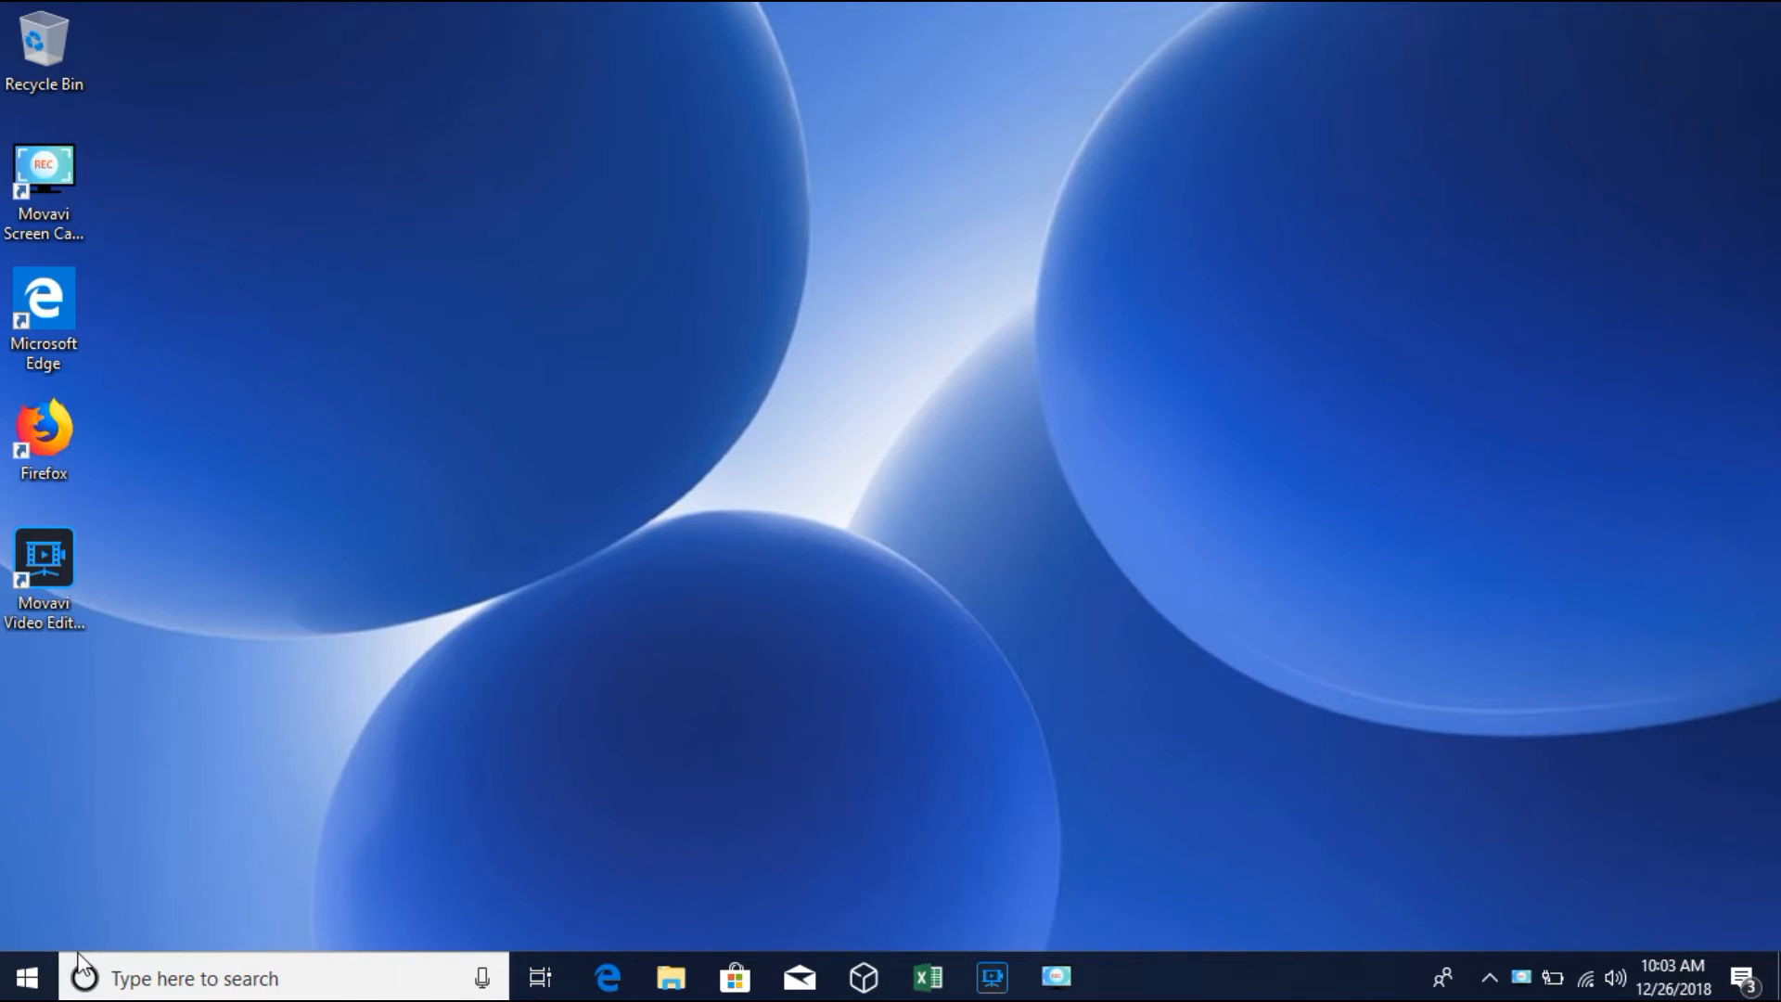
Step: Find Excel among the installed apps and view its additional shortcut options
{"action": "left_click", "coordinate": [28, 977]}
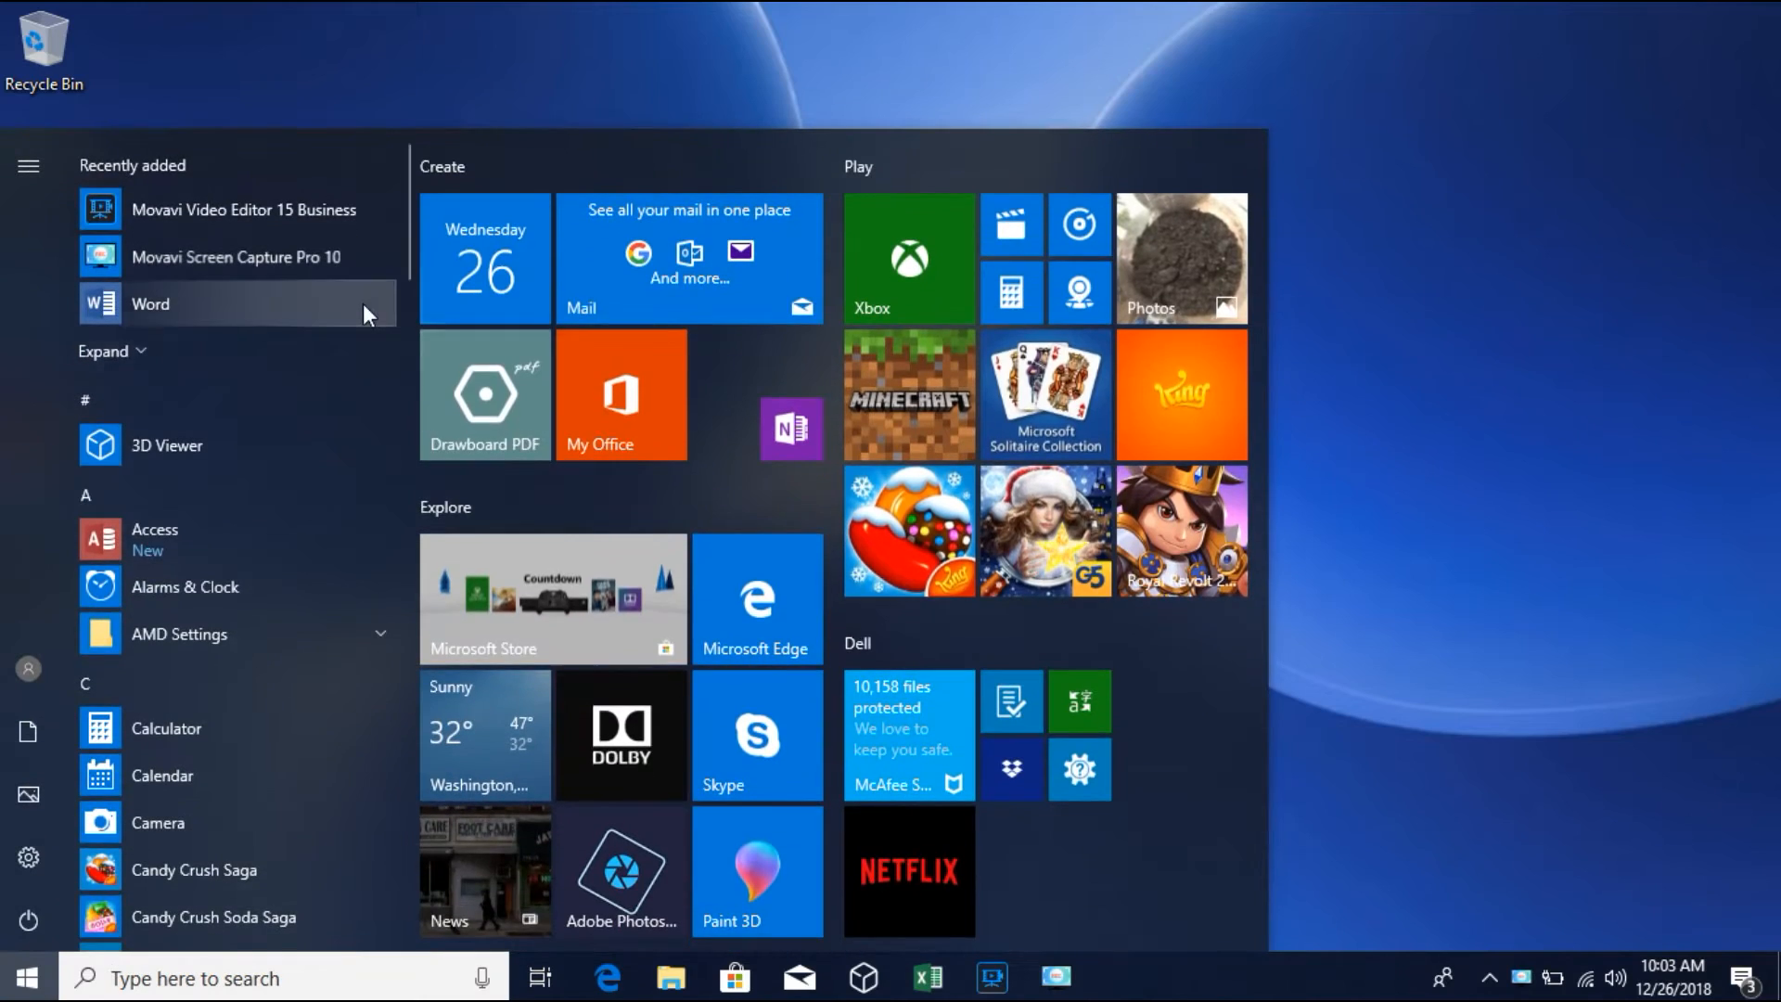
{"action": "left_click_drag", "start_coordinate": [400, 253], "coordinate": [380, 421]}
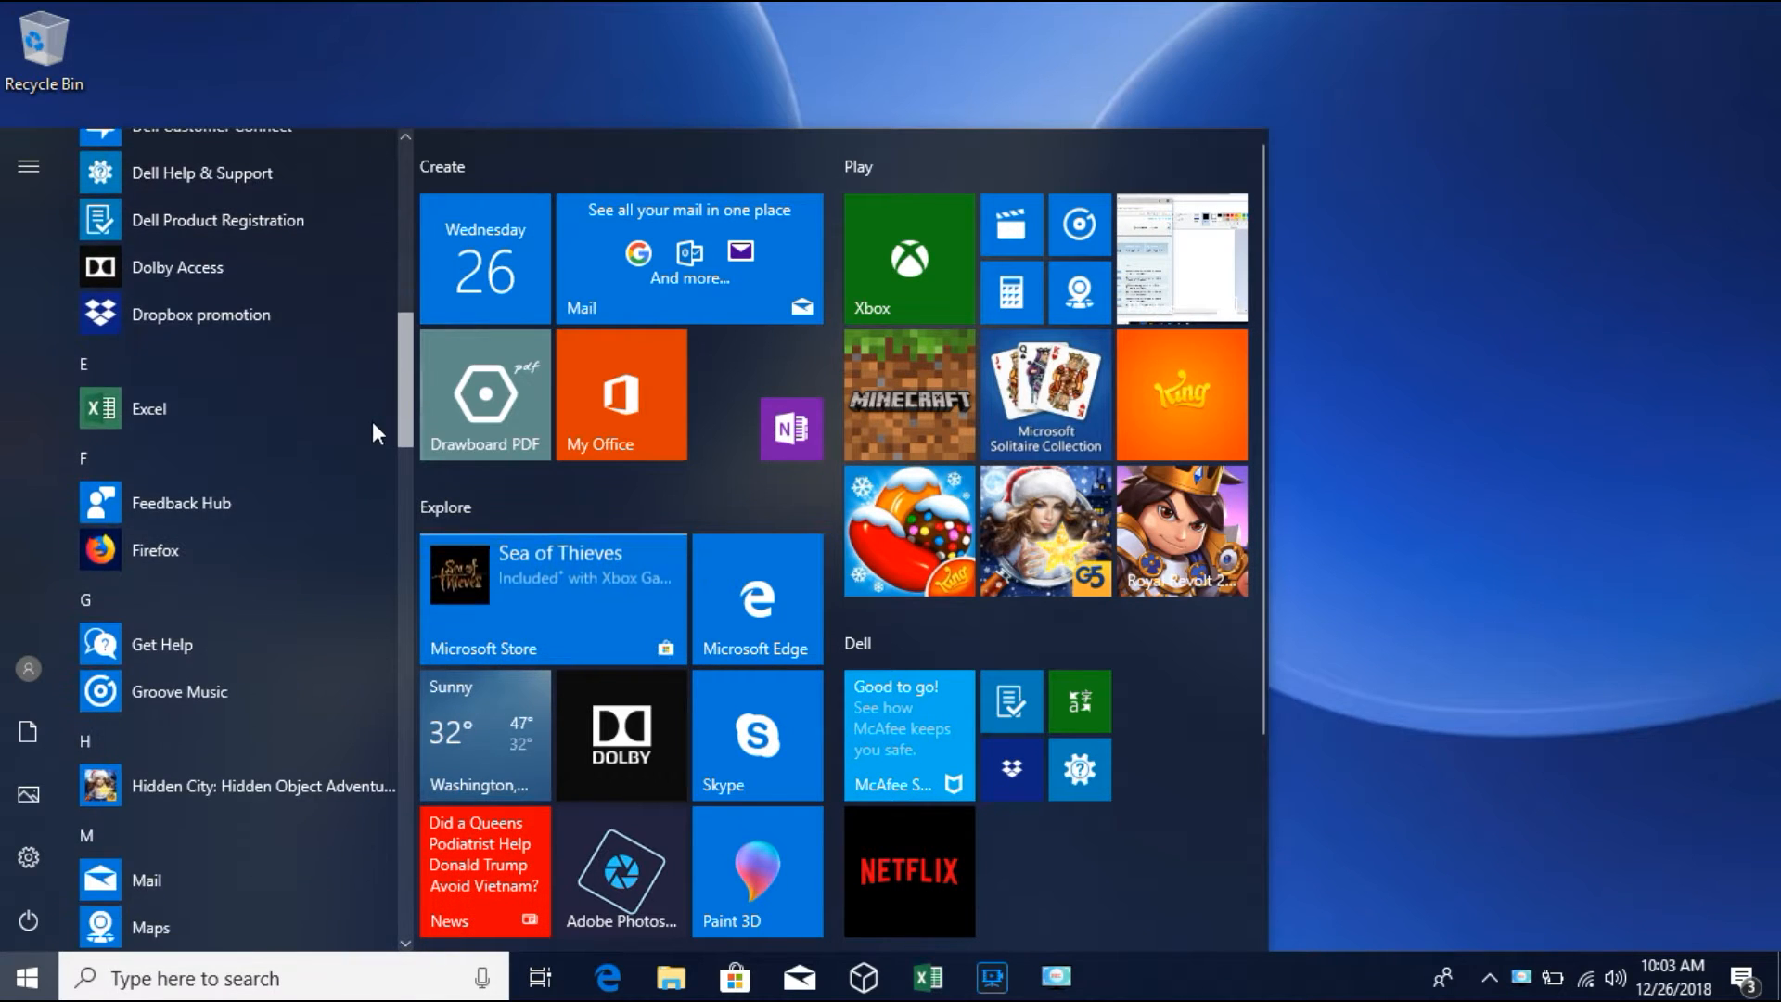
{"action": "right_click", "coordinate": [220, 403]}
{"action": "mouse_move", "coordinate": [312, 475]}
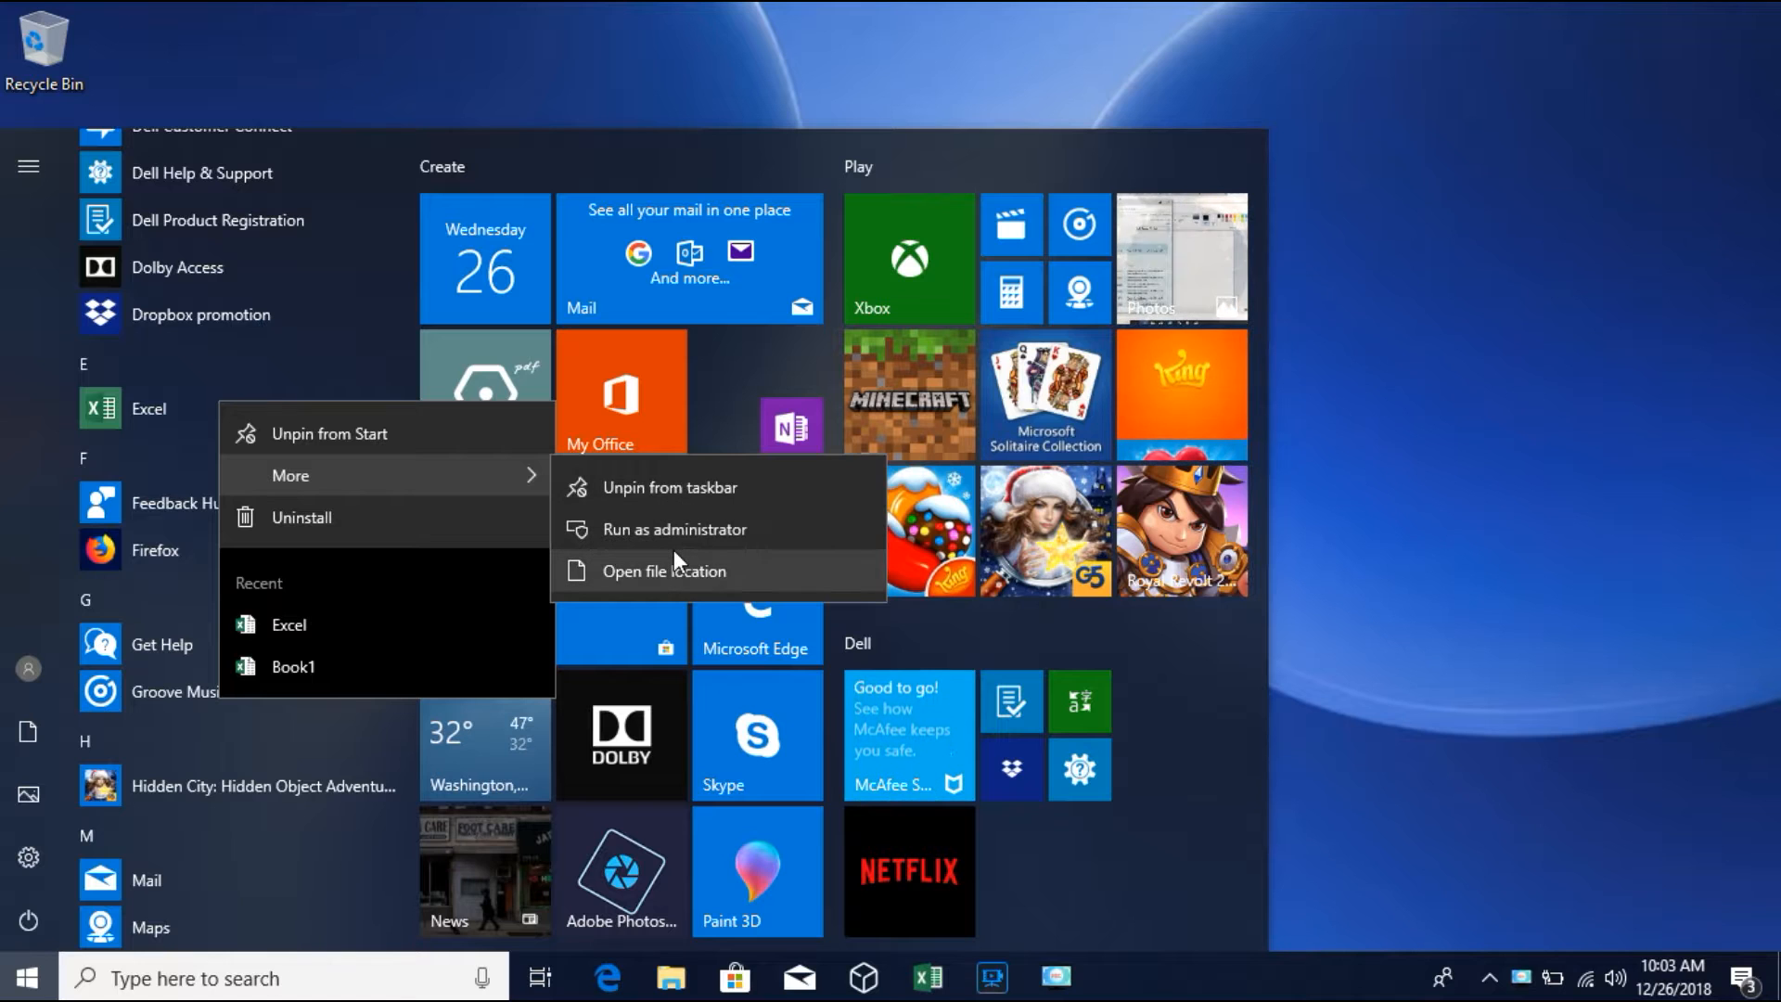
{"action": "left_click", "coordinate": [1623, 314]}
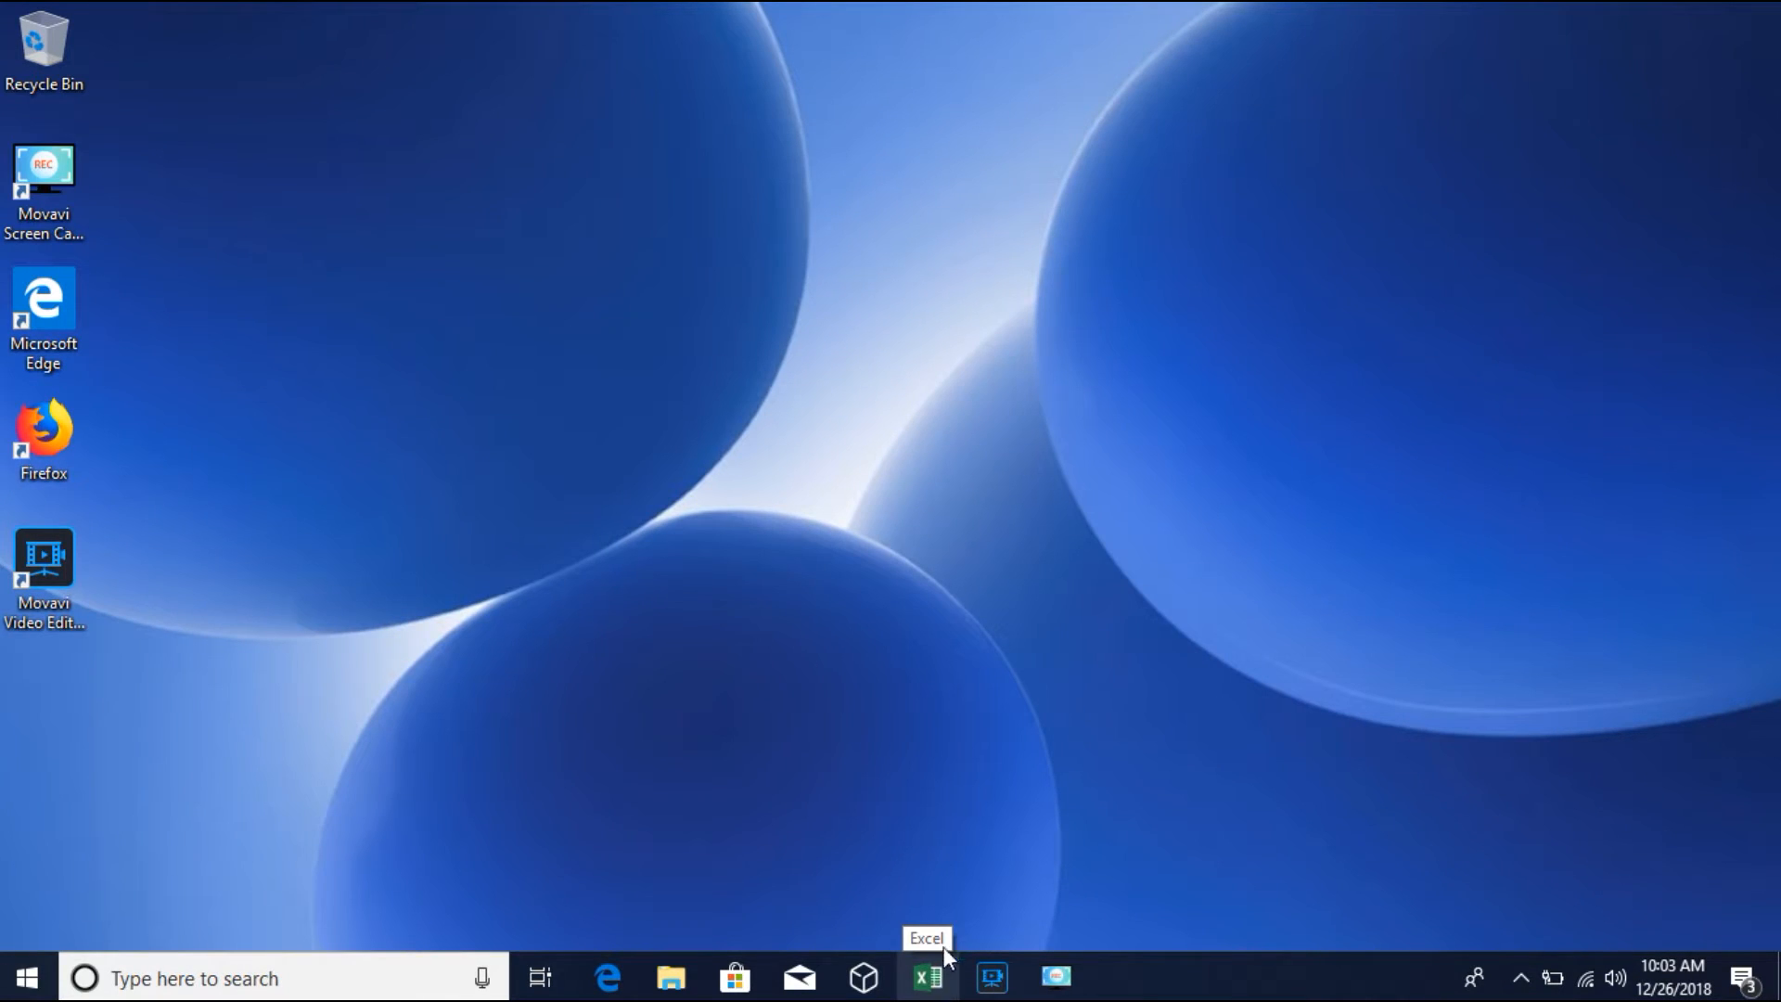
Step: Launch Excel and browse the full gallery of workbook templates
{"action": "left_click", "coordinate": [930, 980]}
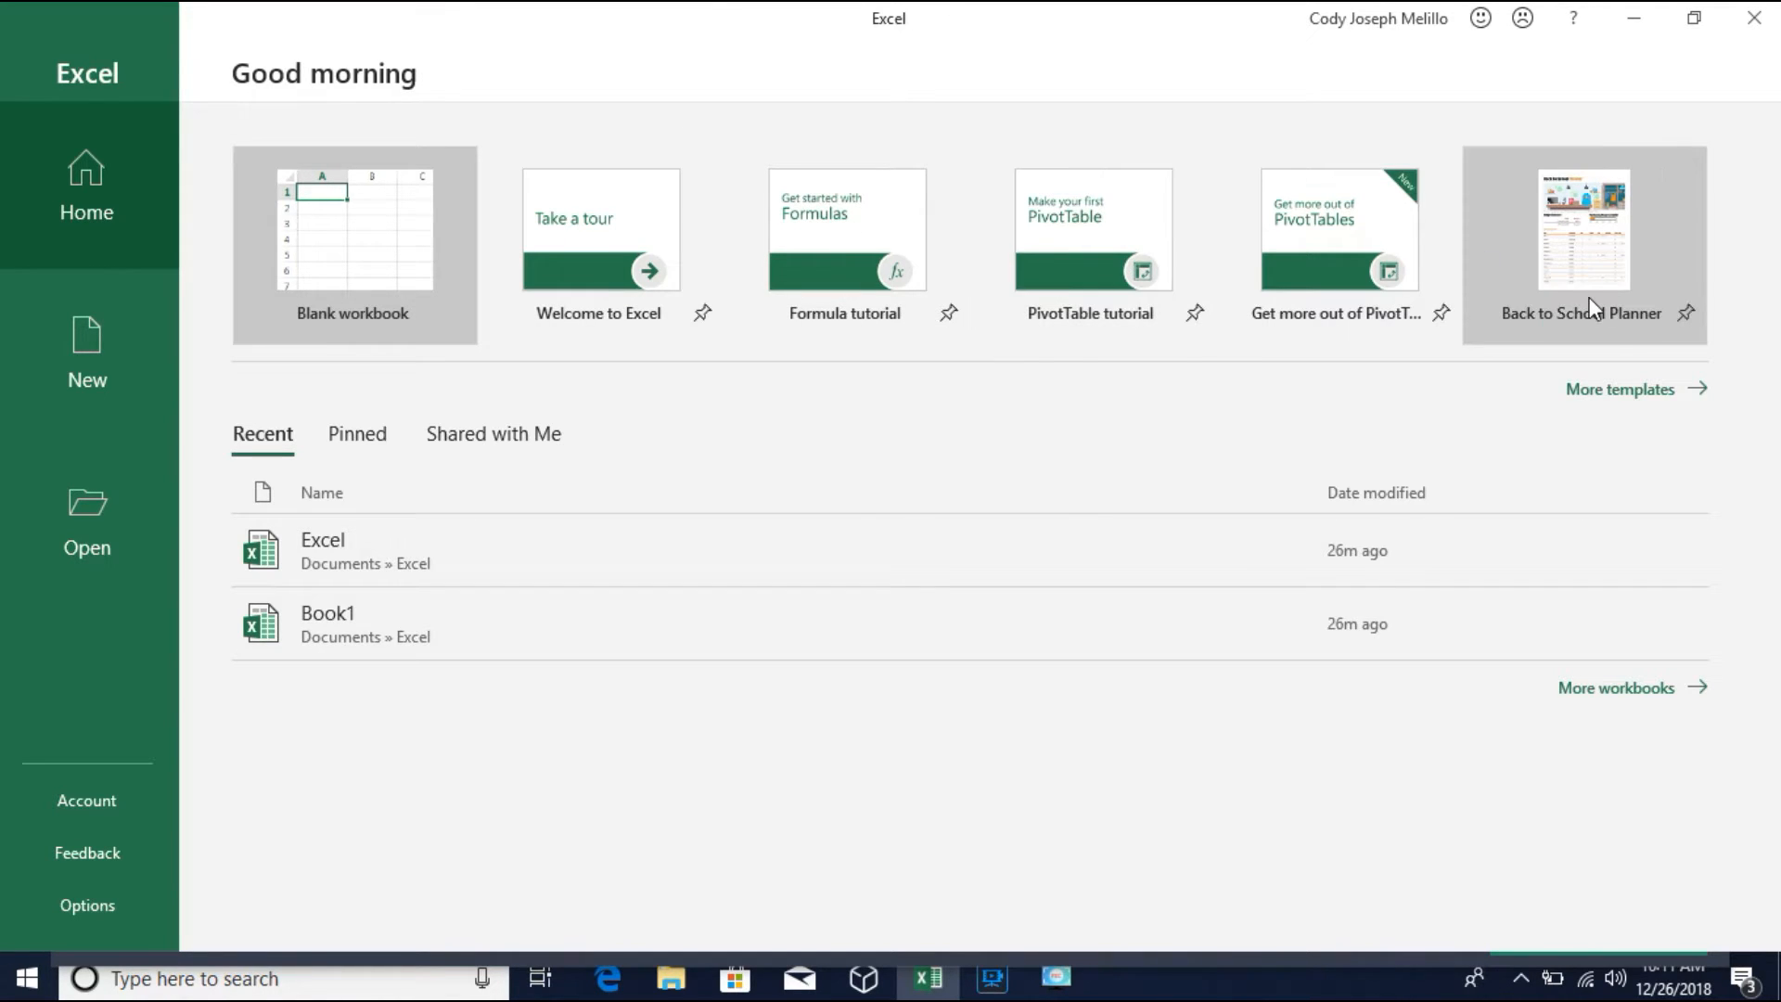
{"action": "left_click", "coordinate": [1606, 393]}
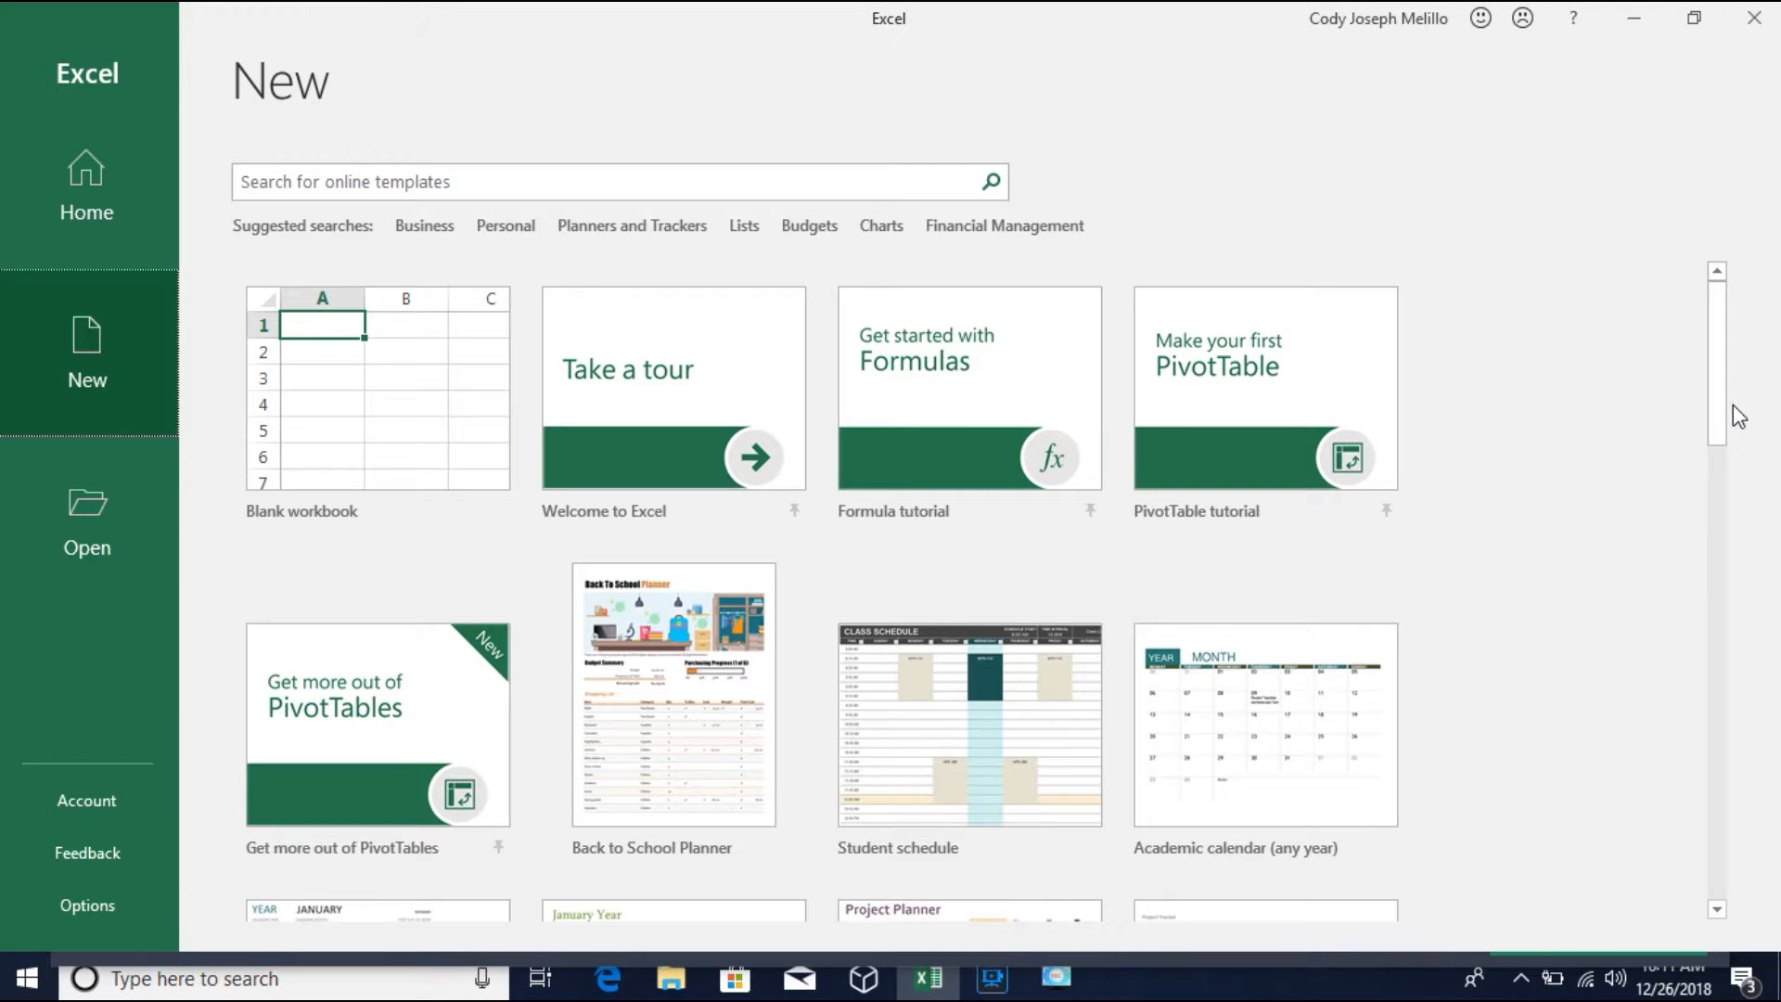
{"action": "left_click_drag", "start_coordinate": [1722, 400], "coordinate": [1714, 628]}
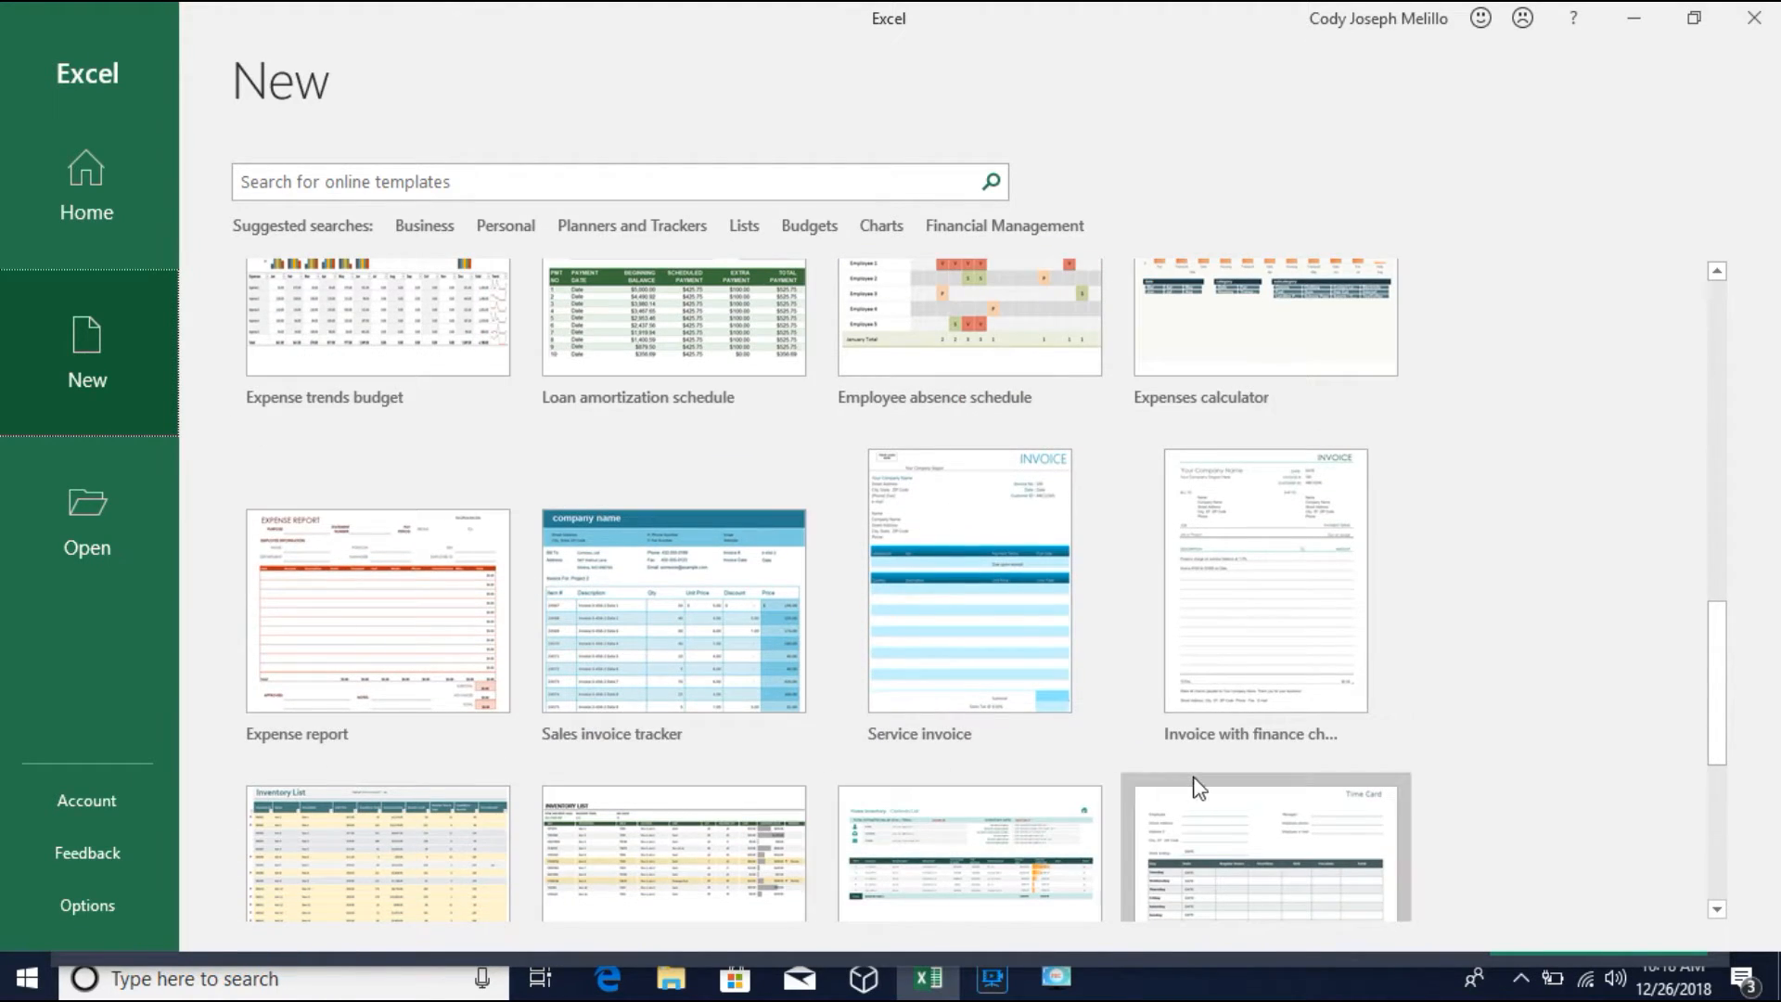
{"action": "left_click_drag", "start_coordinate": [1717, 621], "coordinate": [1714, 700]}
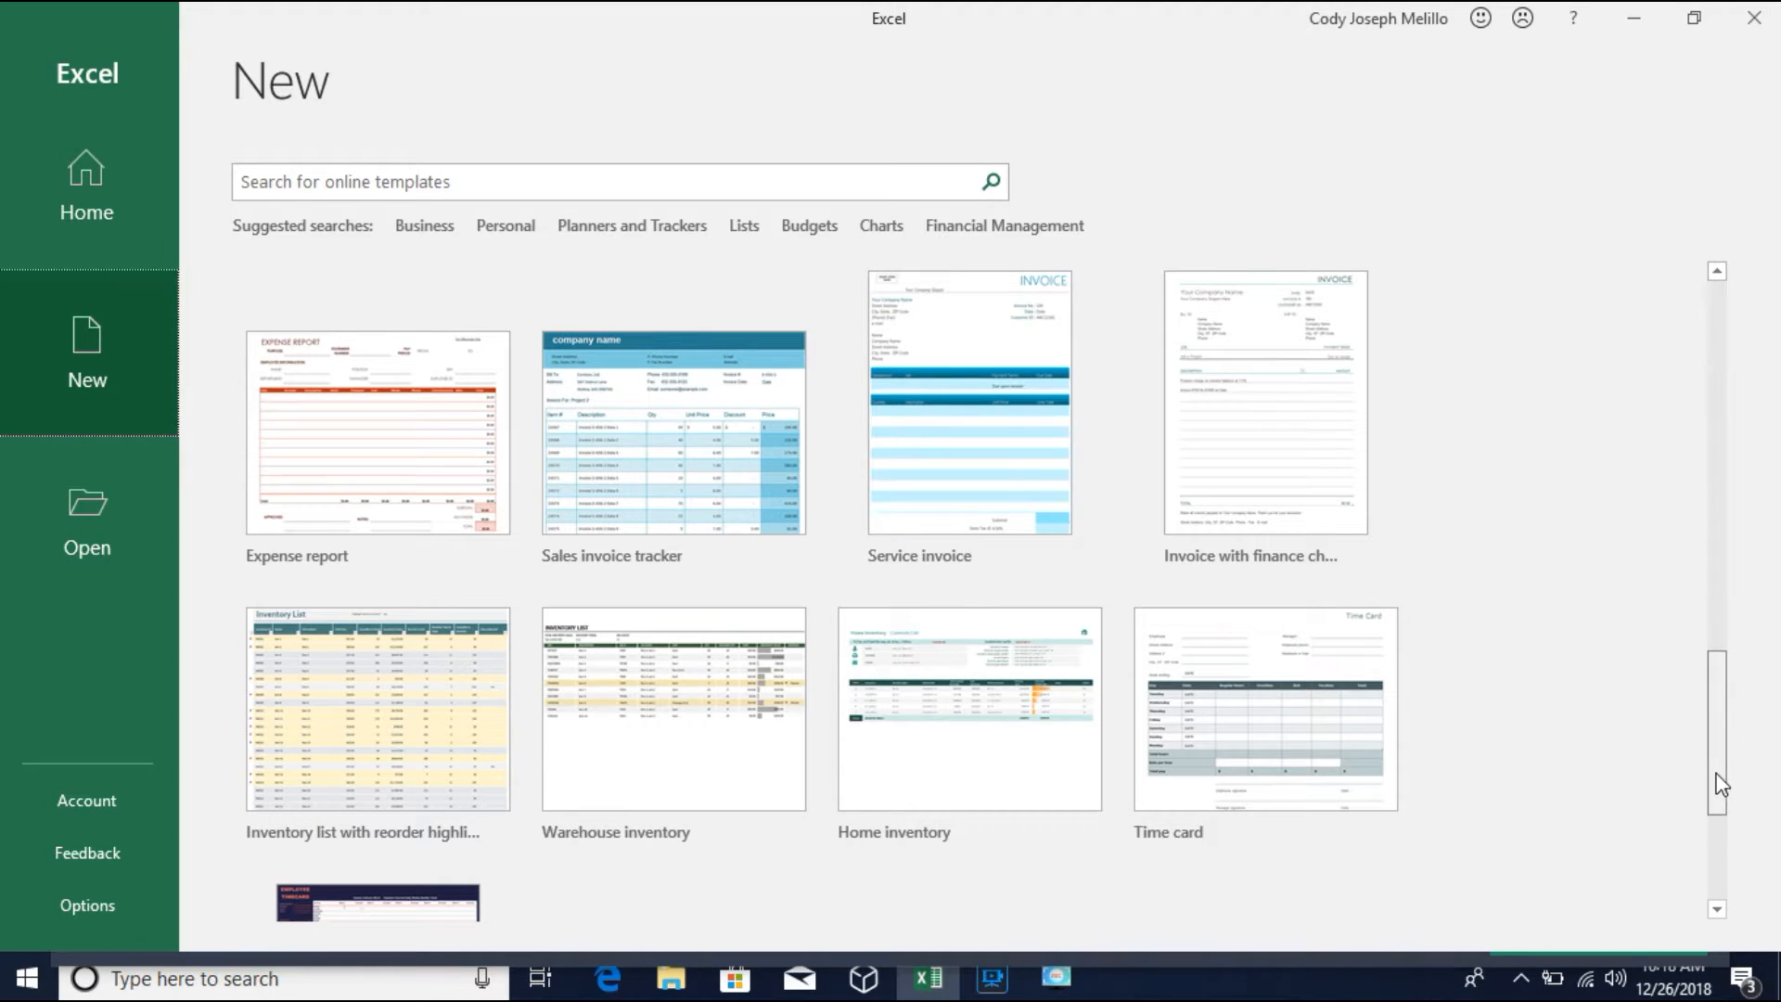
{"action": "scroll", "coordinate": [1719, 798], "scroll_direction": "down", "scroll_amount": 3}
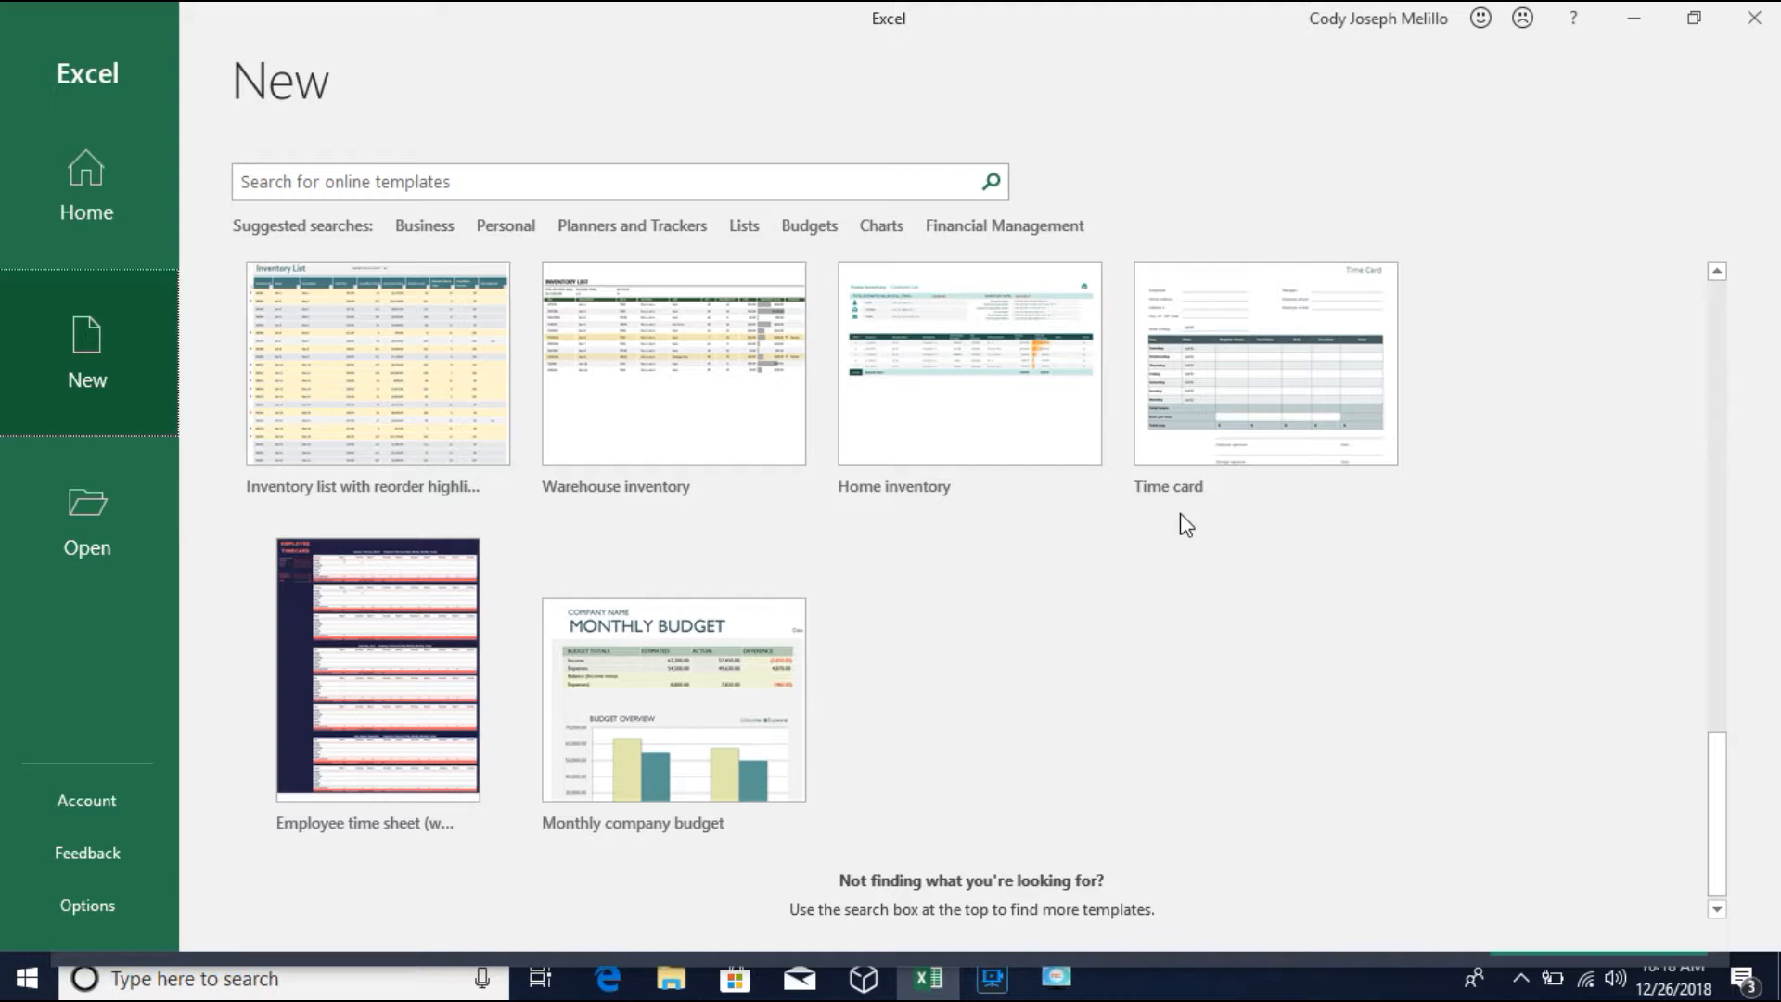
Step: Search the online templates for "time card" and look through the result categories
{"action": "left_click", "coordinate": [658, 172]}
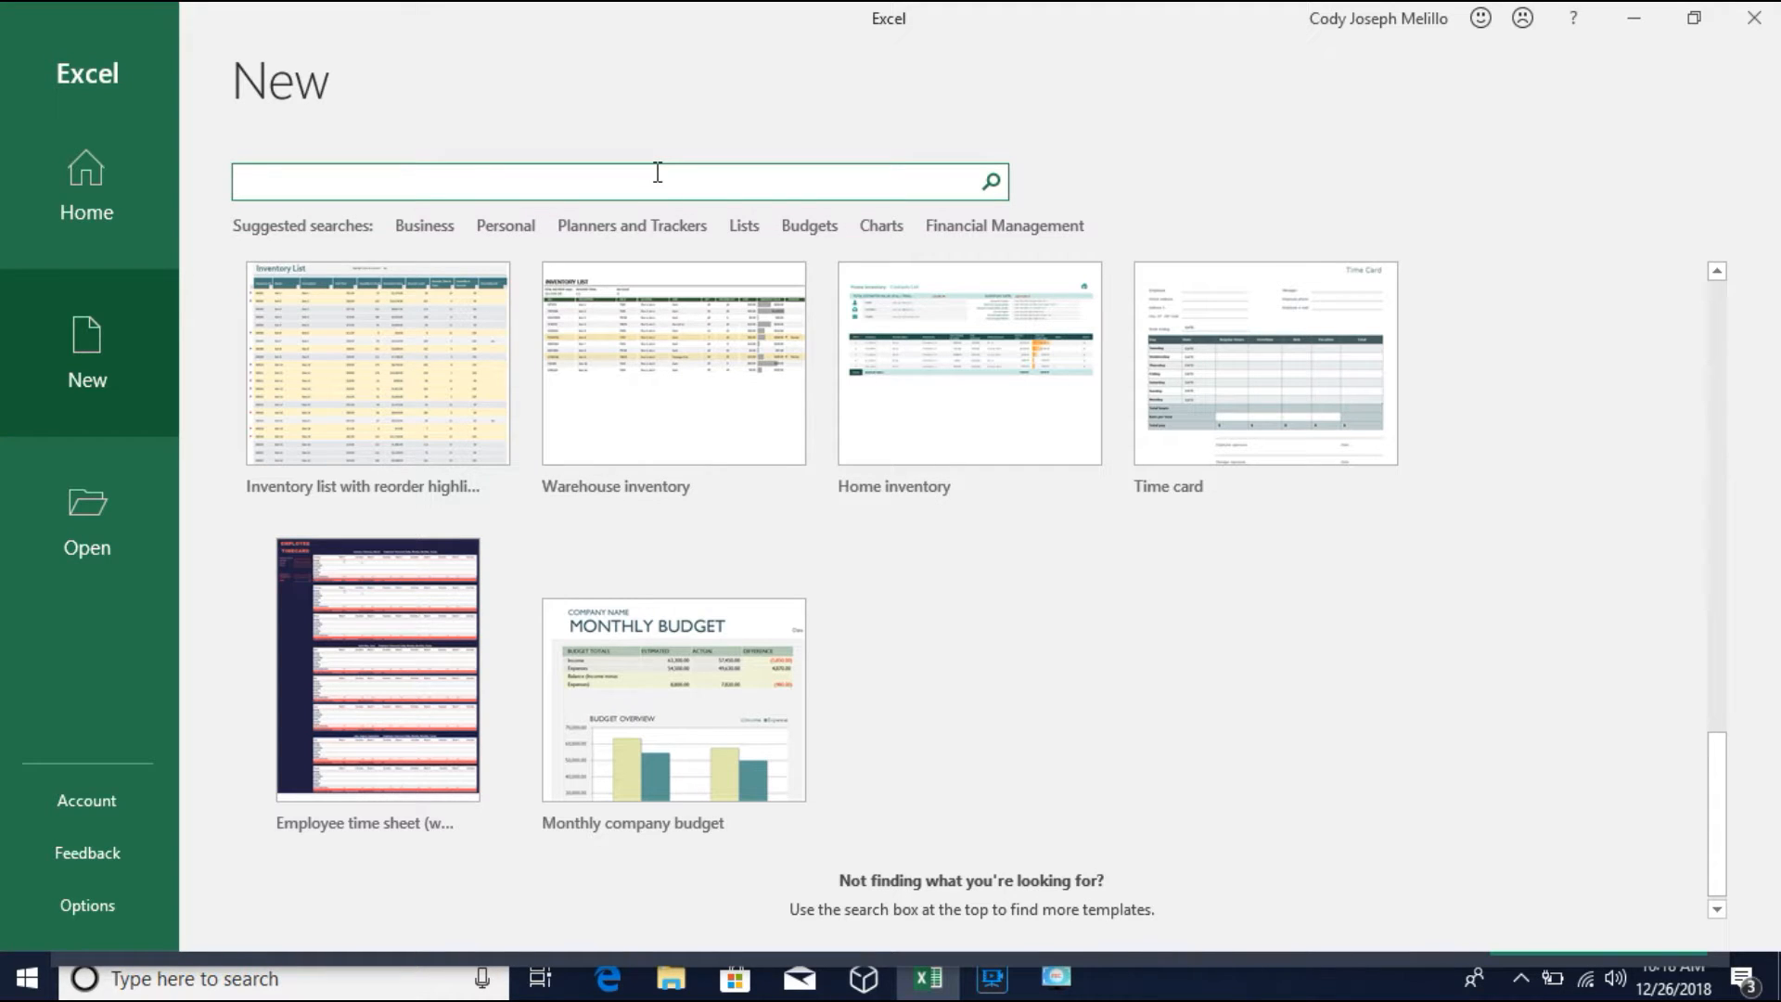
{"action": "type", "text": "time card"}
{"action": "key", "text": "Return"}
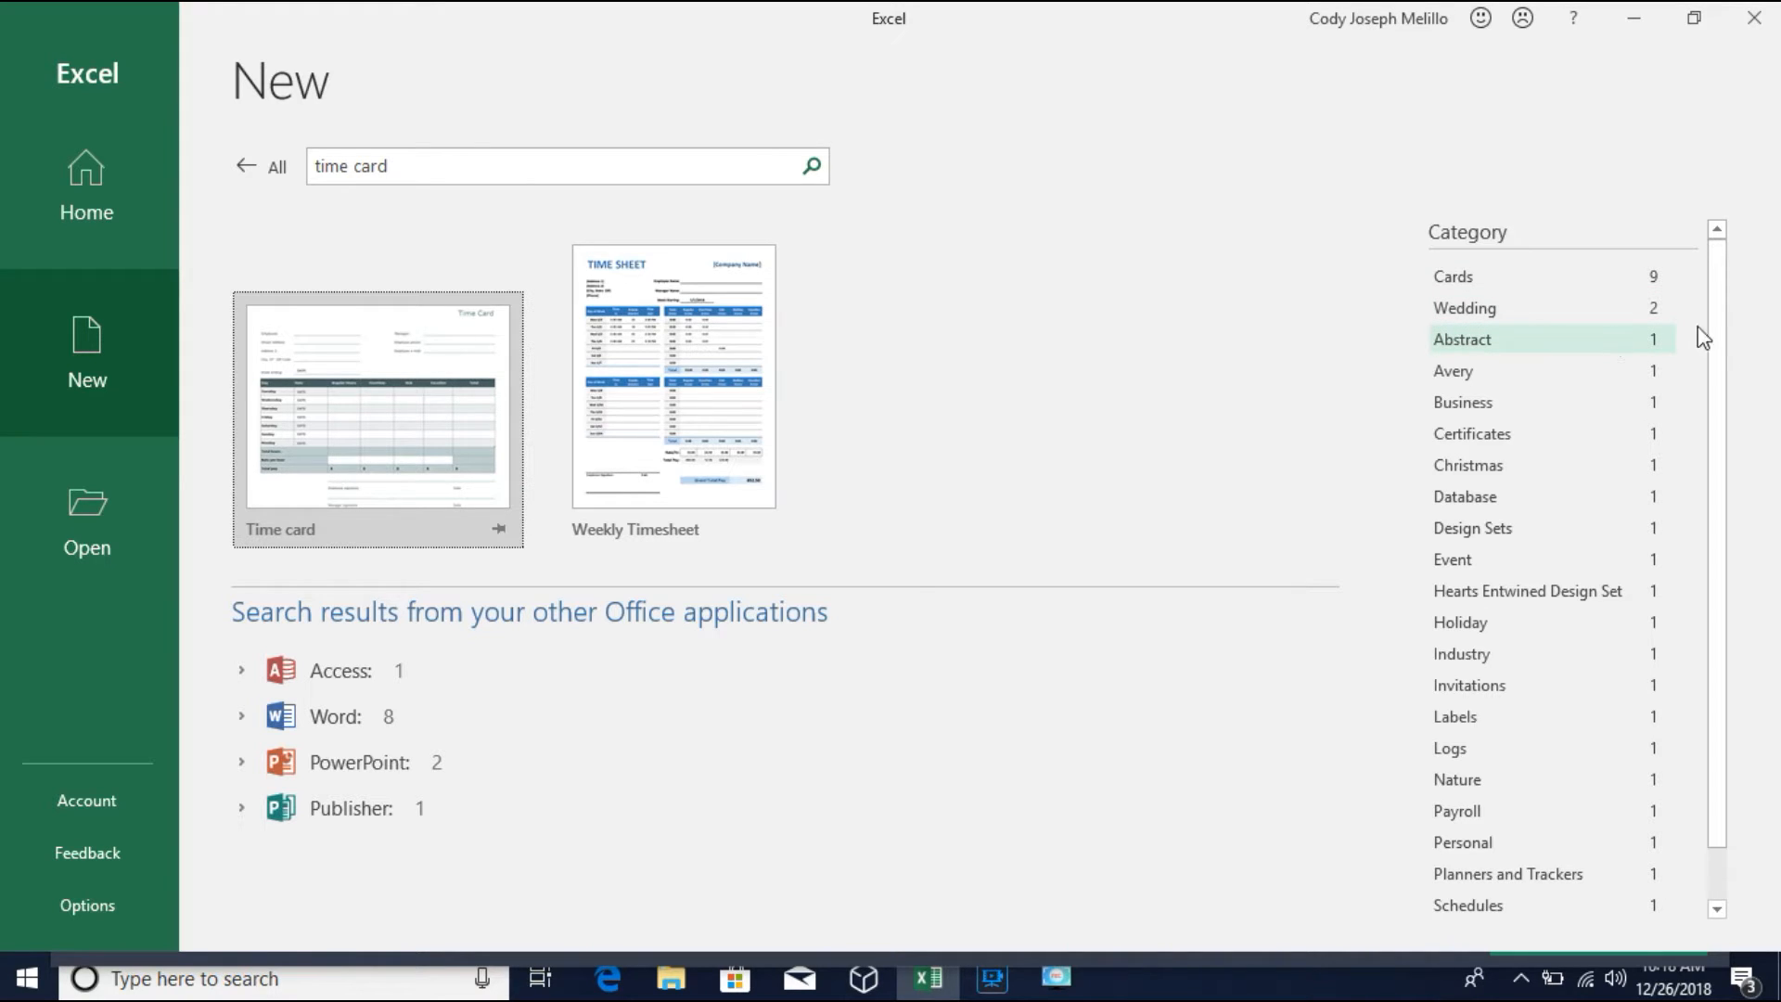
{"action": "left_click_drag", "start_coordinate": [1716, 334], "coordinate": [1701, 487]}
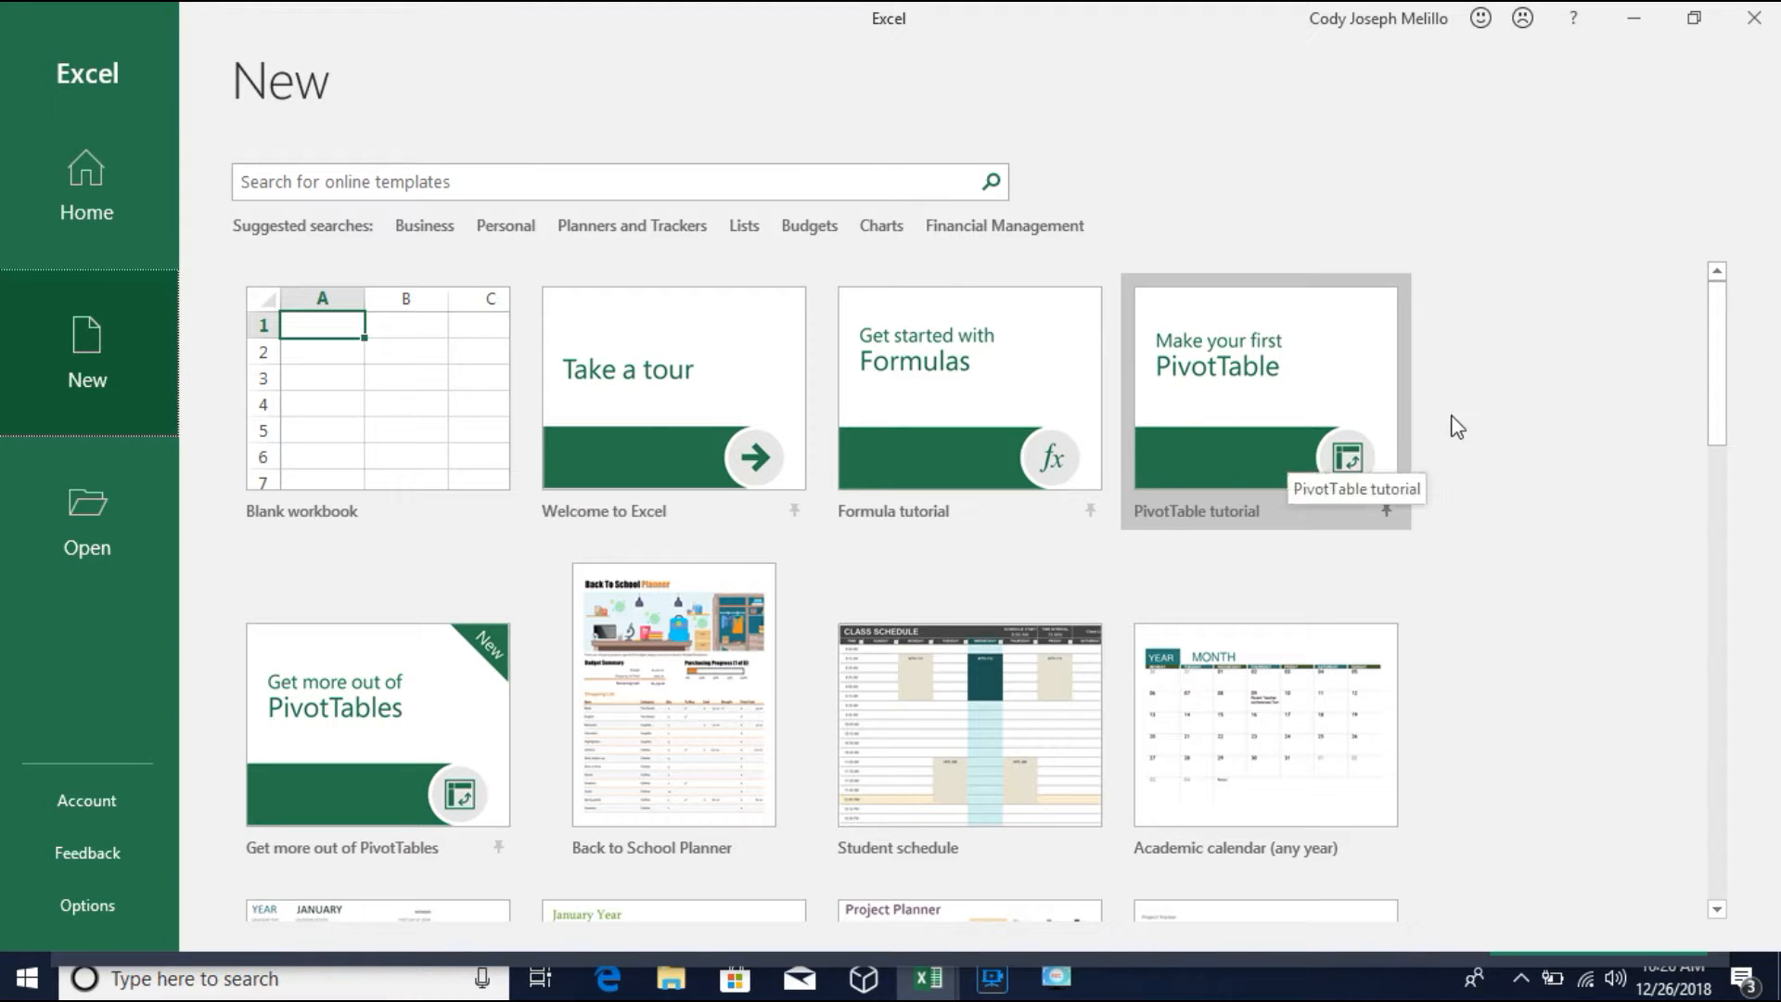
Step: Look through the general template gallery again and create a blank workbook
{"action": "left_click_drag", "start_coordinate": [1717, 376], "coordinate": [1756, 640]}
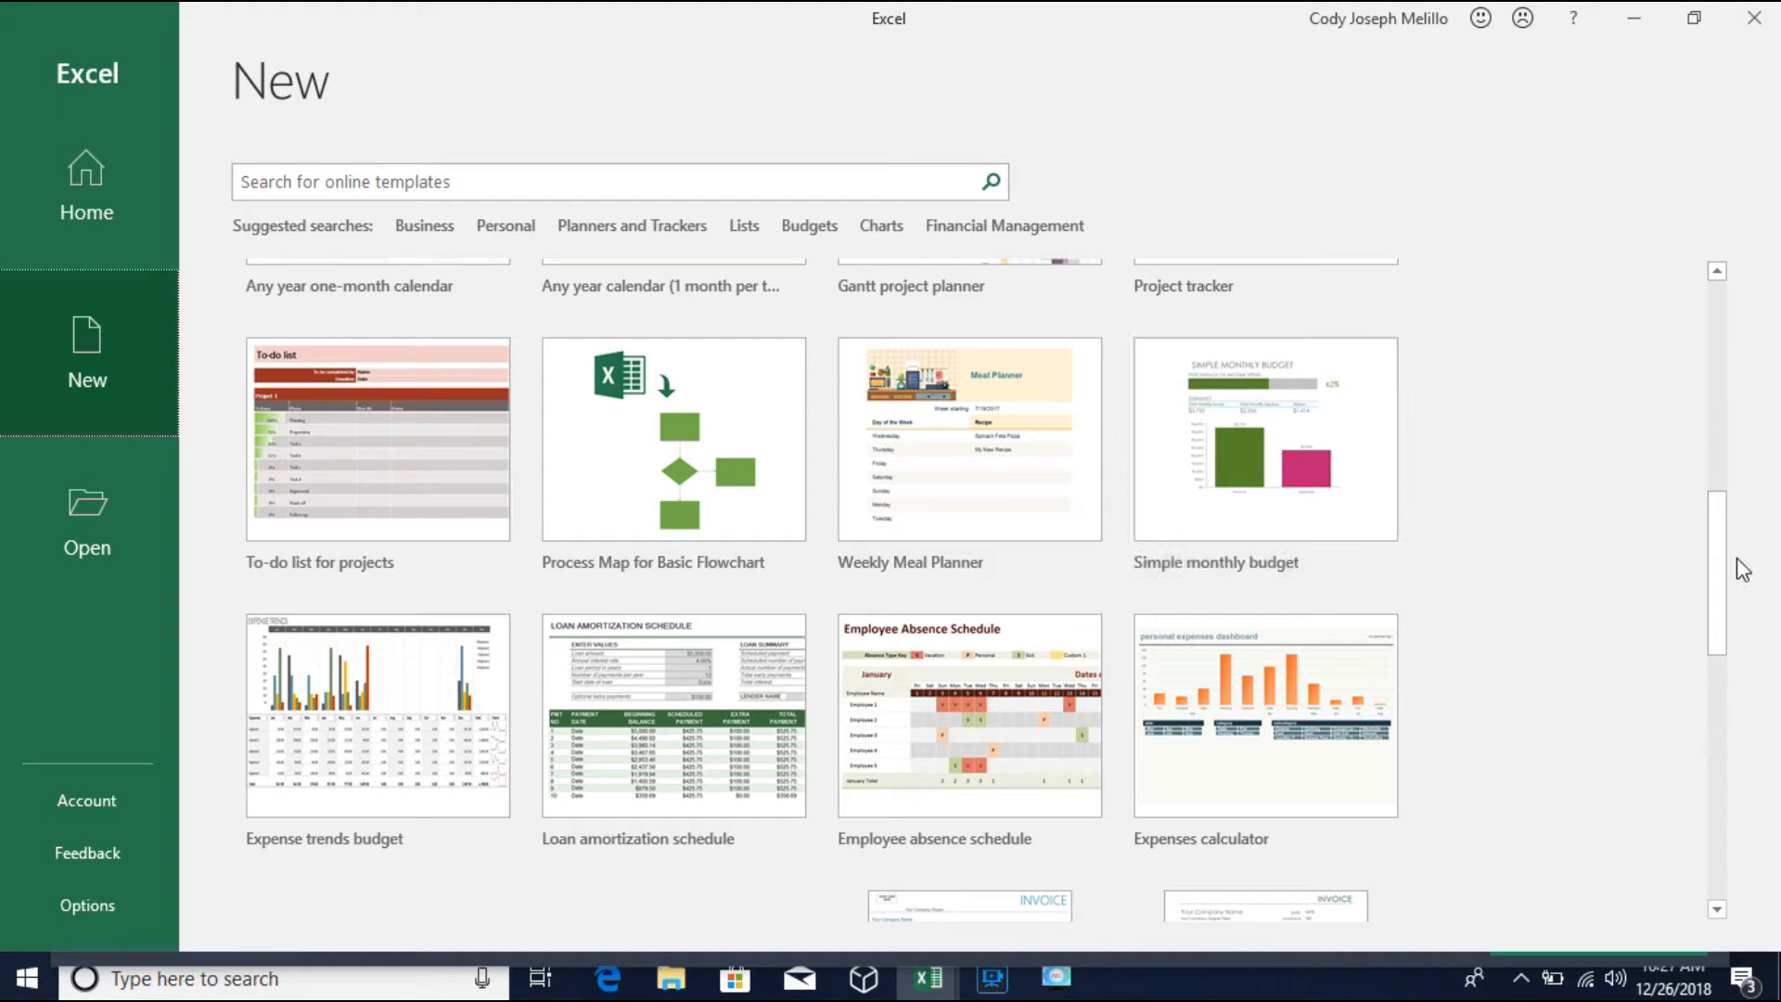
{"action": "left_click_drag", "start_coordinate": [1719, 562], "coordinate": [1730, 318]}
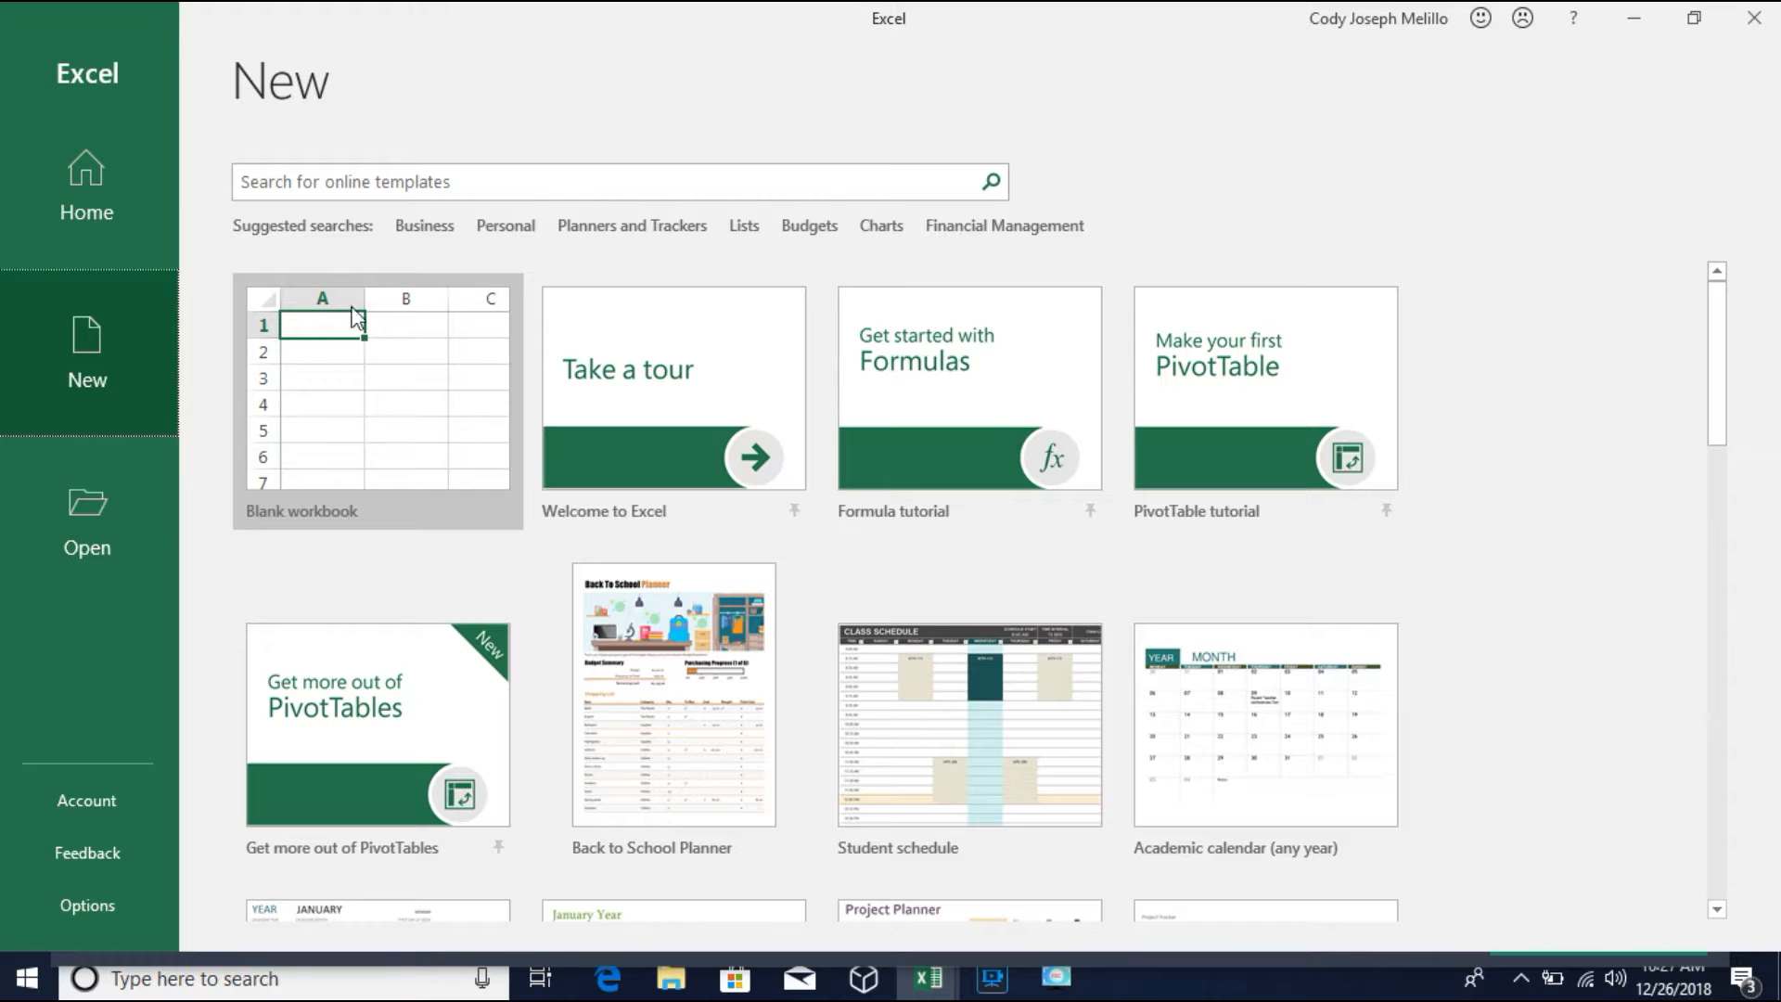
{"action": "left_click", "coordinate": [359, 425]}
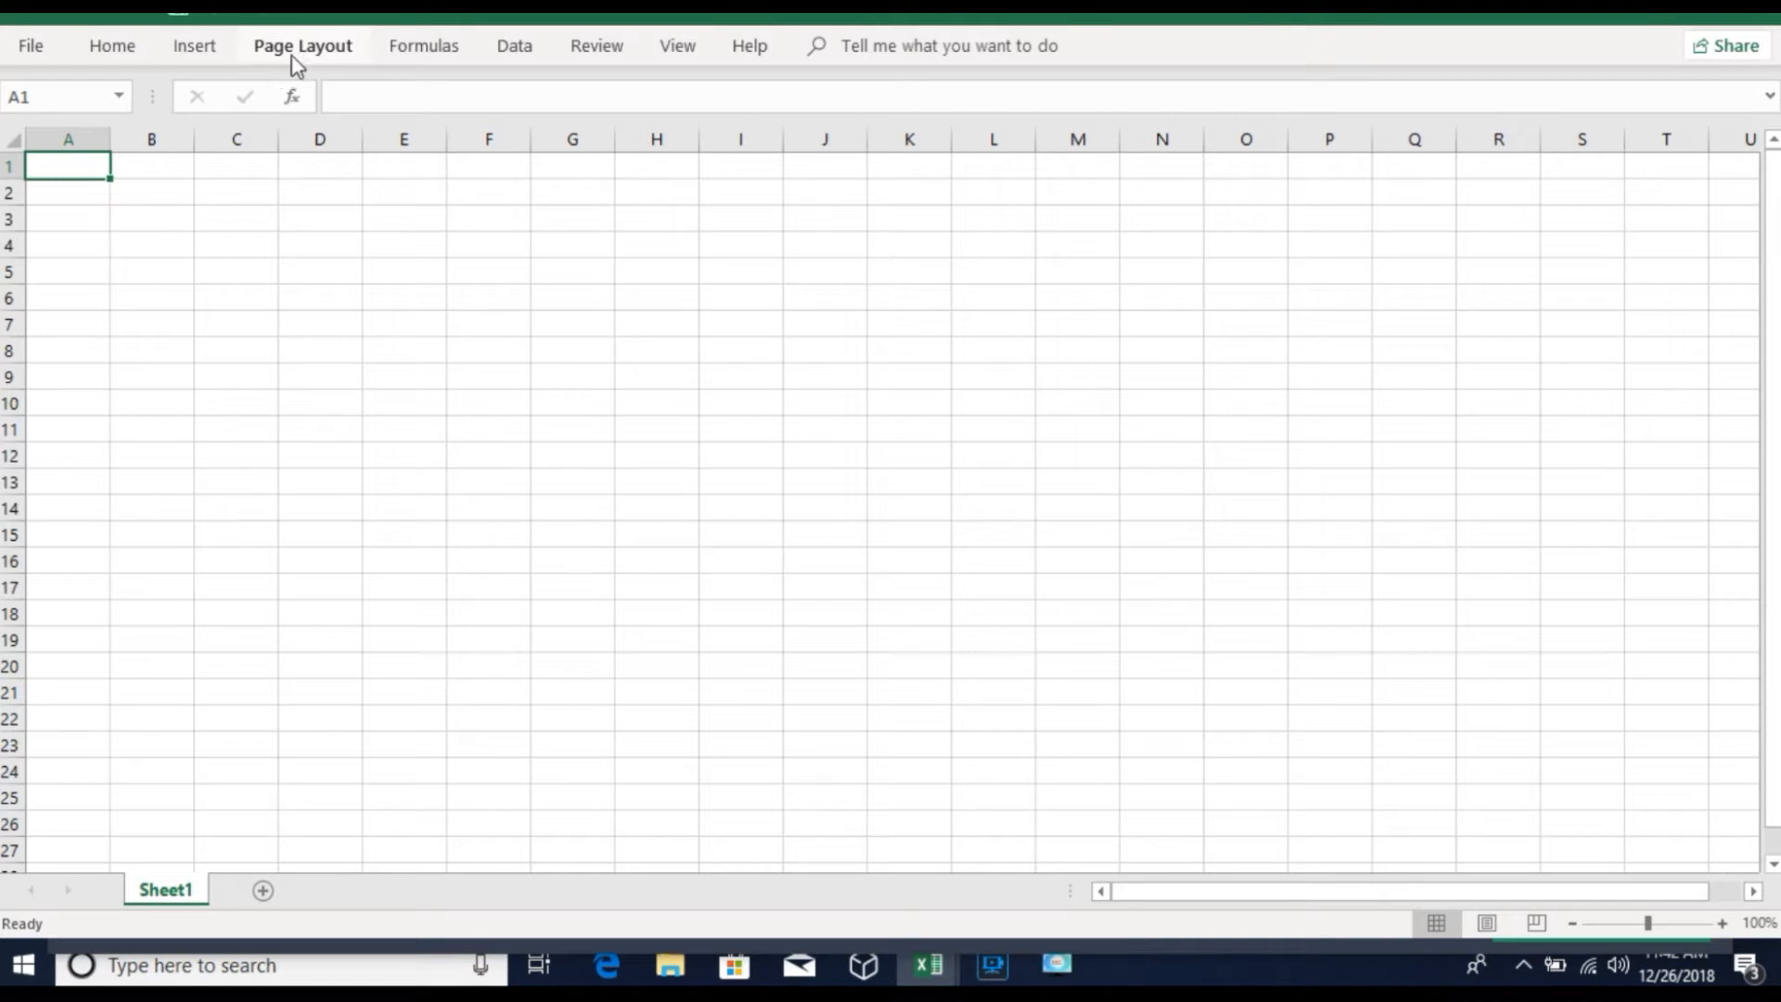
Step: Preview the Home and Insert commands and make the collapsed ribbon stay expanded
{"action": "left_click", "coordinate": [124, 51]}
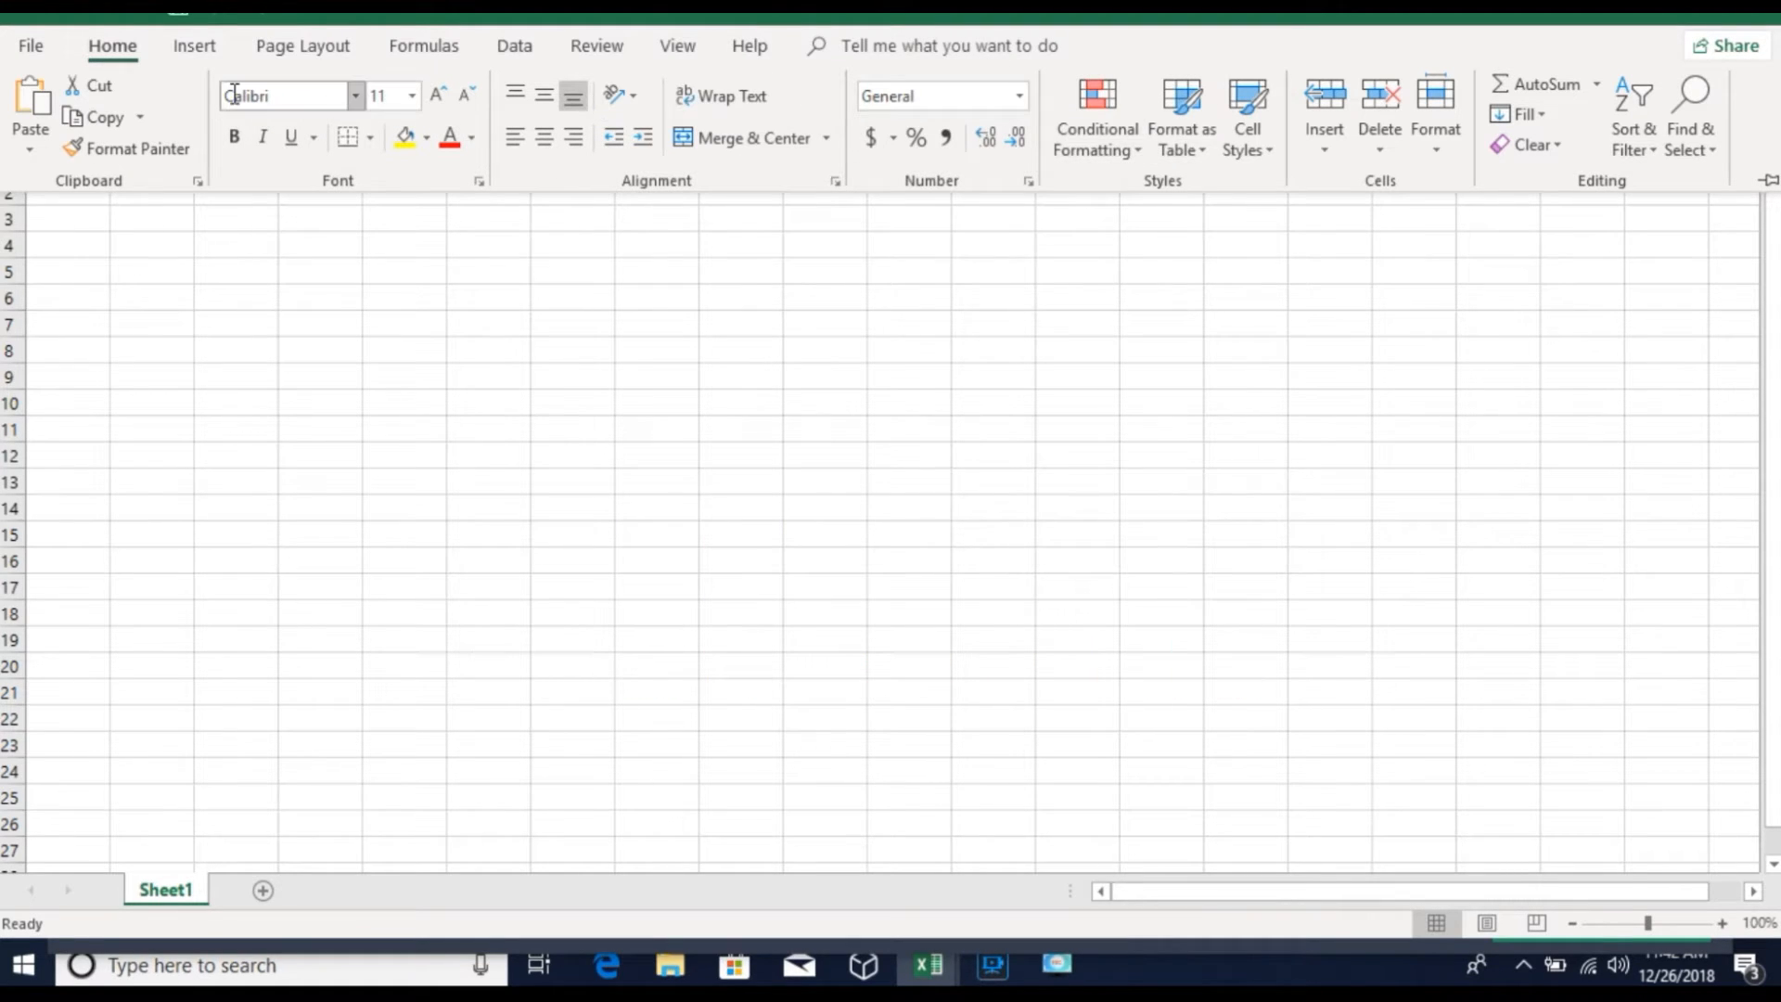
{"action": "double_click", "coordinate": [193, 48]}
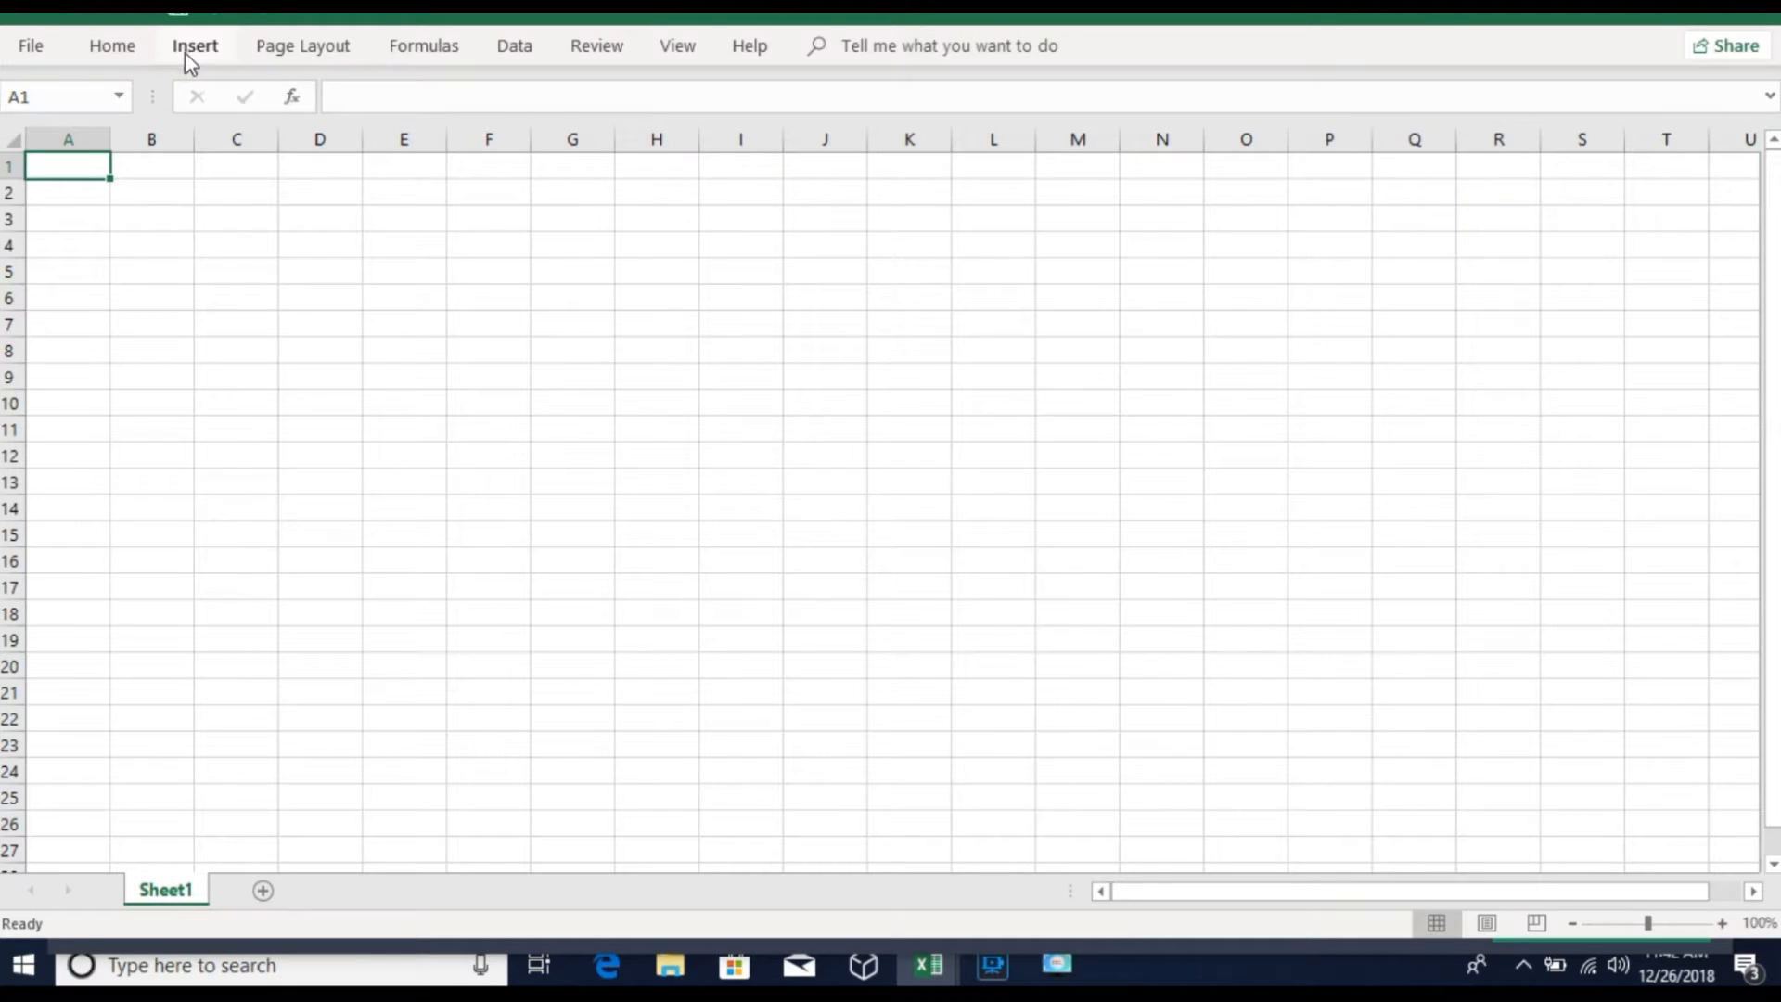
{"action": "left_click", "coordinate": [203, 51]}
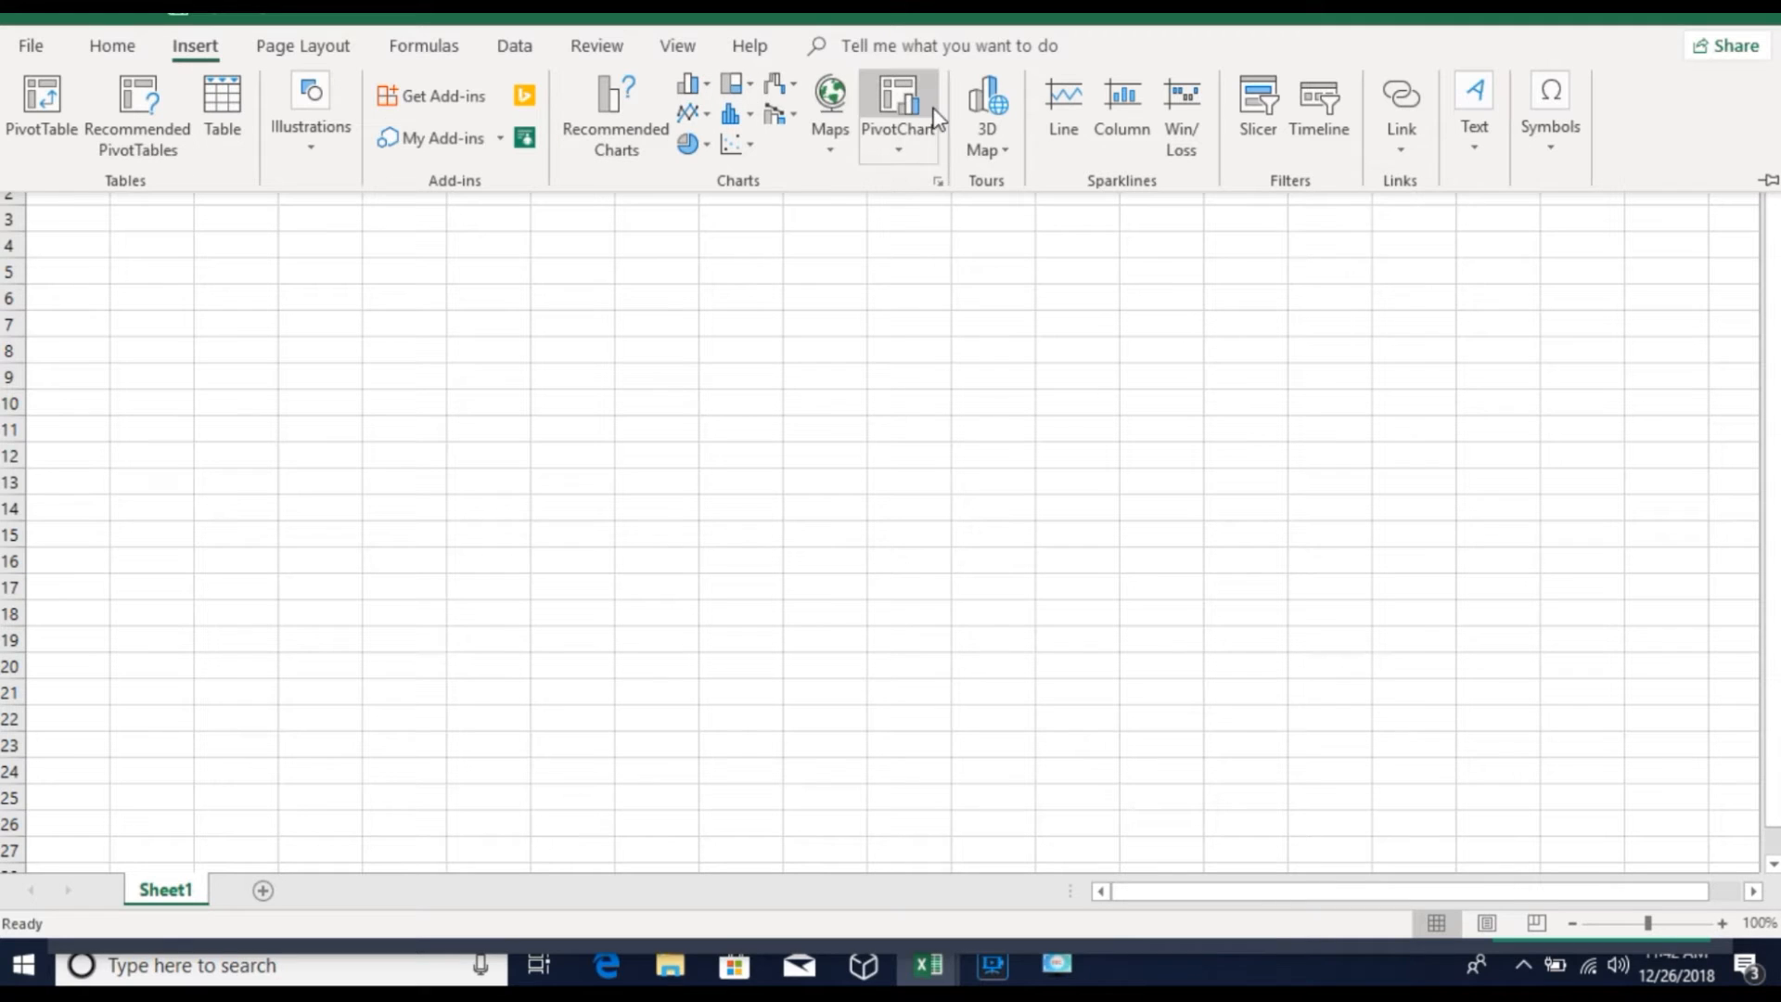
{"action": "double_click", "coordinate": [316, 46]}
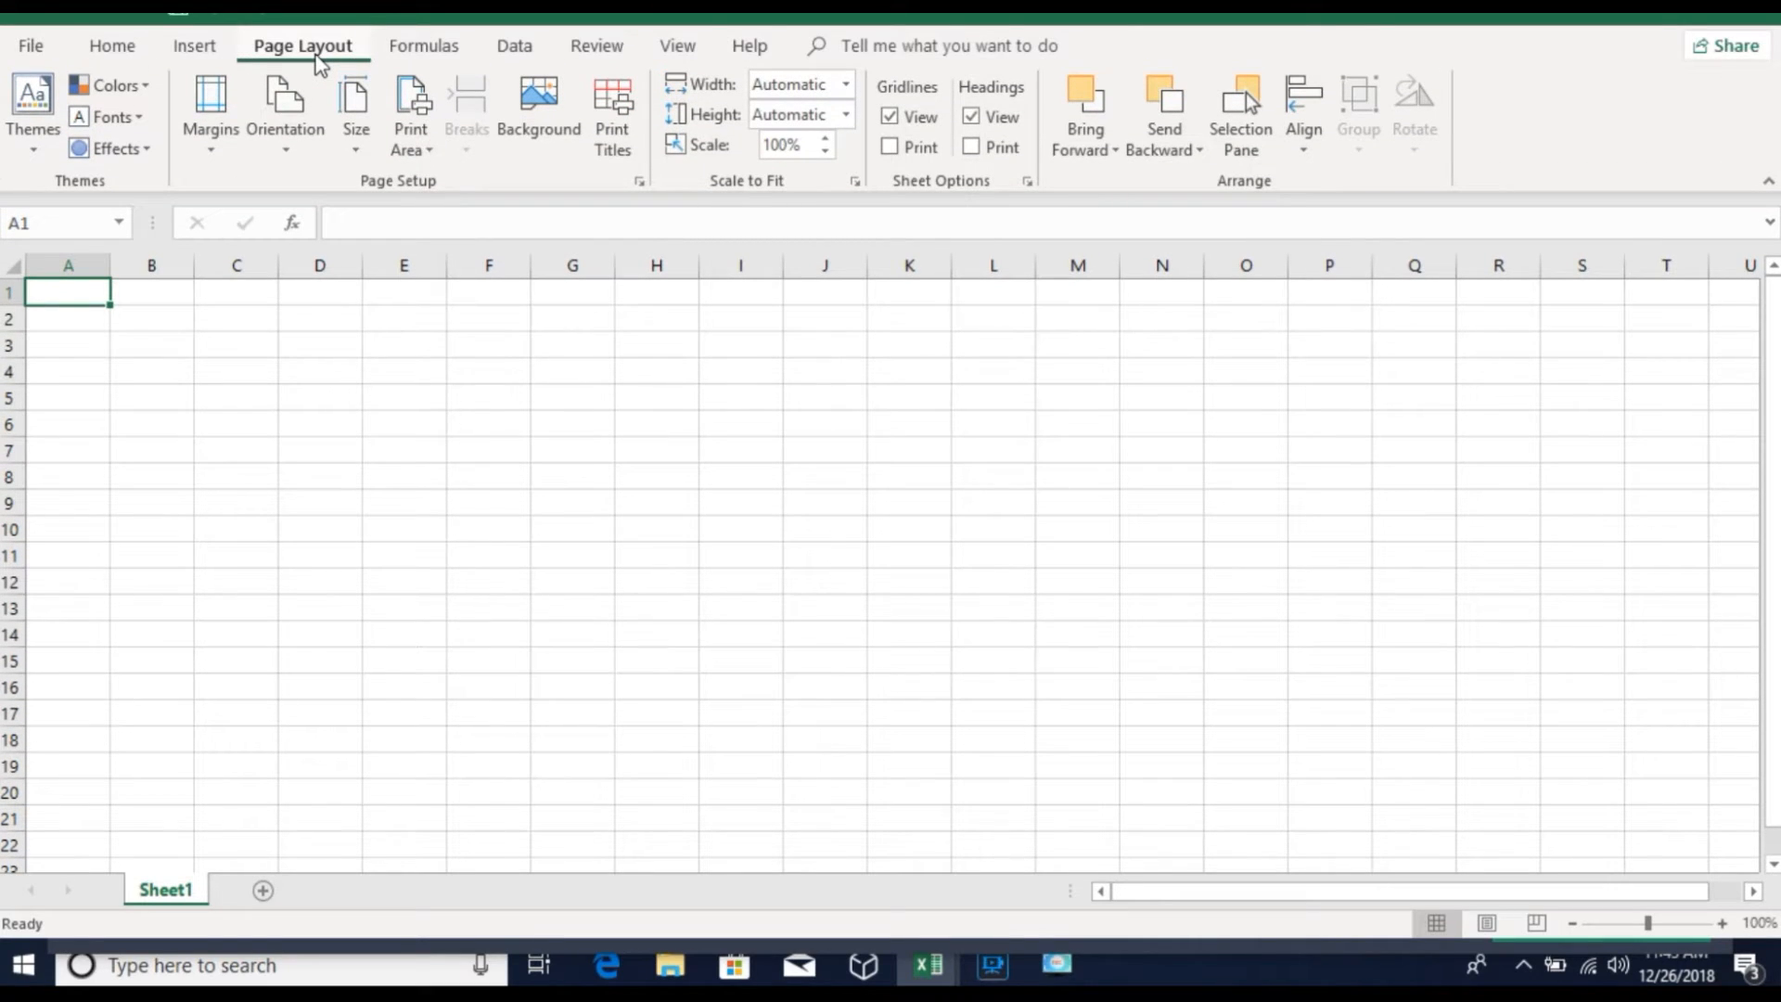
Step: Examine the ribbon's command groups for Home, Insert, Page Layout, Formulas and Data
{"action": "left_click", "coordinate": [116, 56]}
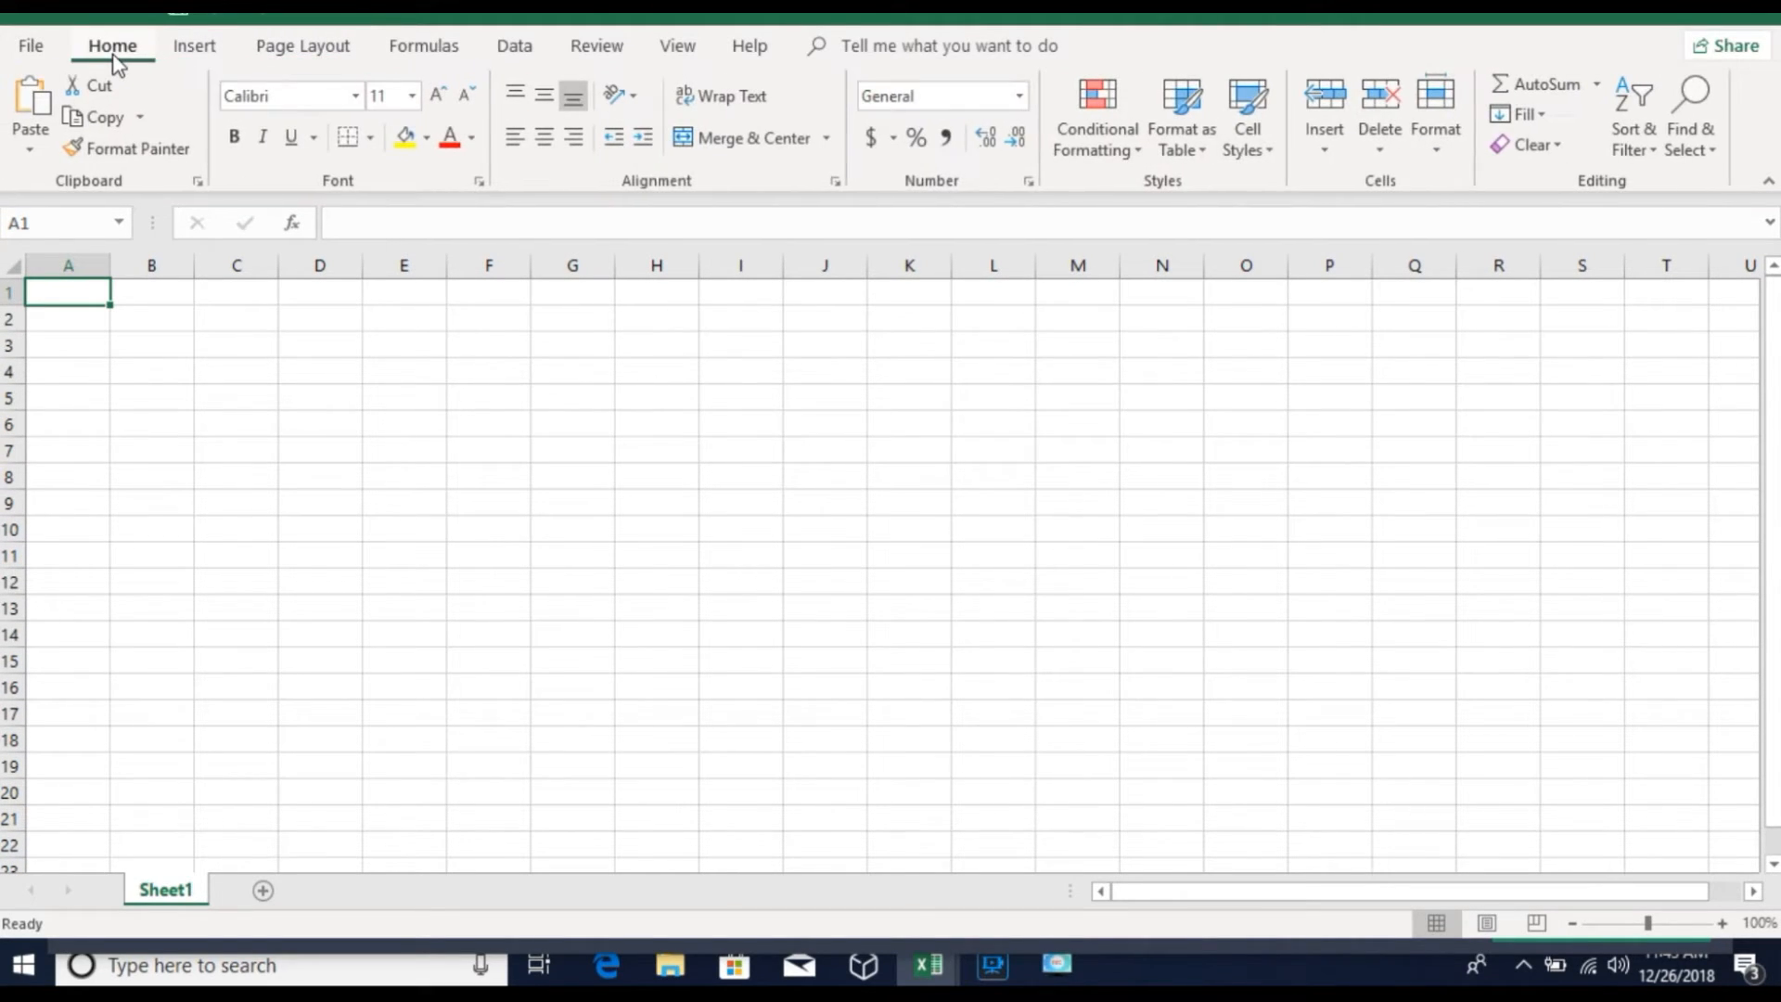
{"action": "left_click", "coordinate": [200, 51]}
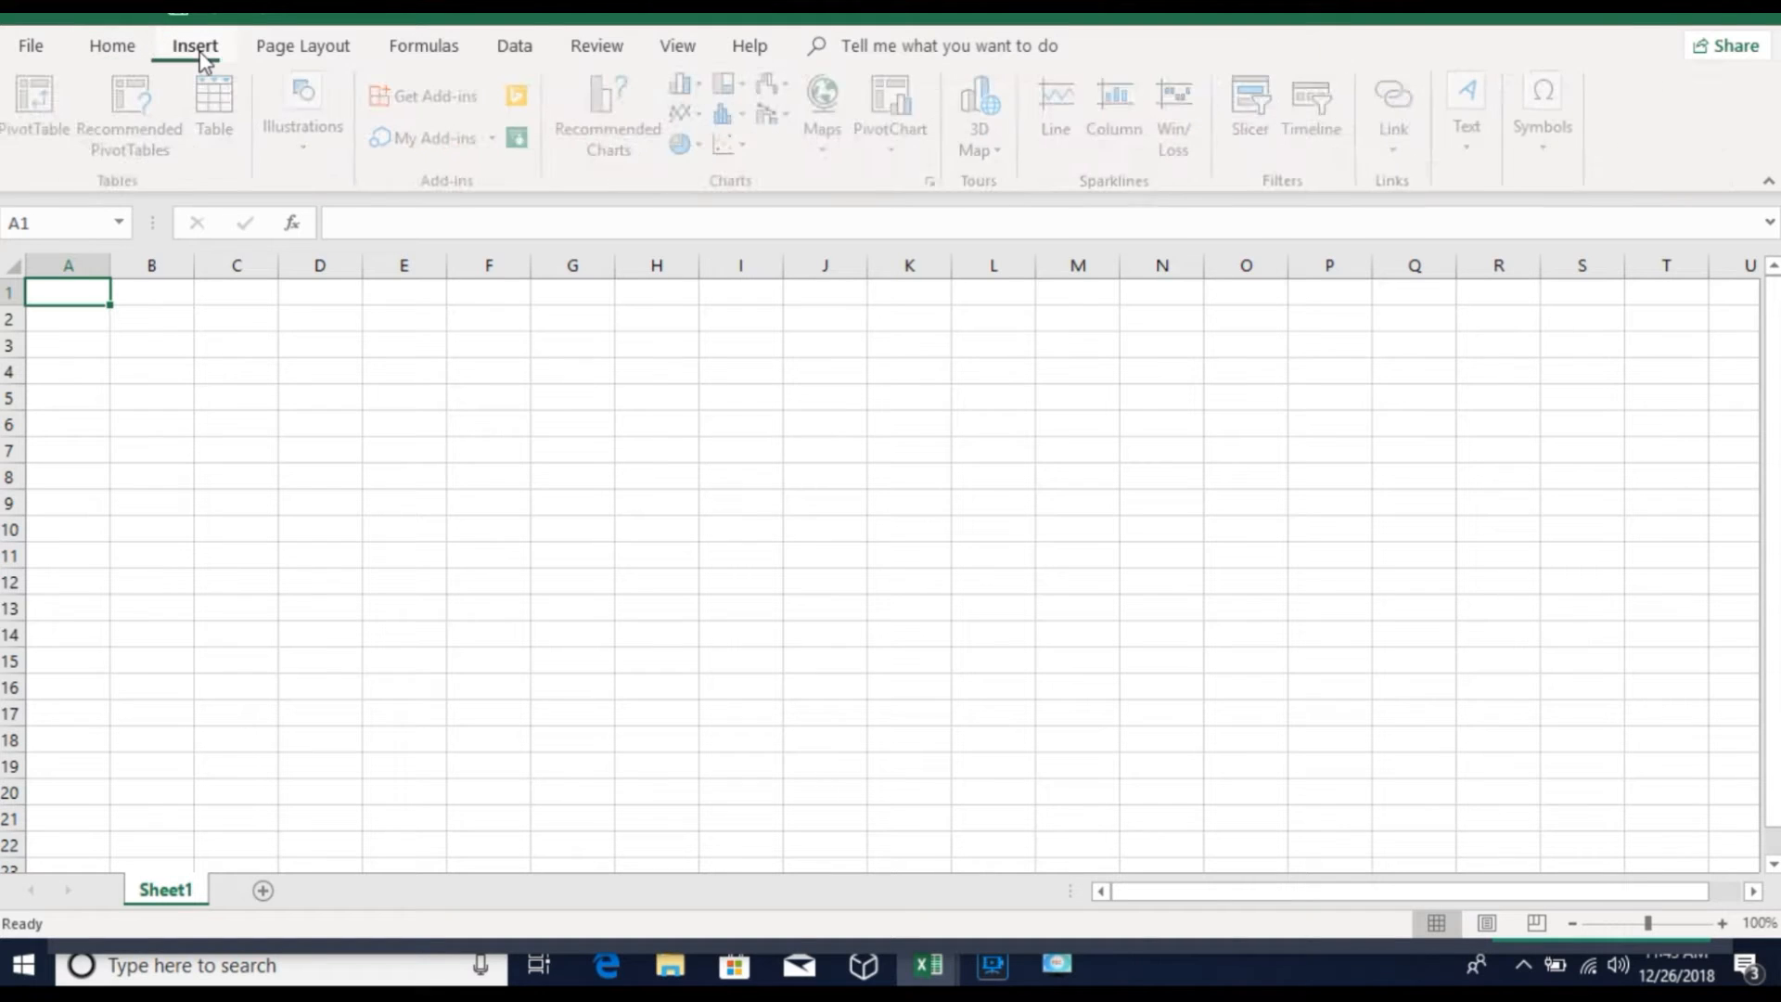
{"action": "left_click", "coordinate": [305, 61]}
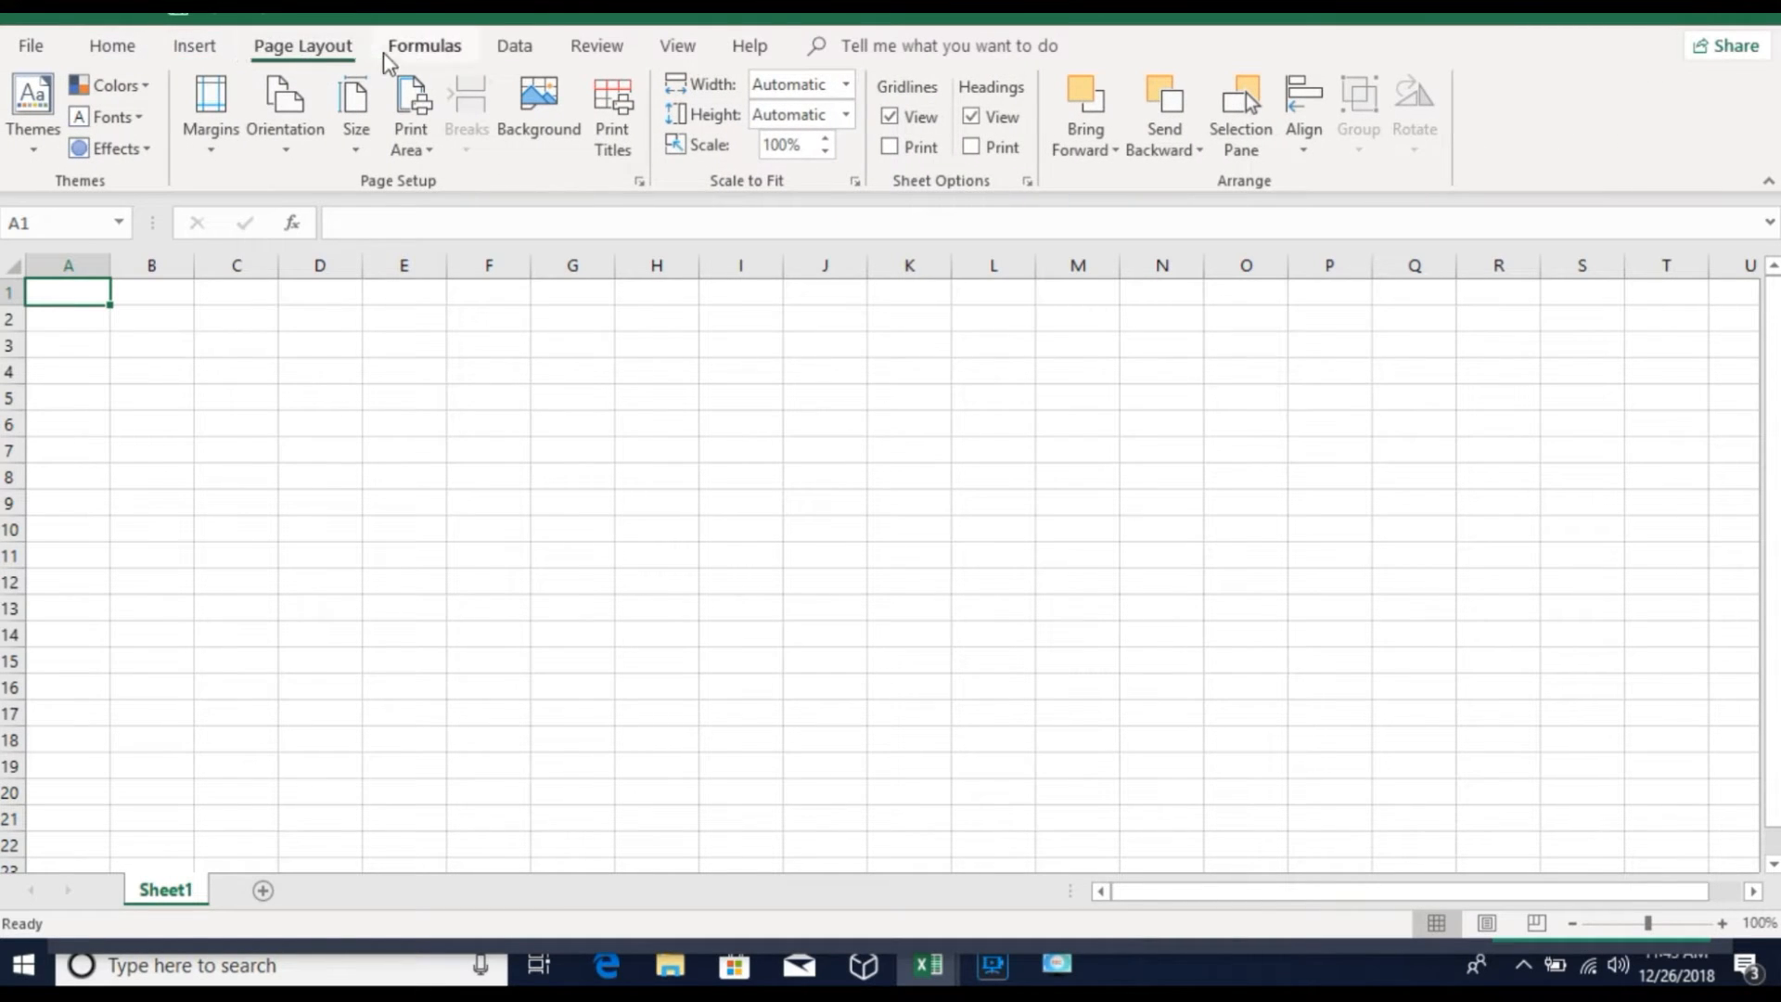
{"action": "left_click", "coordinate": [411, 55]}
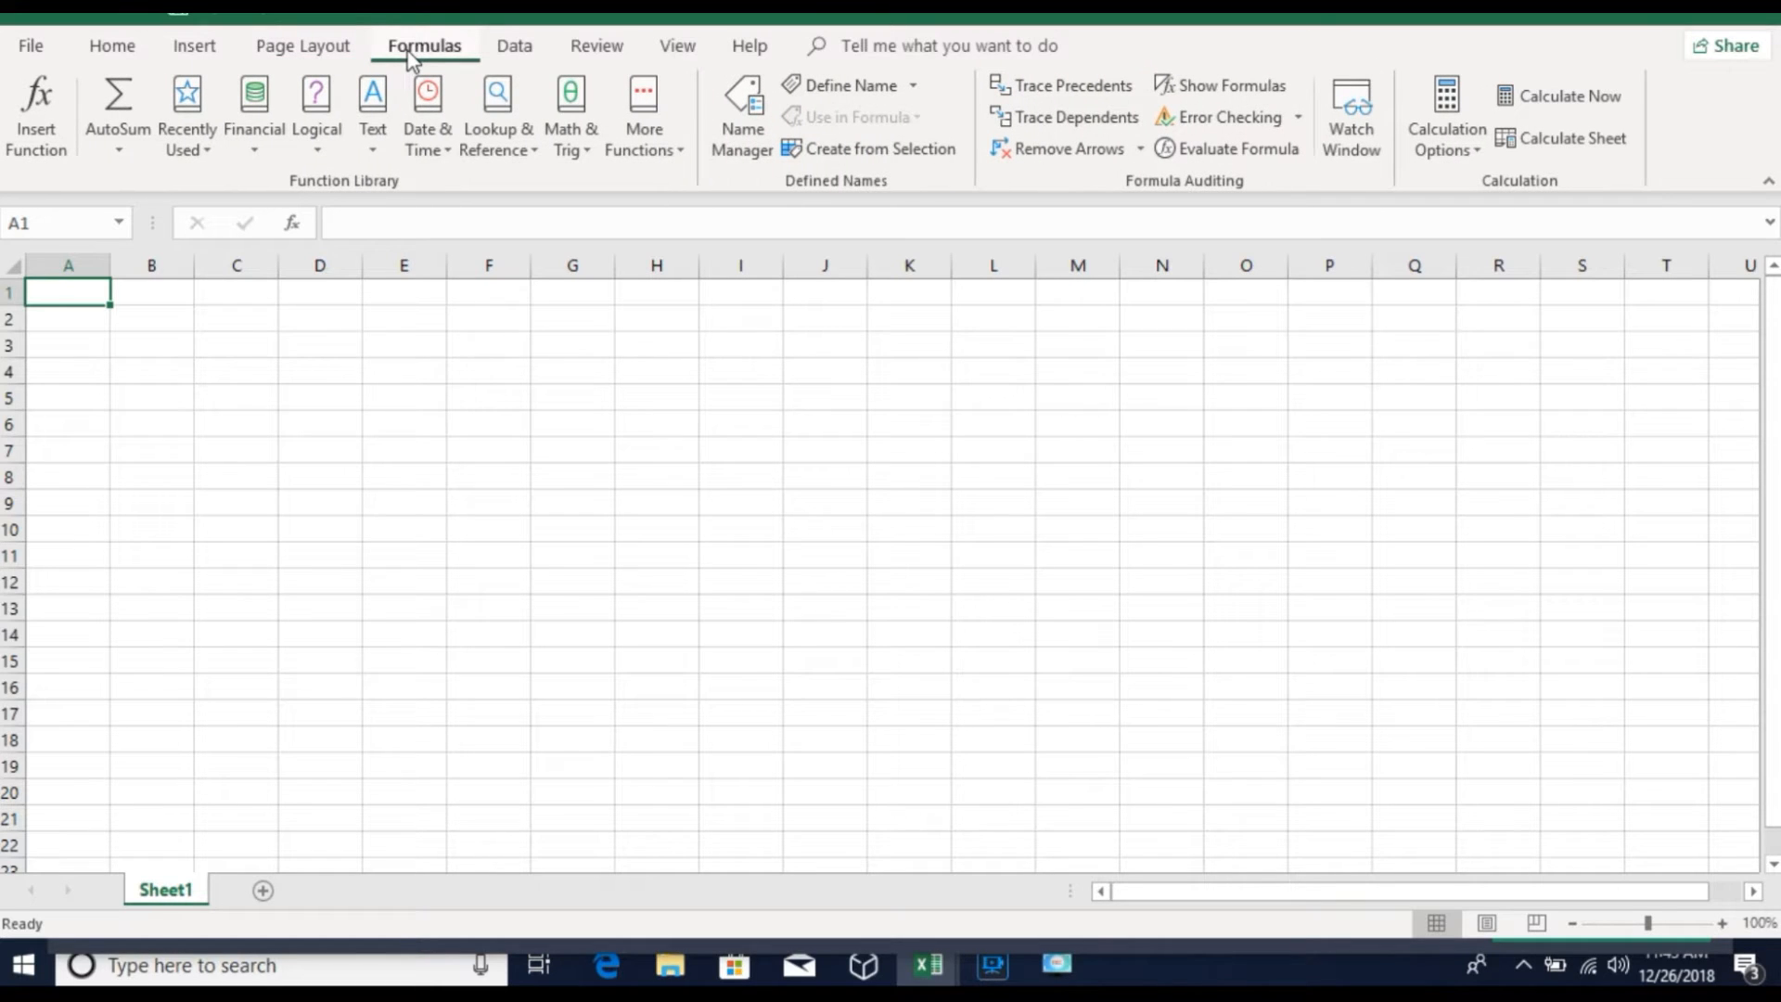
{"action": "left_click", "coordinate": [516, 49]}
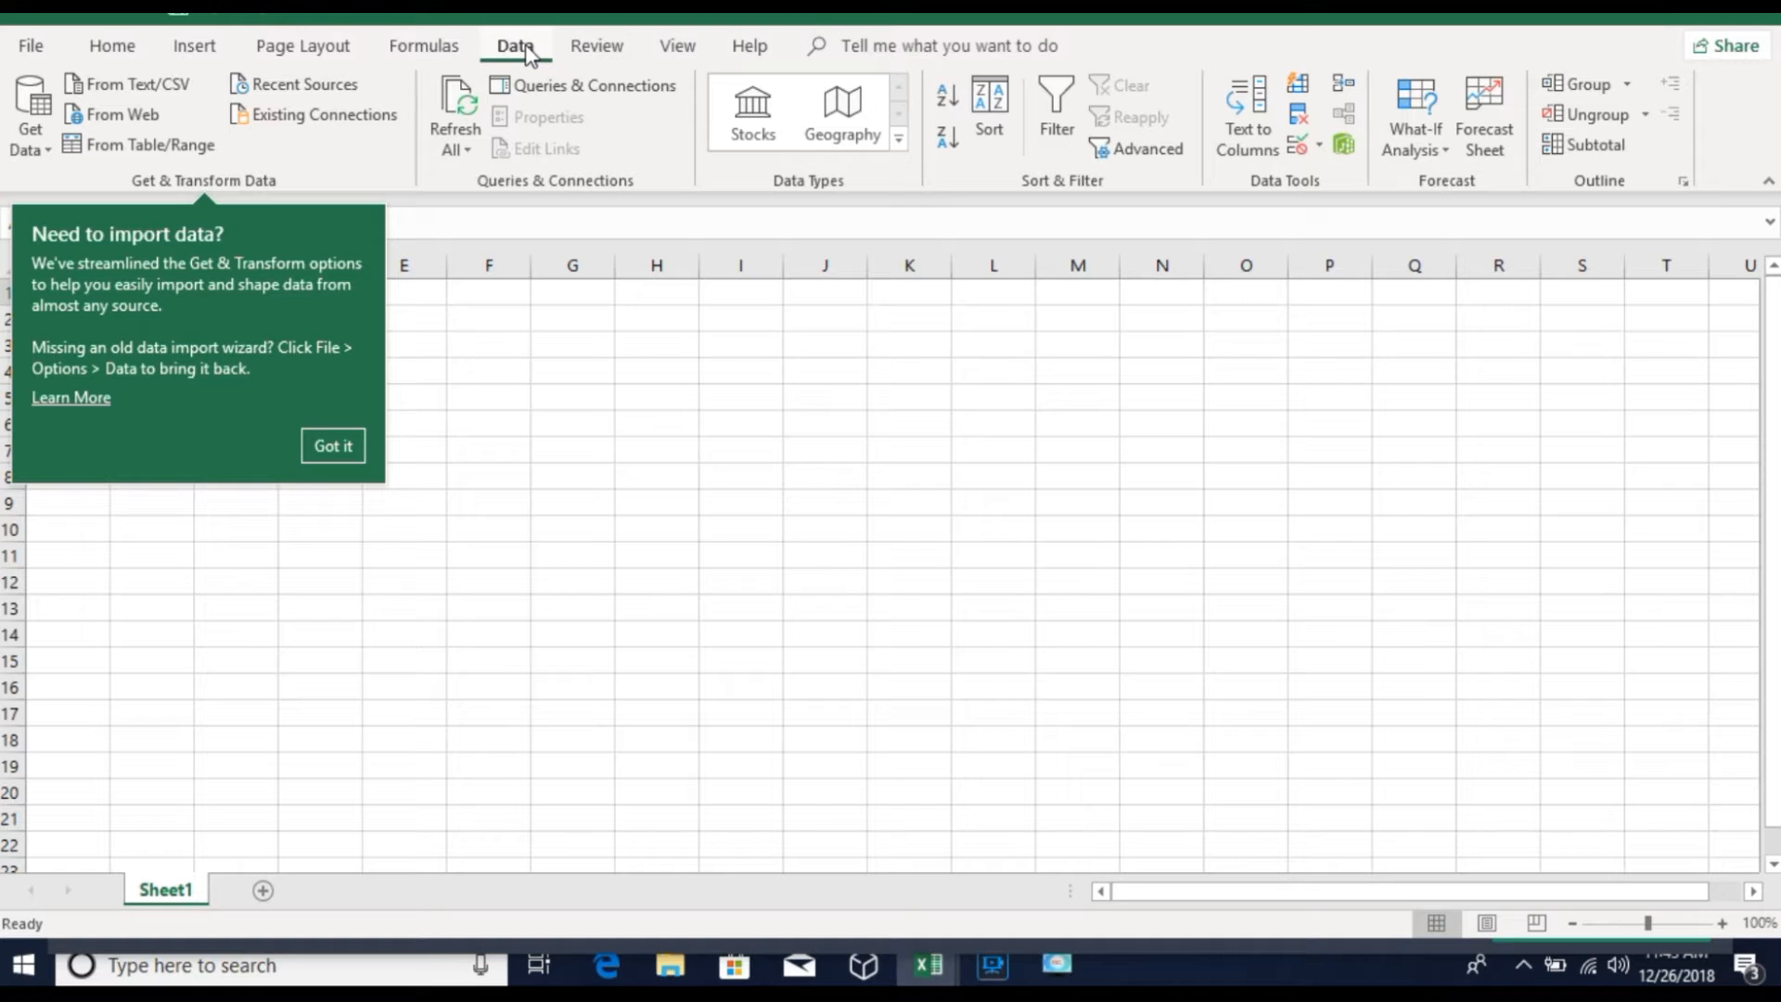
{"action": "left_click", "coordinate": [119, 52]}
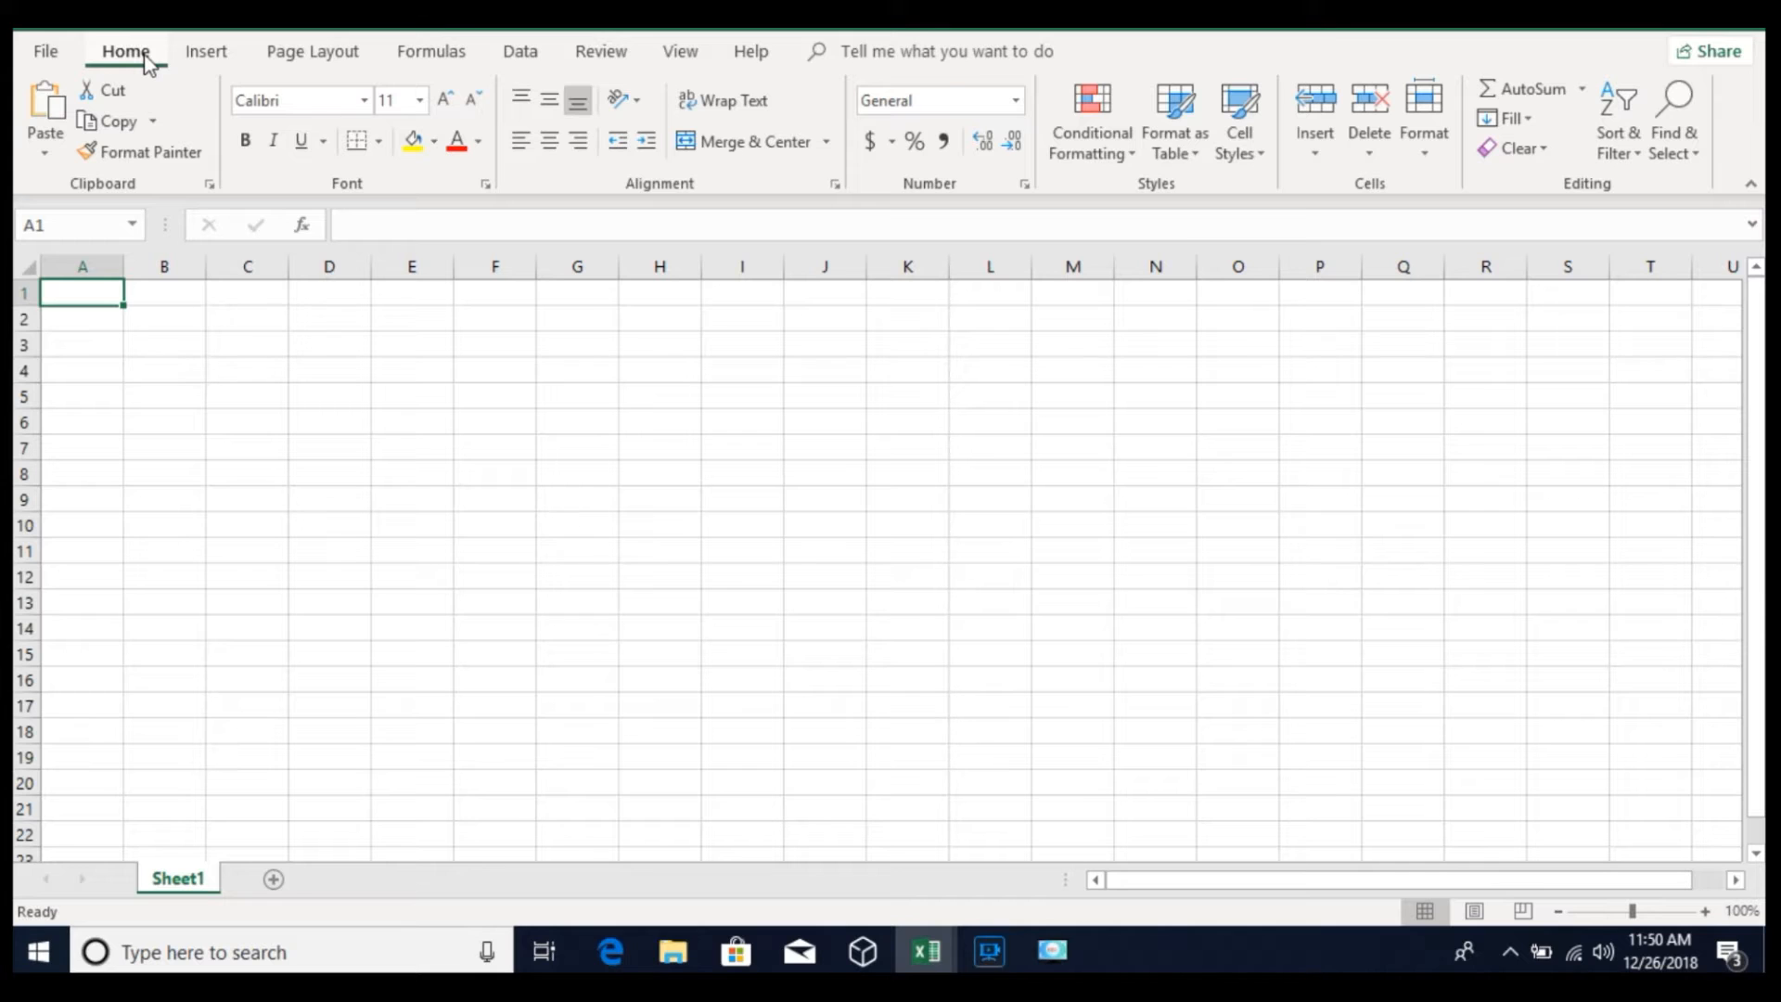
{"action": "left_click", "coordinate": [211, 54]}
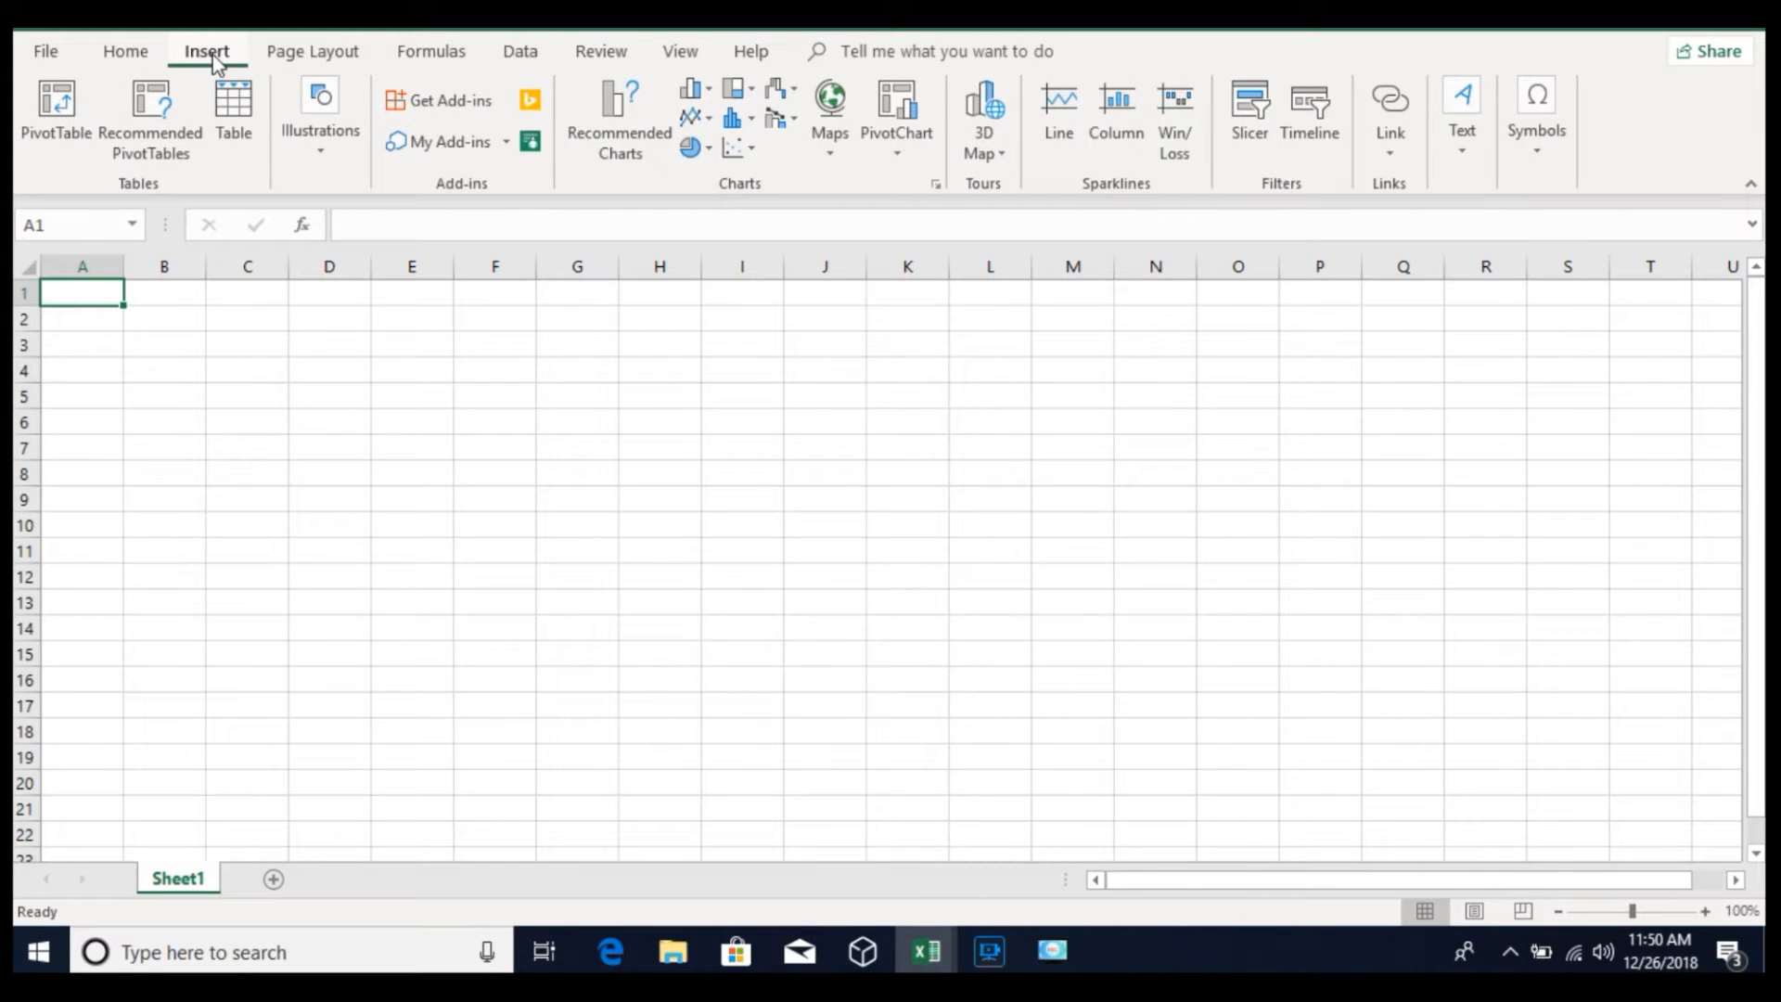
{"action": "left_click", "coordinate": [314, 53]}
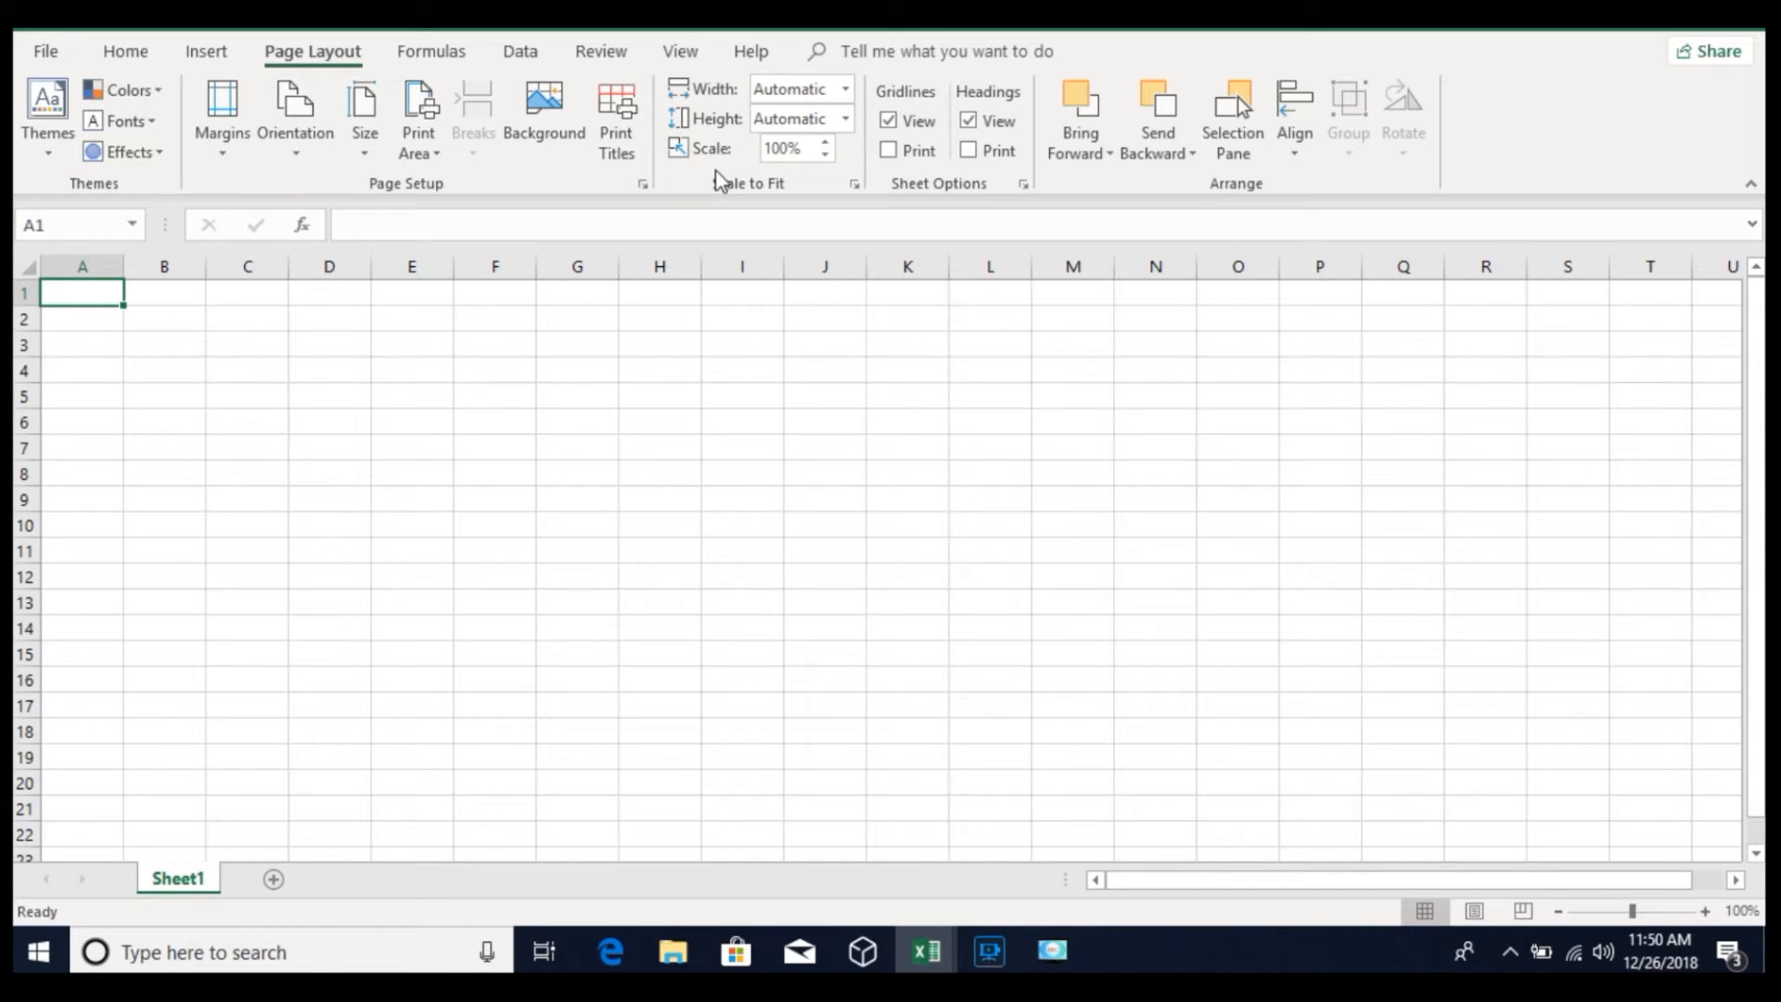
{"action": "left_click", "coordinate": [136, 56]}
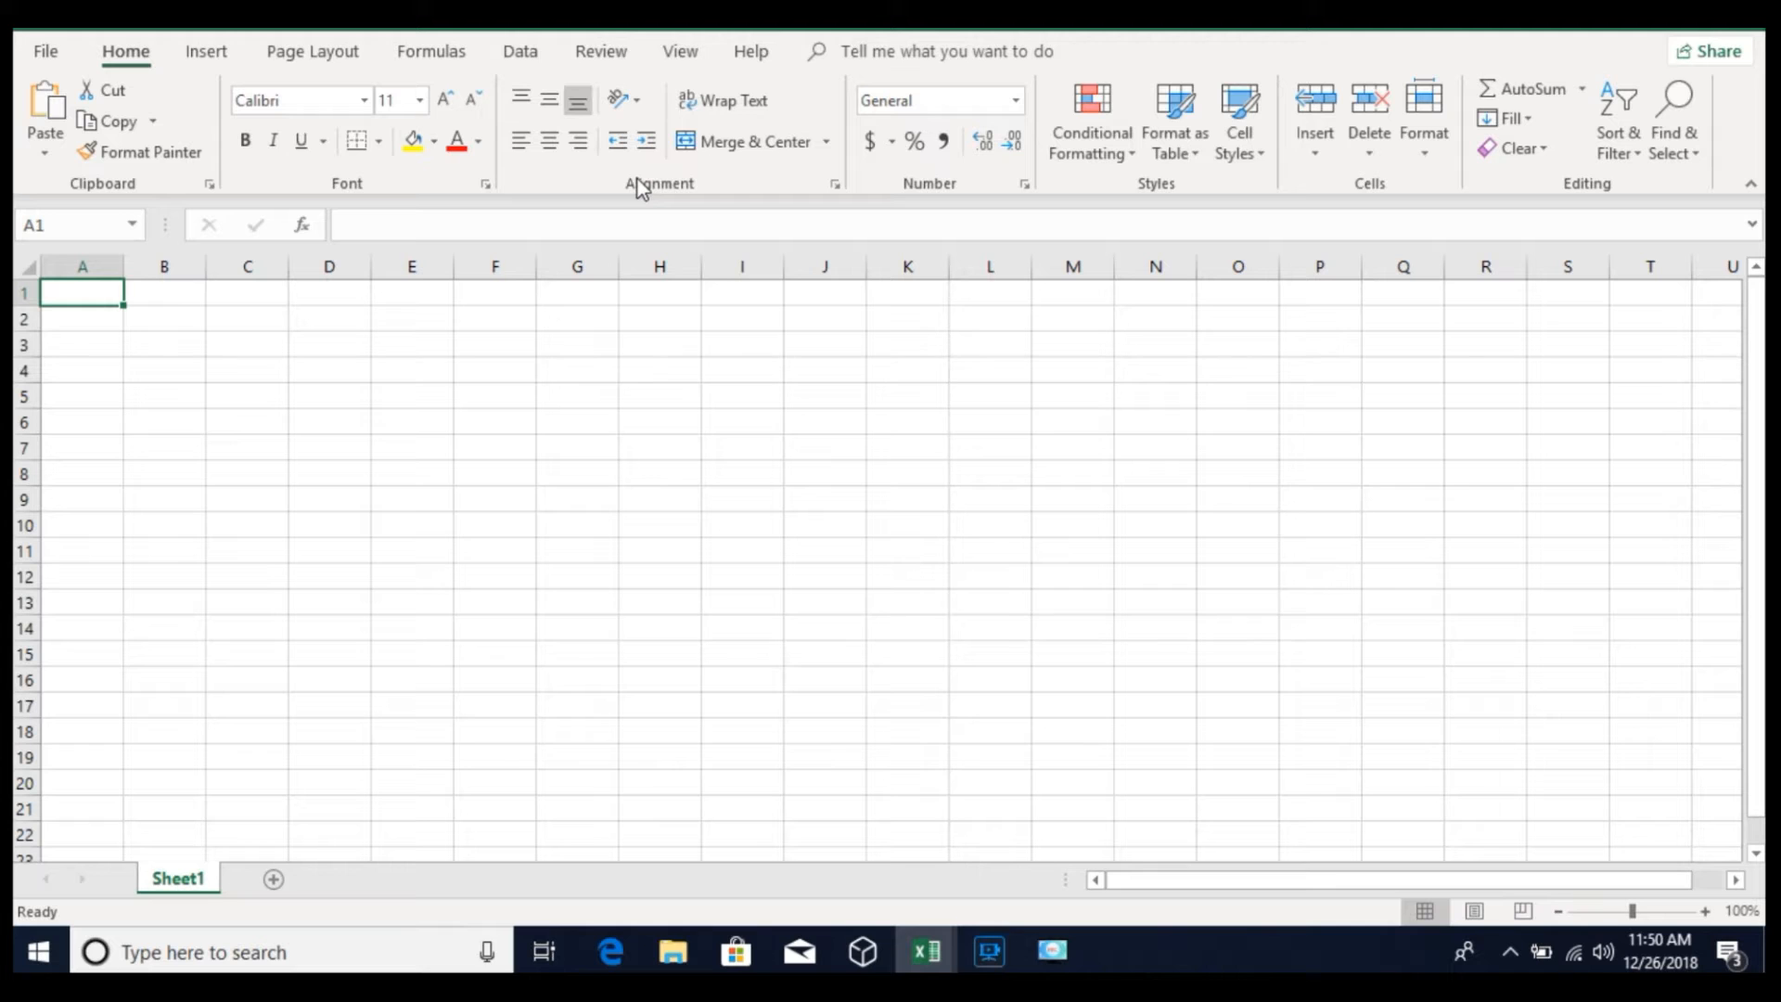
{"action": "left_click", "coordinate": [434, 54]}
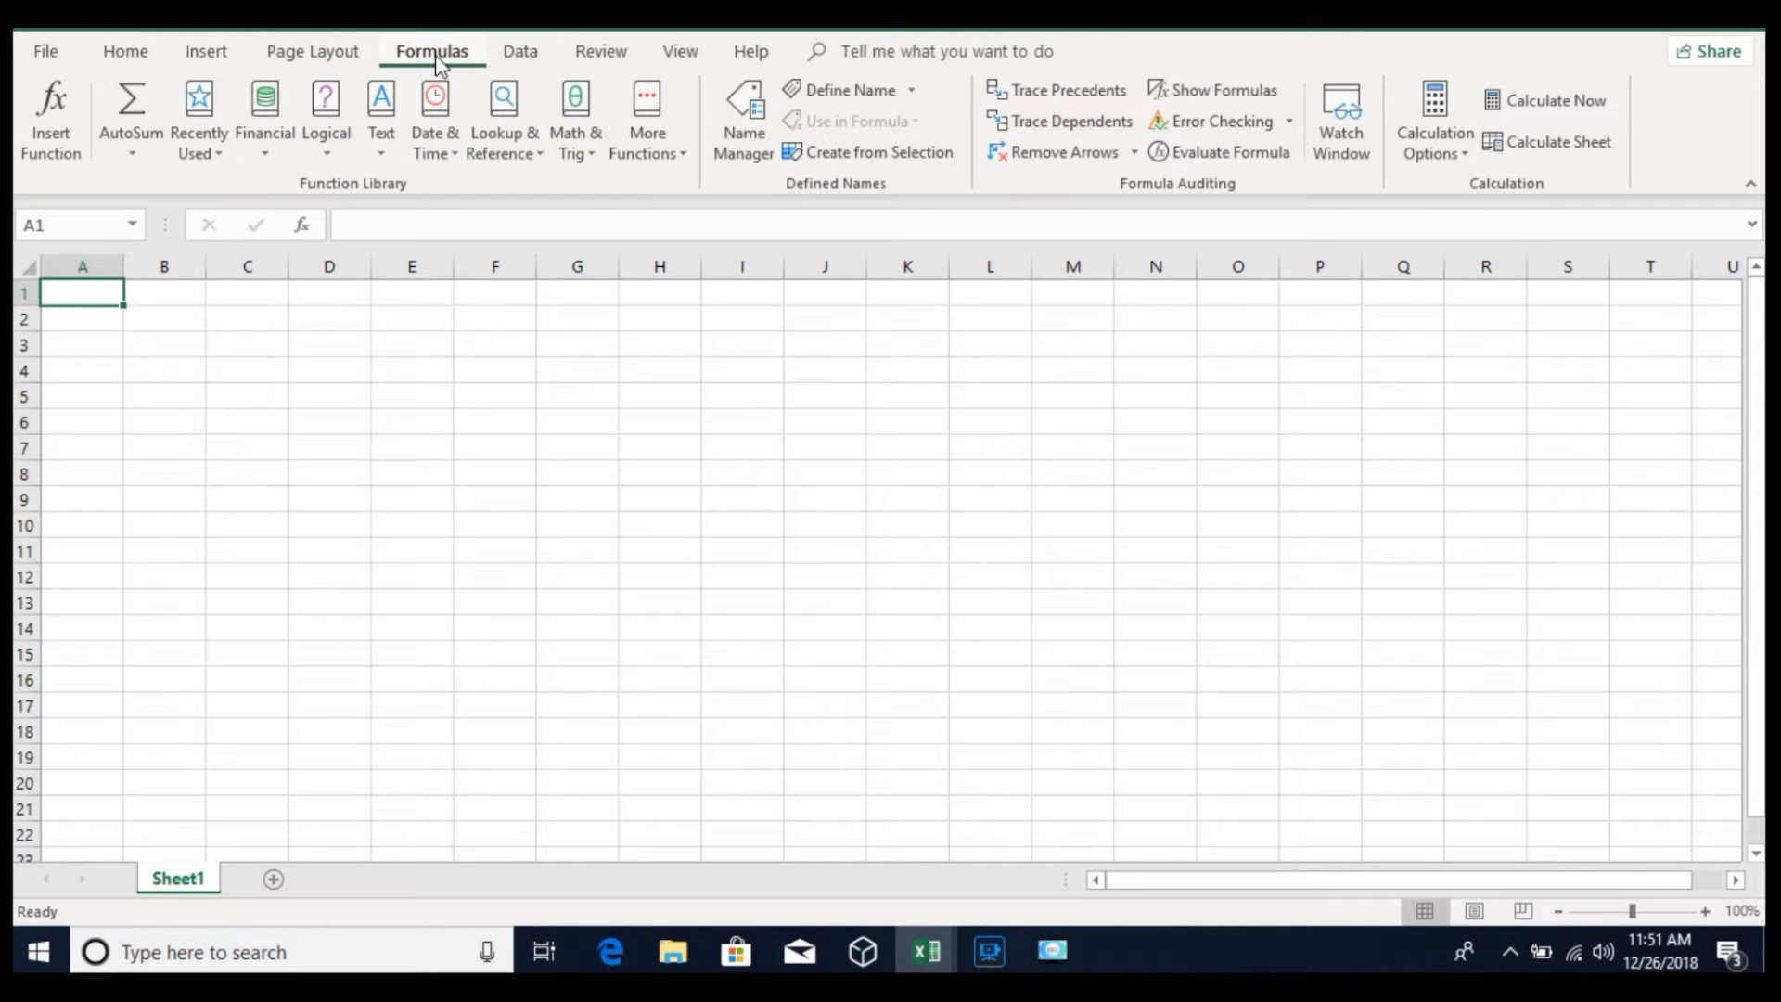
Step: Review the page orientation, scaling, paper size and sheet printing options in Page Setup, accepting the defaults
{"action": "left_click", "coordinate": [352, 52]}
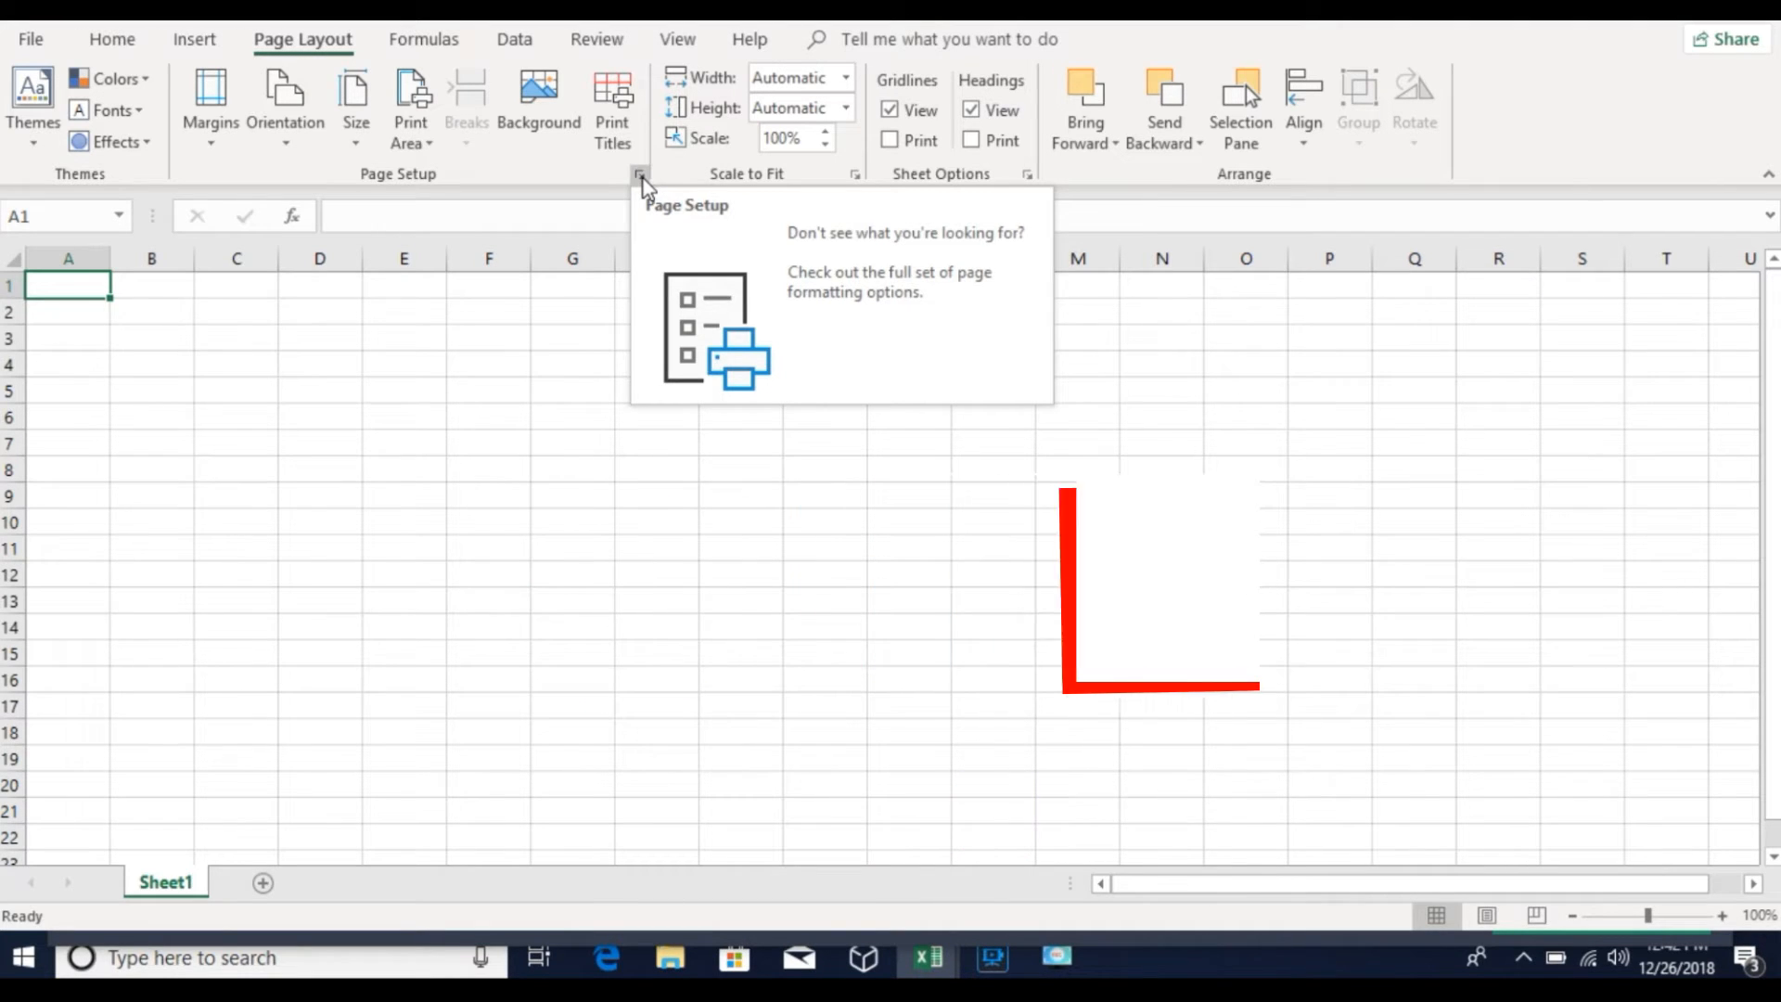
{"action": "left_click", "coordinate": [639, 175]}
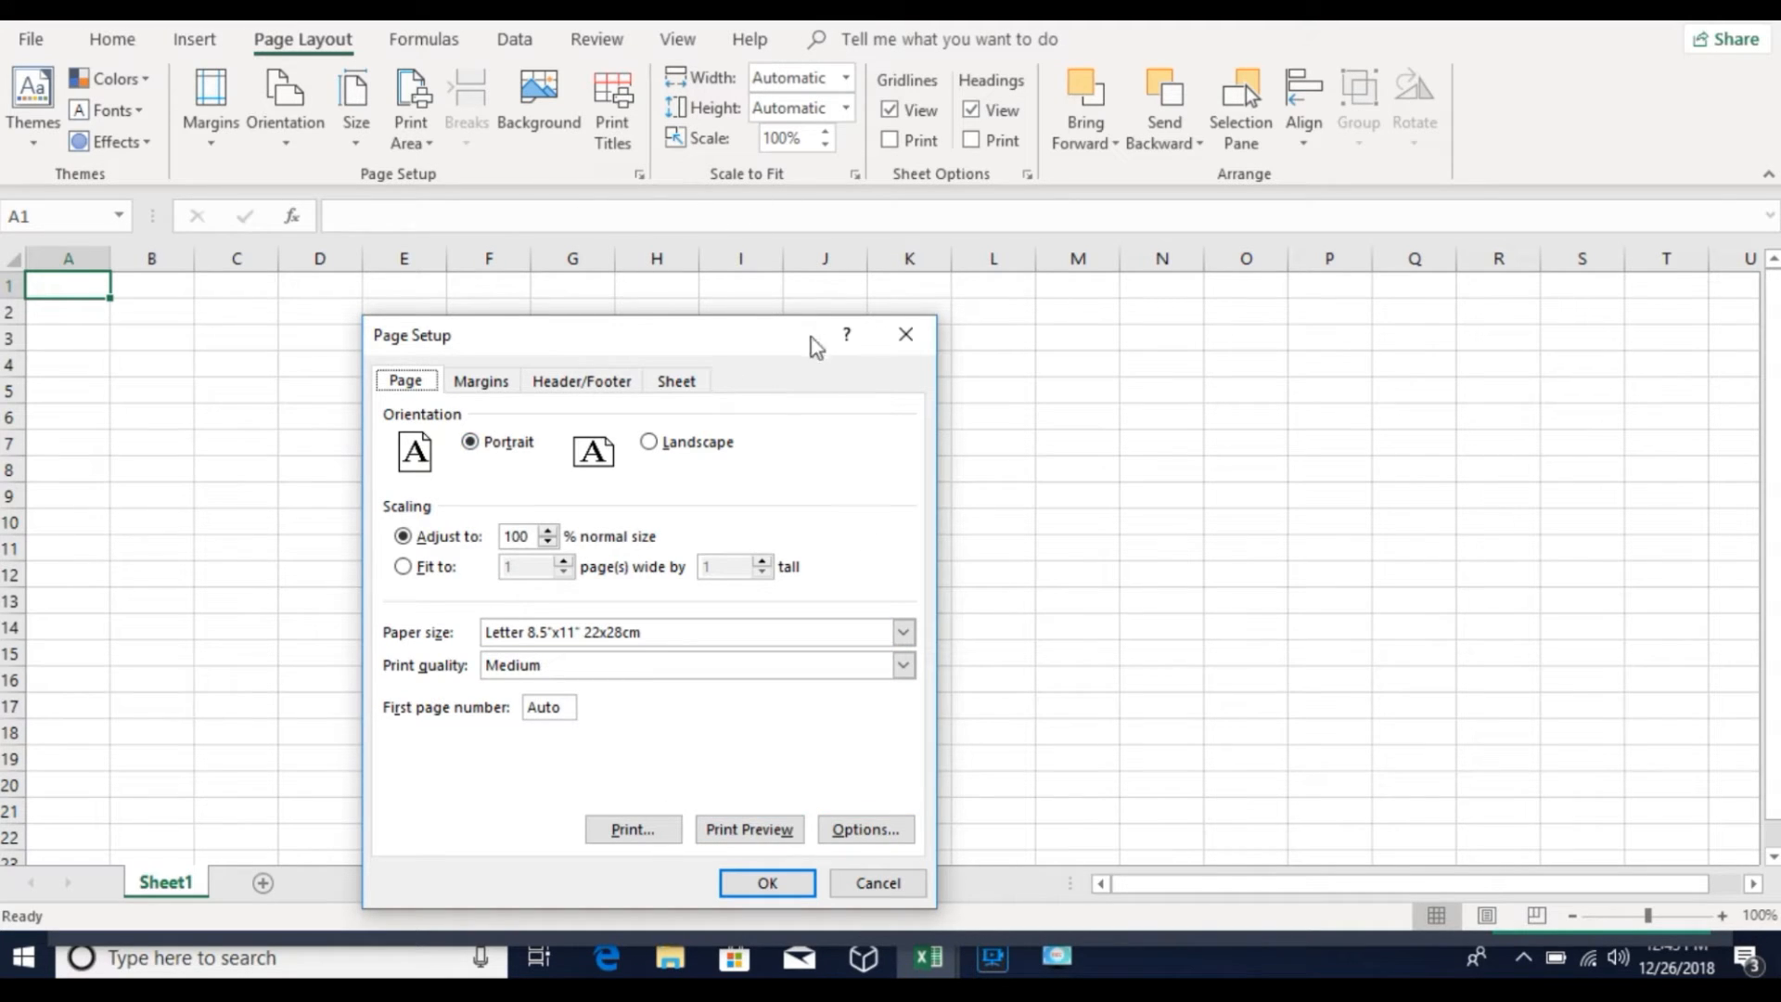
{"action": "left_click", "coordinate": [788, 886]}
{"action": "left_click", "coordinate": [854, 173]}
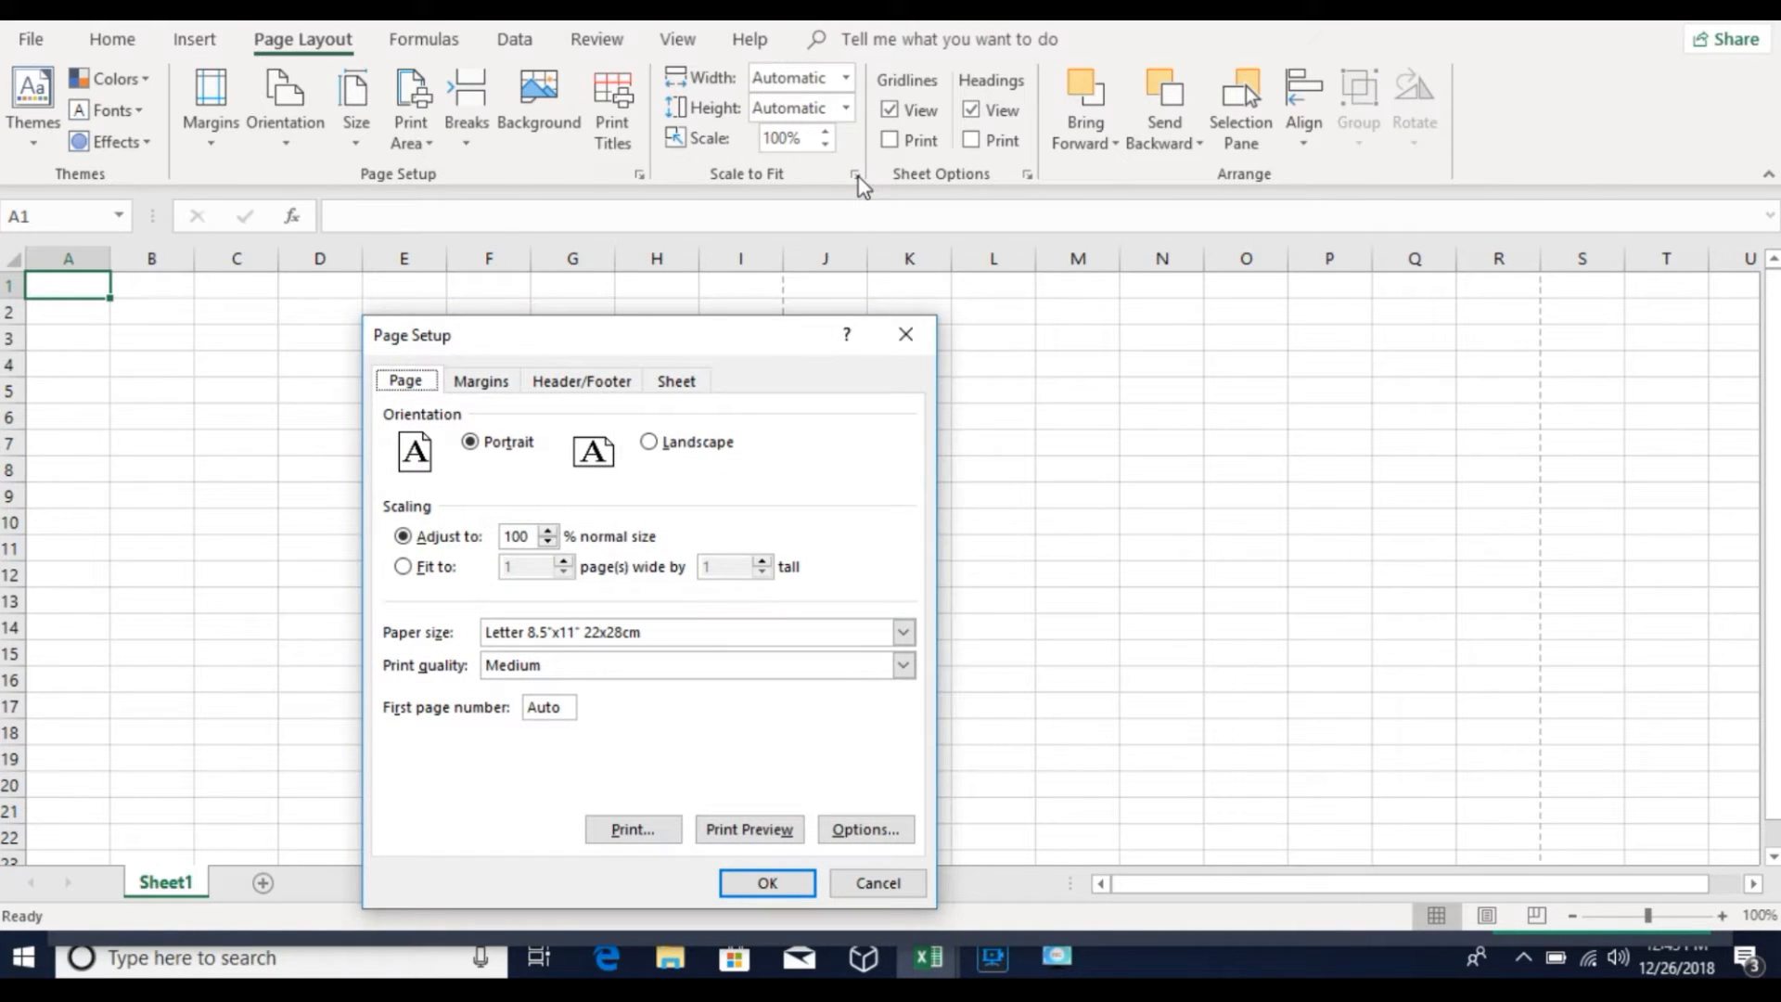
{"action": "left_click", "coordinate": [775, 896]}
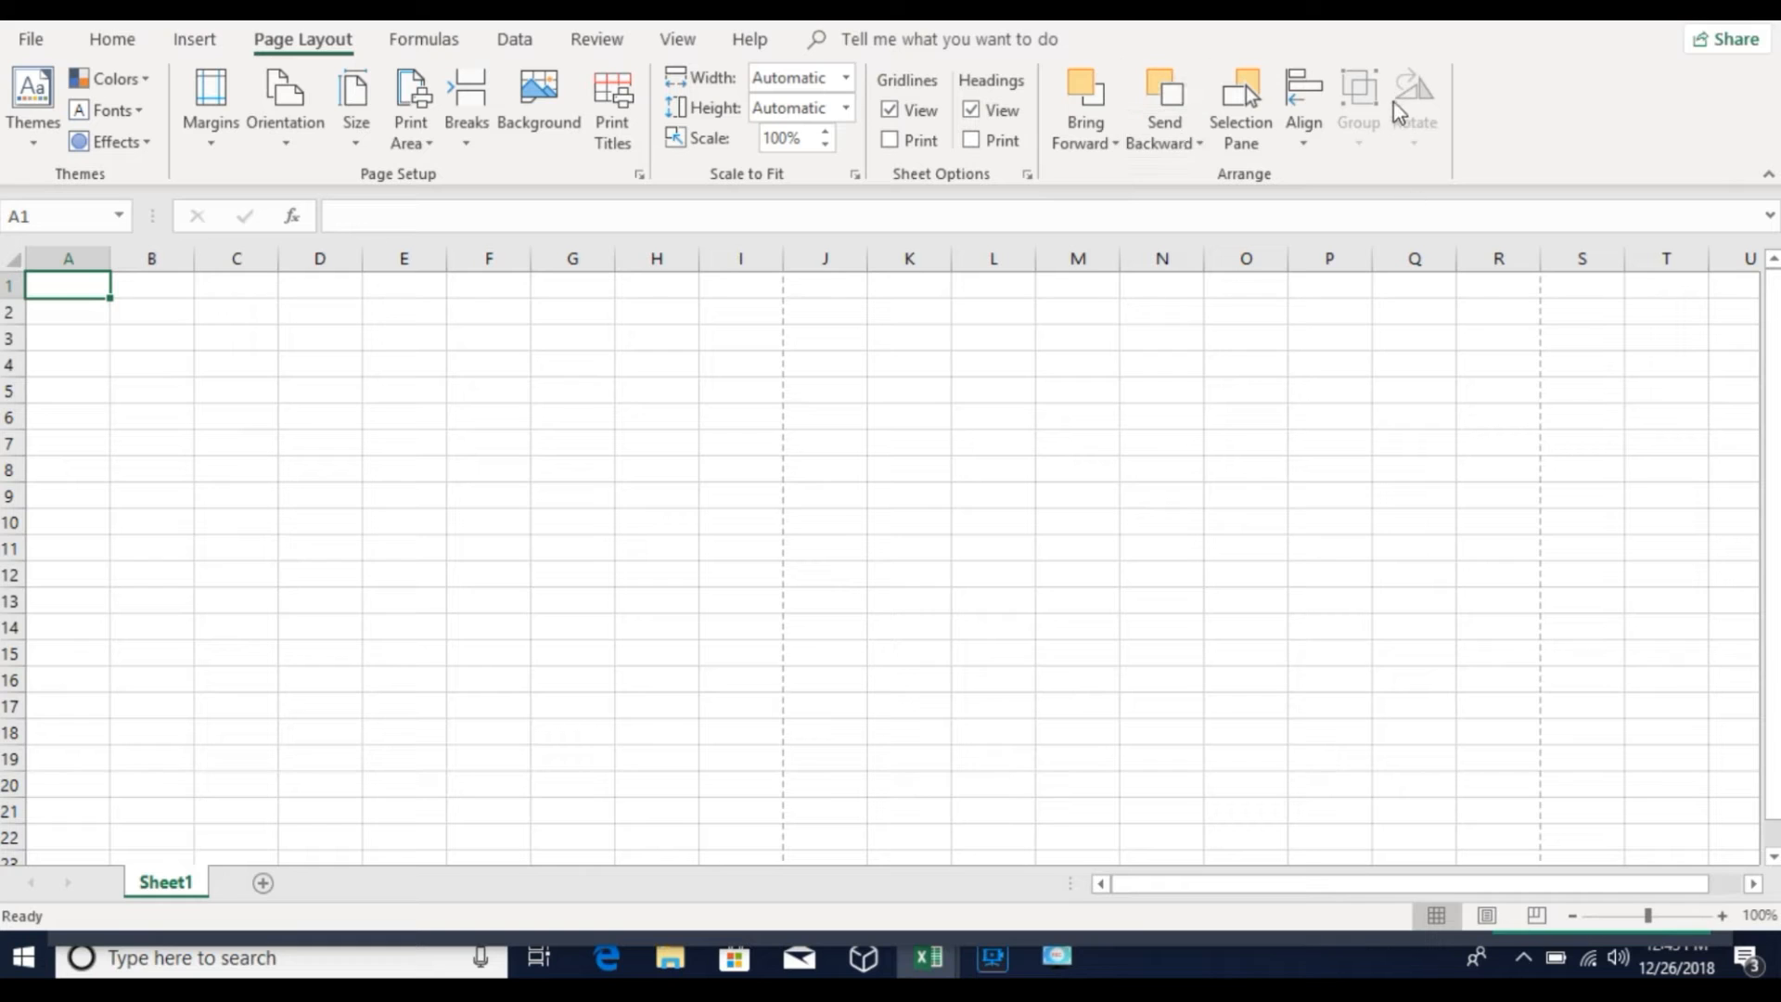
{"action": "left_click", "coordinate": [1031, 172]}
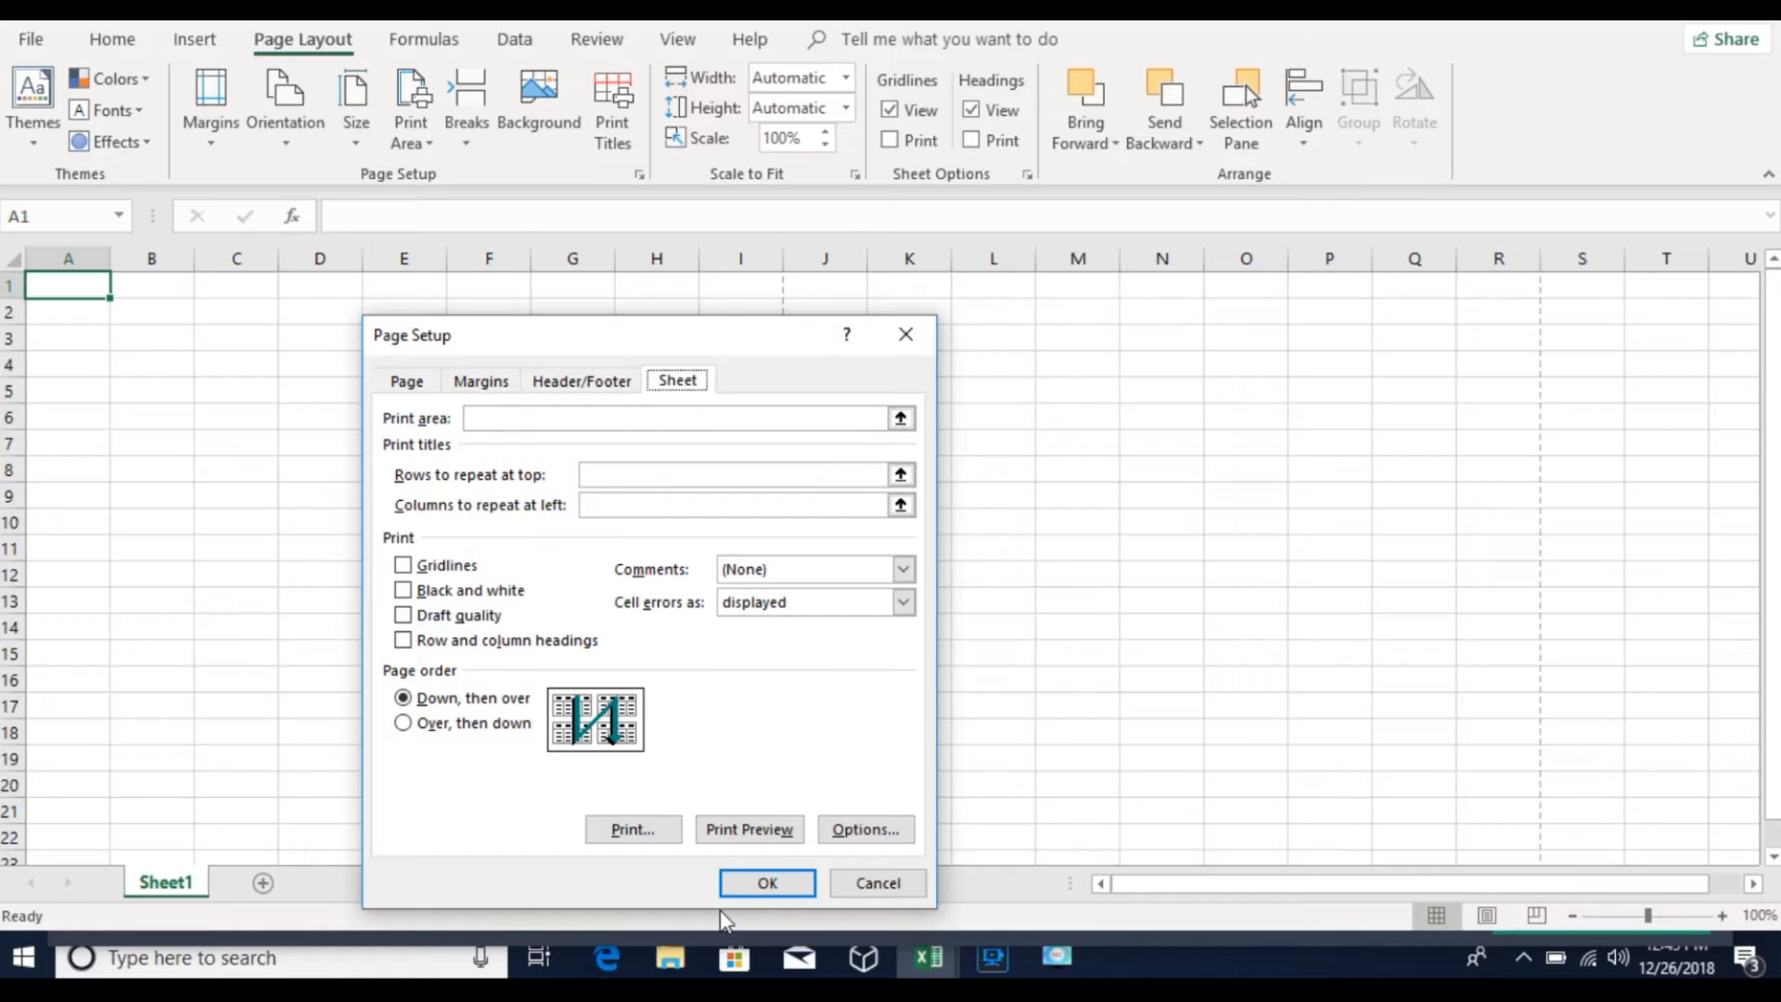
{"action": "left_click", "coordinate": [767, 882]}
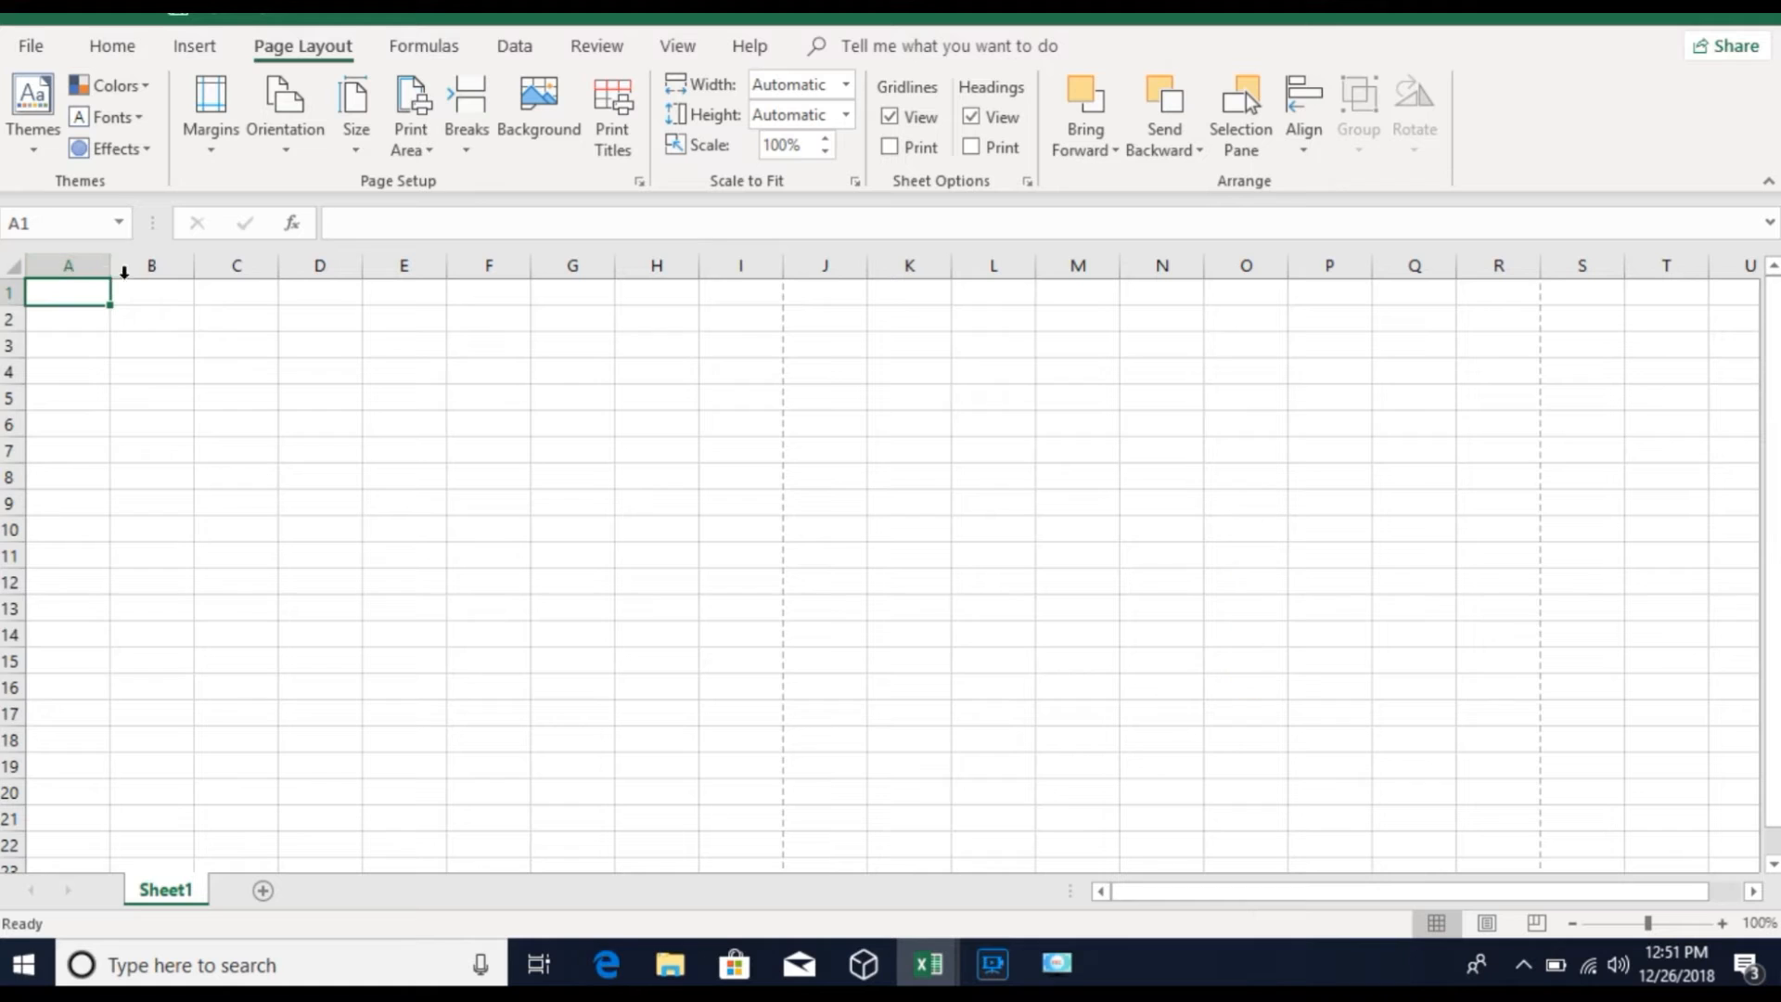
Step: Examine how the column letters continue past Z by moving along row 1 to cell AD1 and back to A1
{"action": "left_click", "coordinate": [153, 268]}
{"action": "left_click", "coordinate": [245, 290]}
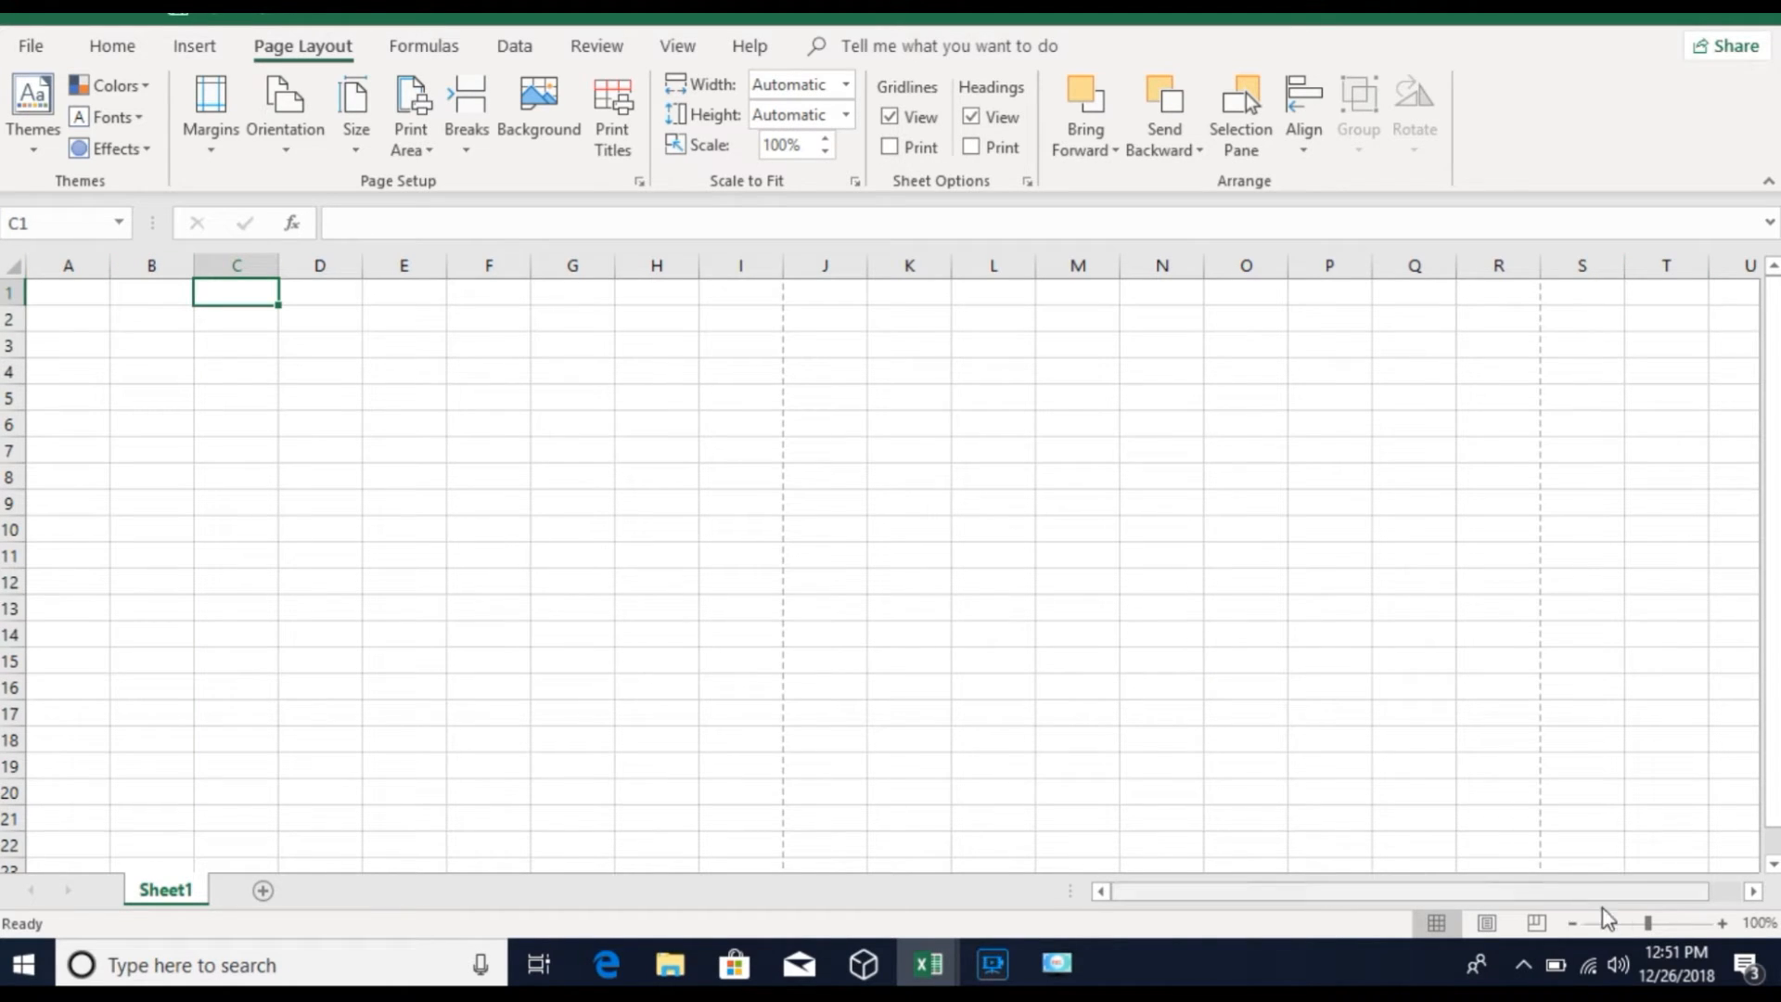
{"action": "left_click", "coordinate": [1683, 316]}
{"action": "left_click", "coordinate": [1682, 291]}
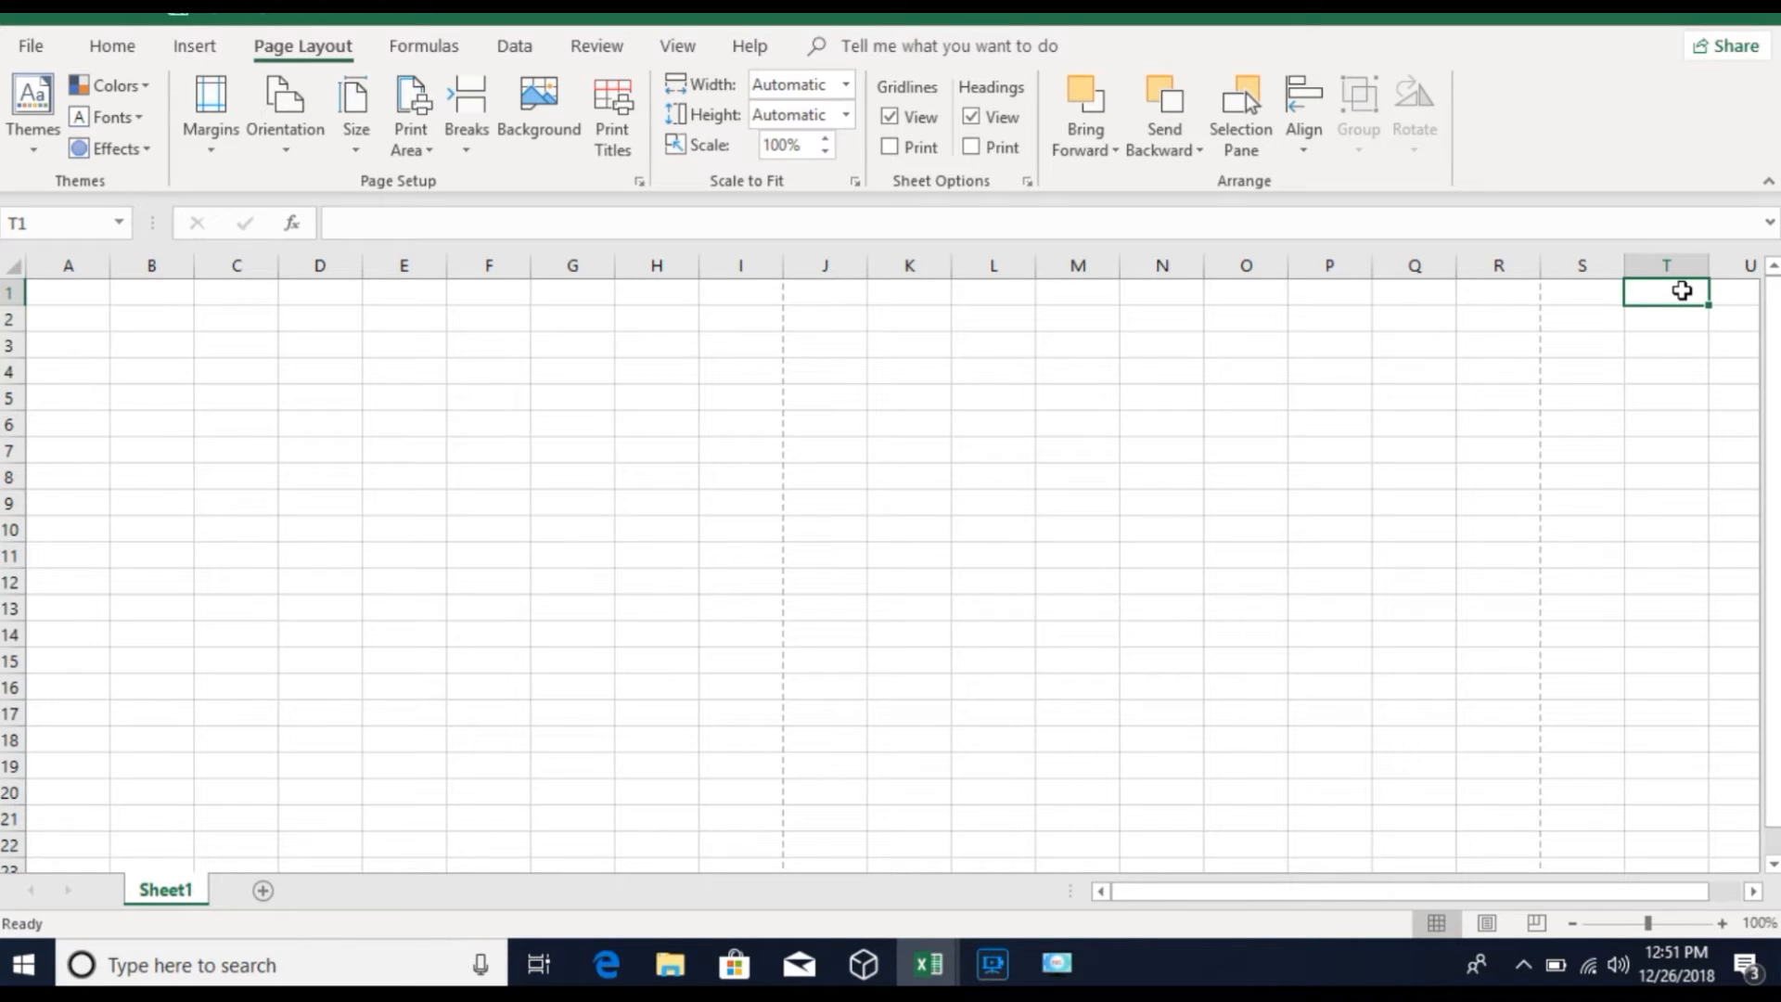
{"action": "key", "text": "Right"}
{"action": "key", "text": "Right"}
{"action": "key", "text": "Right"}
{"action": "key", "text": "Right"}
{"action": "key", "text": "Right"}
{"action": "key", "text": "Right"}
{"action": "key", "text": "Right"}
{"action": "key", "text": "Right"}
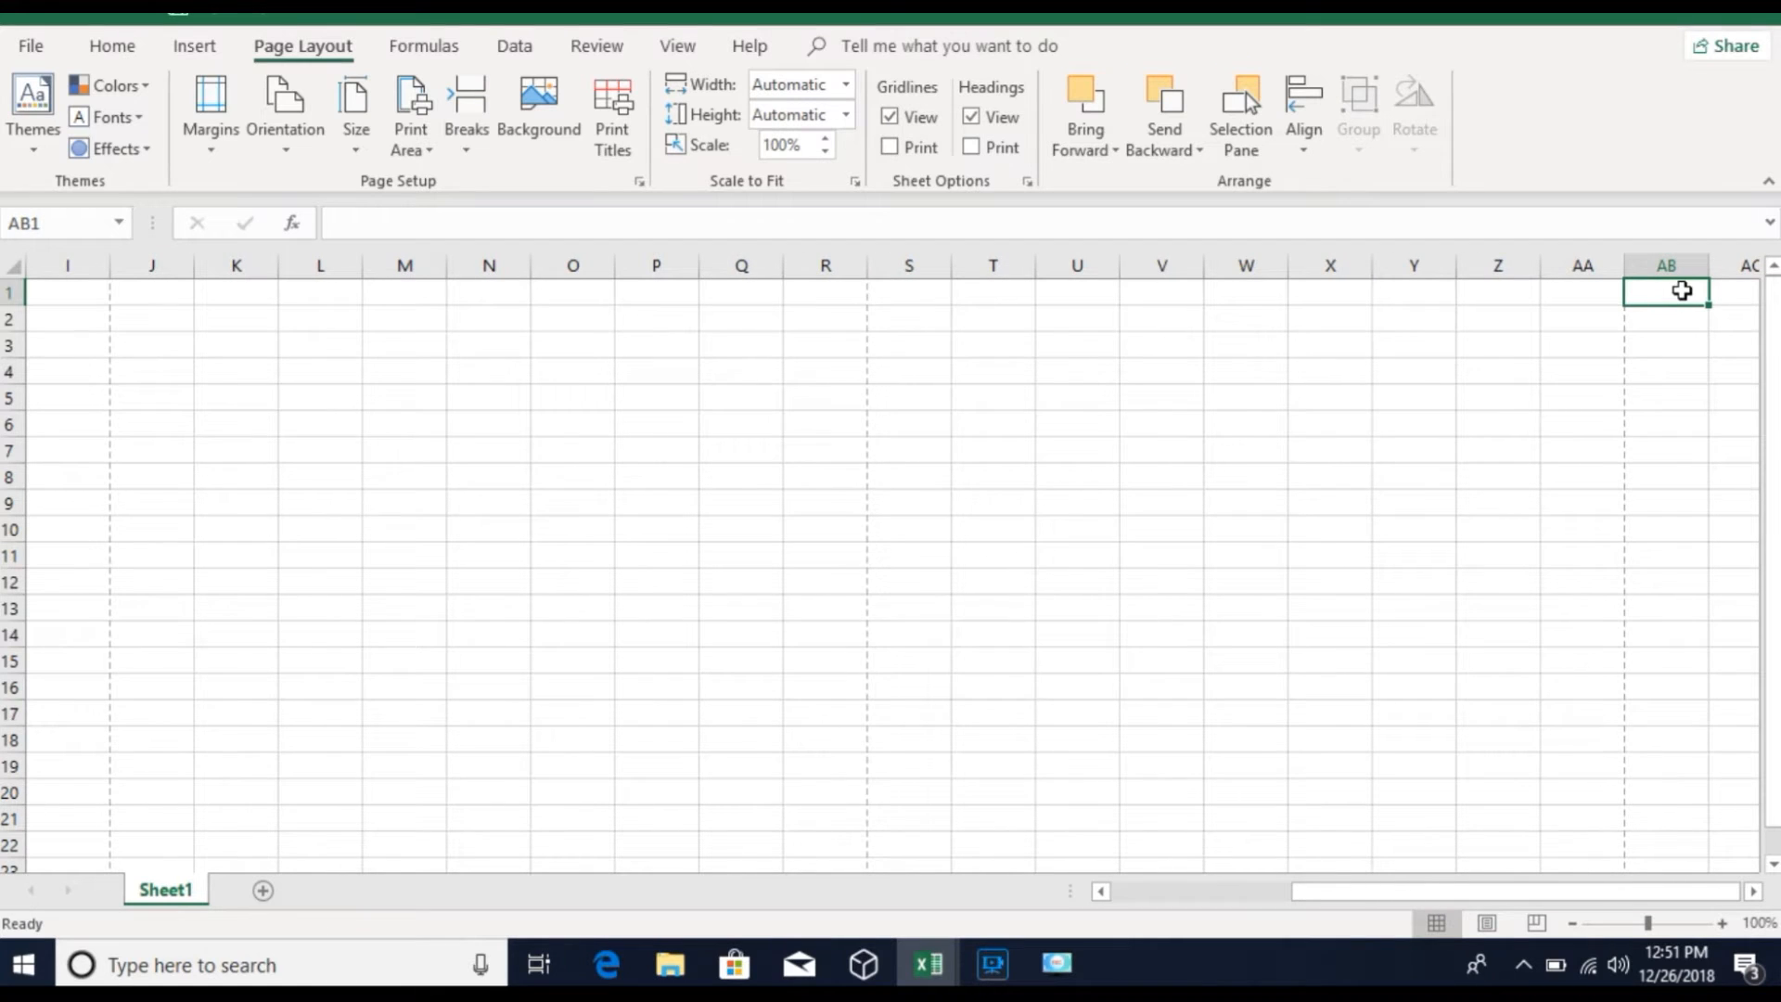
{"action": "key", "text": "Right"}
{"action": "key", "text": "Right"}
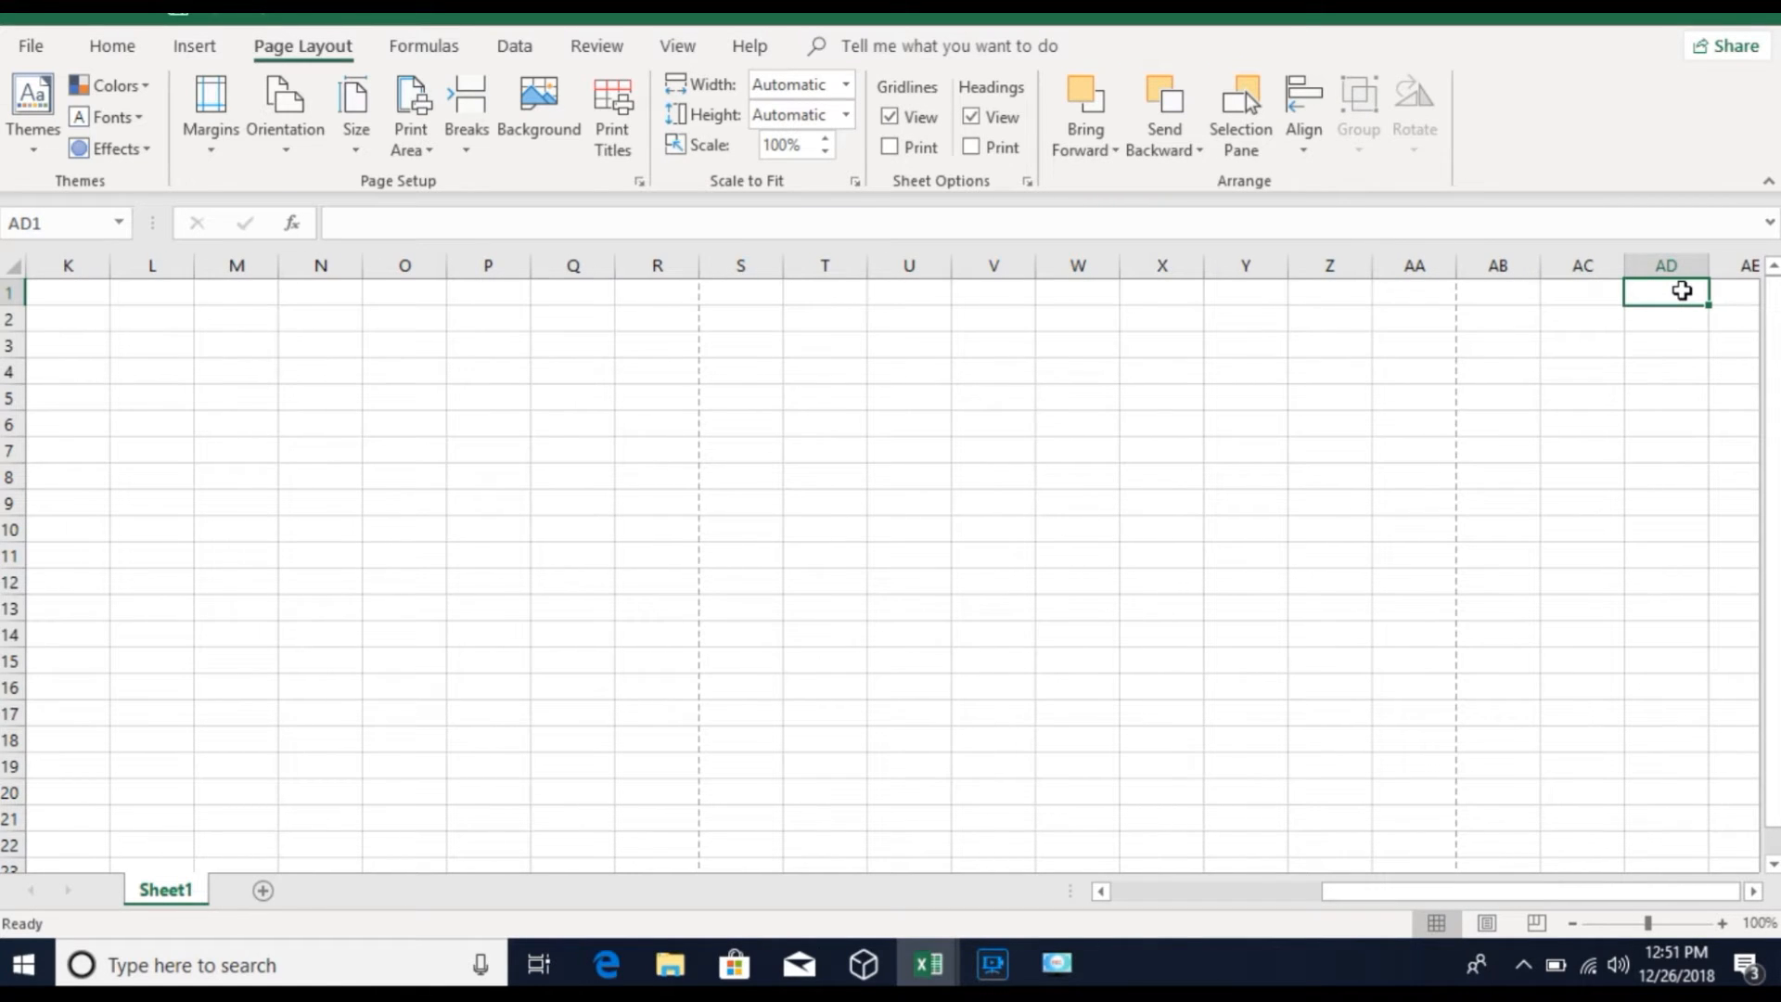
{"action": "key", "text": "Left"}
{"action": "key", "text": "Left"}
{"action": "key", "text": "Left"}
{"action": "key", "text": "Left"}
{"action": "key", "text": "Left"}
{"action": "key", "text": "Left"}
{"action": "key", "text": "Left"}
{"action": "key", "text": "Left"}
{"action": "key", "text": "Left"}
{"action": "key", "text": "Left"}
{"action": "key", "text": "Left"}
{"action": "key", "text": "Left"}
{"action": "key", "text": "Left"}
{"action": "key", "text": "Left"}
{"action": "key", "text": "Left"}
{"action": "key", "text": "Left"}
{"action": "key", "text": "Left"}
{"action": "key", "text": "Left"}
{"action": "key", "text": "Left"}
{"action": "key", "text": "Left"}
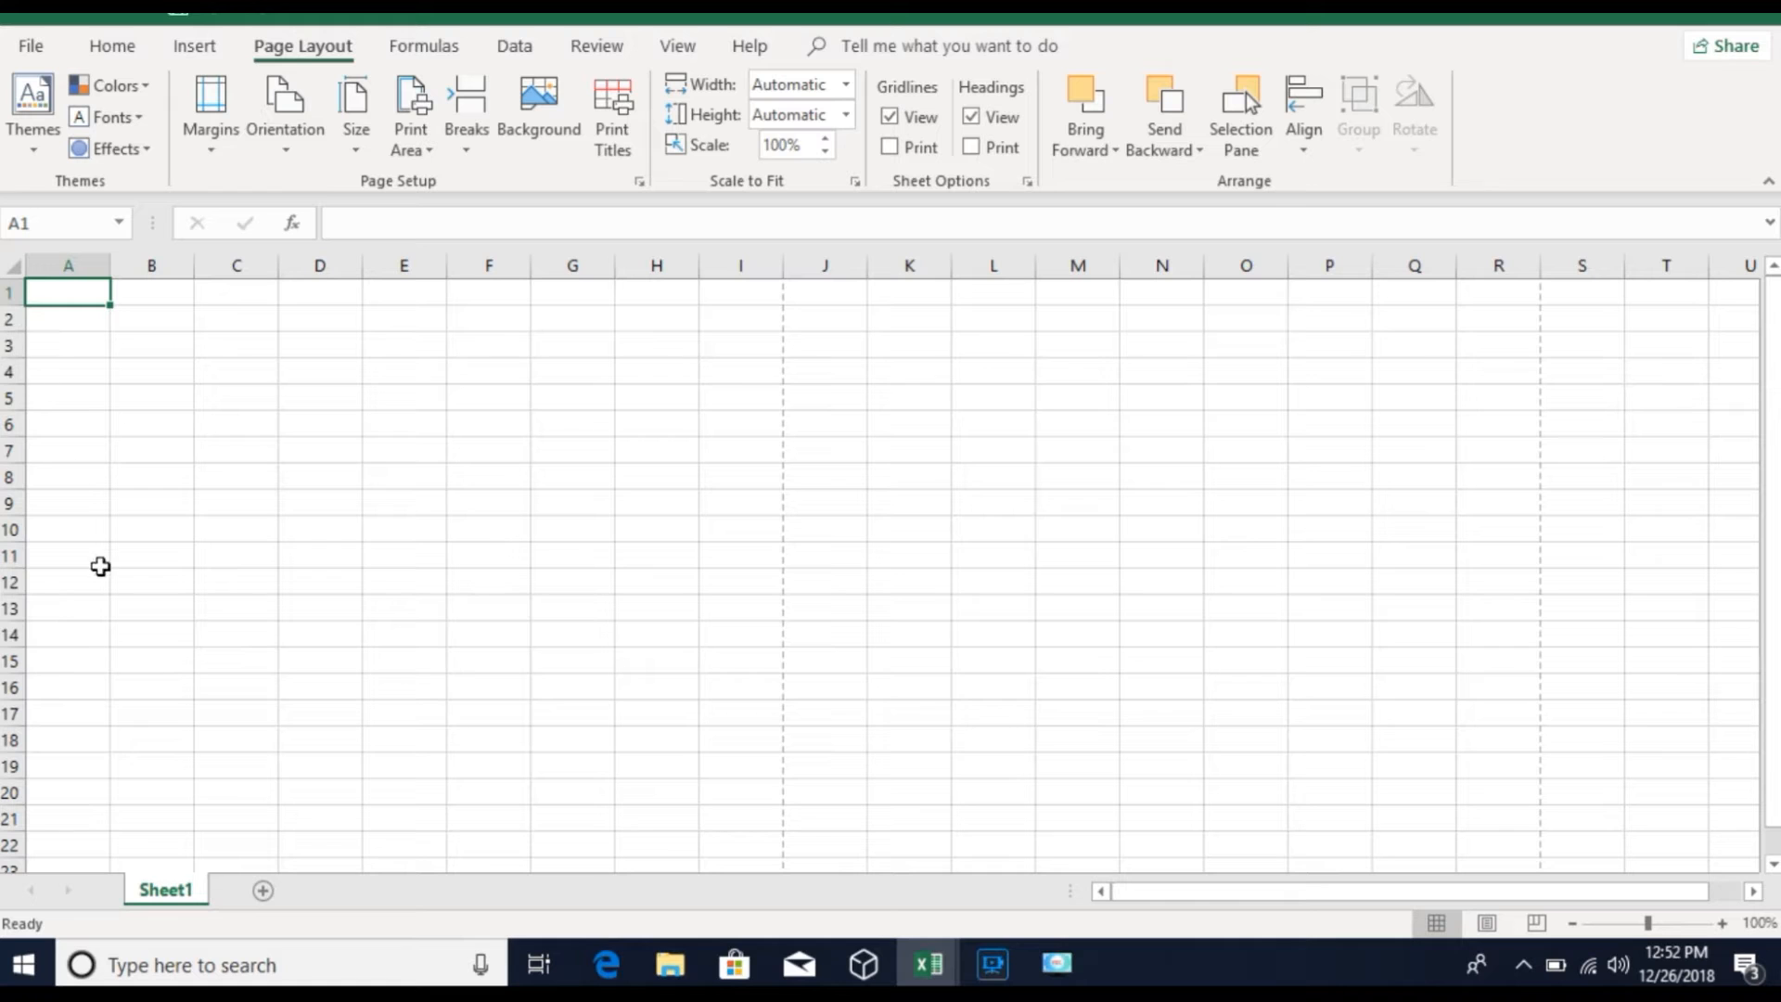
Step: Examine how the row numbers continue by moving down column A to row 74 and returning to the sheet's beginning
{"action": "left_click", "coordinate": [49, 862]}
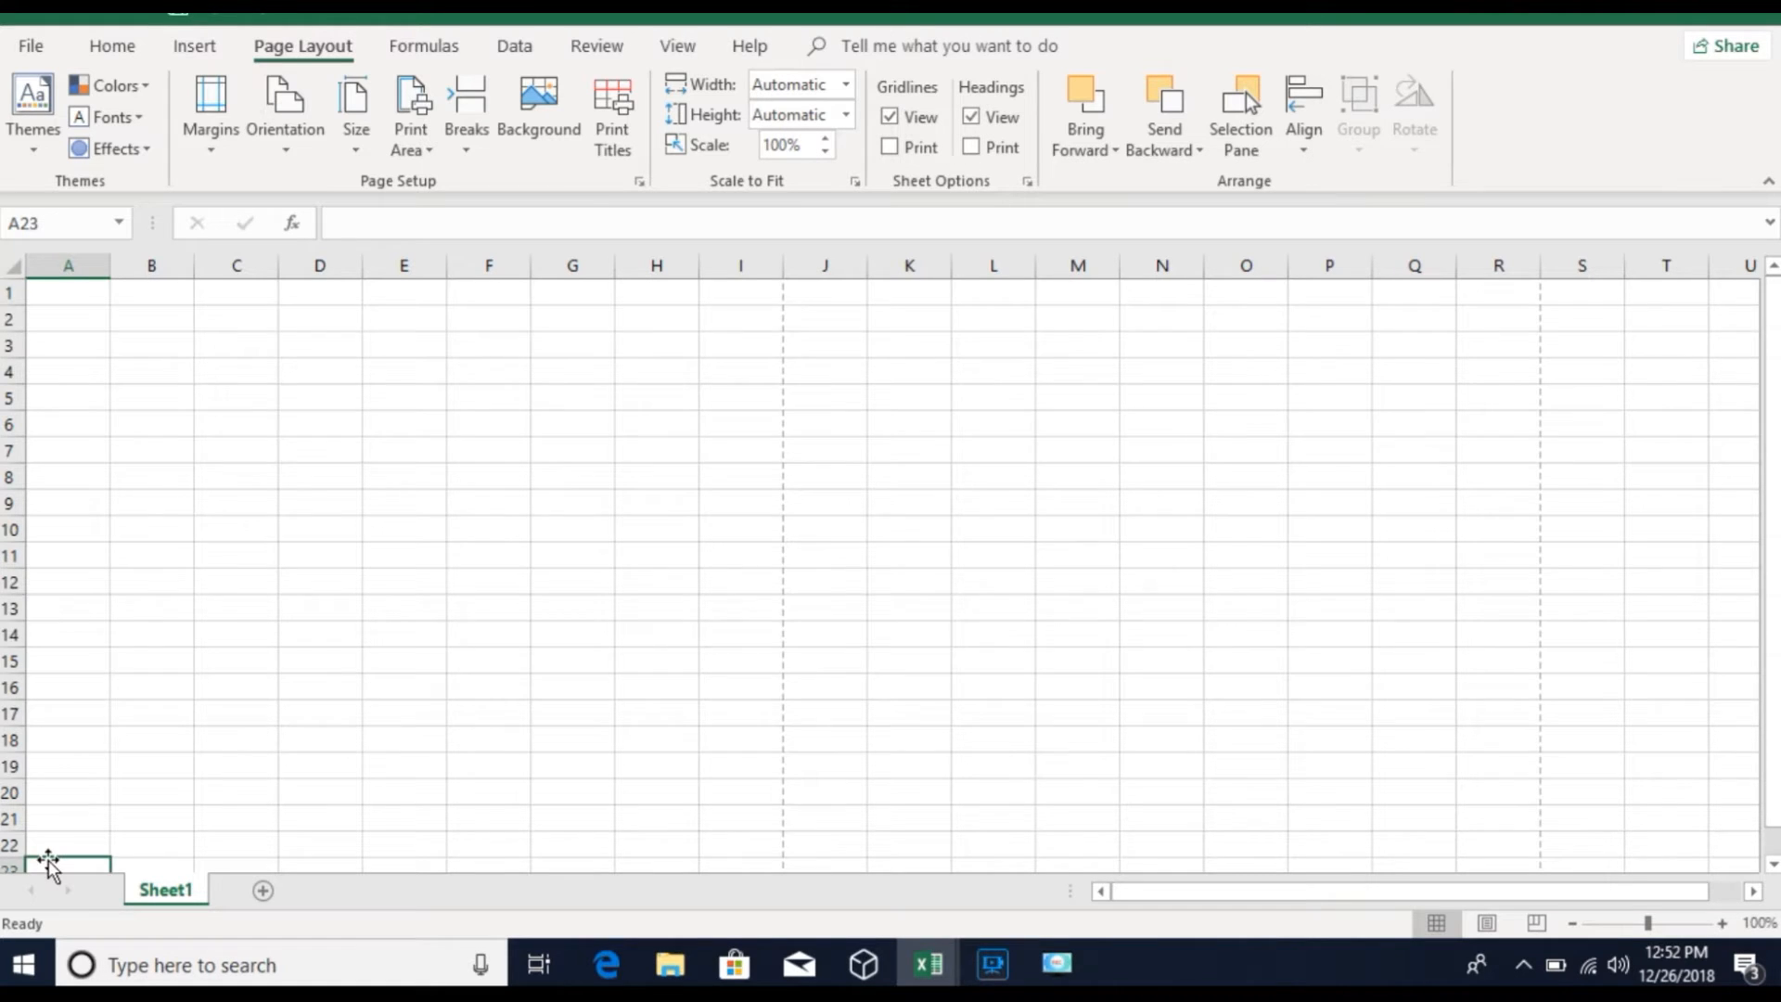
{"action": "key", "text": "Down"}
{"action": "key", "text": "Down"}
{"action": "key", "text": "Down"}
{"action": "key", "text": "Down"}
{"action": "key", "text": "Down"}
{"action": "key", "text": "Down"}
{"action": "key", "text": "Down"}
{"action": "key", "text": "Down"}
{"action": "key", "text": "Down"}
{"action": "key", "text": "Down"}
{"action": "key", "text": "Down"}
{"action": "key", "text": "Down"}
{"action": "key", "text": "Down"}
{"action": "key", "text": "Down"}
{"action": "key", "text": "Down"}
{"action": "key", "text": "Down"}
{"action": "key", "text": "Down"}
{"action": "key", "text": "Down"}
{"action": "key", "text": "Down"}
{"action": "key", "text": "Down"}
{"action": "key", "text": "Down"}
{"action": "key", "text": "Down"}
{"action": "key", "text": "Down"}
{"action": "key", "text": "Down"}
{"action": "key", "text": "Down"}
{"action": "key", "text": "Down"}
{"action": "key", "text": "Down"}
{"action": "key", "text": "Down"}
{"action": "key", "text": "Down"}
{"action": "key", "text": "Down"}
{"action": "key", "text": "Down"}
{"action": "key", "text": "Down"}
{"action": "key", "text": "Down"}
{"action": "key", "text": "Down"}
{"action": "key", "text": "Down"}
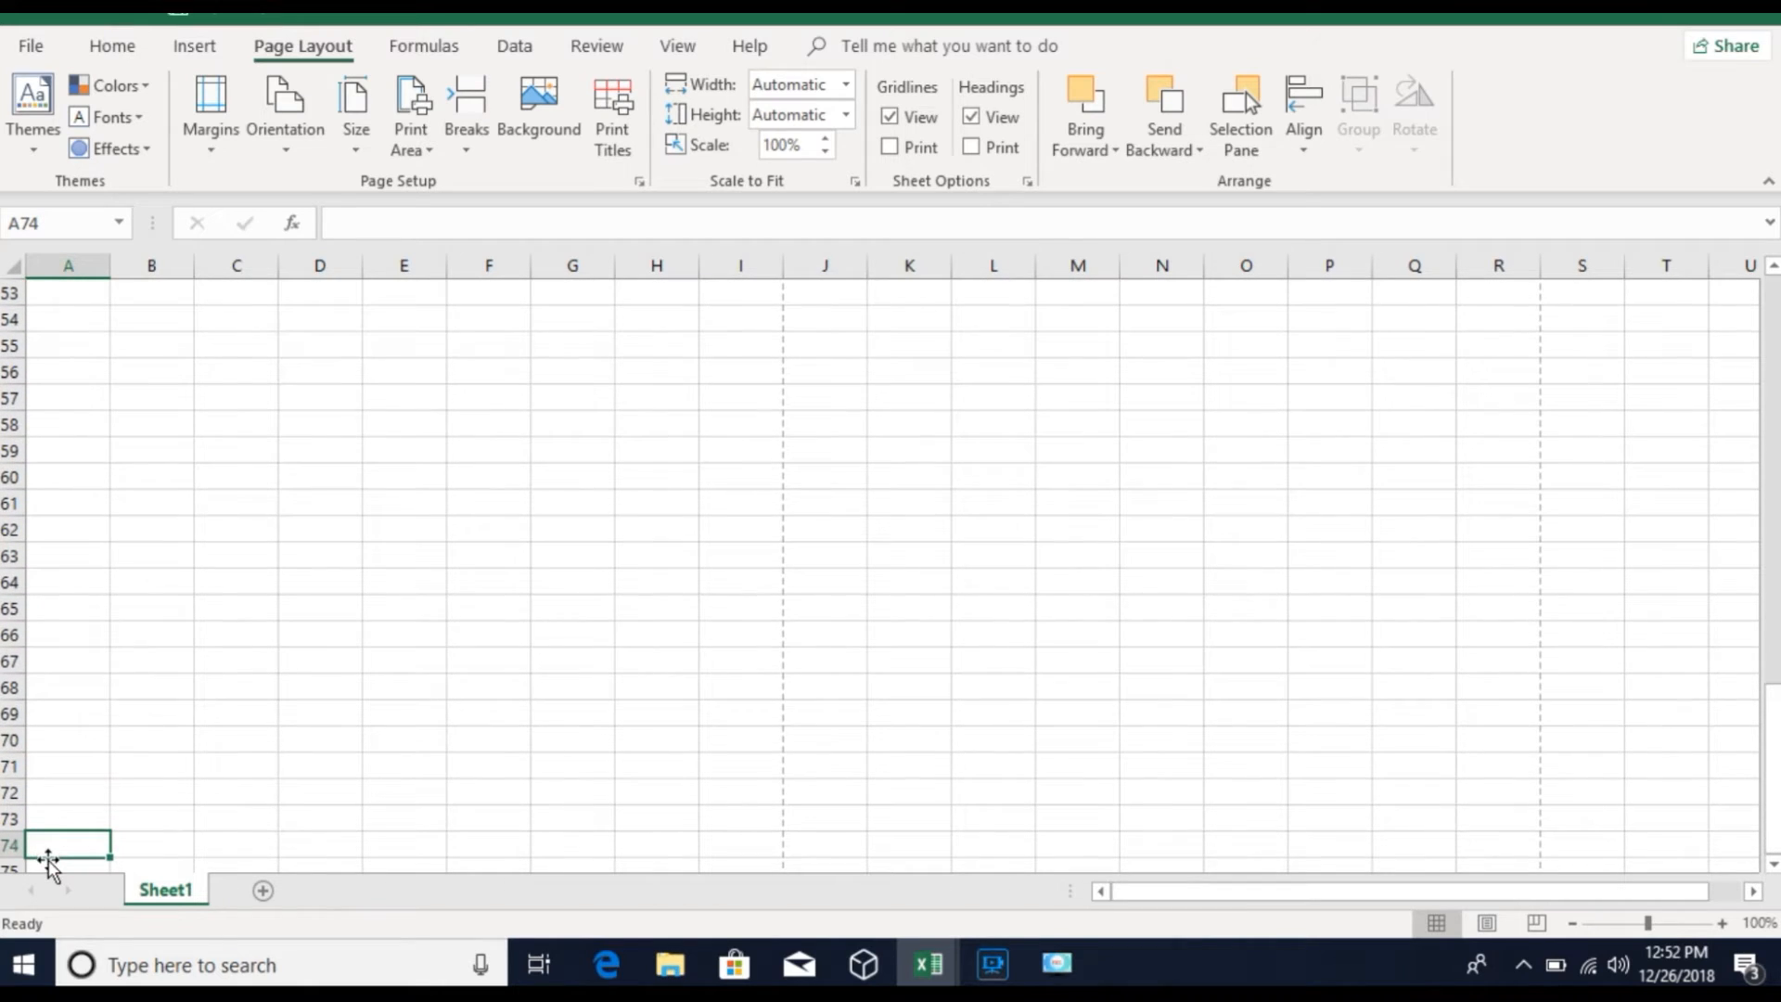
{"action": "left_click_drag", "start_coordinate": [1774, 660], "coordinate": [1776, 292]}
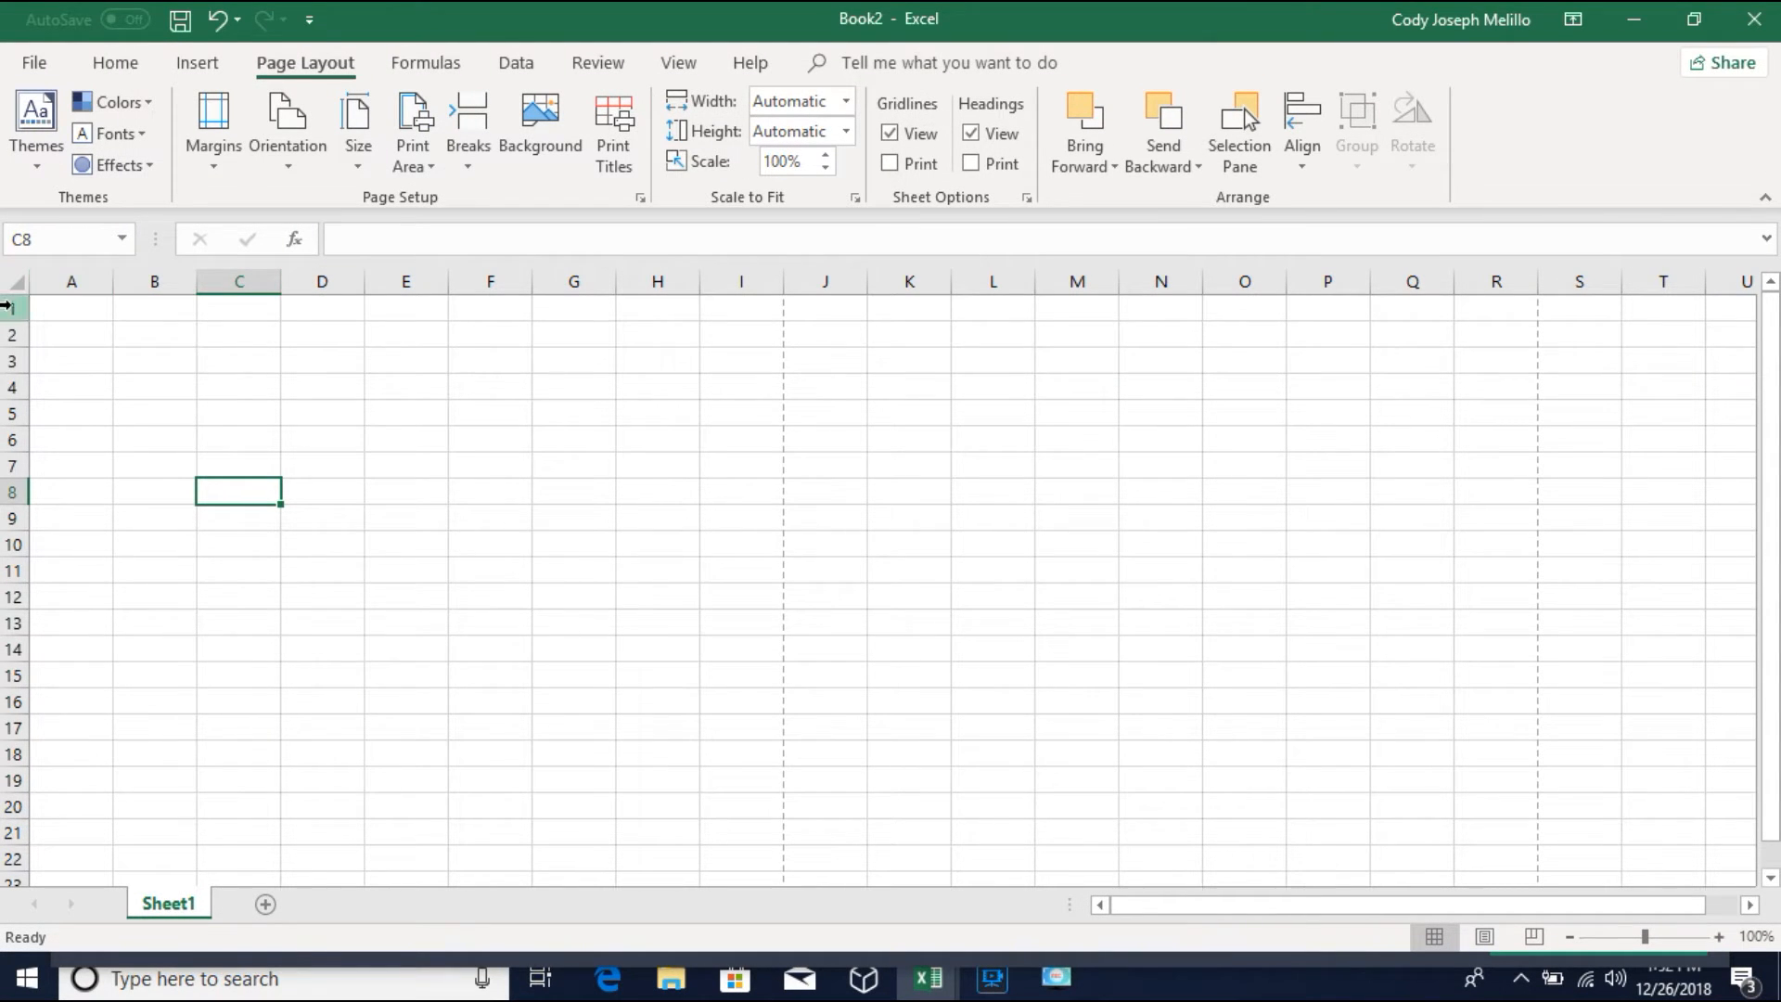
Step: Demonstrate individual cells by selecting several in turn, including B2, E2, E7, F5, C7 and D4
{"action": "left_click", "coordinate": [162, 329]}
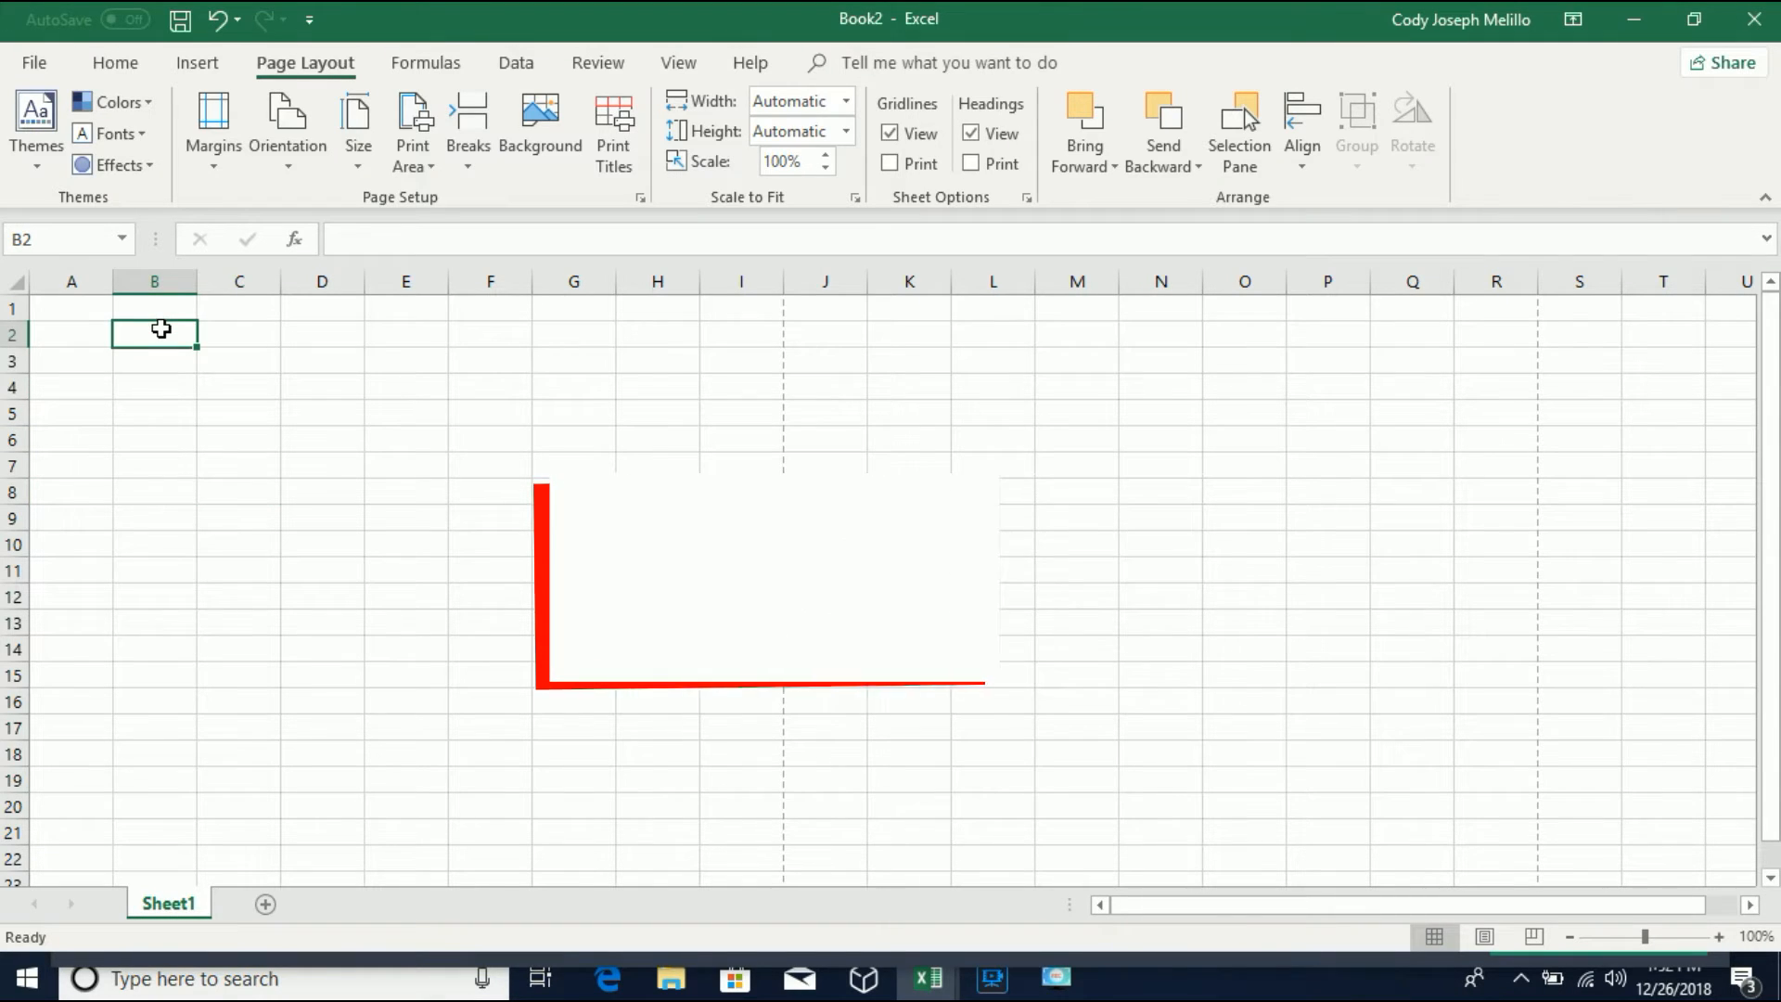
{"action": "left_click", "coordinate": [425, 335]}
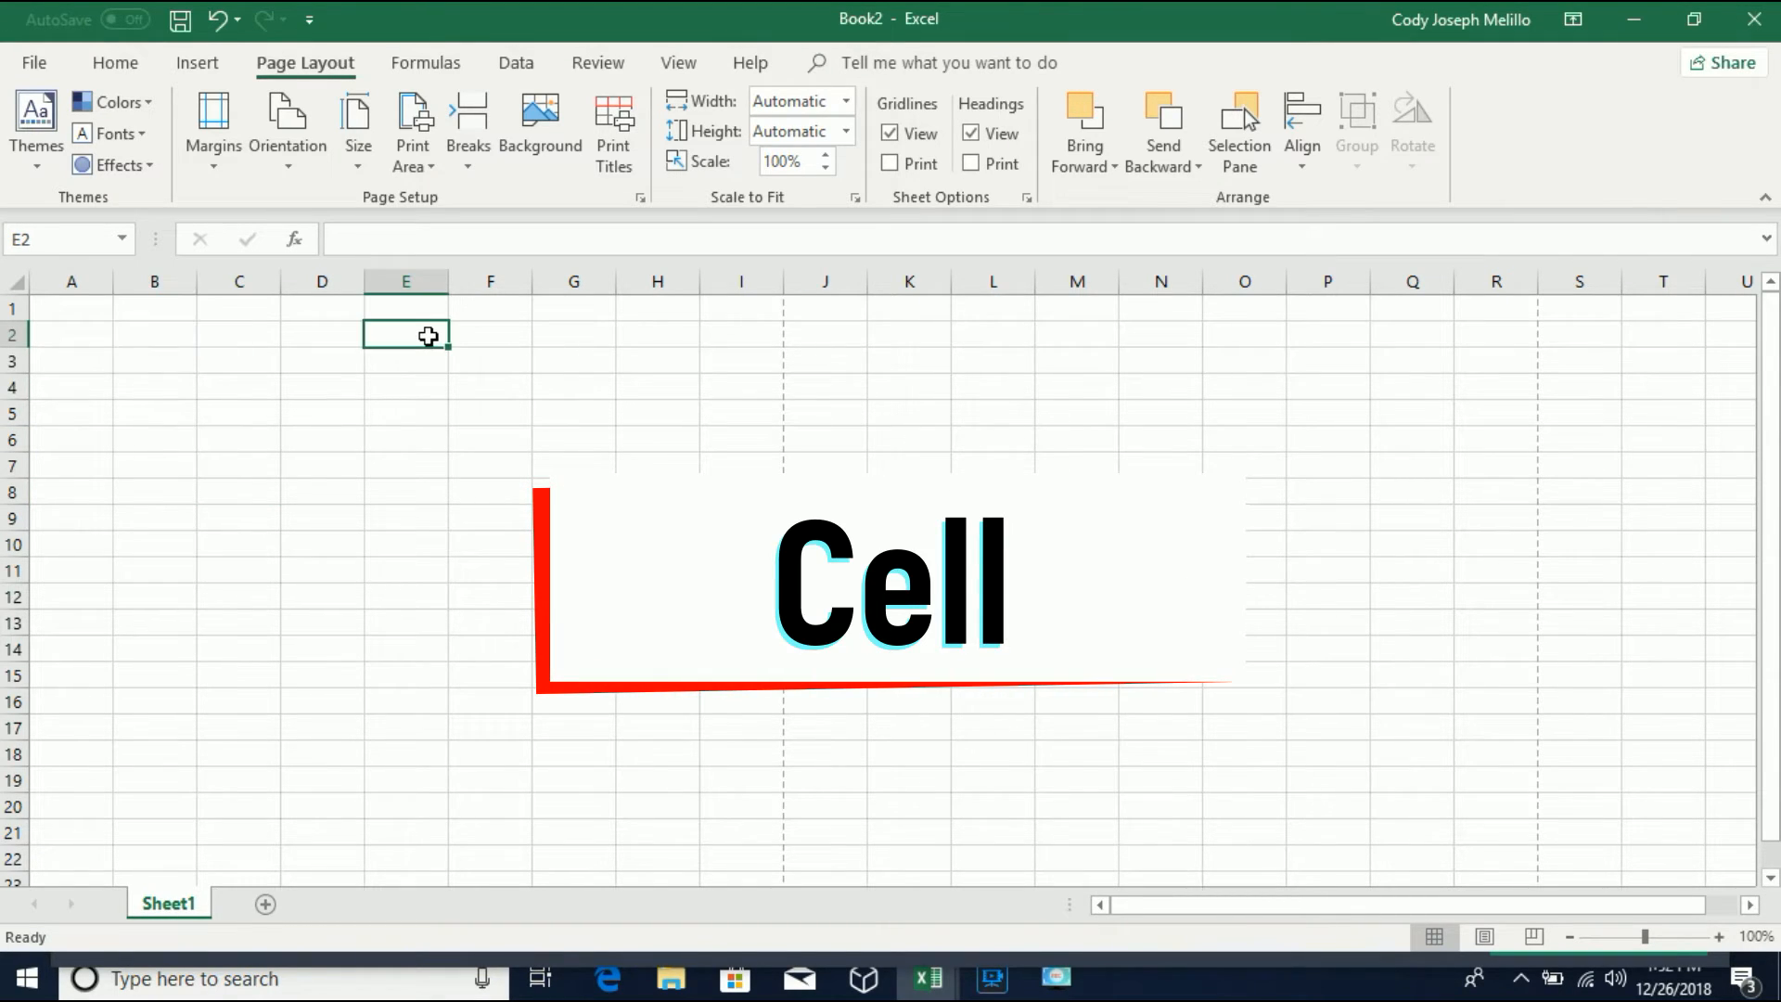
{"action": "left_click", "coordinate": [401, 470]}
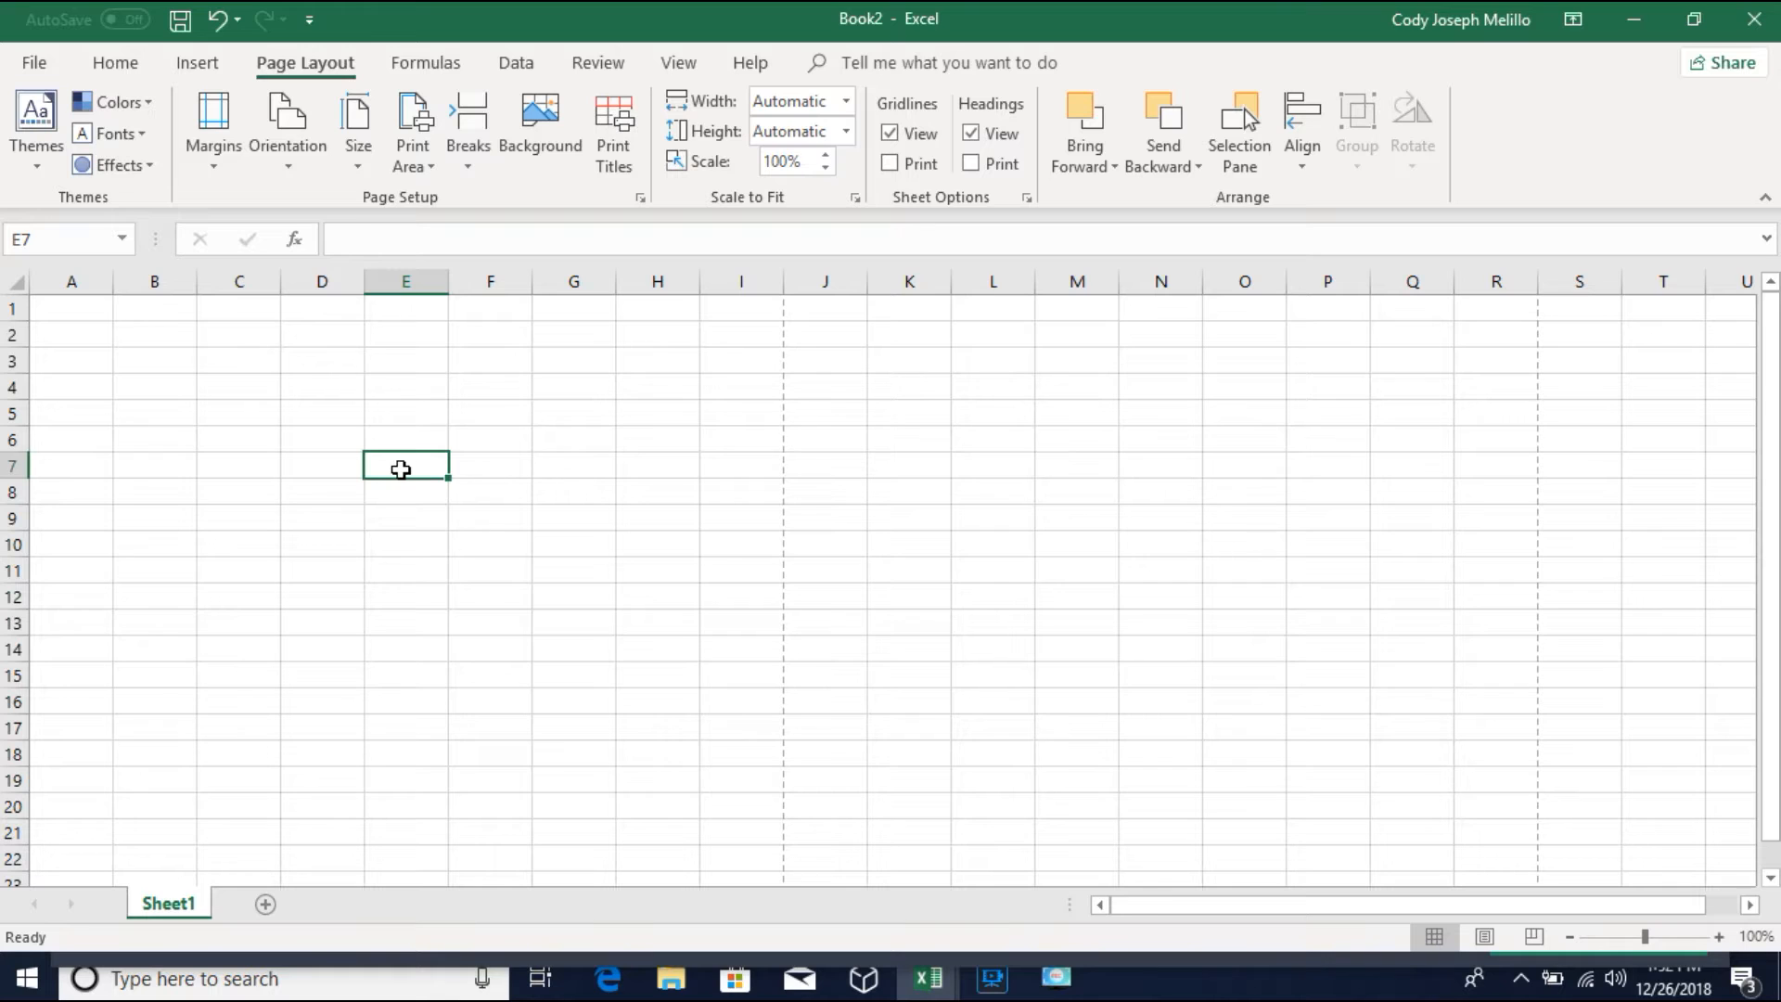
{"action": "left_click", "coordinate": [334, 385]}
{"action": "left_click", "coordinate": [499, 408]}
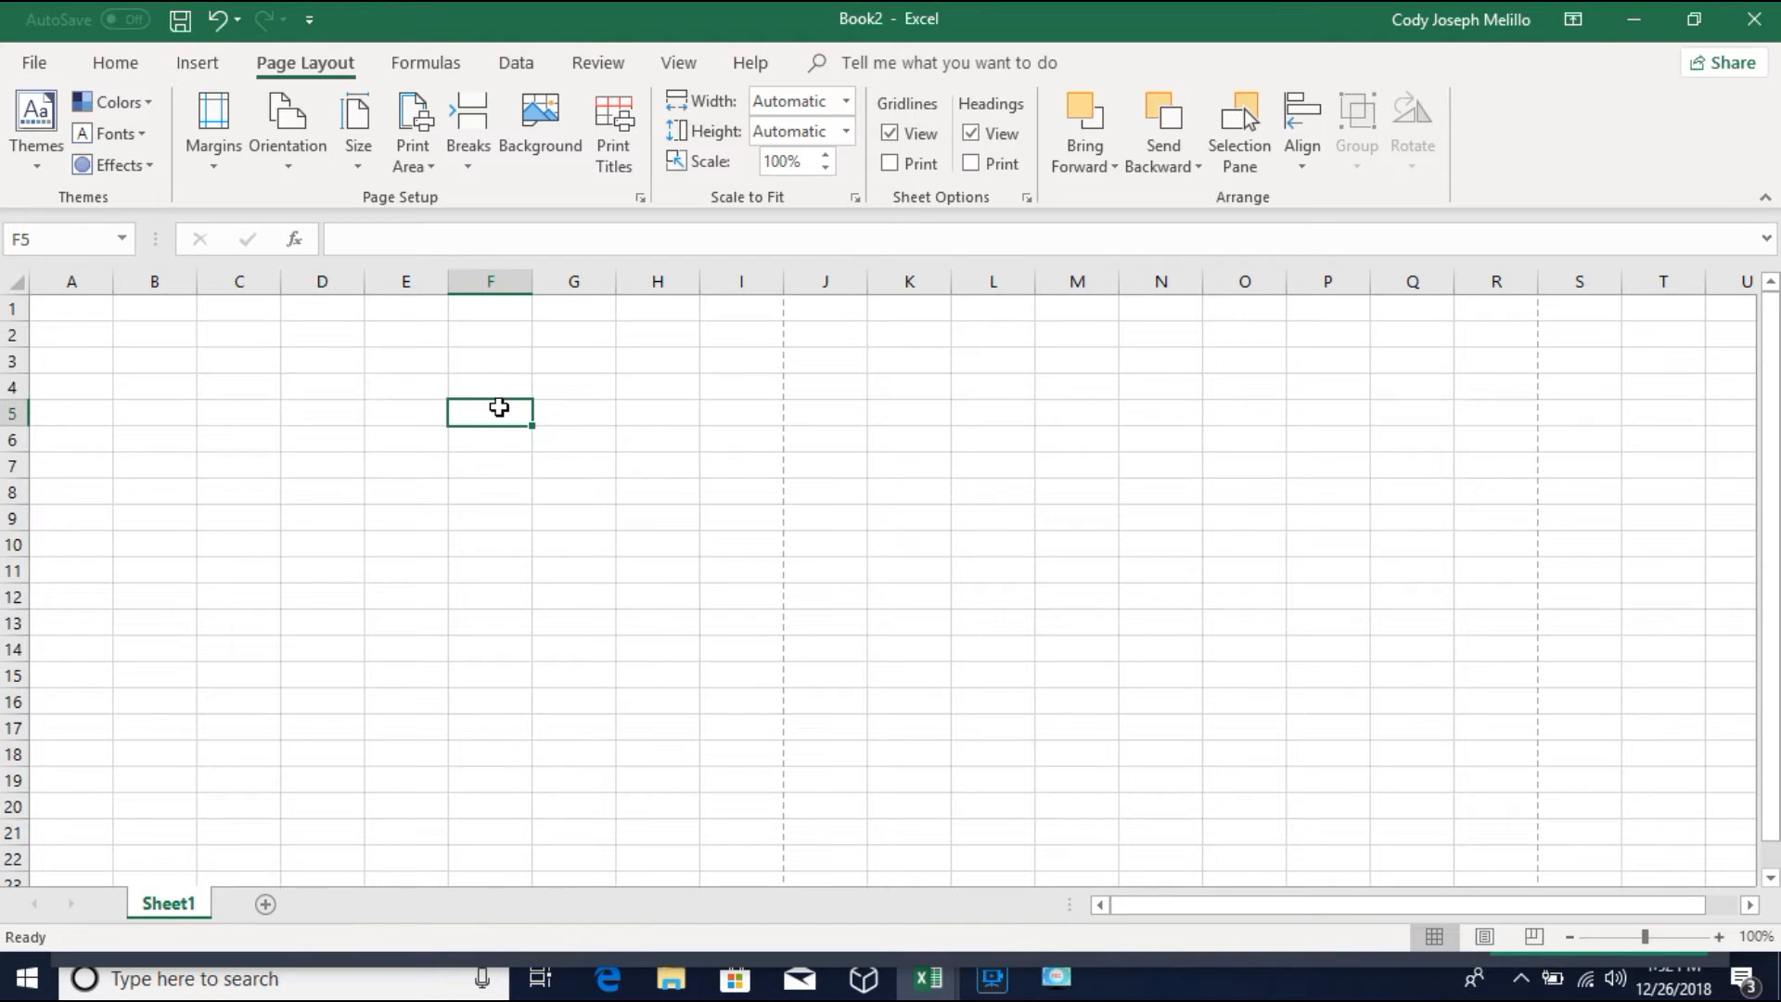
{"action": "left_click", "coordinate": [383, 444]}
{"action": "left_click", "coordinate": [239, 388]}
{"action": "left_click", "coordinate": [247, 464]}
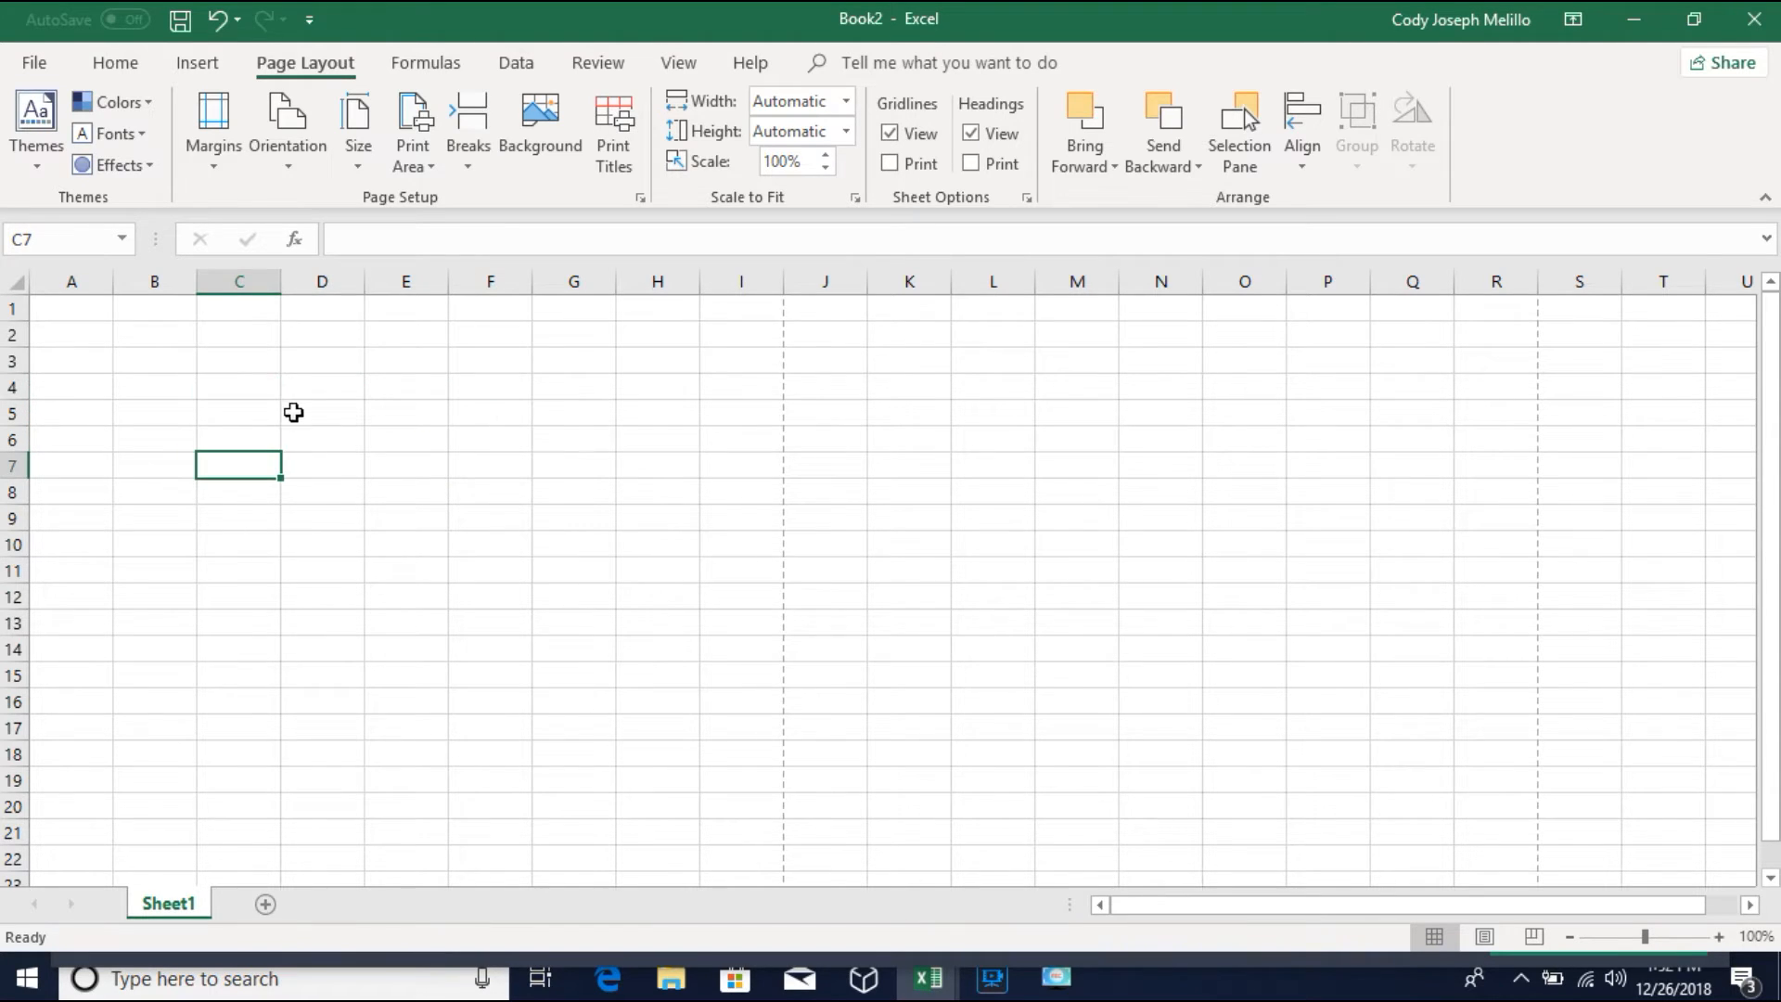
{"action": "left_click", "coordinate": [332, 399]}
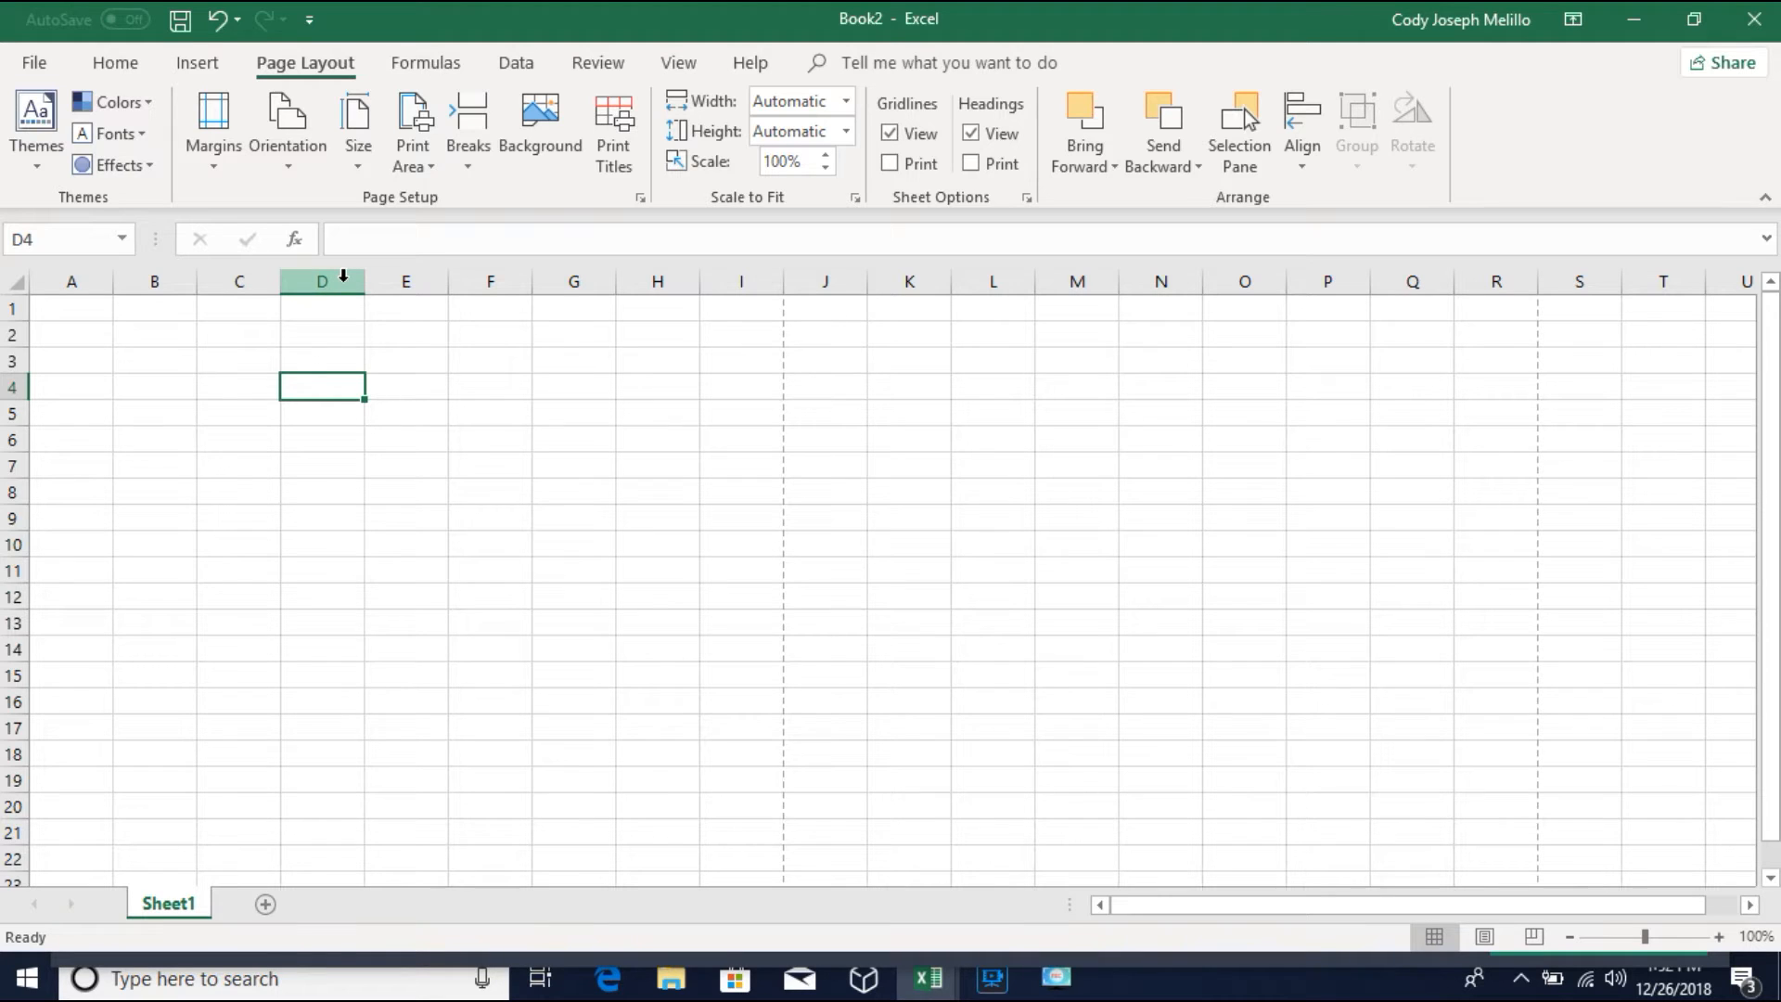
Step: Select cells D3, G4 and J8 in turn to relate each address to its column letter and row number
{"action": "left_click", "coordinate": [343, 276]}
{"action": "left_click", "coordinate": [321, 361]}
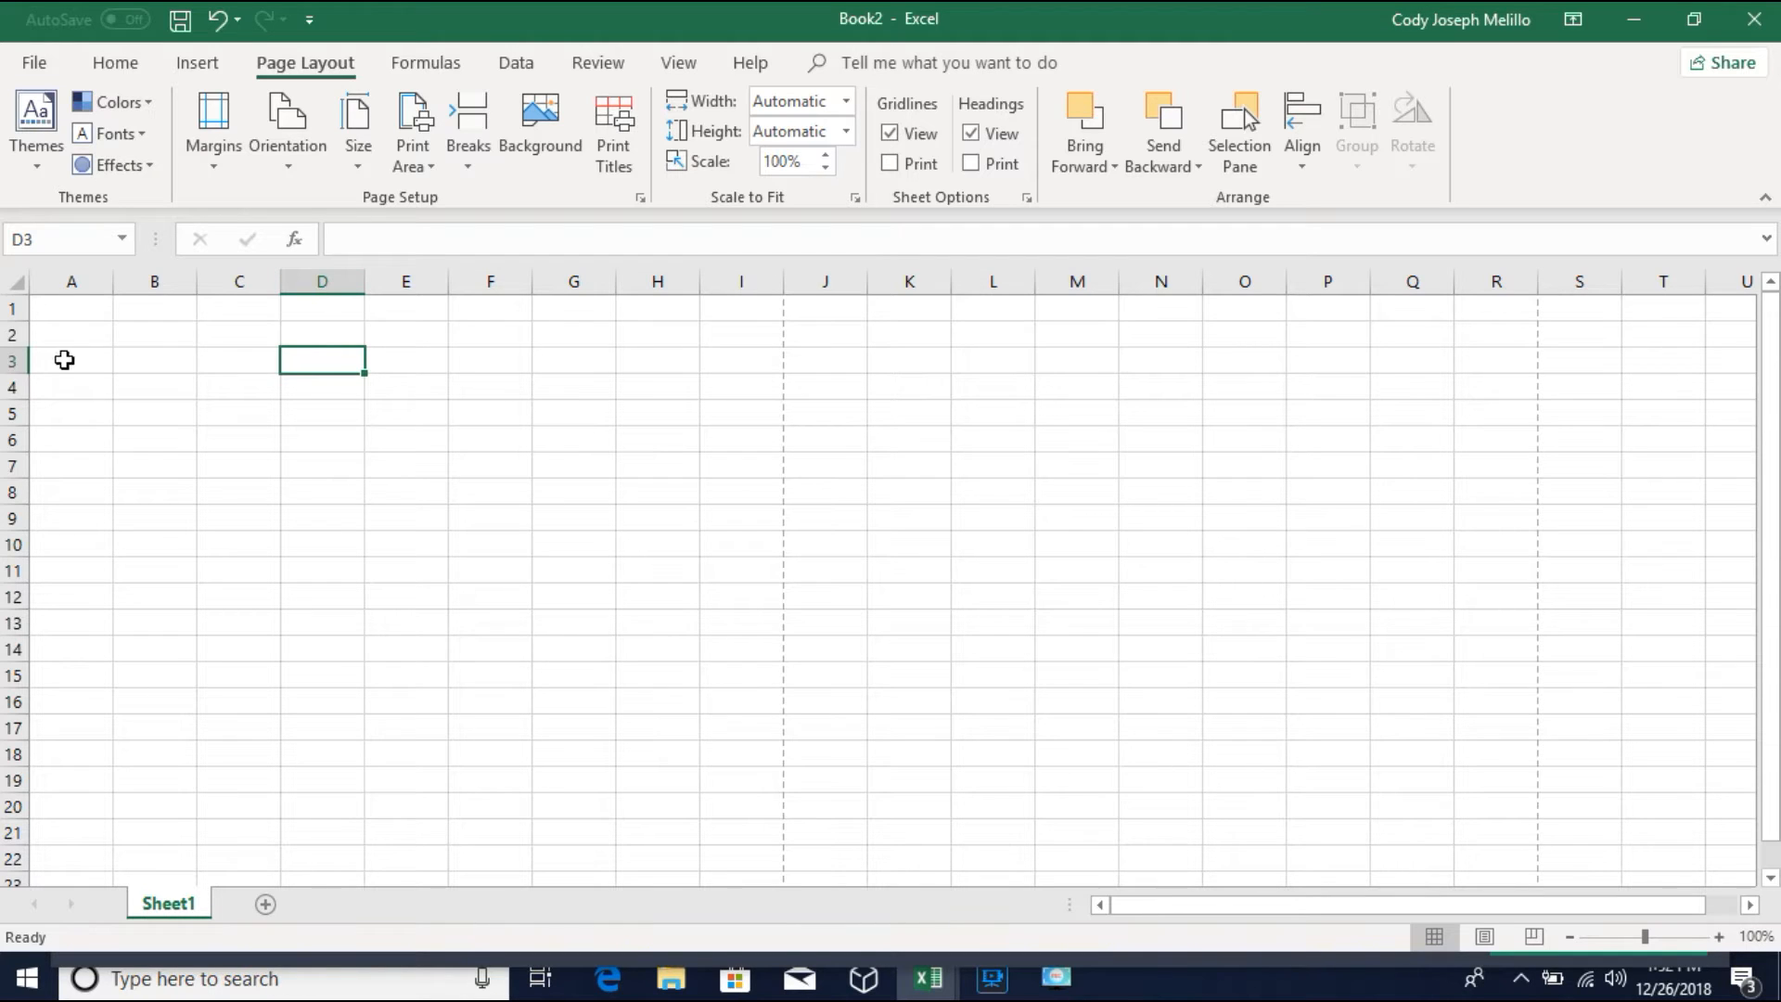
{"action": "left_click", "coordinate": [581, 384]}
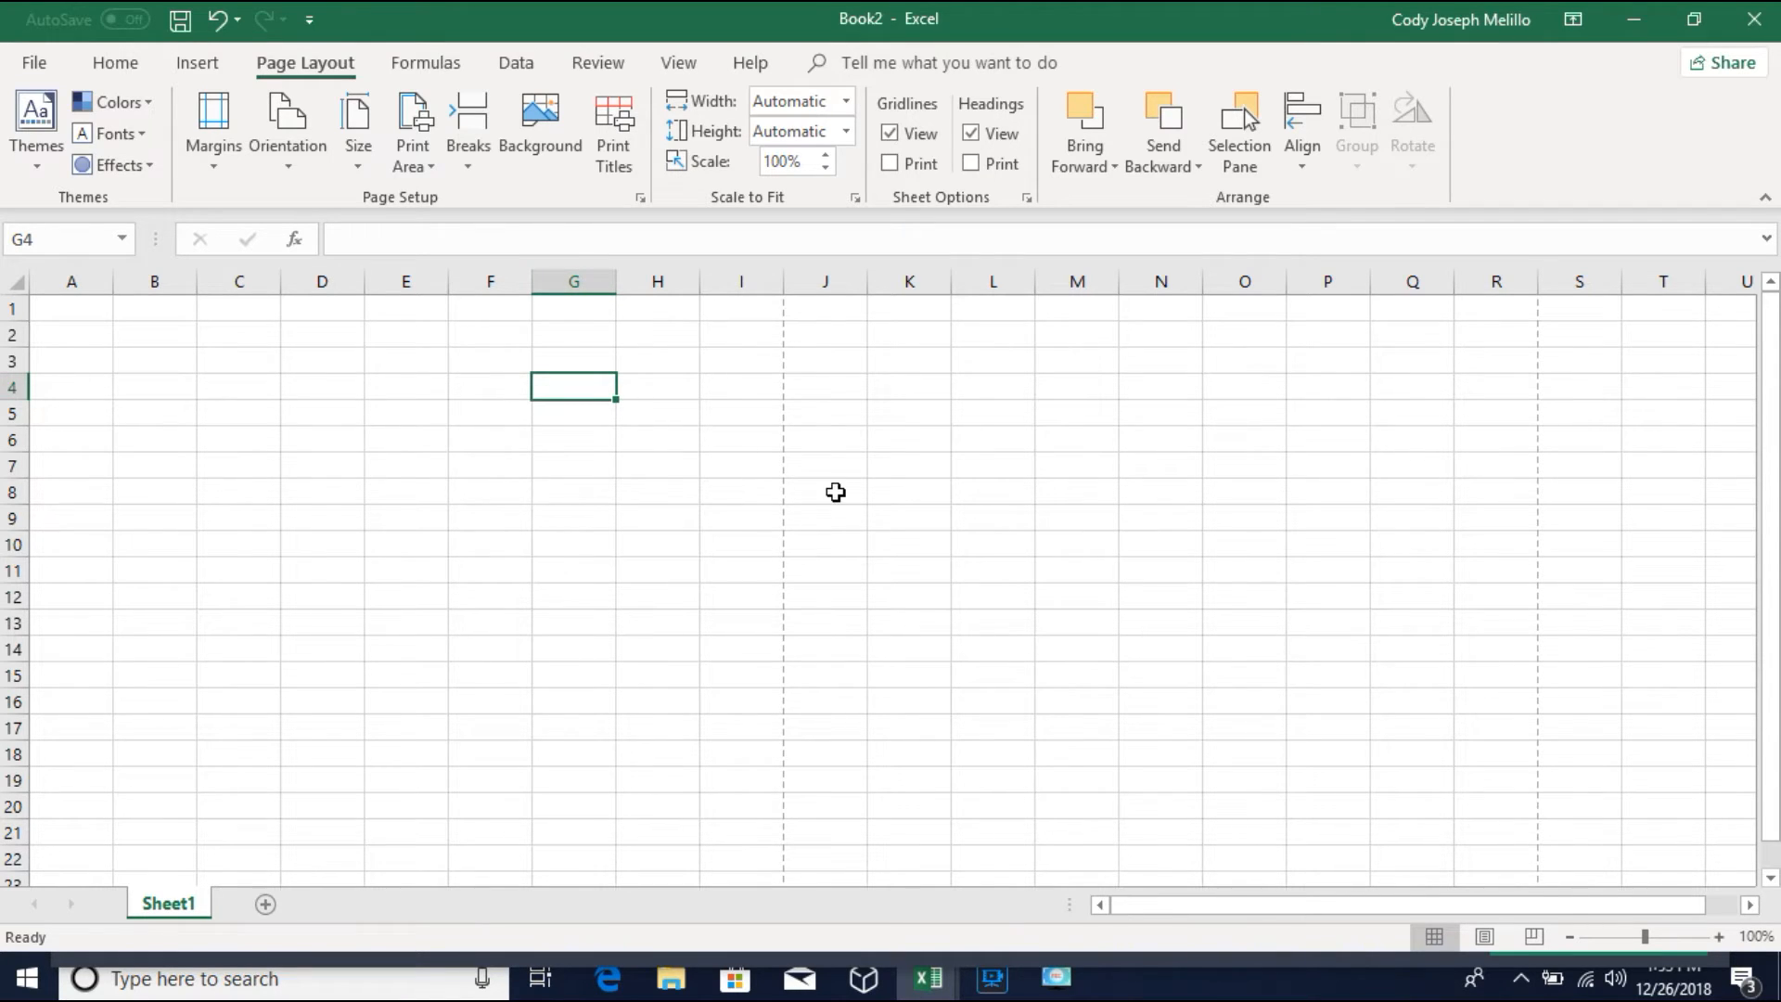
{"action": "left_click", "coordinate": [849, 484]}
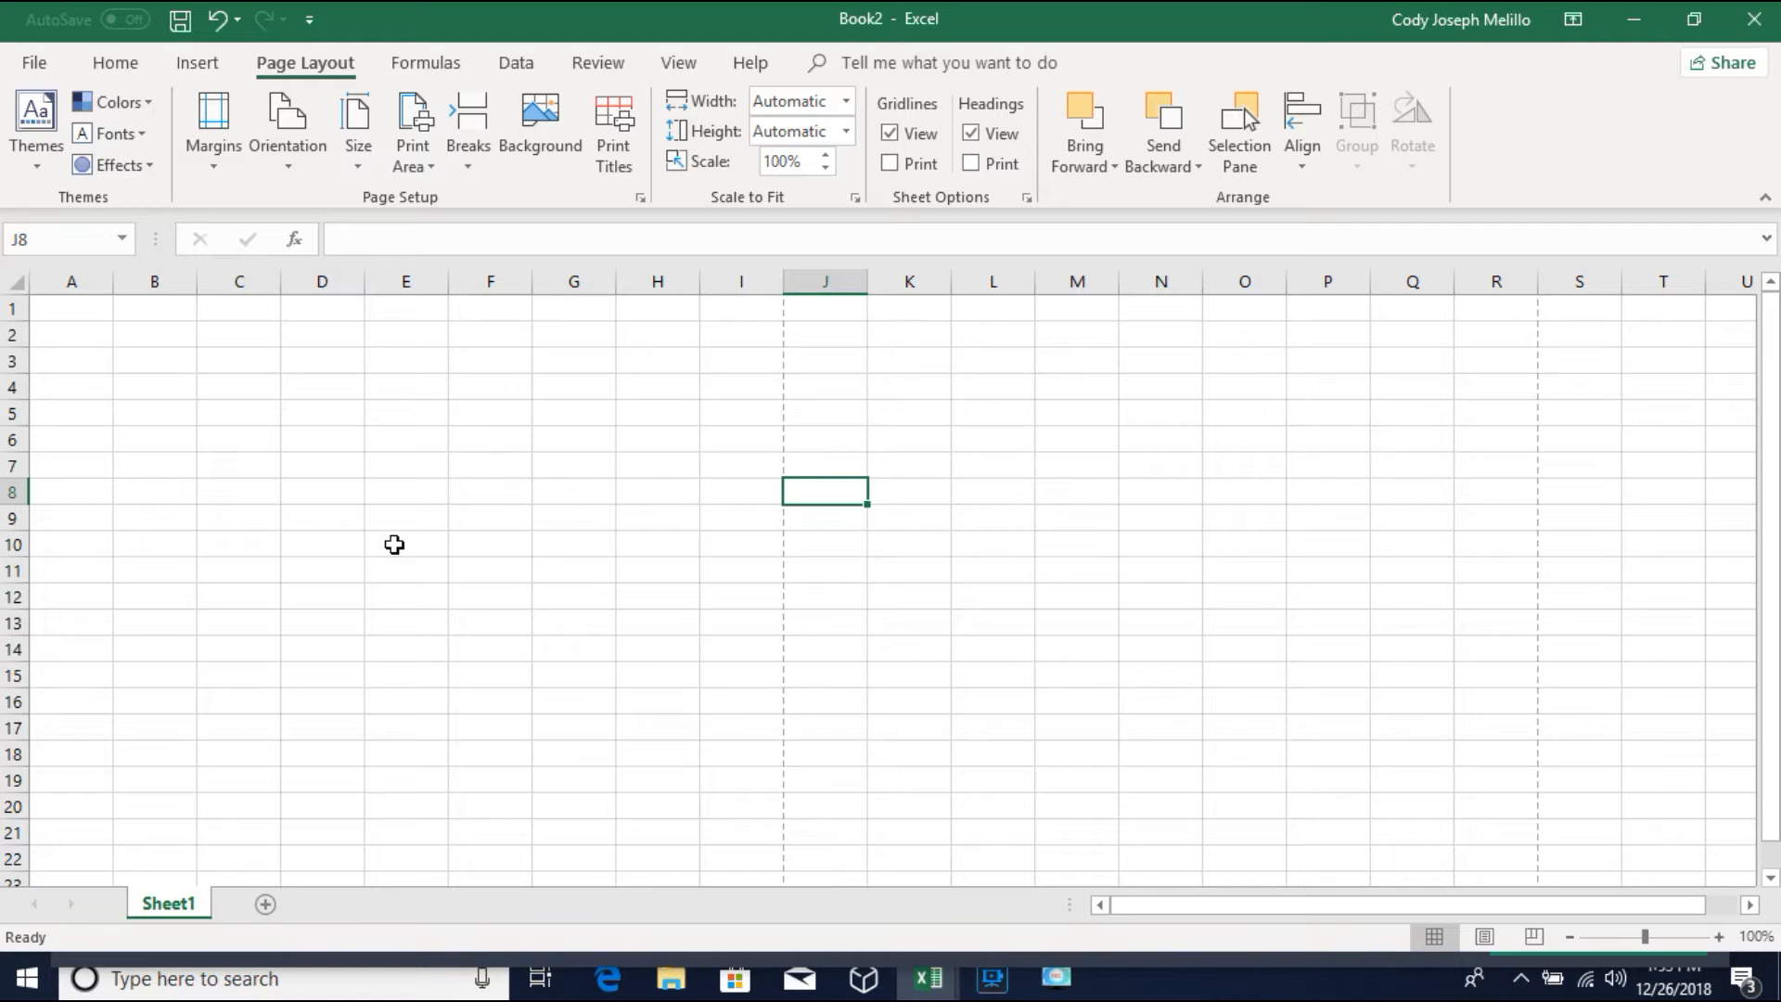
Step: Select the whole of column C and the whole of row 3, ending on single cell F7
{"action": "left_click", "coordinate": [234, 280]}
{"action": "left_click", "coordinate": [11, 360]}
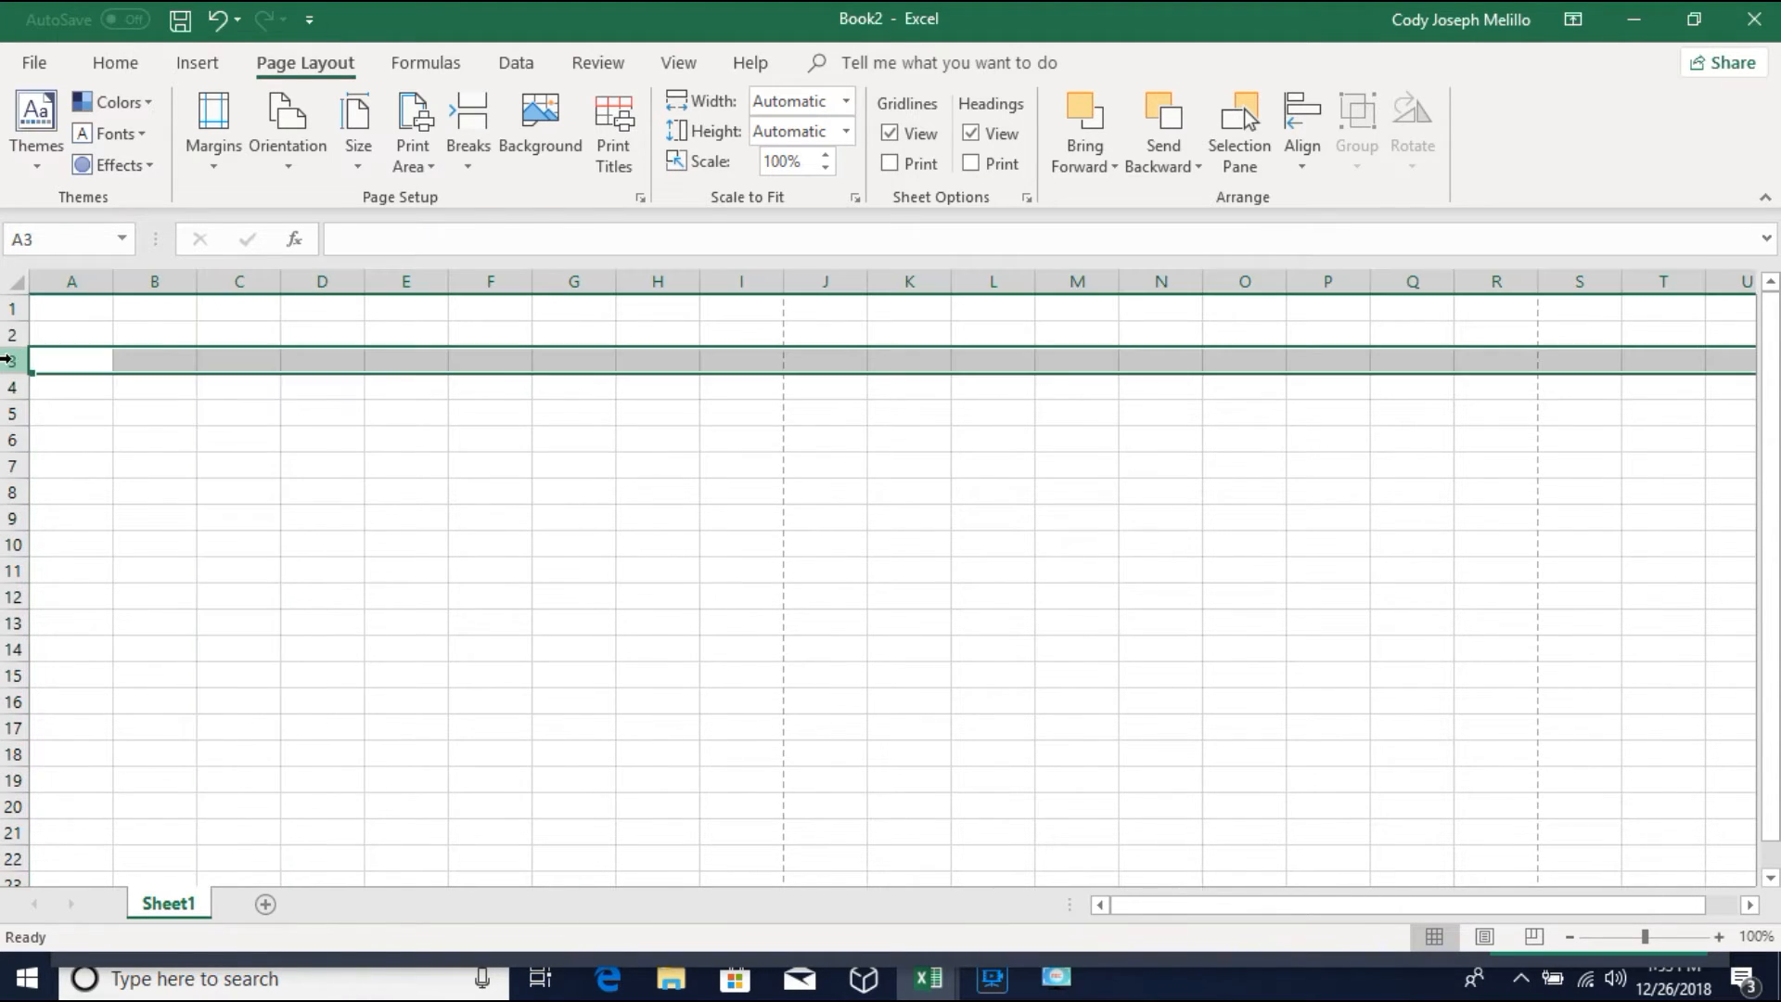
{"action": "left_click", "coordinate": [460, 470]}
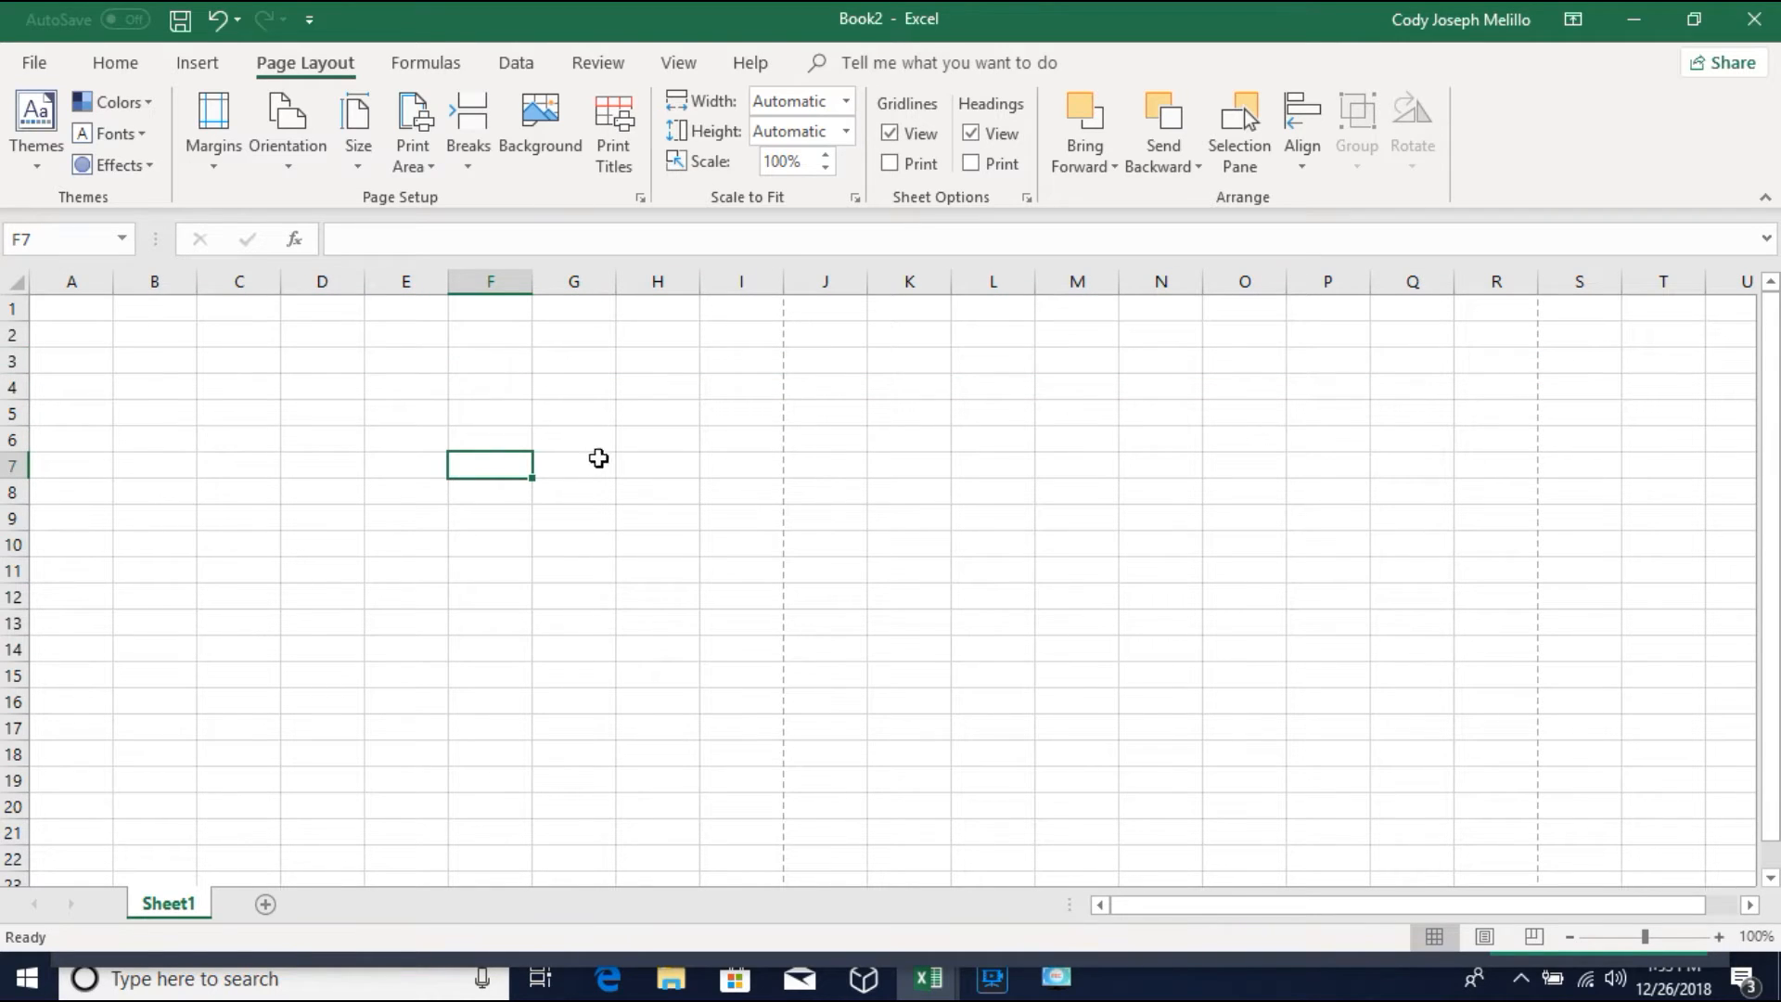
Step: Select cell ranges of different sizes, including G6:I9, M6:N9 and F5:J16
{"action": "left_click_drag", "start_coordinate": [553, 434], "coordinate": [722, 517]}
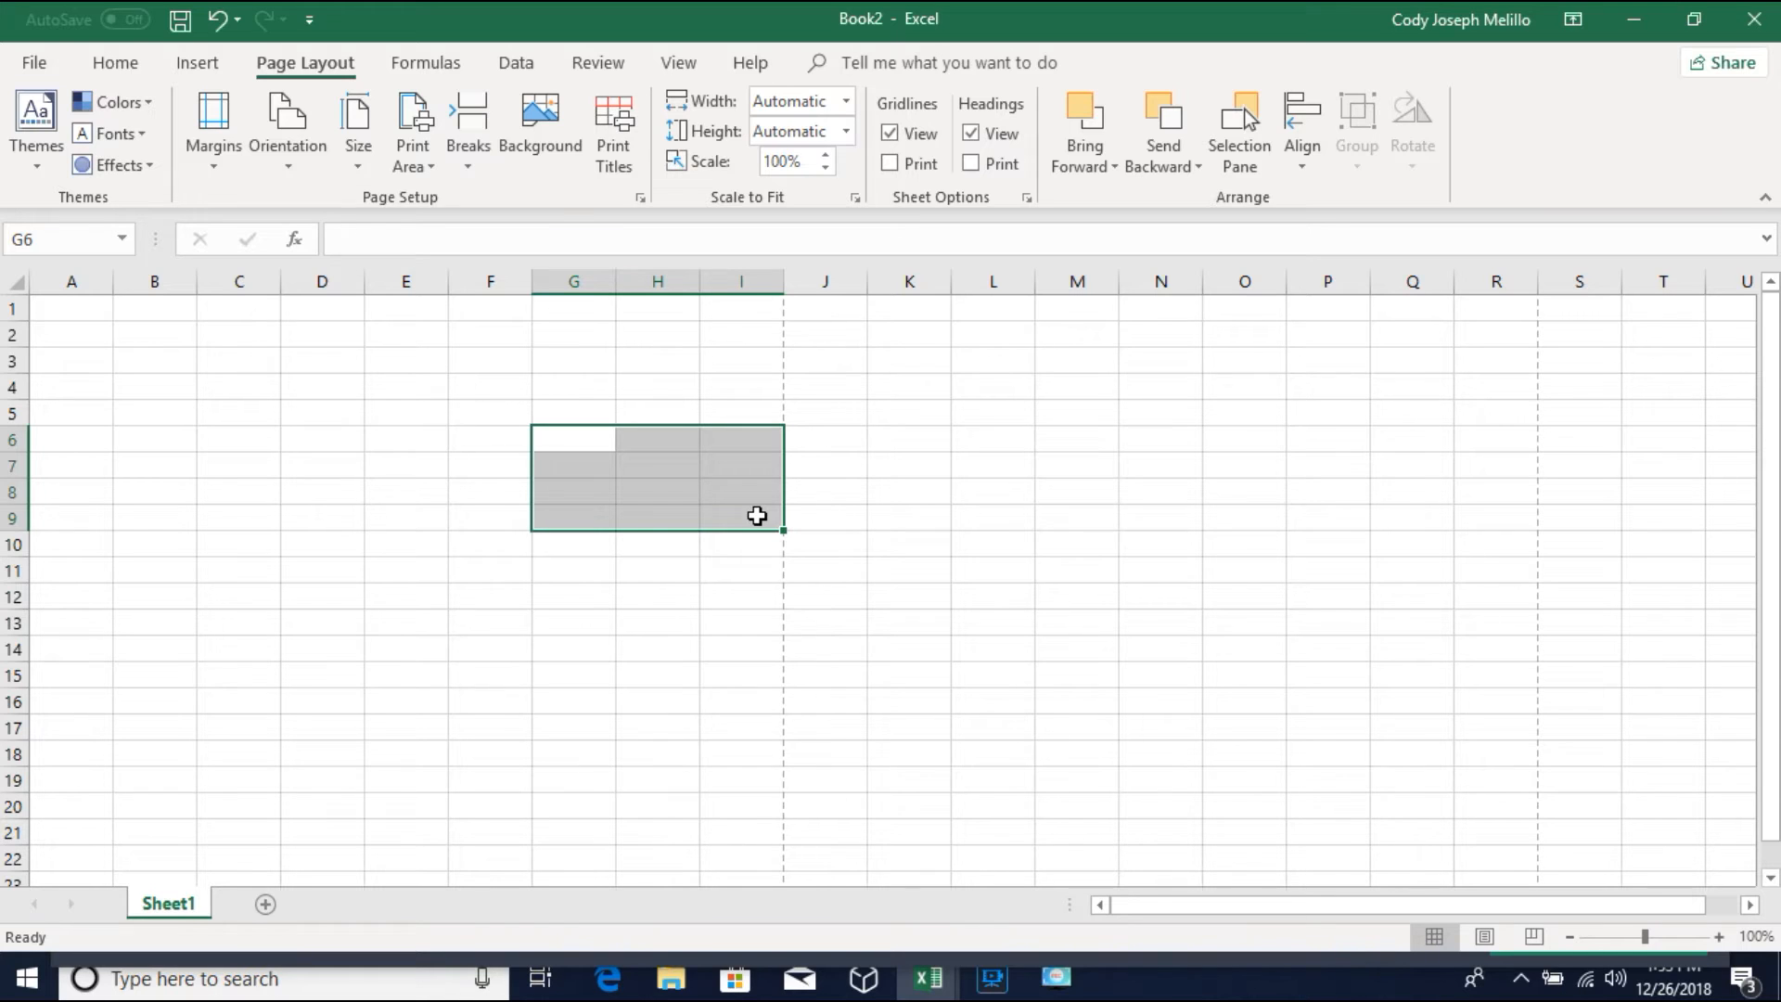
{"action": "left_click_drag", "start_coordinate": [553, 437], "coordinate": [547, 505]}
{"action": "left_click_drag", "start_coordinate": [886, 442], "coordinate": [896, 494]}
{"action": "left_click_drag", "start_coordinate": [1077, 437], "coordinate": [1176, 516]}
{"action": "left_click_drag", "start_coordinate": [492, 421], "coordinate": [863, 702]}
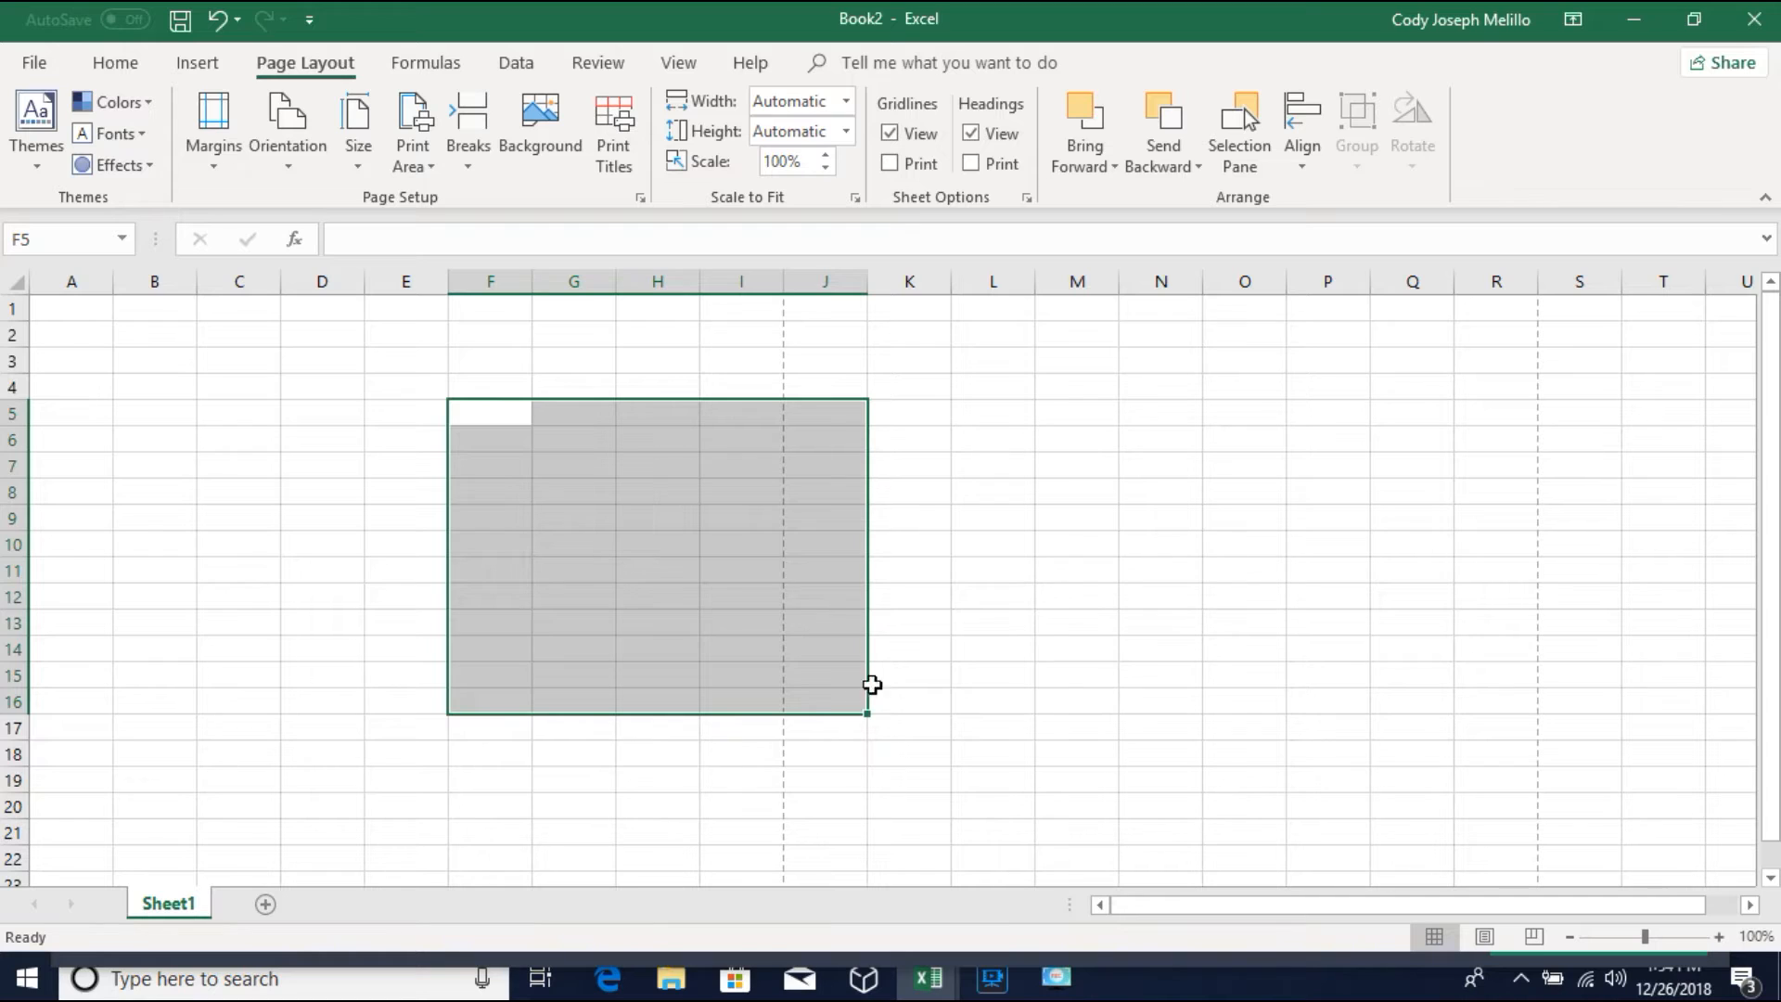
Step: Select the block G4:I6, restart from cell G4 and extend the range through I7
{"action": "left_click", "coordinate": [965, 411]}
{"action": "left_click_drag", "start_coordinate": [582, 375], "coordinate": [749, 452]}
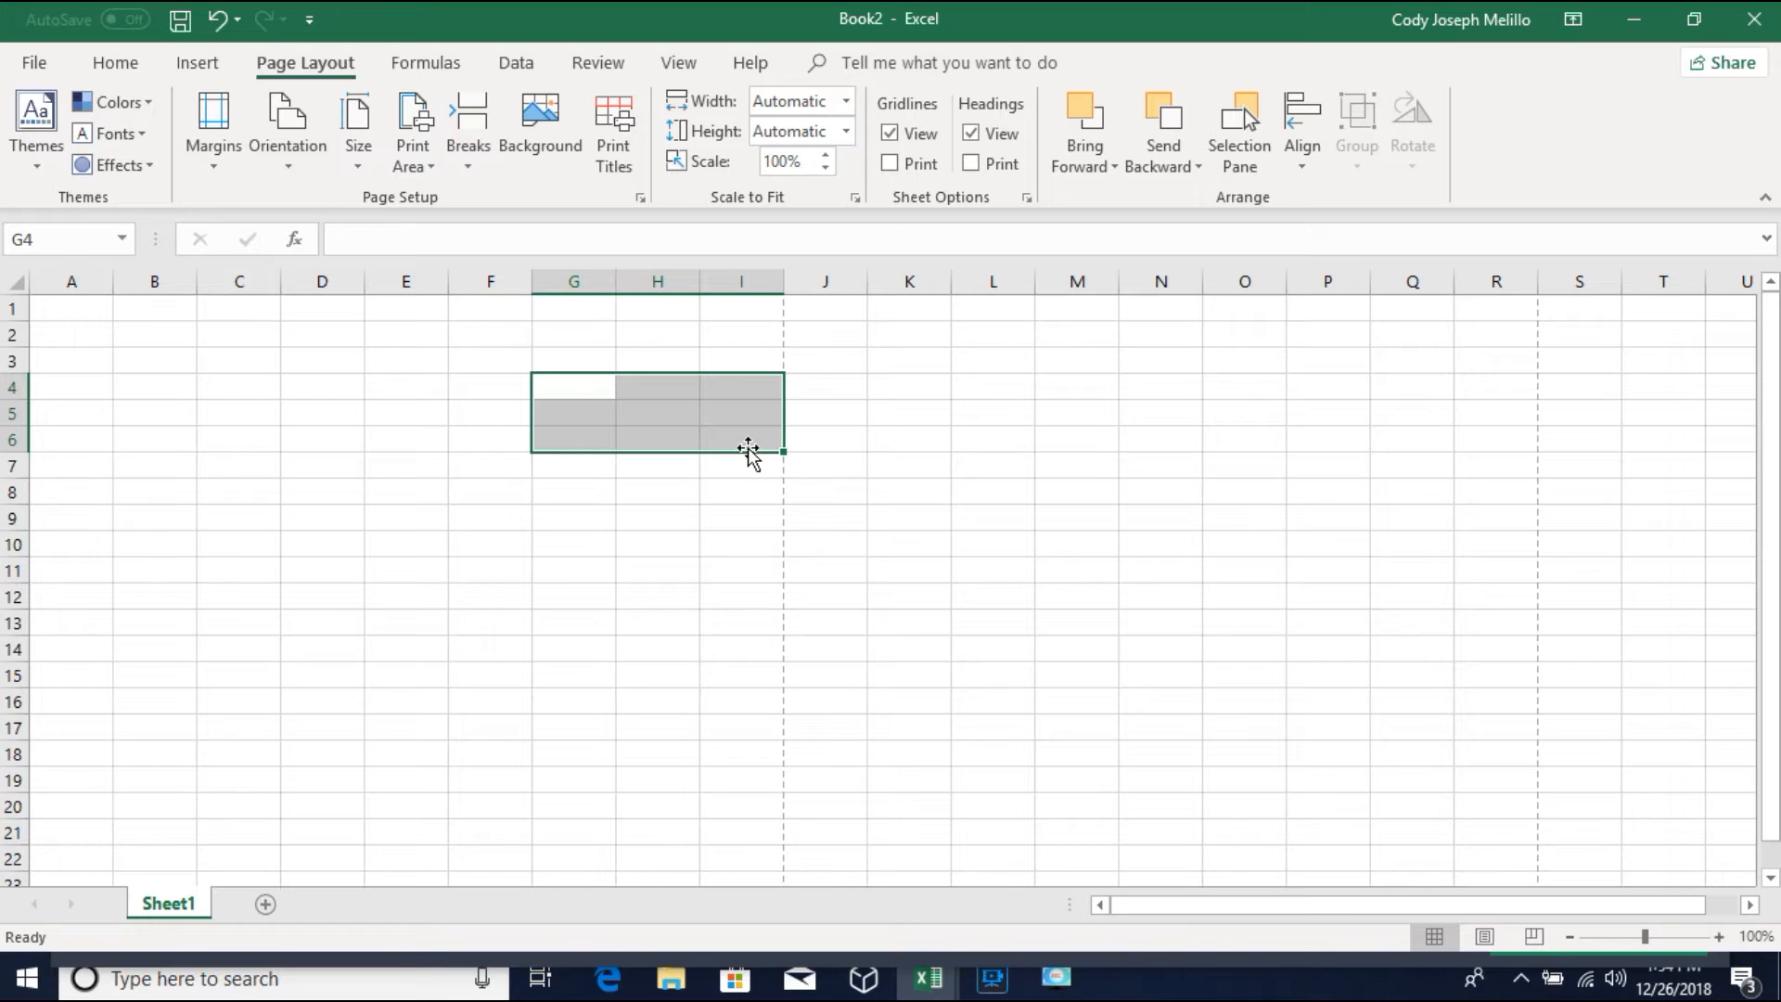
{"action": "left_click", "coordinate": [559, 390]}
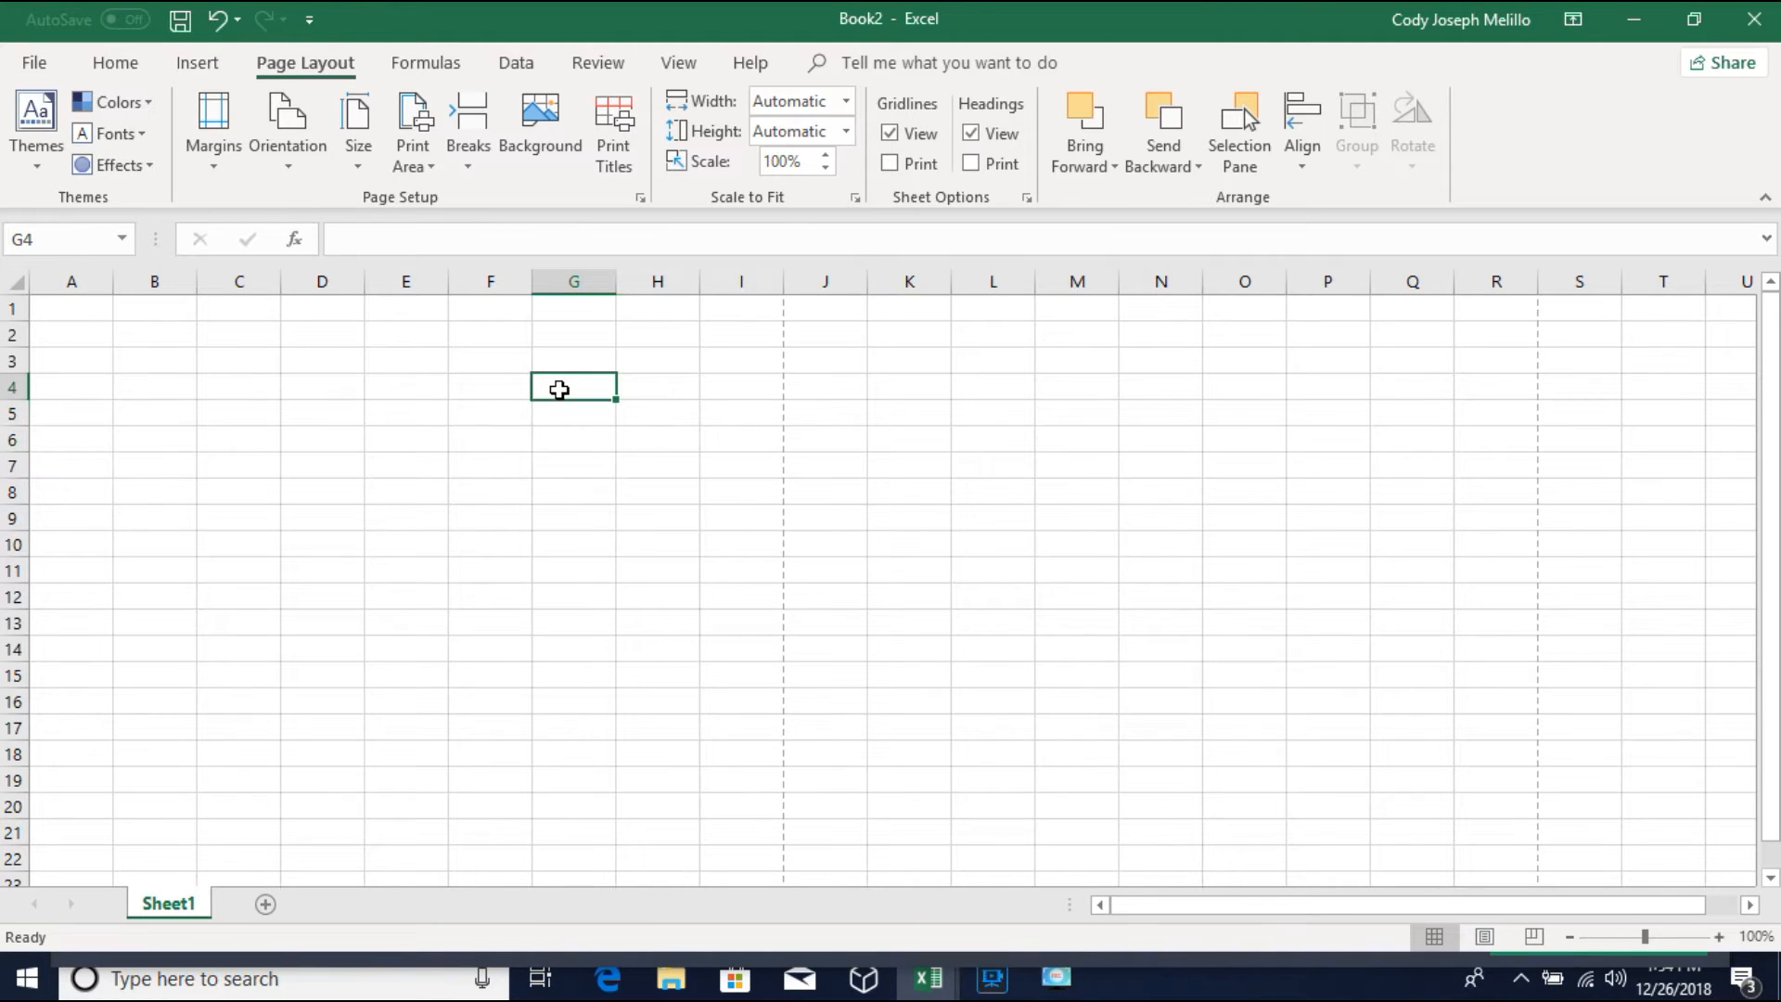
{"action": "left_click_drag", "start_coordinate": [559, 389], "coordinate": [740, 461]}
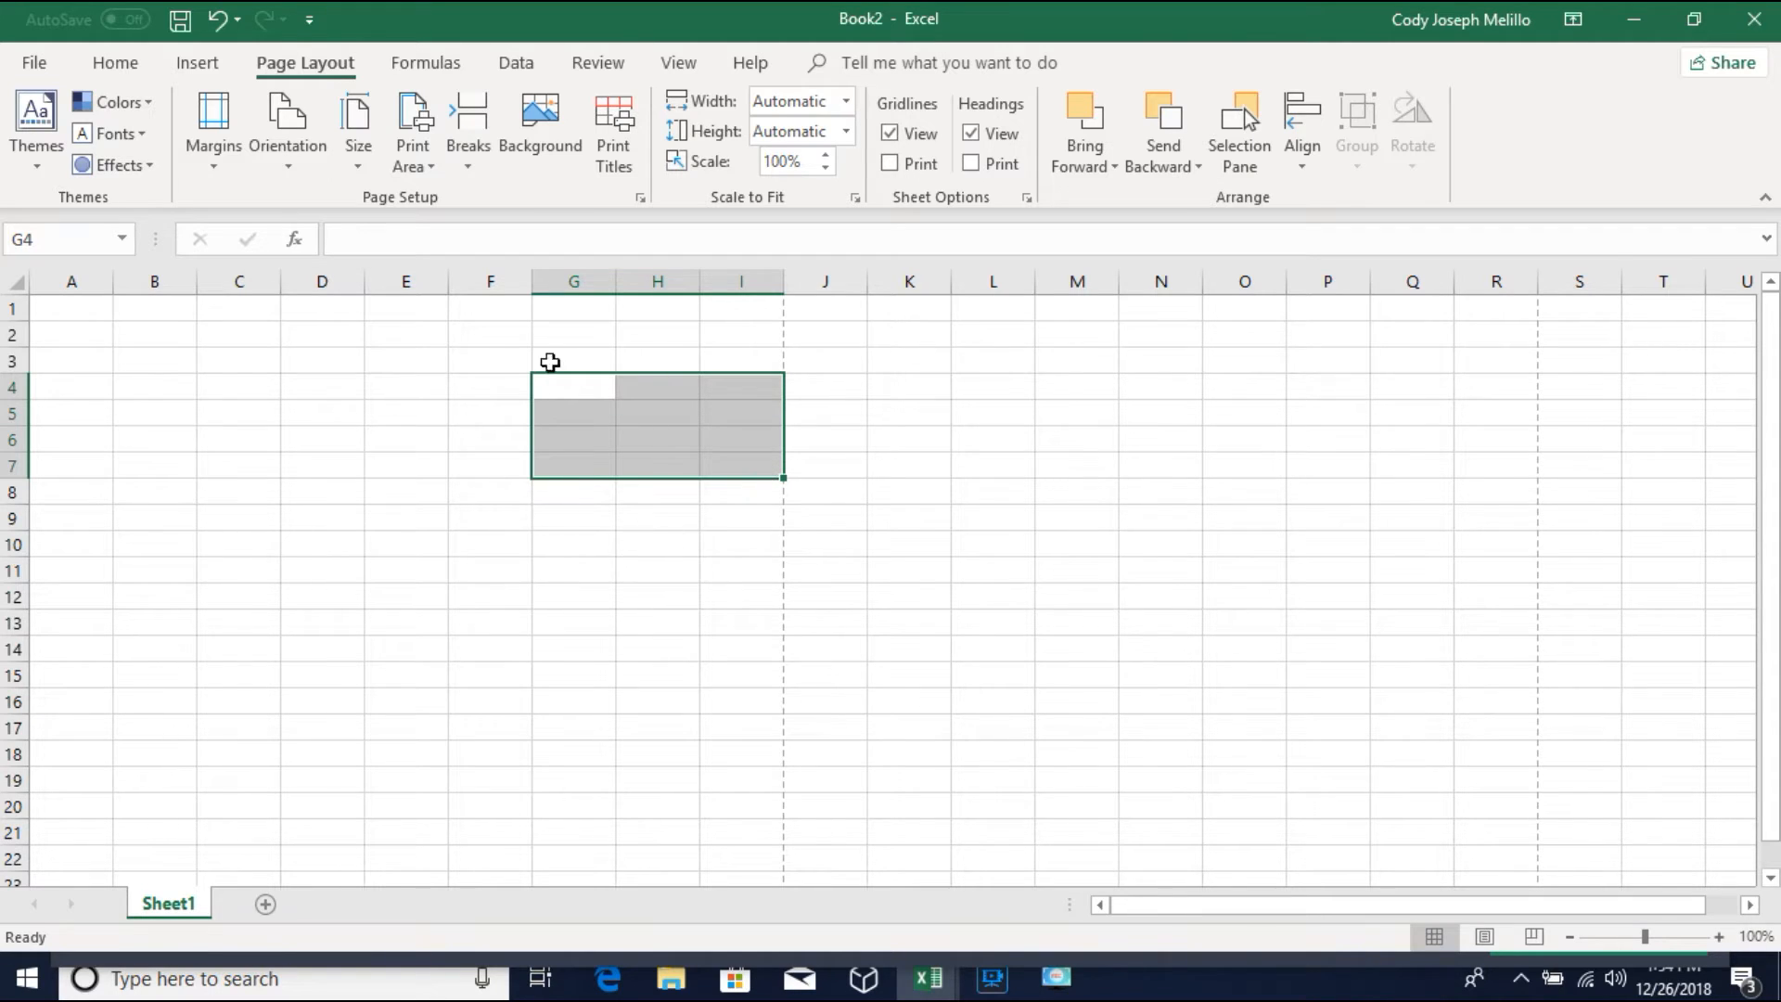
Step: Enter the text "G4 thru I7" in cell G9
{"action": "left_click", "coordinate": [562, 516]}
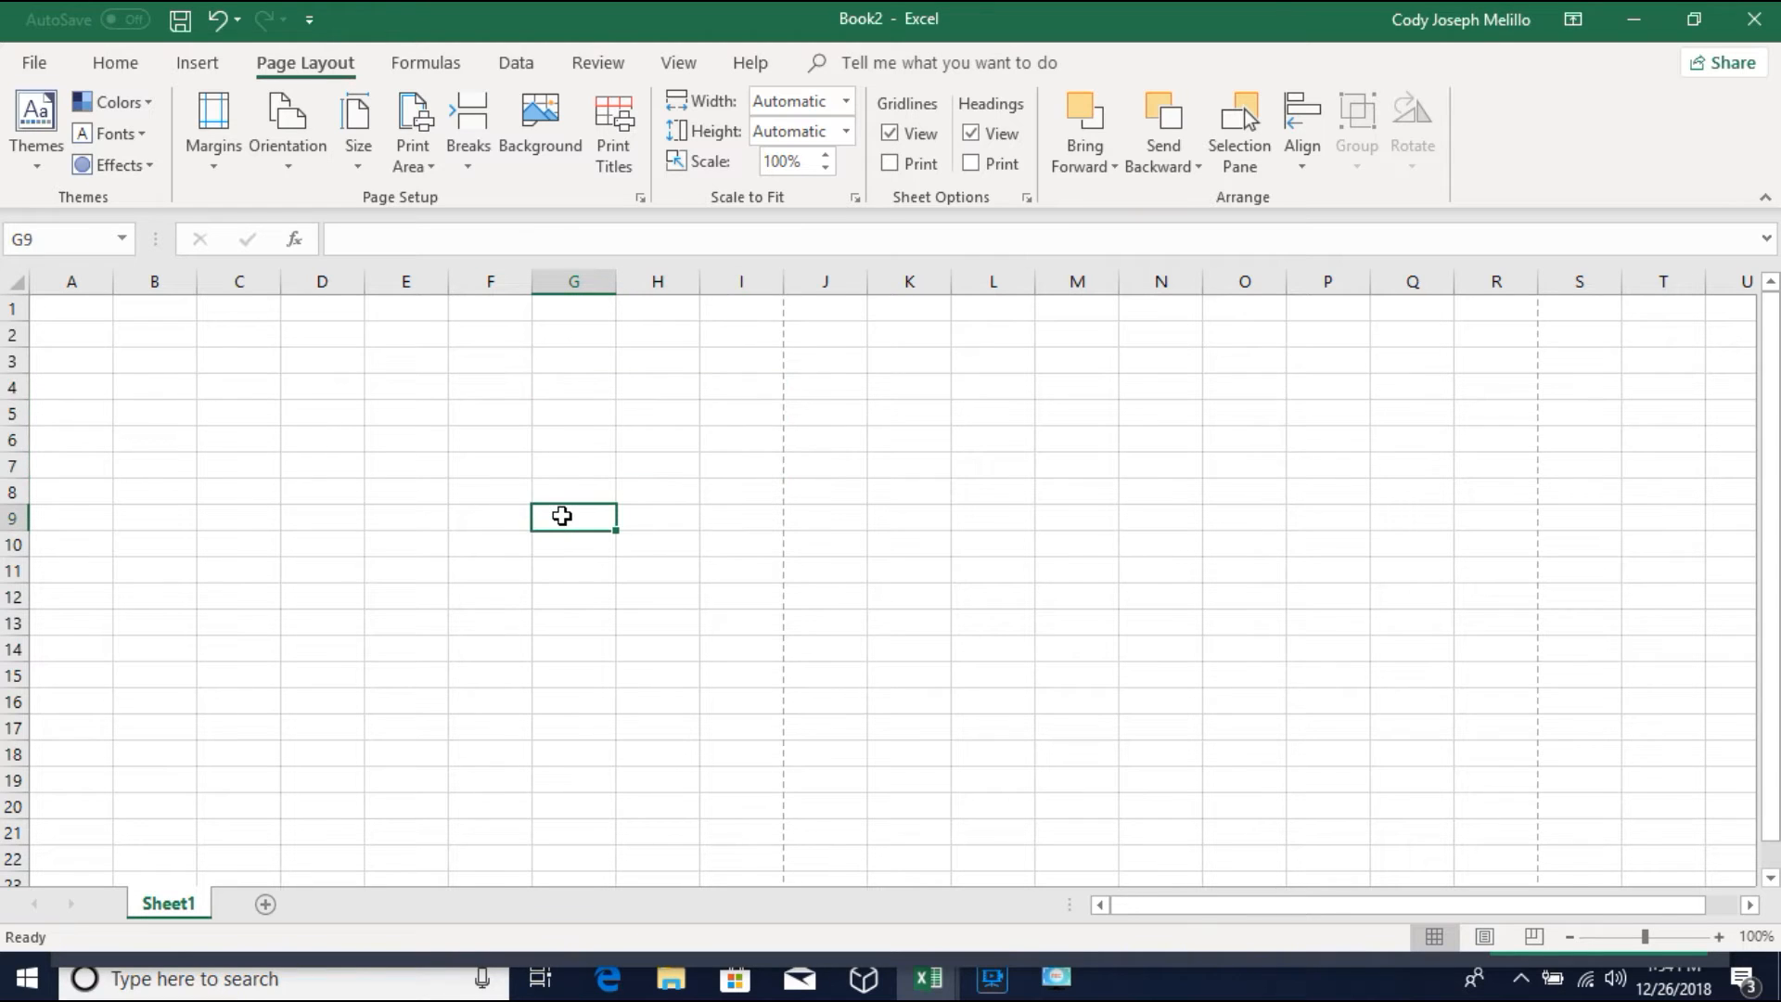
{"action": "type", "text": "g"}
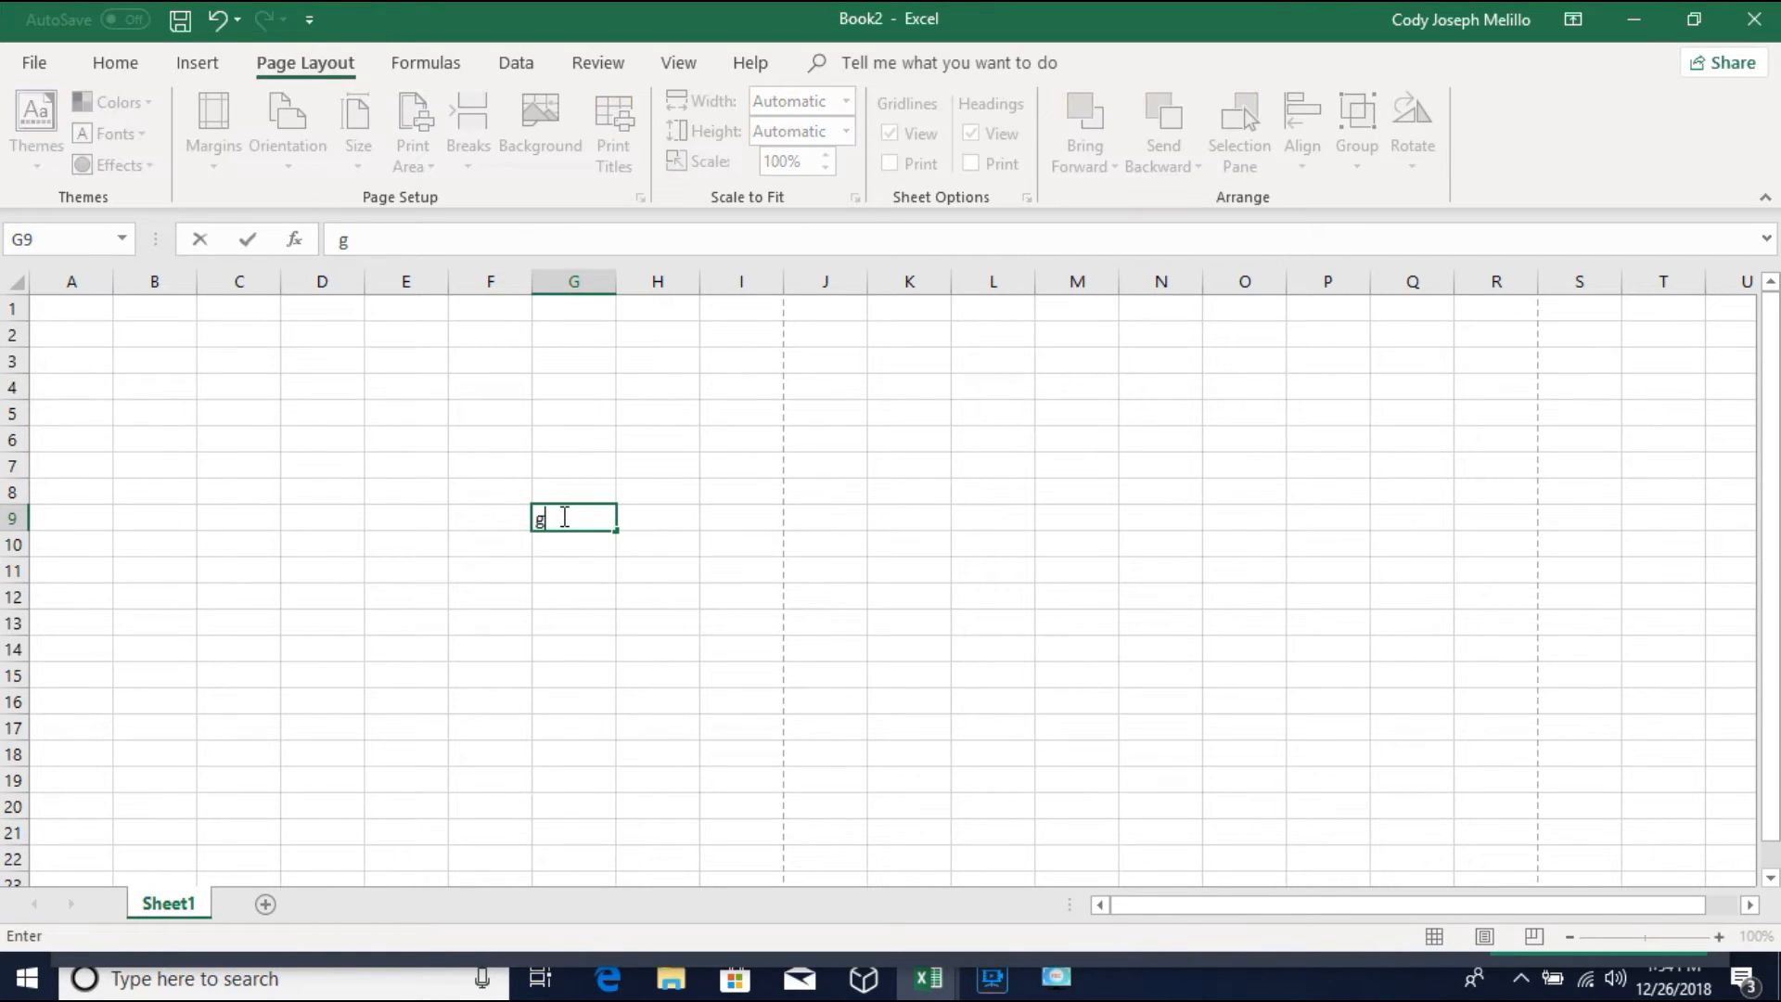
{"action": "type", "text": "4"}
{"action": "key", "text": "BackSpace"}
{"action": "key", "text": "BackSpace"}
{"action": "type", "text": "G4 thru I7"}
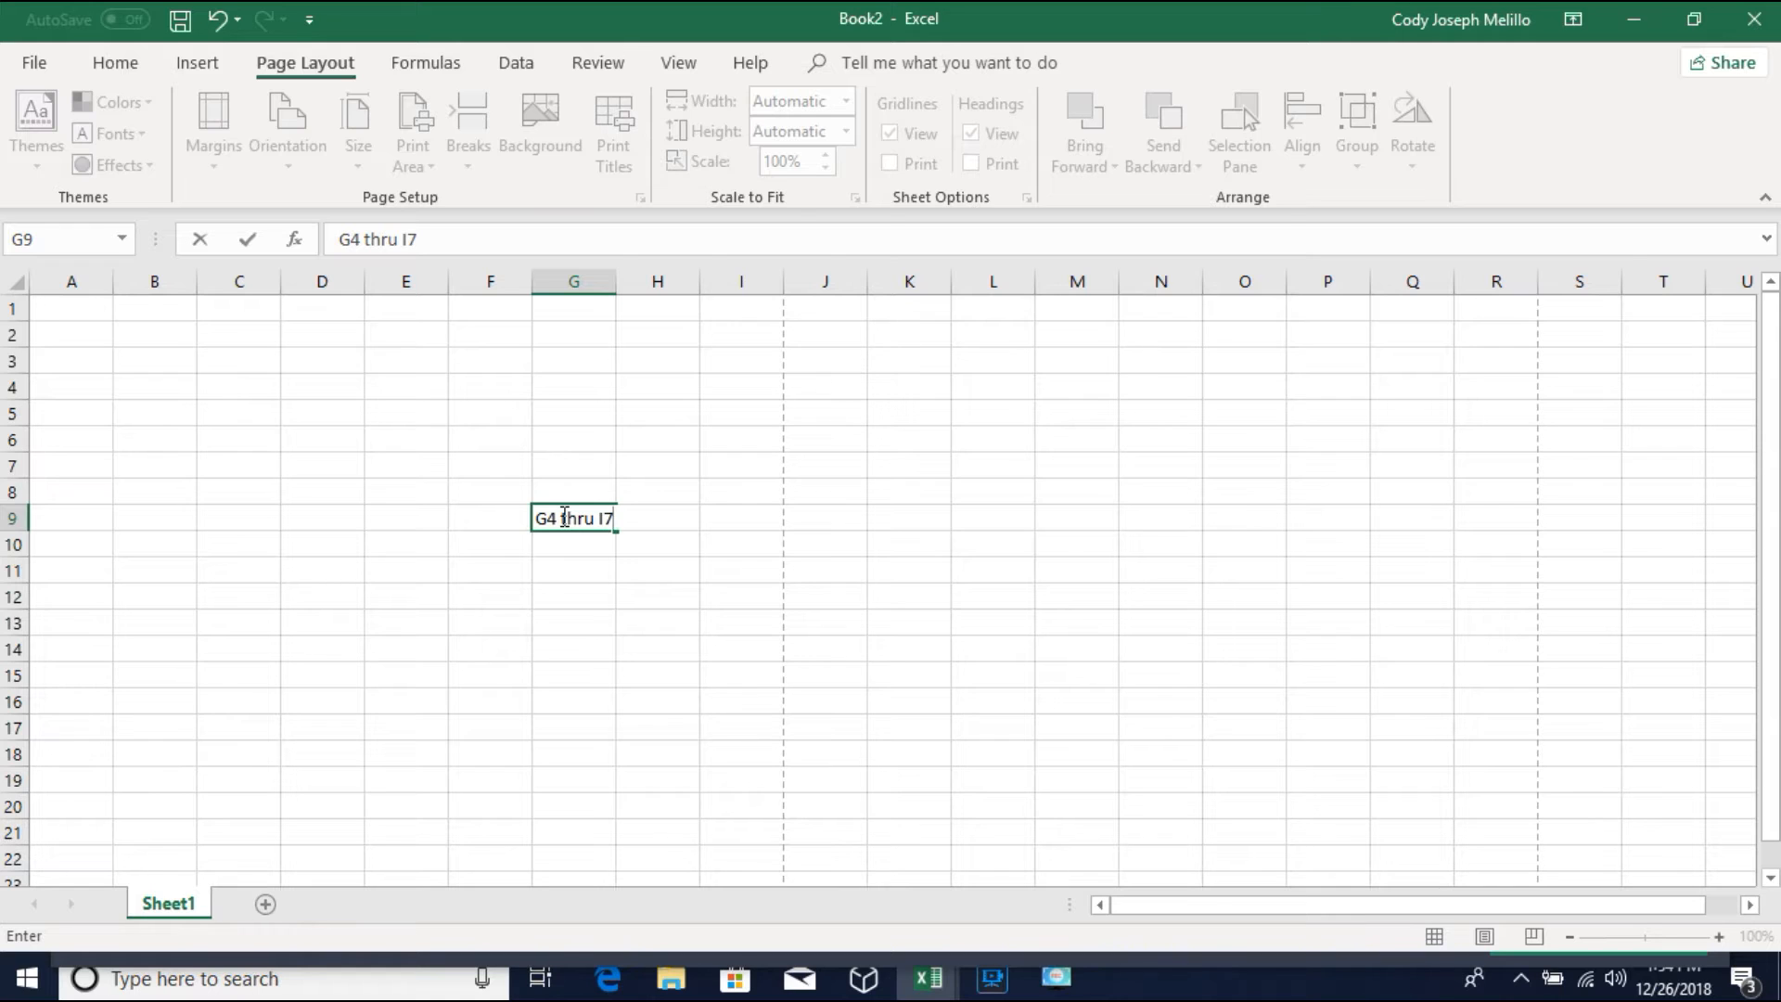
{"action": "key", "text": "Return"}
Step: Enter the range notation "G4:I7" in cell G11
{"action": "key", "text": "Return"}
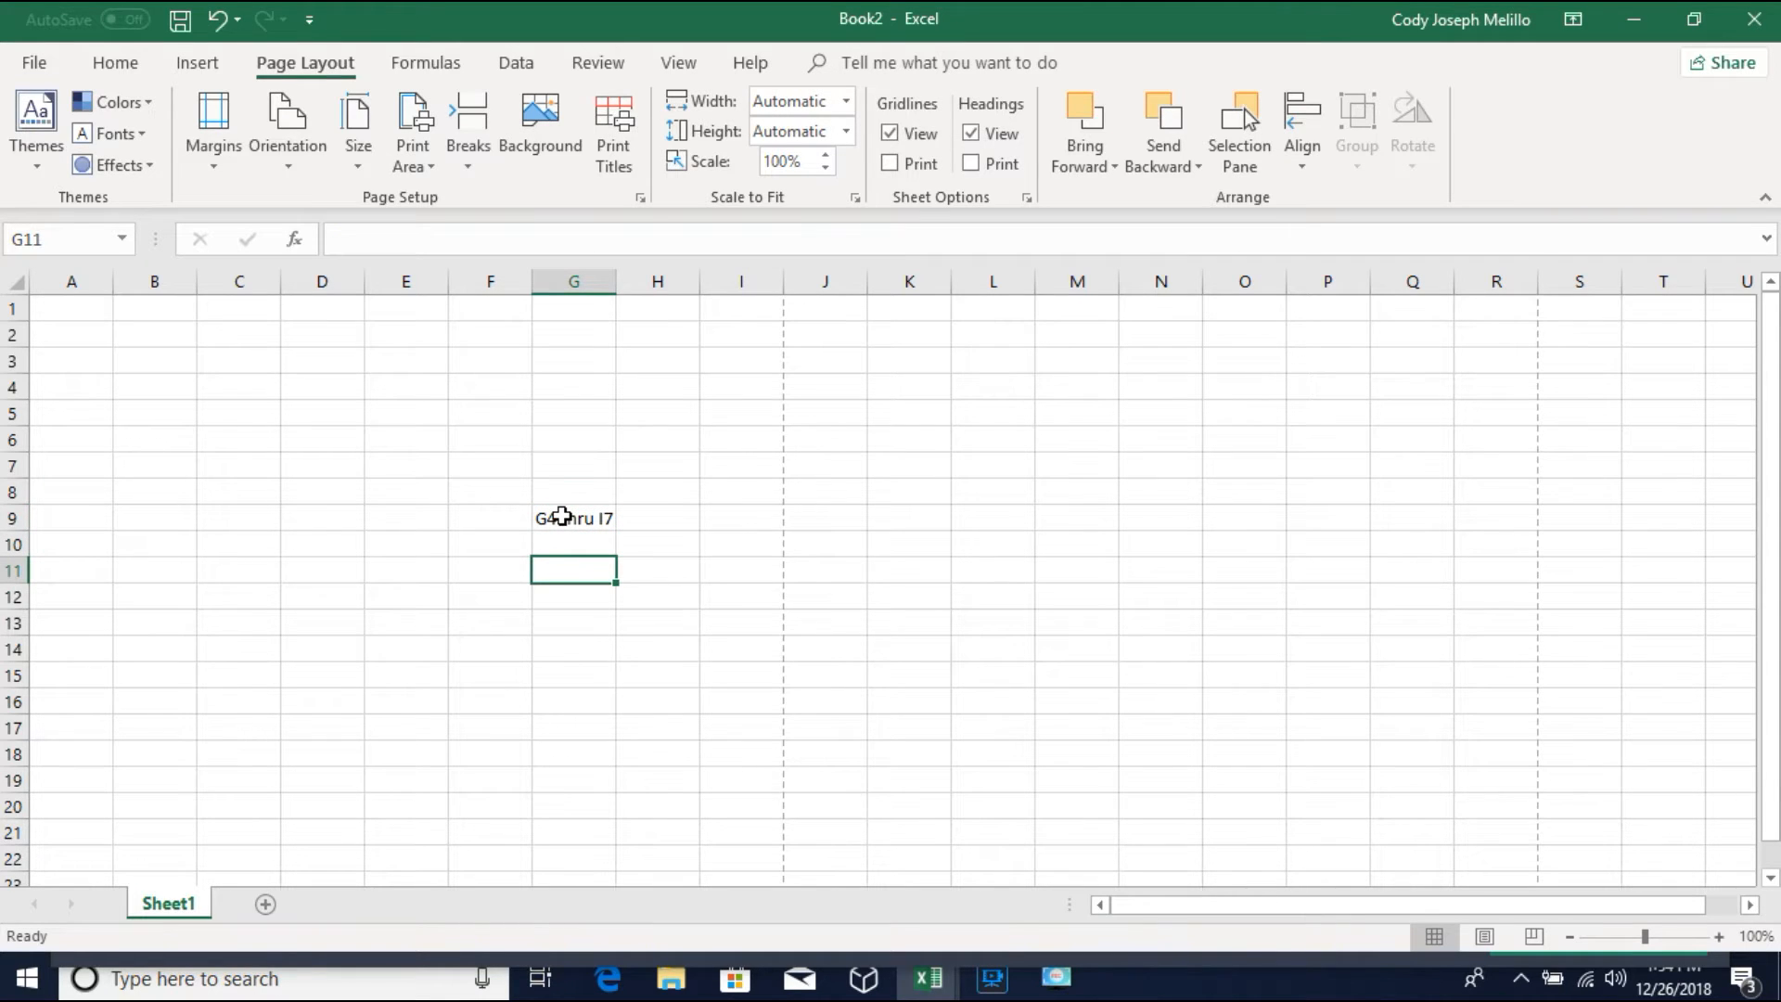
{"action": "type", "text": "G4:I7"}
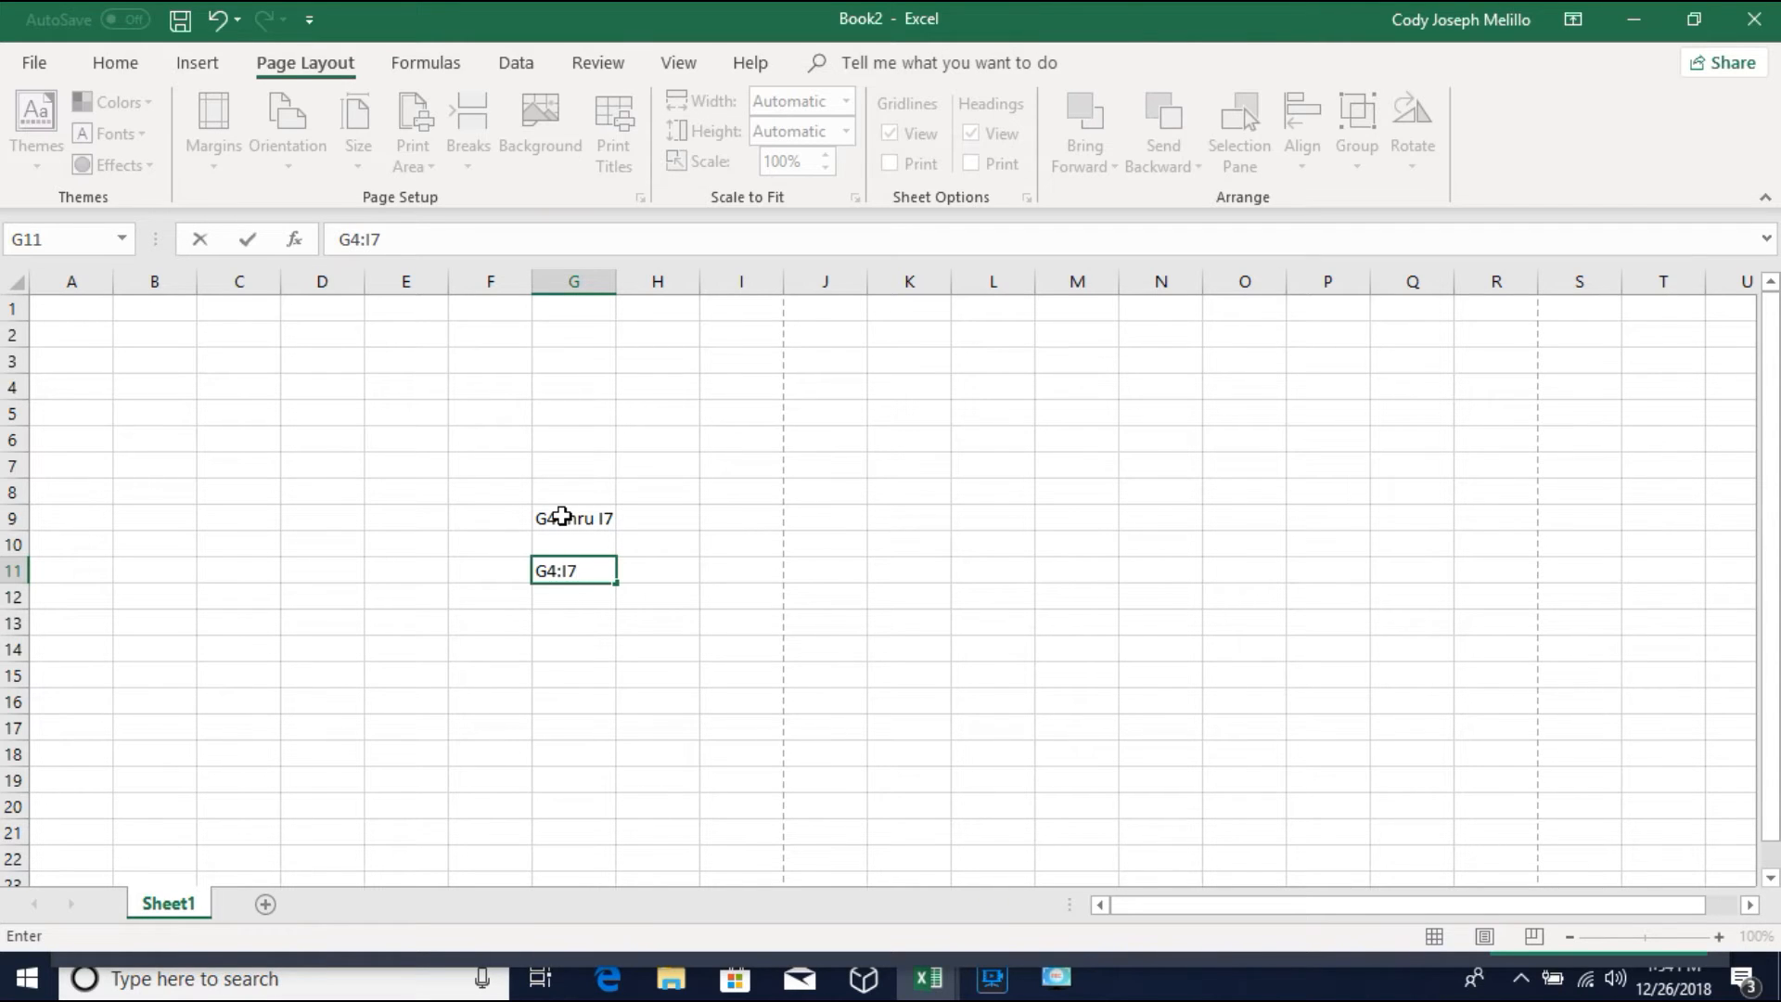
{"action": "right_click", "coordinate": [585, 579]}
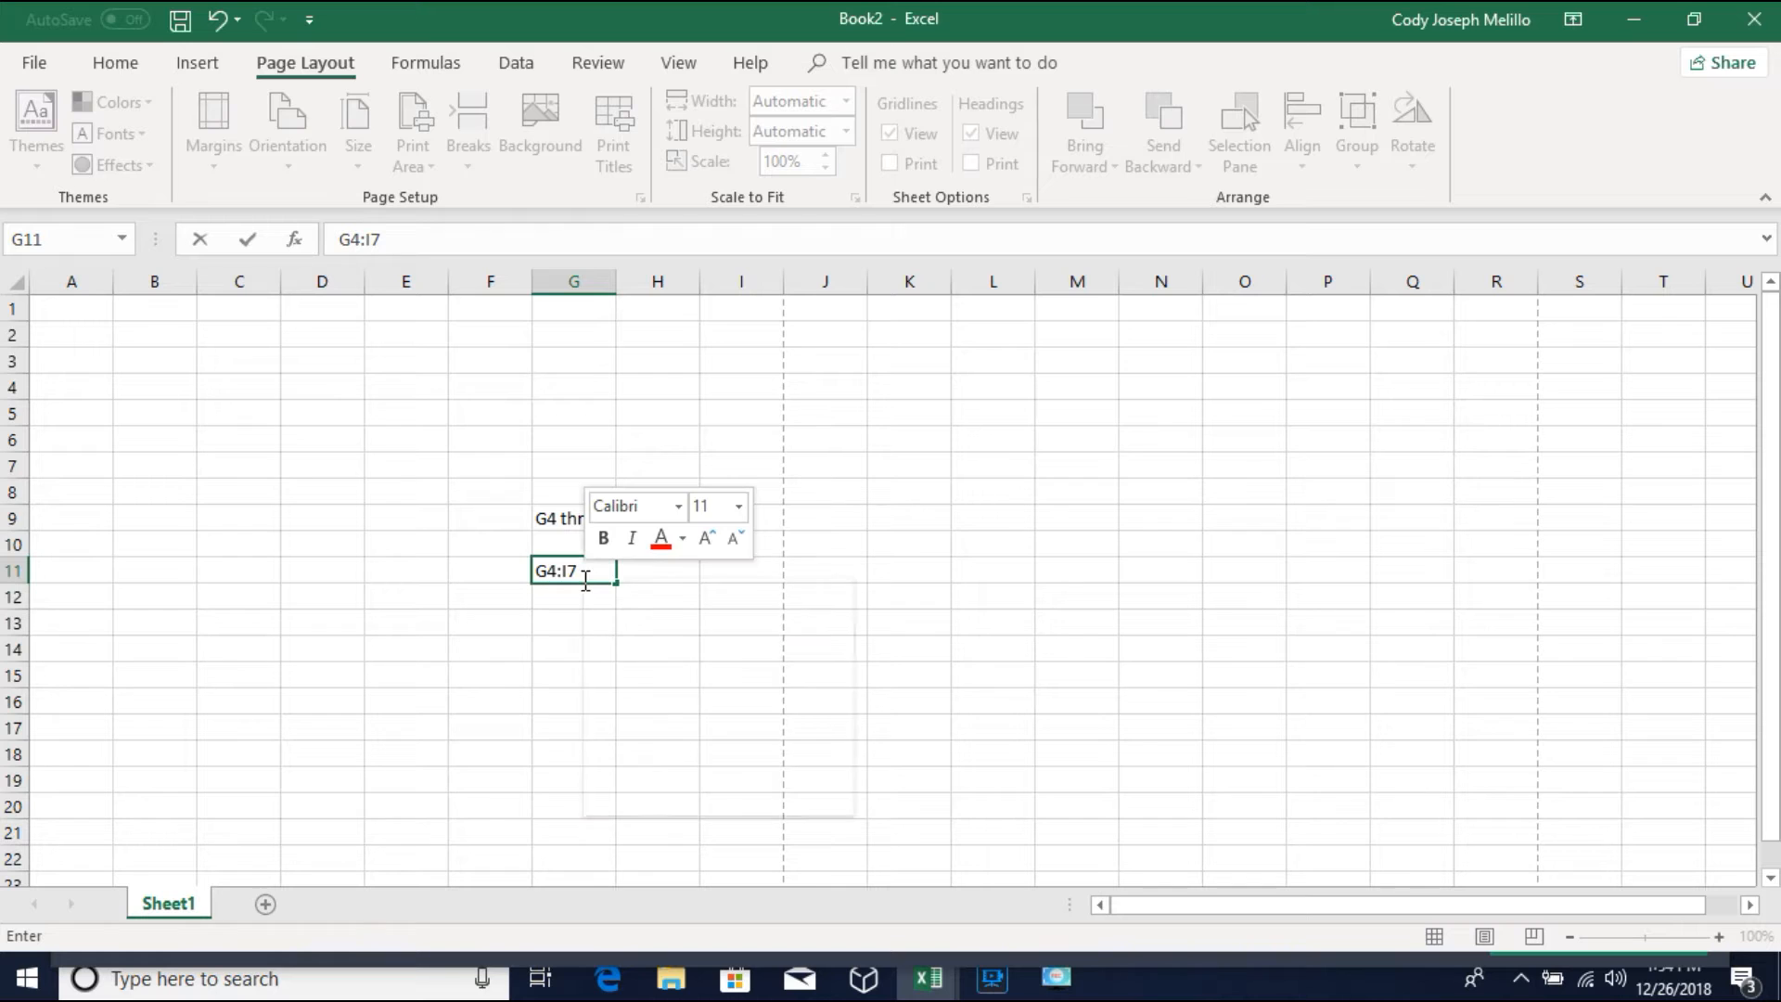
{"action": "left_click", "coordinate": [556, 527]}
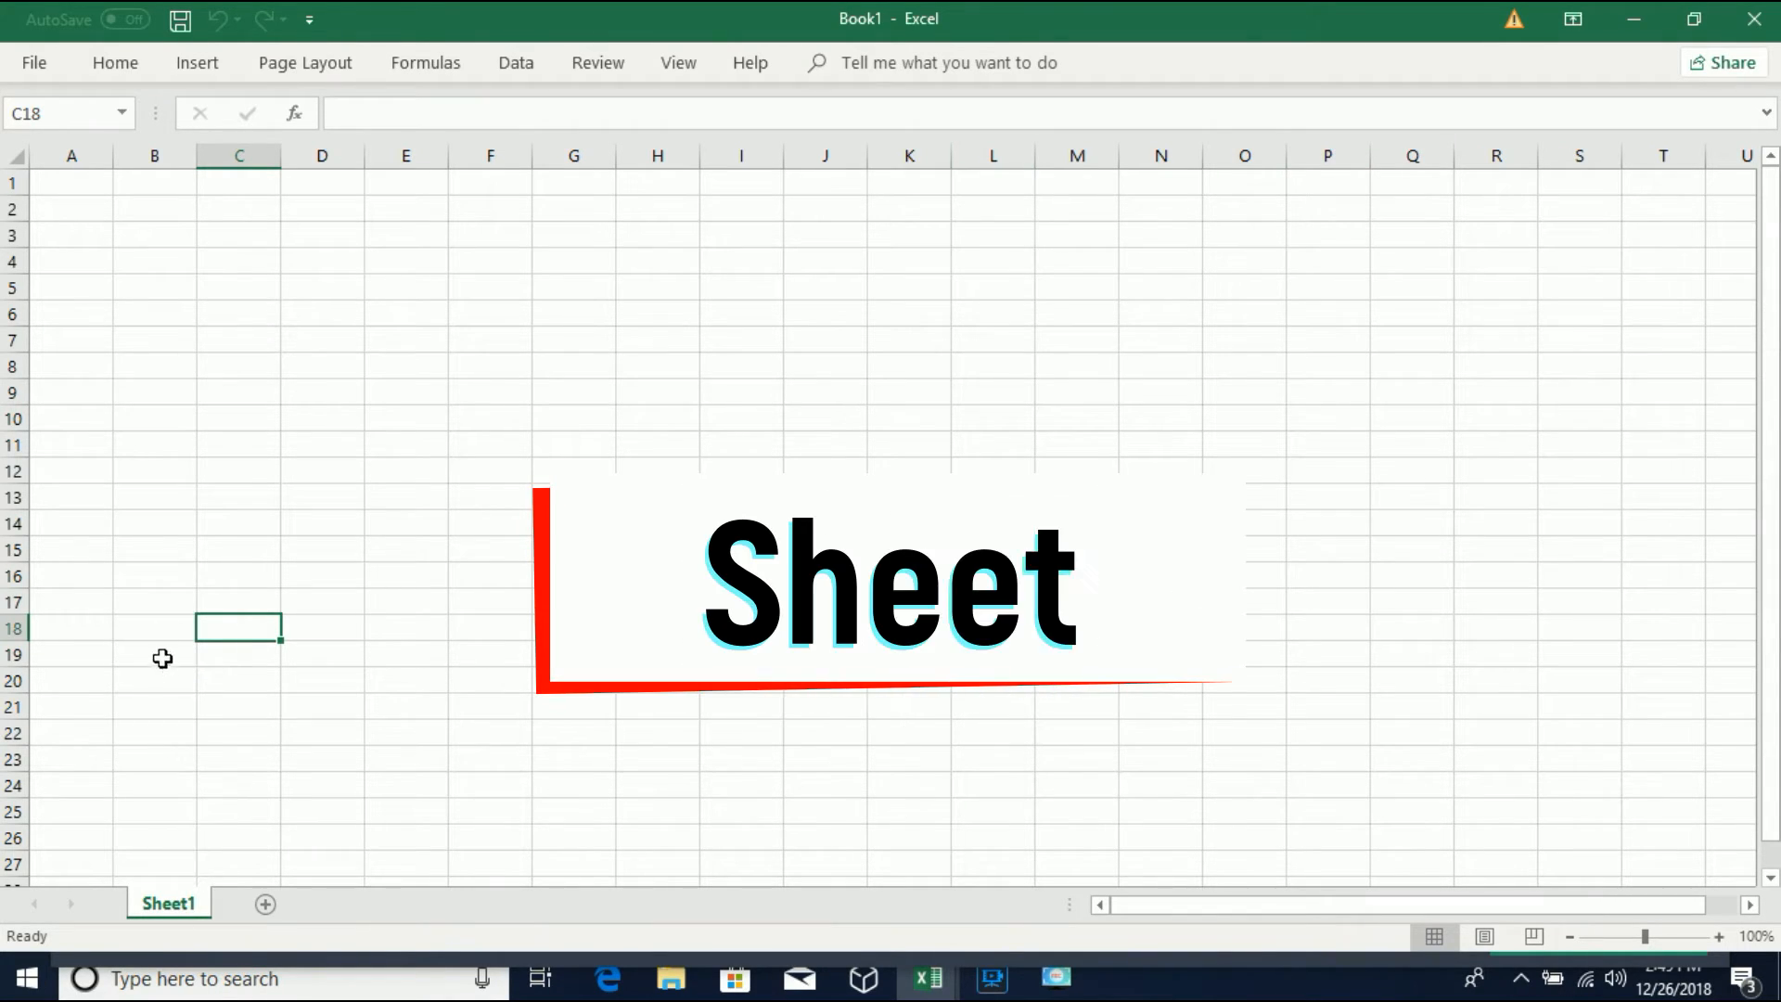
Step: Add two new worksheets to the blank workbook and switch through Sheet1, Sheet2 and Sheet3
{"action": "left_click", "coordinate": [266, 905]}
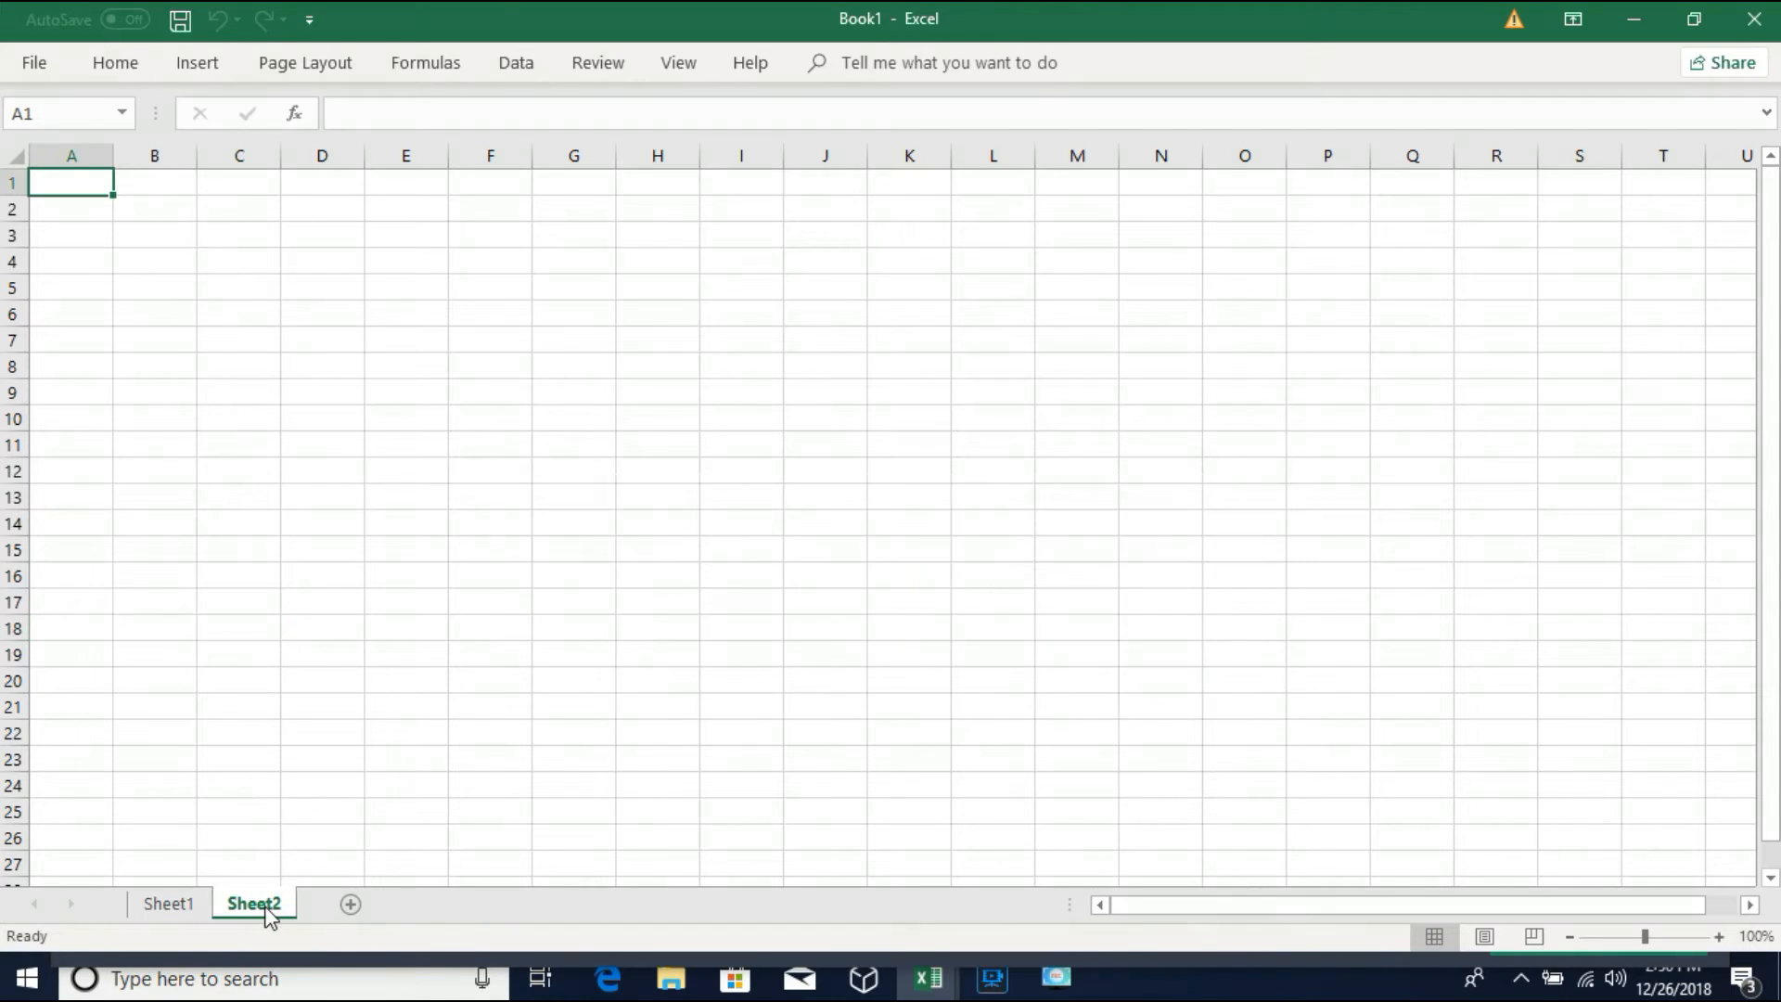
{"action": "left_click", "coordinate": [351, 906]}
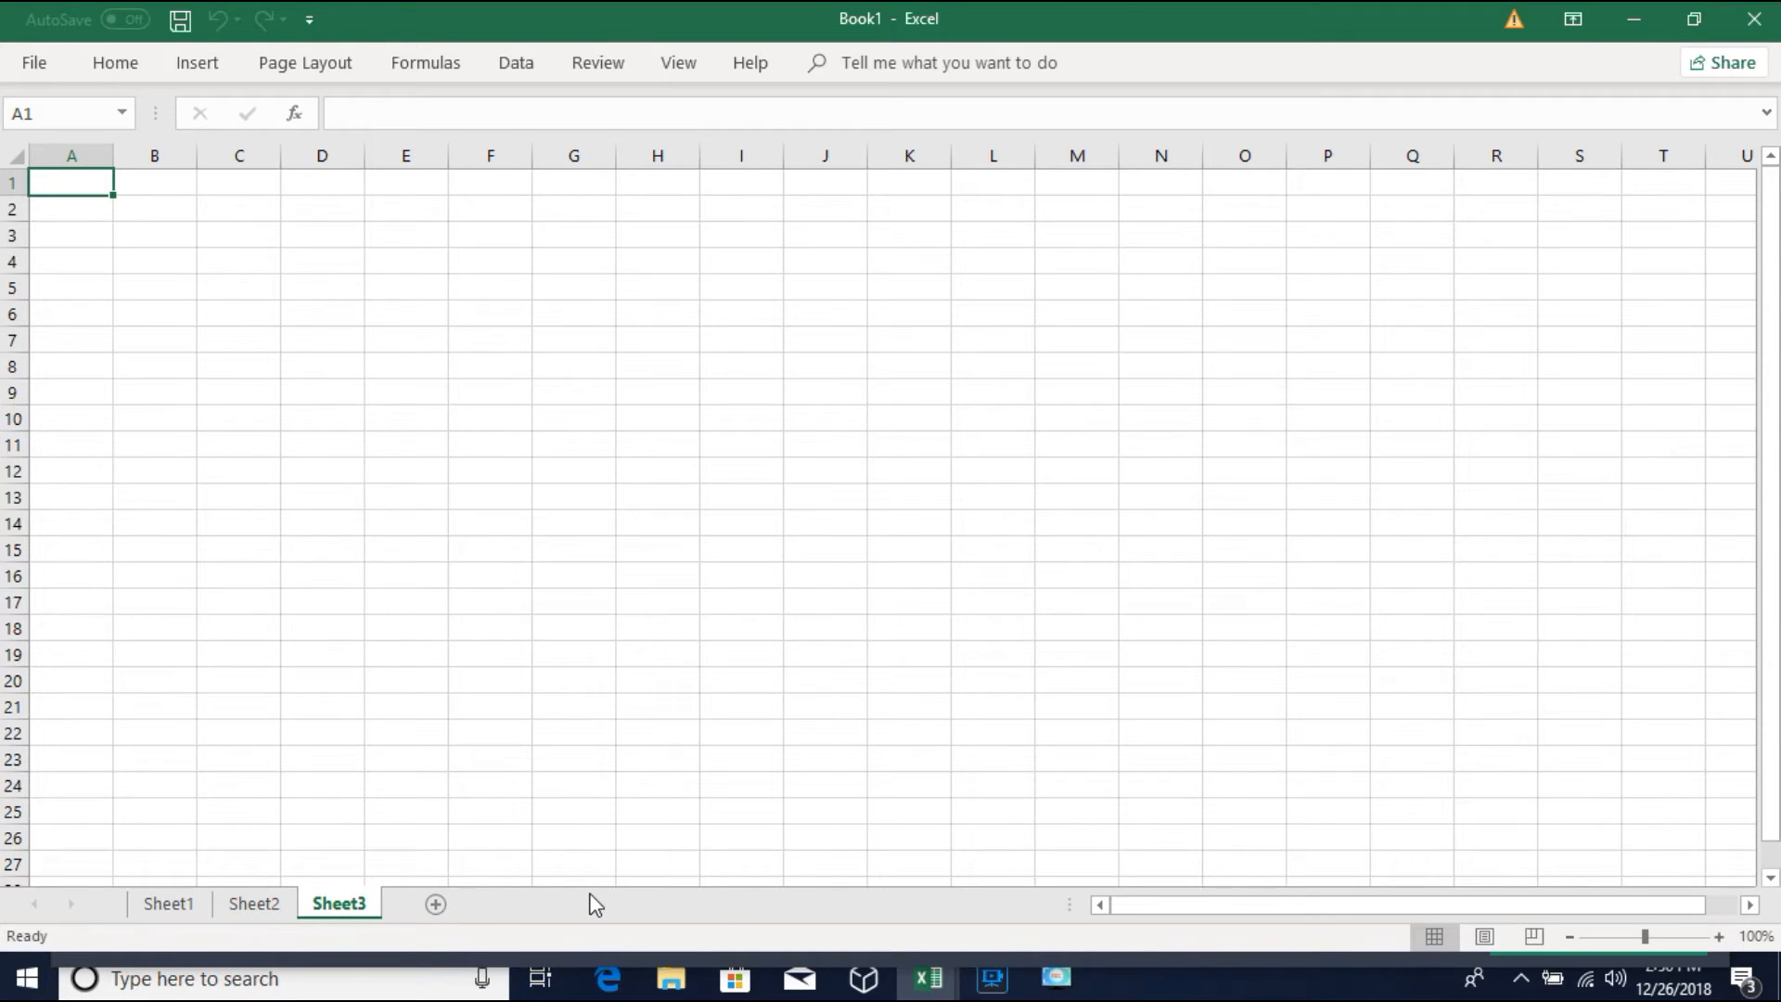
{"action": "left_click", "coordinate": [168, 902]}
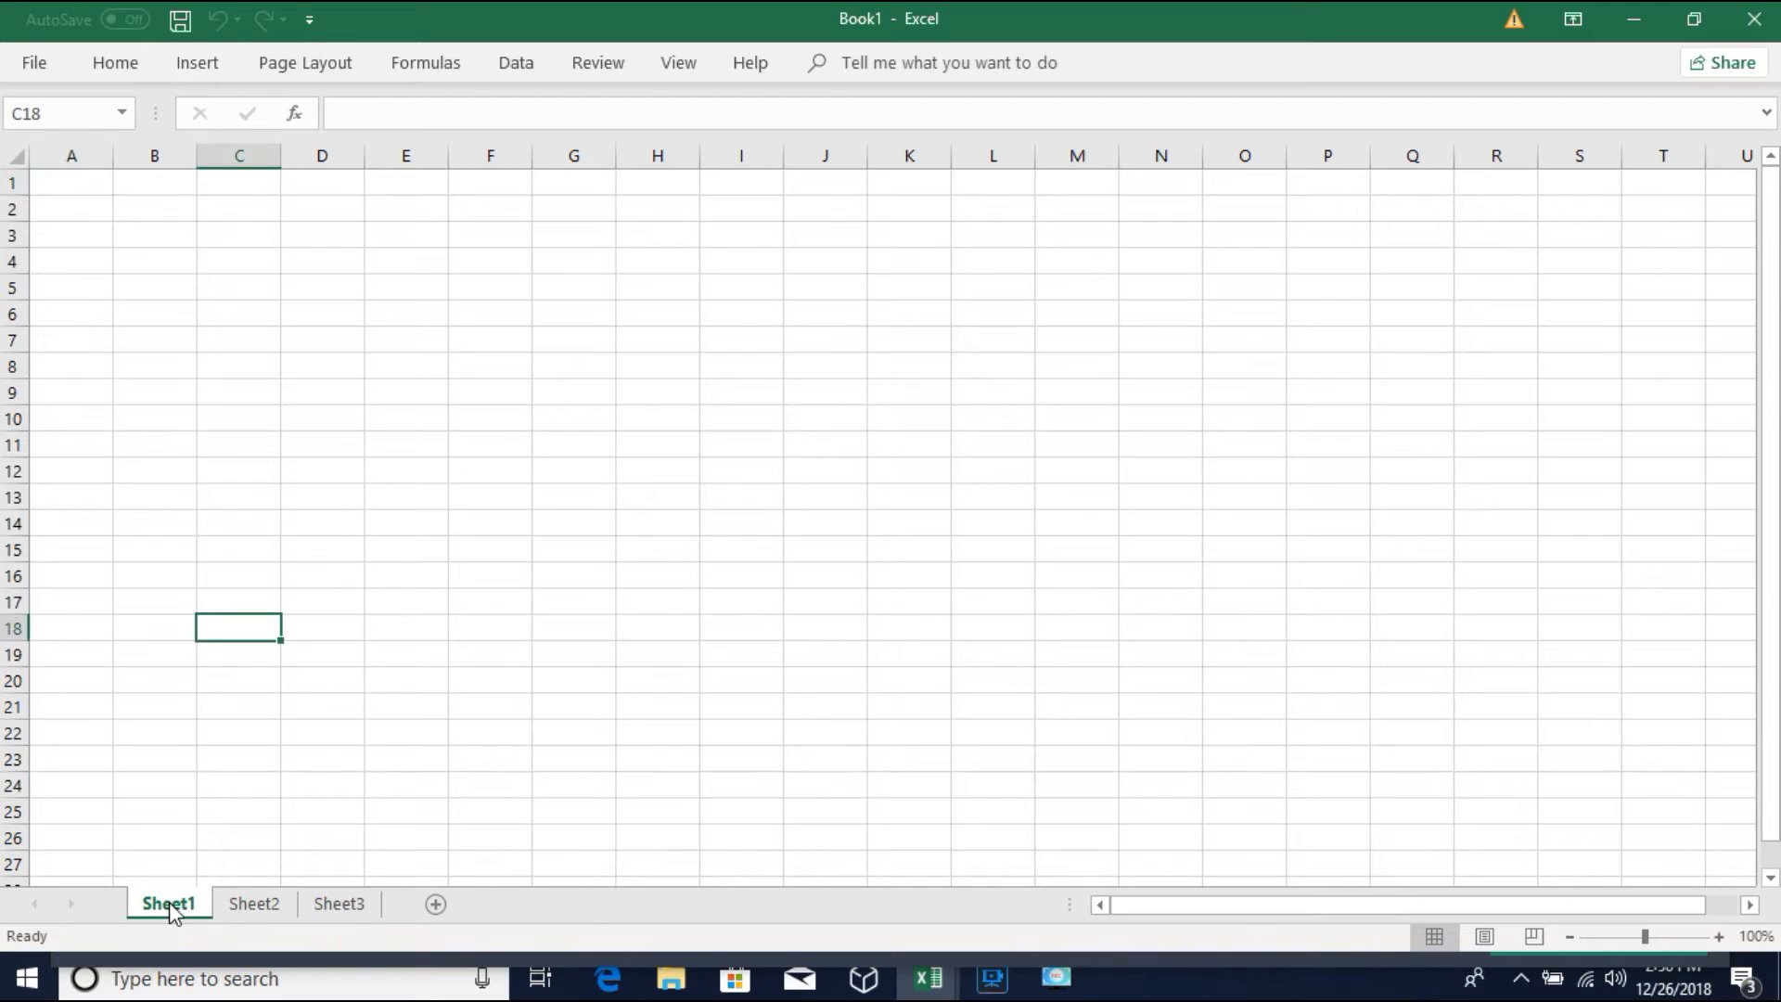
{"action": "left_click", "coordinate": [270, 904]}
{"action": "left_click", "coordinate": [345, 905]}
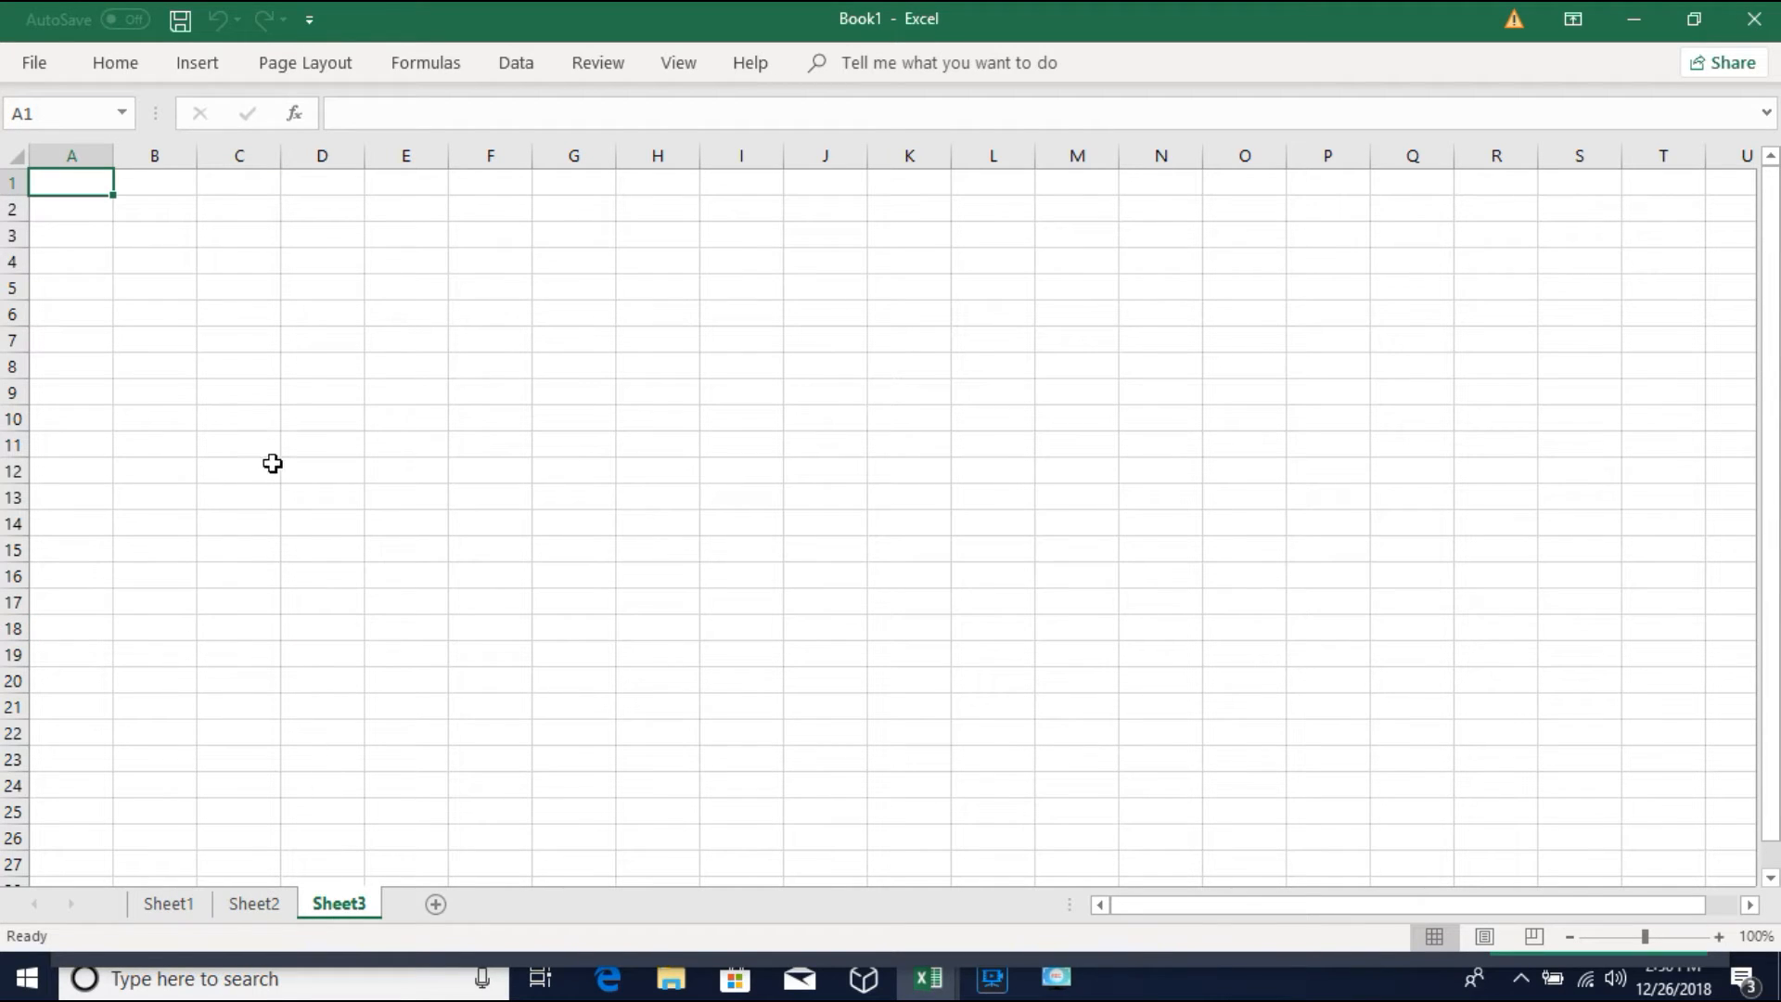
Step: Select a block of cells and cell I19 on Sheet3, and view Sheet1, Sheet2 and Sheet3 in turn
{"action": "left_click_drag", "start_coordinate": [243, 312], "coordinate": [823, 640]}
{"action": "left_click", "coordinate": [742, 653]}
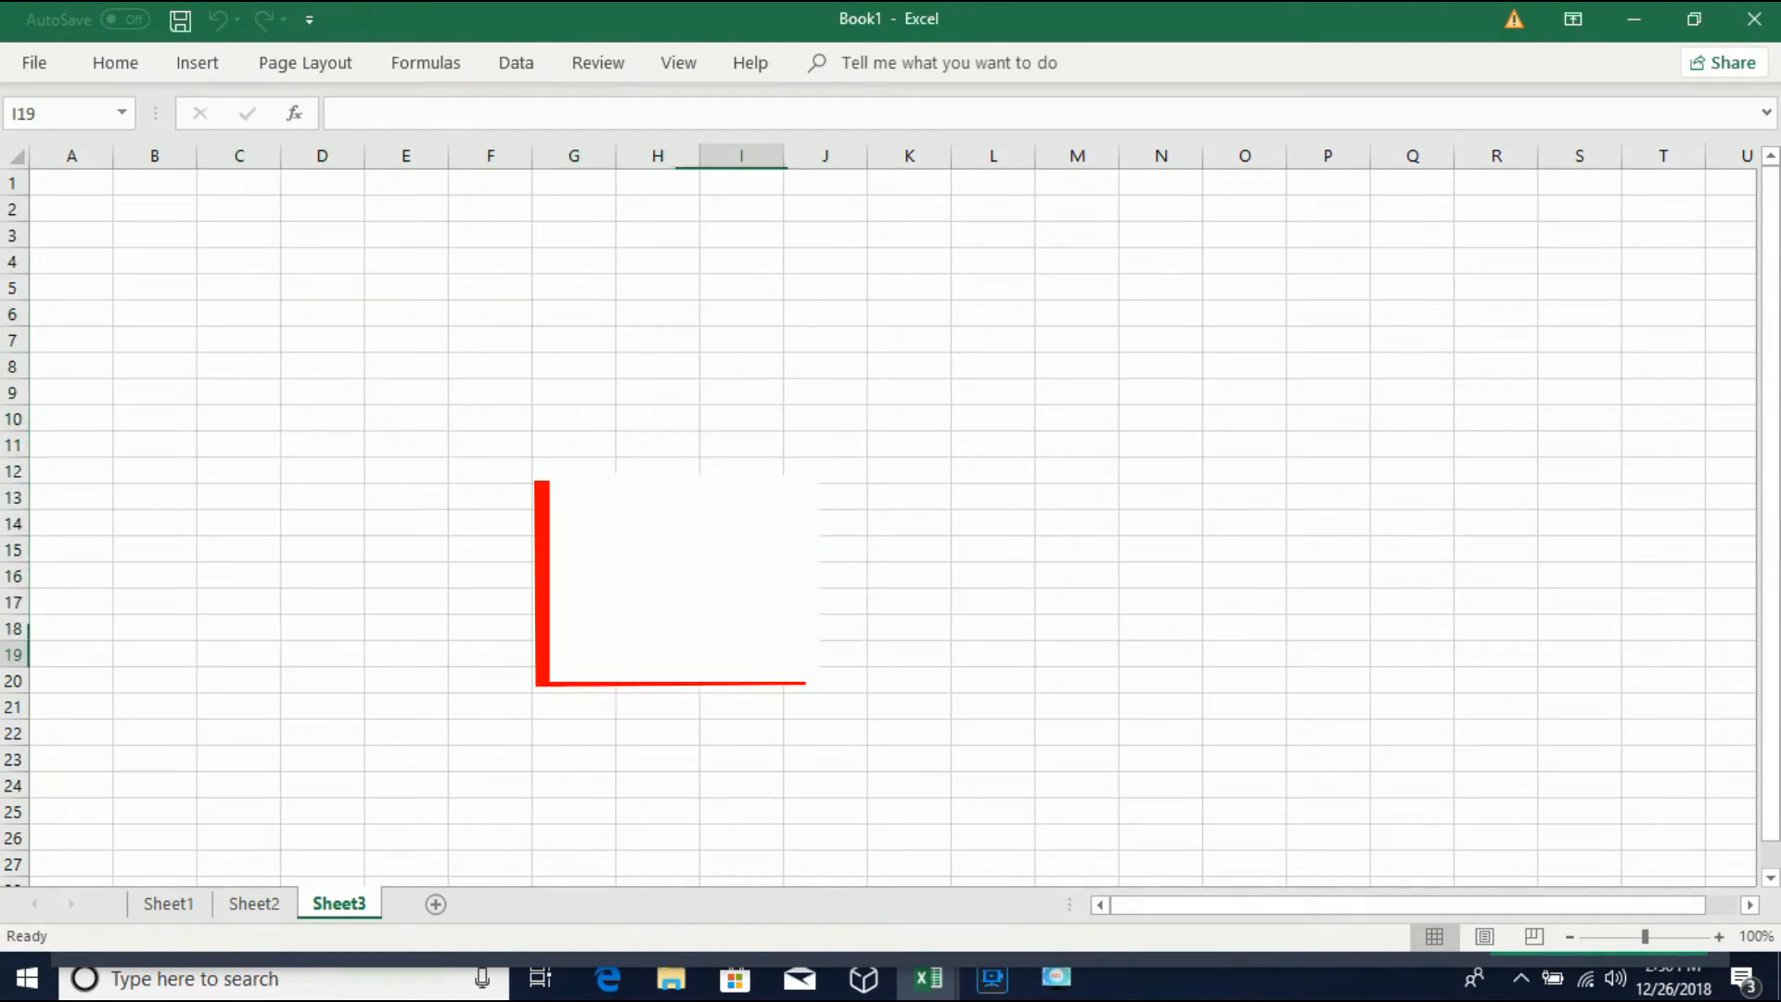
{"action": "left_click", "coordinate": [181, 907]}
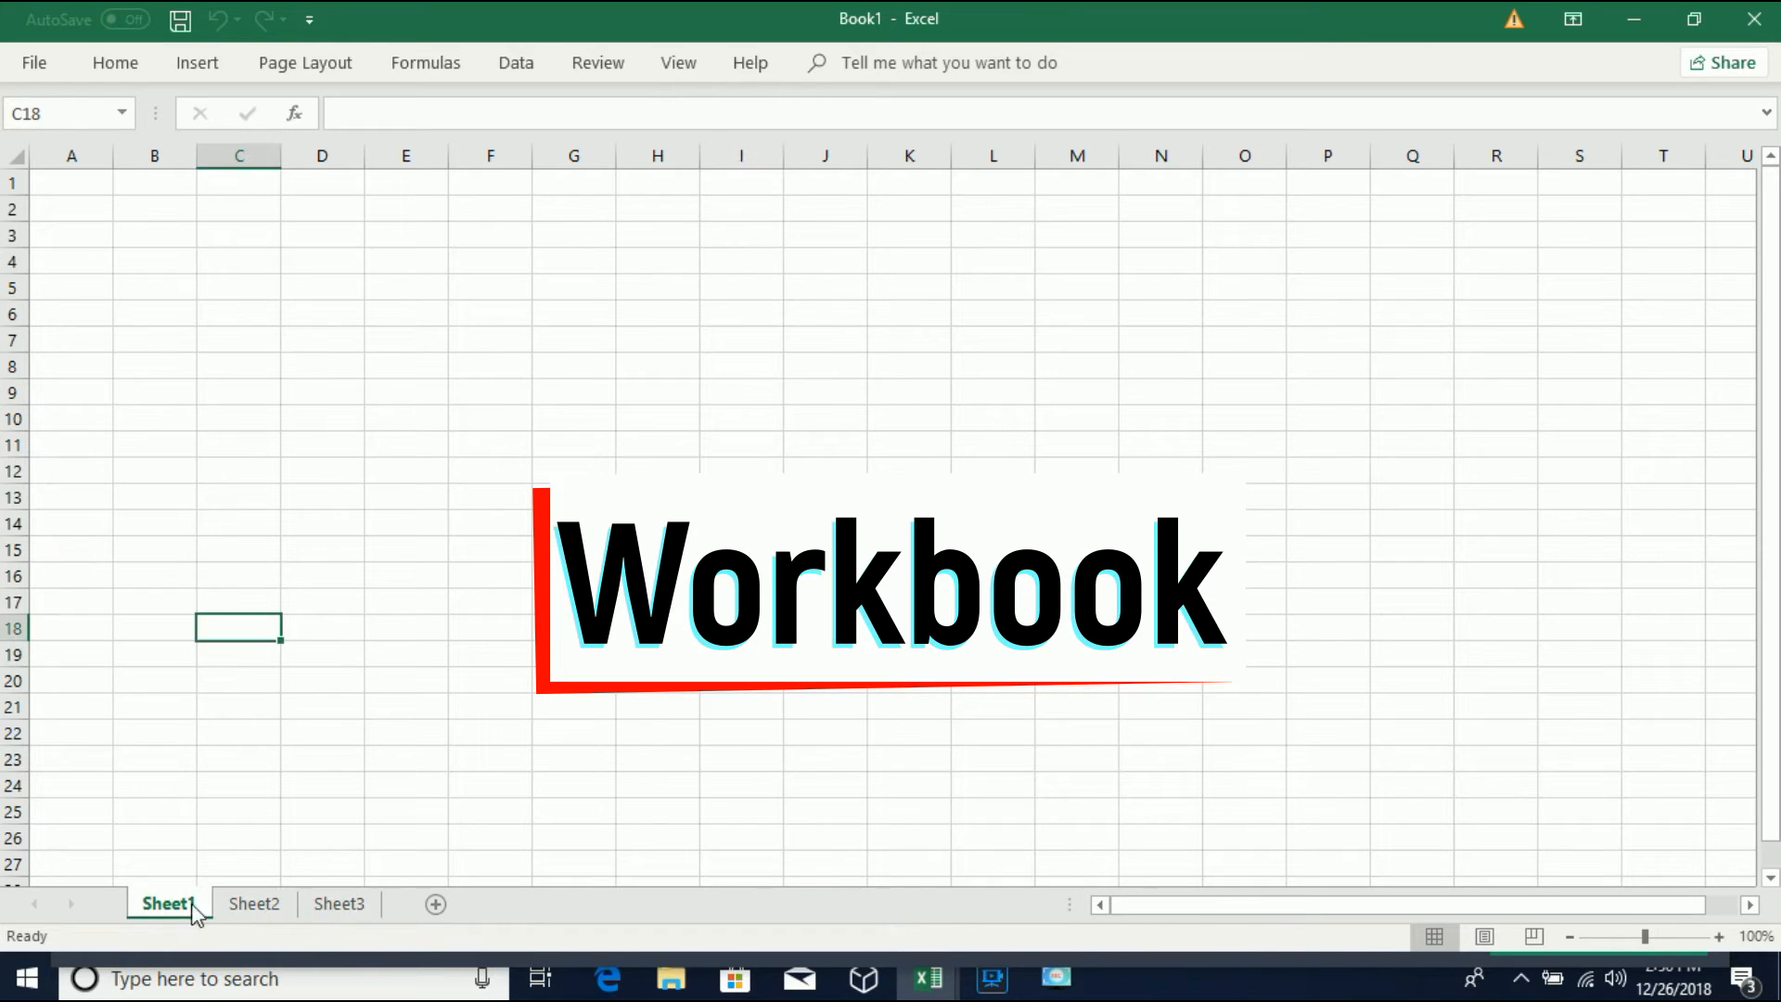
{"action": "left_click", "coordinate": [253, 907]}
{"action": "left_click", "coordinate": [326, 907]}
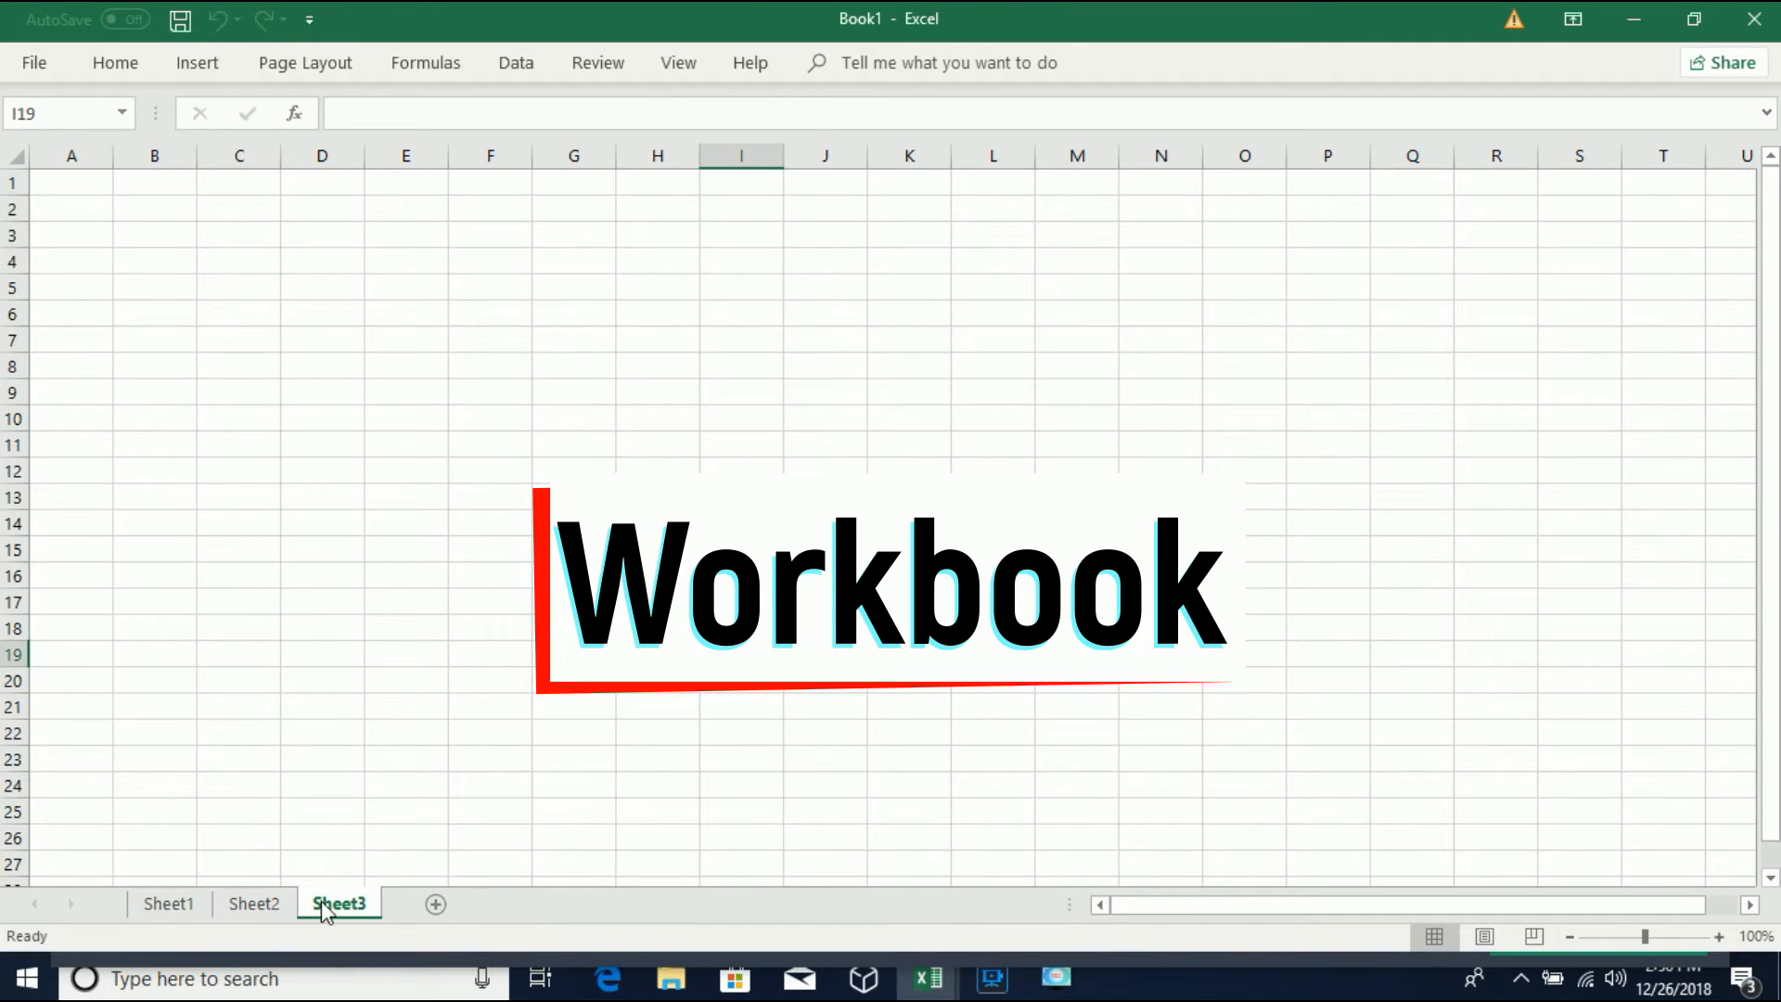
Step: Show the Home commands and open the font settings of Format Cells, closing them without changes
{"action": "left_click", "coordinate": [122, 63]}
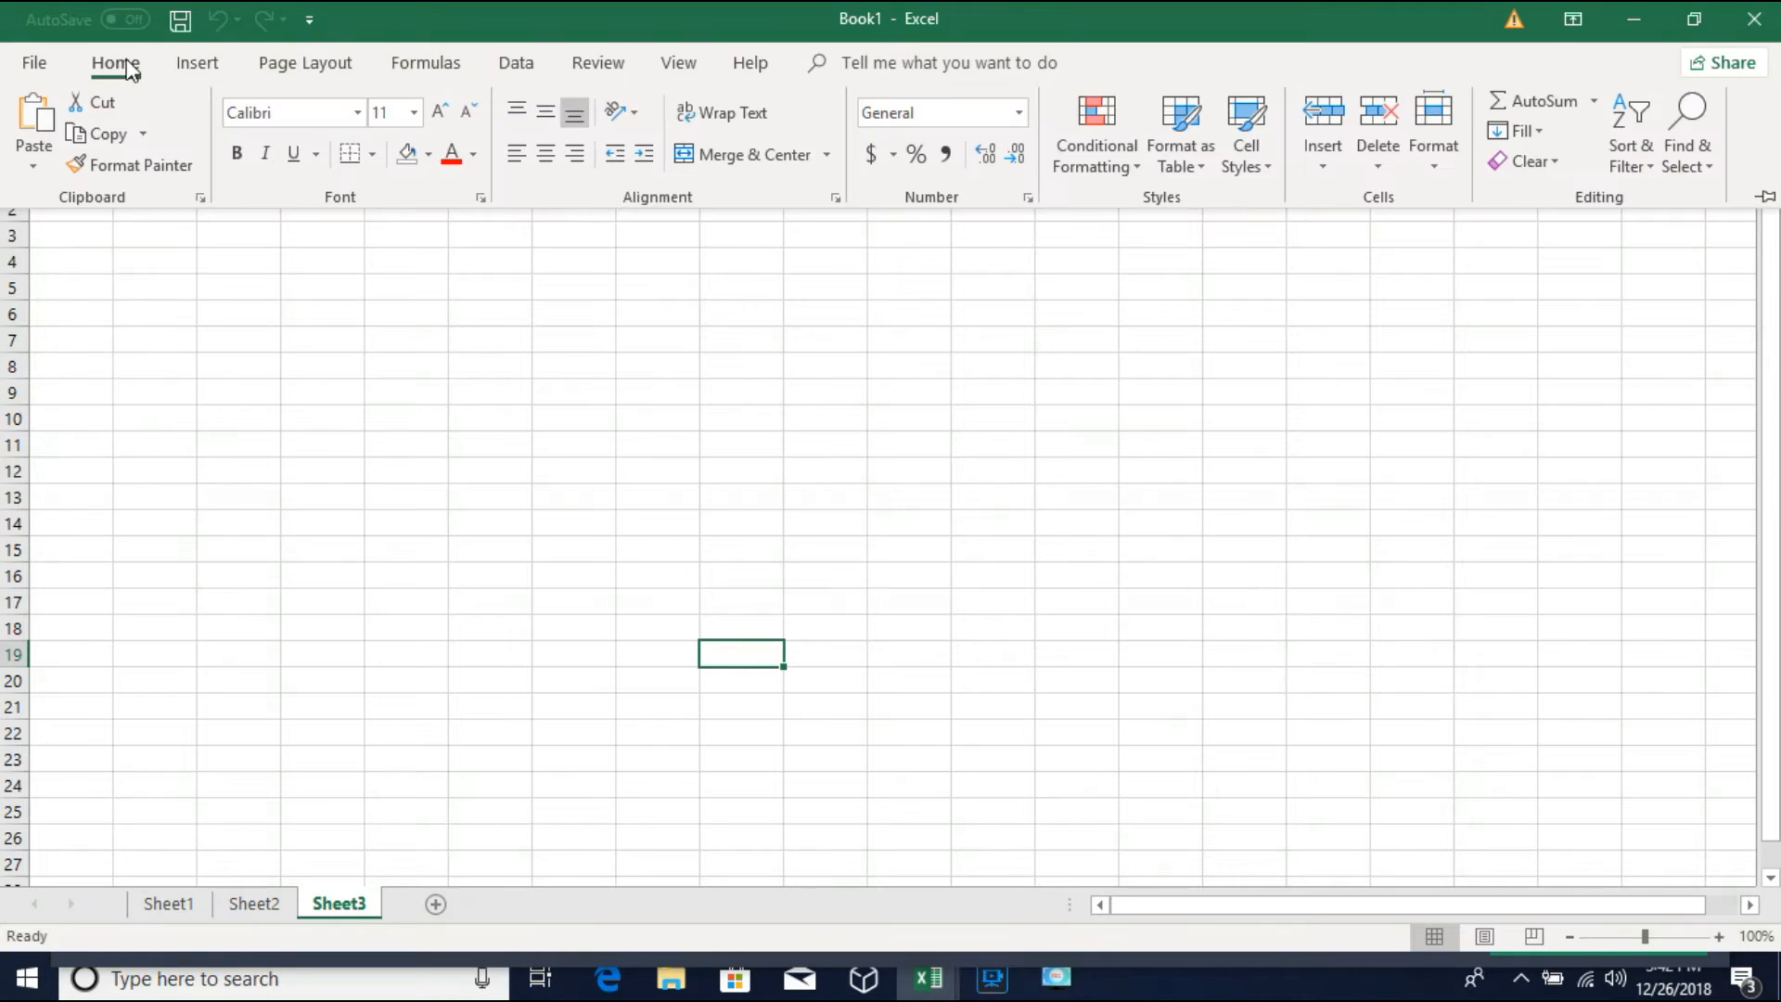
{"action": "left_click", "coordinate": [344, 485]}
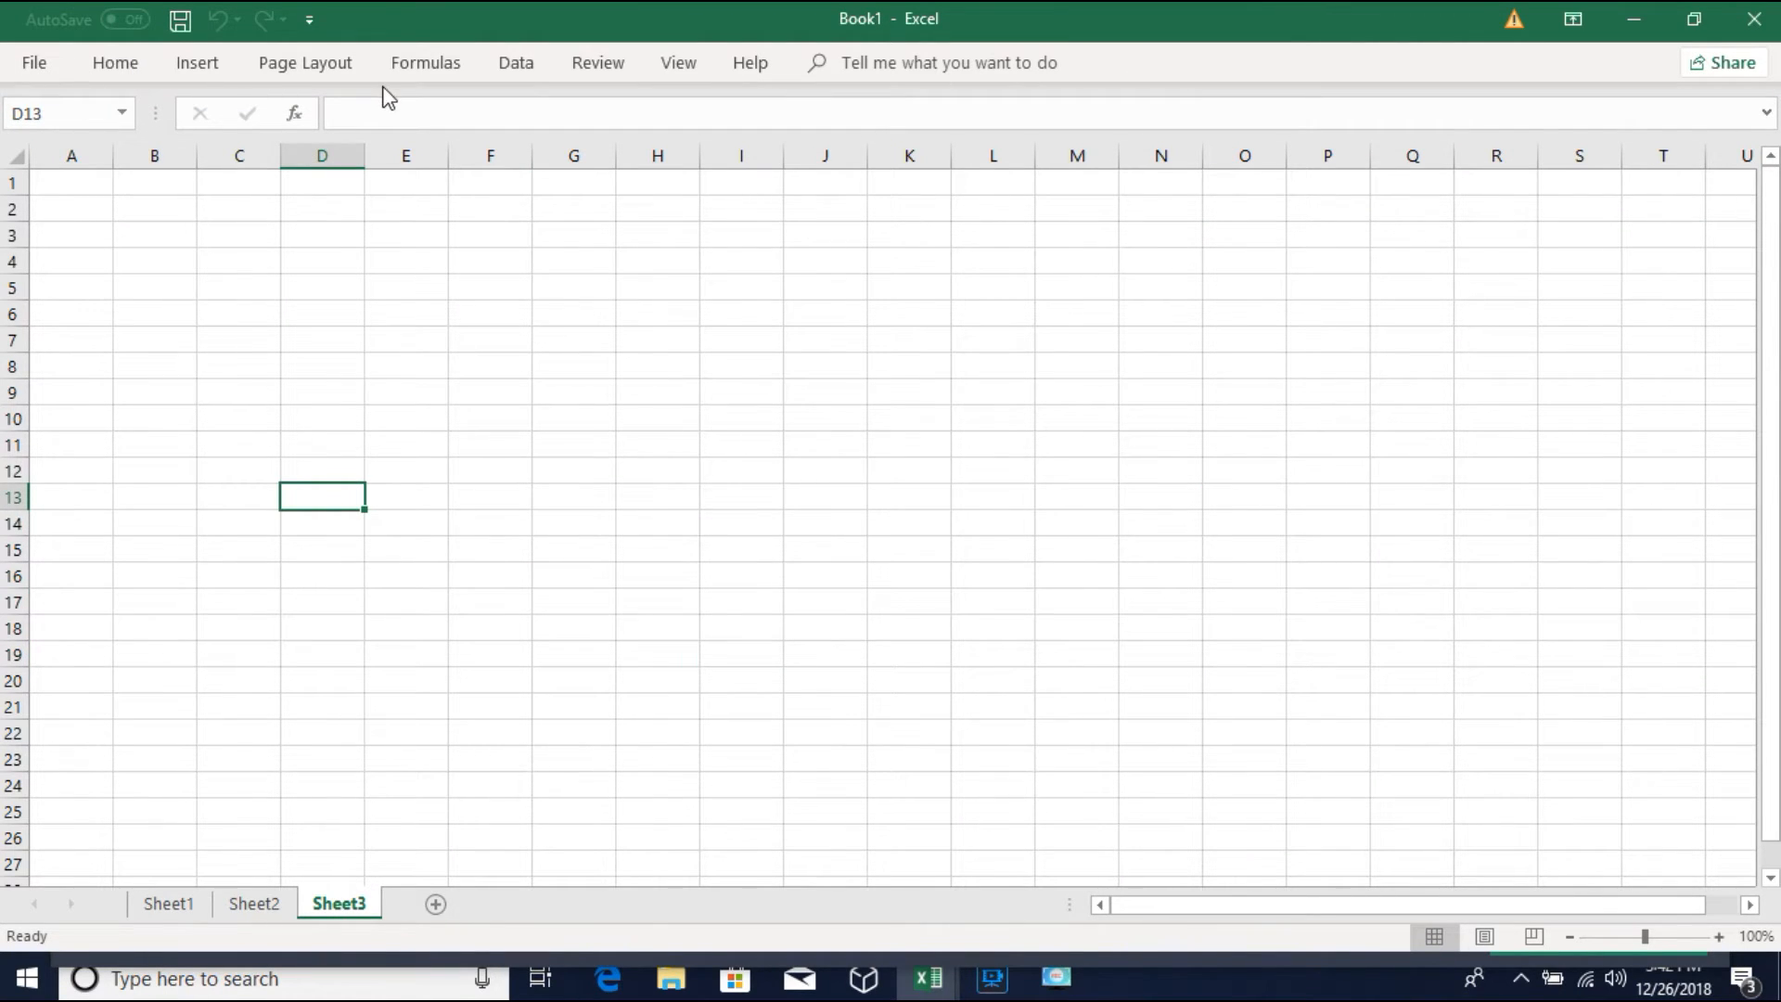
{"action": "left_click", "coordinate": [128, 62]}
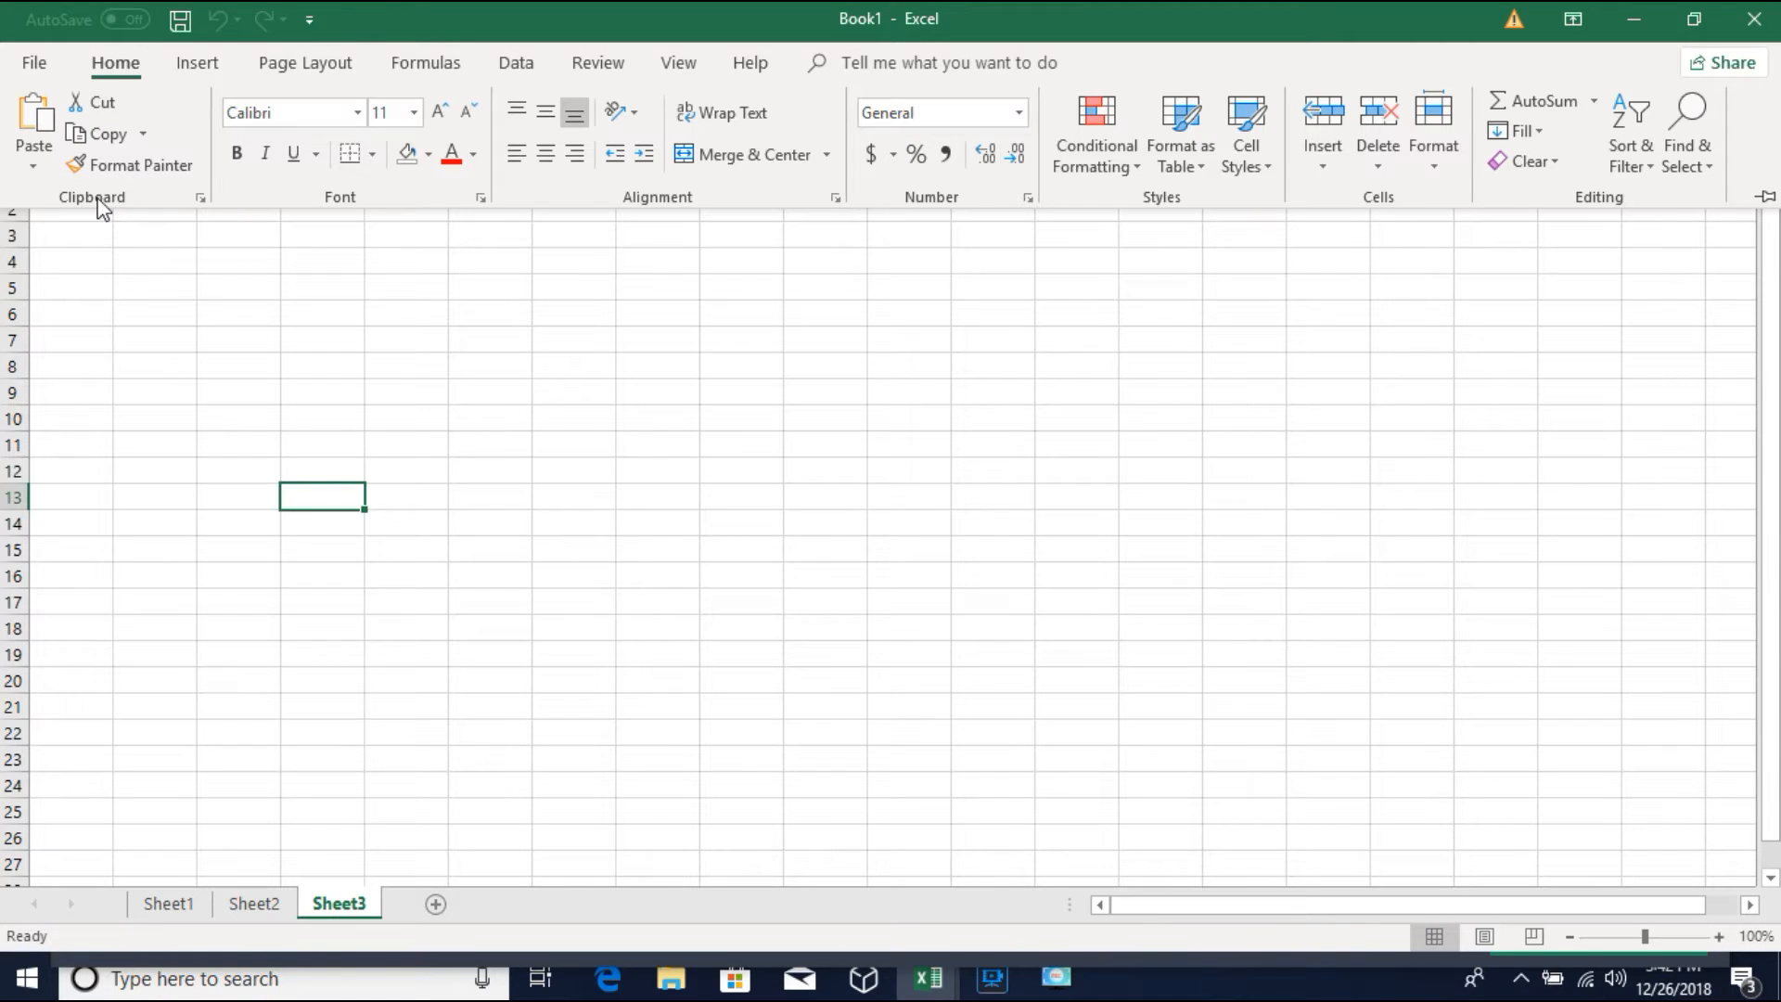
{"action": "left_click", "coordinate": [492, 210]}
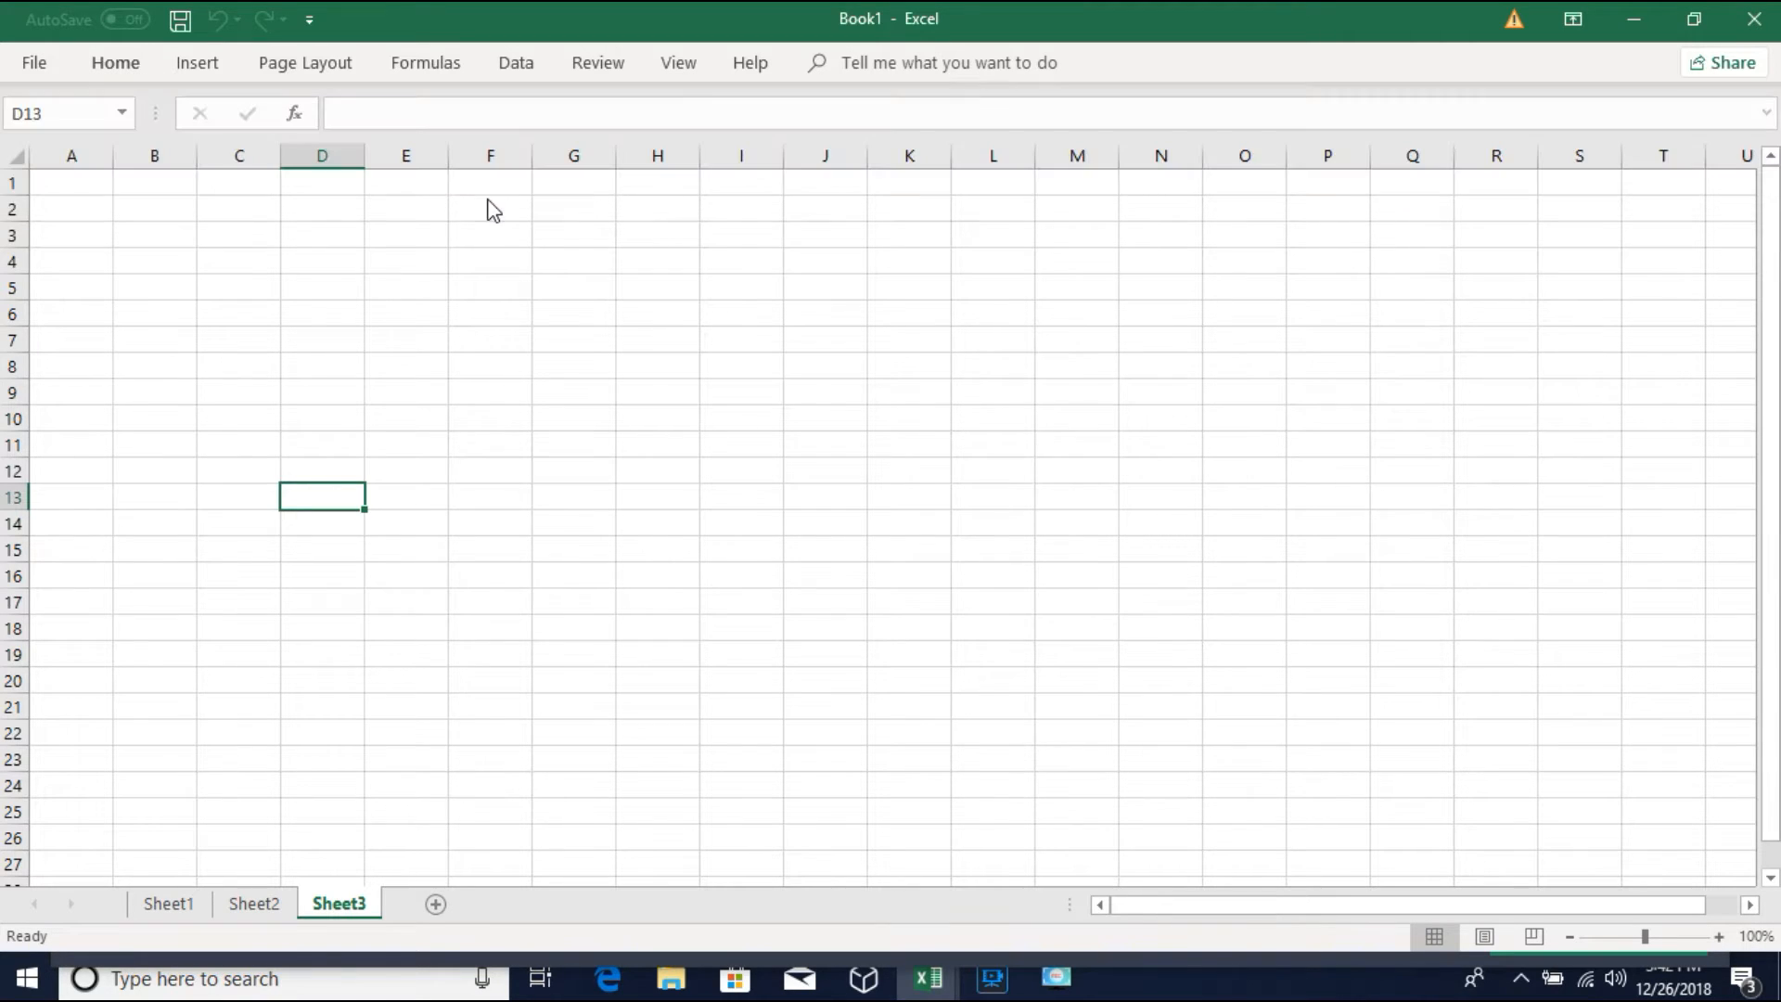
{"action": "key", "text": "ctrl+shift+f"}
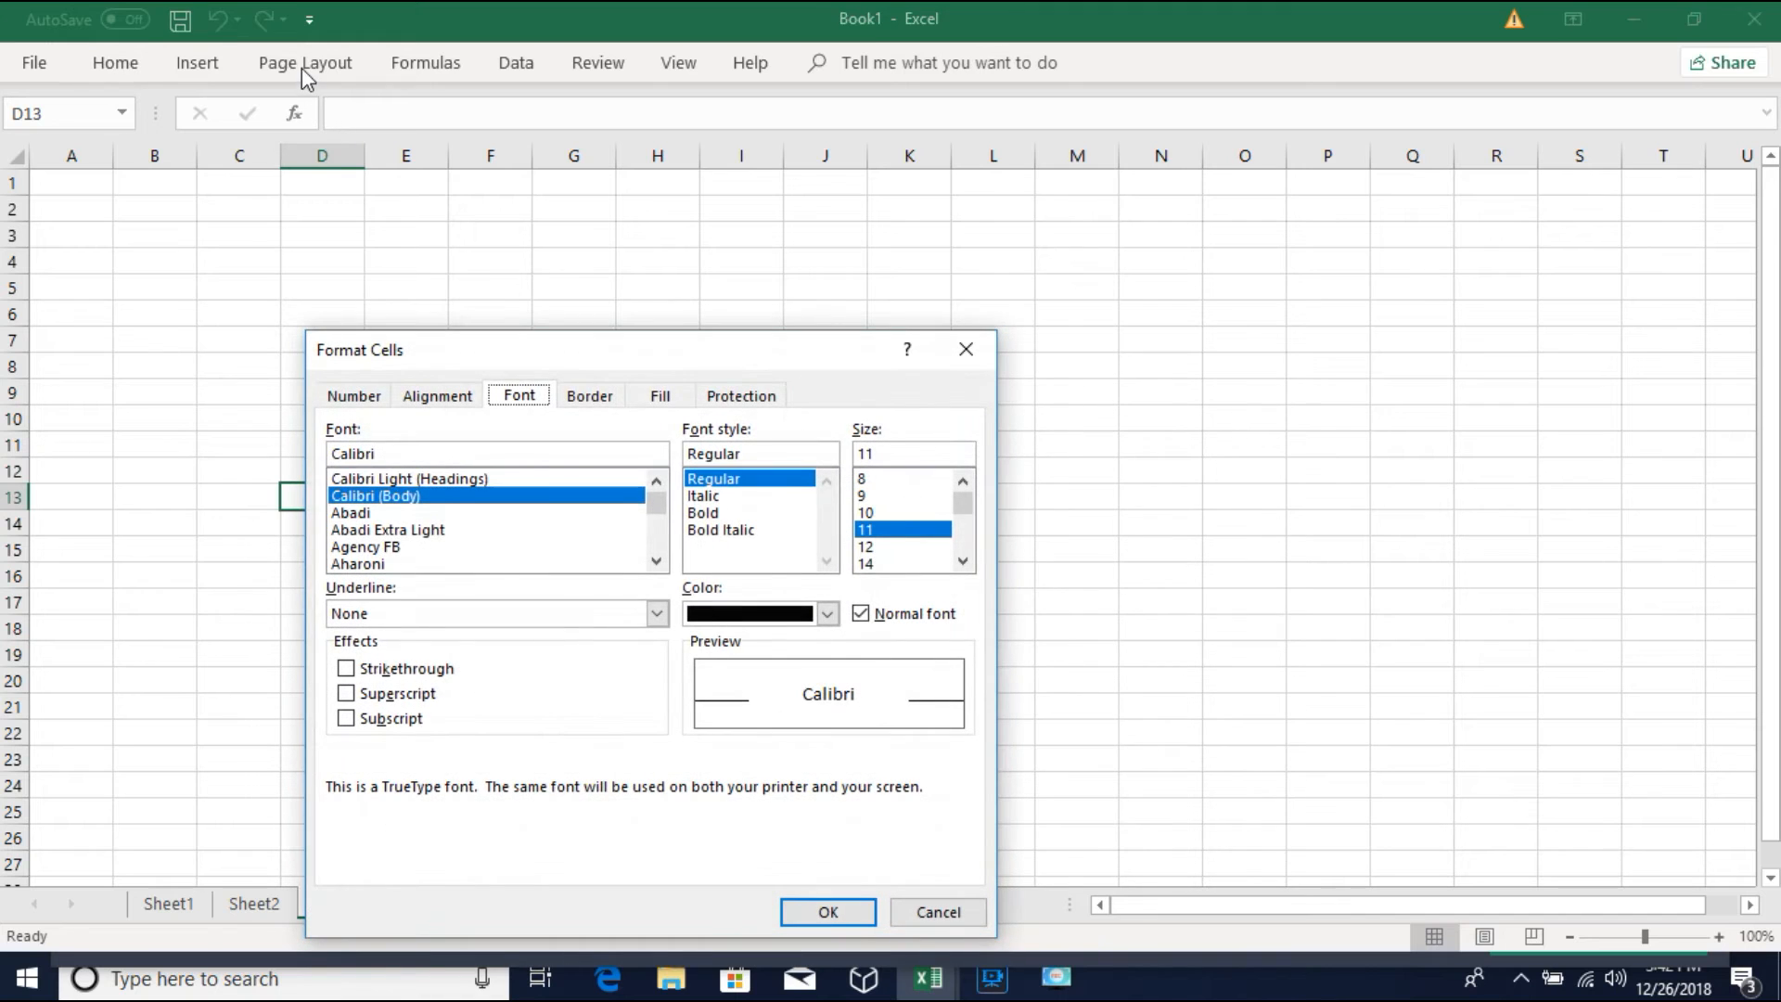
{"action": "left_click", "coordinate": [932, 908]}
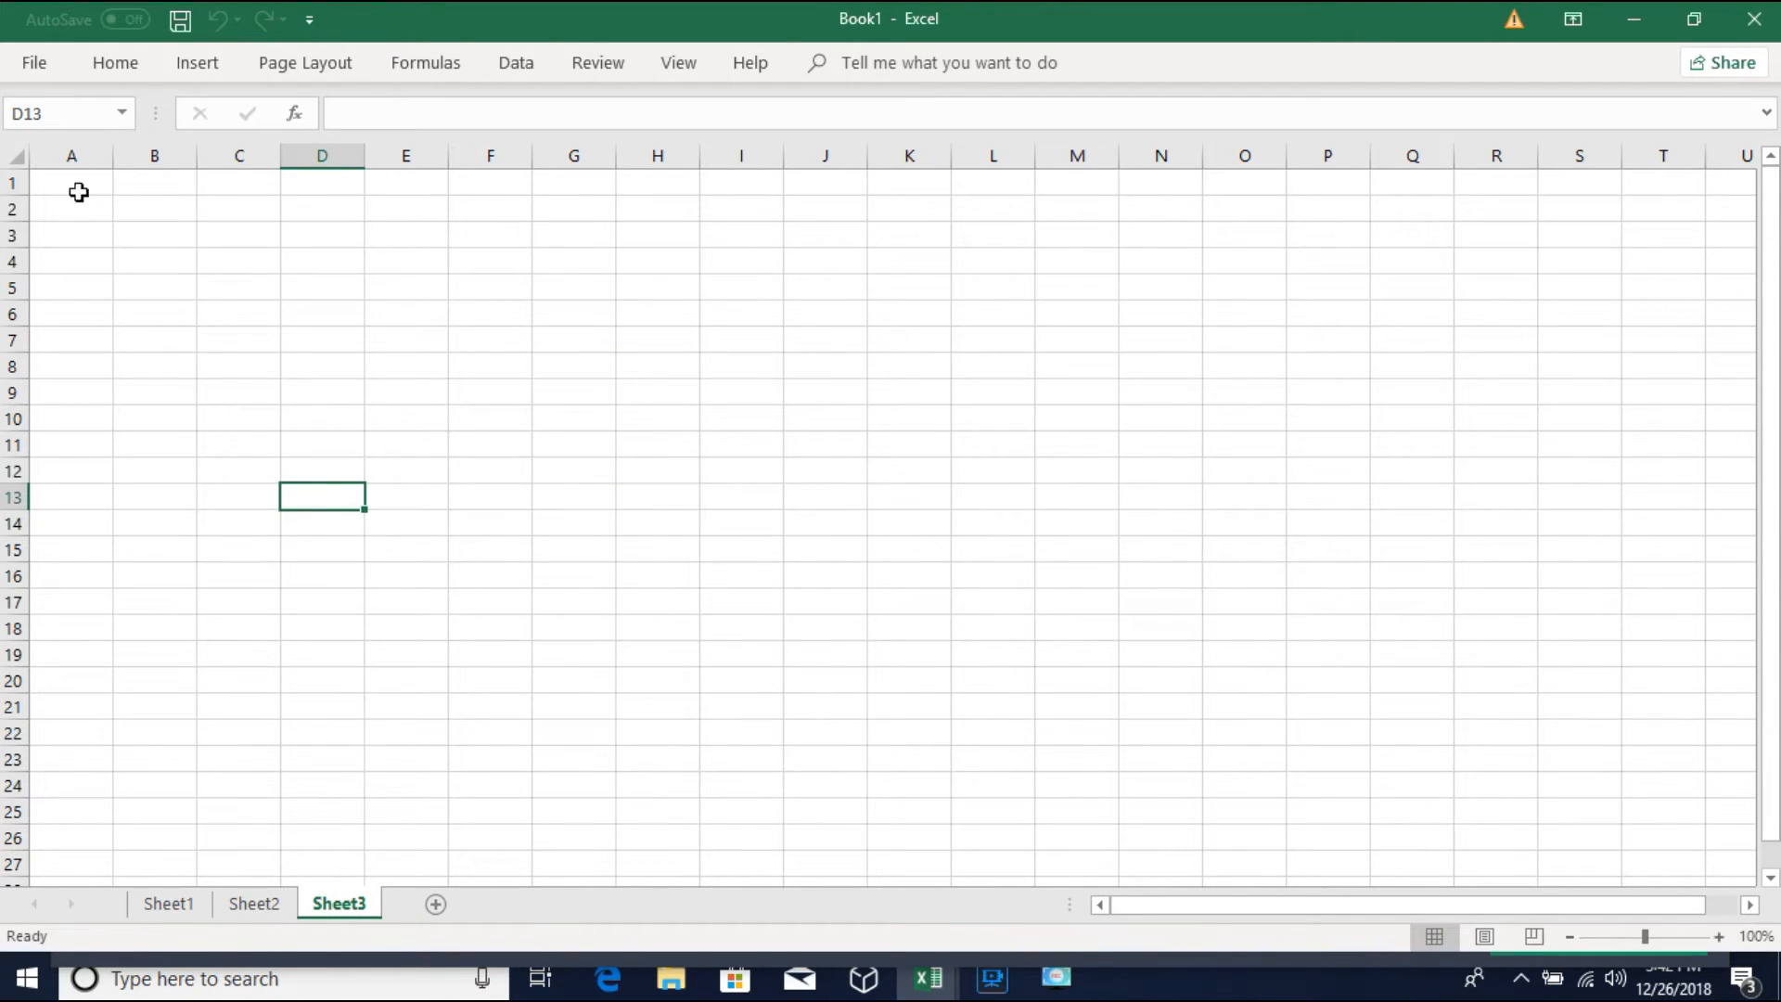
Step: Select column B, row 1, cell D2 and the range E3:J12 on Sheet3, one after another
{"action": "left_click", "coordinate": [159, 154]}
{"action": "left_click", "coordinate": [20, 181]}
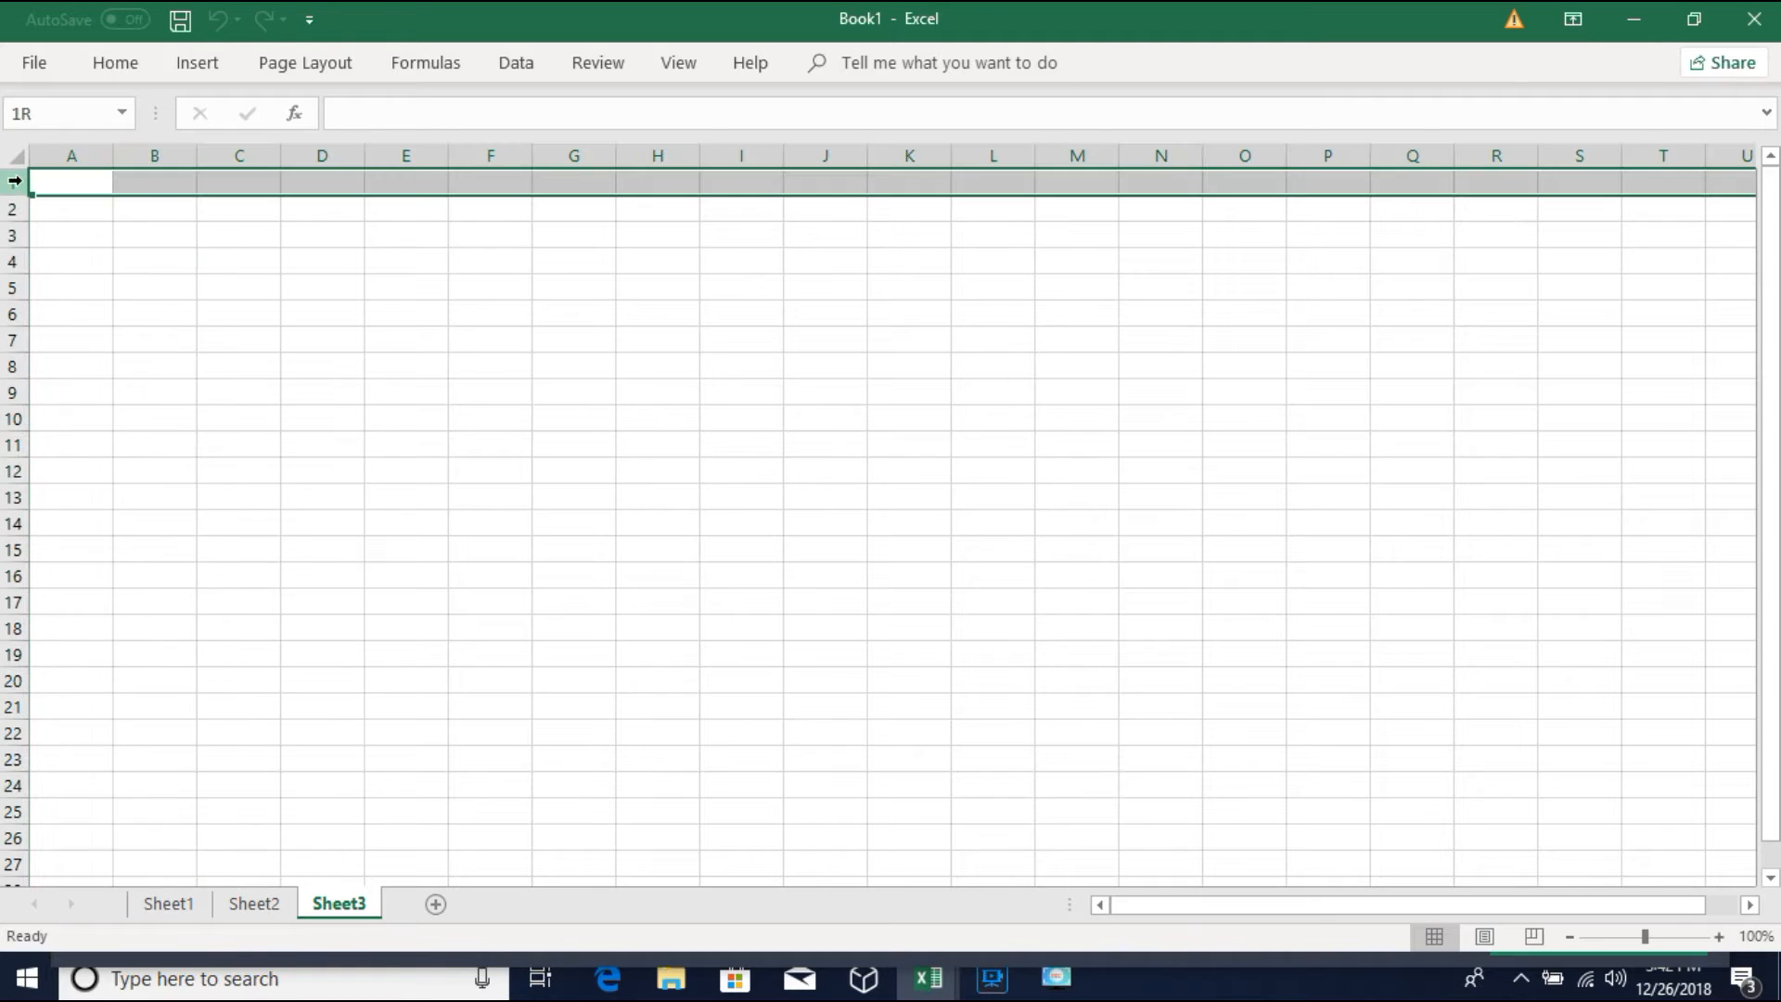
{"action": "left_click", "coordinate": [151, 156]}
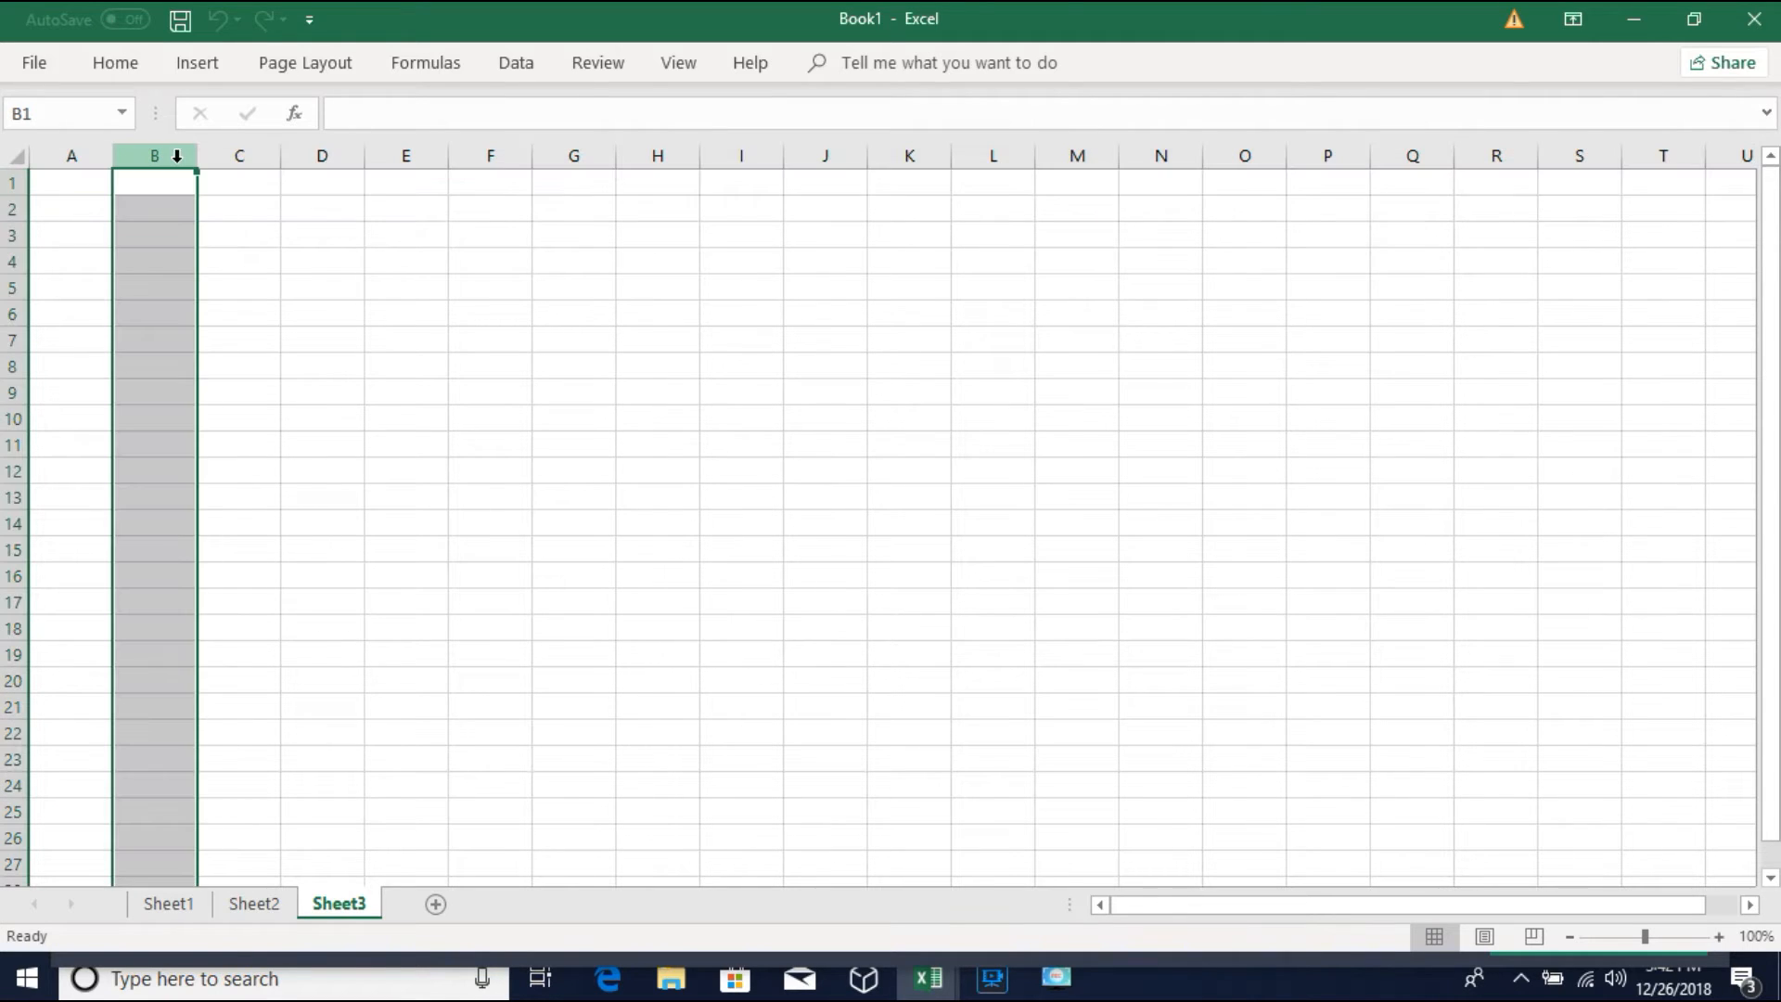
{"action": "left_click_drag", "start_coordinate": [322, 212], "coordinate": [322, 269]}
{"action": "left_click", "coordinate": [323, 221]}
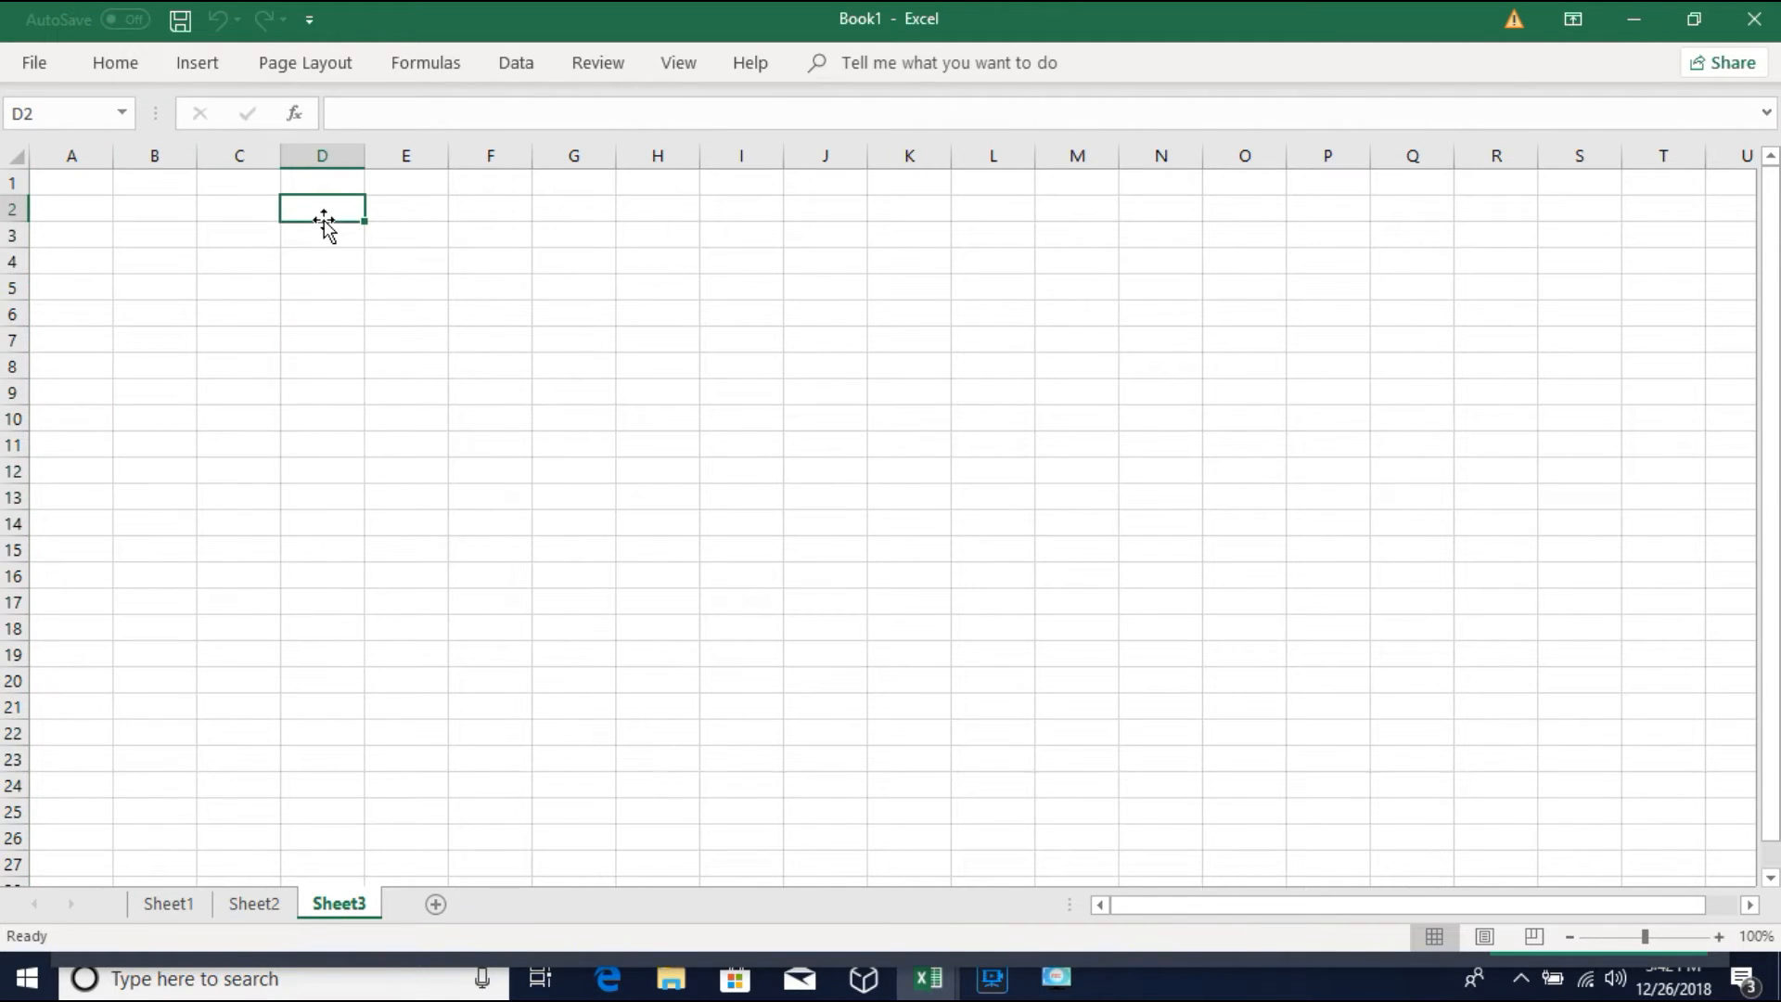
{"action": "left_click_drag", "start_coordinate": [442, 235], "coordinate": [857, 464]}
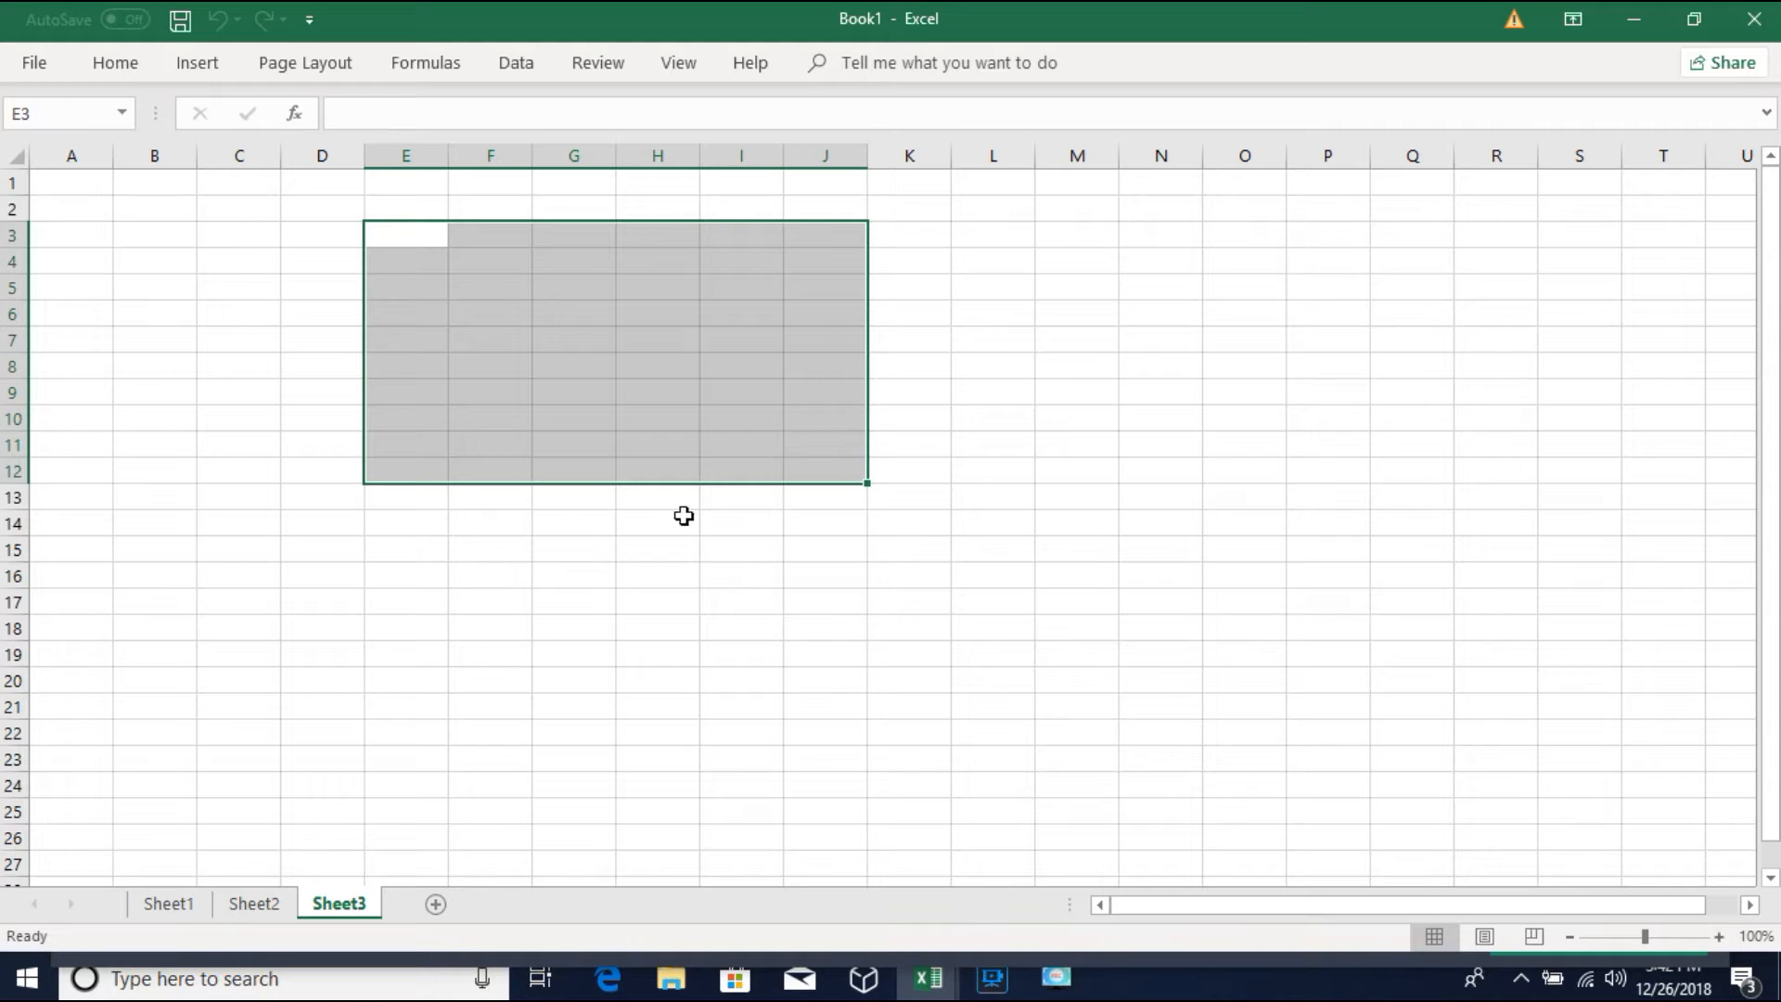
Step: View Sheet1 and Sheet2, return to Sheet3 and select cell G15
{"action": "left_click", "coordinate": [169, 904]}
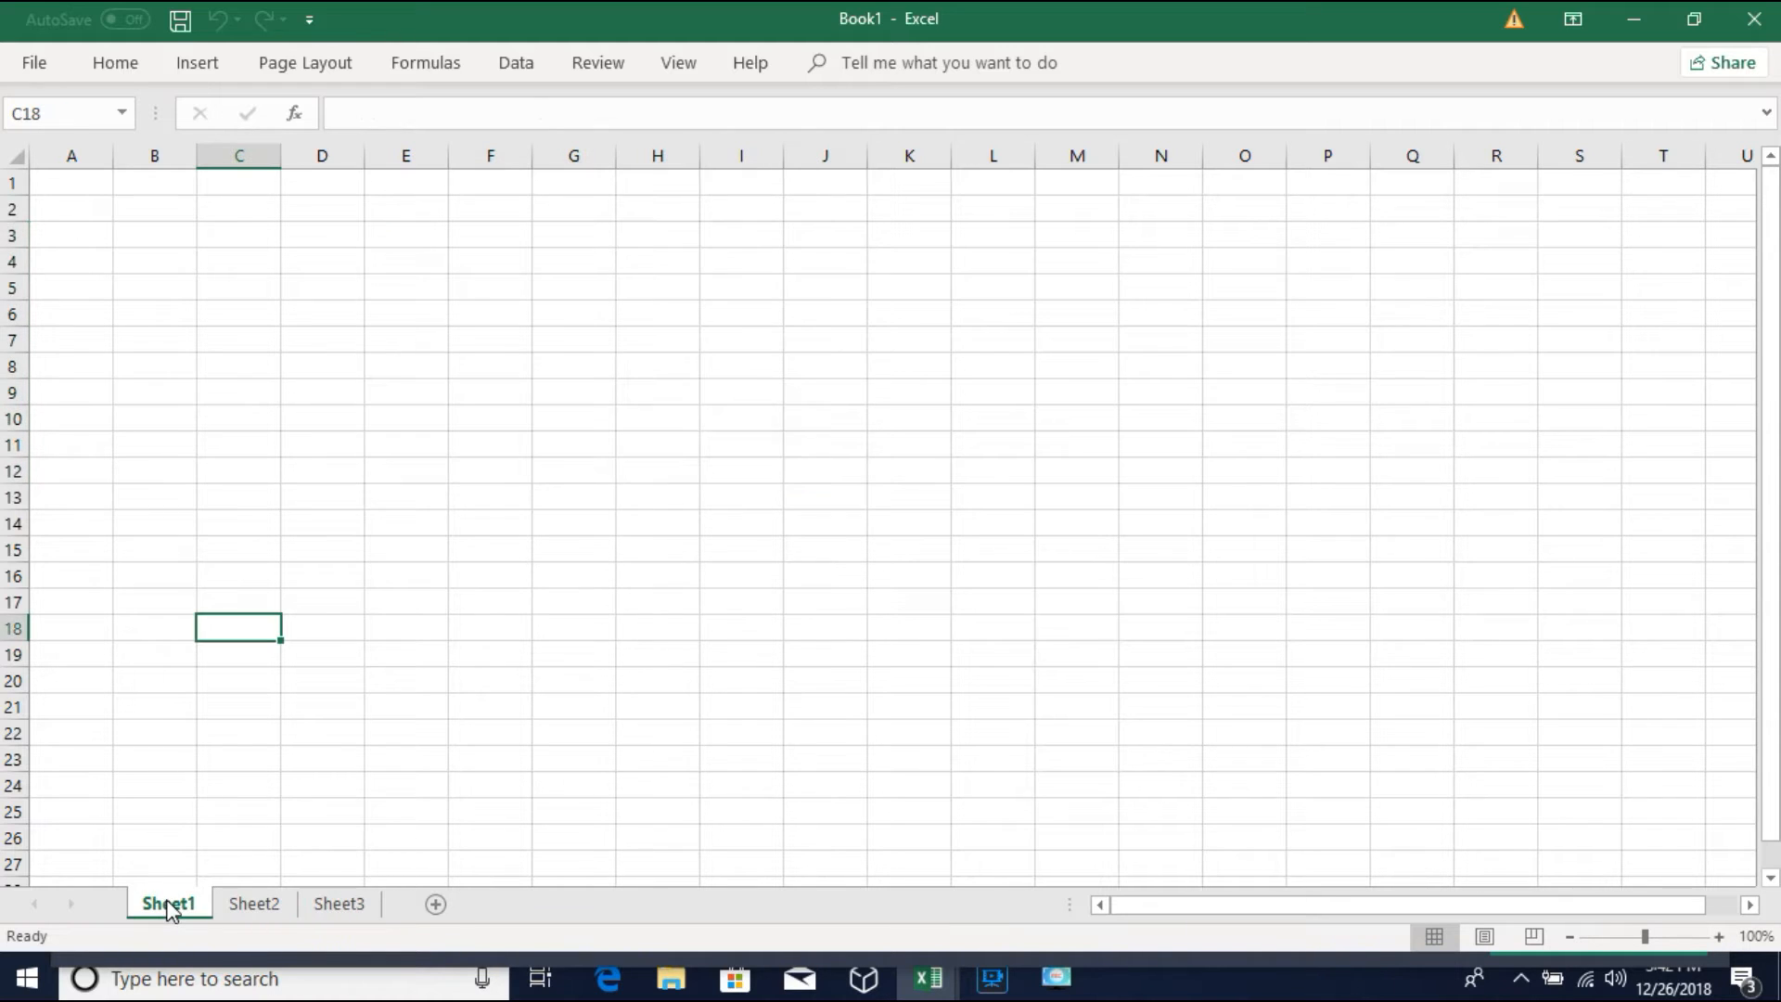
{"action": "left_click", "coordinate": [248, 905]}
{"action": "left_click", "coordinate": [352, 906]}
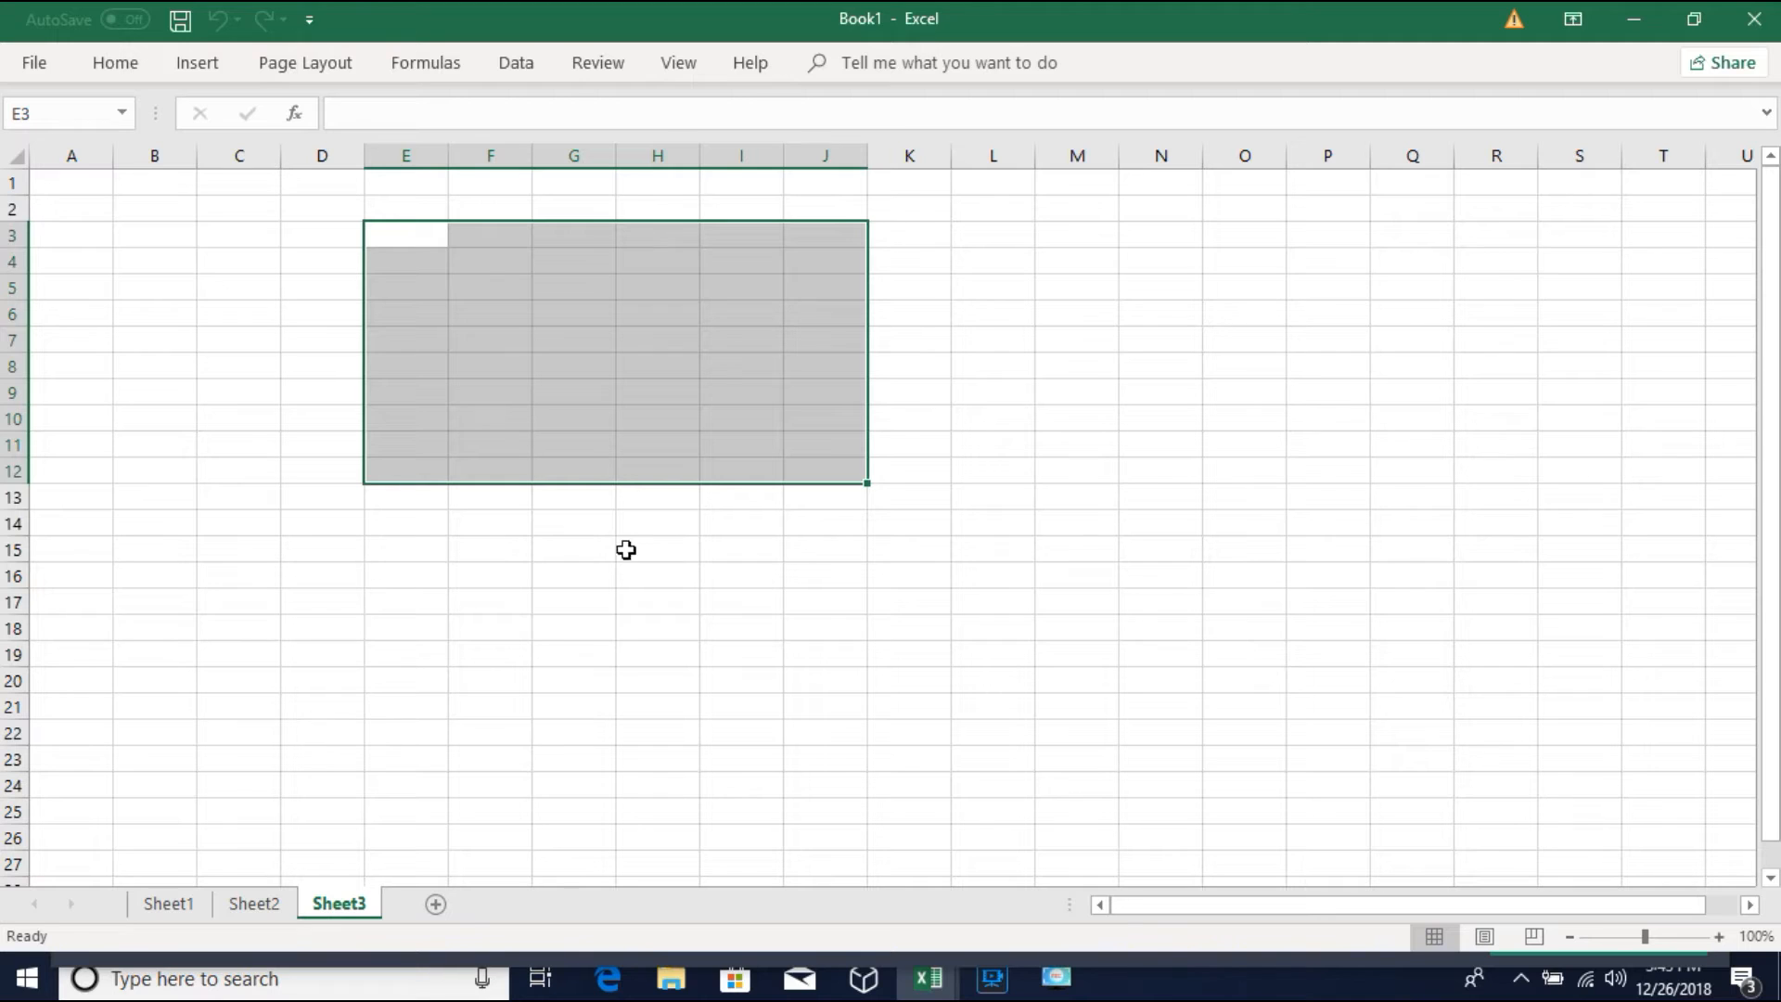
{"action": "left_click", "coordinate": [591, 555]}
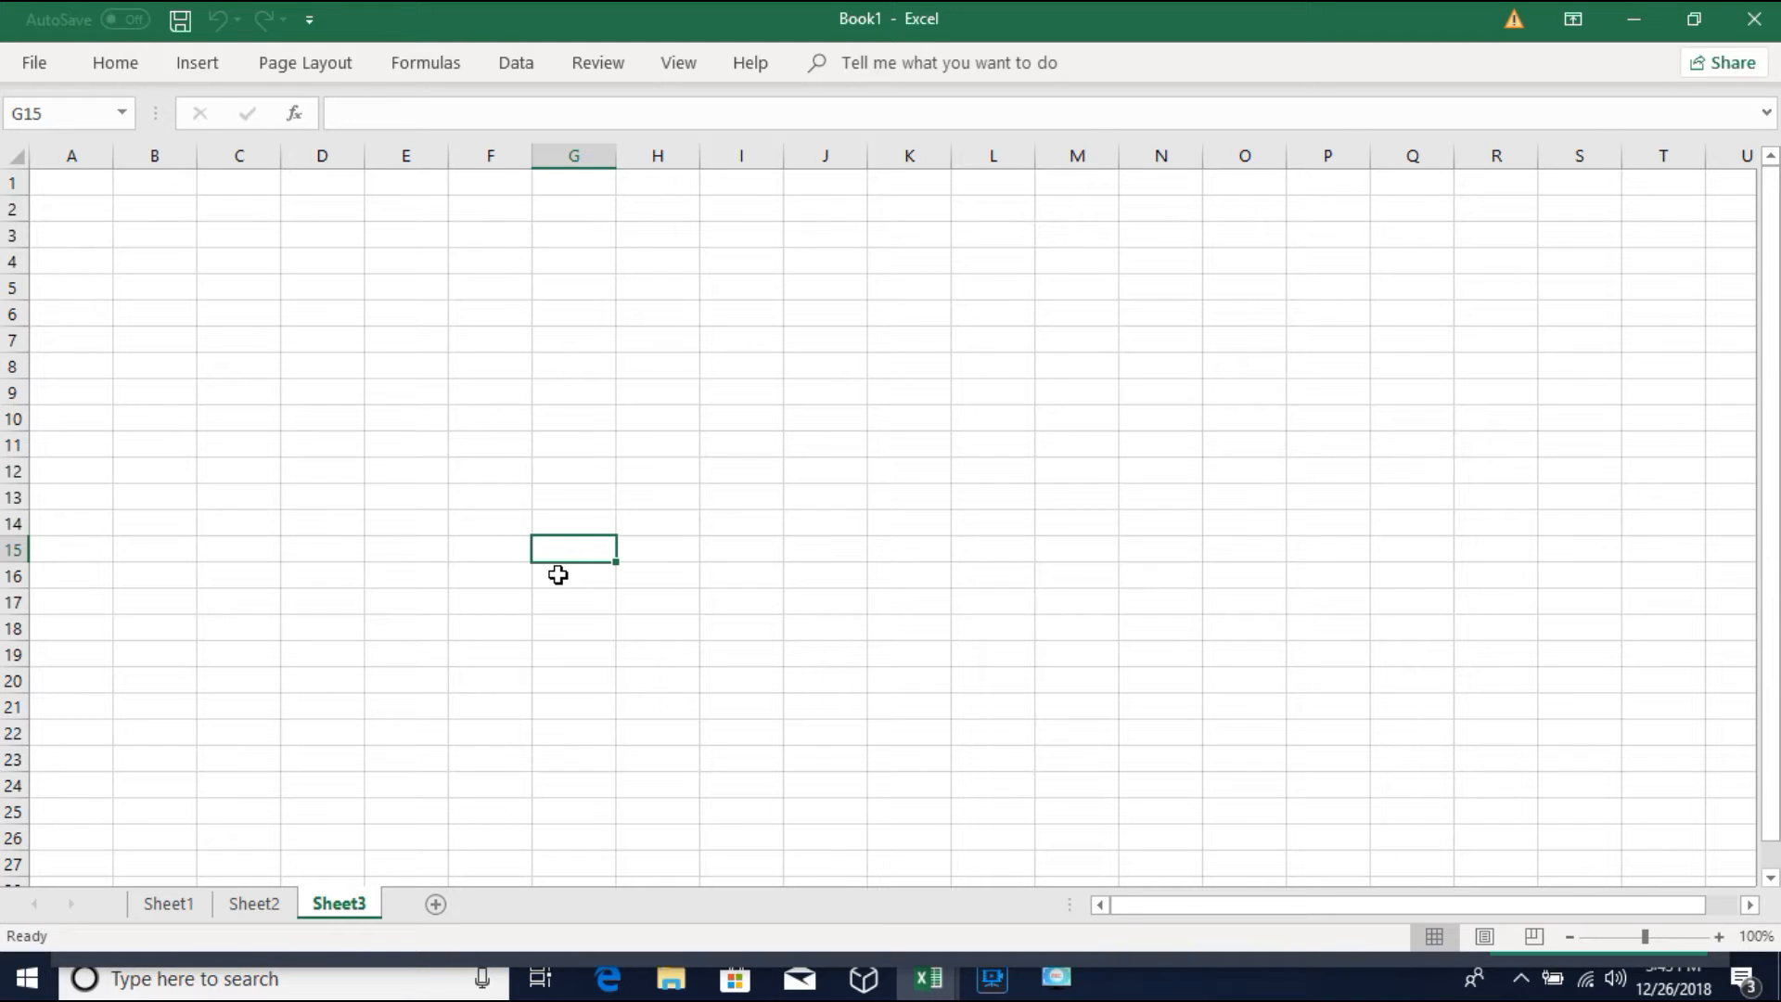
{"action": "right_click", "coordinate": [537, 489]}
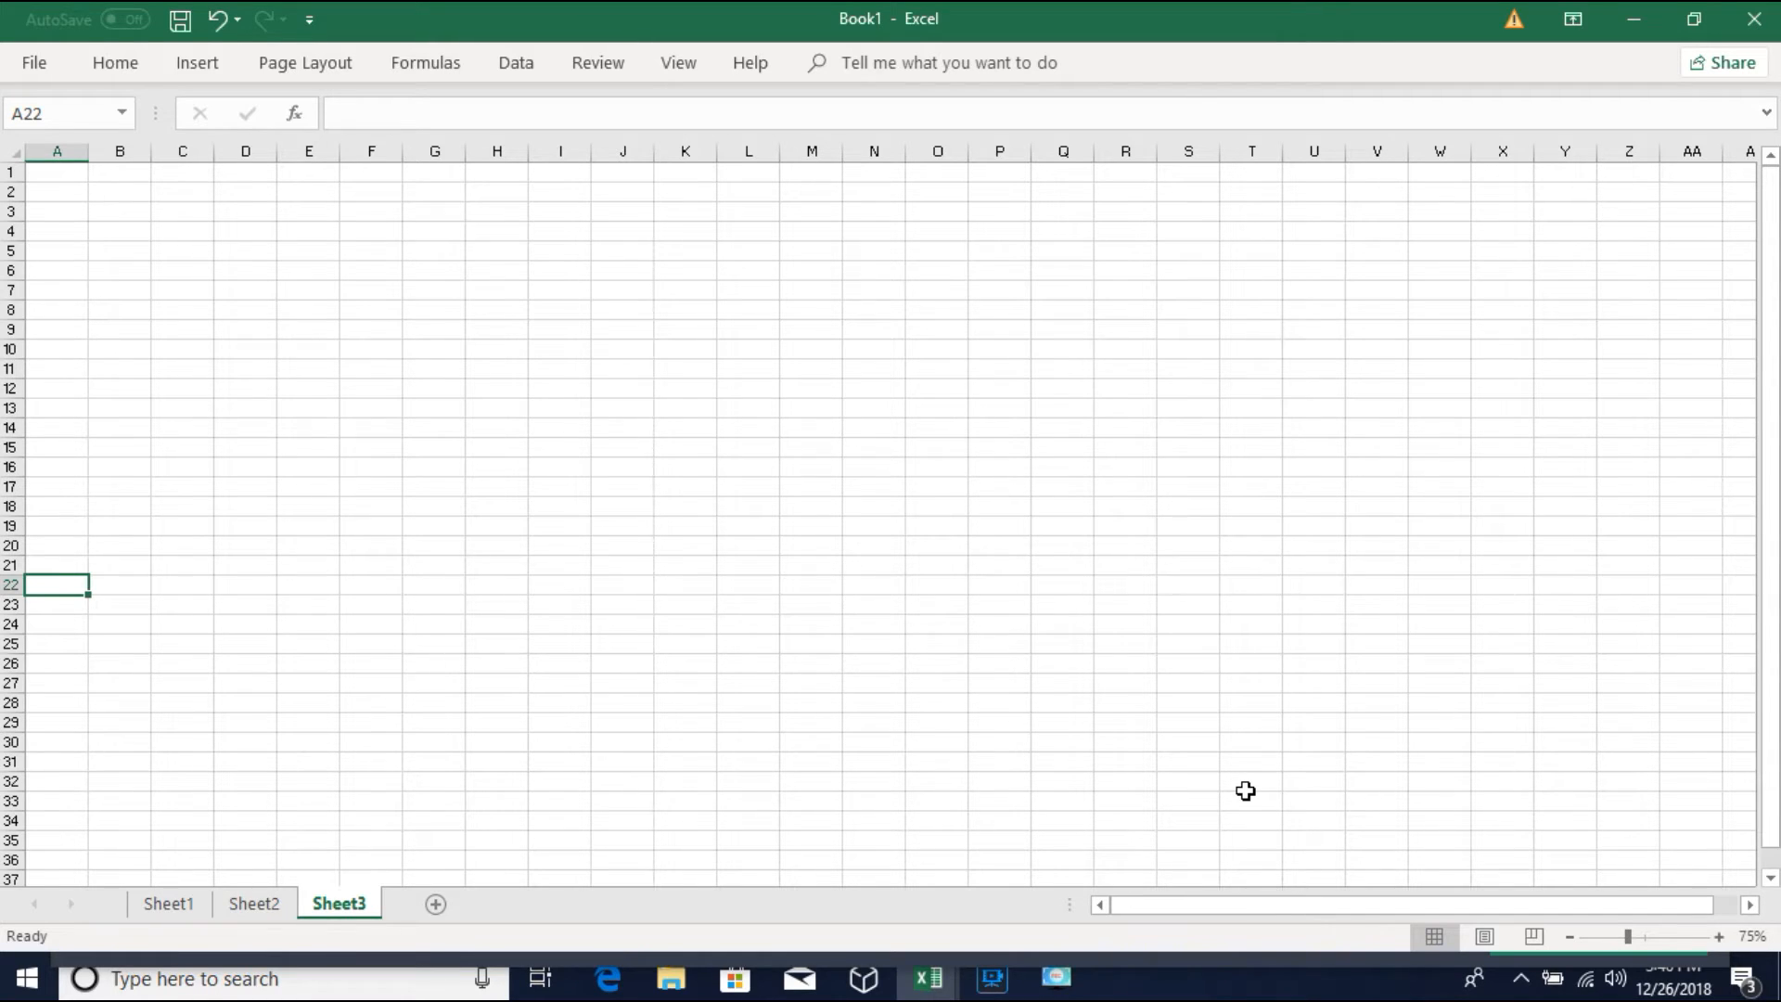
Step: Magnify the Sheet3 view up to 316% and reduce the magnification a little
{"action": "left_click", "coordinate": [1665, 935]}
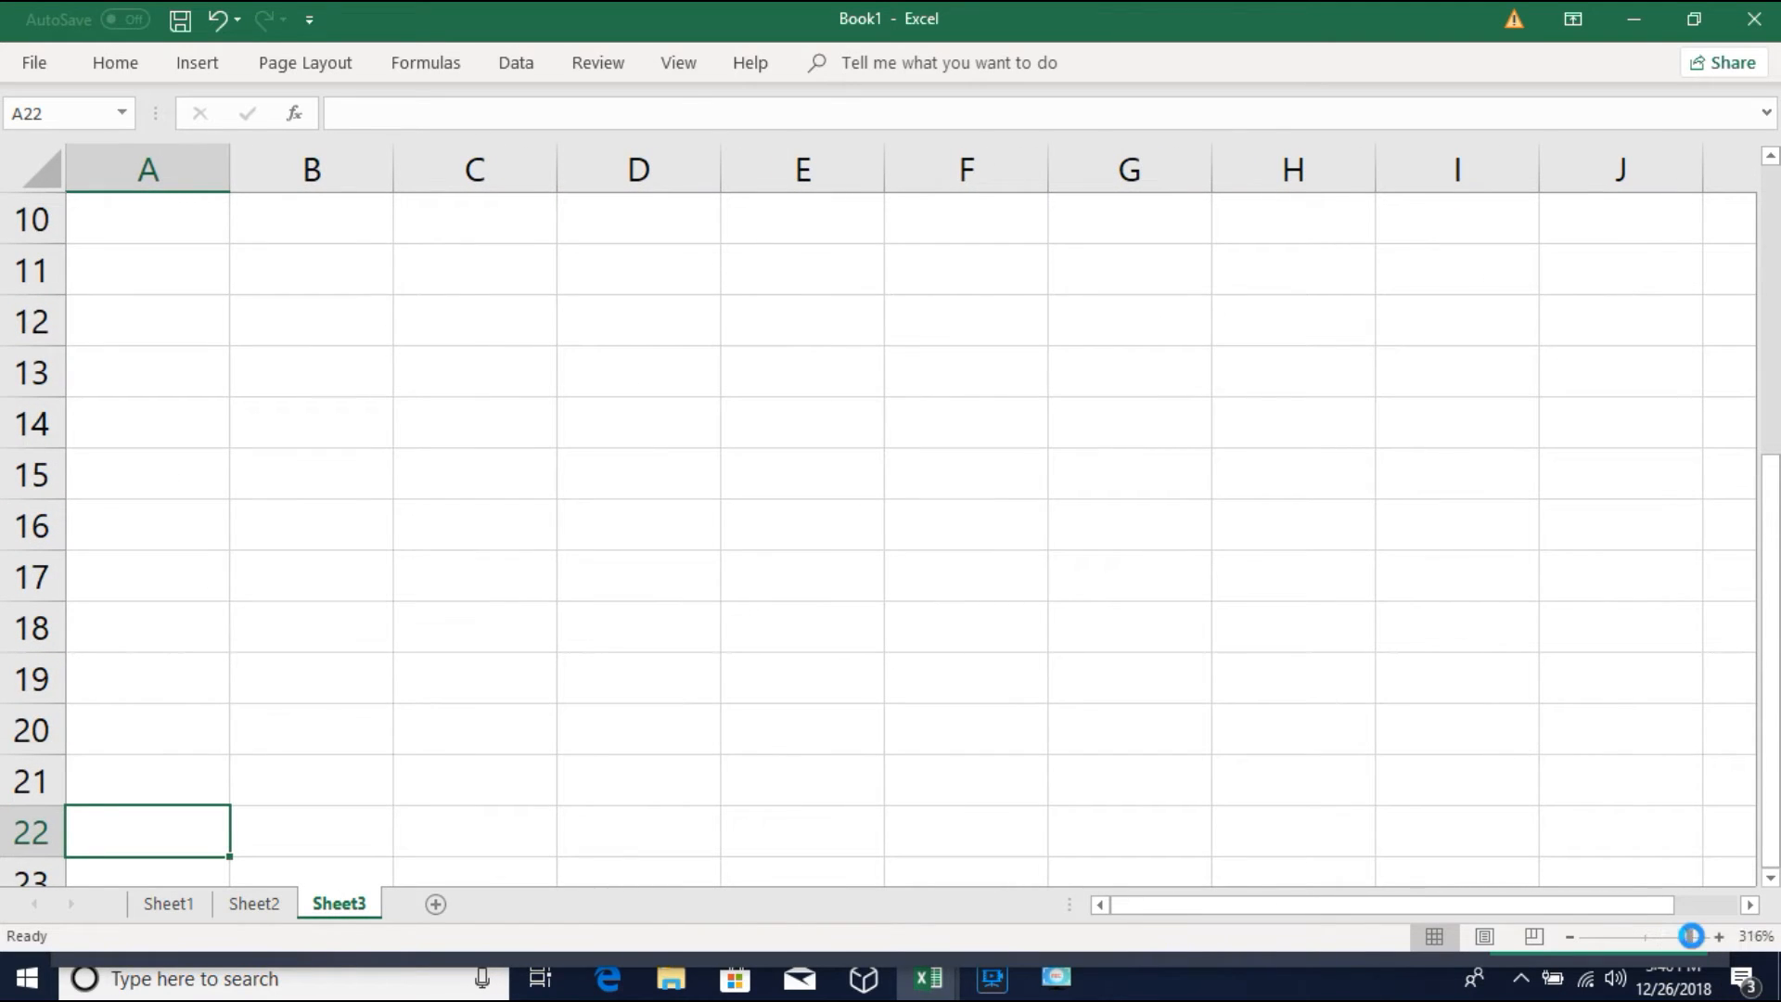
{"action": "left_click", "coordinate": [1691, 936]}
{"action": "left_click_drag", "start_coordinate": [1689, 937], "coordinate": [1675, 937]}
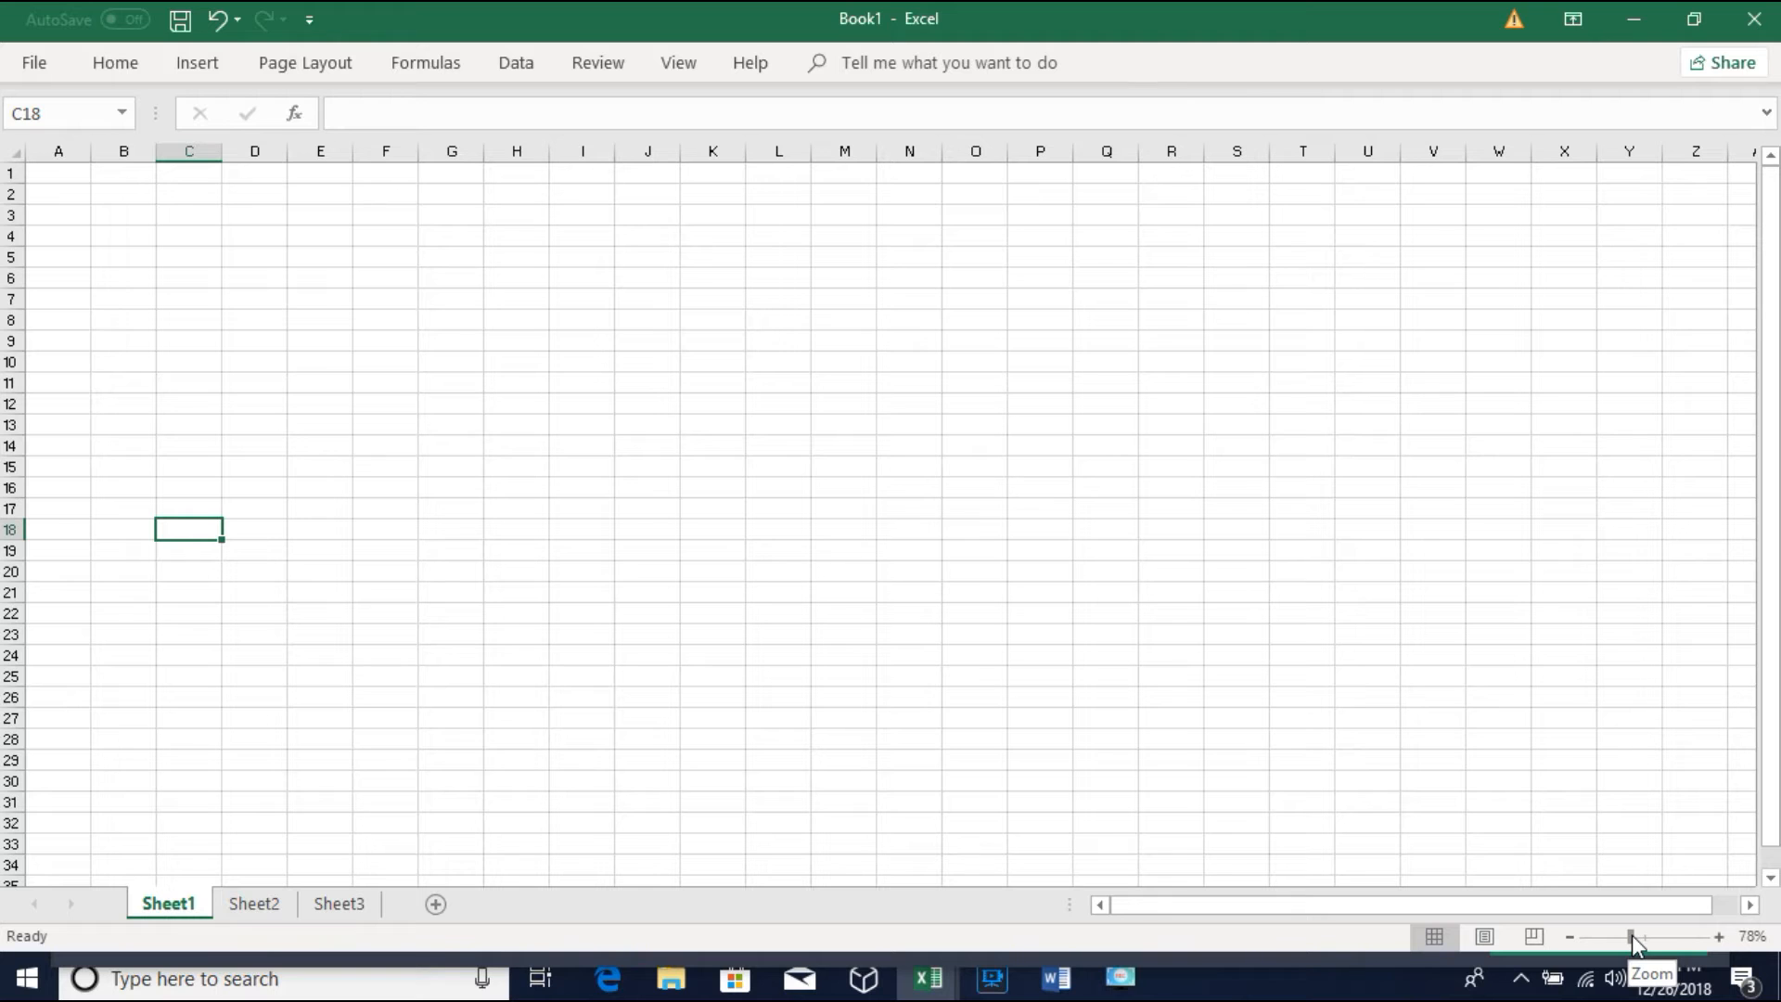
Step: Set the zoom of Sheet1 to 196% and bring row 1 back into view
{"action": "left_click_drag", "start_coordinate": [1632, 935], "coordinate": [1660, 937]}
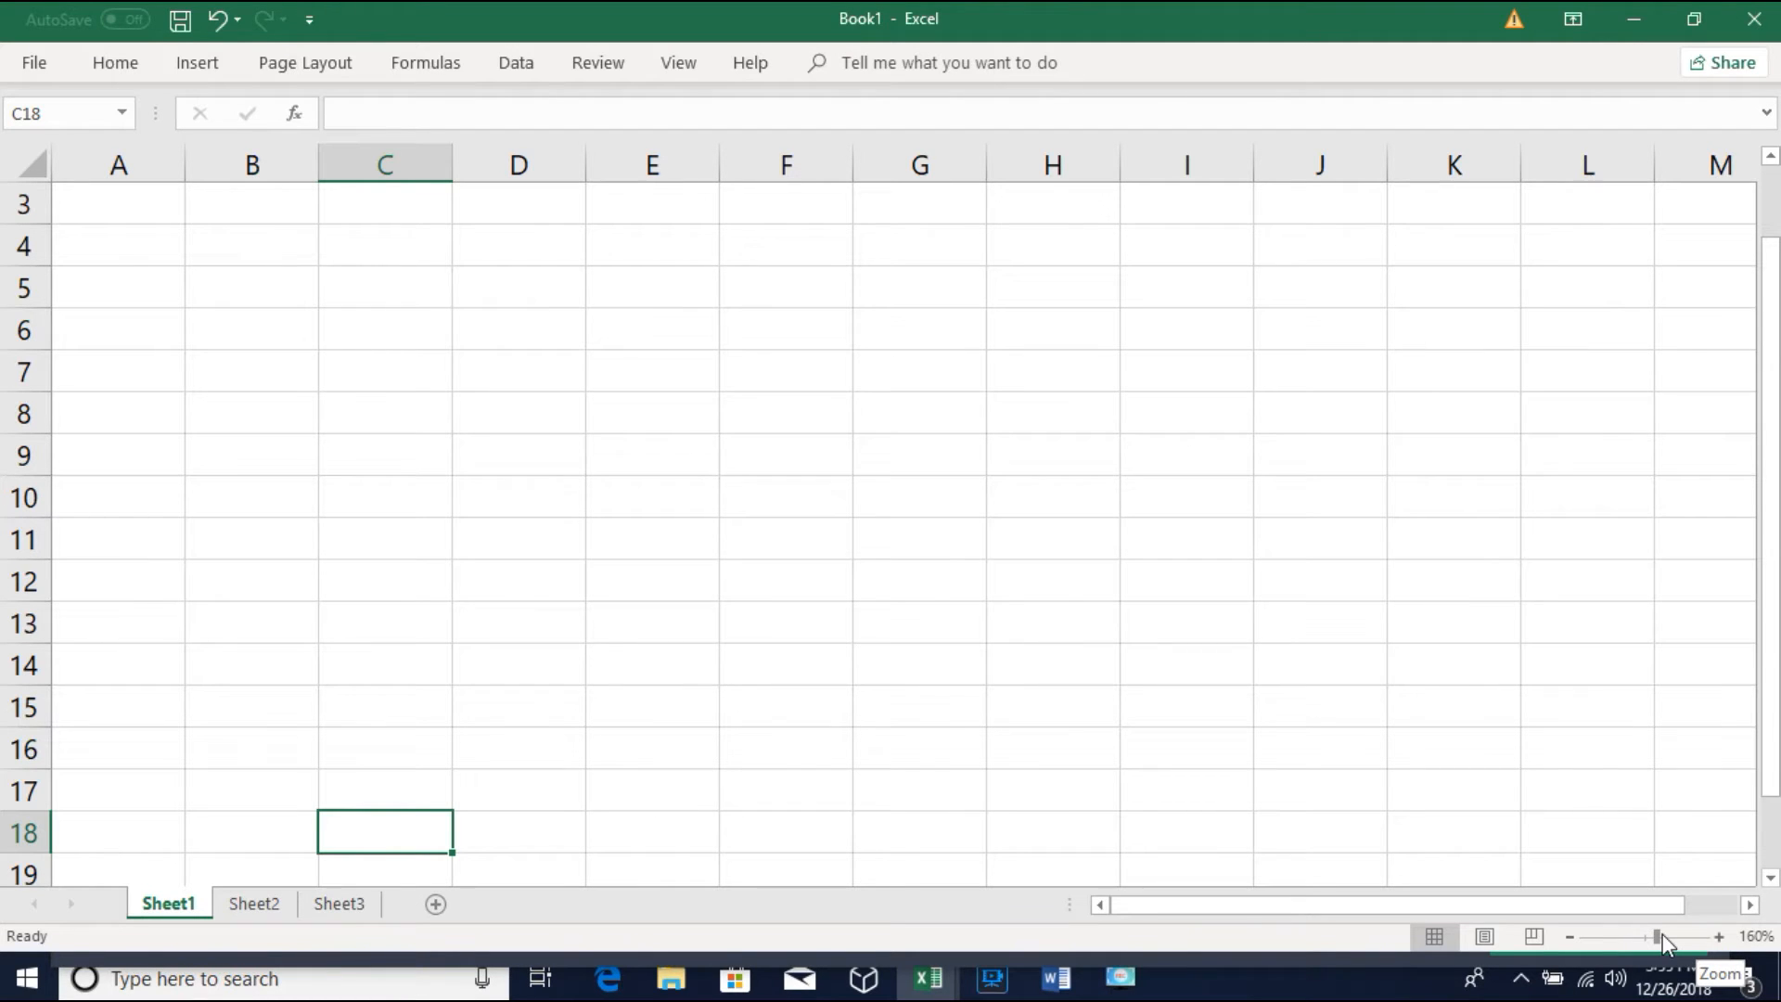
{"action": "mouse_move", "coordinate": [1660, 938]}
{"action": "left_mouse_down"}
{"action": "mouse_move", "coordinate": [1627, 939]}
{"action": "mouse_move", "coordinate": [1666, 935]}
{"action": "left_mouse_up"}
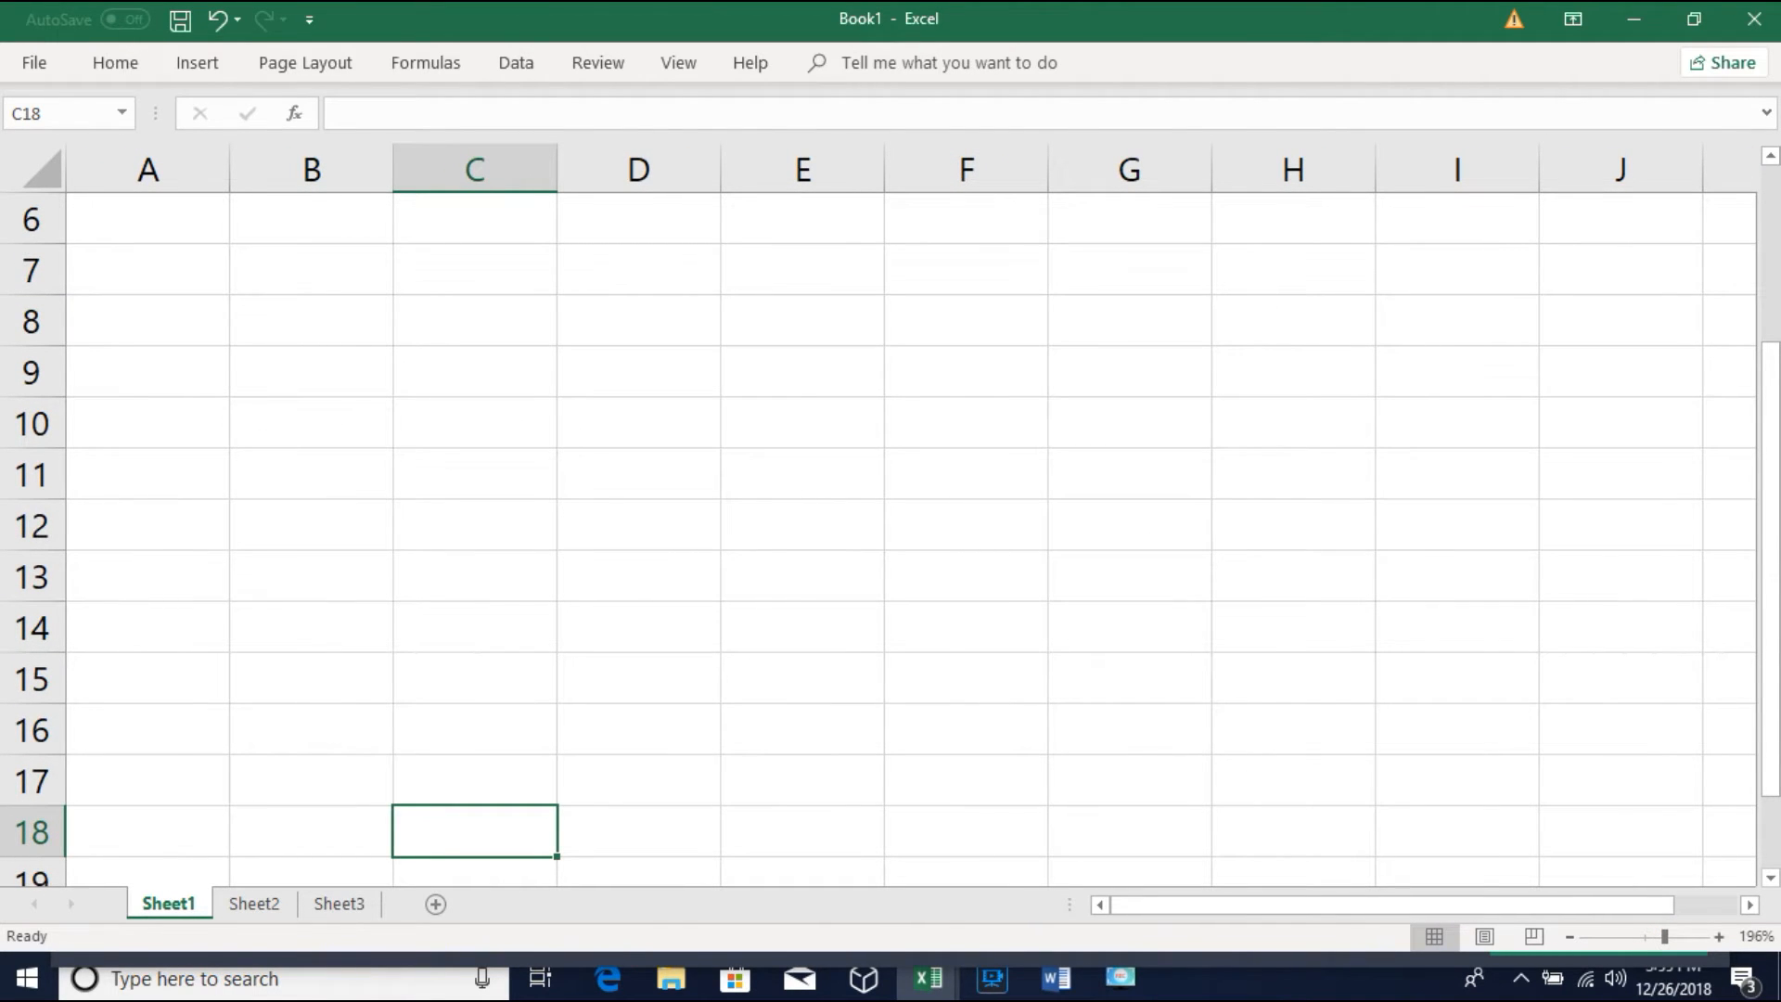
{"action": "left_click", "coordinate": [1767, 333]}
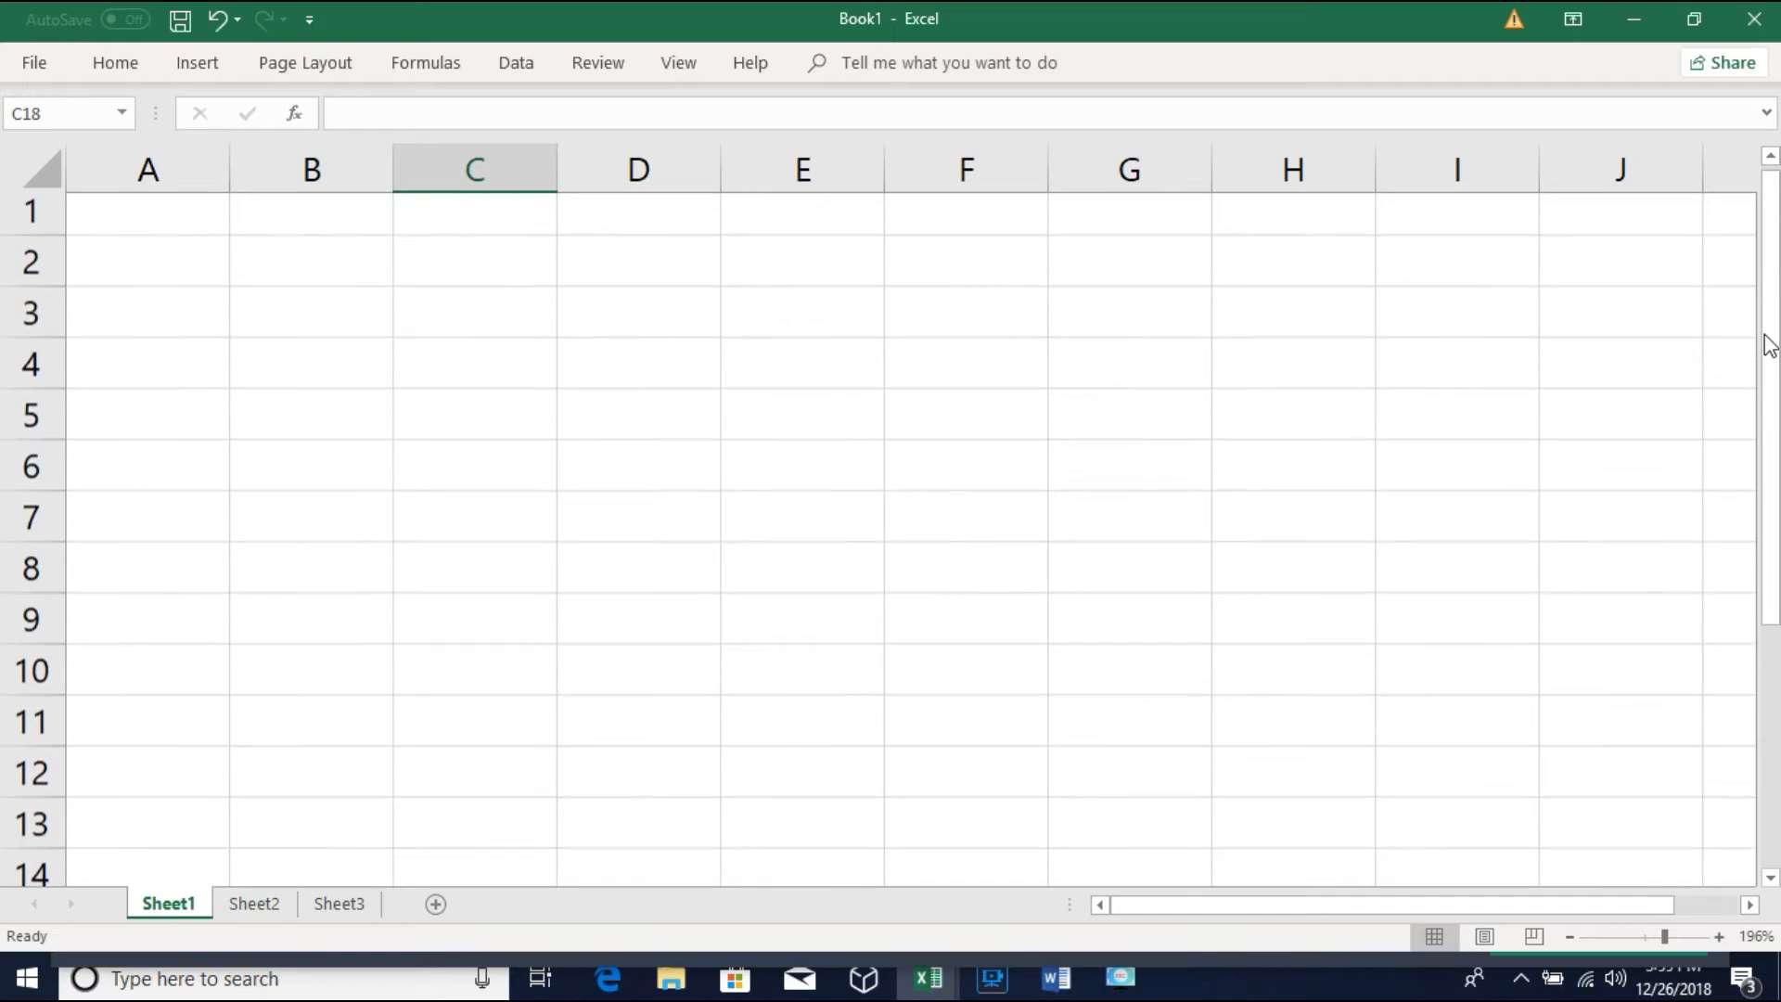
{"action": "left_click", "coordinate": [1774, 654]}
{"action": "left_click", "coordinate": [1775, 209]}
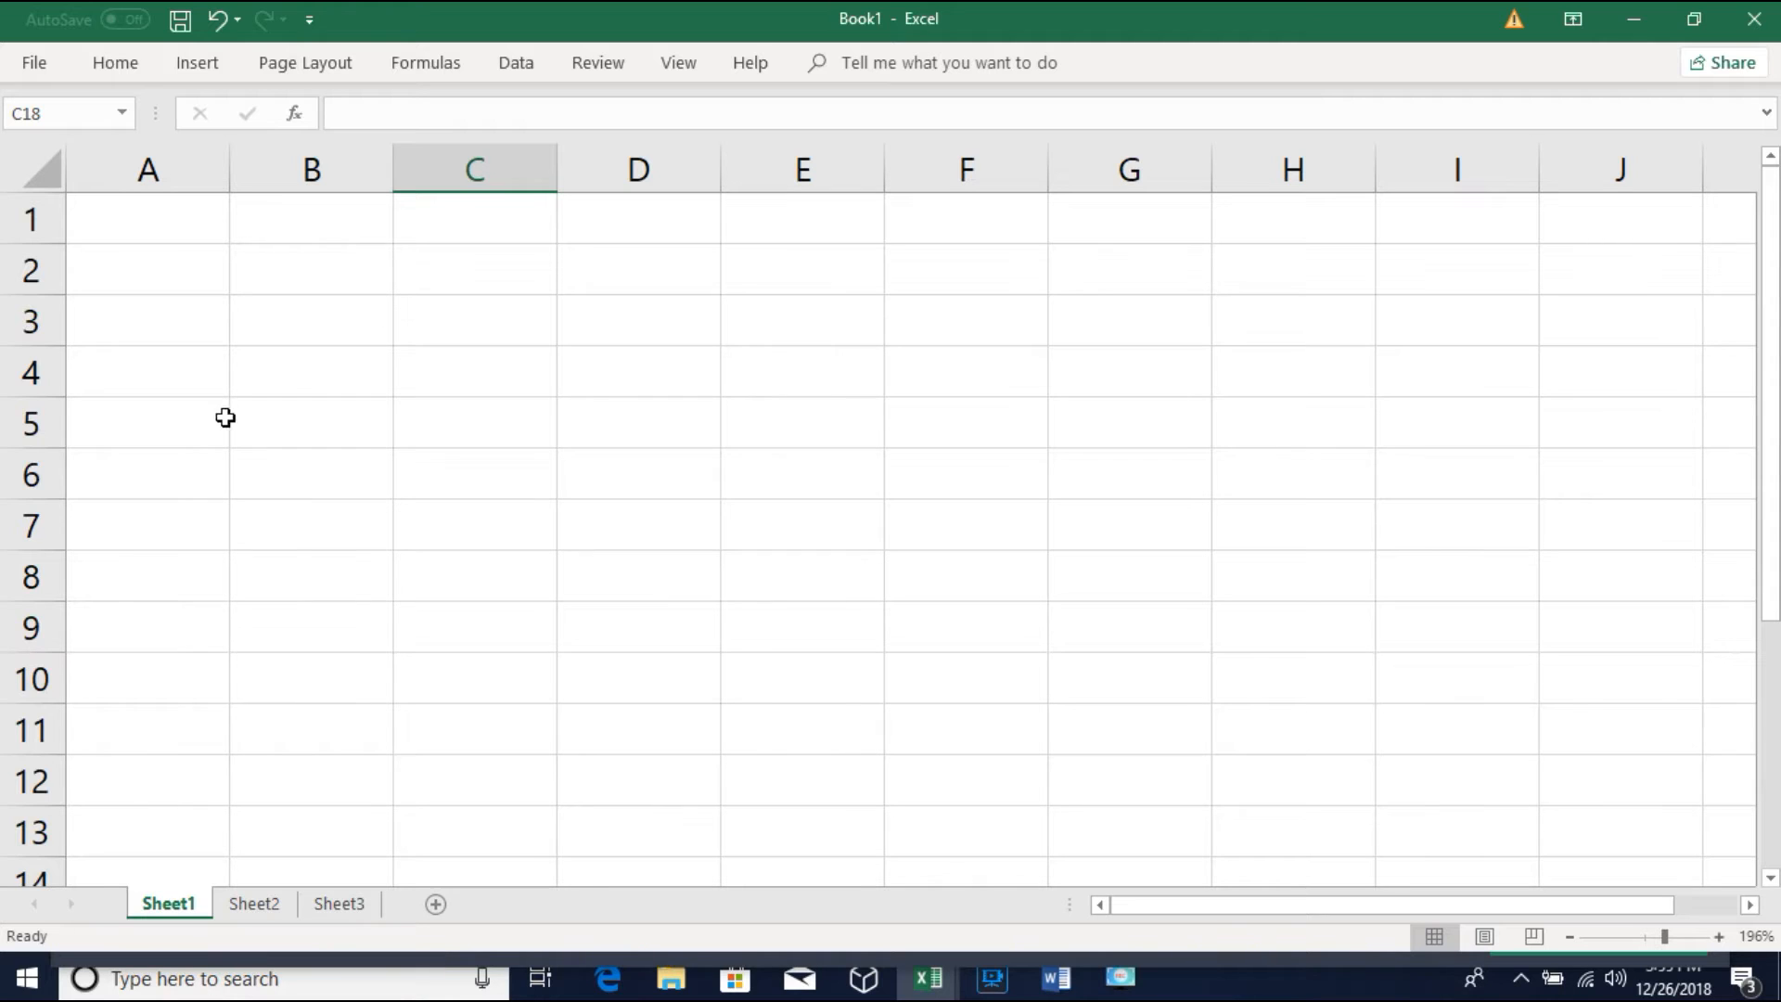
Step: Enter the title "DVD Collections" in cell A1 of Sheet1
{"action": "left_click", "coordinate": [194, 227]}
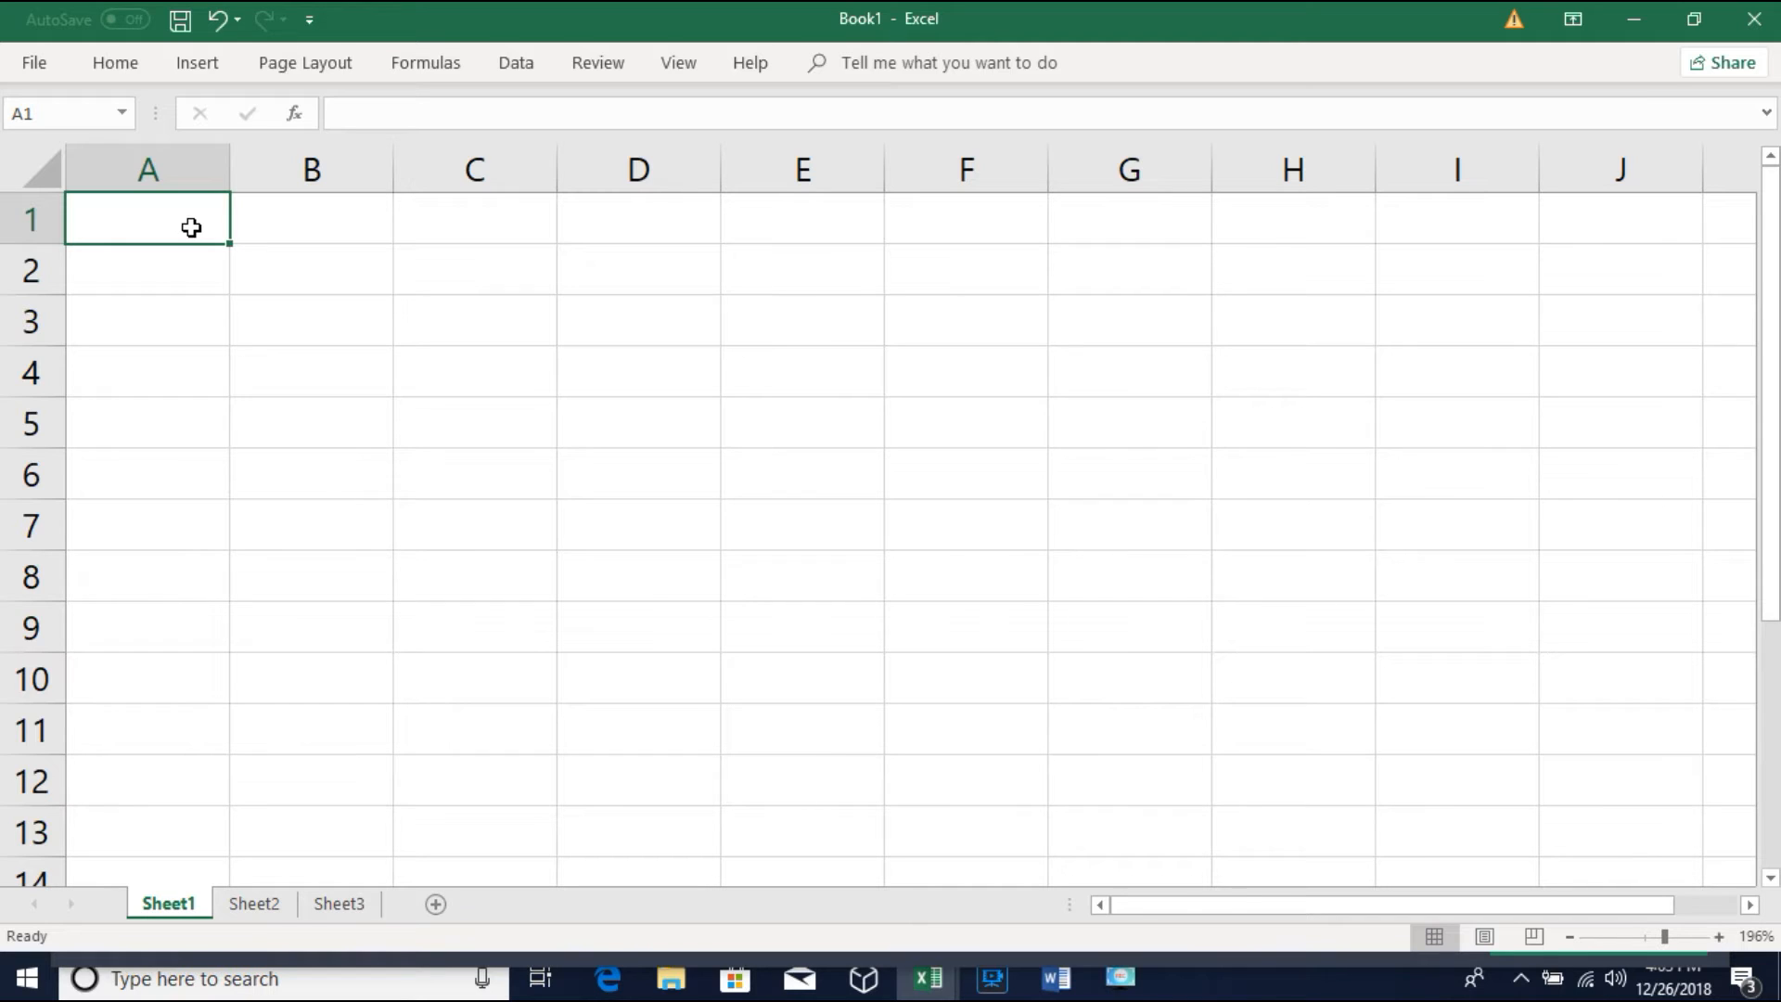
{"action": "type", "text": "DVD"}
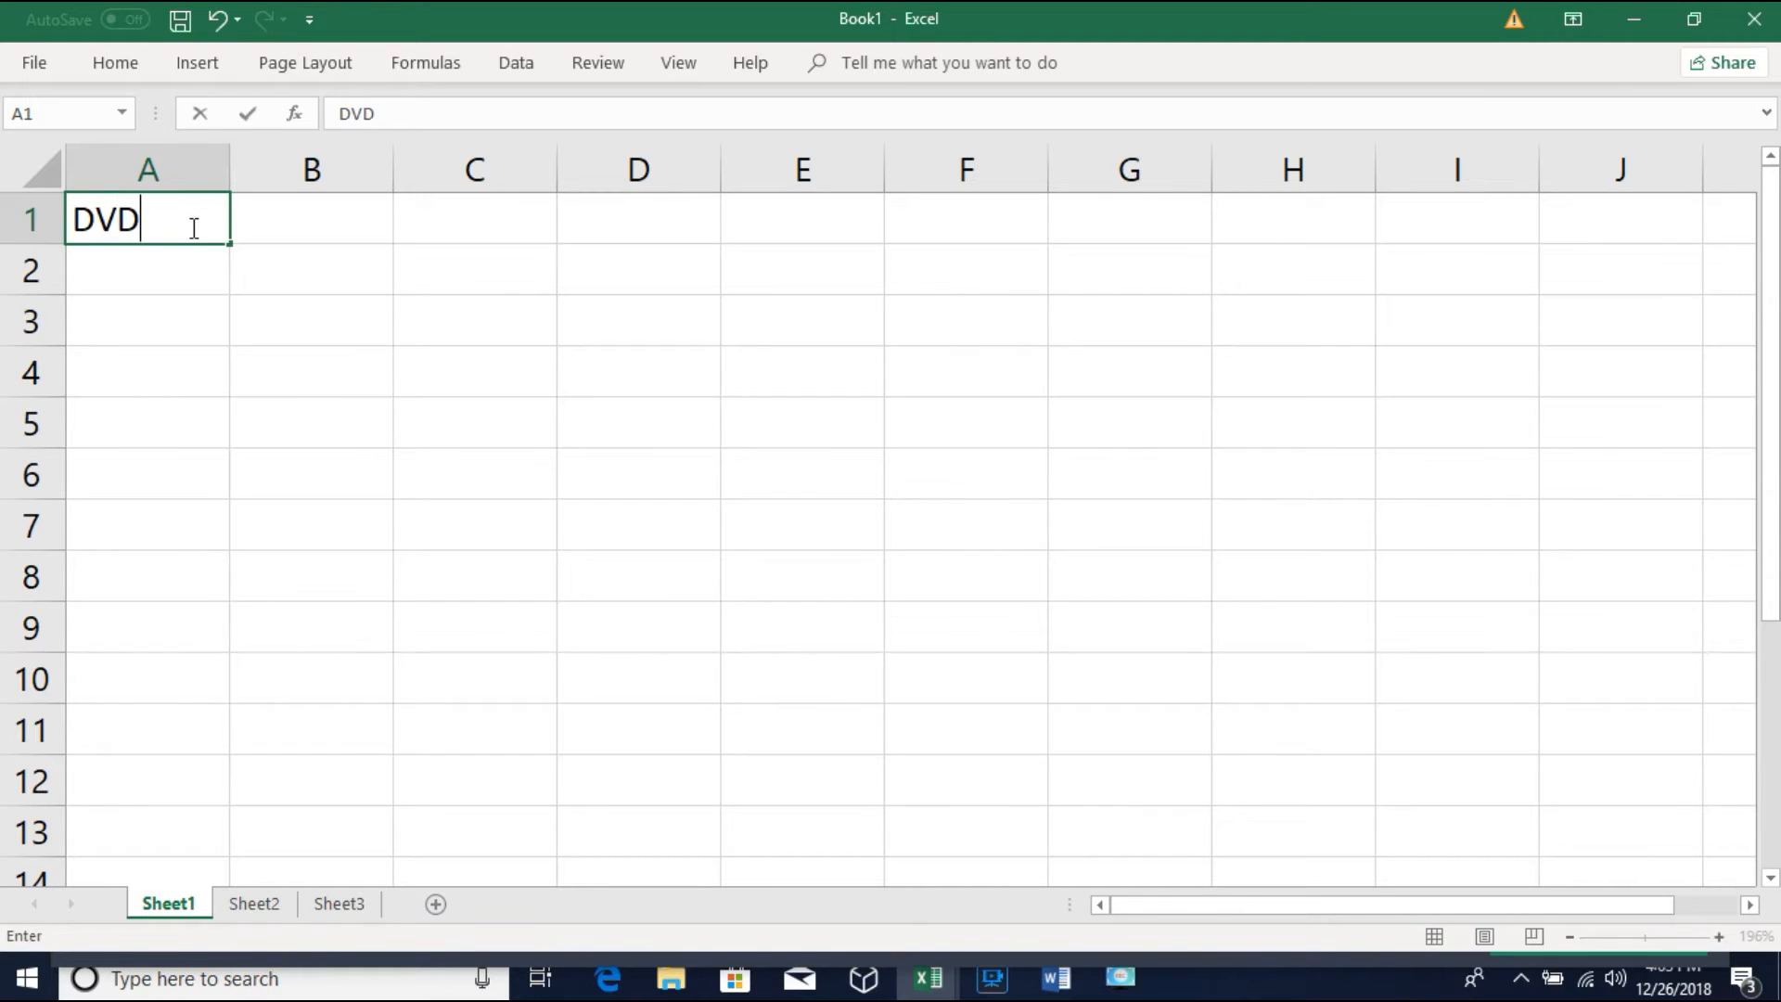
{"action": "type", "text": " Collections"}
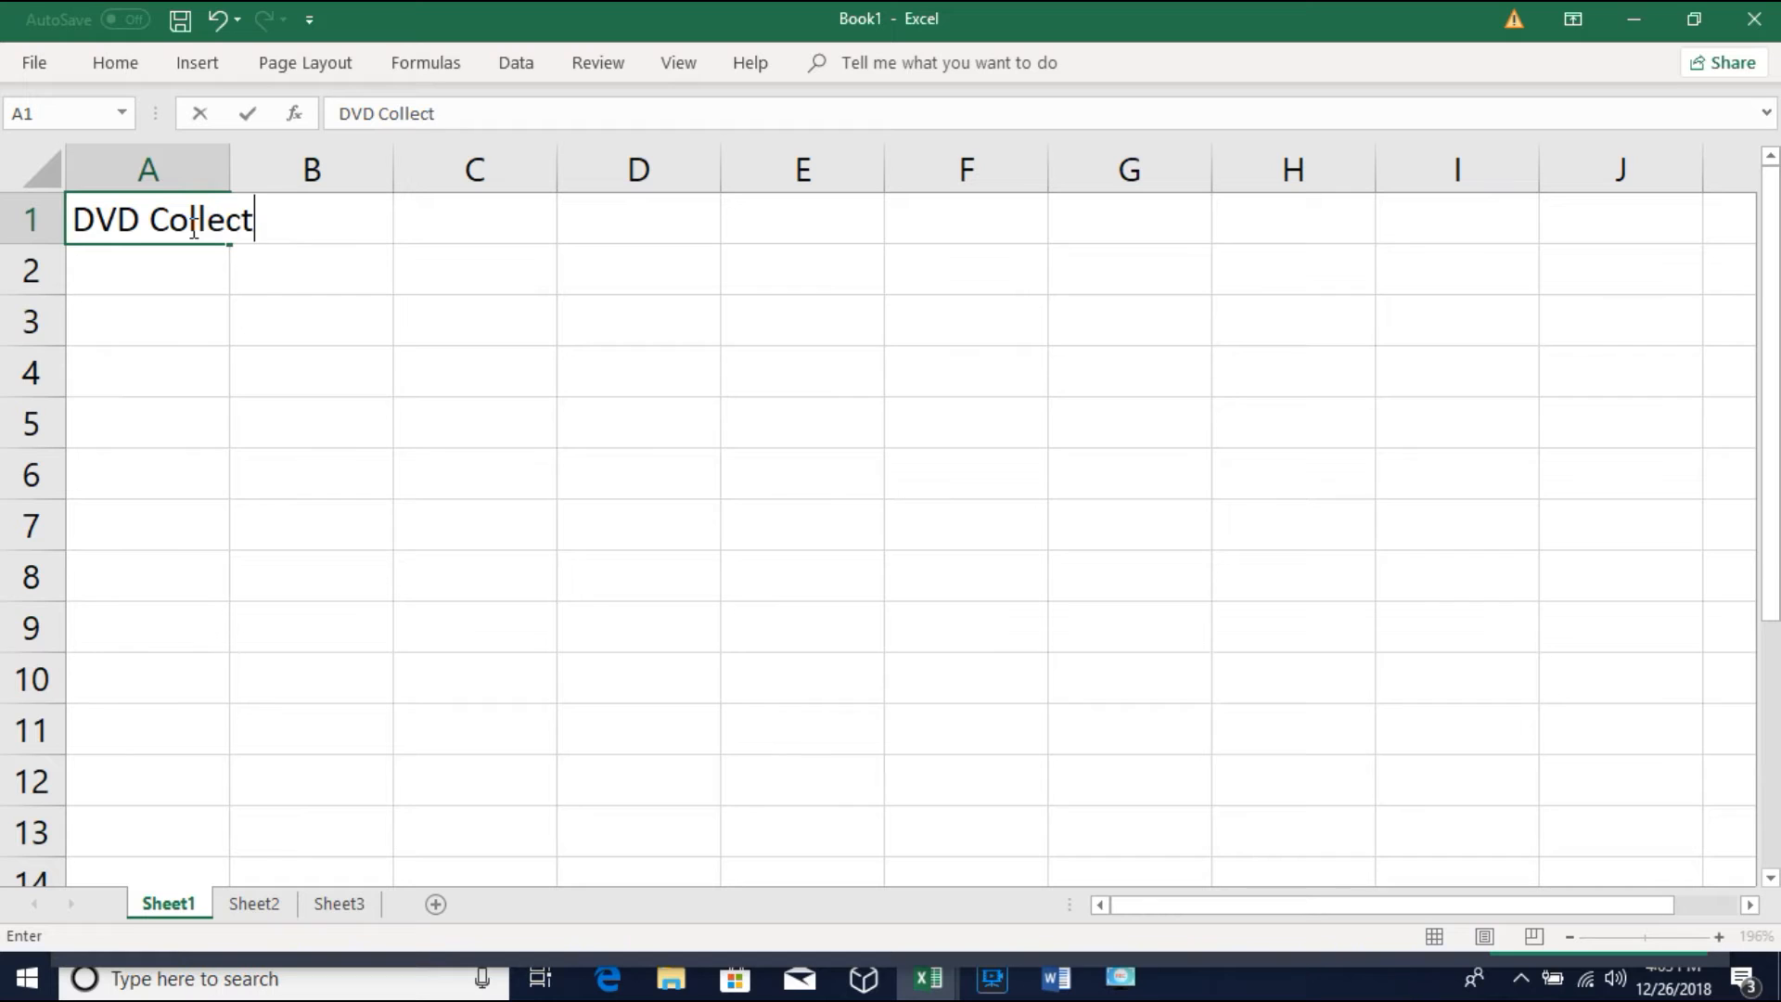
{"action": "key", "text": "Return"}
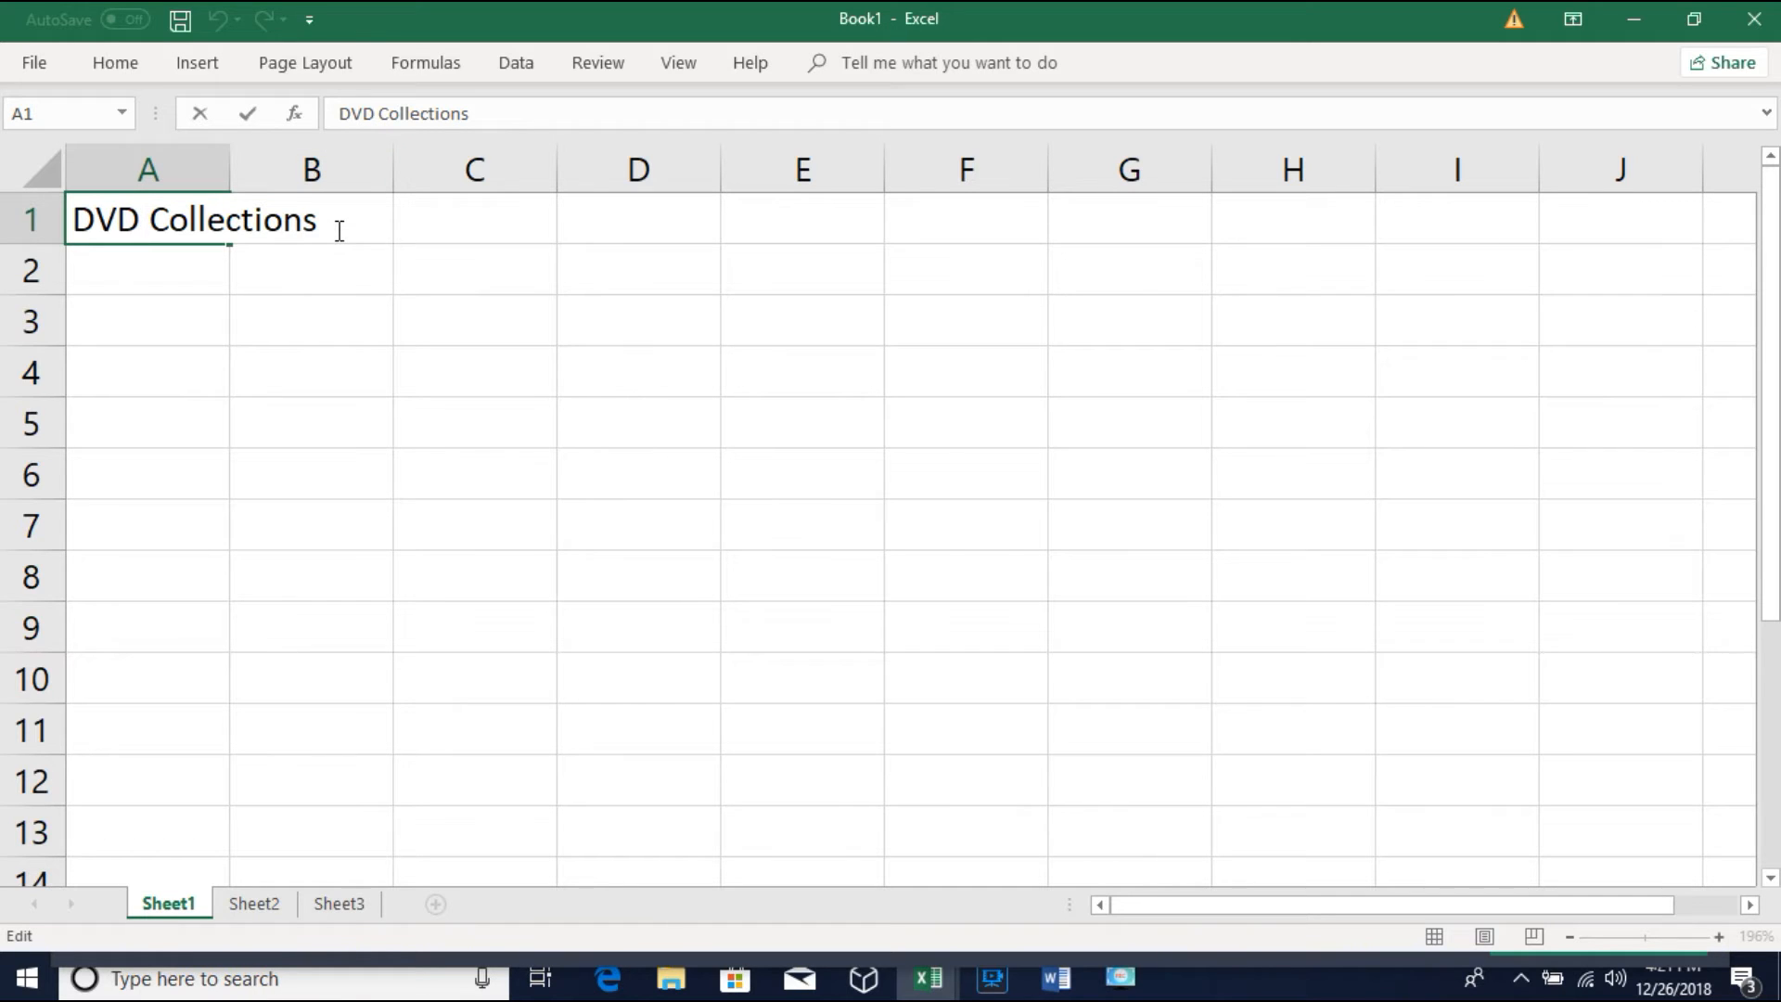
{"action": "key", "text": "Return"}
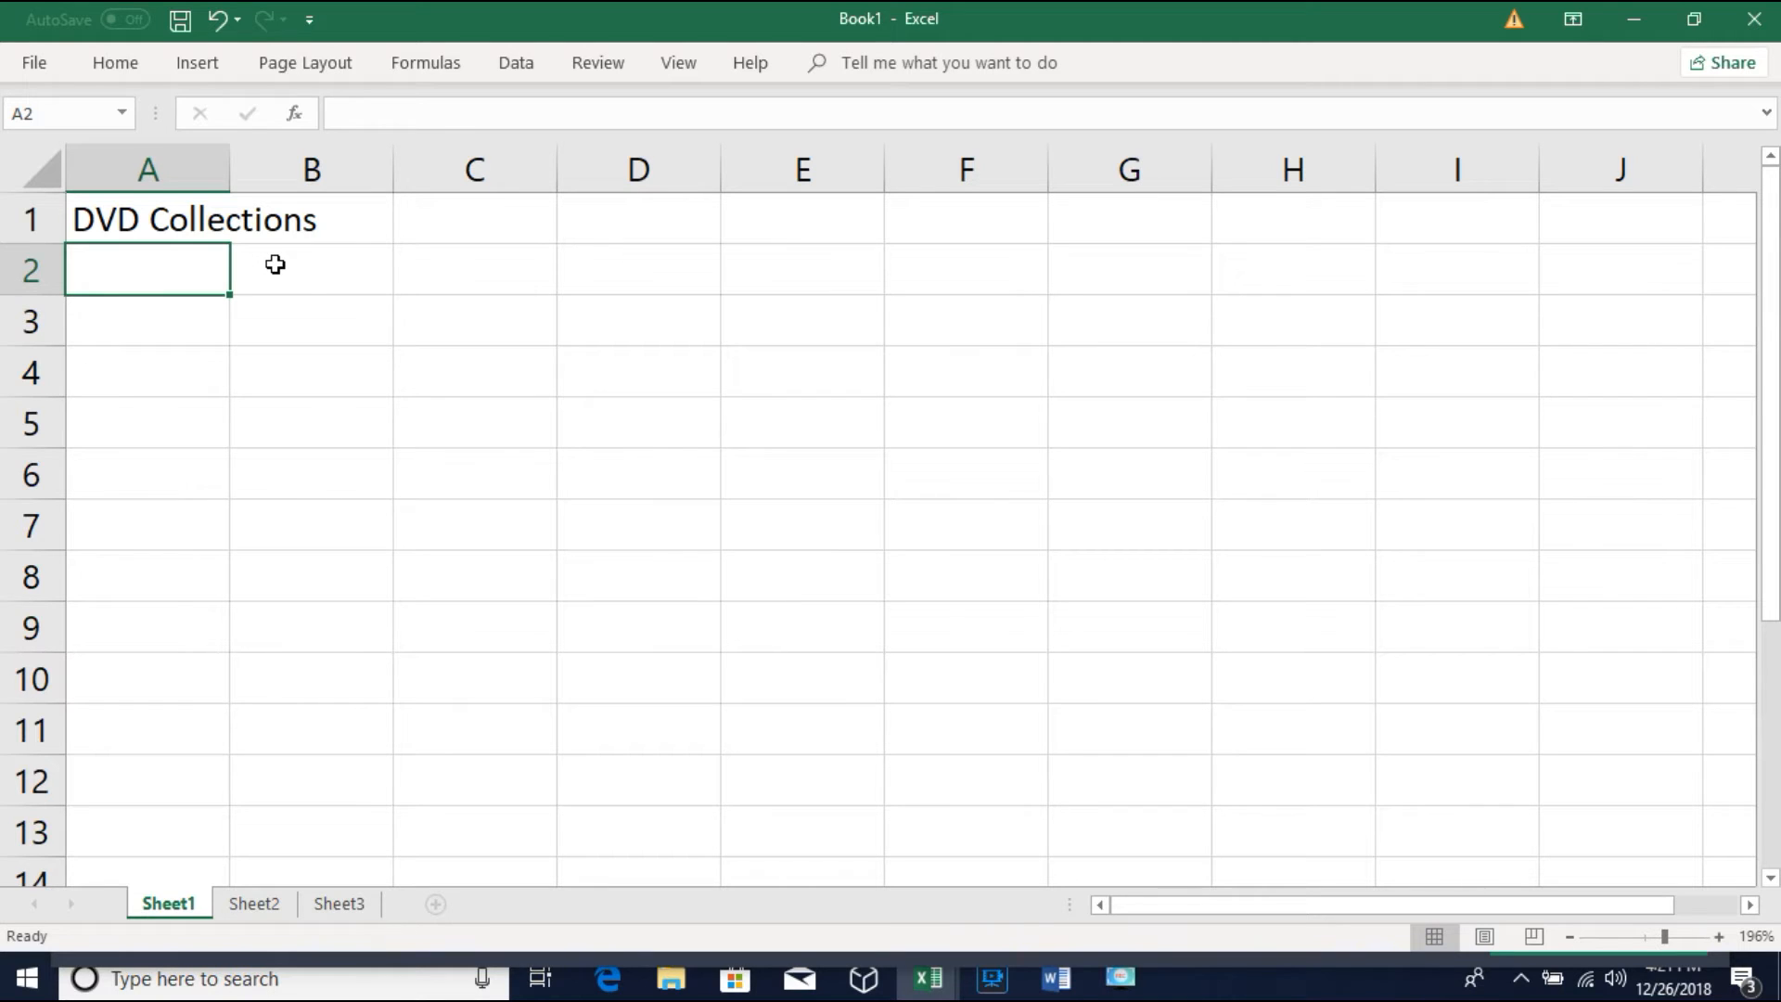
Step: Select cell A1, column A and cell B1 in turn to check which cell holds the title text
{"action": "key", "text": "Up"}
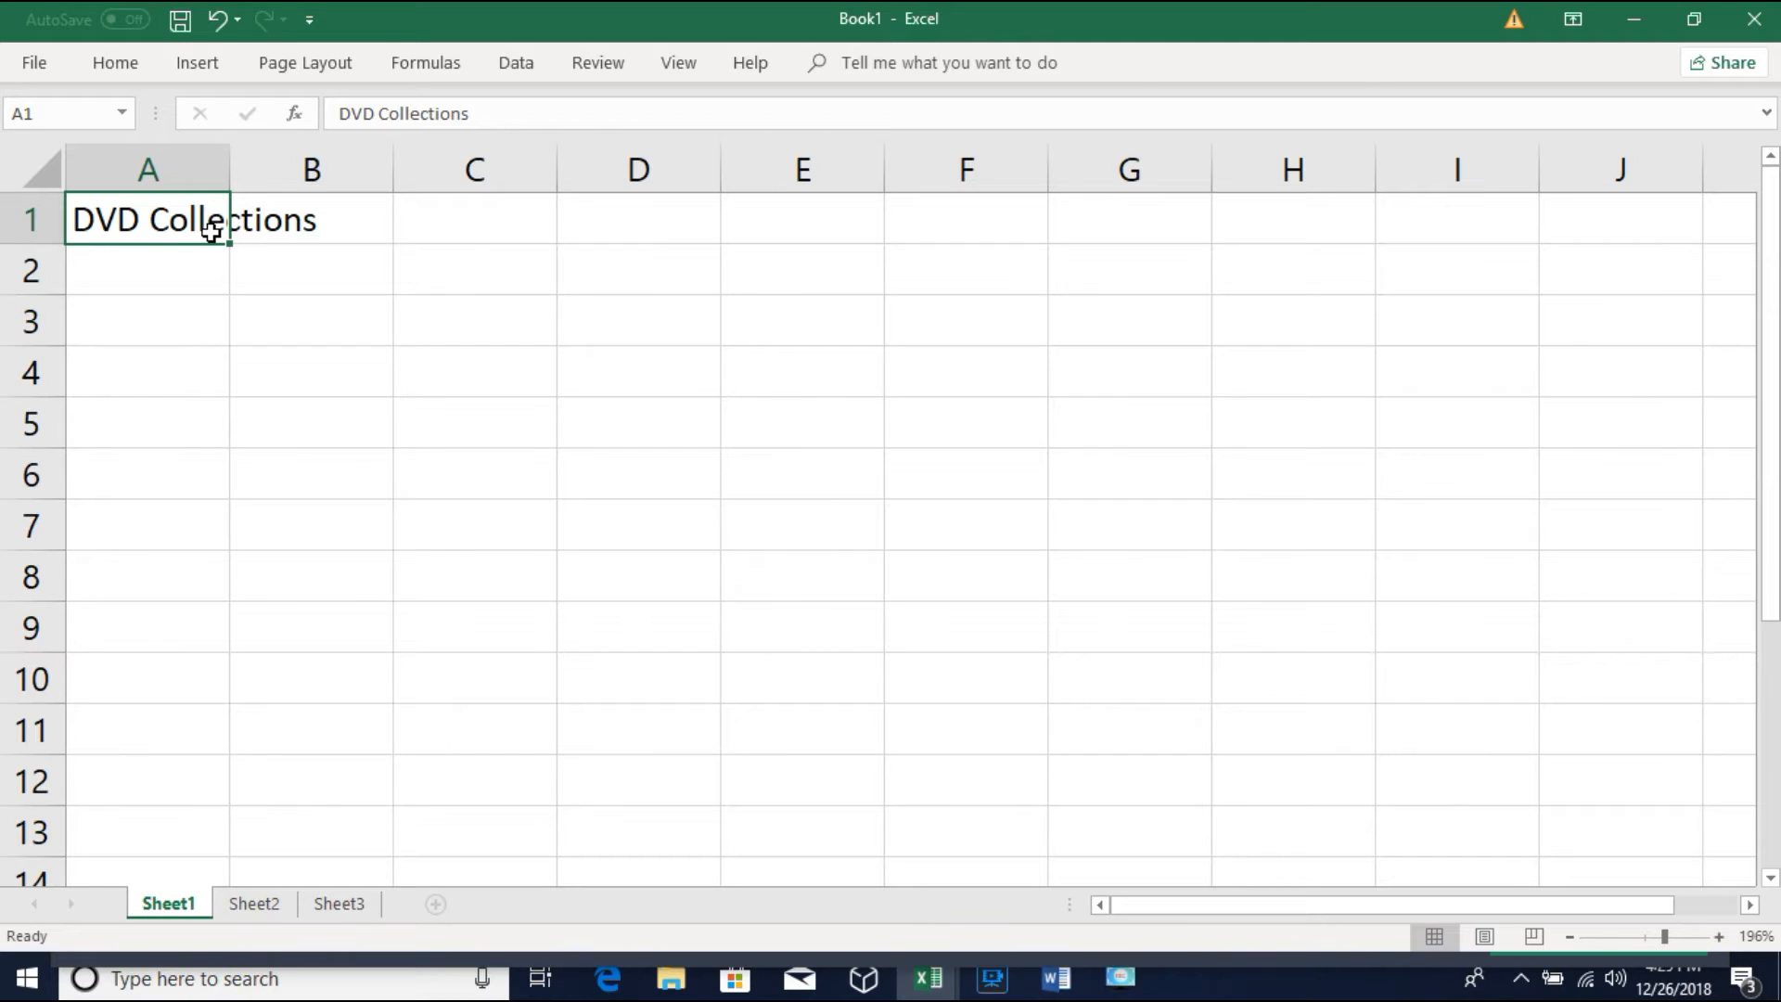
{"action": "left_click", "coordinate": [181, 177]}
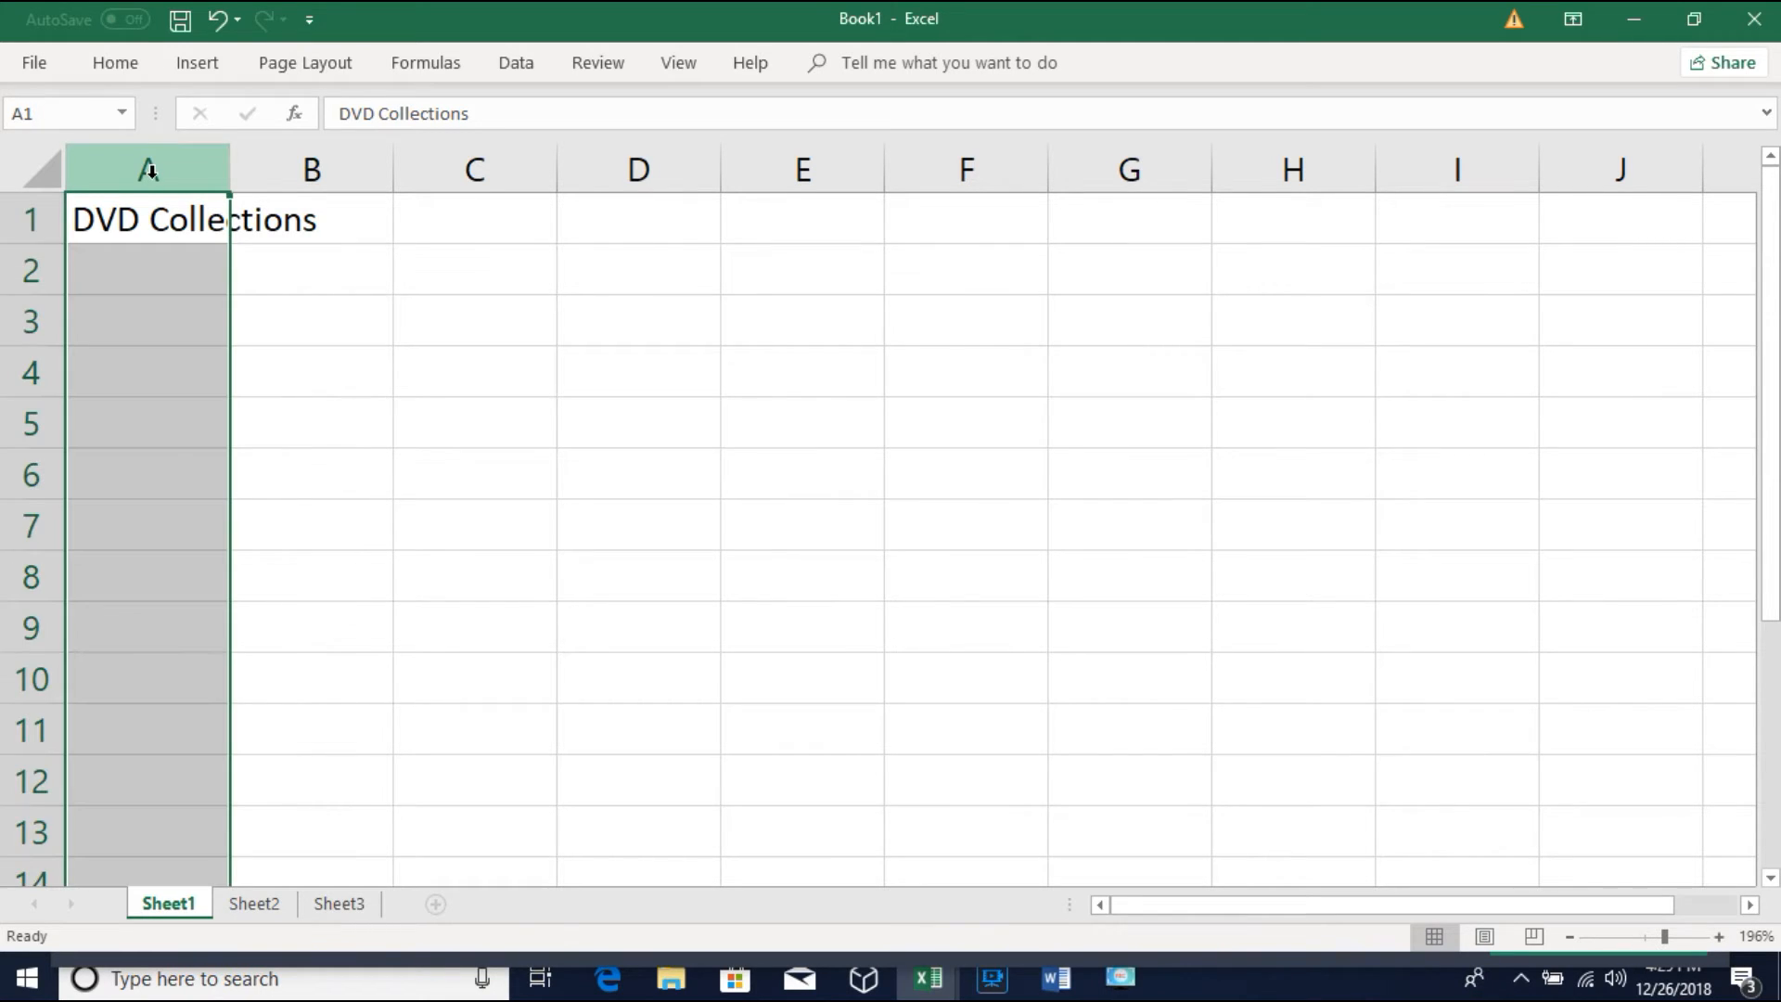
{"action": "left_click", "coordinate": [308, 221]}
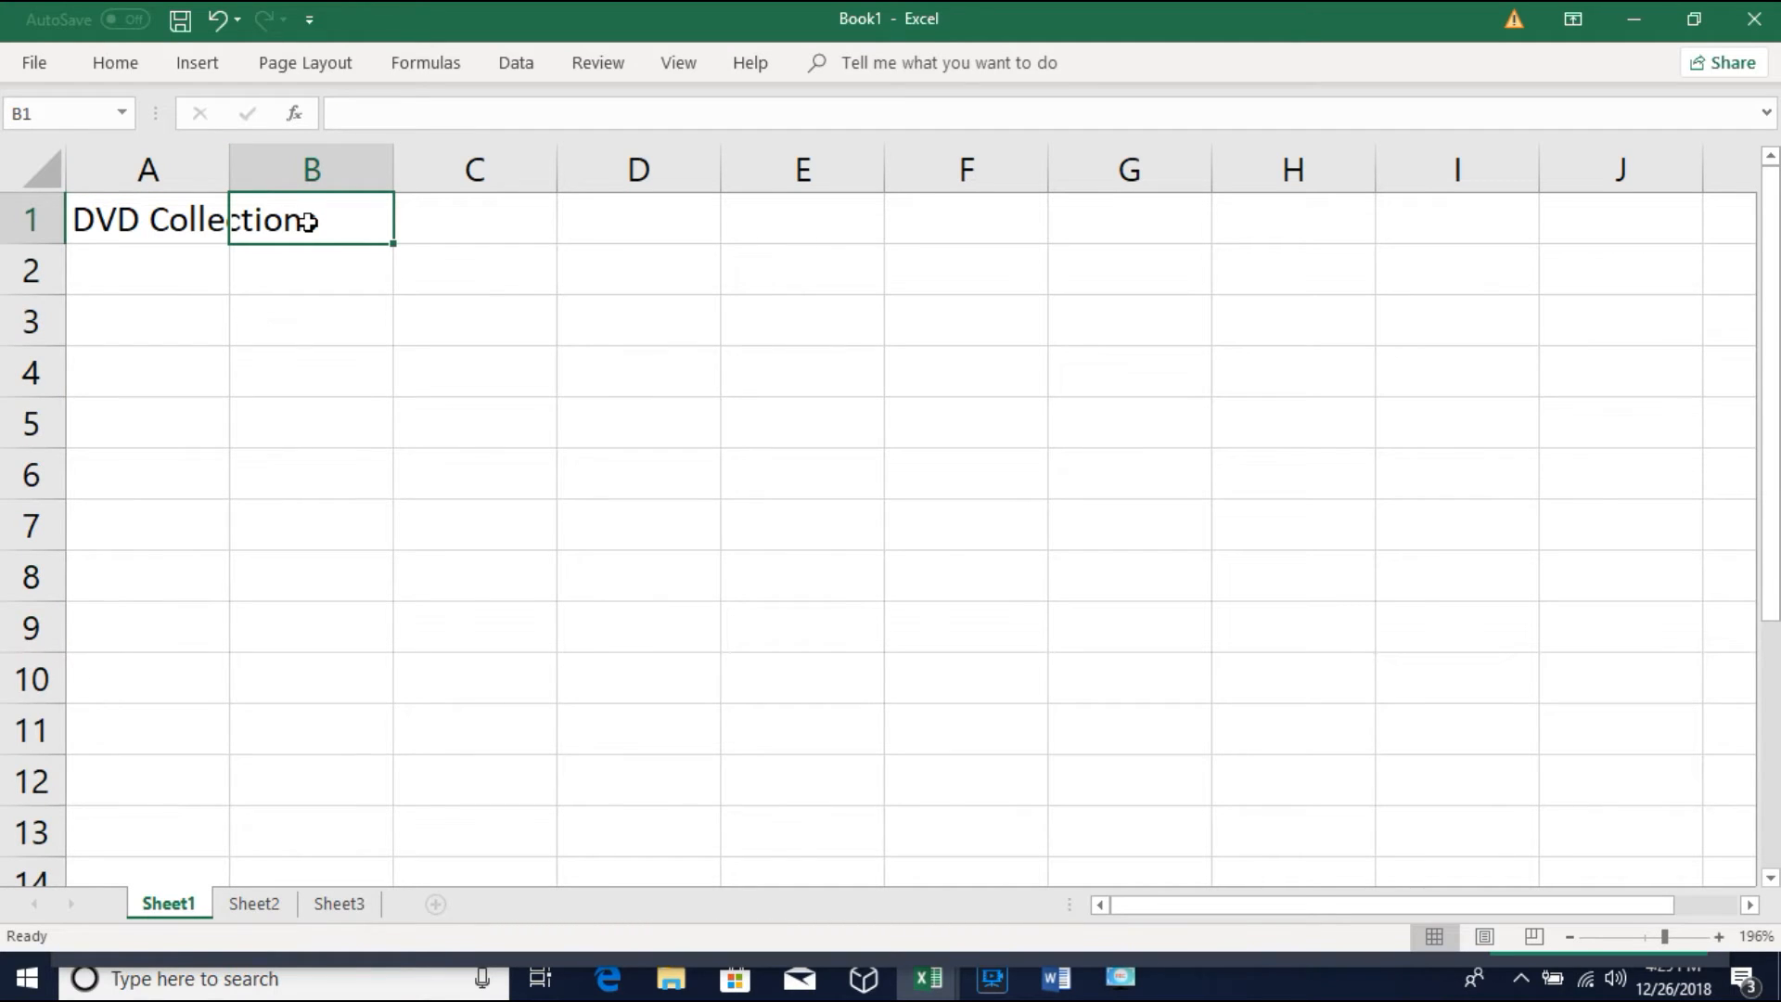
{"action": "left_click", "coordinate": [199, 214]}
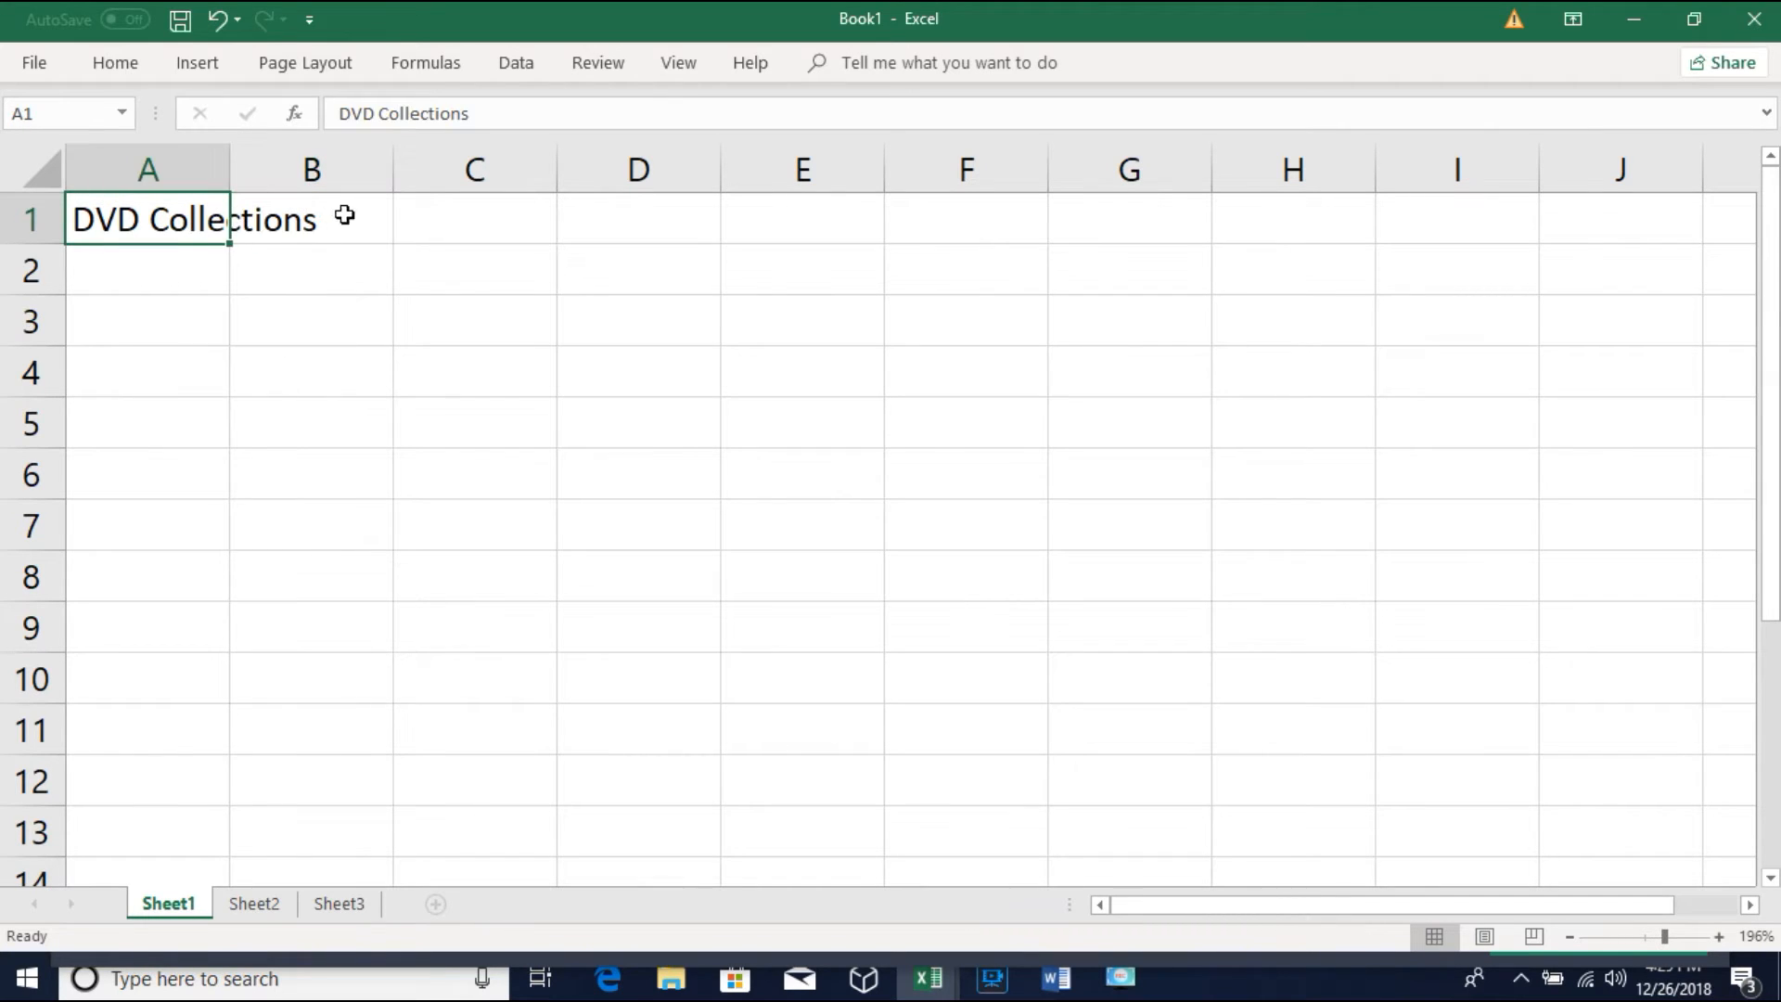
{"action": "left_click", "coordinate": [281, 219]}
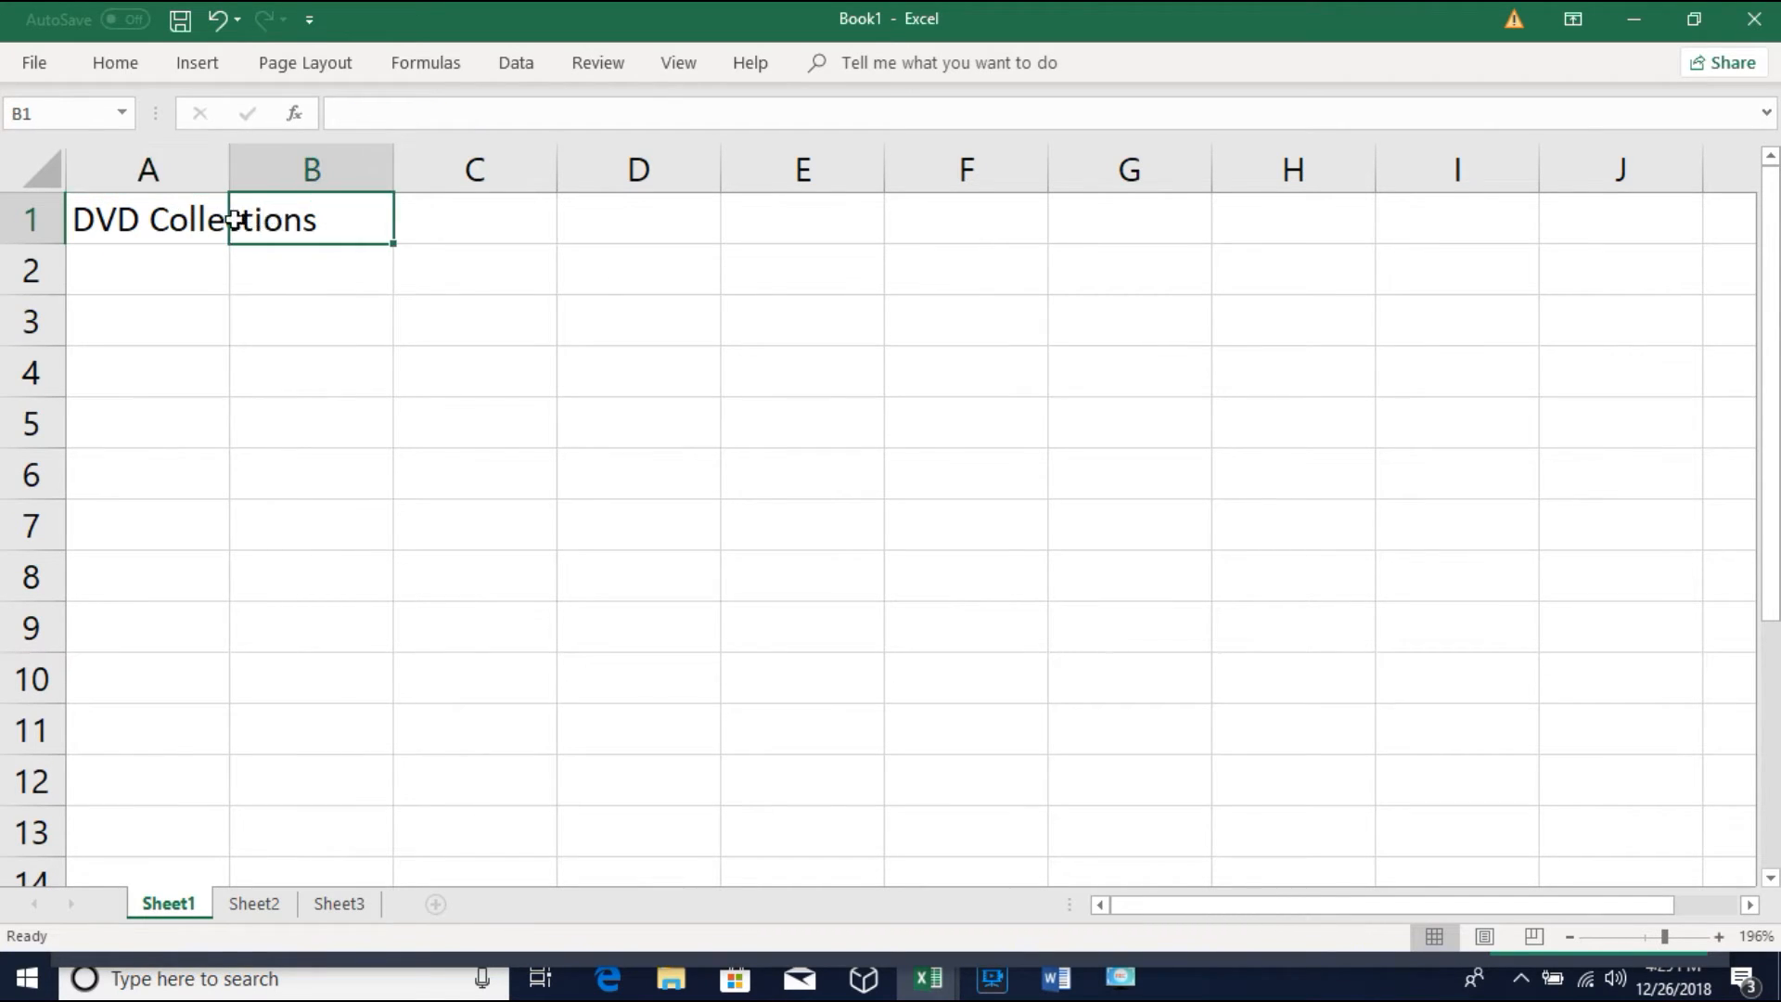
{"action": "left_click", "coordinate": [188, 222]}
Step: Enter the sample text "hkdld" in cell B1, next to the title
{"action": "left_click", "coordinate": [310, 222]}
{"action": "type", "text": "hkdld"}
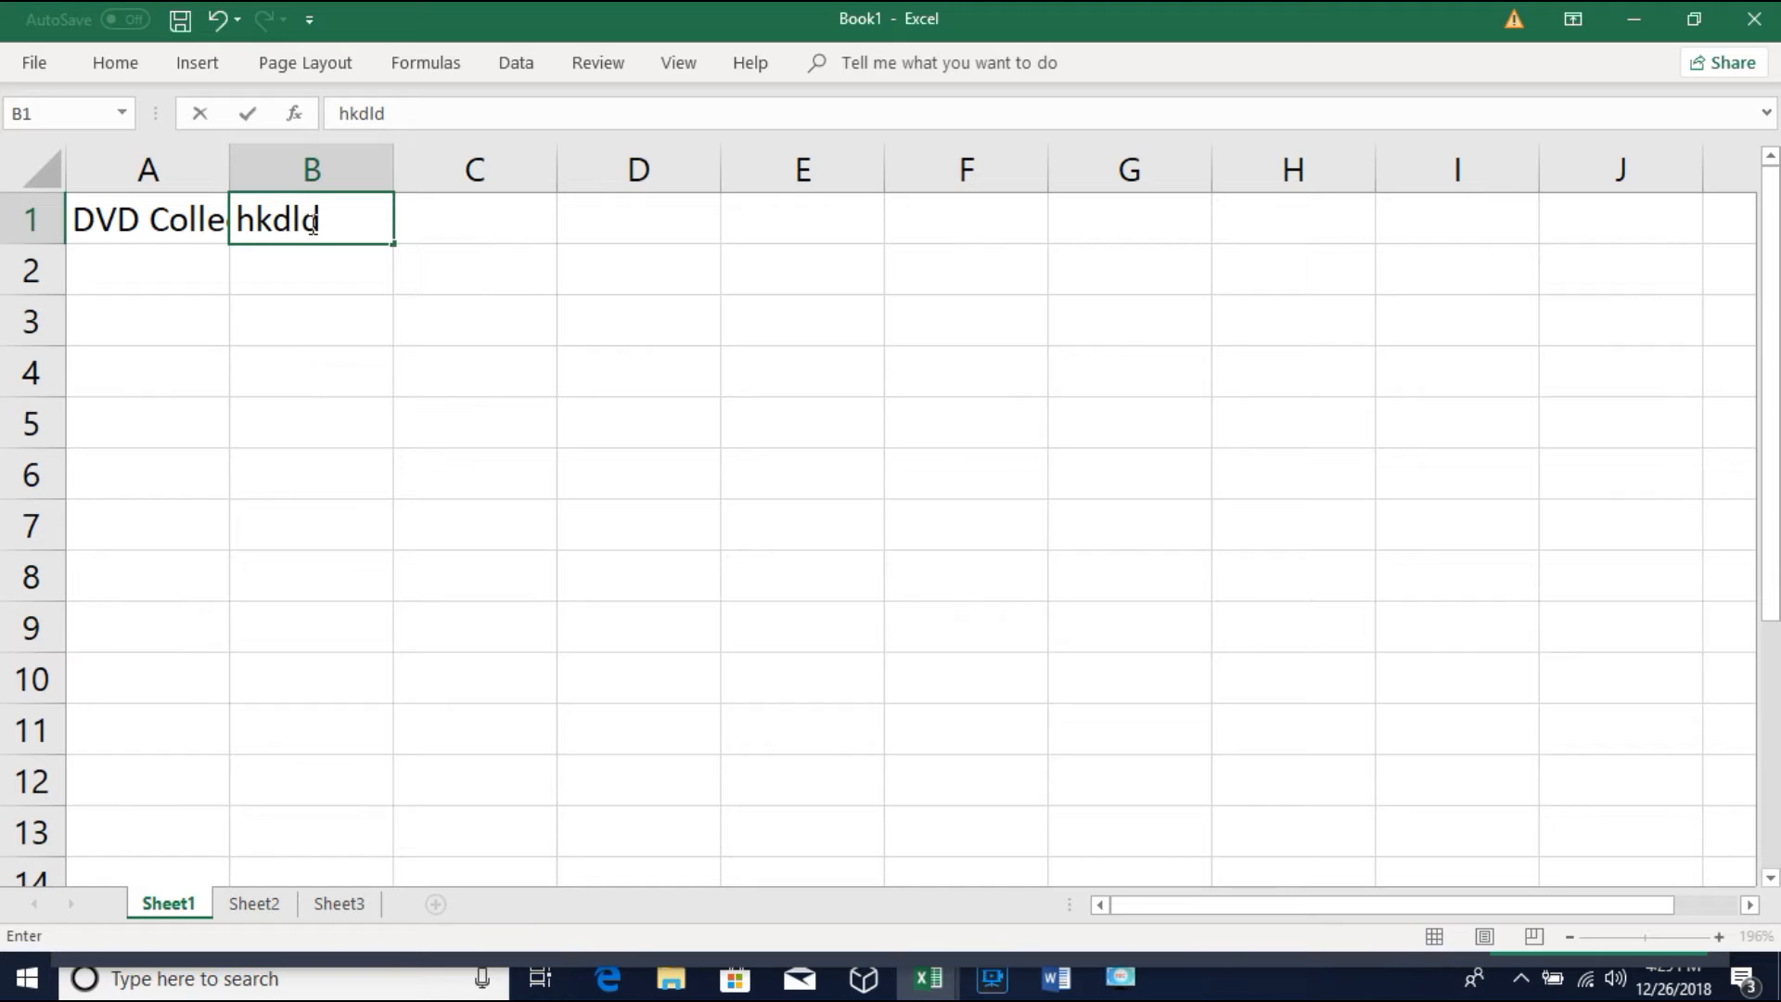
{"action": "key", "text": "Return"}
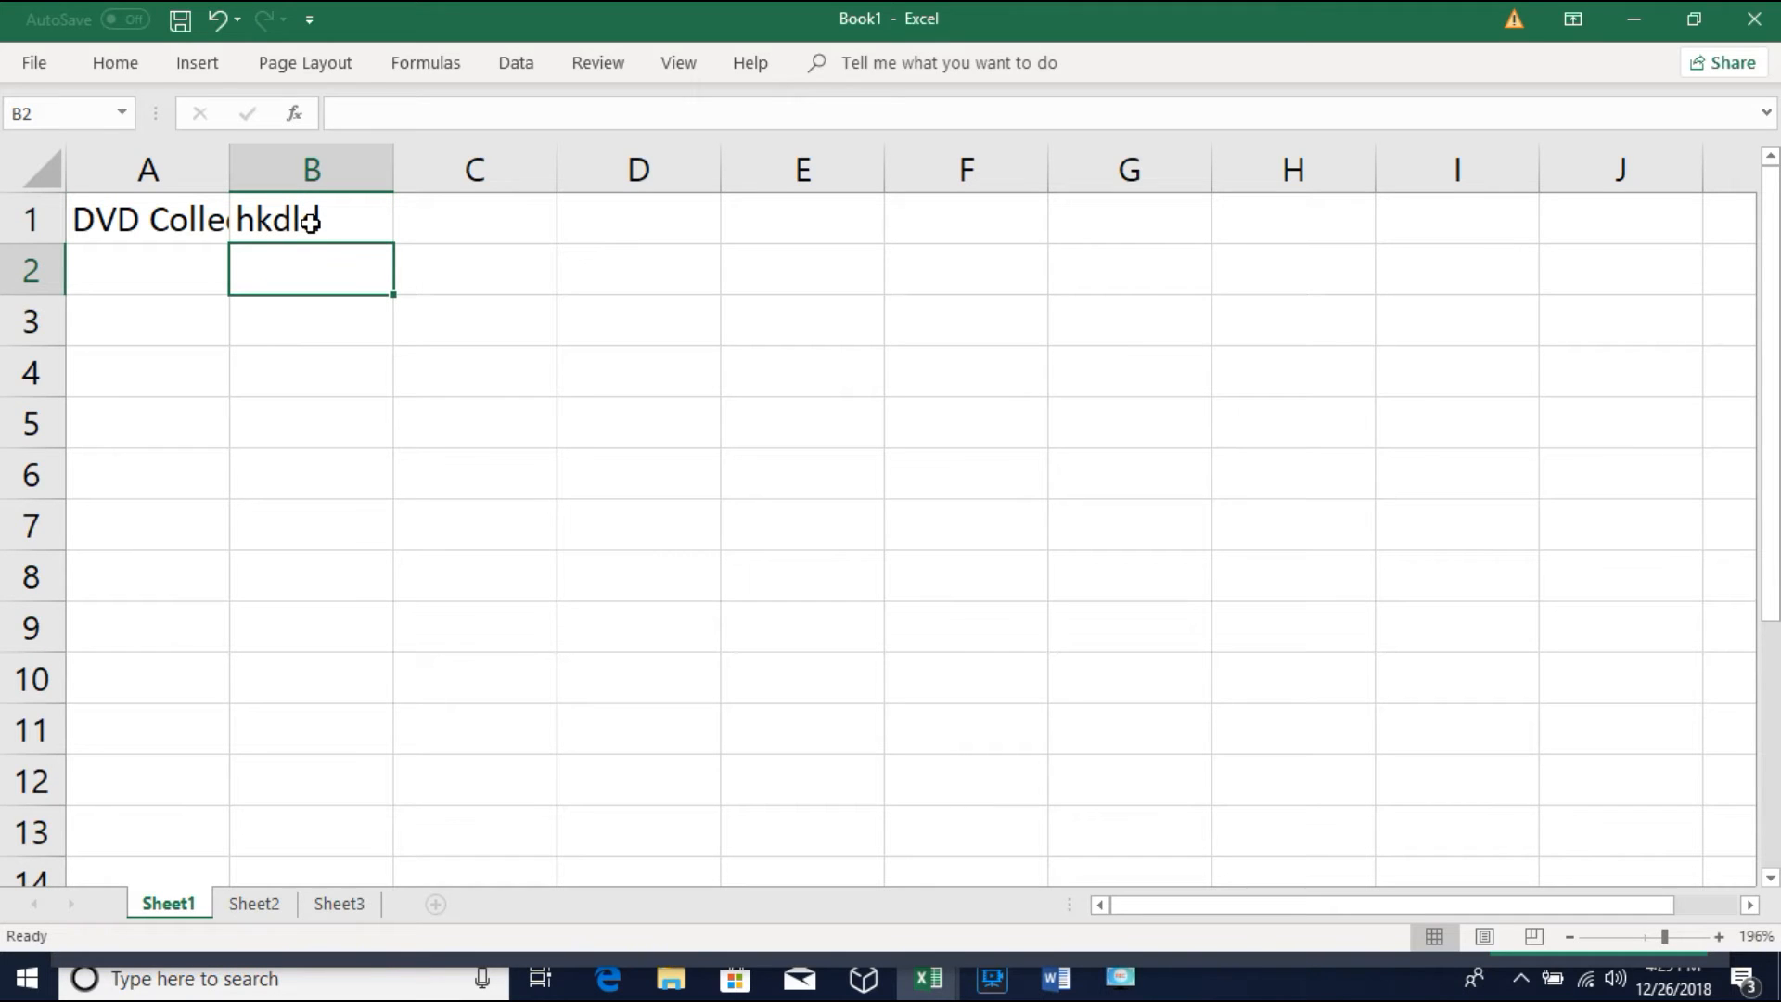
Step: Widen column A so the full title "DVD Collections" in cell A1 fits within the column
{"action": "left_click", "coordinate": [160, 223]}
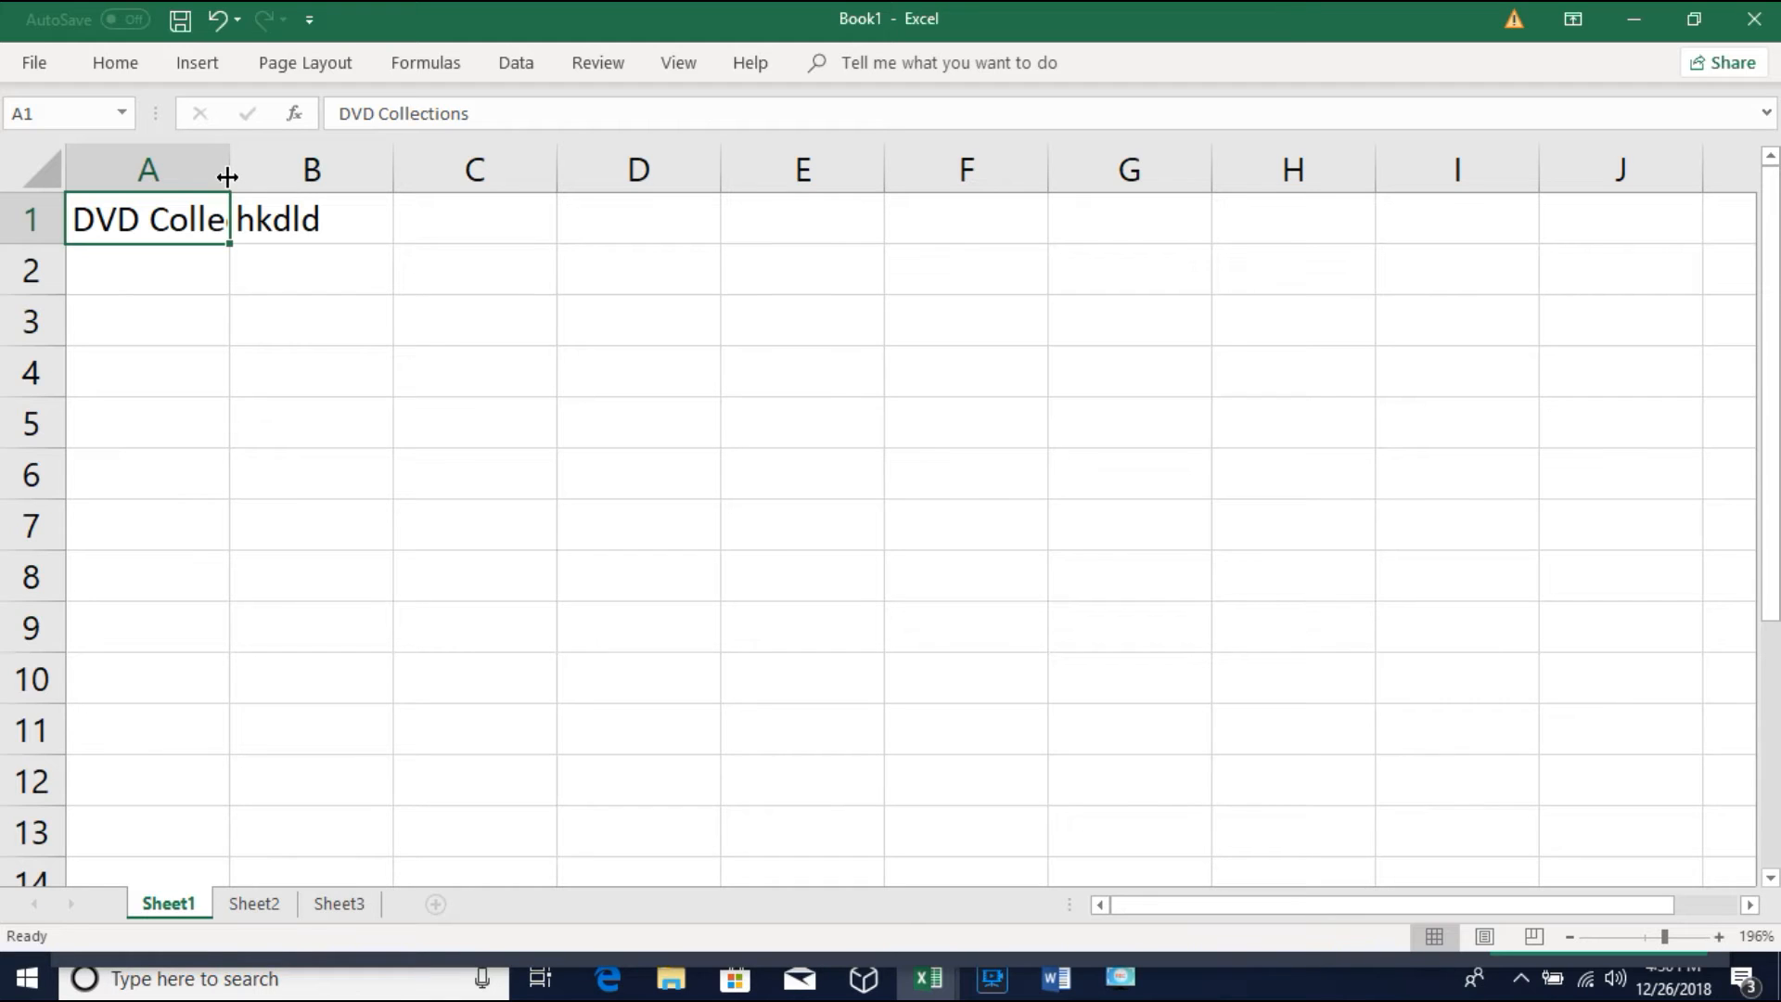
{"action": "left_click_drag", "start_coordinate": [231, 169], "coordinate": [345, 163]}
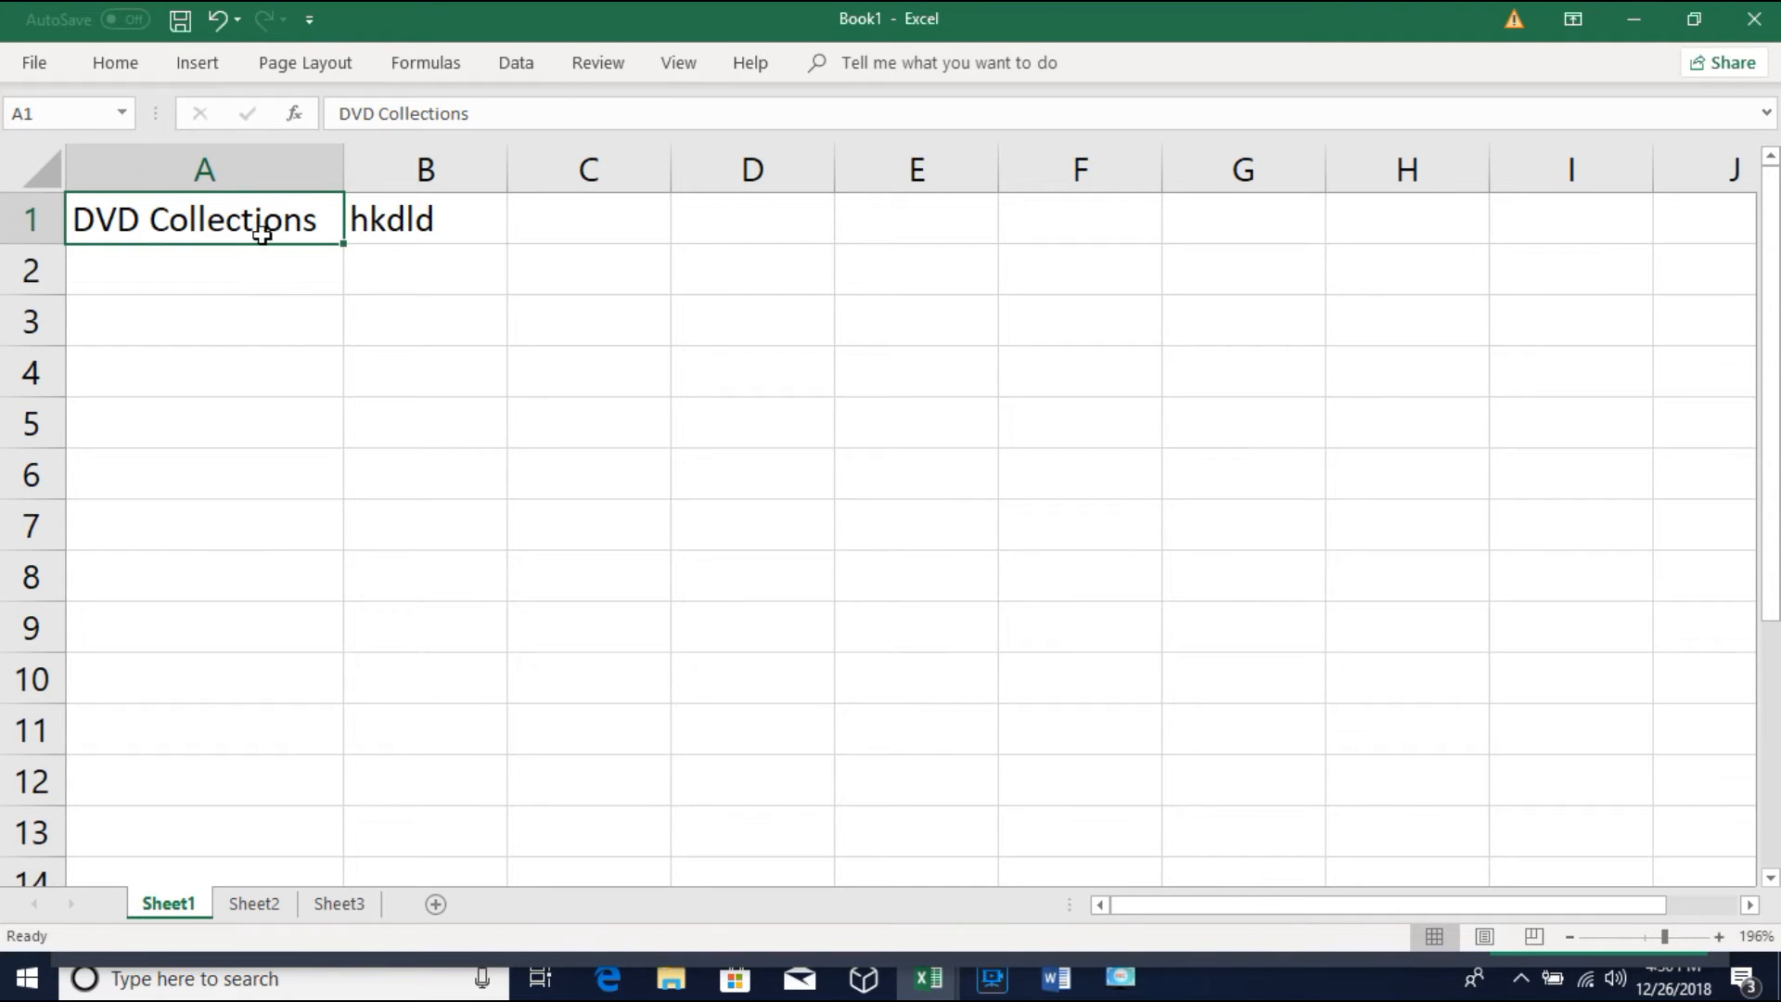
{"action": "double_click", "coordinate": [349, 171]}
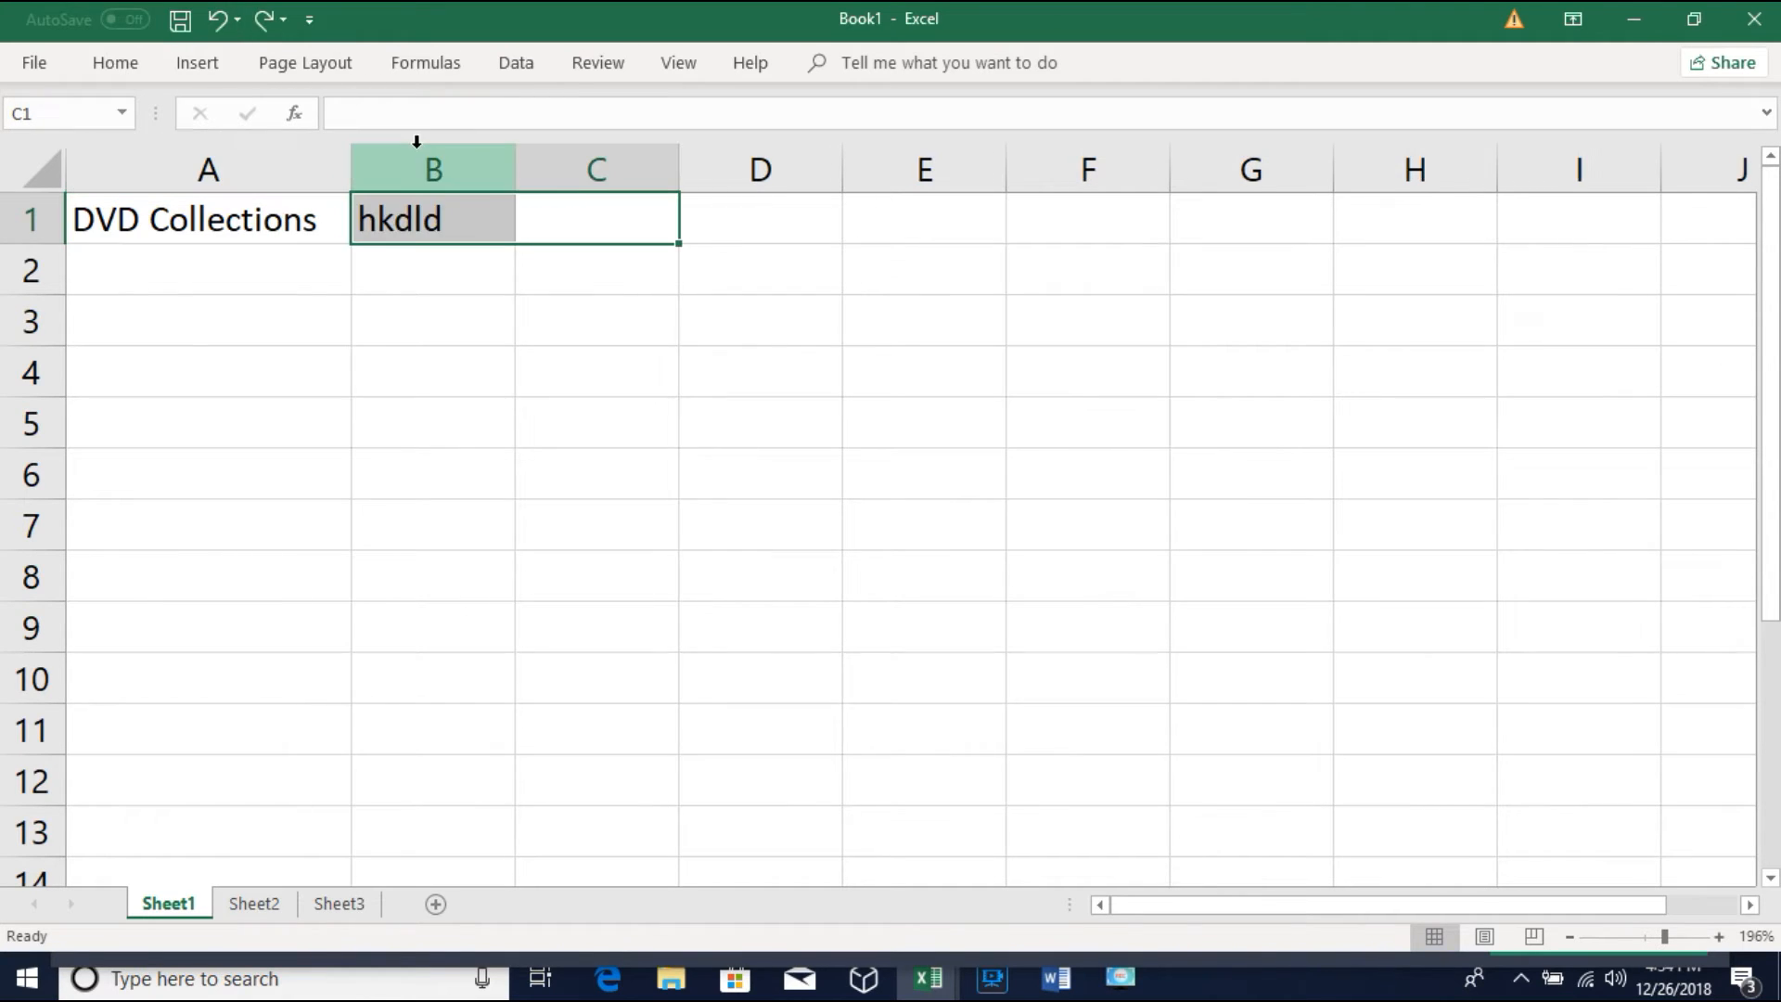
Step: Widen column B by about half its width and widen column C by a smaller amount
{"action": "left_click", "coordinate": [369, 304]}
{"action": "left_click_drag", "start_coordinate": [514, 181], "coordinate": [608, 186]}
{"action": "left_click_drag", "start_coordinate": [771, 165], "coordinate": [826, 165]}
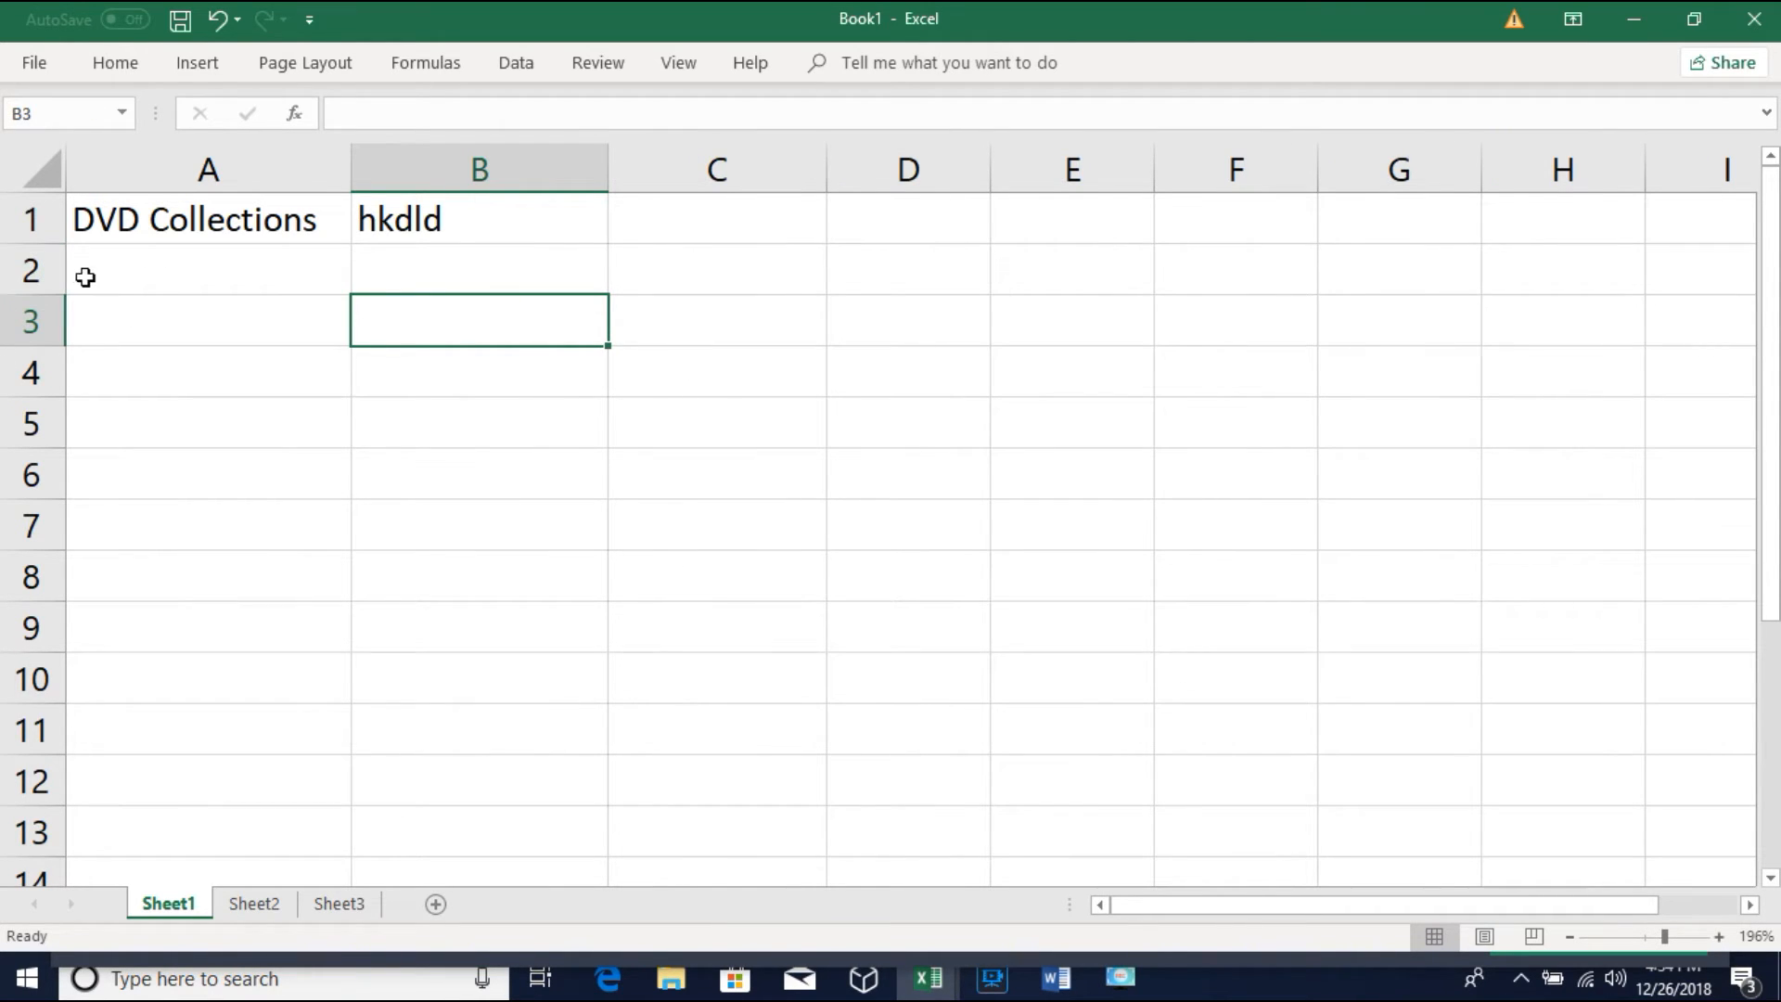
Step: Make row 1 slightly taller and remove the sample text "hkdld" from cell B1, with A1 selected
{"action": "mouse_move", "coordinate": [64, 244]}
{"action": "left_mouse_down"}
{"action": "mouse_move", "coordinate": [58, 325]}
{"action": "mouse_move", "coordinate": [31, 324]}
{"action": "mouse_move", "coordinate": [33, 250]}
{"action": "left_mouse_up"}
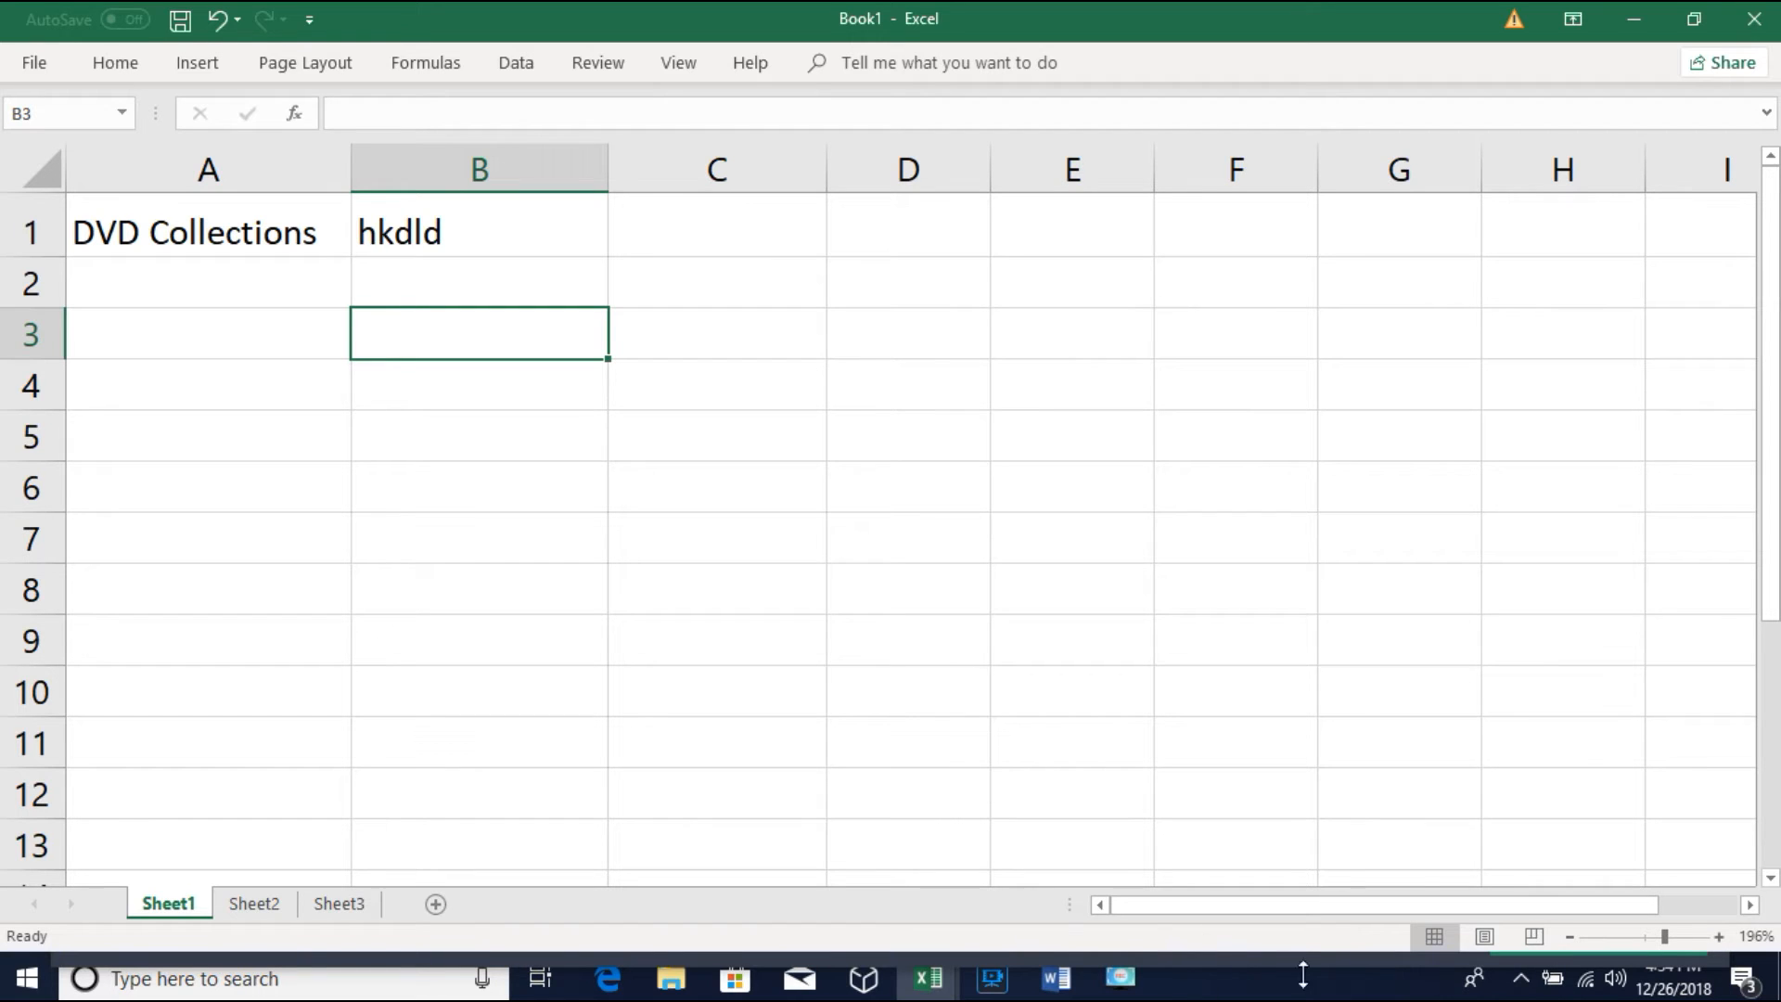
{"action": "key", "text": "ctrl+z"}
{"action": "left_click", "coordinate": [250, 231]}
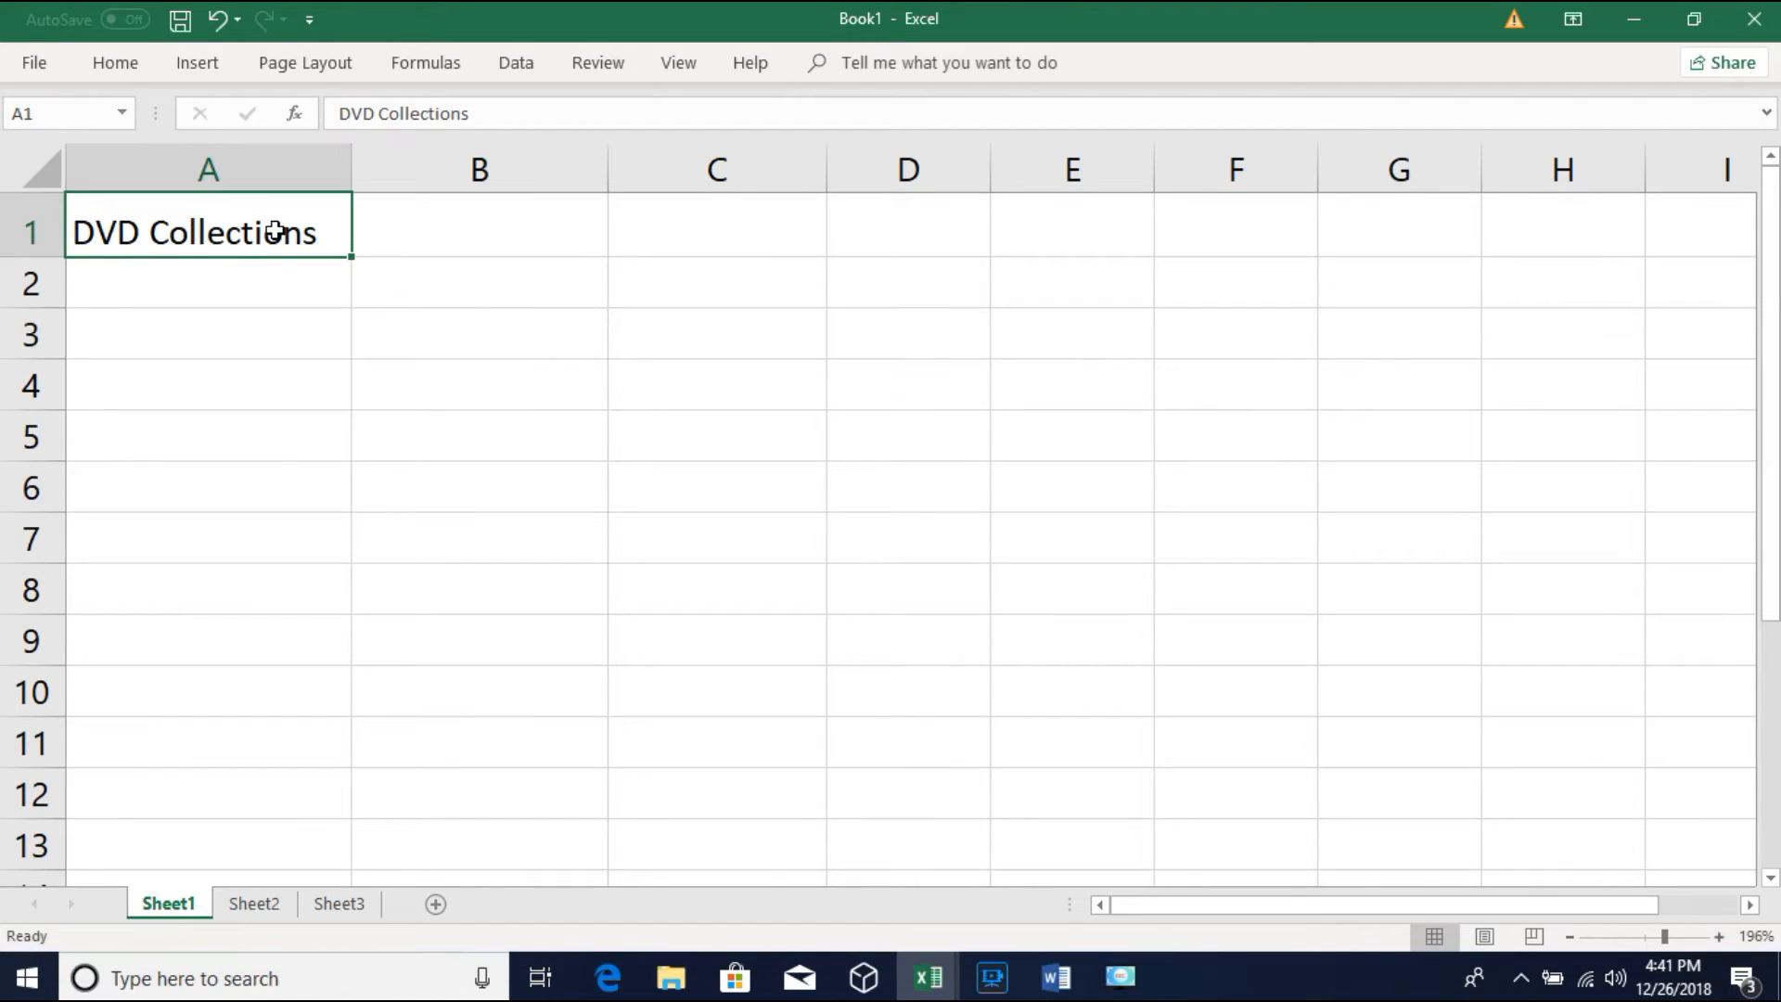
Step: Move the active cell down column A one row at a time from A1 to A8
{"action": "key", "text": "Return"}
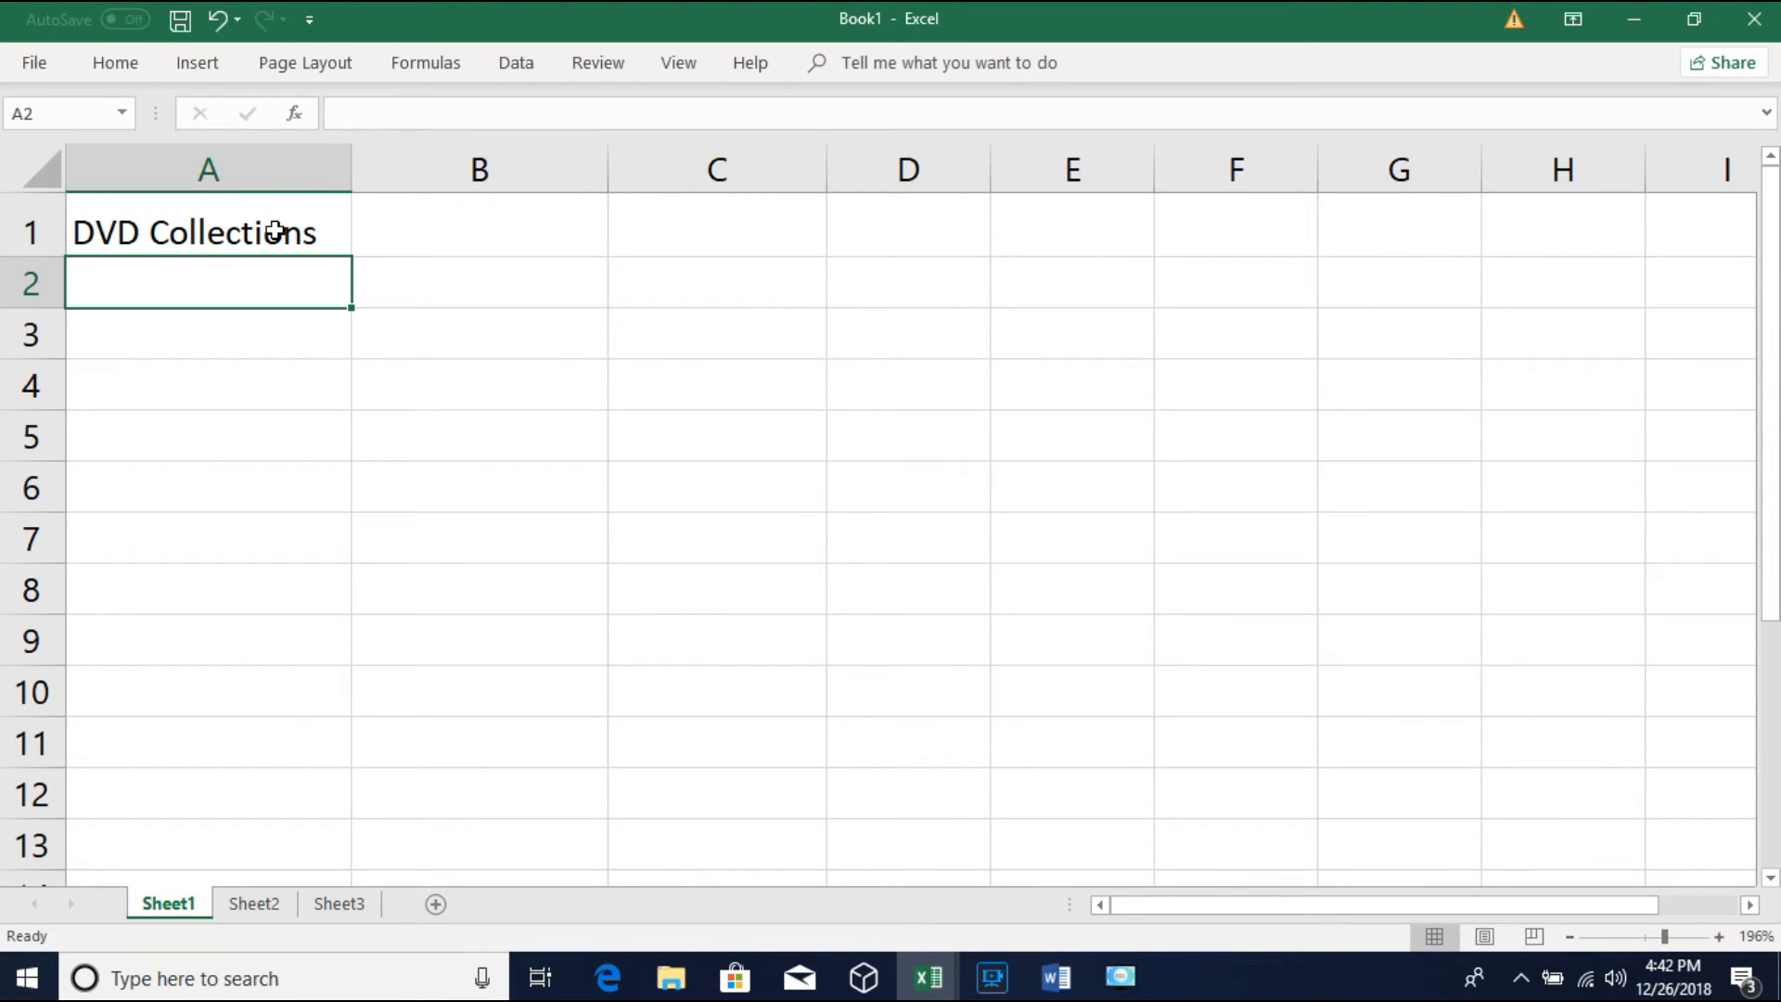
{"action": "key", "text": "Return"}
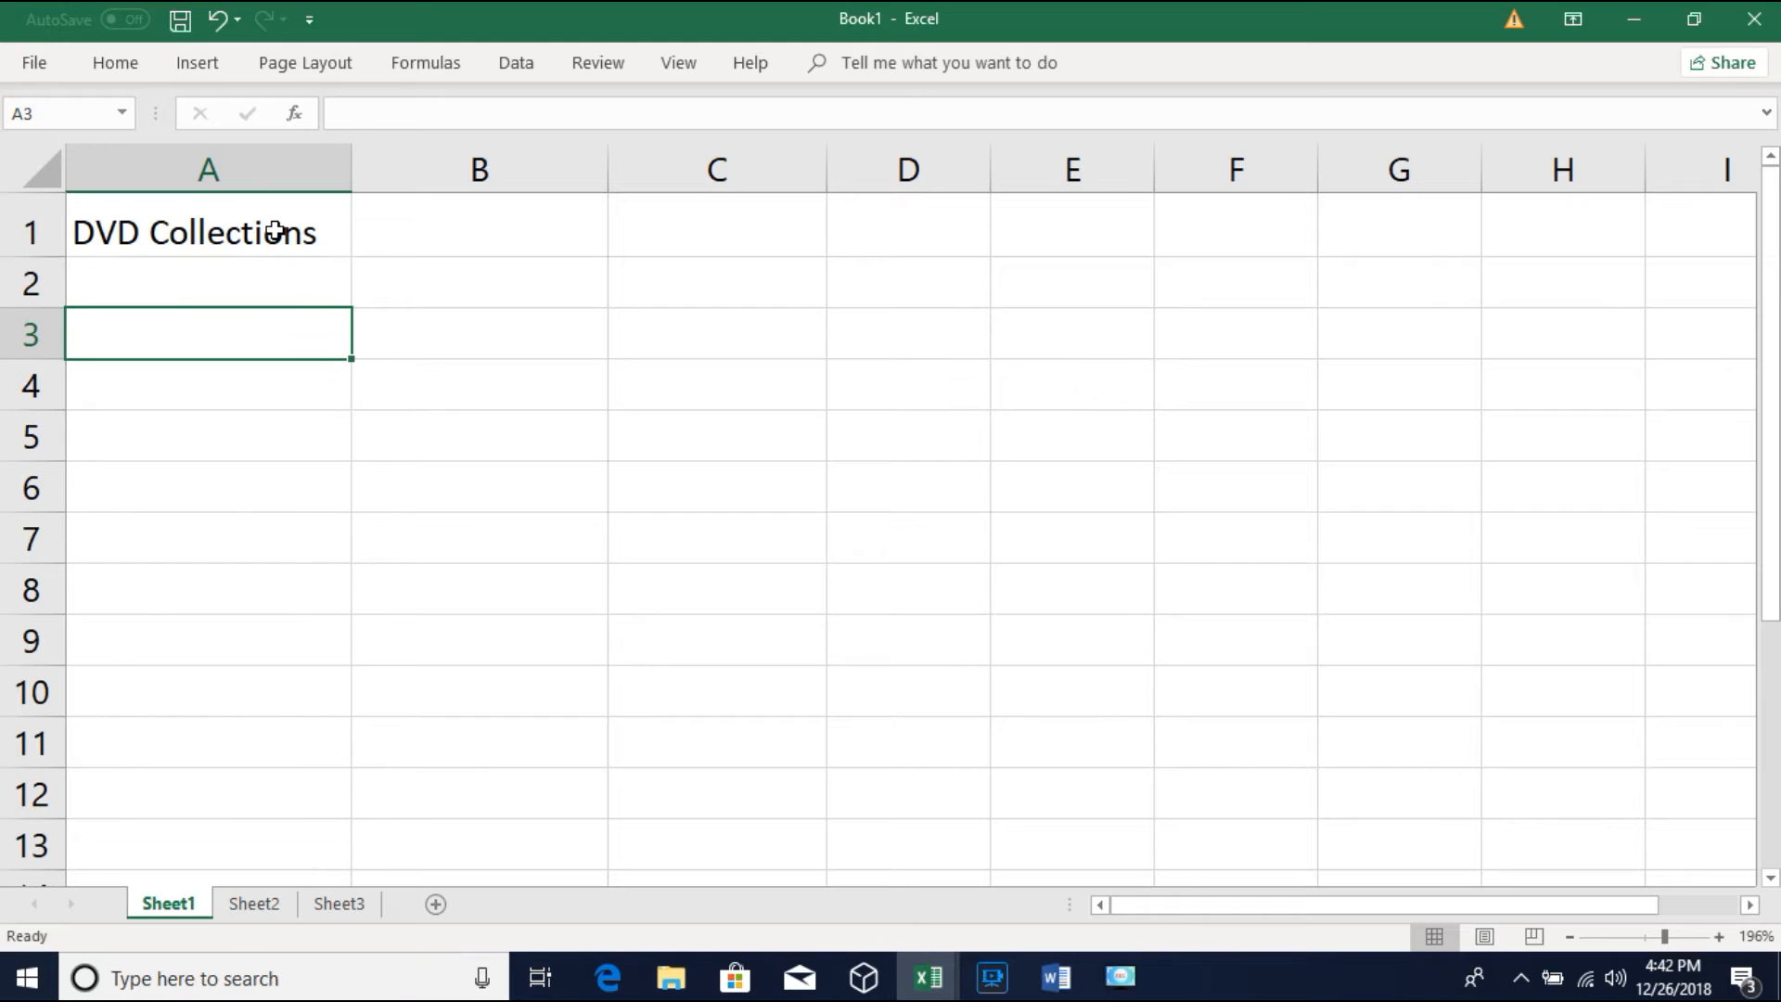
{"action": "key", "text": "Return"}
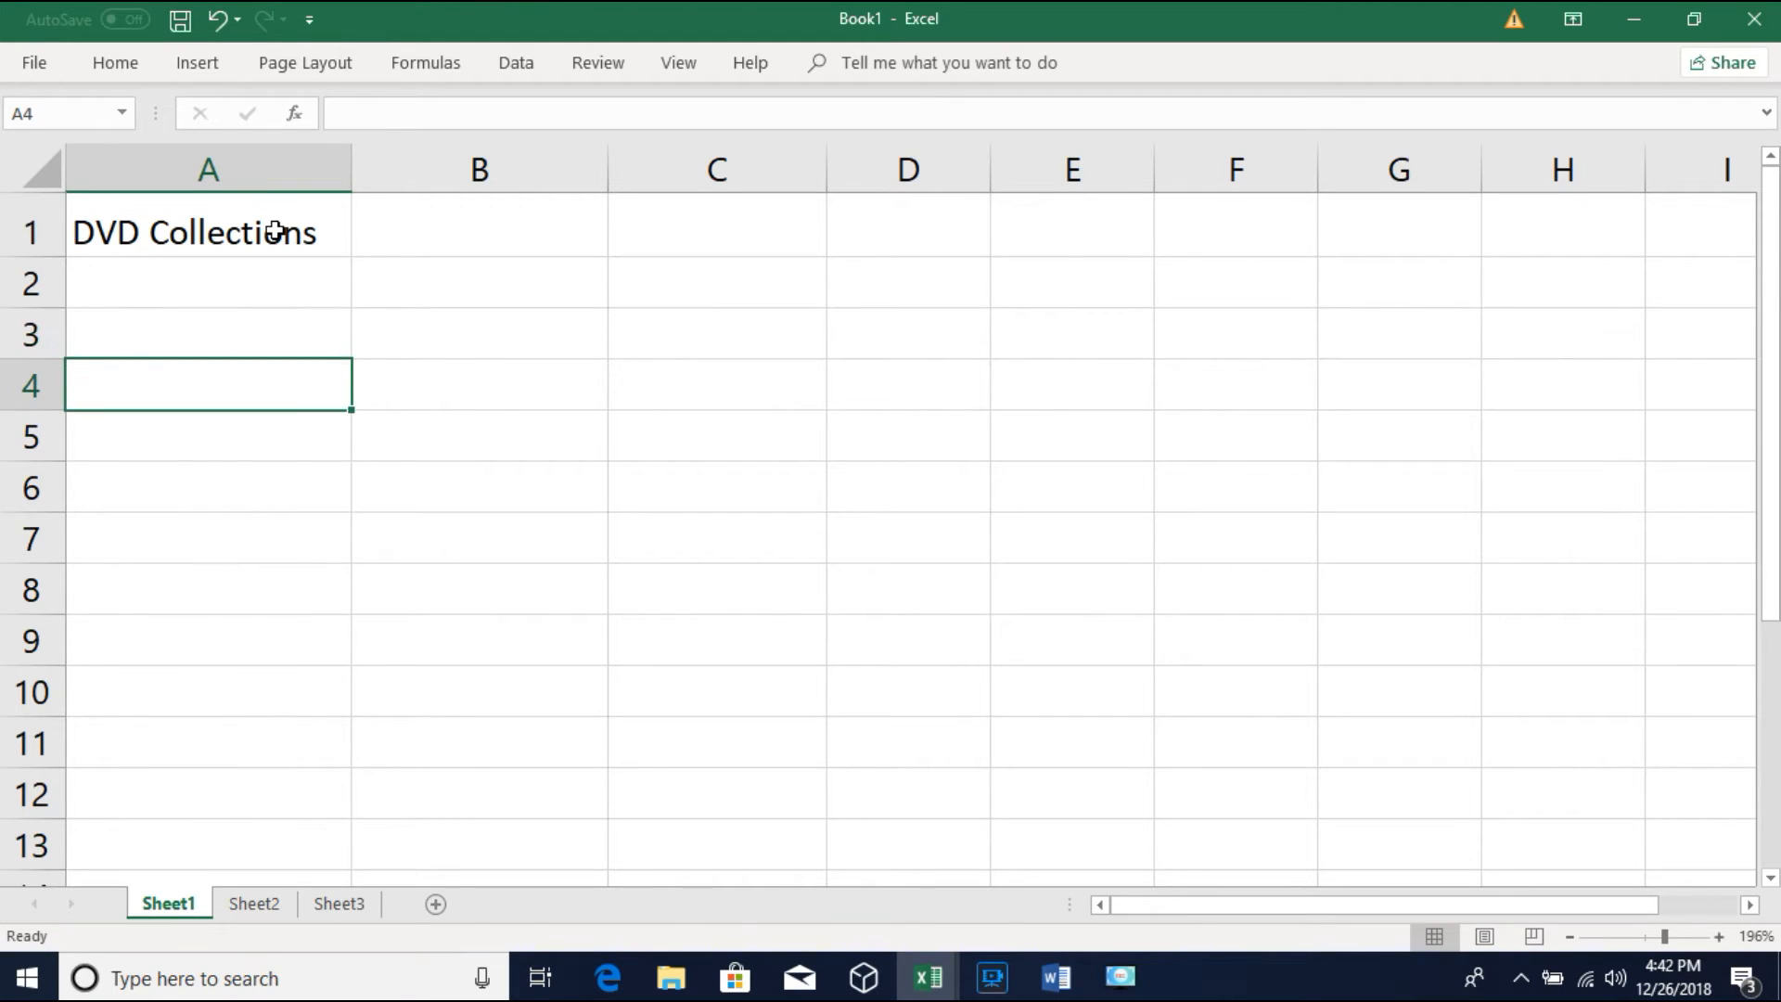
{"action": "key", "text": "Return"}
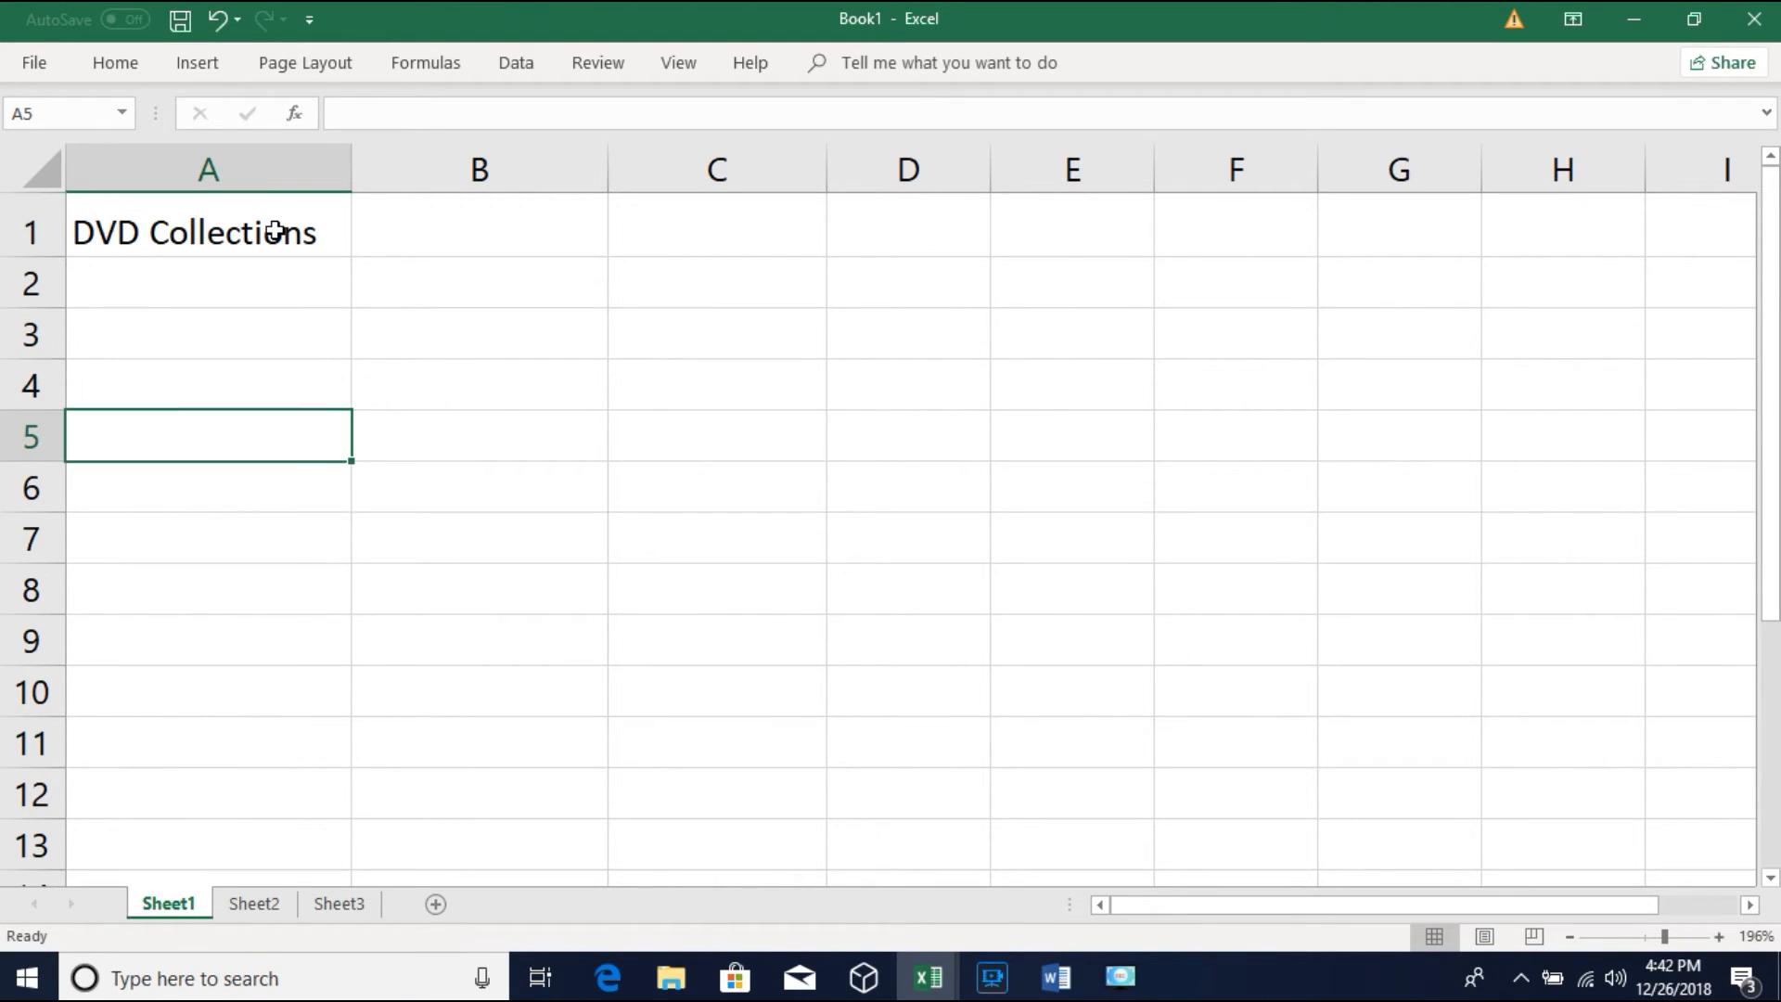
{"action": "key", "text": "Return"}
{"action": "key", "text": "Return"}
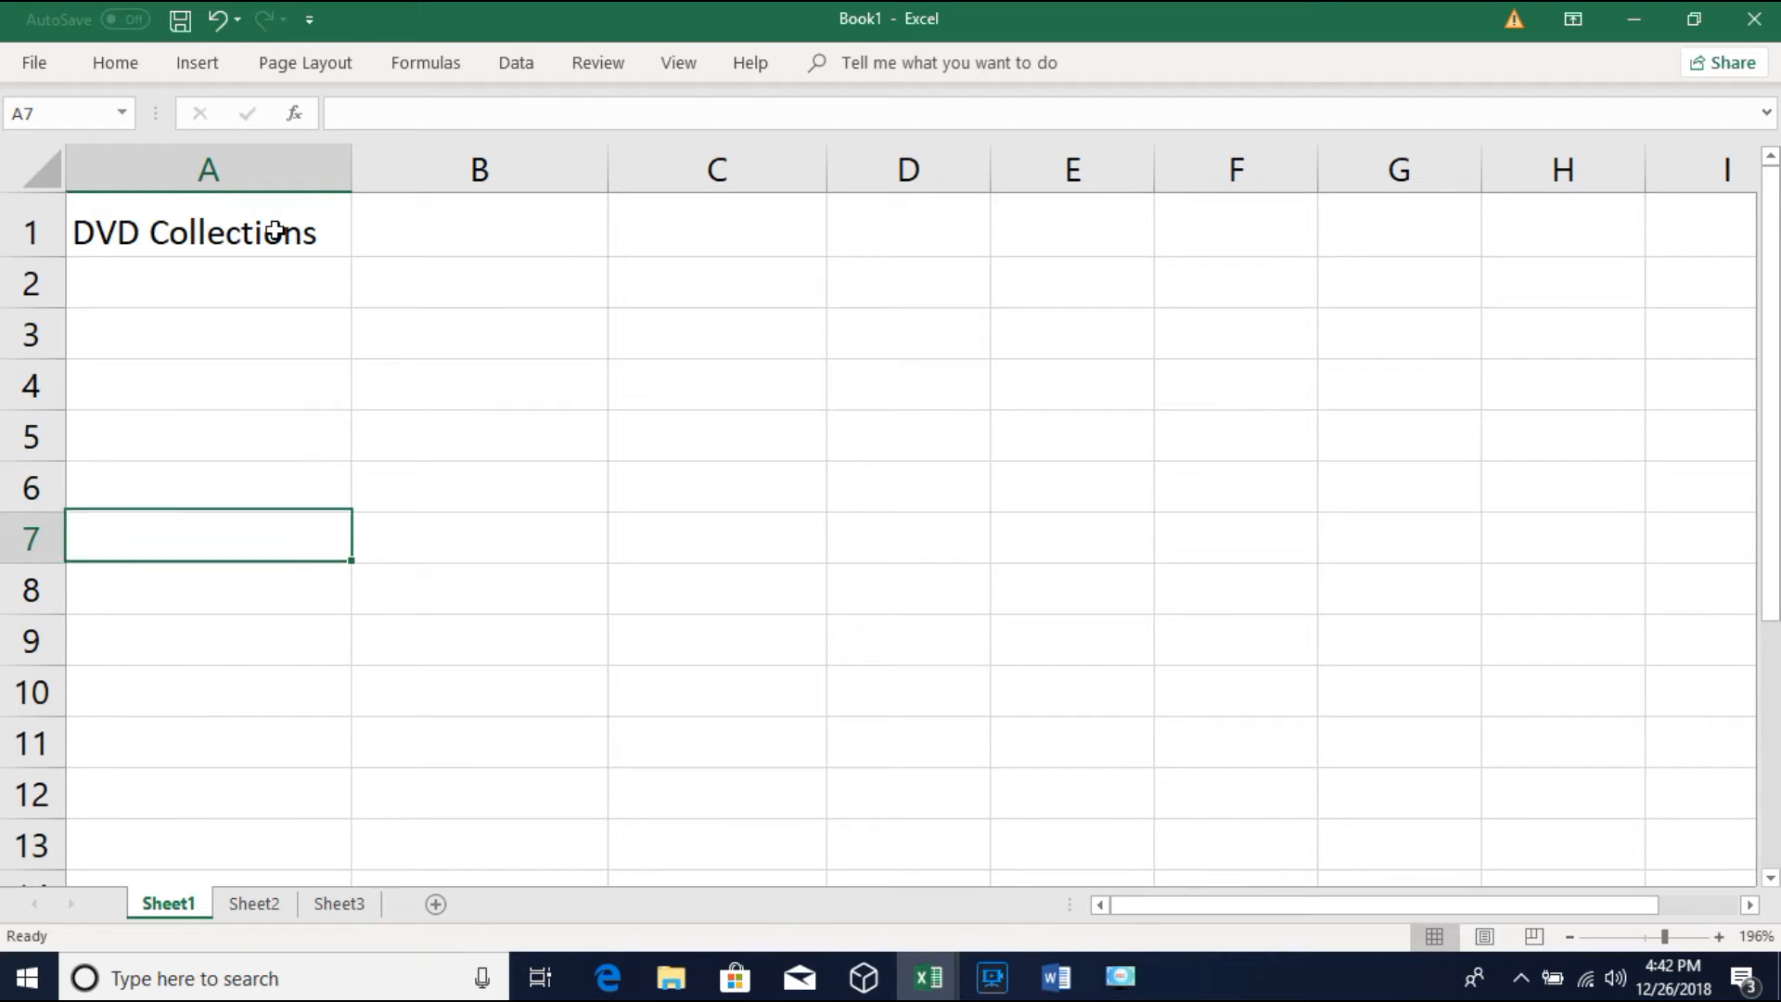
{"action": "key", "text": "Return"}
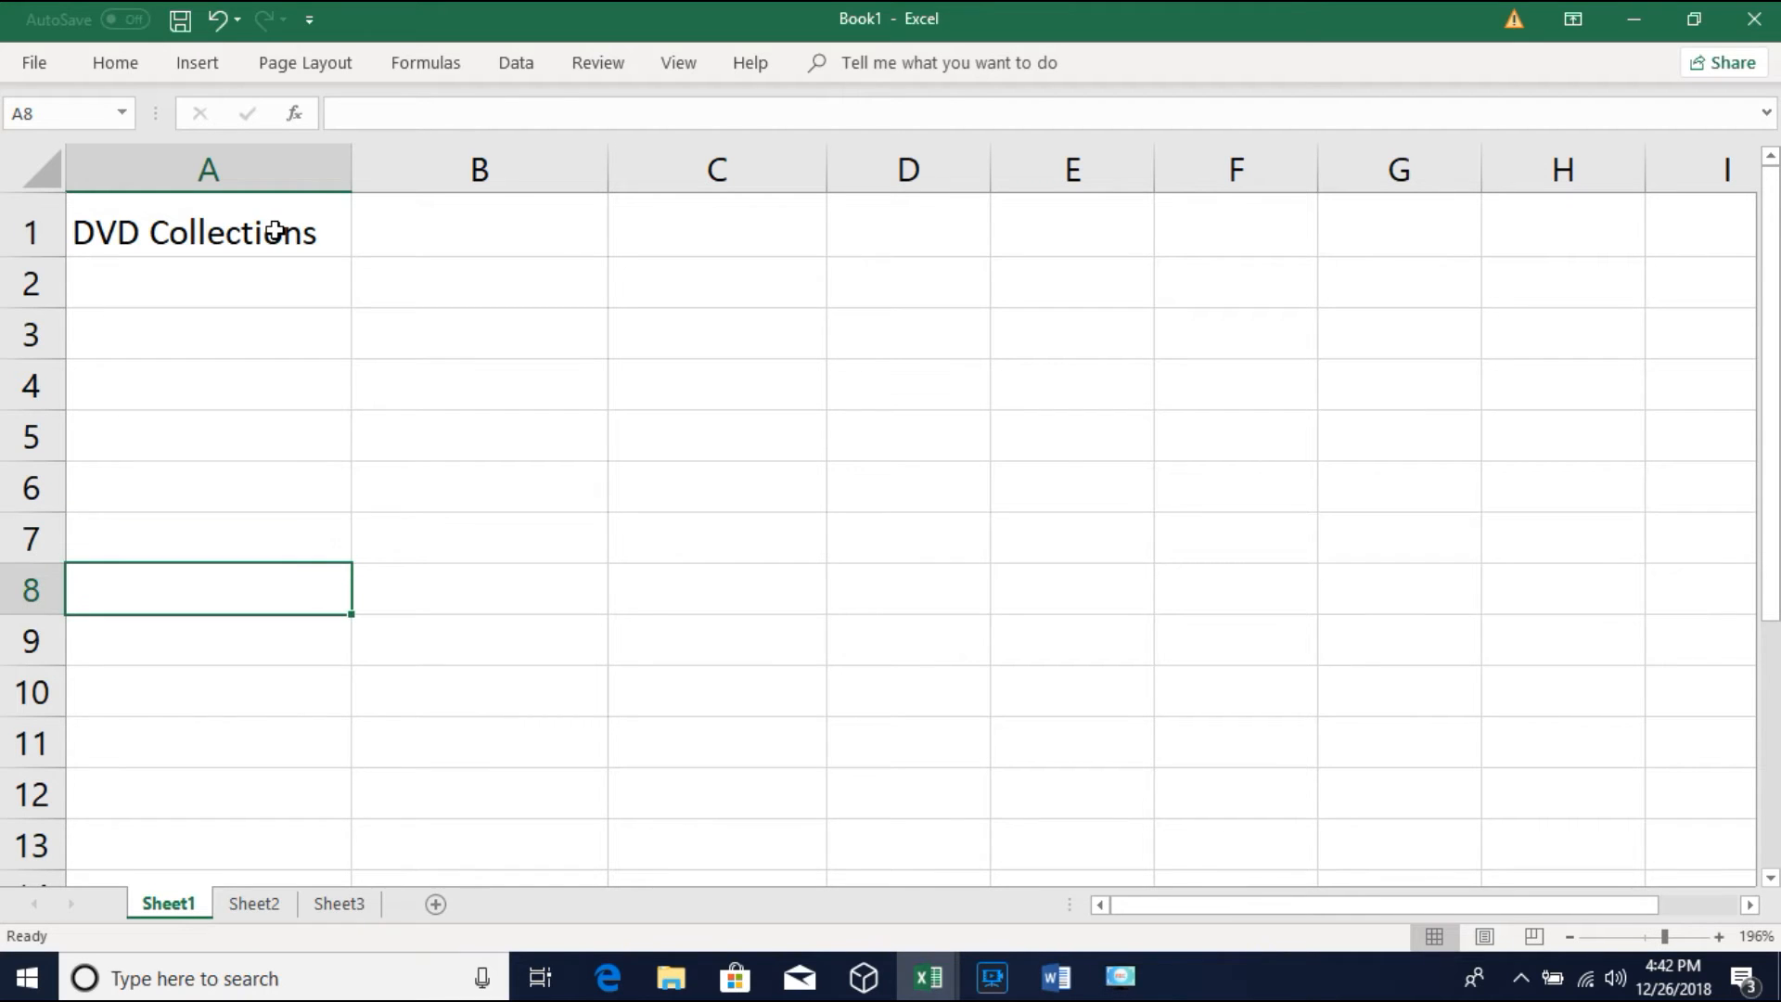
Step: Move the active cell back up column A from A8 to A1
{"action": "key", "text": "Up"}
{"action": "key", "text": "Up"}
{"action": "key", "text": "Up"}
{"action": "key", "text": "Up"}
{"action": "key", "text": "Up"}
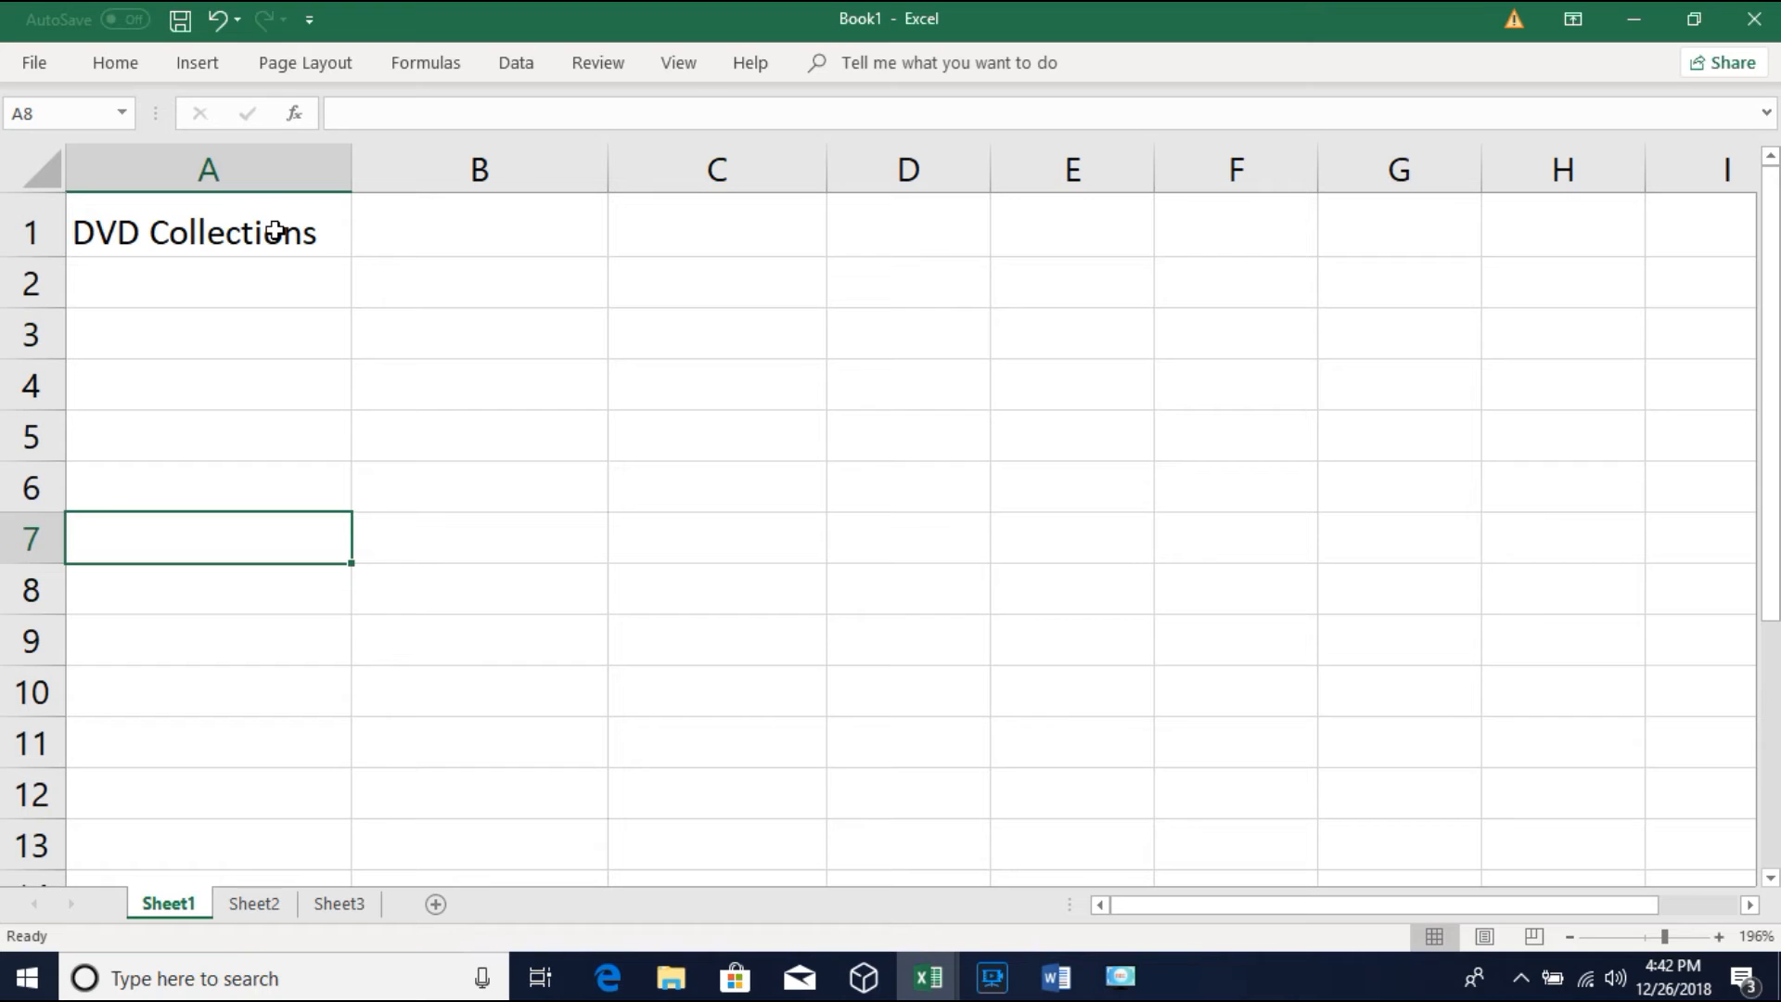
{"action": "key", "text": "Up"}
{"action": "key", "text": "Up"}
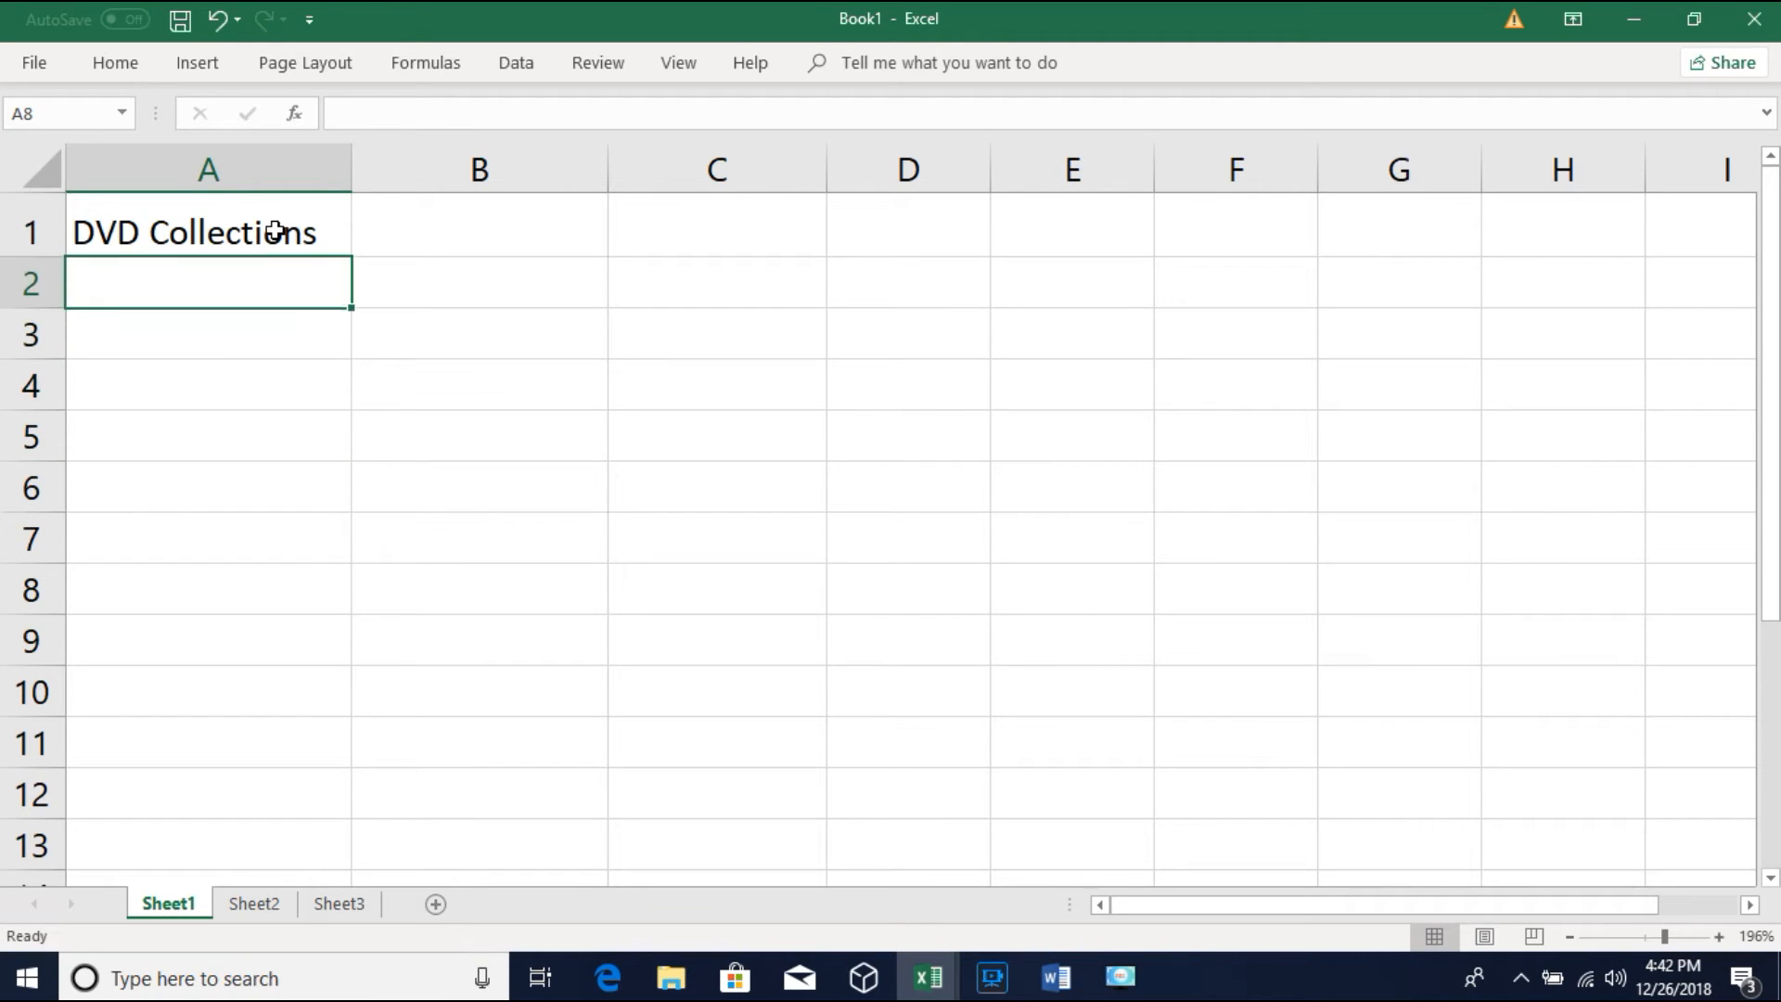
Step: Move the active cell down column A again, from A1 to A8
{"action": "key", "text": "Down"}
{"action": "key", "text": "Down"}
{"action": "key", "text": "Down"}
{"action": "key", "text": "Down"}
{"action": "key", "text": "Down"}
{"action": "key", "text": "Down"}
{"action": "key", "text": "Down"}
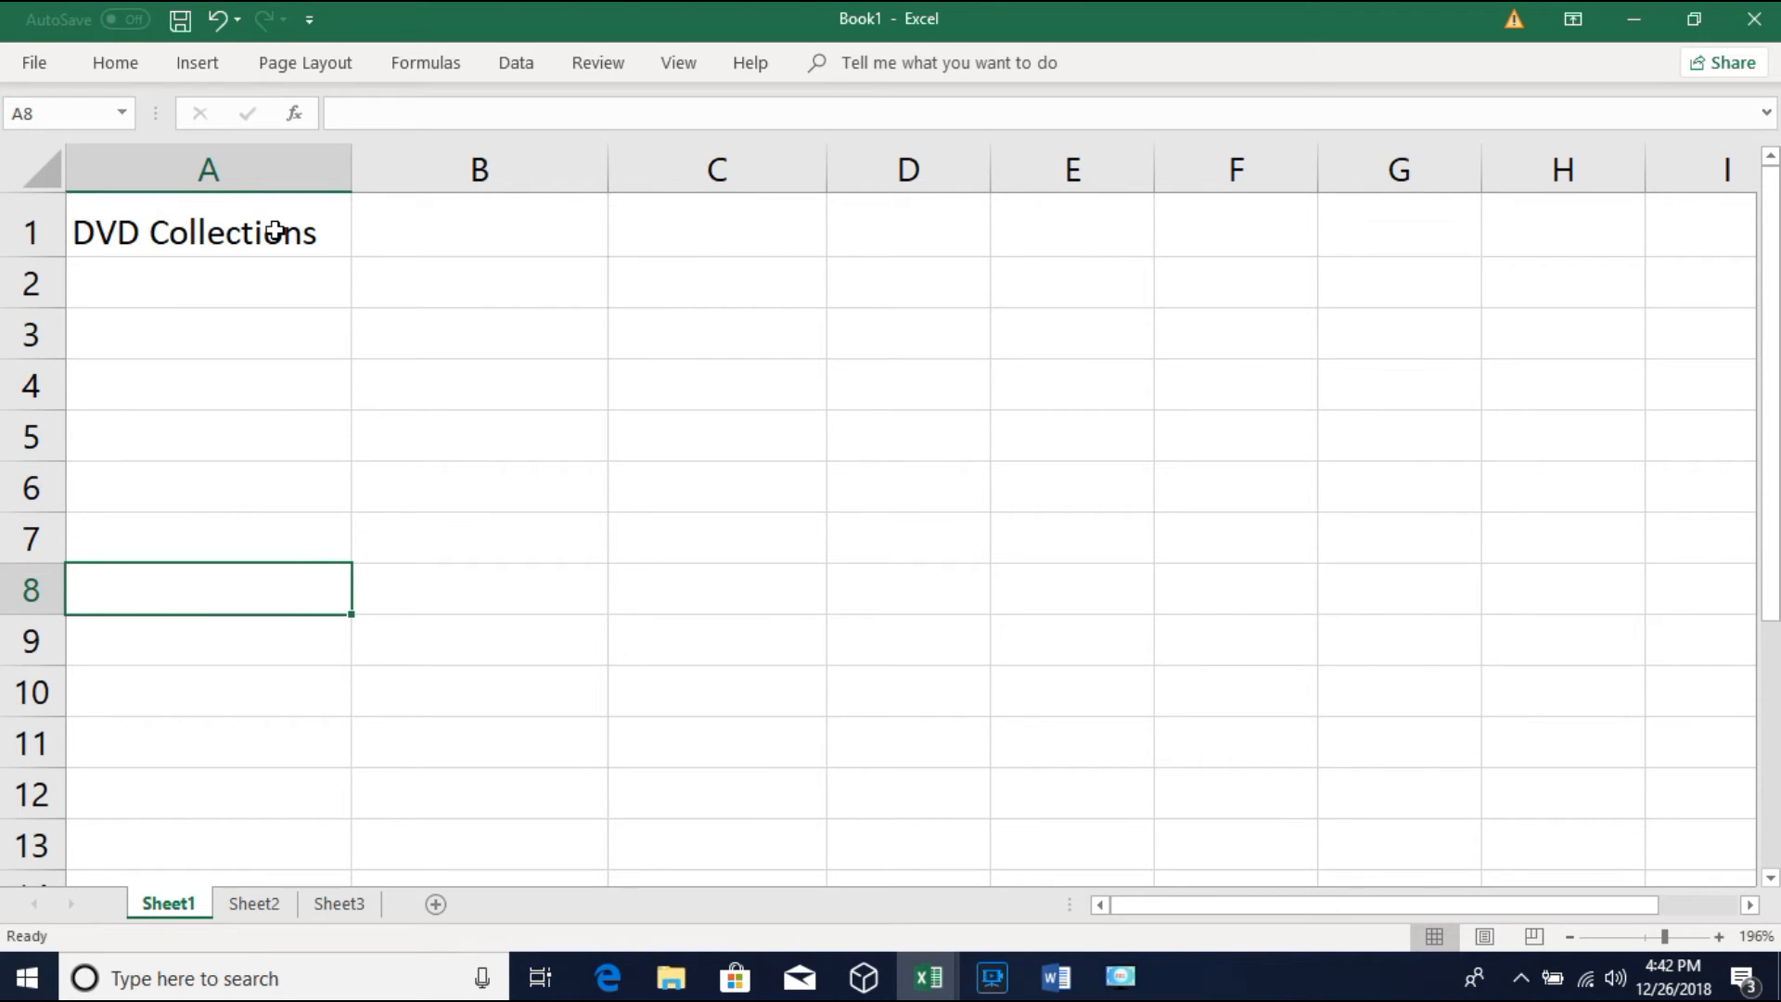
Step: Return the active cell from A8 up to the title cell A1
{"action": "key", "text": "Up"}
{"action": "key", "text": "Up"}
{"action": "key", "text": "Up"}
{"action": "key", "text": "Up"}
{"action": "key", "text": "Up"}
{"action": "key", "text": "Up"}
{"action": "key", "text": "shift+Return"}
Step: Move the active cell down column A from A1 to A10
{"action": "key", "text": "Return"}
{"action": "key", "text": "Return"}
{"action": "key", "text": "Return"}
{"action": "key", "text": "Return"}
{"action": "key", "text": "Return"}
{"action": "key", "text": "Return"}
{"action": "key", "text": "Return"}
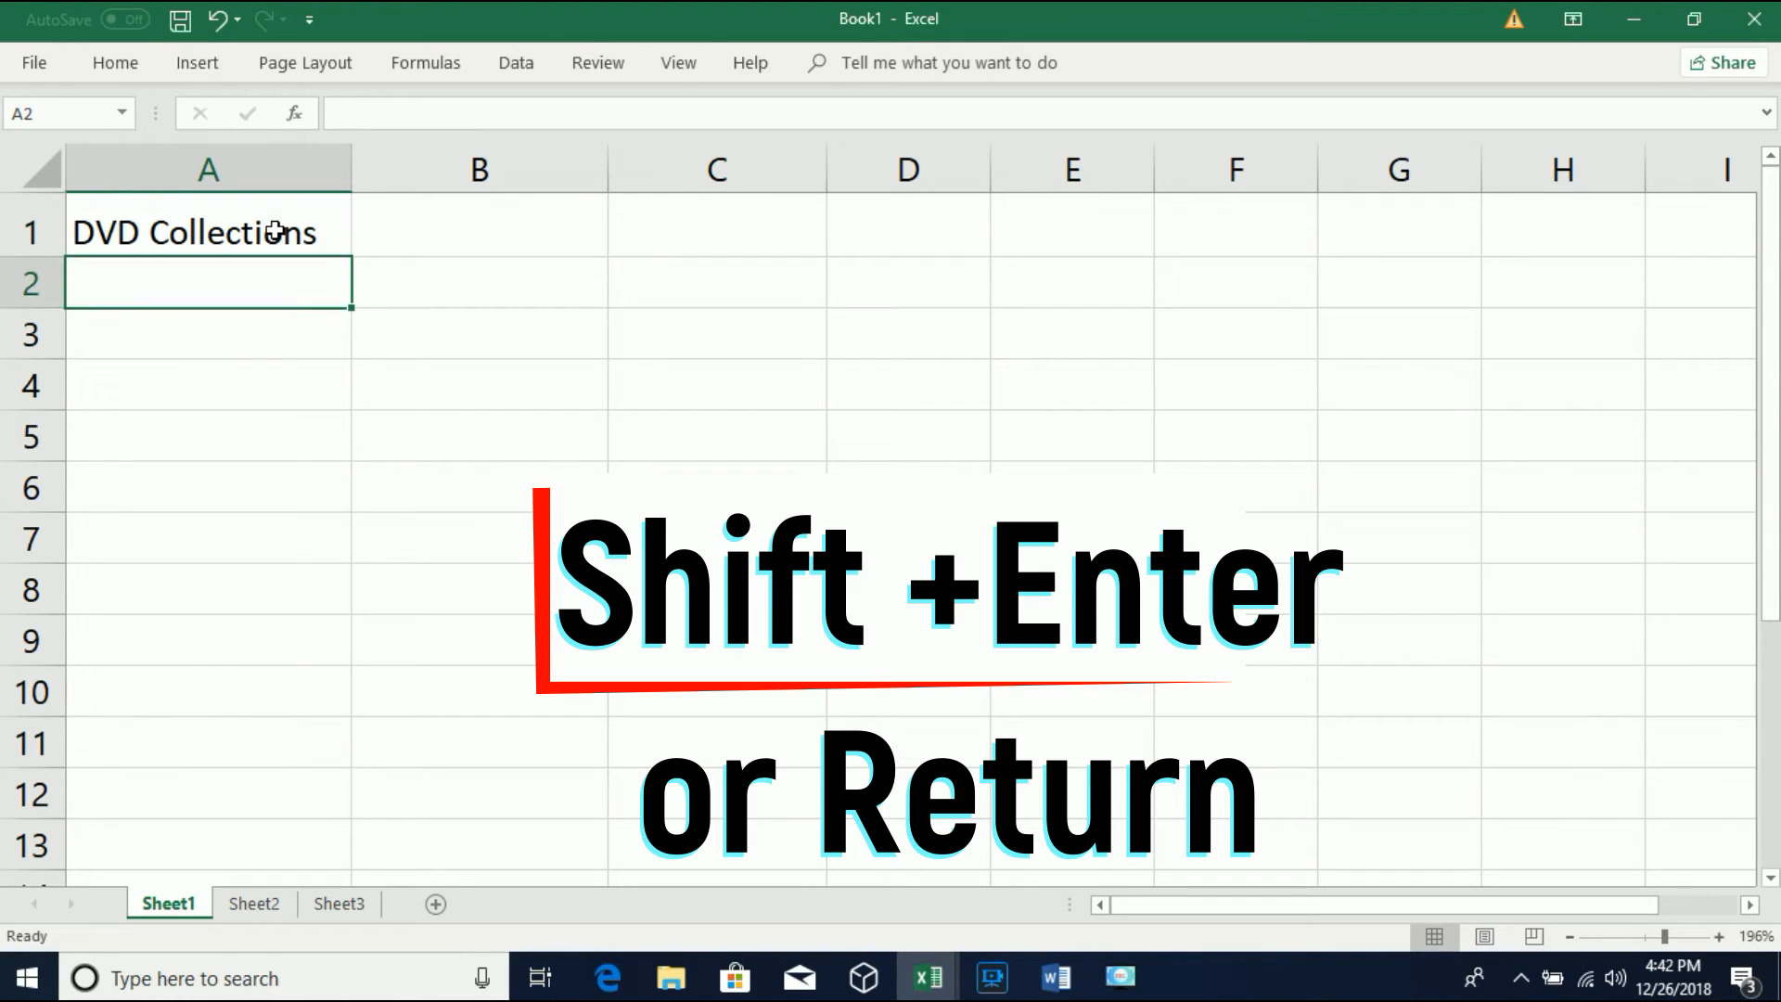
{"action": "key", "text": "Return"}
{"action": "key", "text": "Return"}
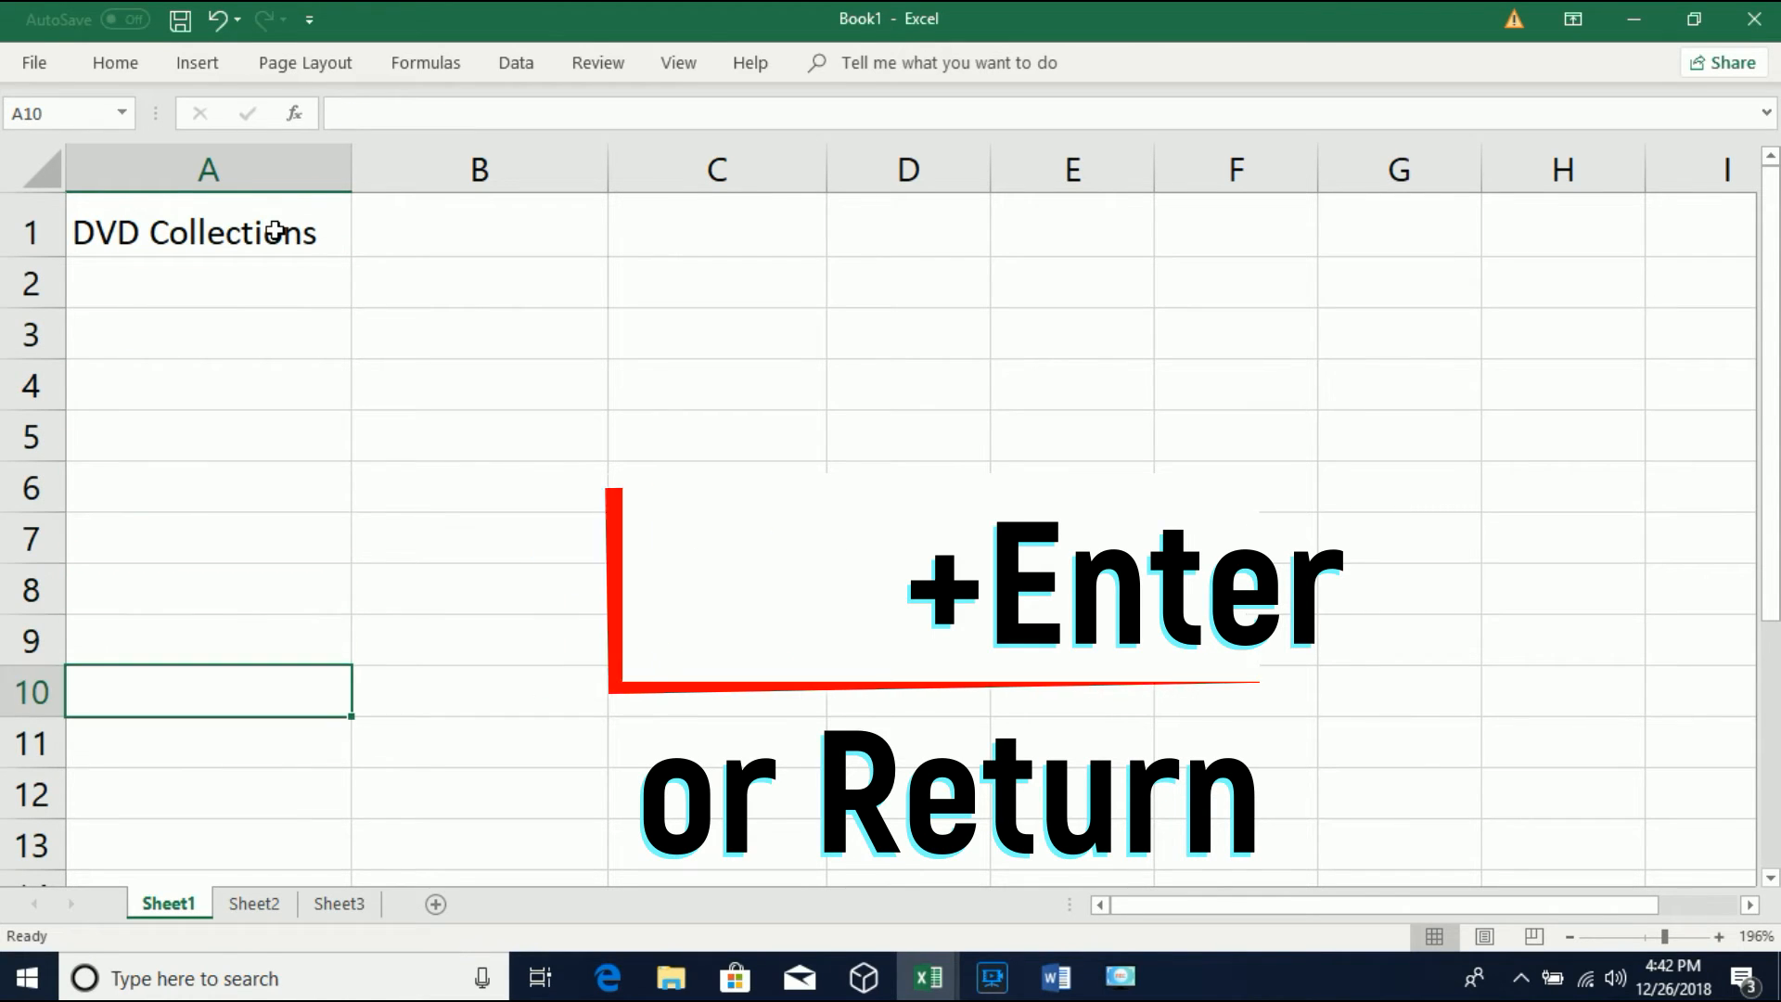
Step: Move the active cell up column A one row at a time from A10 to A1
{"action": "key", "text": "shift+Return"}
{"action": "key", "text": "shift+Return"}
{"action": "key", "text": "shift+Return"}
{"action": "key", "text": "shift+Return"}
{"action": "key", "text": "shift+Return"}
{"action": "key", "text": "shift+Return"}
{"action": "key", "text": "shift+Return"}
{"action": "key", "text": "shift+Return"}
{"action": "key", "text": "shift+Return"}
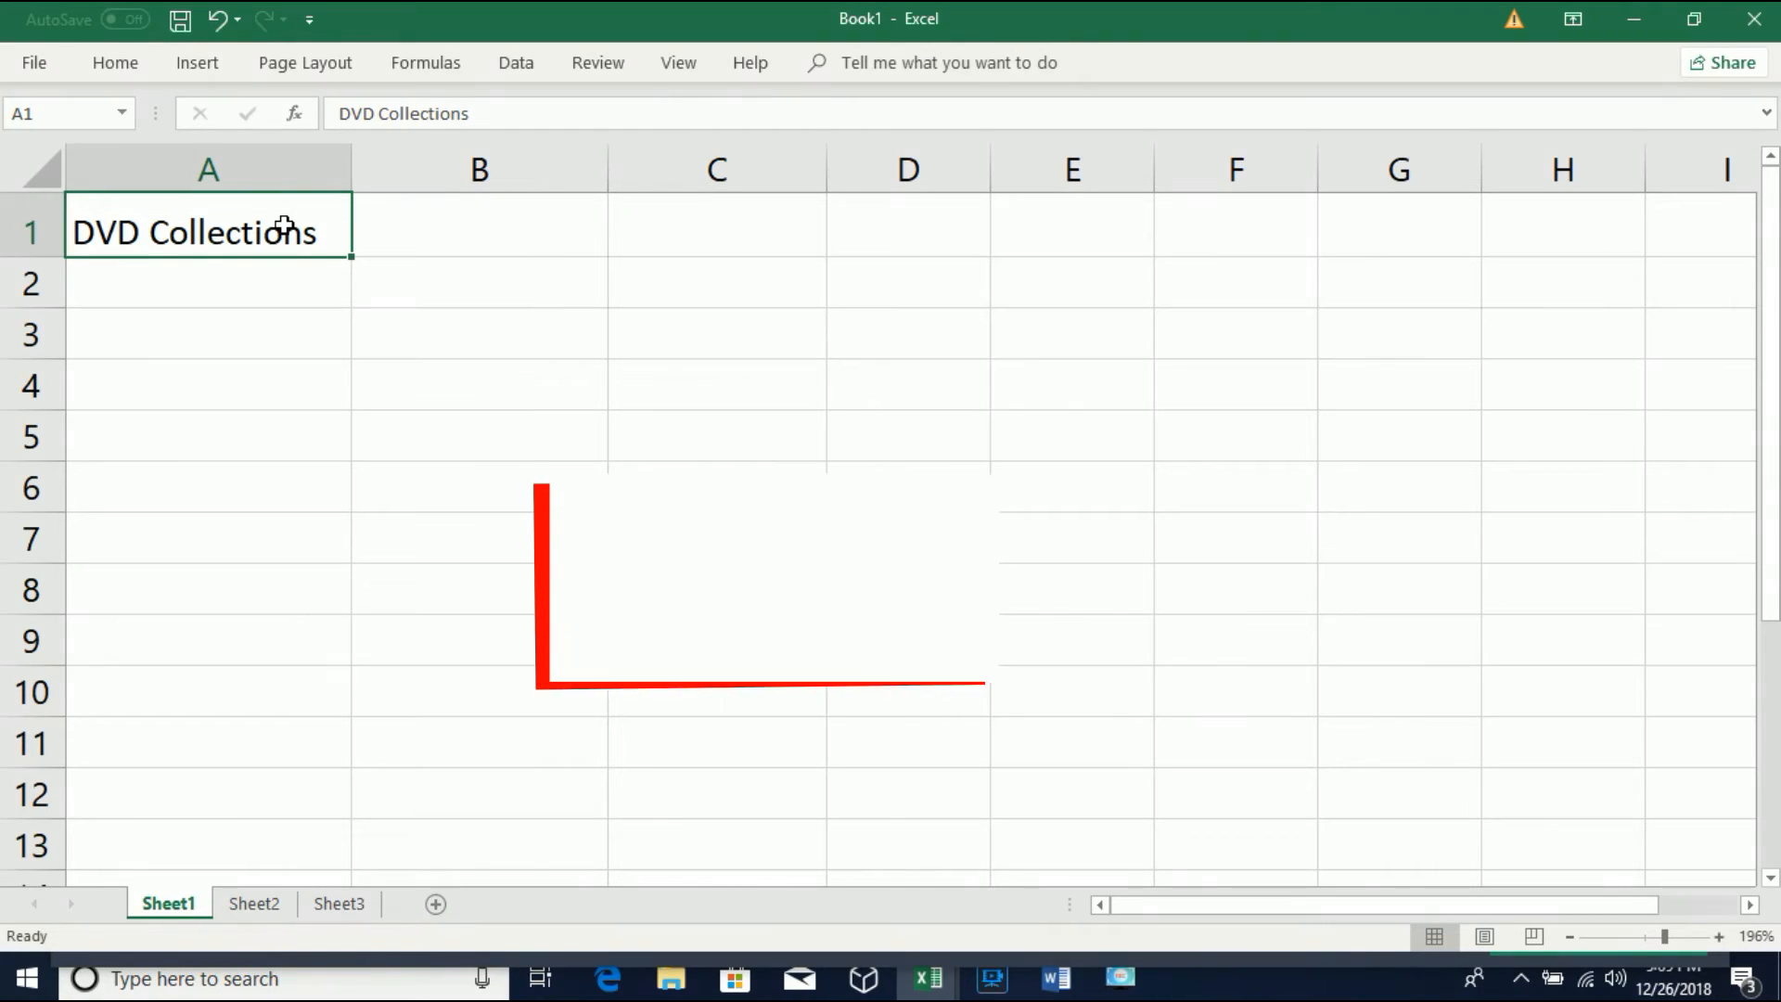
Step: Move the active cell across row 1 one column at a time from A1 to H1
{"action": "key", "text": "Tab"}
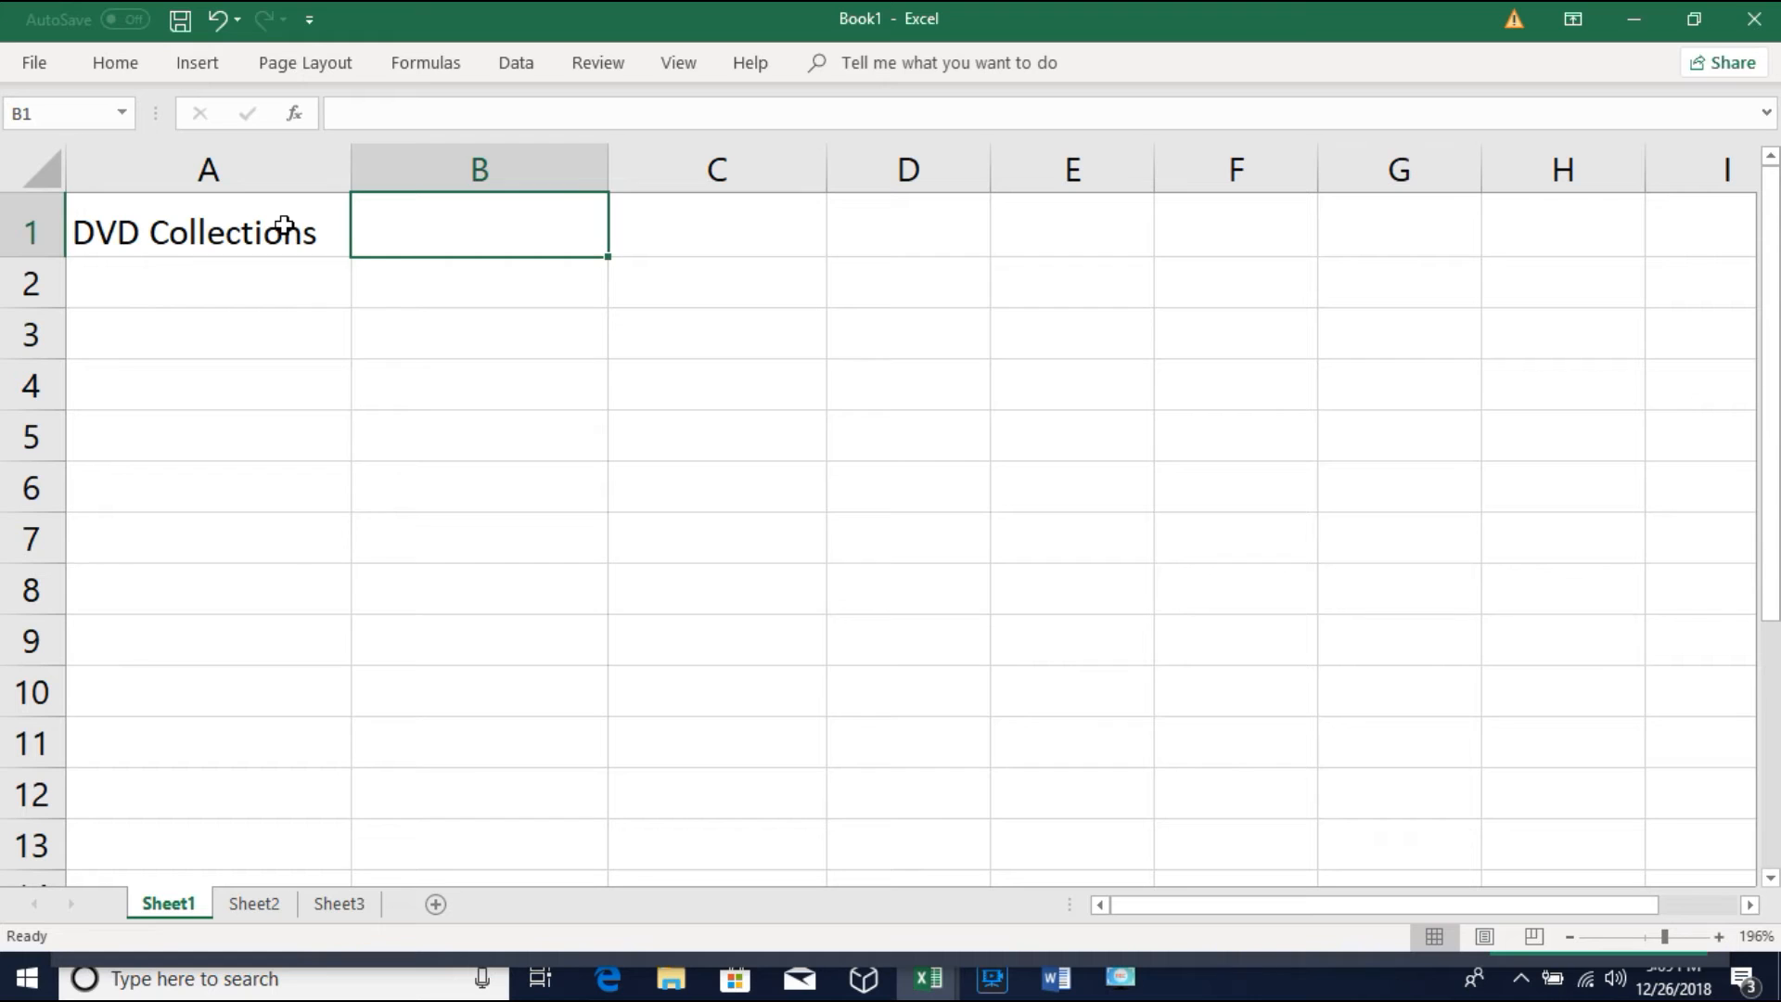
{"action": "key", "text": "Tab"}
{"action": "key", "text": "Tab"}
{"action": "key", "text": "Tab"}
{"action": "key", "text": "Tab"}
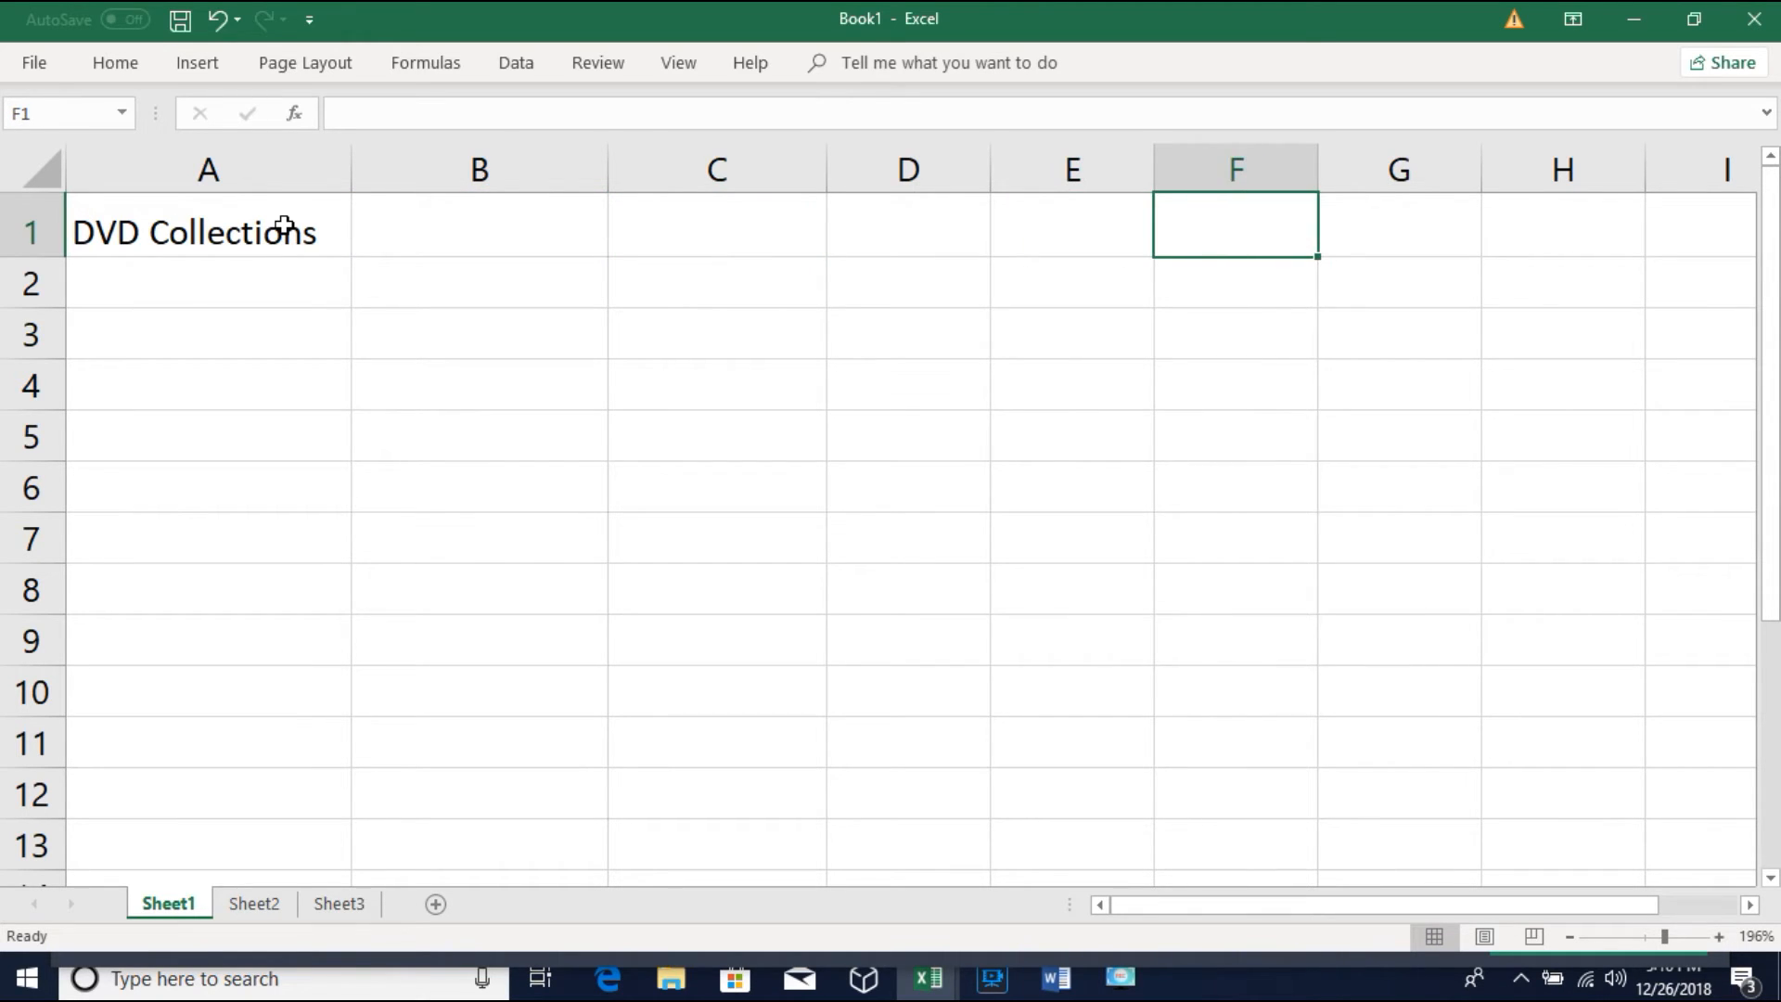
{"action": "key", "text": "Tab"}
{"action": "key", "text": "Tab"}
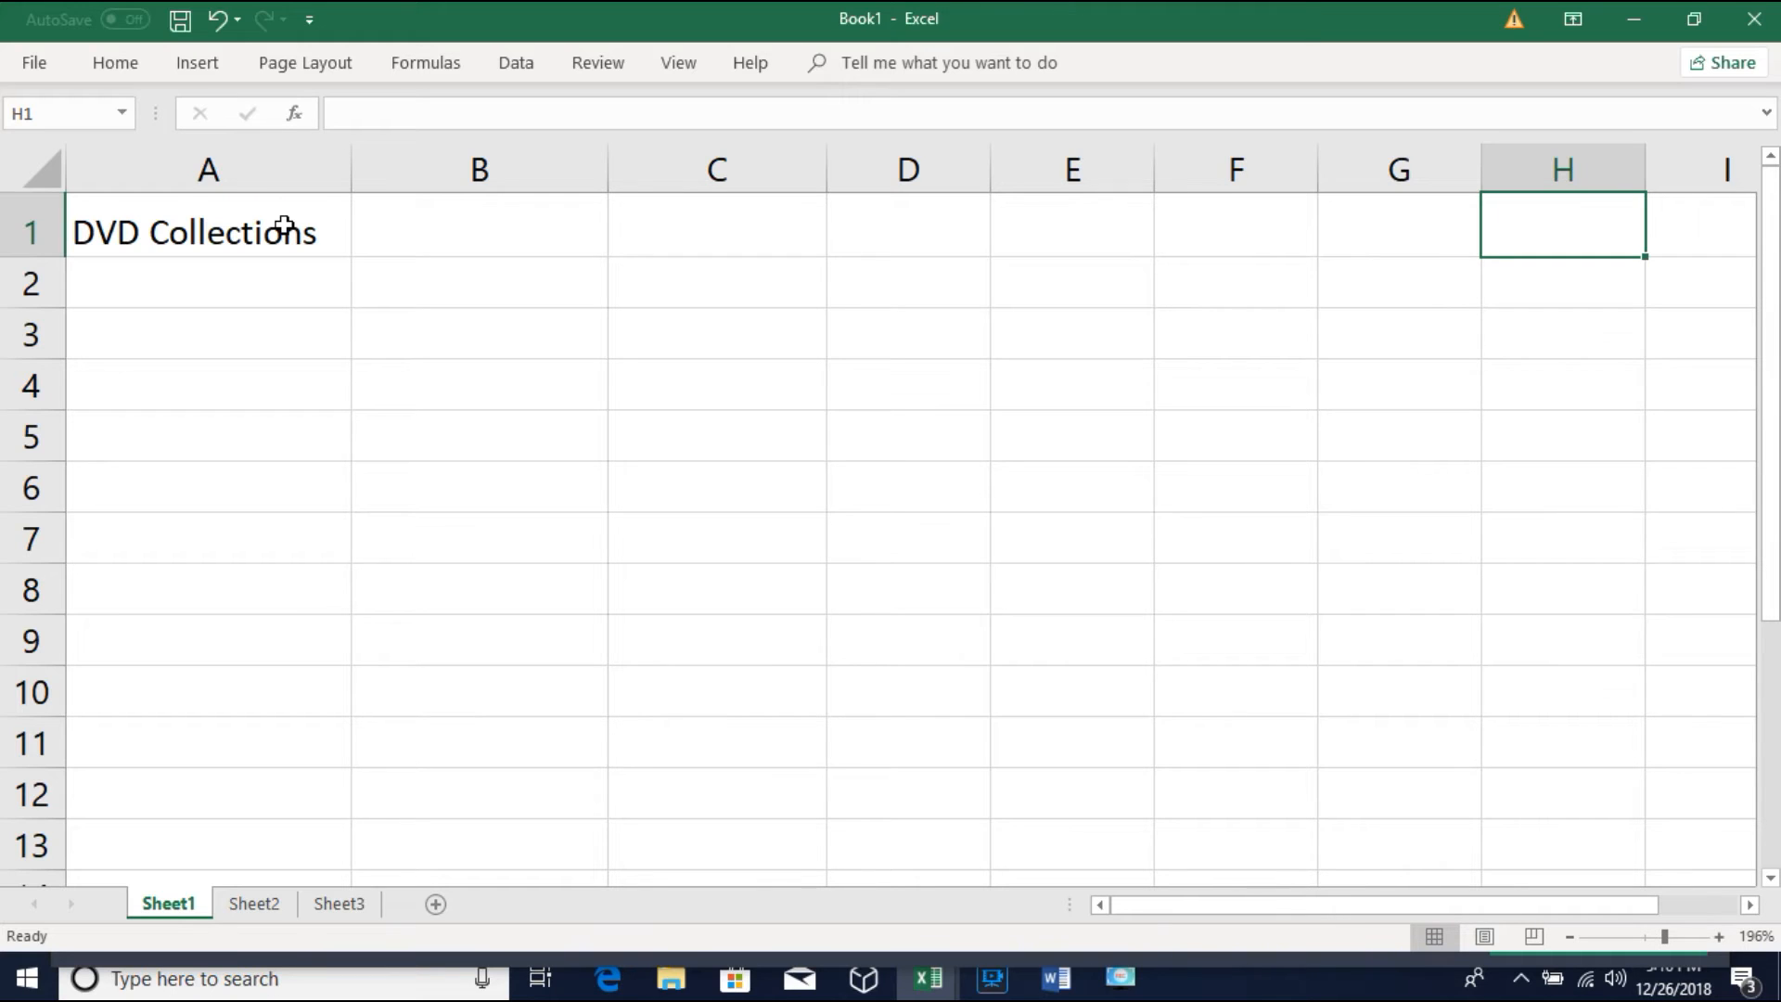
Step: Move the active cell backward along row 1 from H1 to A1
{"action": "key", "text": "shift+Tab"}
{"action": "key", "text": "shift+Tab"}
{"action": "key", "text": "shift+Tab"}
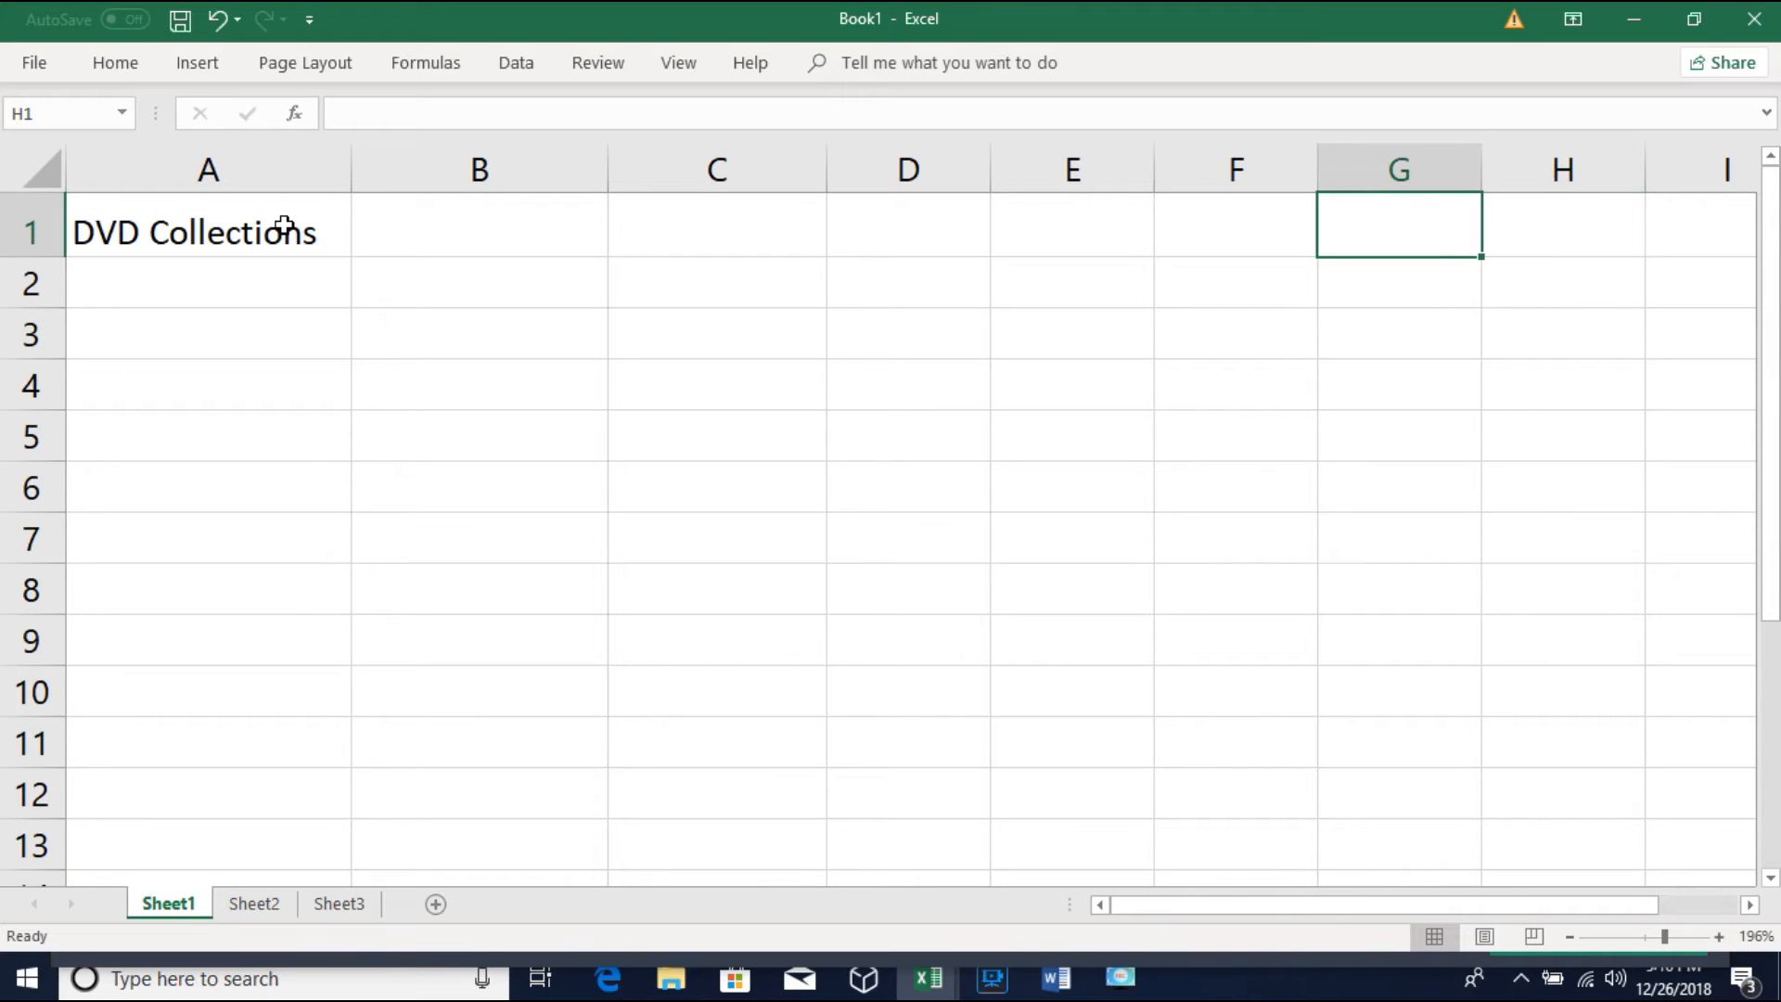
{"action": "key", "text": "shift+Tab"}
{"action": "key", "text": "shift+Tab"}
{"action": "key", "text": "shift+Tab"}
{"action": "key", "text": "shift+Tab"}
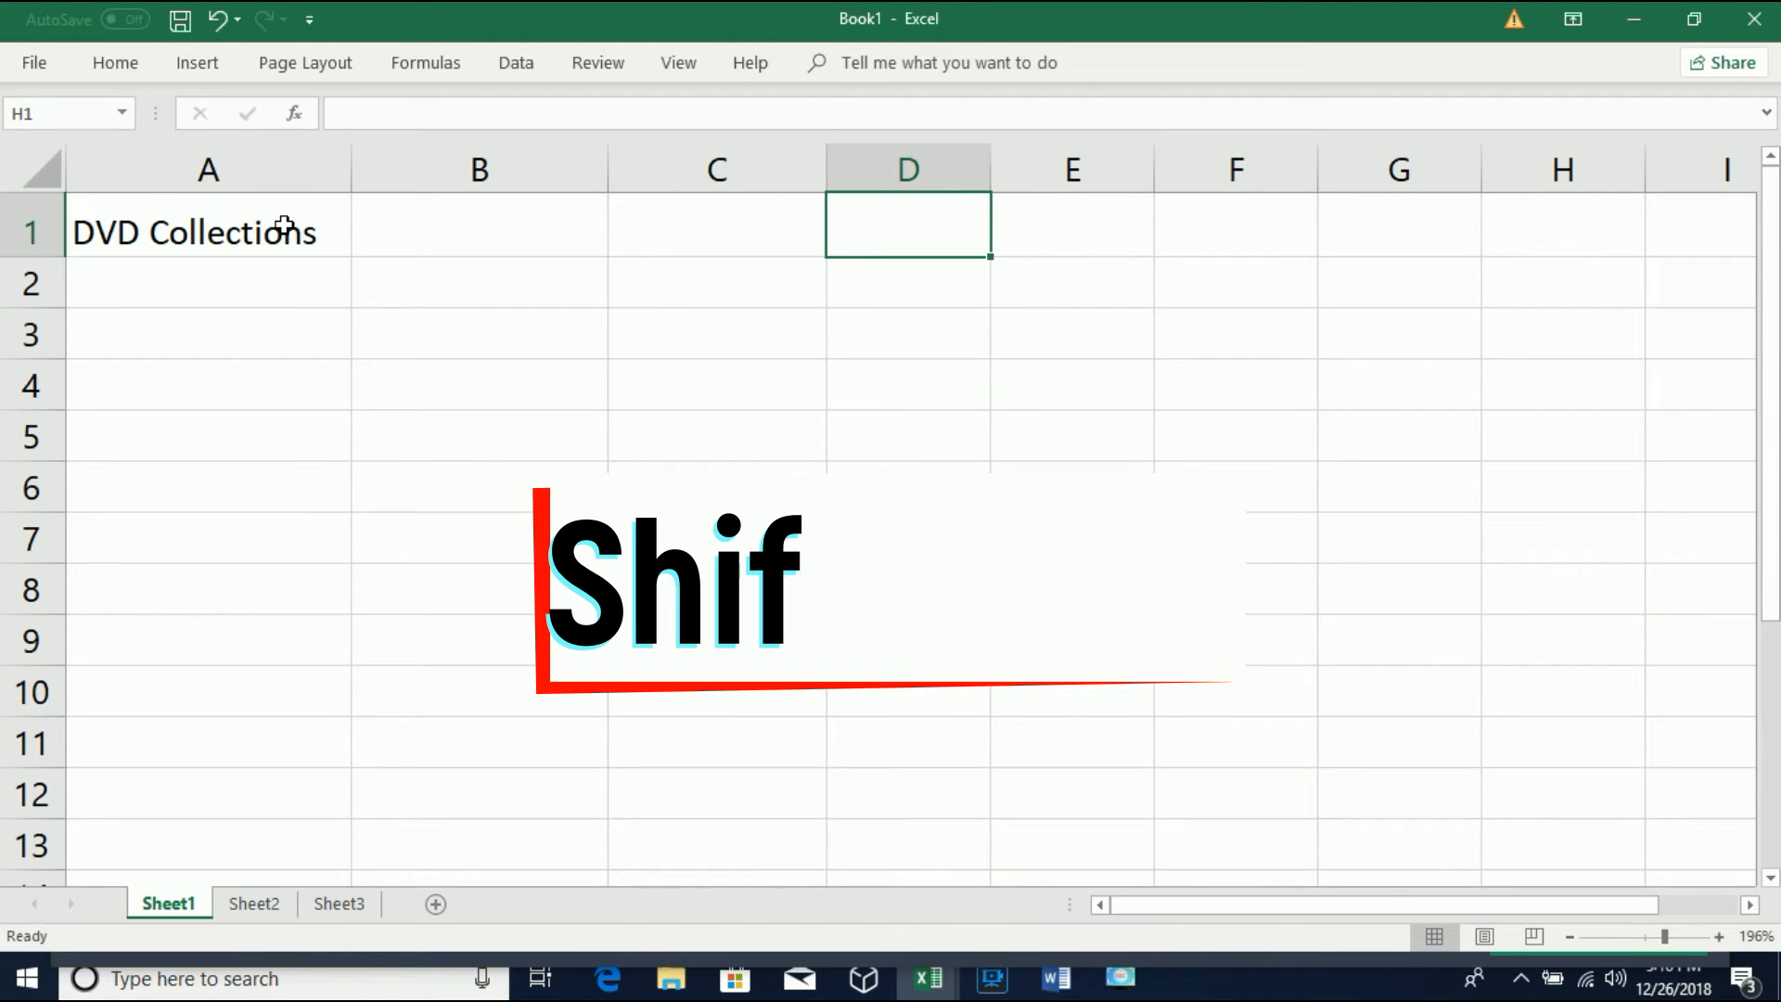
Step: Move the active cell forward along row 1 from A1 to G1
{"action": "key", "text": "Tab"}
{"action": "key", "text": "Tab"}
{"action": "key", "text": "Tab"}
{"action": "key", "text": "Tab"}
{"action": "key", "text": "Tab"}
{"action": "key", "text": "Tab"}
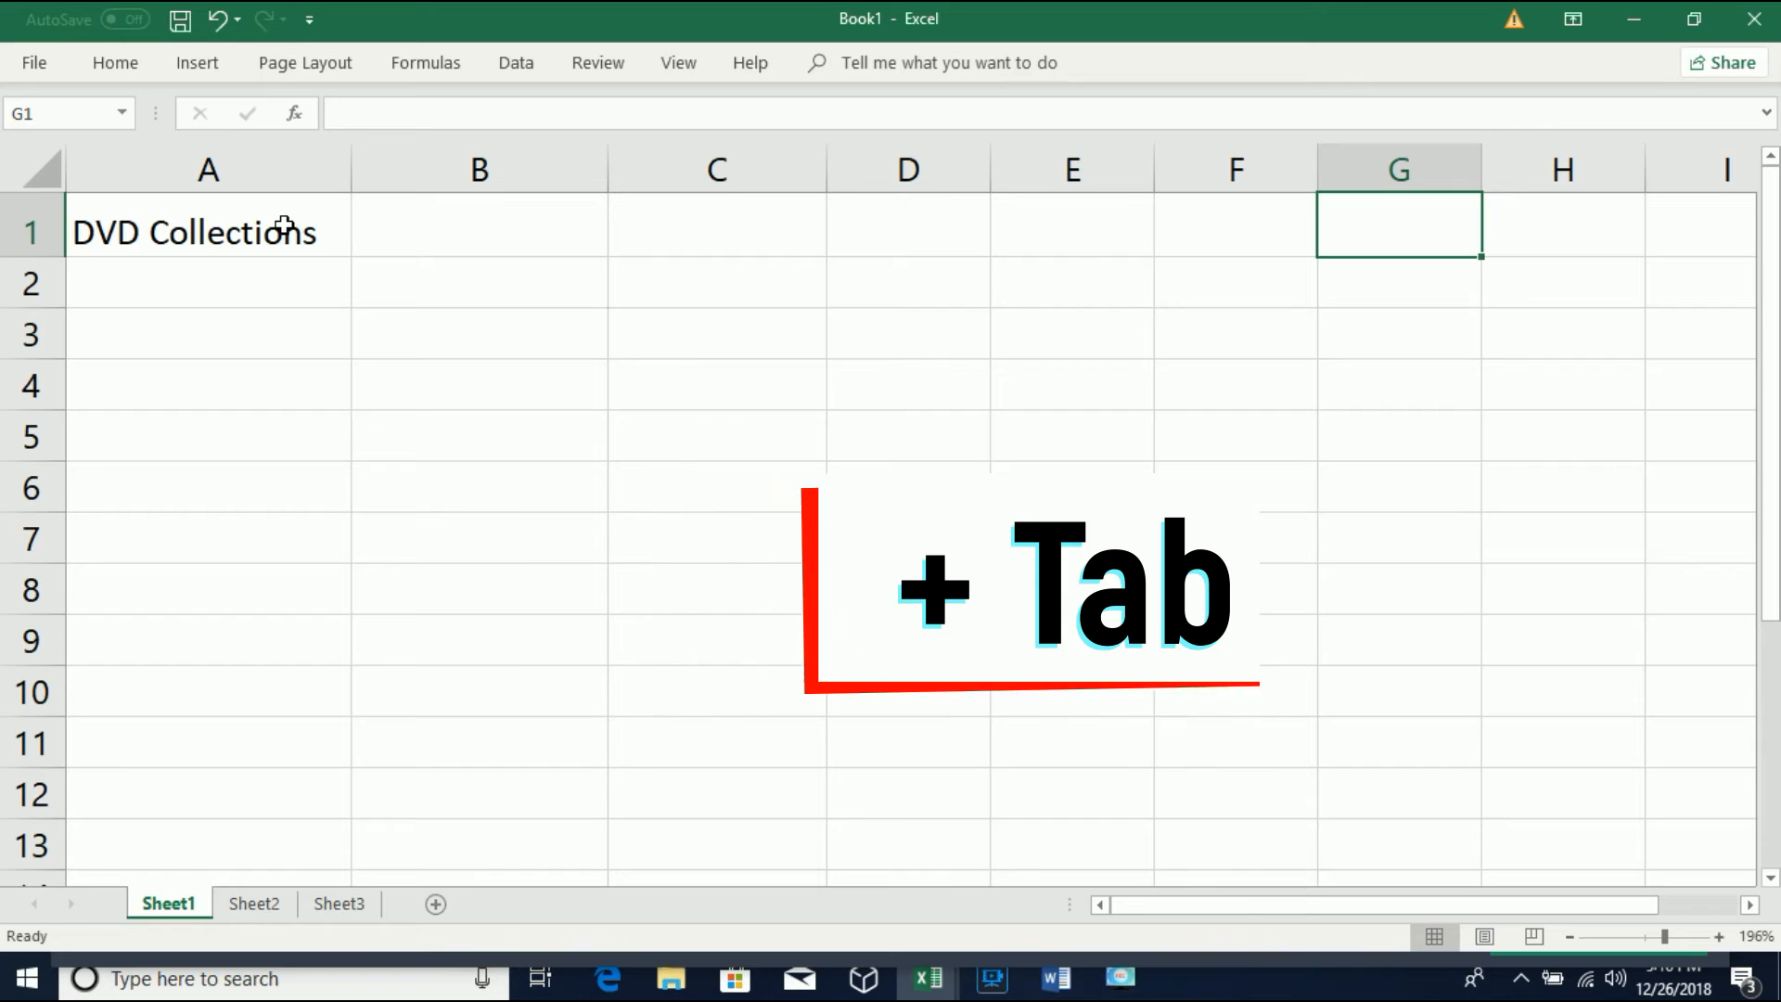
Step: Move the active cell backward along row 1 from G1 to A1
{"action": "key", "text": "shift+Tab"}
{"action": "key", "text": "shift+Tab"}
{"action": "key", "text": "shift+Tab"}
{"action": "key", "text": "shift+Tab"}
{"action": "key", "text": "shift+Tab"}
{"action": "key", "text": "shift+Tab"}
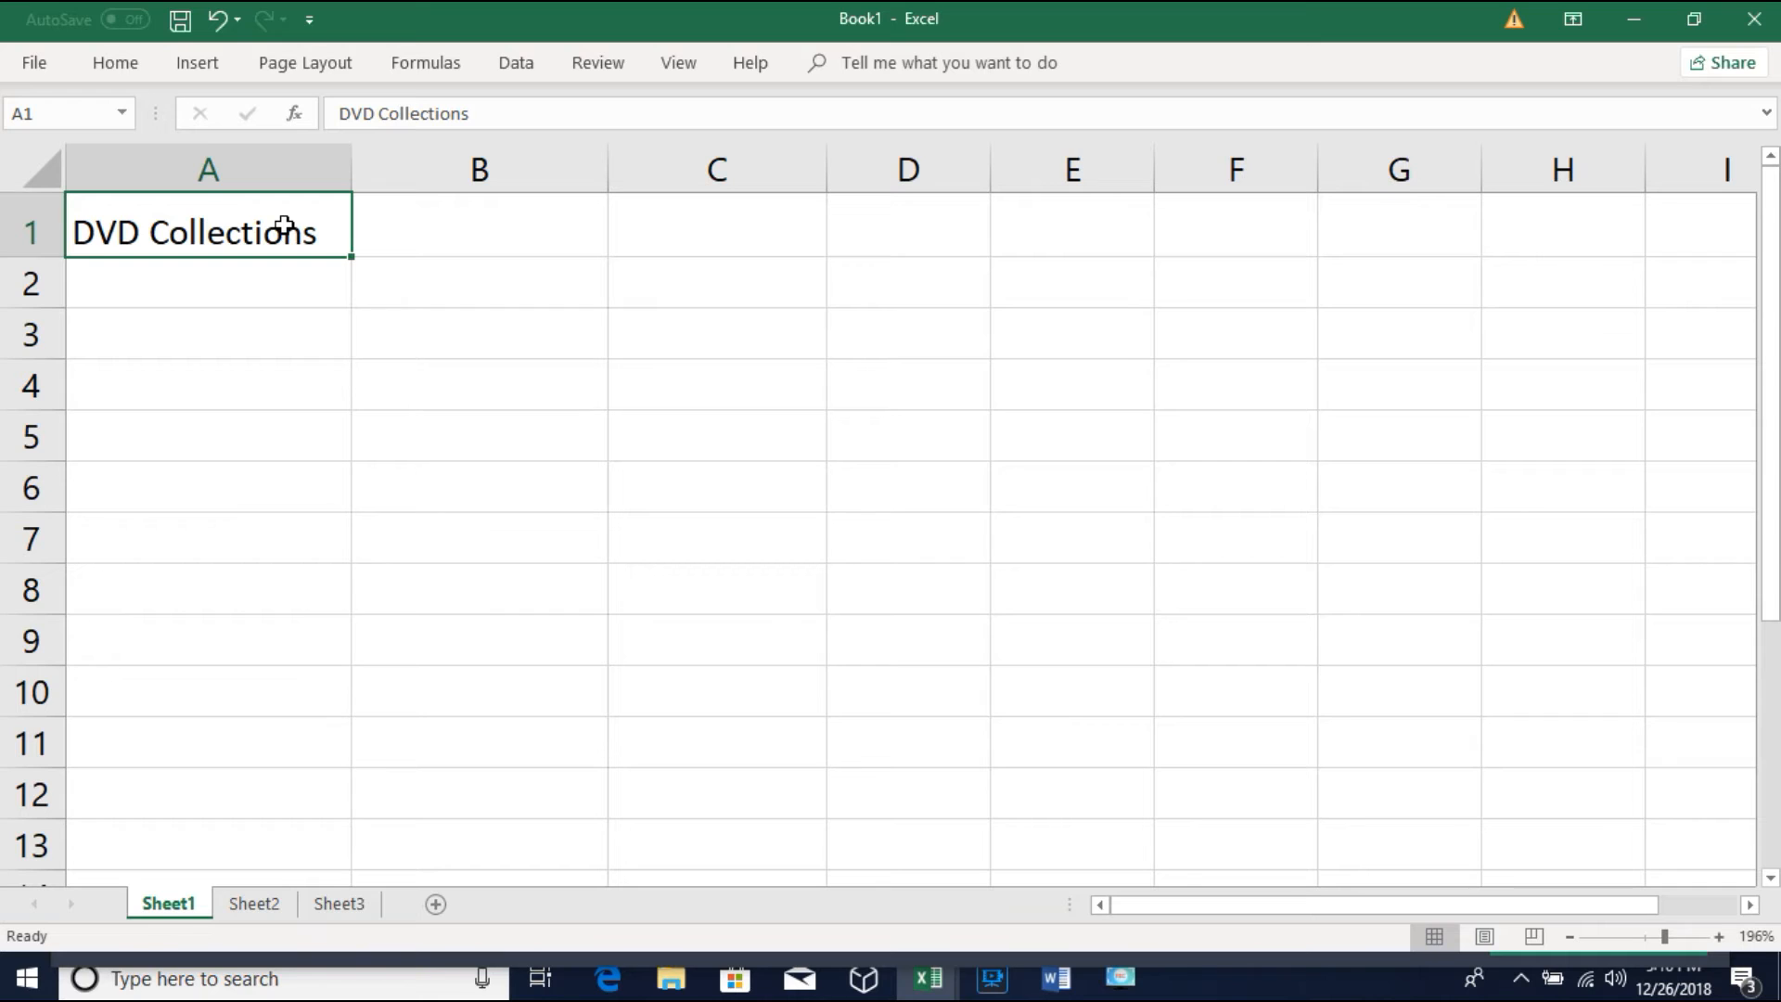
Step: Move the active cell down column A from A1 to A9
{"action": "key", "text": "Return"}
{"action": "key", "text": "Return"}
{"action": "key", "text": "Return"}
{"action": "key", "text": "Return"}
{"action": "key", "text": "Return"}
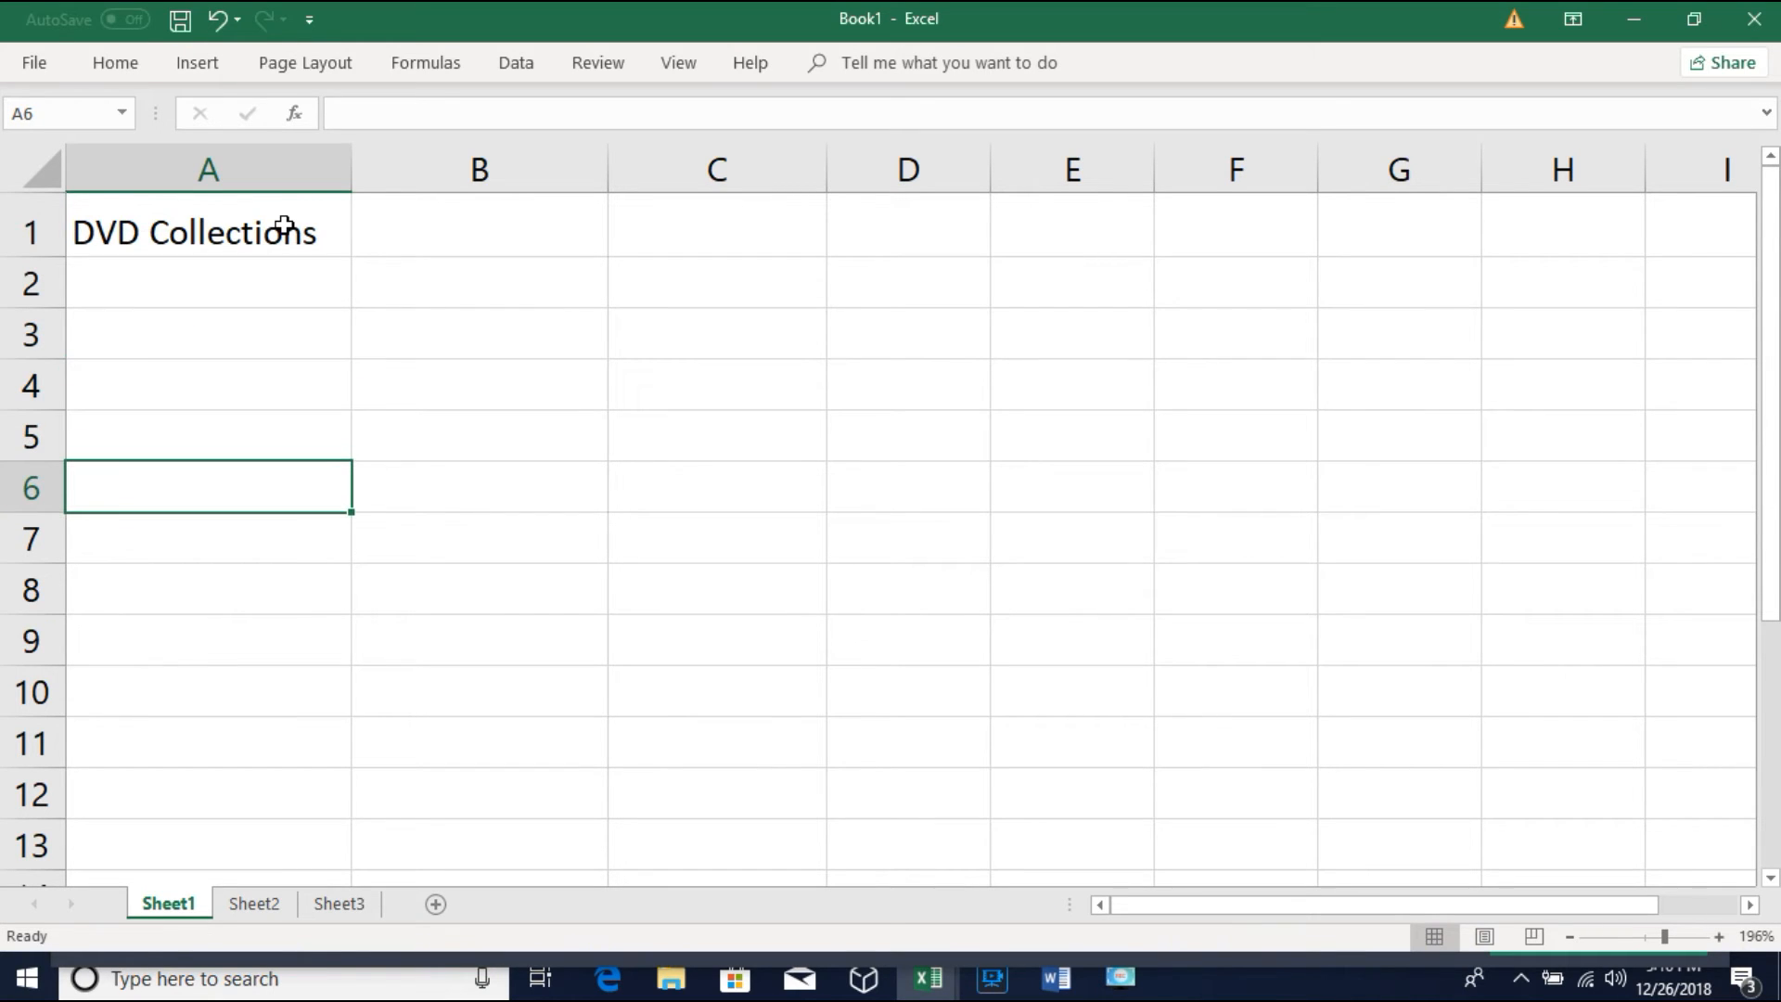
{"action": "key", "text": "Return"}
{"action": "key", "text": "Return"}
{"action": "key", "text": "Return"}
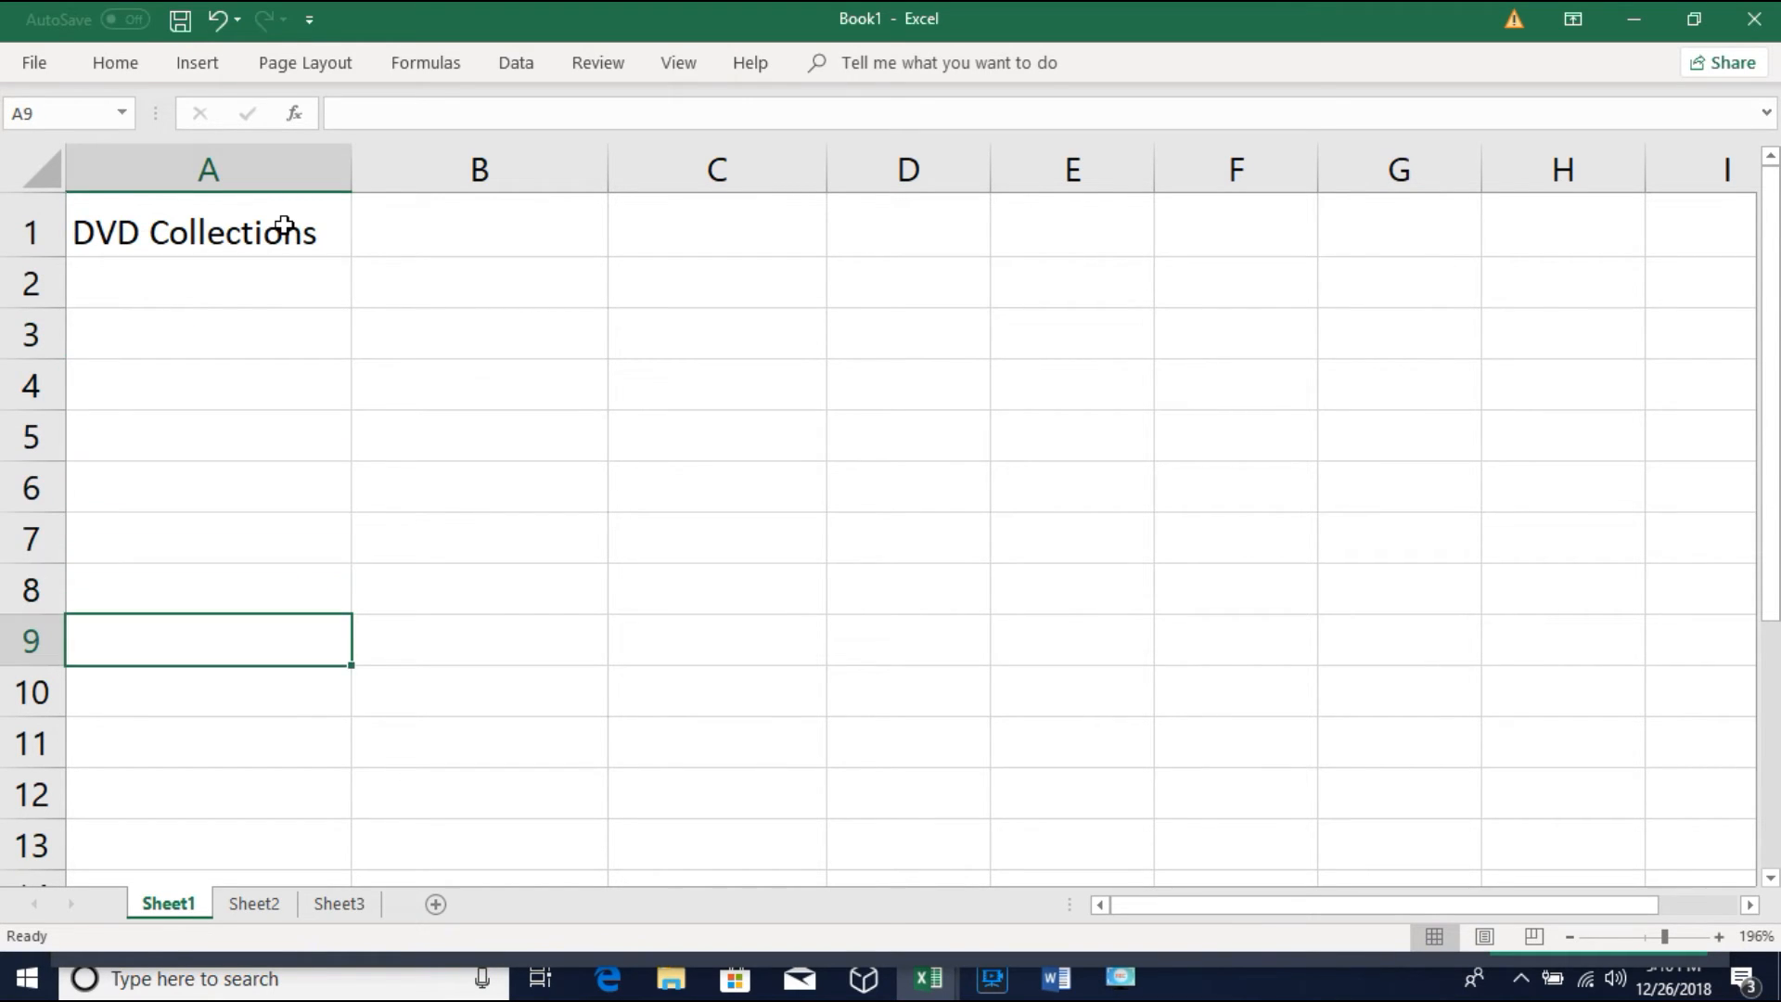
Step: Move the active cell up column A from A9 to A1
{"action": "key", "text": "Up"}
{"action": "key", "text": "Up"}
{"action": "key", "text": "Up"}
{"action": "key", "text": "Up"}
{"action": "key", "text": "Up"}
{"action": "key", "text": "Up"}
{"action": "key", "text": "Up"}
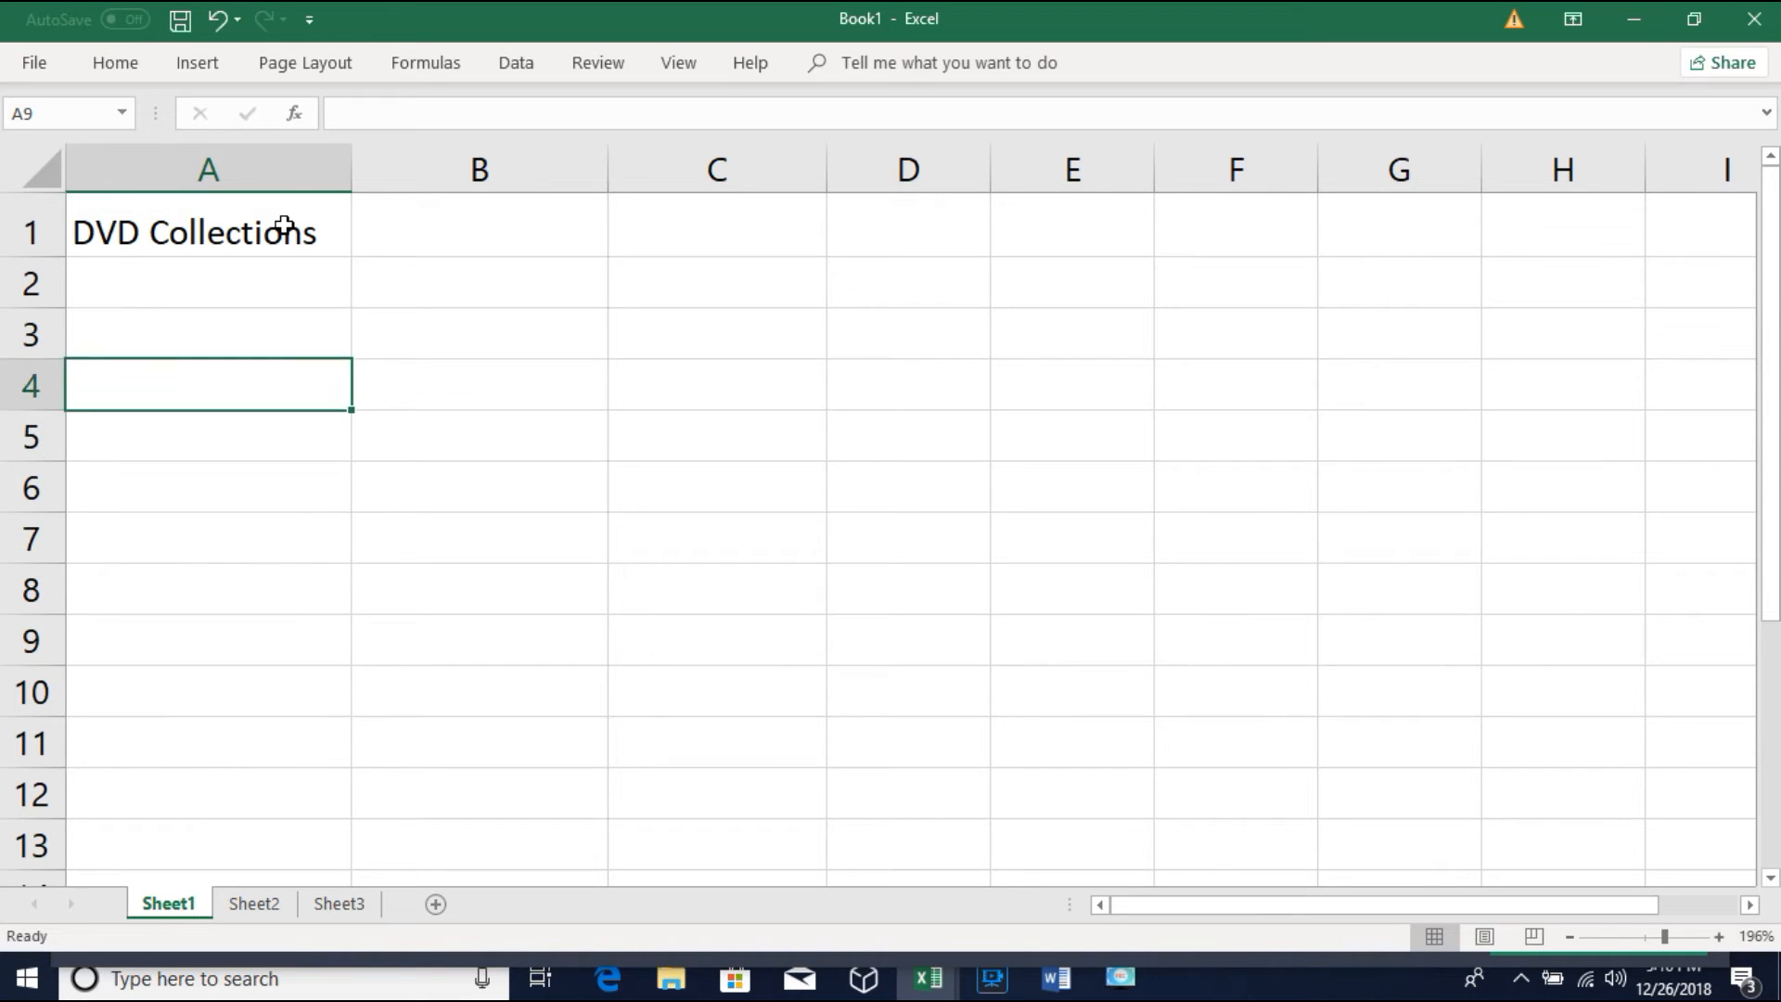
{"action": "key", "text": "Up"}
Step: Move the active cell across row 1 from A1 to G1
{"action": "key", "text": "Right"}
{"action": "key", "text": "Right"}
{"action": "key", "text": "Right"}
{"action": "key", "text": "Right"}
{"action": "key", "text": "Right"}
{"action": "key", "text": "Right"}
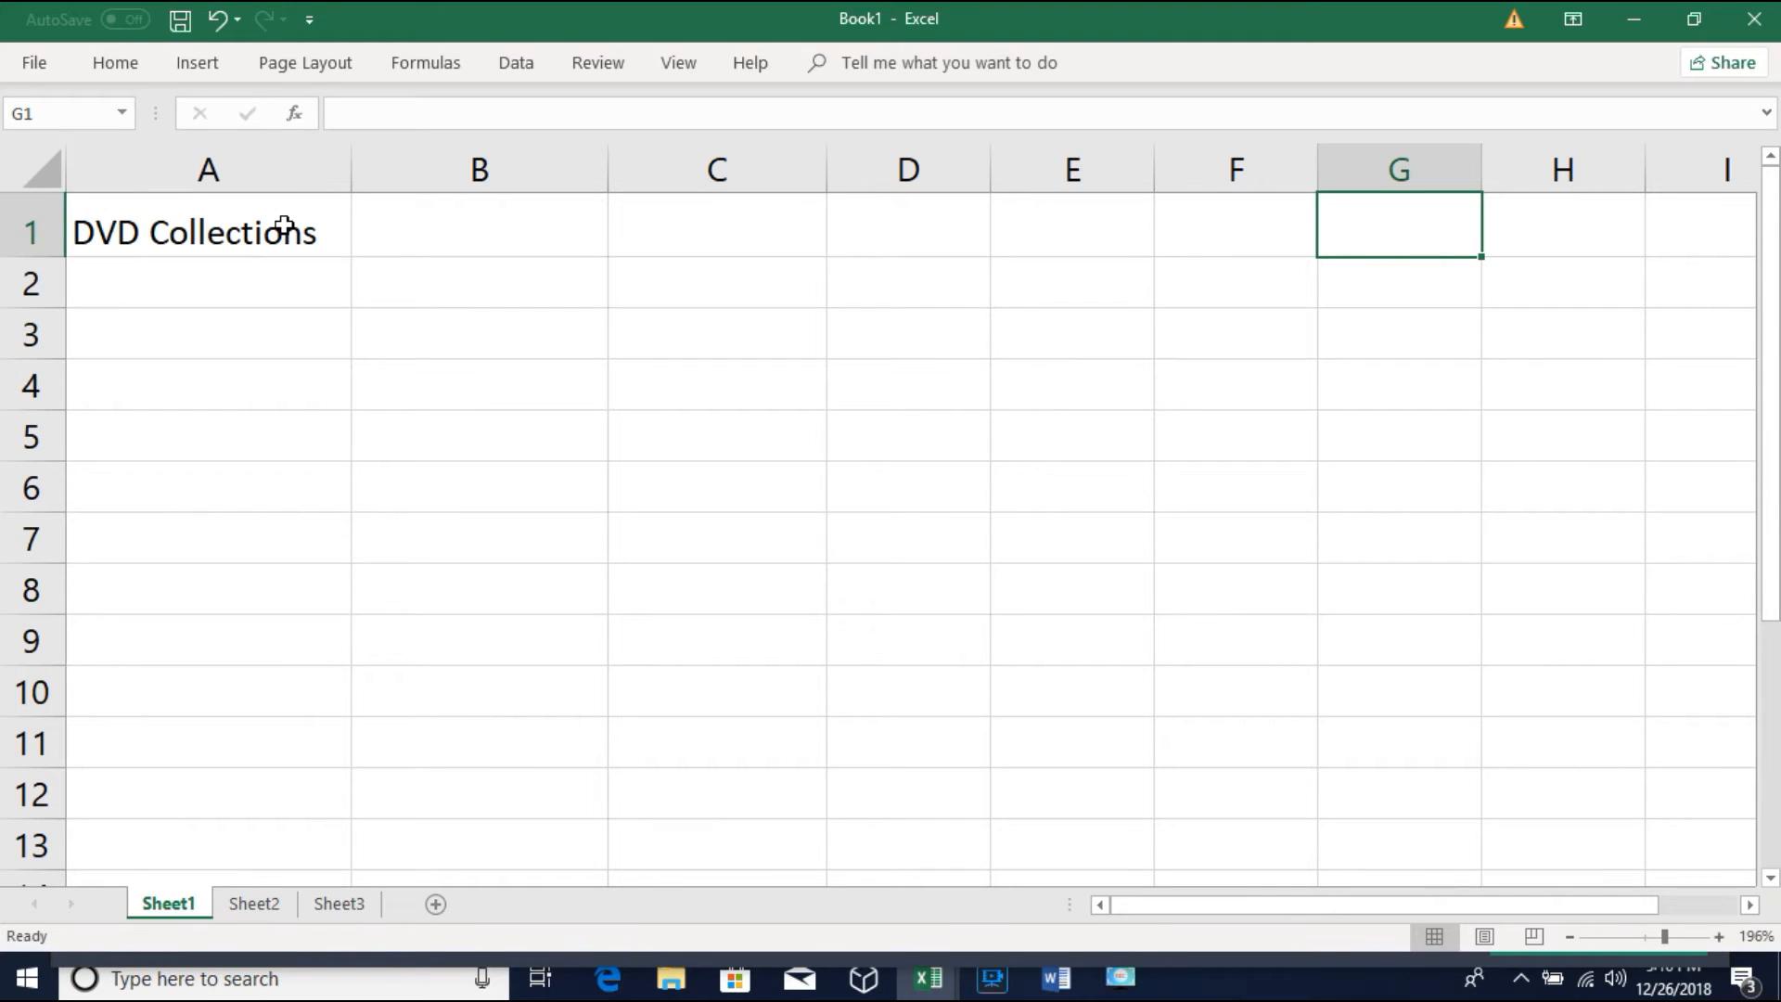
Step: Return the active cell along row 1 from G1 to A1
{"action": "key", "text": "Left"}
{"action": "key", "text": "Left"}
{"action": "key", "text": "Left"}
{"action": "key", "text": "Left"}
{"action": "key", "text": "Left"}
{"action": "key", "text": "Left"}
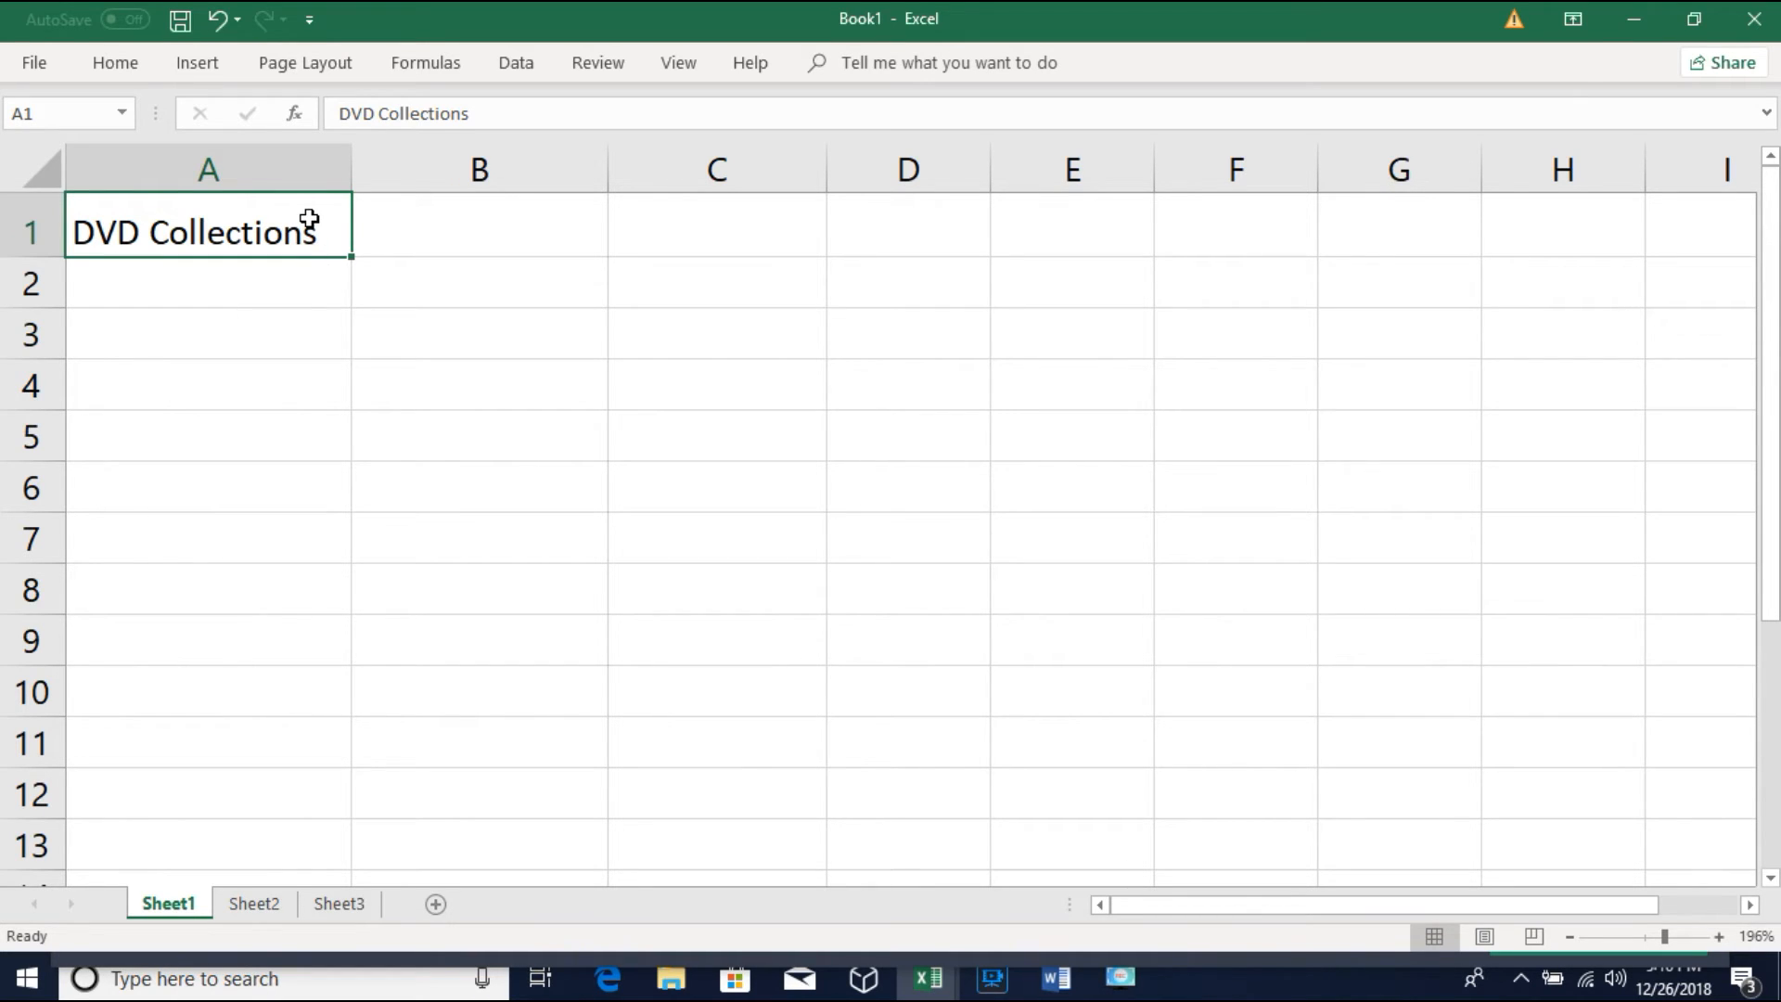
Step: Move the active cell across row 1 from A1 past the neighbouring columns, through D1
{"action": "key", "text": "Right"}
{"action": "key", "text": "Right"}
{"action": "key", "text": "Right"}
{"action": "key", "text": "Right"}
{"action": "key", "text": "Right"}
{"action": "key", "text": "Right"}
{"action": "key", "text": "Right"}
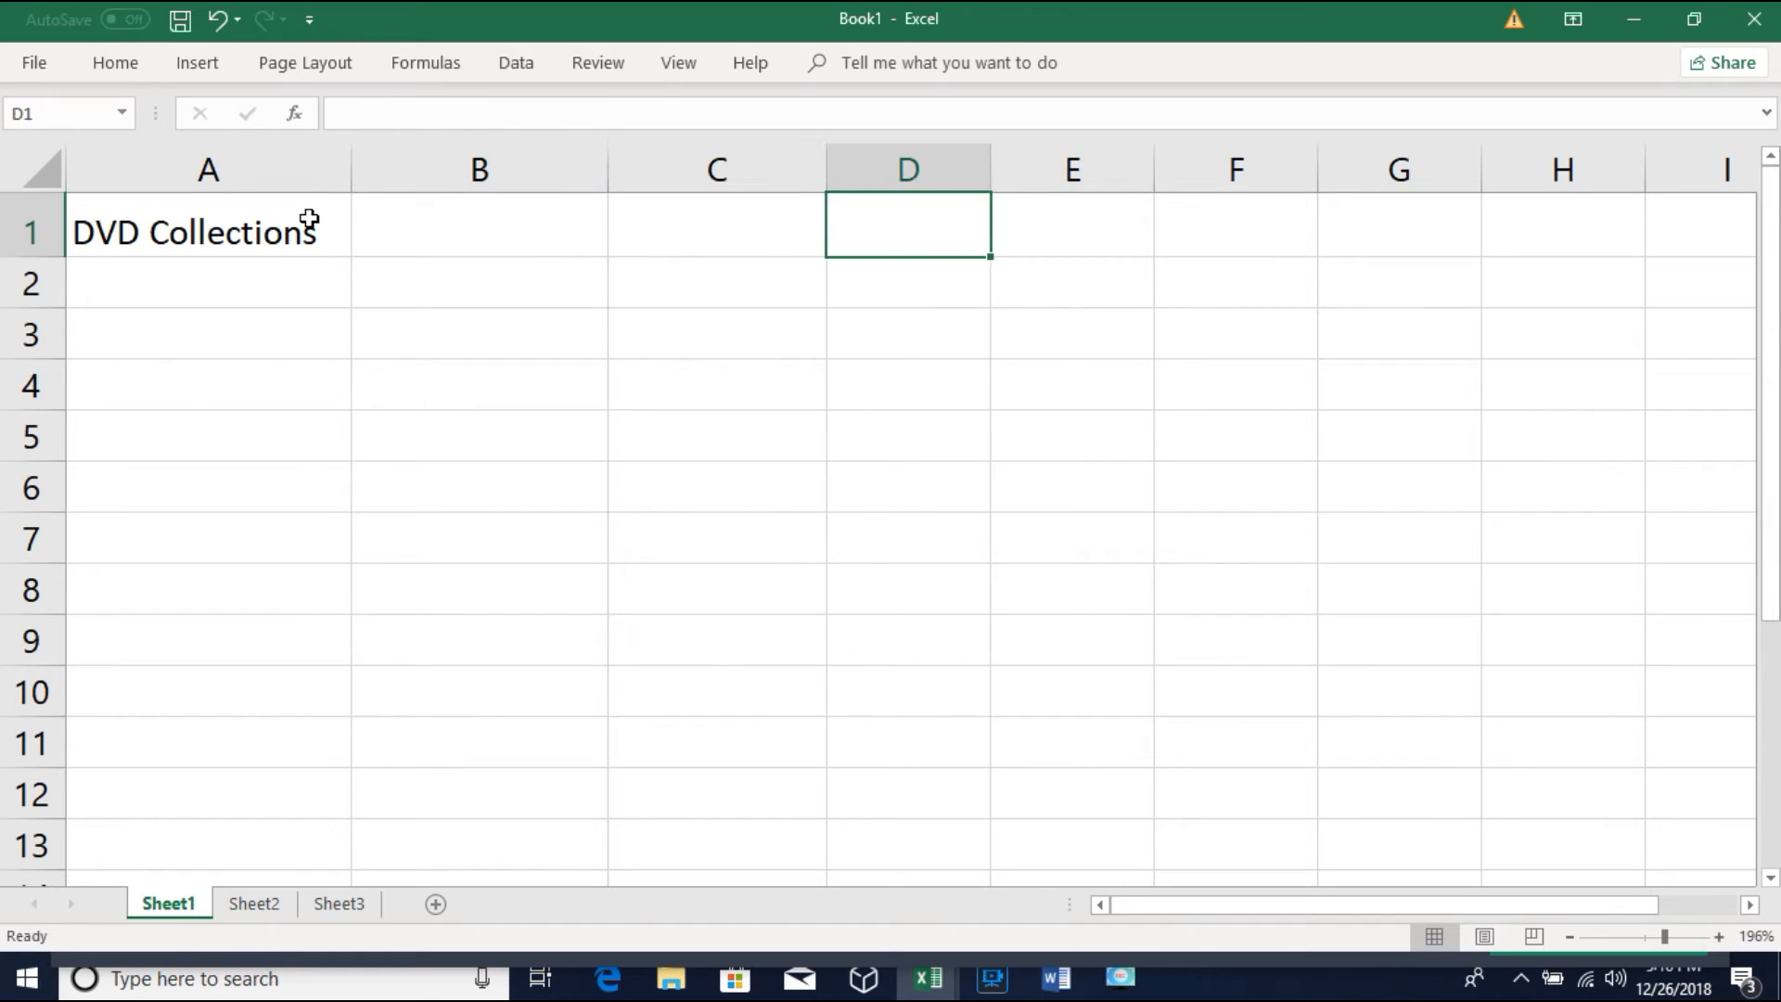
Step: Bring the active cell back along row 1 to the title cell A1
{"action": "key", "text": "Left"}
{"action": "key", "text": "Left"}
{"action": "key", "text": "Left"}
{"action": "key", "text": "Left"}
{"action": "key", "text": "Left"}
{"action": "key", "text": "Left"}
{"action": "key", "text": "Left"}
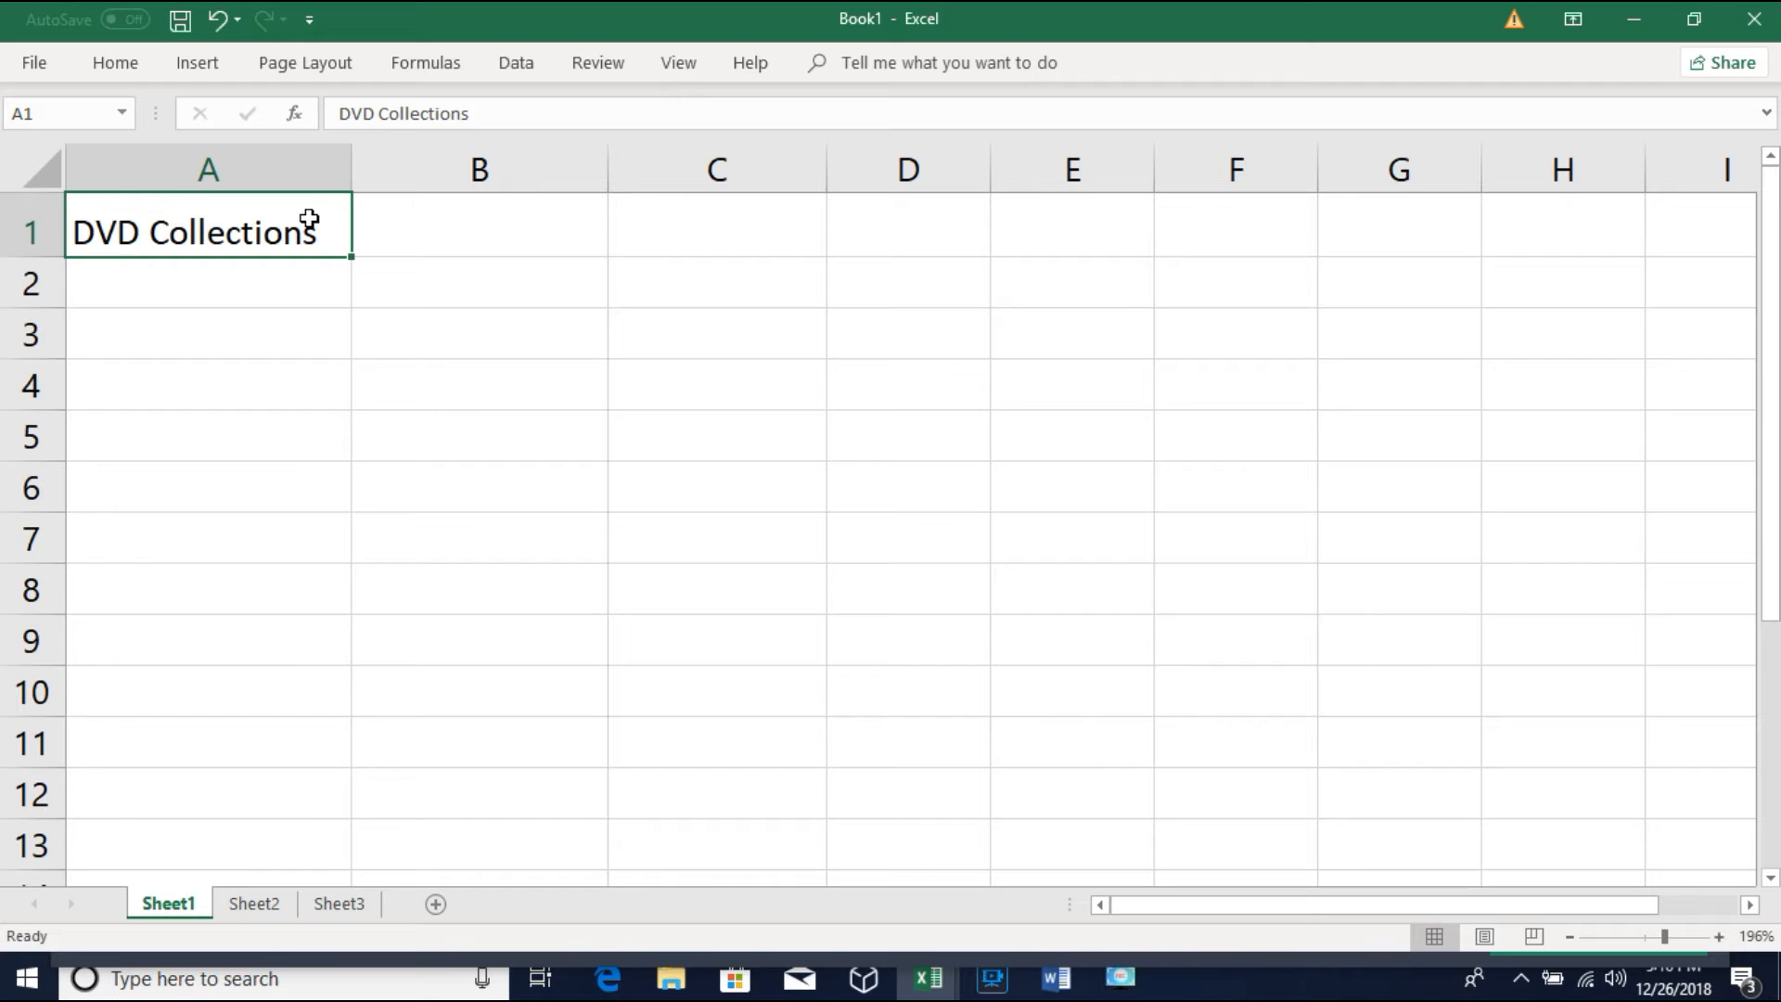
Step: Move the active cell down column A from A1 to row 13
{"action": "key", "text": "Down"}
{"action": "key", "text": "Down"}
{"action": "key", "text": "Down"}
{"action": "key", "text": "Down"}
{"action": "key", "text": "Down"}
{"action": "key", "text": "Down"}
{"action": "key", "text": "Down"}
{"action": "key", "text": "Down"}
{"action": "key", "text": "Down"}
{"action": "key", "text": "Down"}
{"action": "key", "text": "Down"}
{"action": "key", "text": "Down"}
Step: Move the active cell back up column A to A1
{"action": "key", "text": "Up"}
{"action": "key", "text": "Up"}
{"action": "key", "text": "Up"}
{"action": "key", "text": "Up"}
{"action": "key", "text": "Up"}
{"action": "key", "text": "Up"}
{"action": "key", "text": "Up"}
{"action": "key", "text": "Up"}
{"action": "key", "text": "Up"}
{"action": "key", "text": "Up"}
{"action": "key", "text": "Up"}
{"action": "key", "text": "Up"}
Step: Move the active cell across row 1 from A1 through E1
{"action": "key", "text": "Right"}
{"action": "key", "text": "Right"}
{"action": "key", "text": "Right"}
{"action": "key", "text": "Right"}
{"action": "key", "text": "Right"}
{"action": "key", "text": "Right"}
{"action": "key", "text": "Right"}
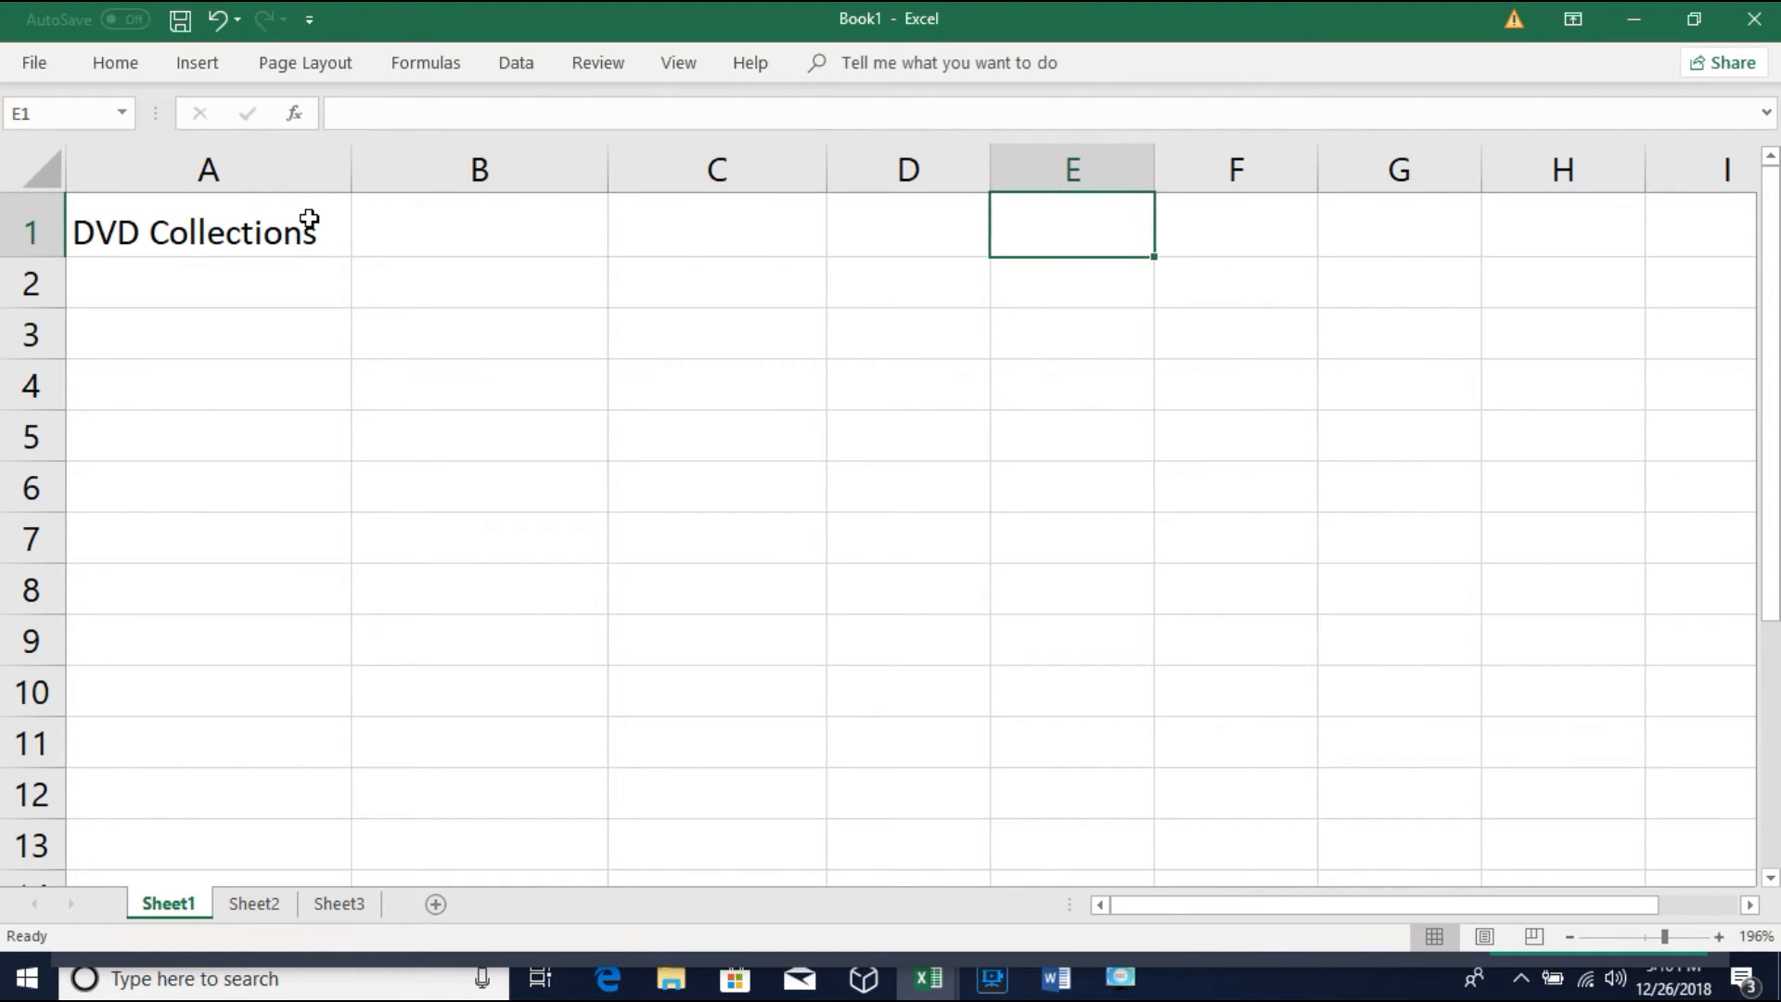
Step: Move the active cell back along row 1 from E1 to the title cell A1
{"action": "key", "text": "Left"}
{"action": "key", "text": "Left"}
{"action": "key", "text": "Left"}
{"action": "key", "text": "Left"}
{"action": "key", "text": "Left"}
{"action": "key", "text": "Left"}
{"action": "key", "text": "Left"}
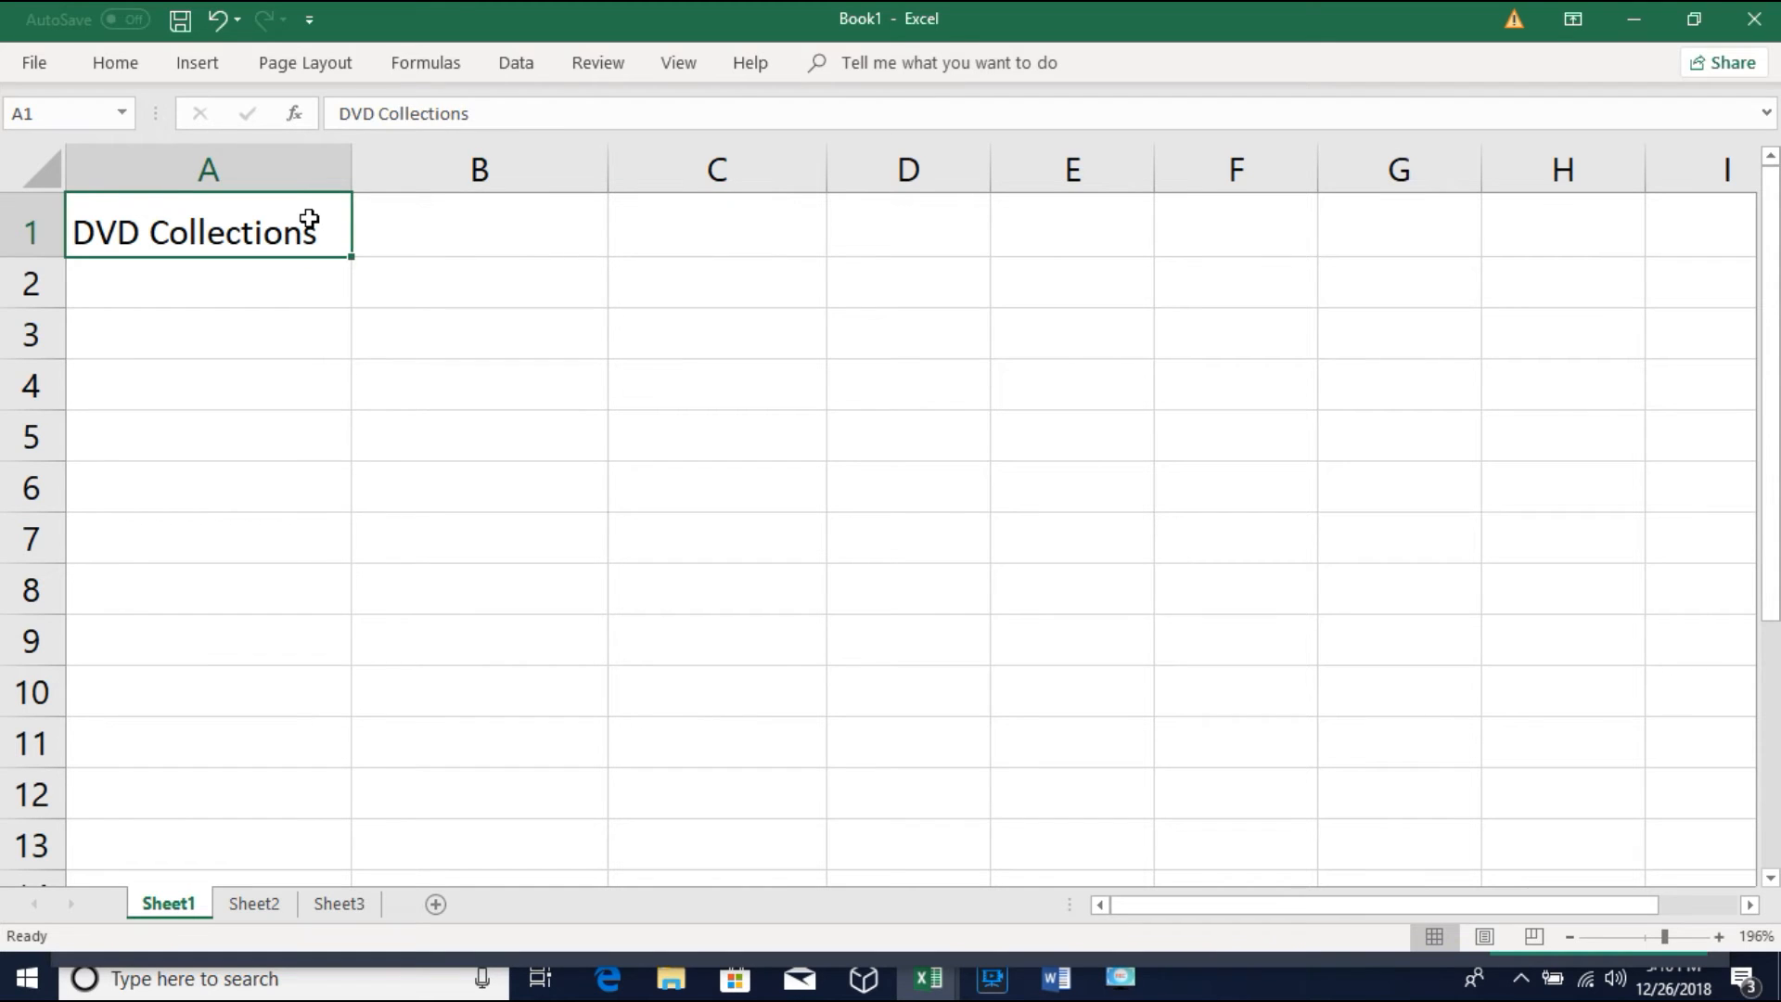
Step: Move the active cell down column A from A1 to A10
{"action": "key", "text": "Down"}
{"action": "key", "text": "Down"}
{"action": "key", "text": "Down"}
{"action": "key", "text": "Down"}
{"action": "key", "text": "Down"}
{"action": "key", "text": "Down"}
{"action": "key", "text": "Down"}
{"action": "key", "text": "Down"}
{"action": "key", "text": "Down"}
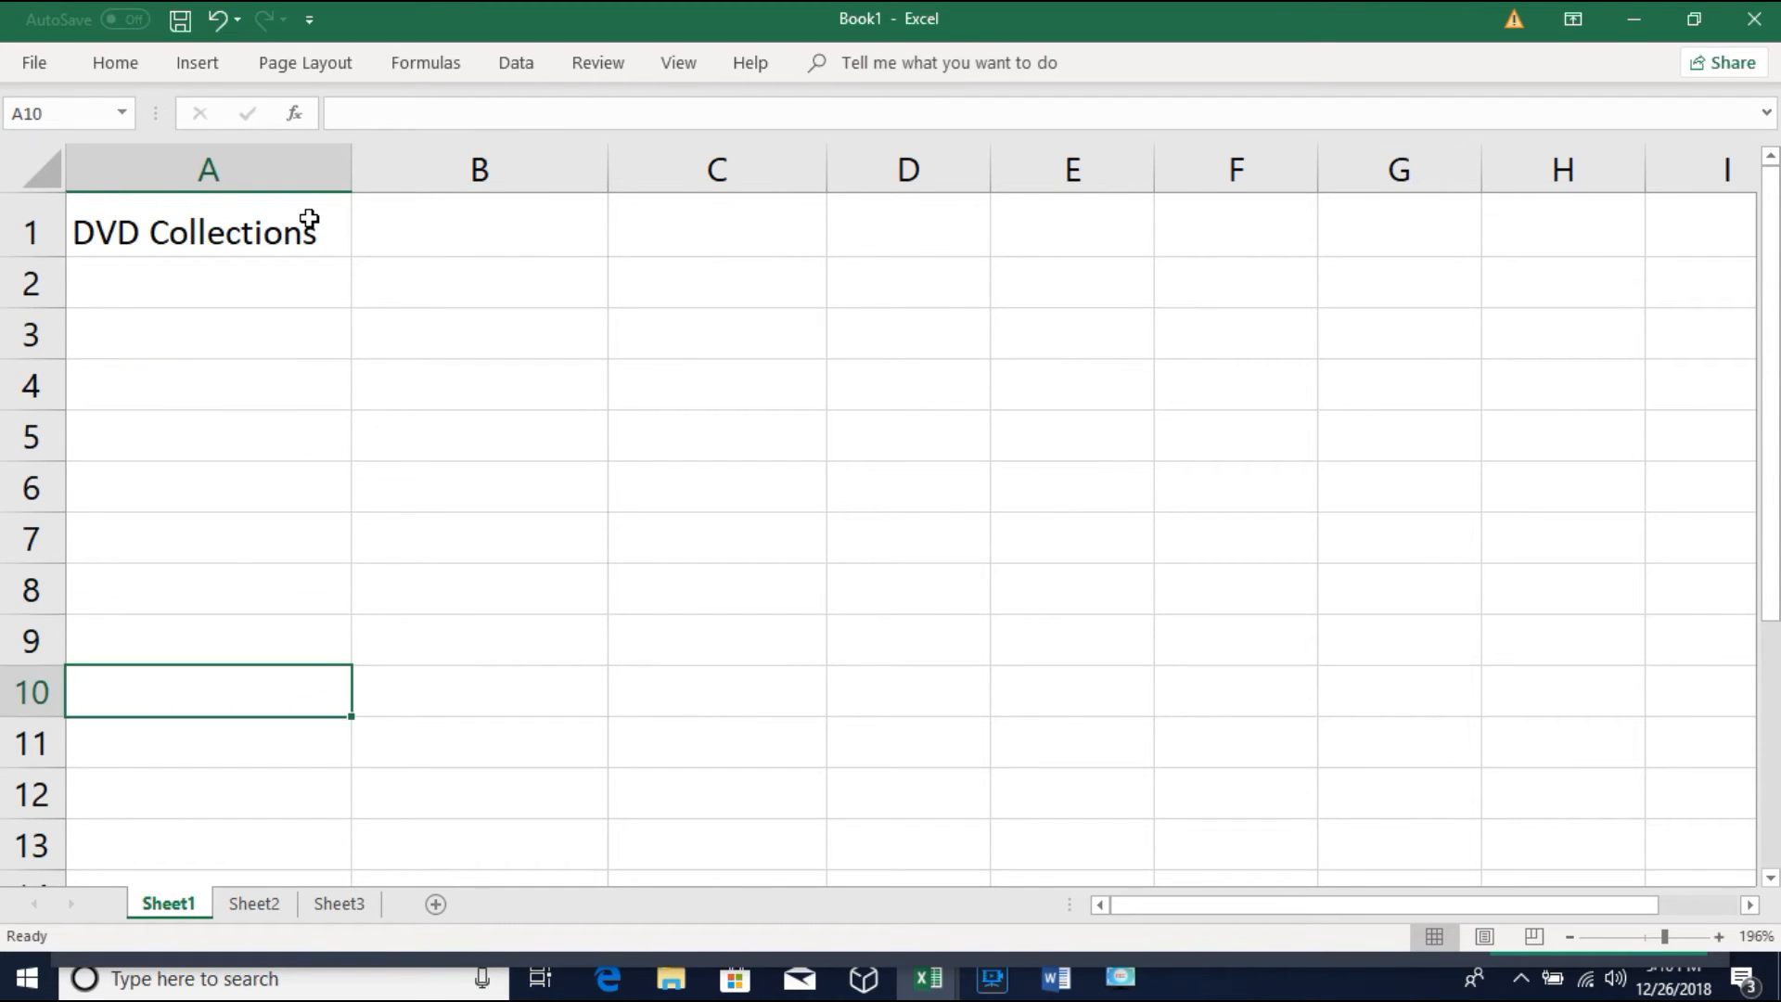
Step: Return the active cell up column A from A10 to A1
{"action": "key", "text": "Up"}
{"action": "key", "text": "Up"}
{"action": "key", "text": "Up"}
{"action": "key", "text": "Up"}
{"action": "key", "text": "Up"}
{"action": "key", "text": "Up"}
{"action": "key", "text": "Up"}
{"action": "key", "text": "Up"}
{"action": "key", "text": "Up"}
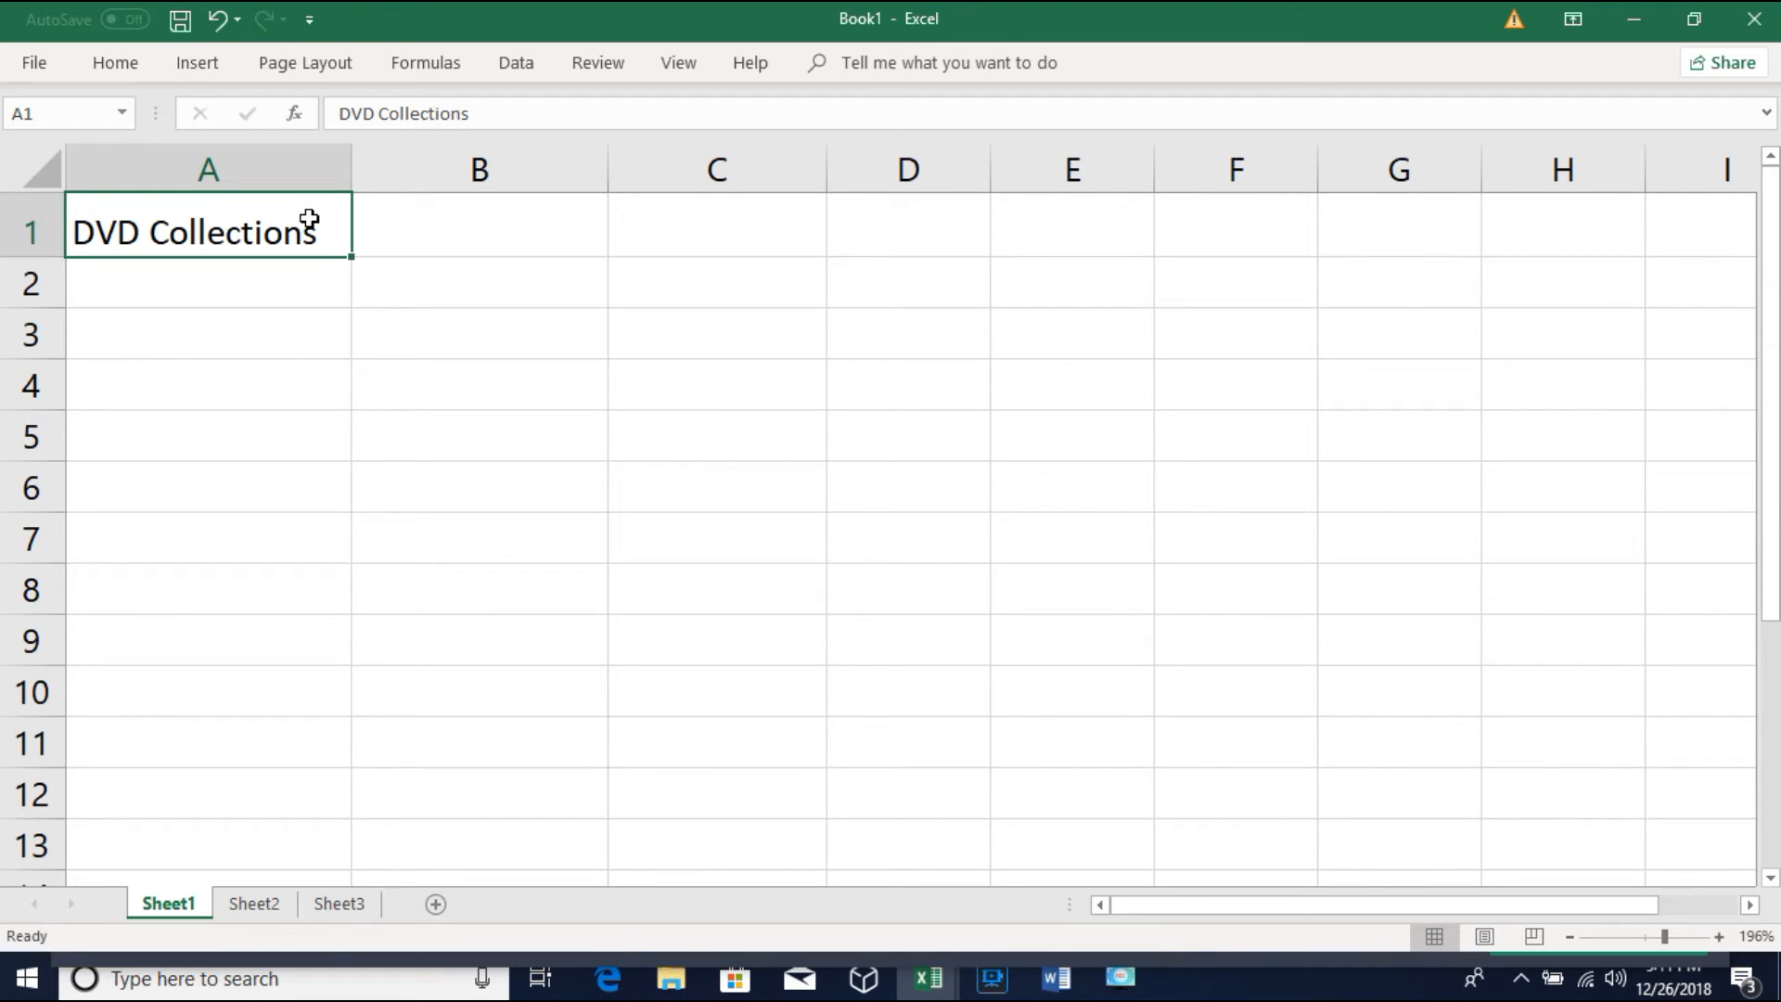
Step: Select scattered cells directly one after another, including C3, F2, B4, G6, A5 and H4, ending on A1
{"action": "left_click", "coordinate": [650, 313]}
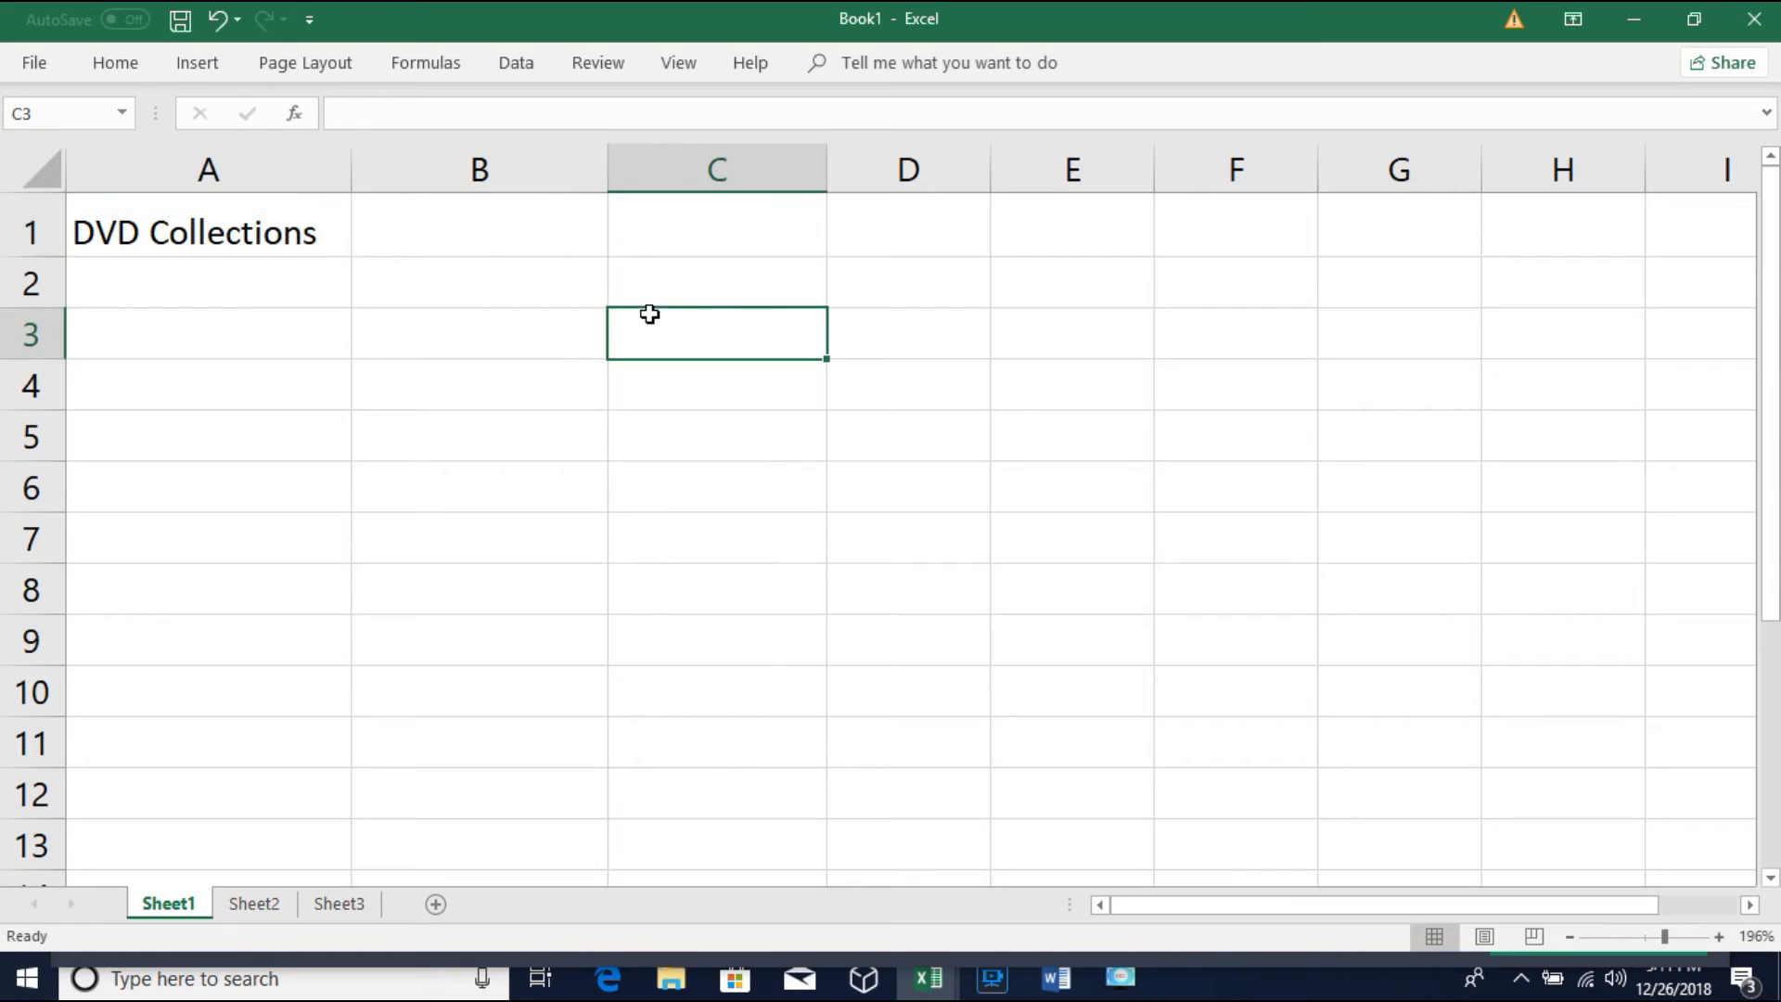
{"action": "left_click", "coordinate": [974, 280]}
{"action": "left_click", "coordinate": [1308, 276]}
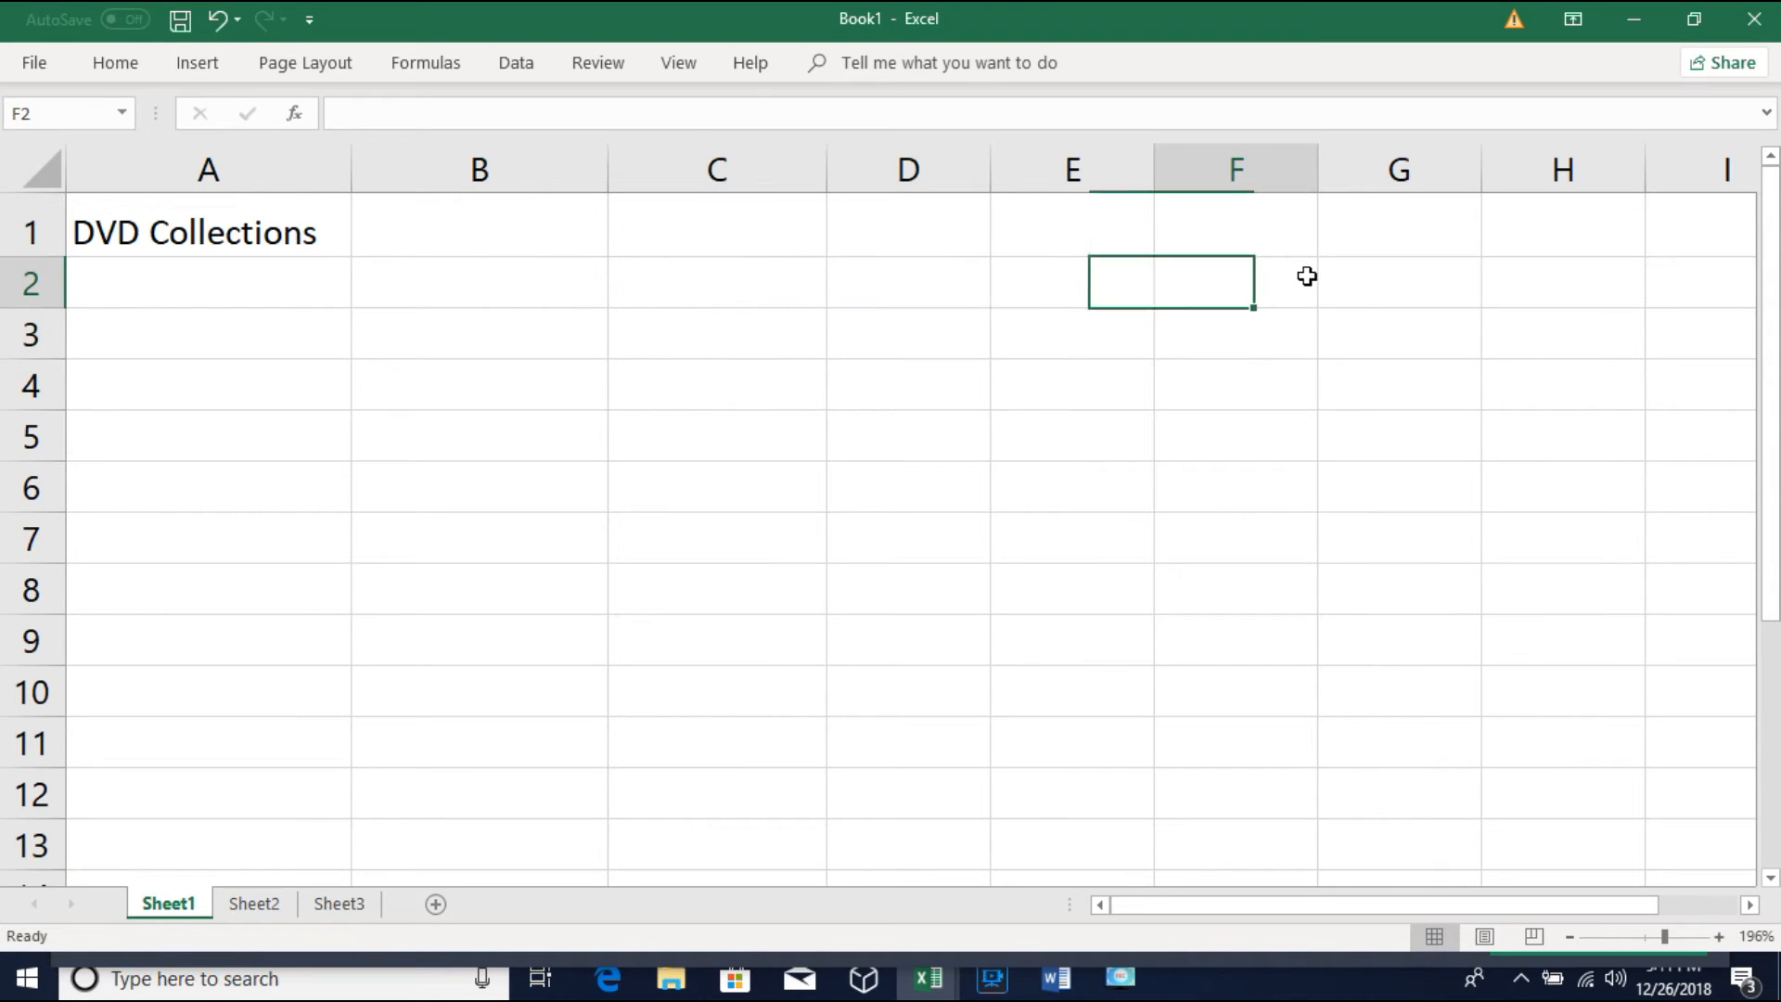
{"action": "left_click", "coordinate": [1407, 371]}
{"action": "left_click", "coordinate": [731, 491]}
{"action": "left_click", "coordinate": [491, 372]}
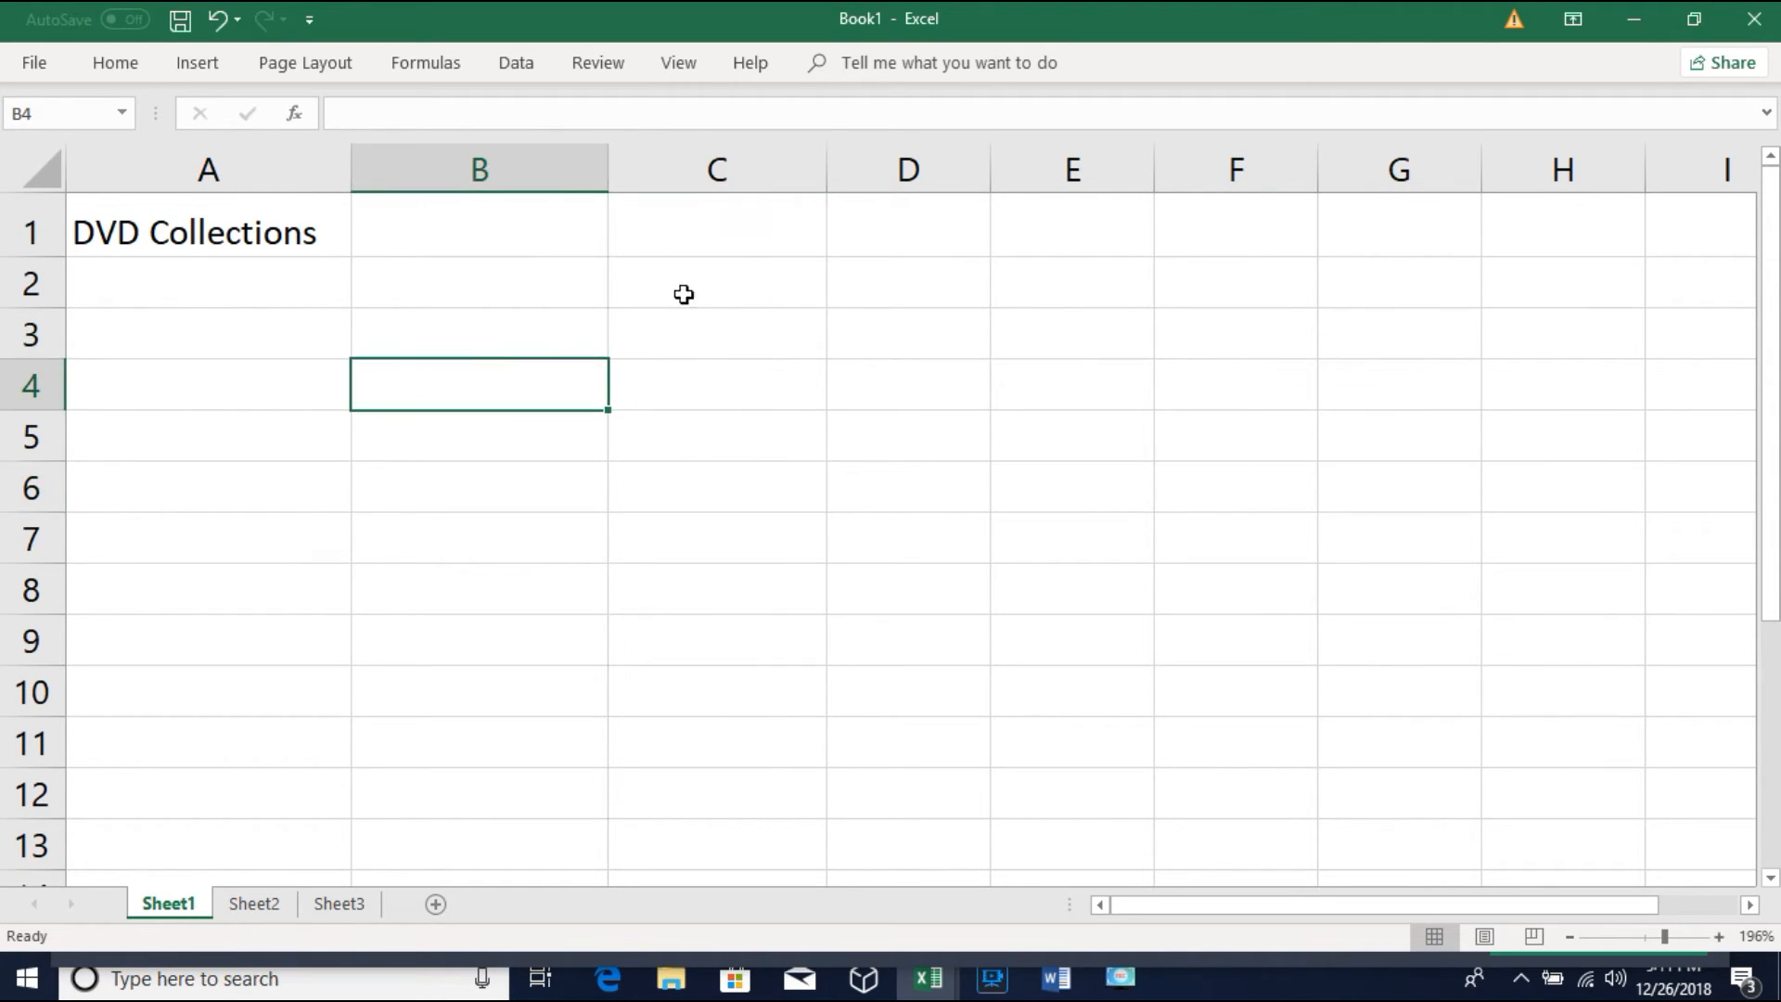
{"action": "left_click", "coordinate": [710, 295]}
{"action": "left_click", "coordinate": [1006, 302]}
{"action": "left_click", "coordinate": [1363, 501]}
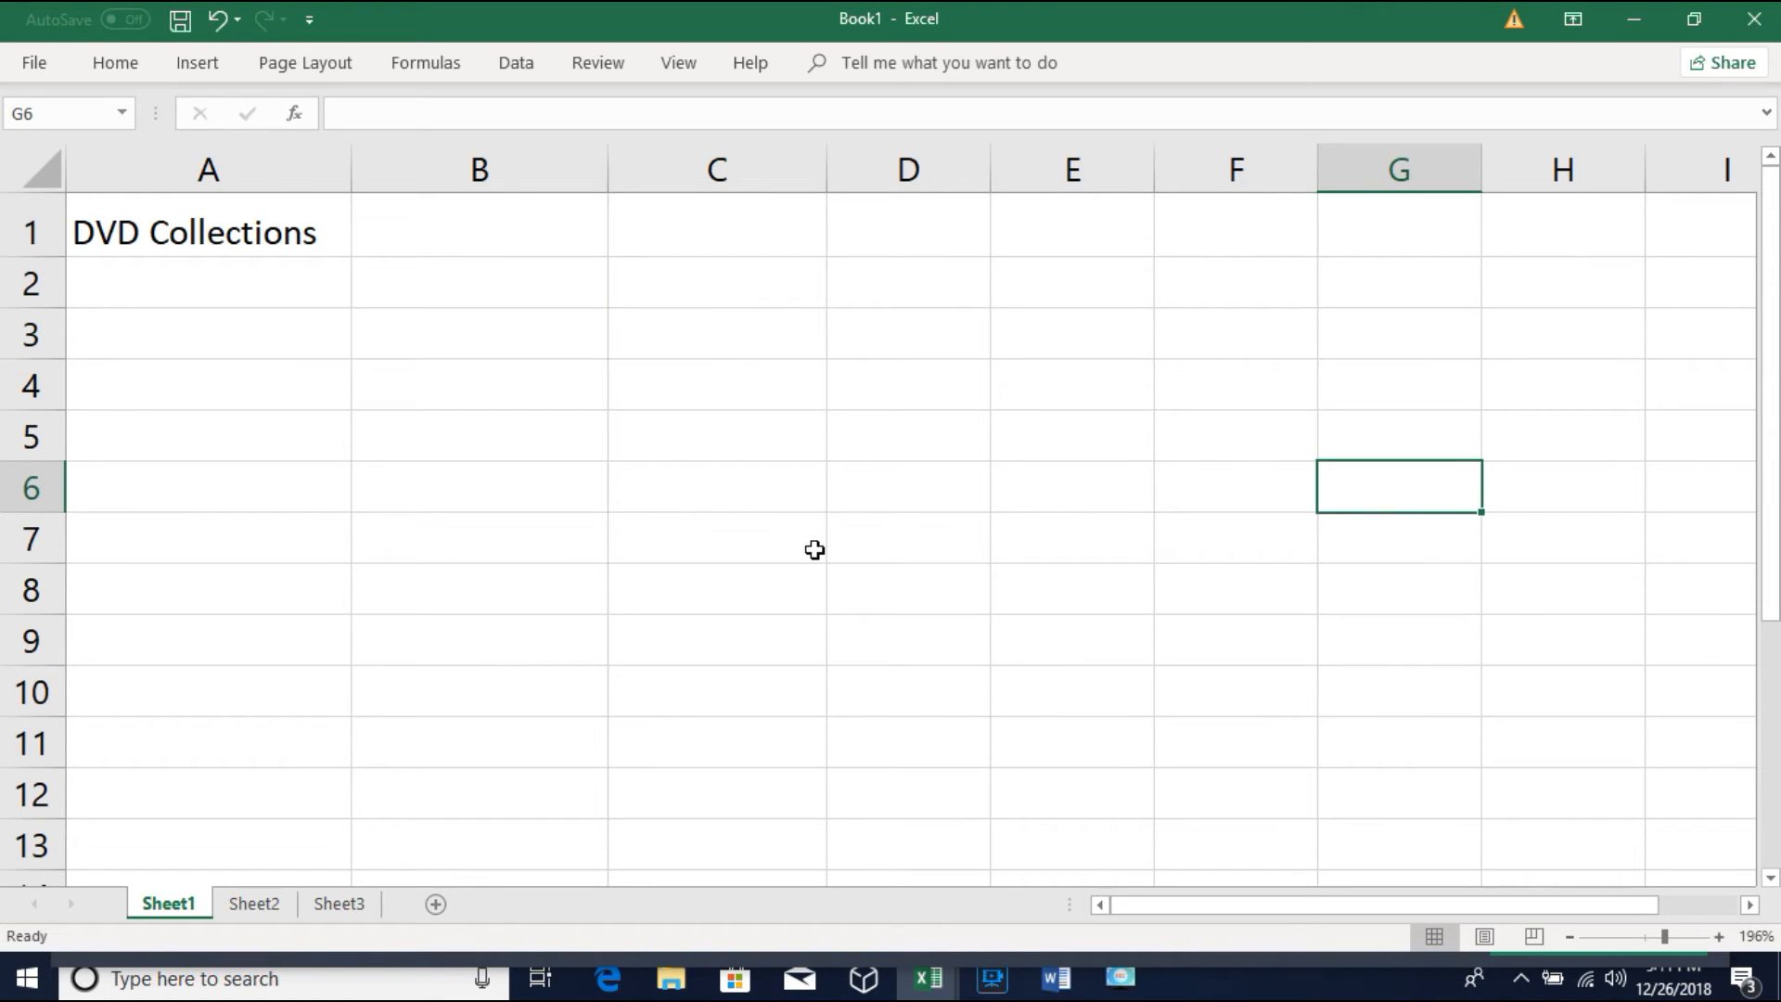
{"action": "left_click", "coordinate": [553, 570]}
{"action": "left_click", "coordinate": [275, 448]}
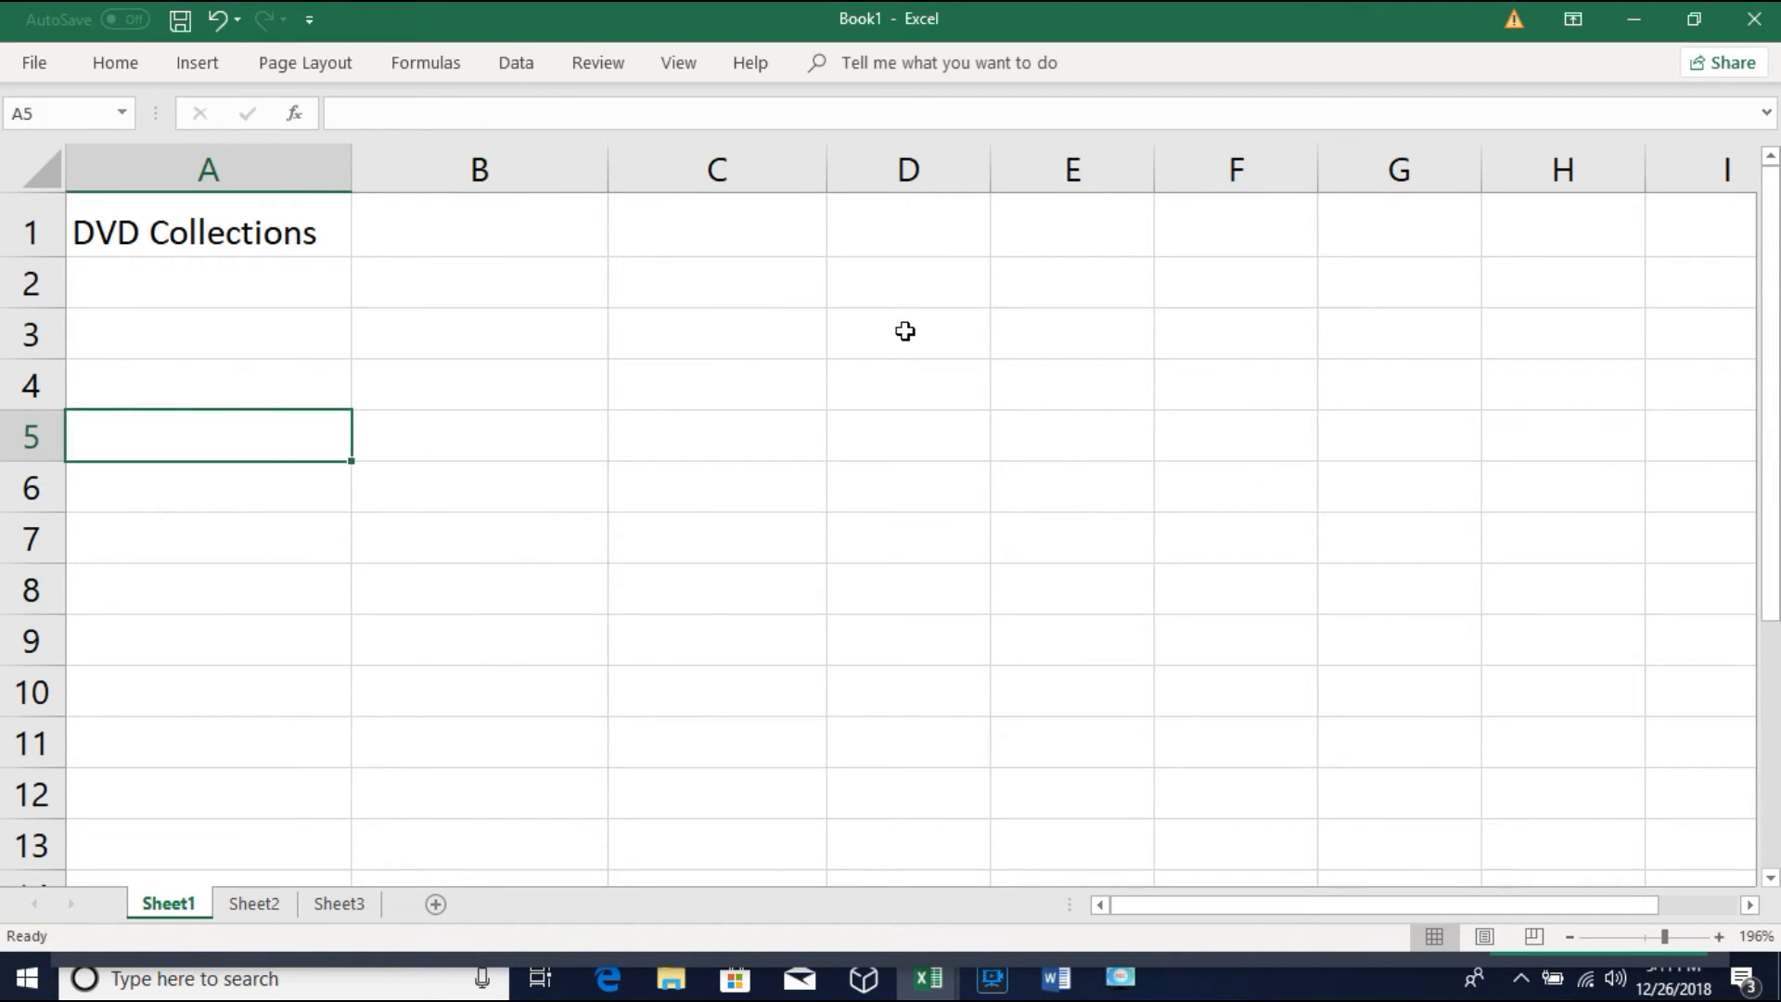
{"action": "left_click", "coordinate": [1018, 340]}
{"action": "left_click", "coordinate": [1574, 386]}
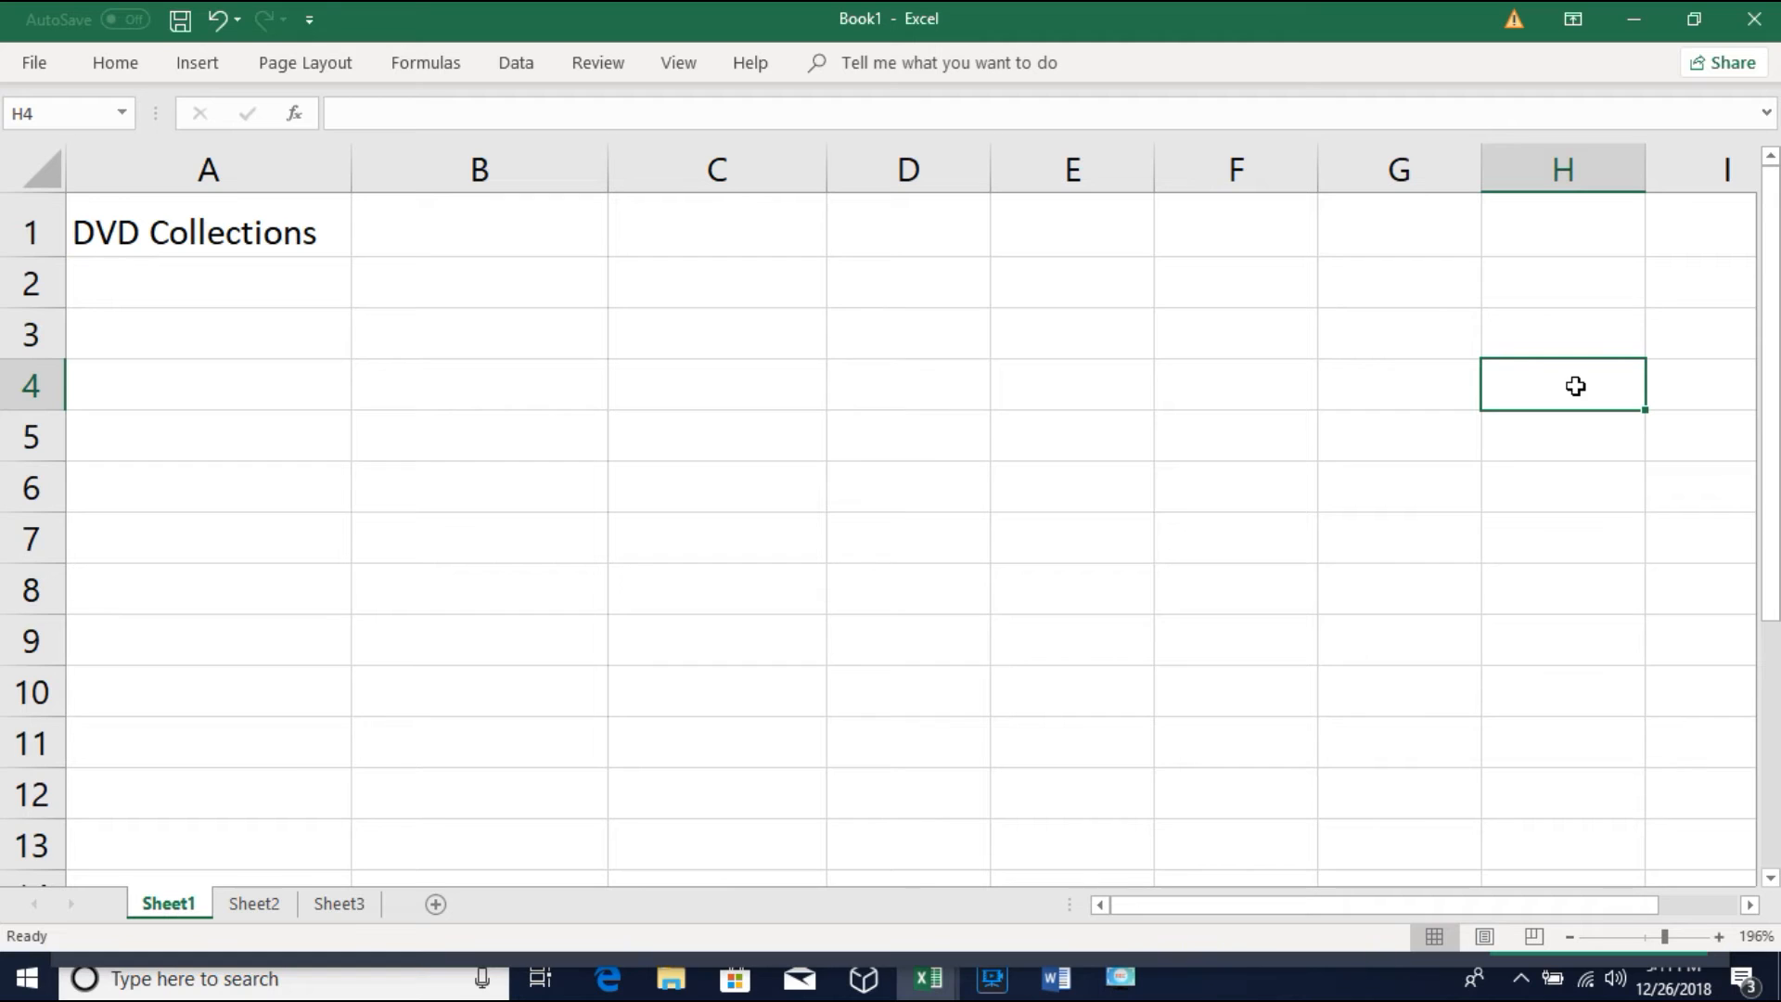
{"action": "left_click", "coordinate": [294, 232]}
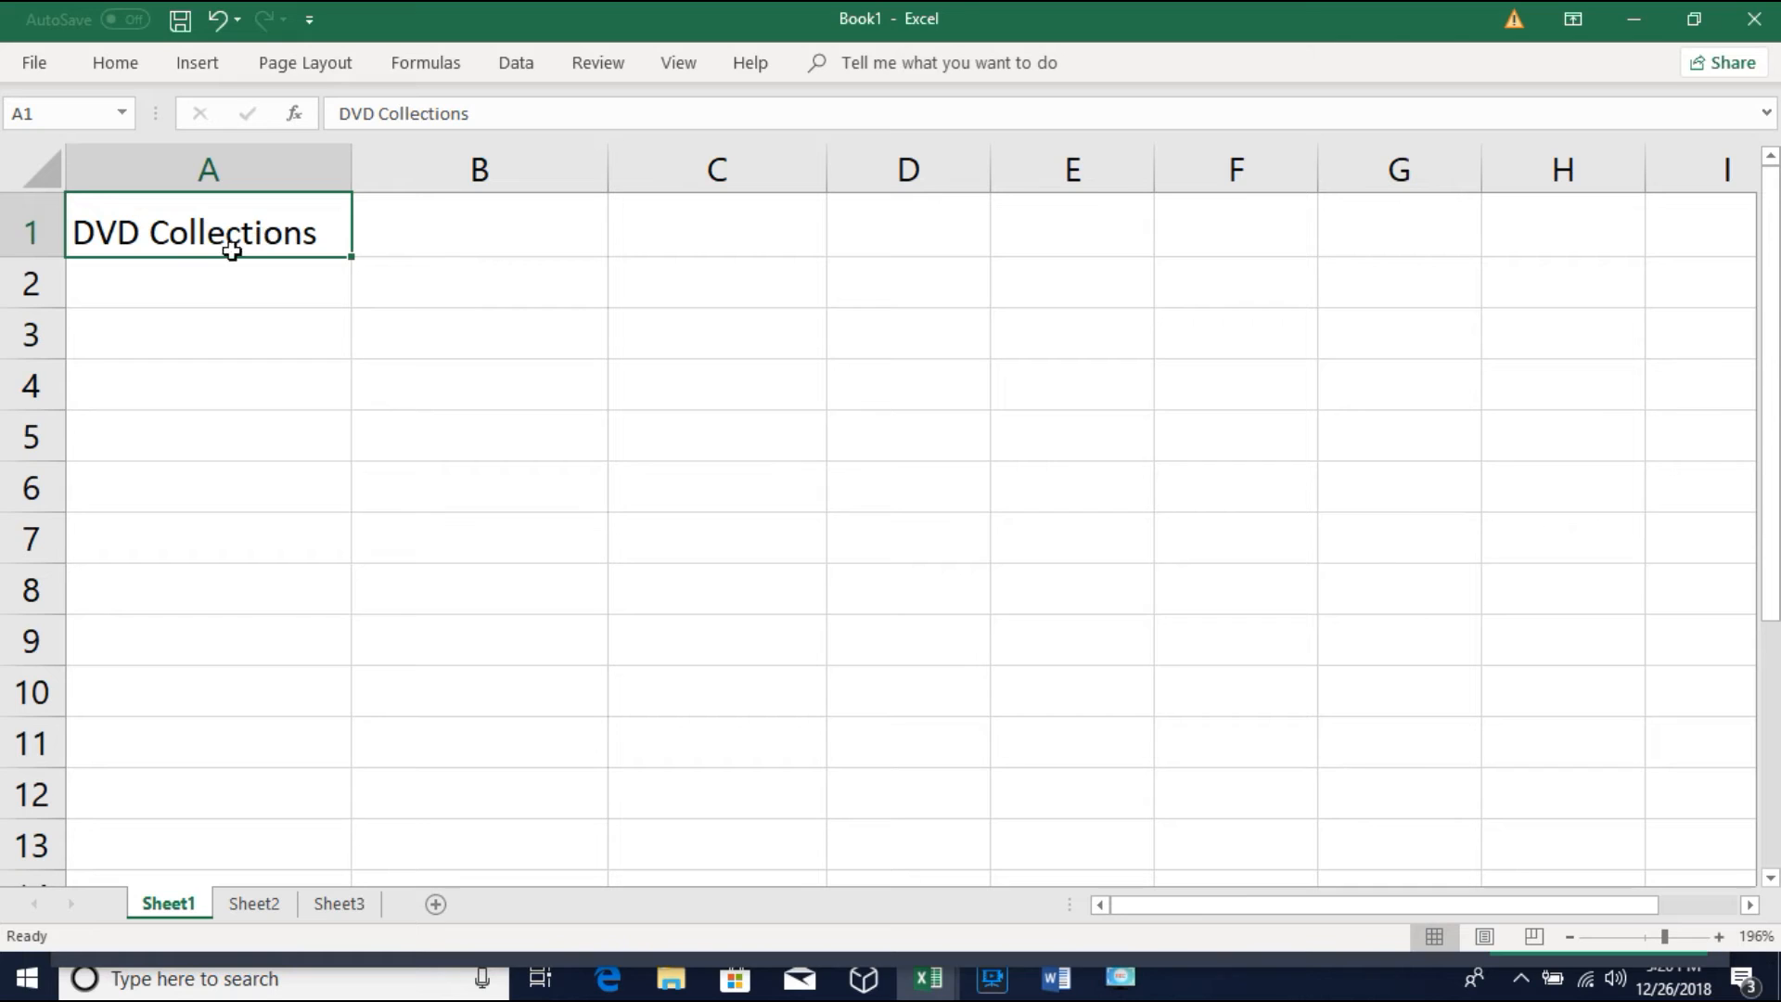
Step: Enter the column headings Title in A2 and Date Purchased in B2
{"action": "left_click", "coordinate": [197, 278]}
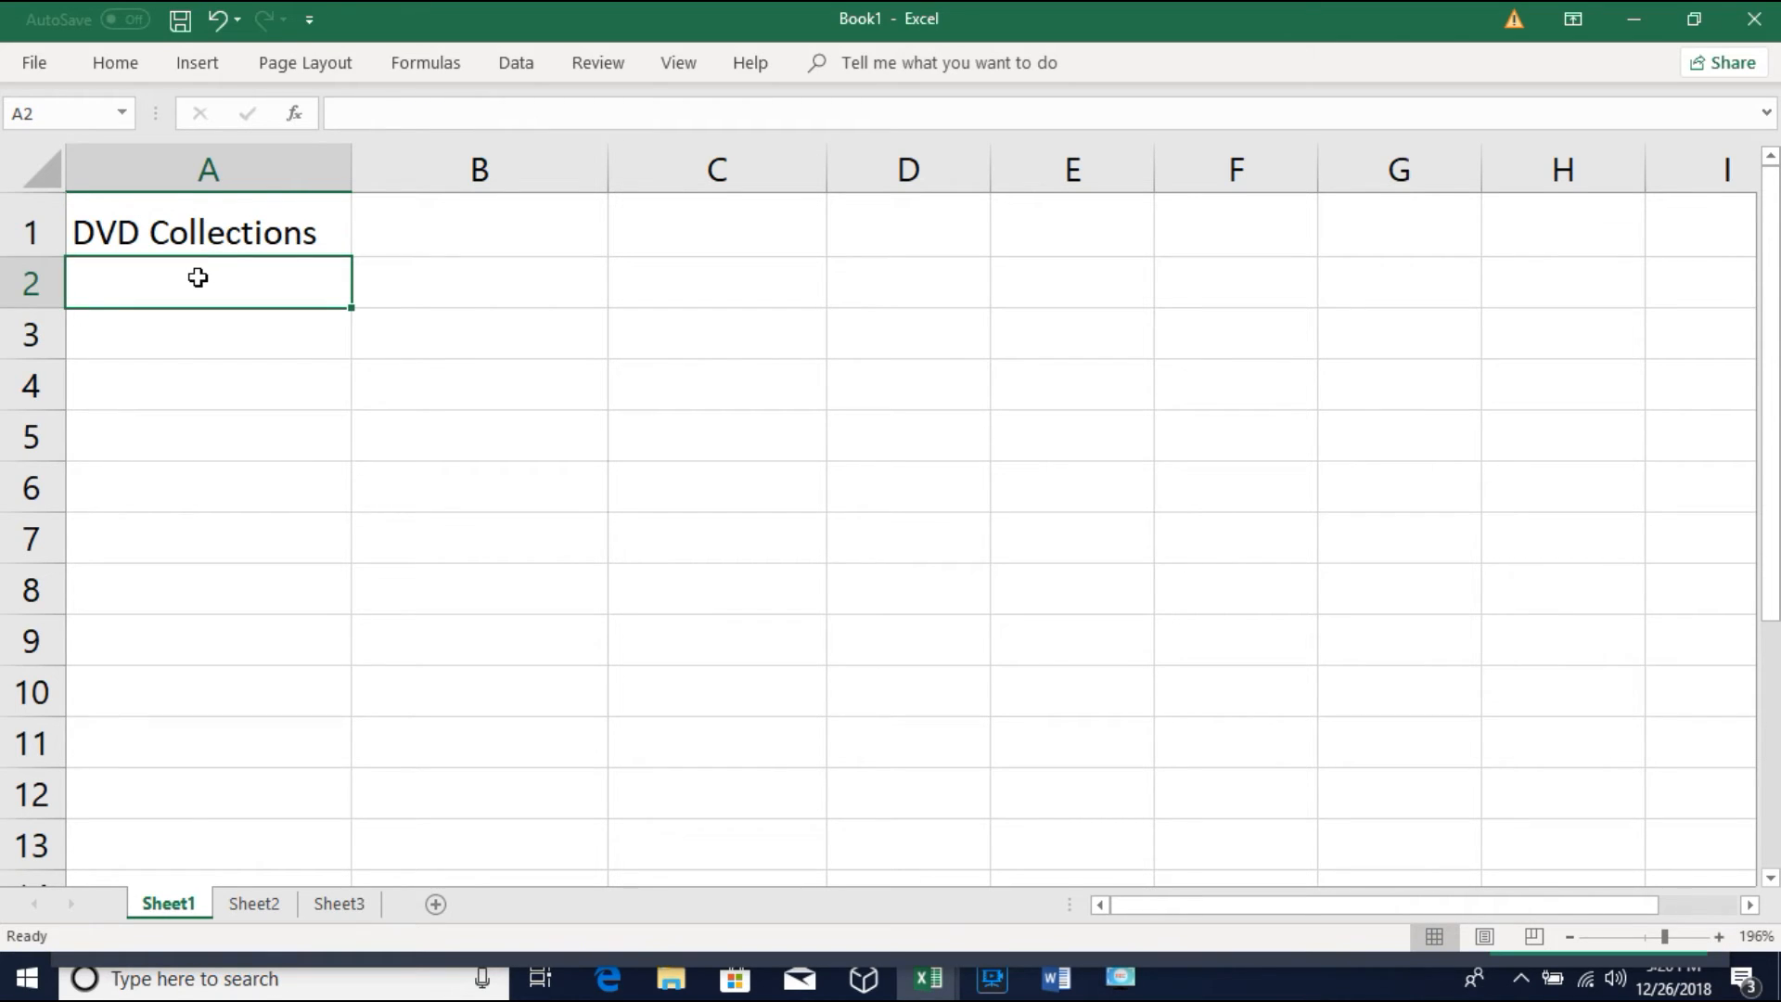
{"action": "type", "text": "T"}
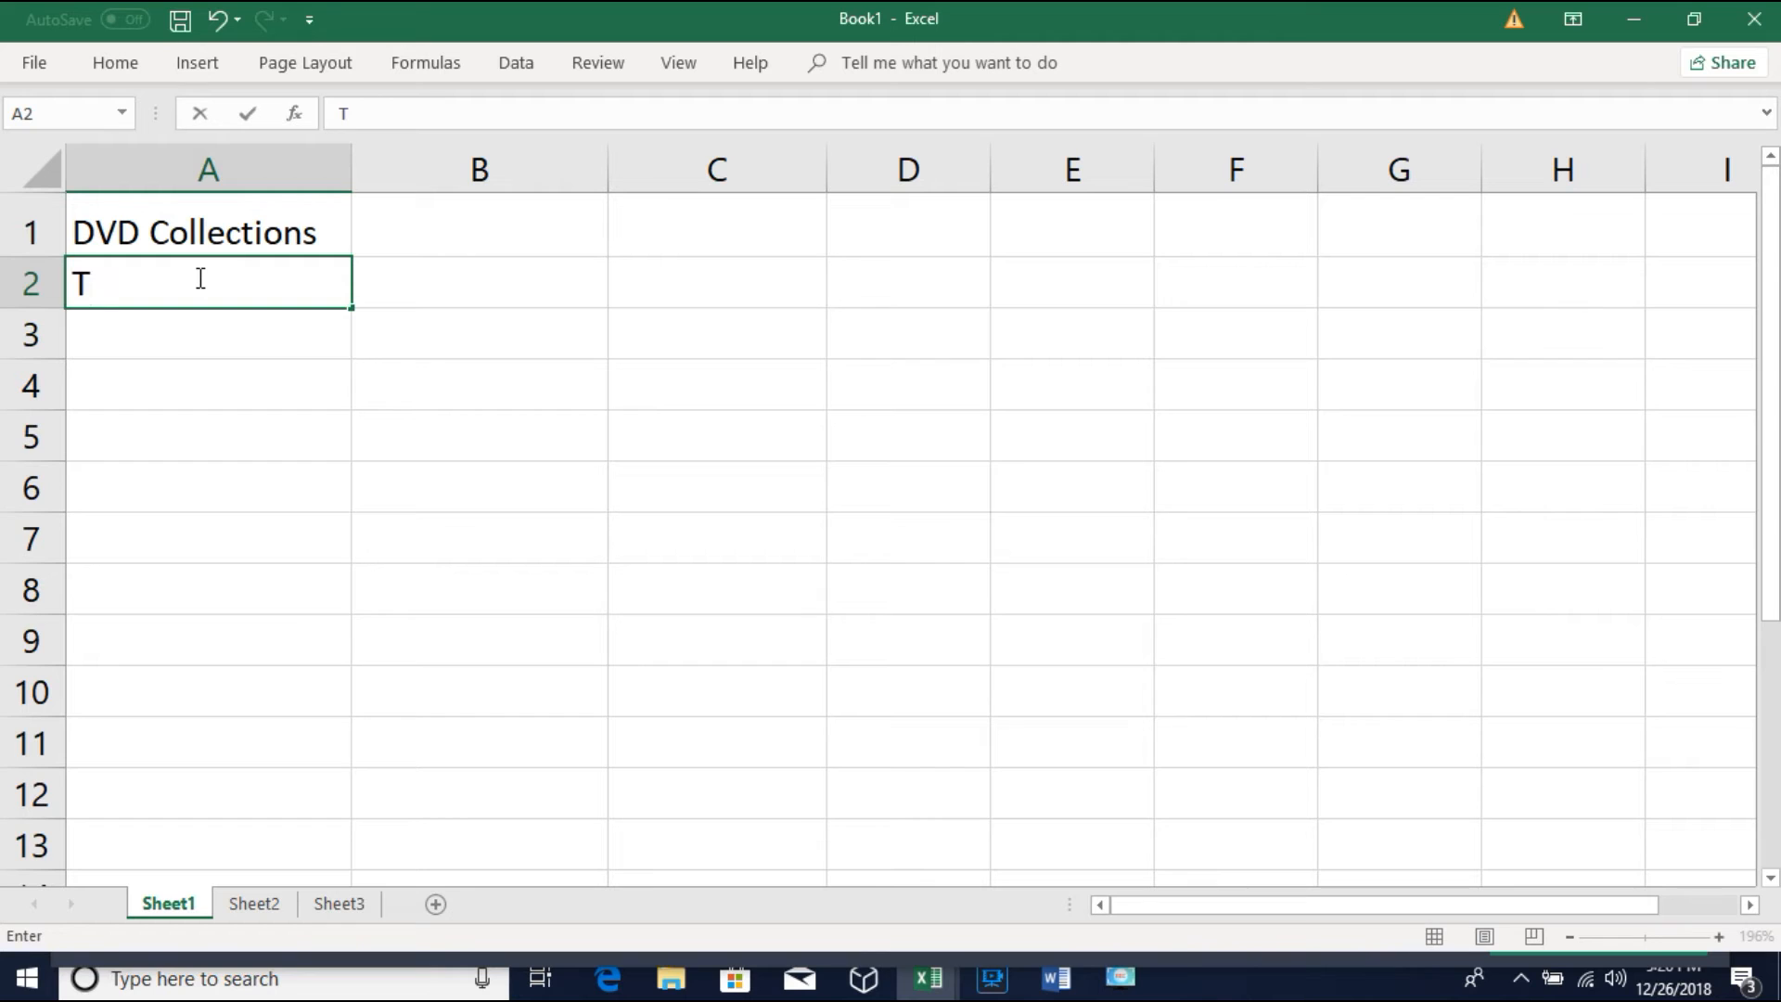
{"action": "type", "text": "itle"}
{"action": "key", "text": "Tab"}
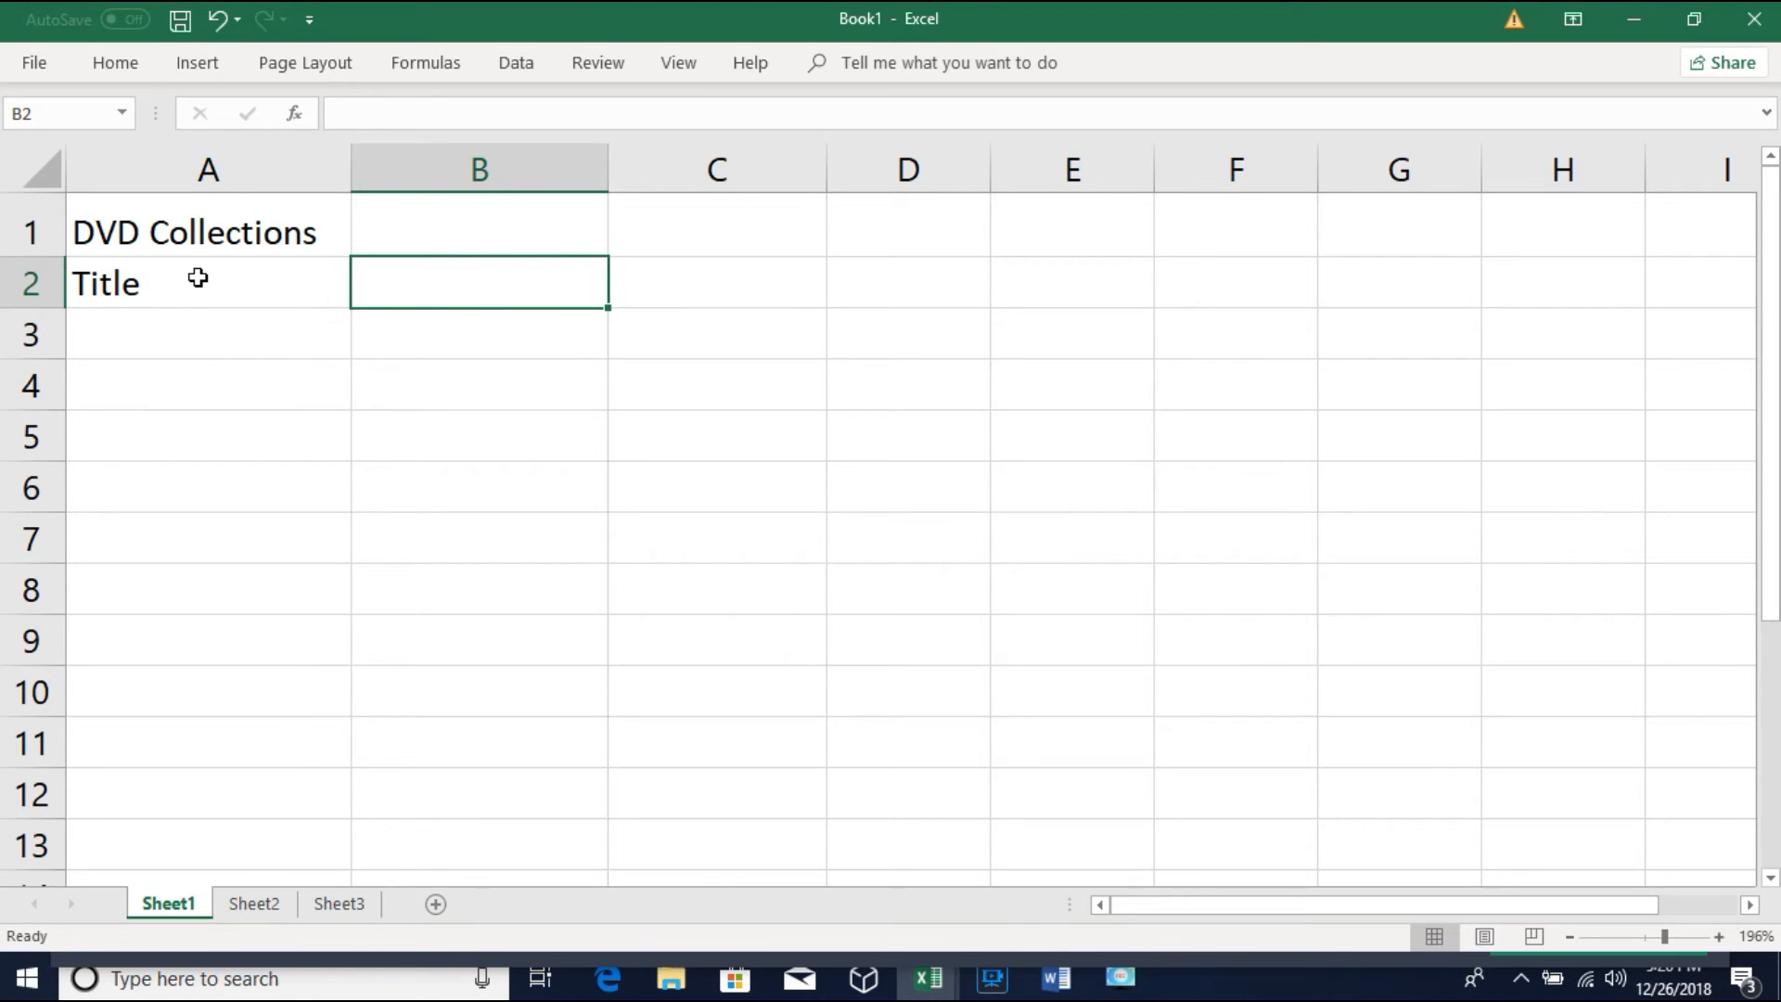
{"action": "type", "text": "Date"}
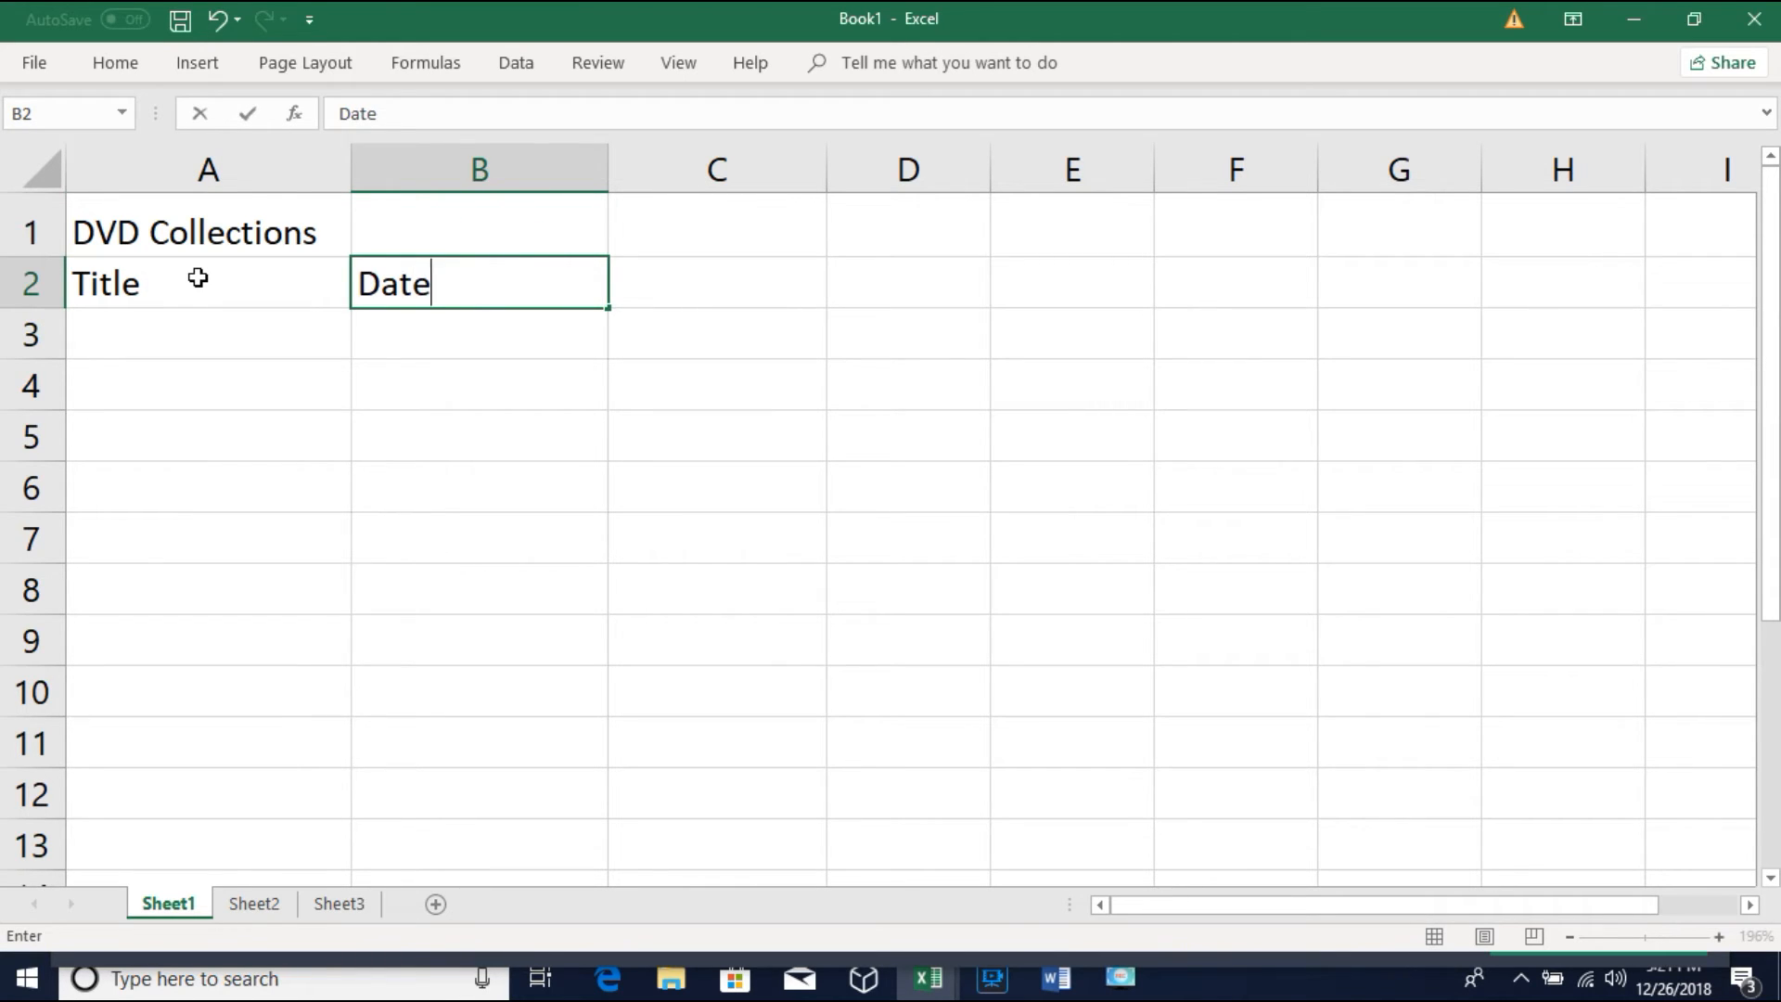
{"action": "type", "text": " Purchased"}
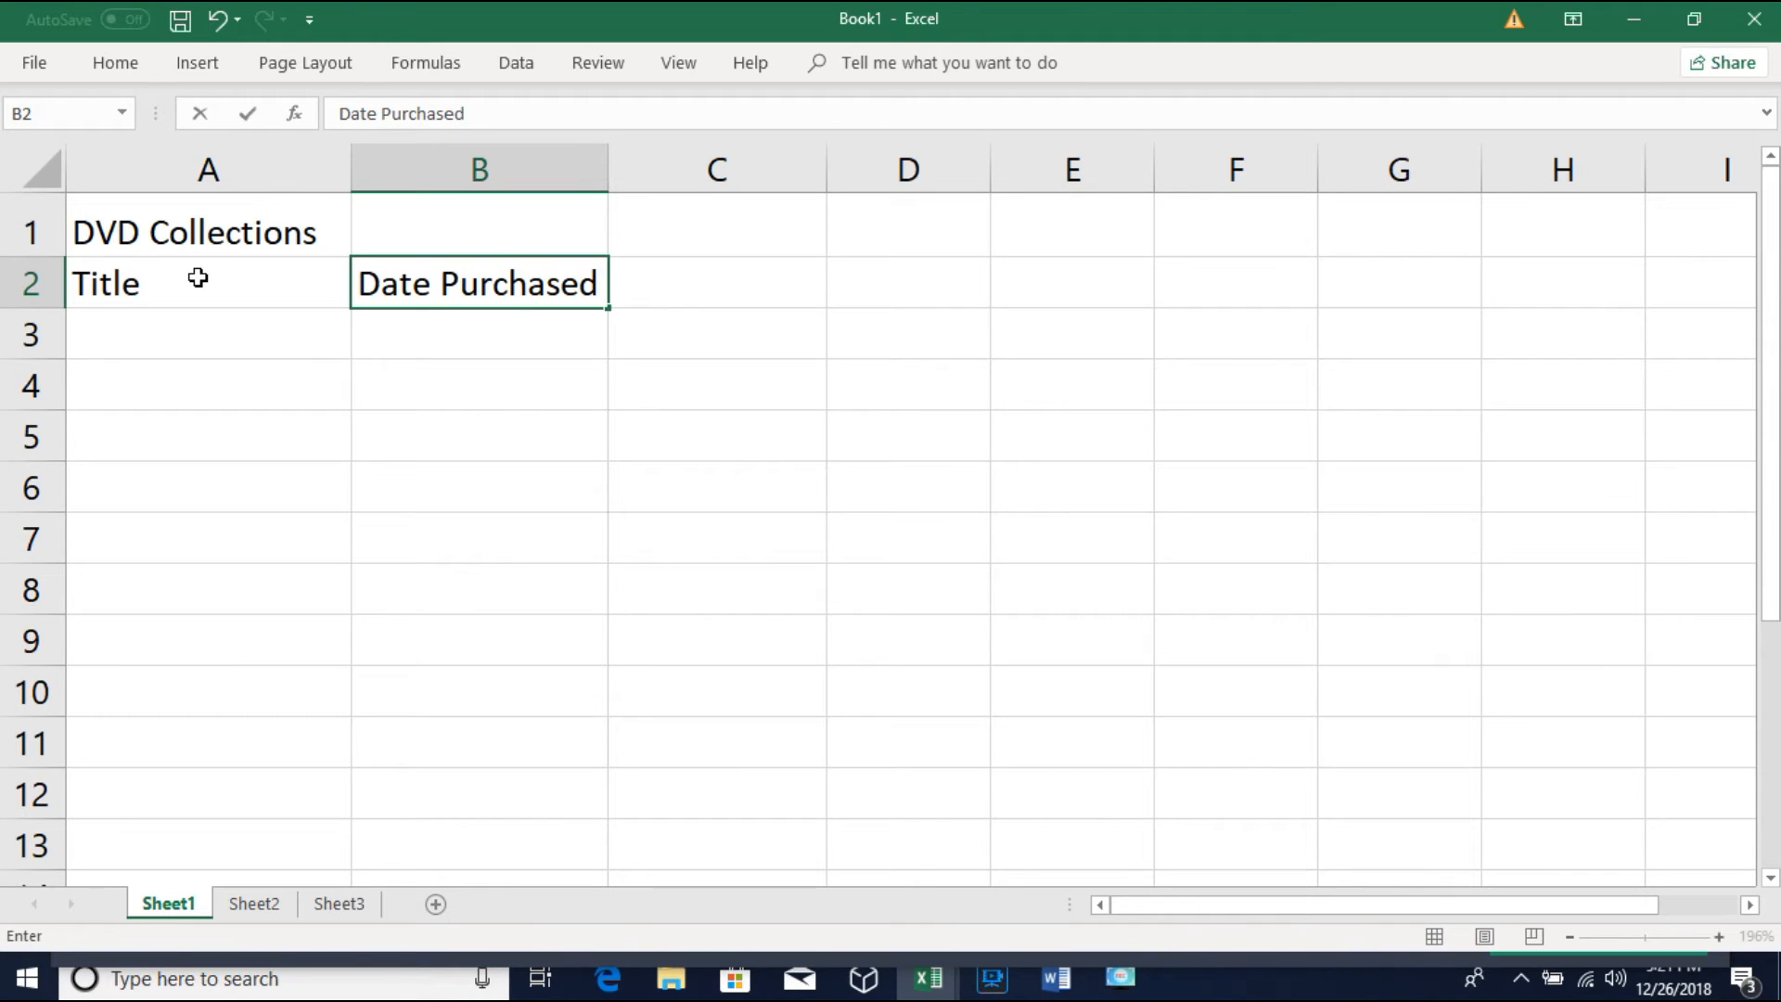
{"action": "key", "text": "Tab"}
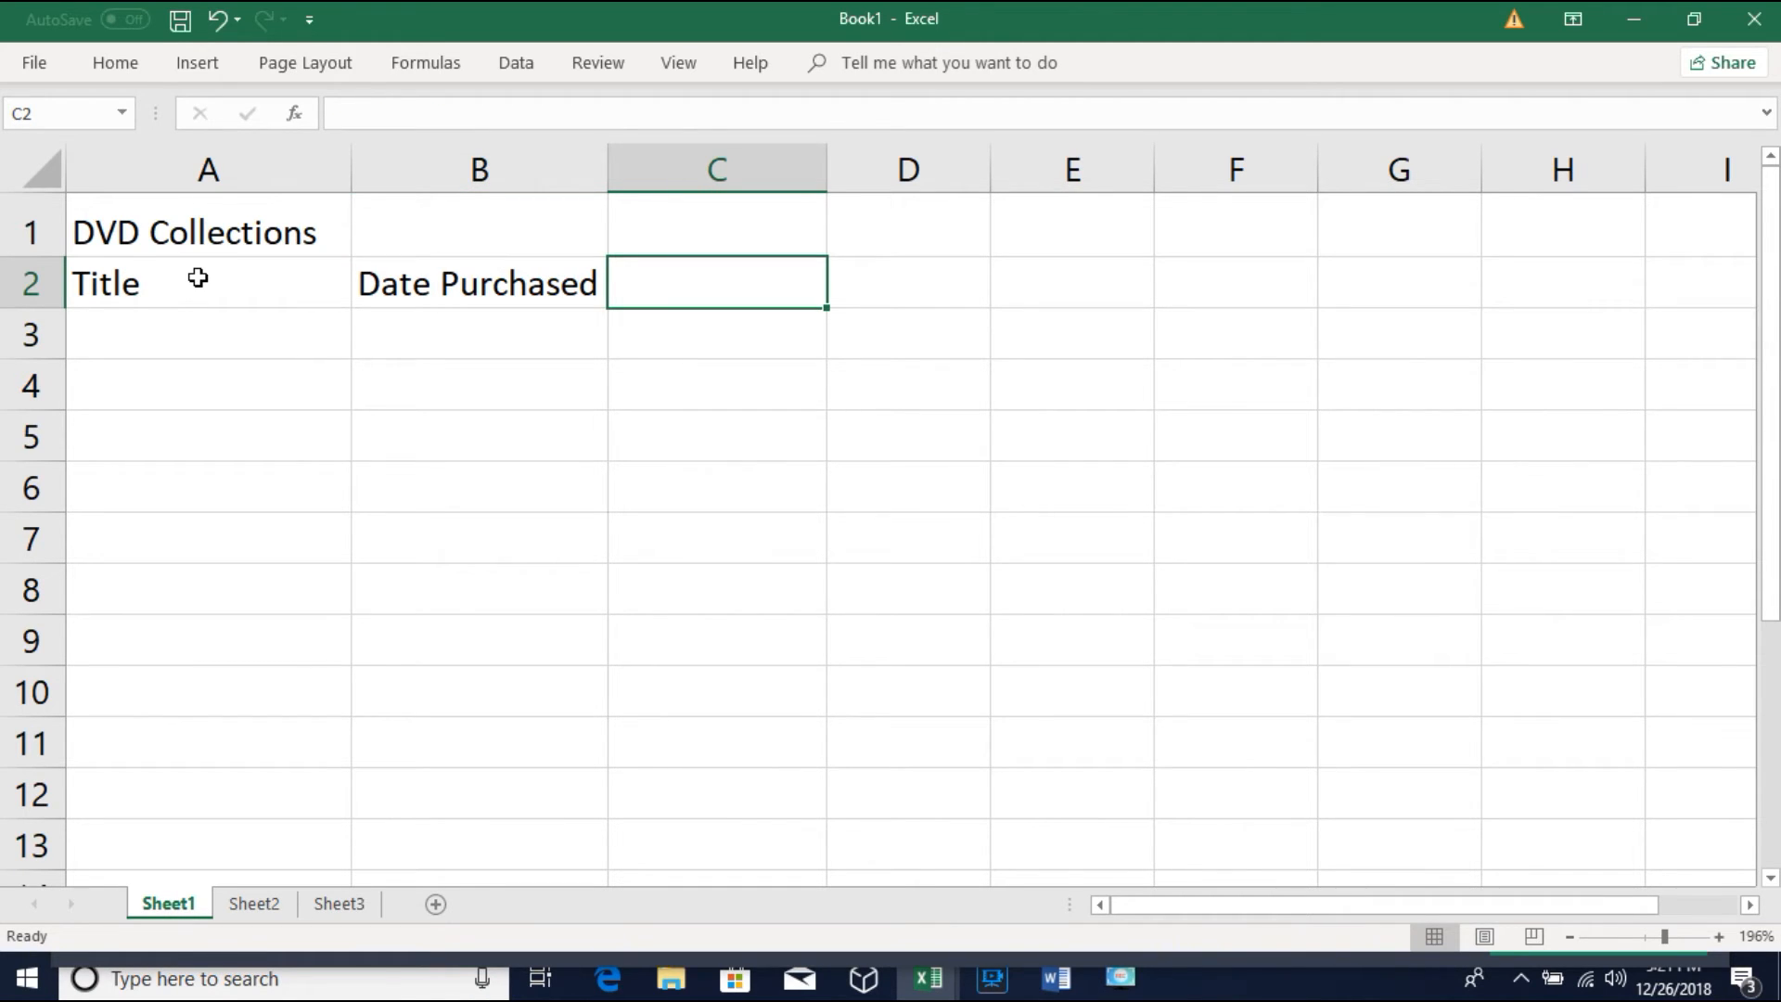
Step: Enter the headings Rating, Value, Genre and Location in C2 through F2, ending on cell A3
{"action": "type", "text": "E"}
{"action": "key", "text": "BackSpace"}
{"action": "type", "text": "Rating"}
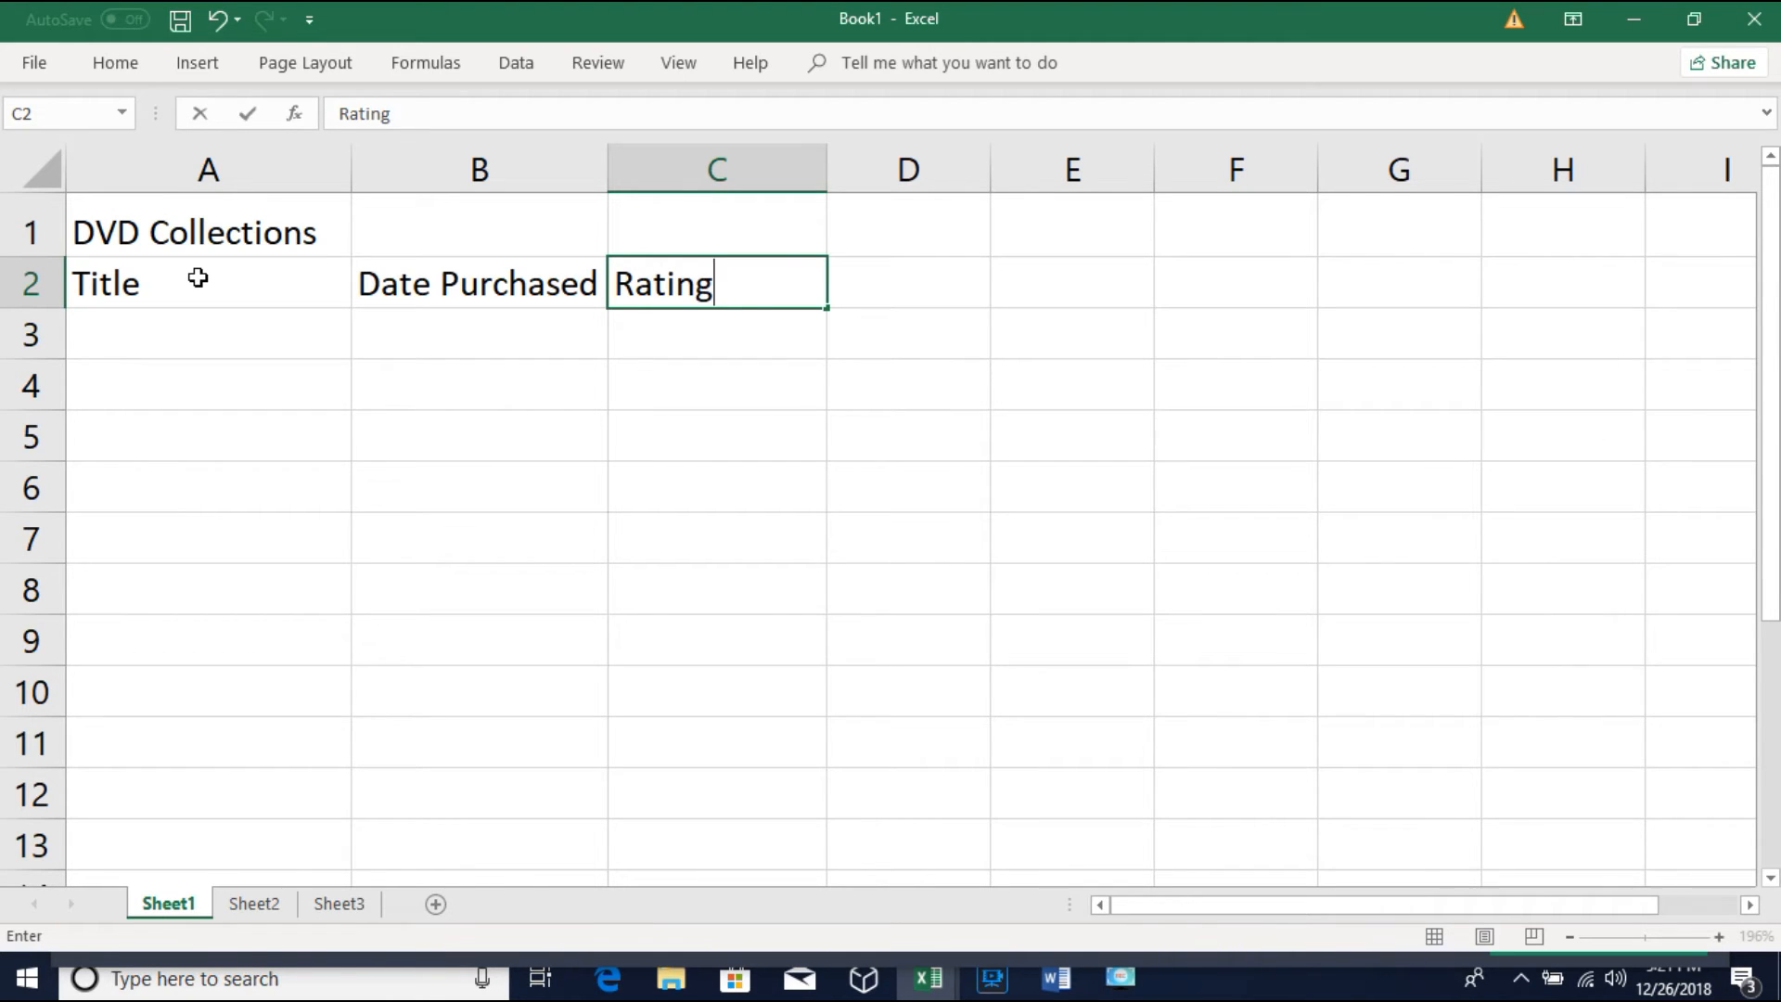
{"action": "key", "text": "Tab"}
{"action": "type", "text": "Value"}
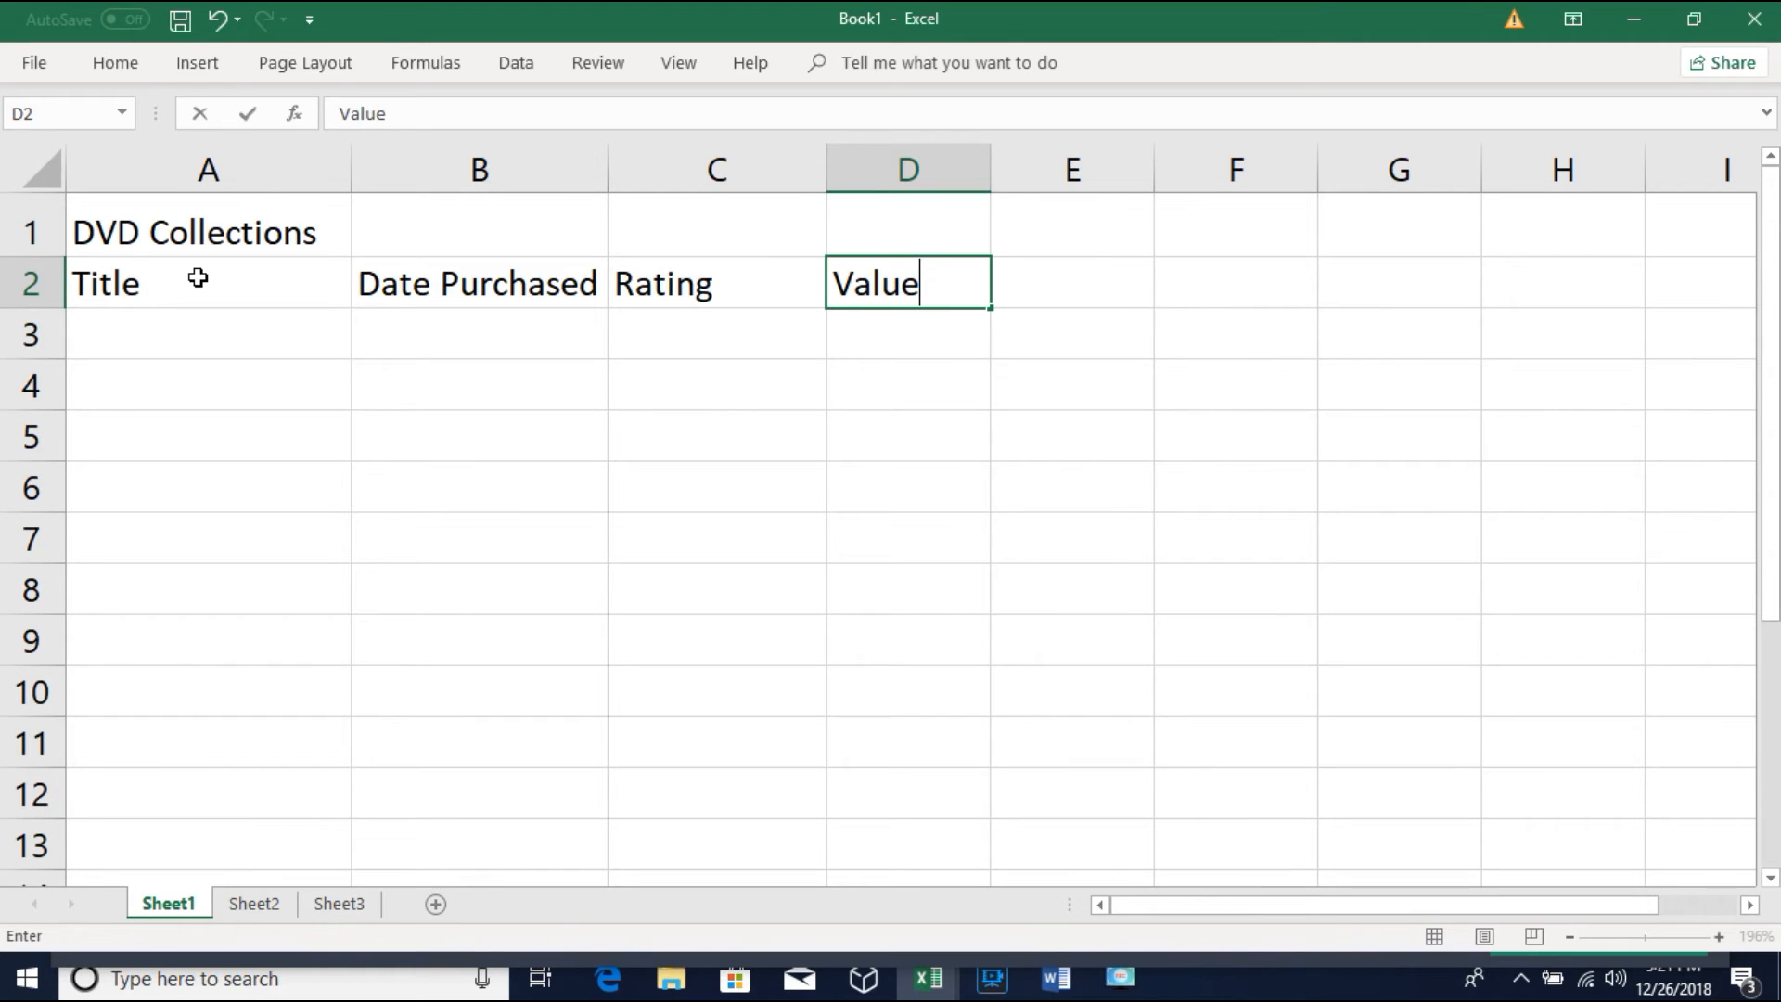
{"action": "key", "text": "Tab"}
{"action": "type", "text": "Genre"}
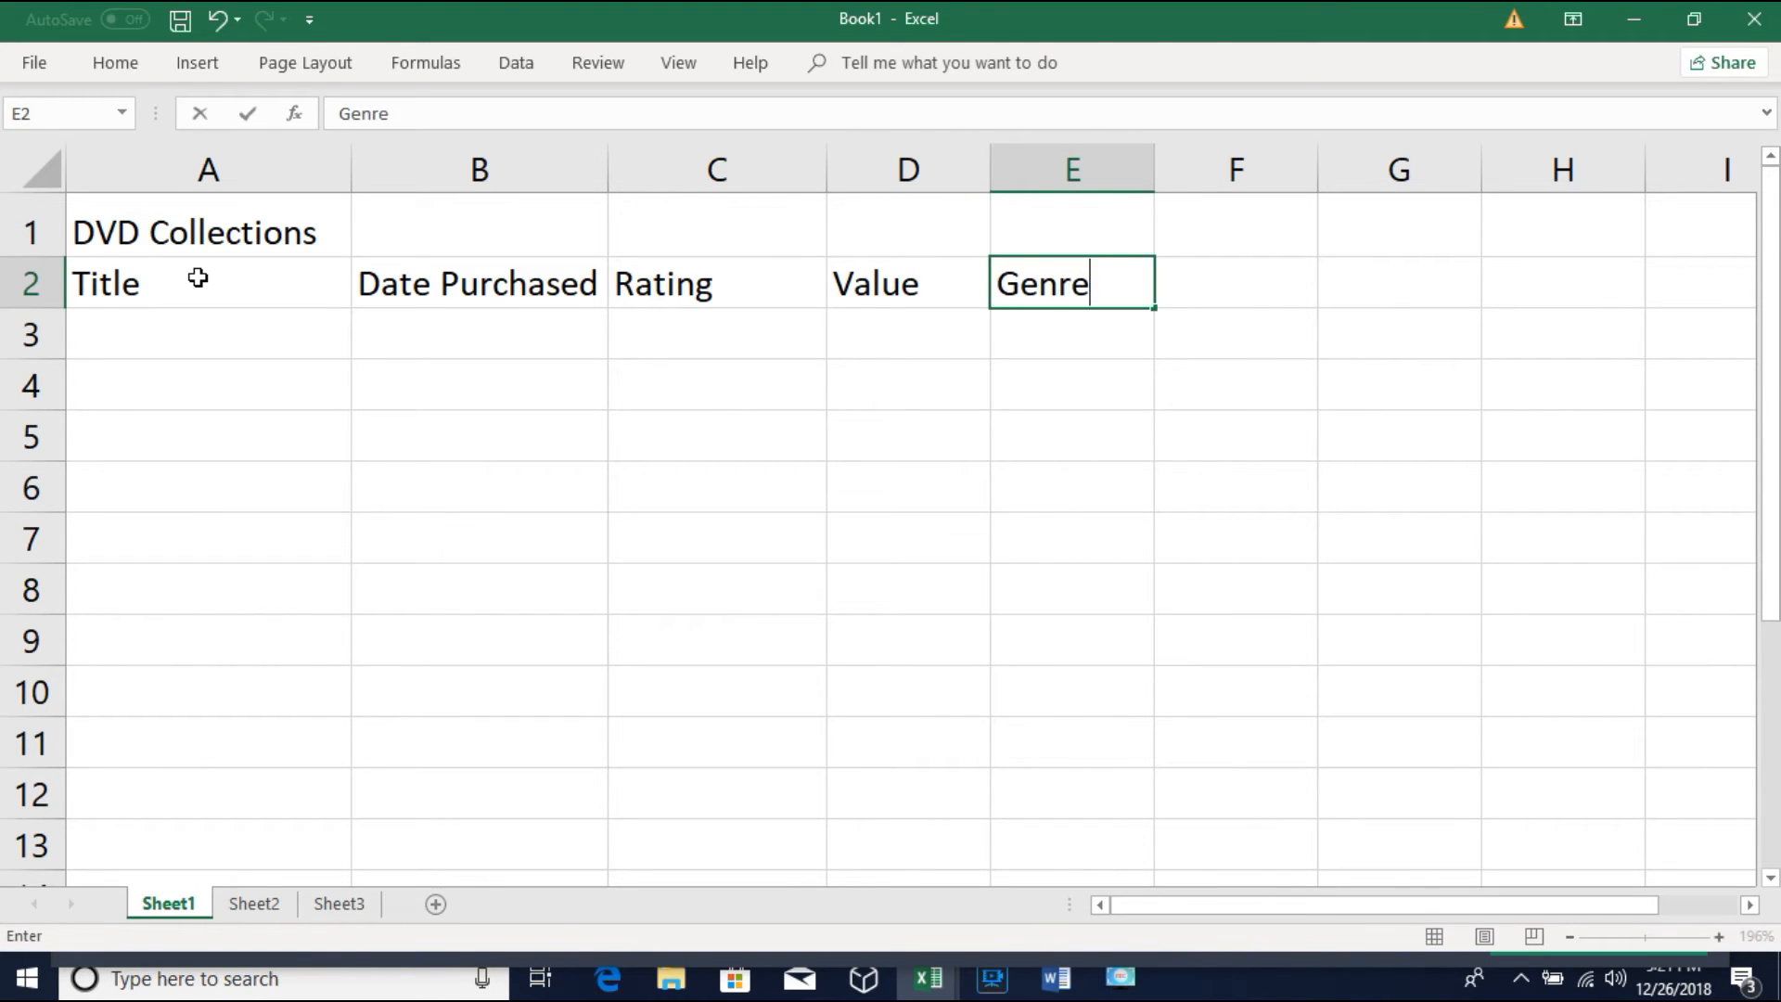
{"action": "key", "text": "Tab"}
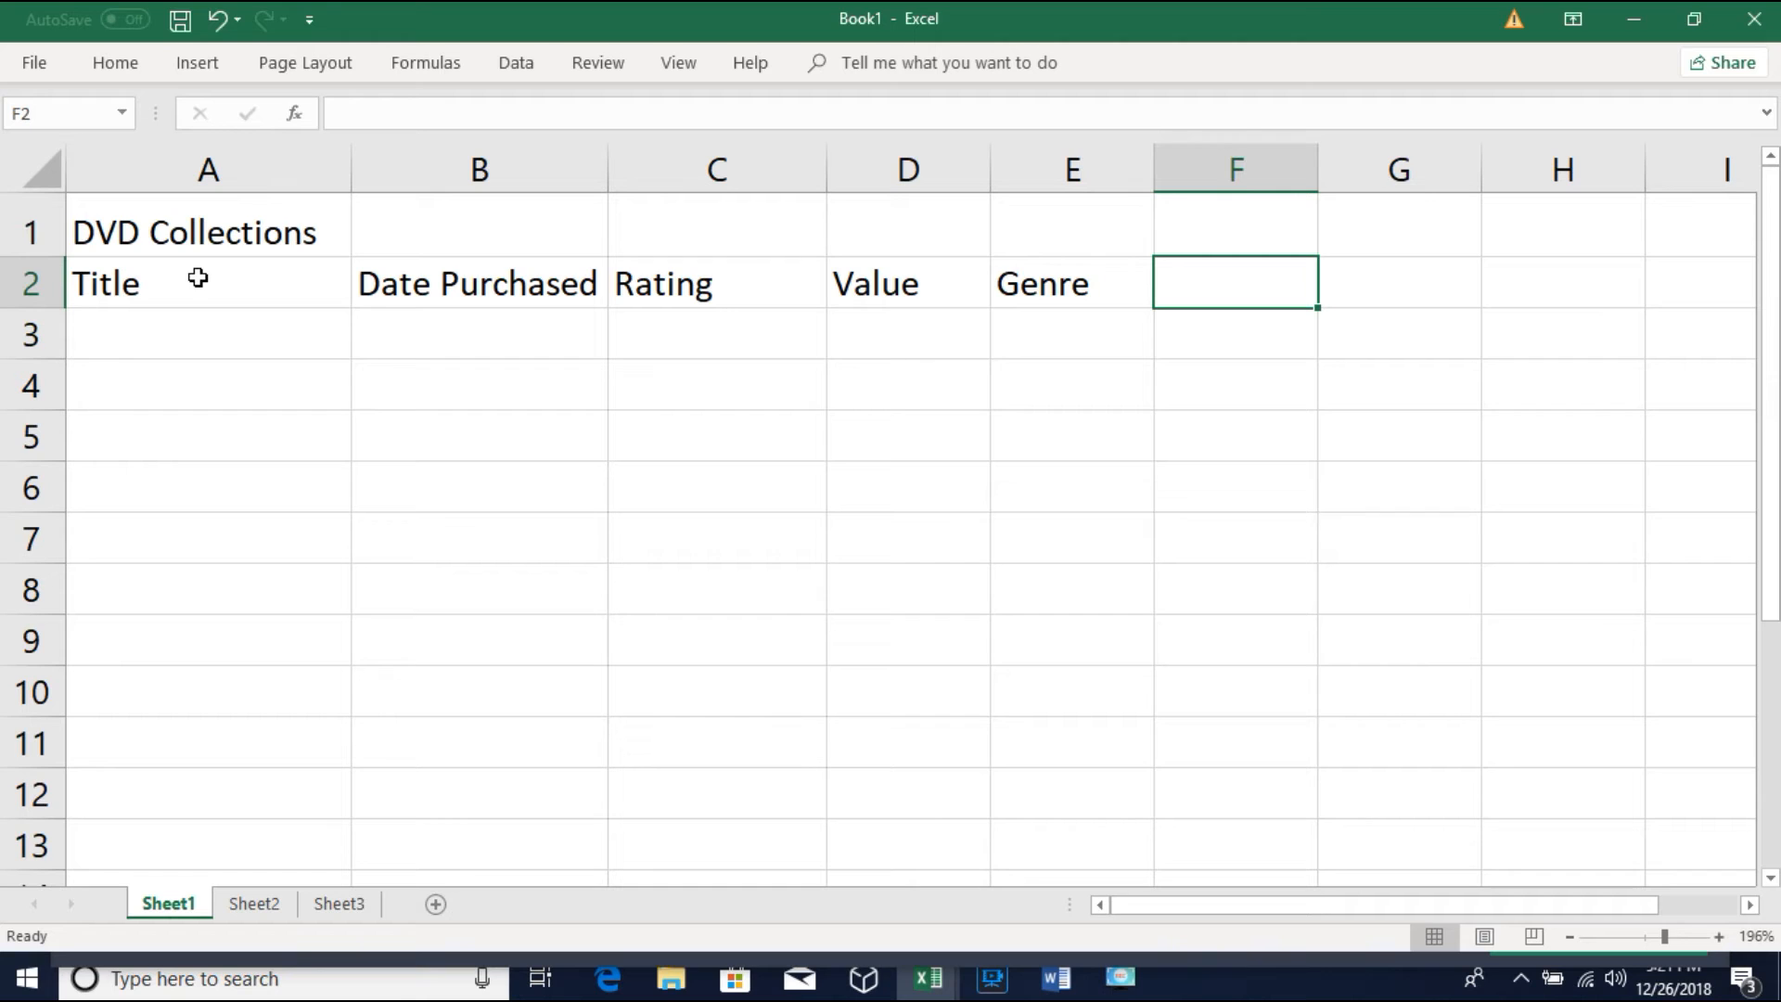
{"action": "type", "text": "Location"}
{"action": "key", "text": "Return"}
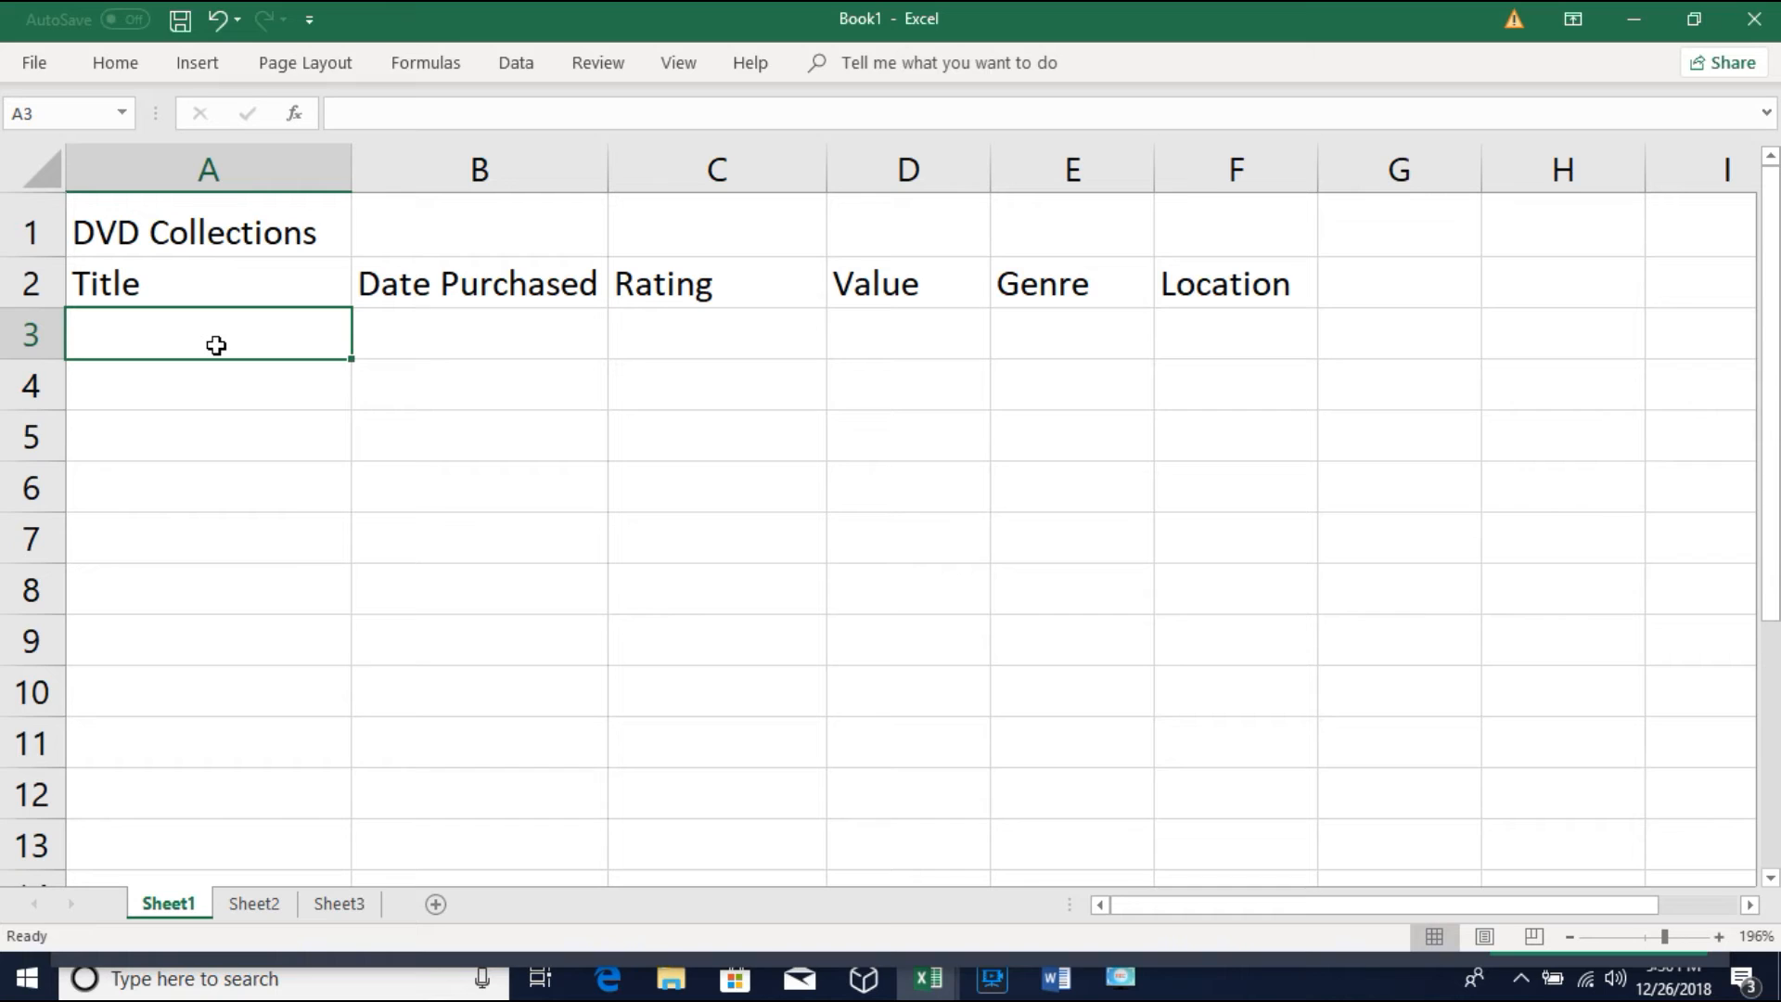
Step: Start the first DVD record in row 3 with title The Hobbit, date purchased 2012 and rating PG
{"action": "type", "text": "Th"}
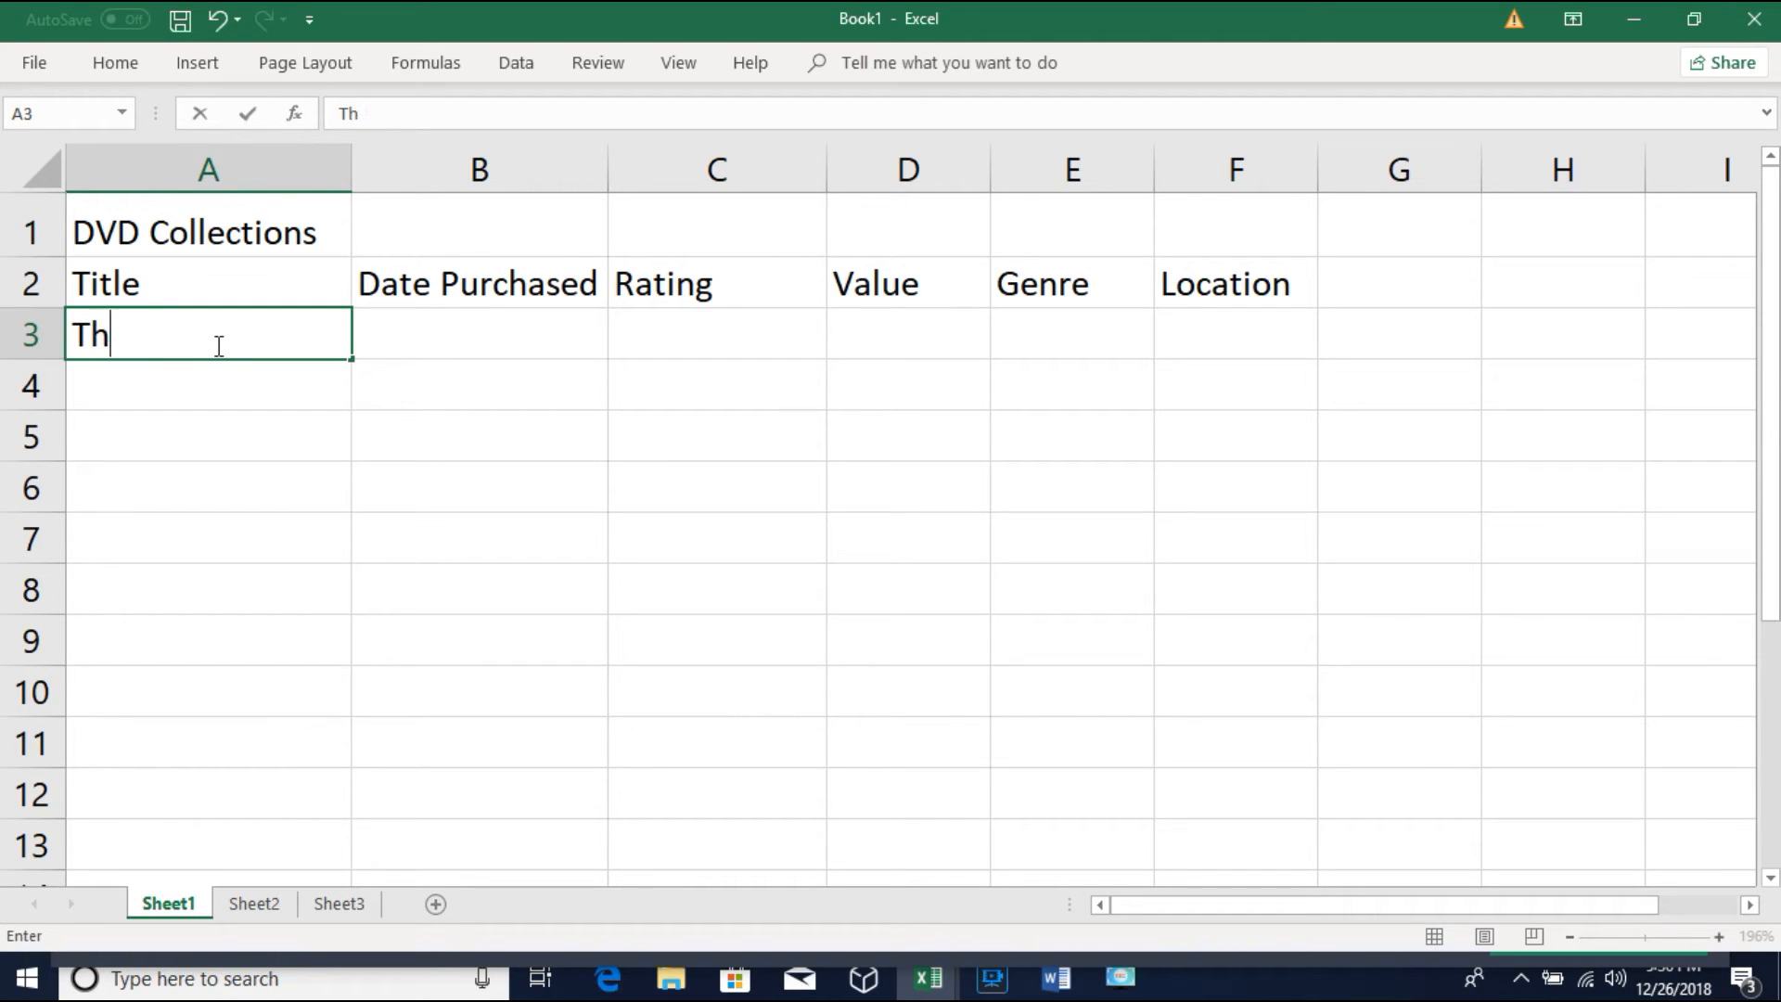
{"action": "type", "text": "e Hobbit"}
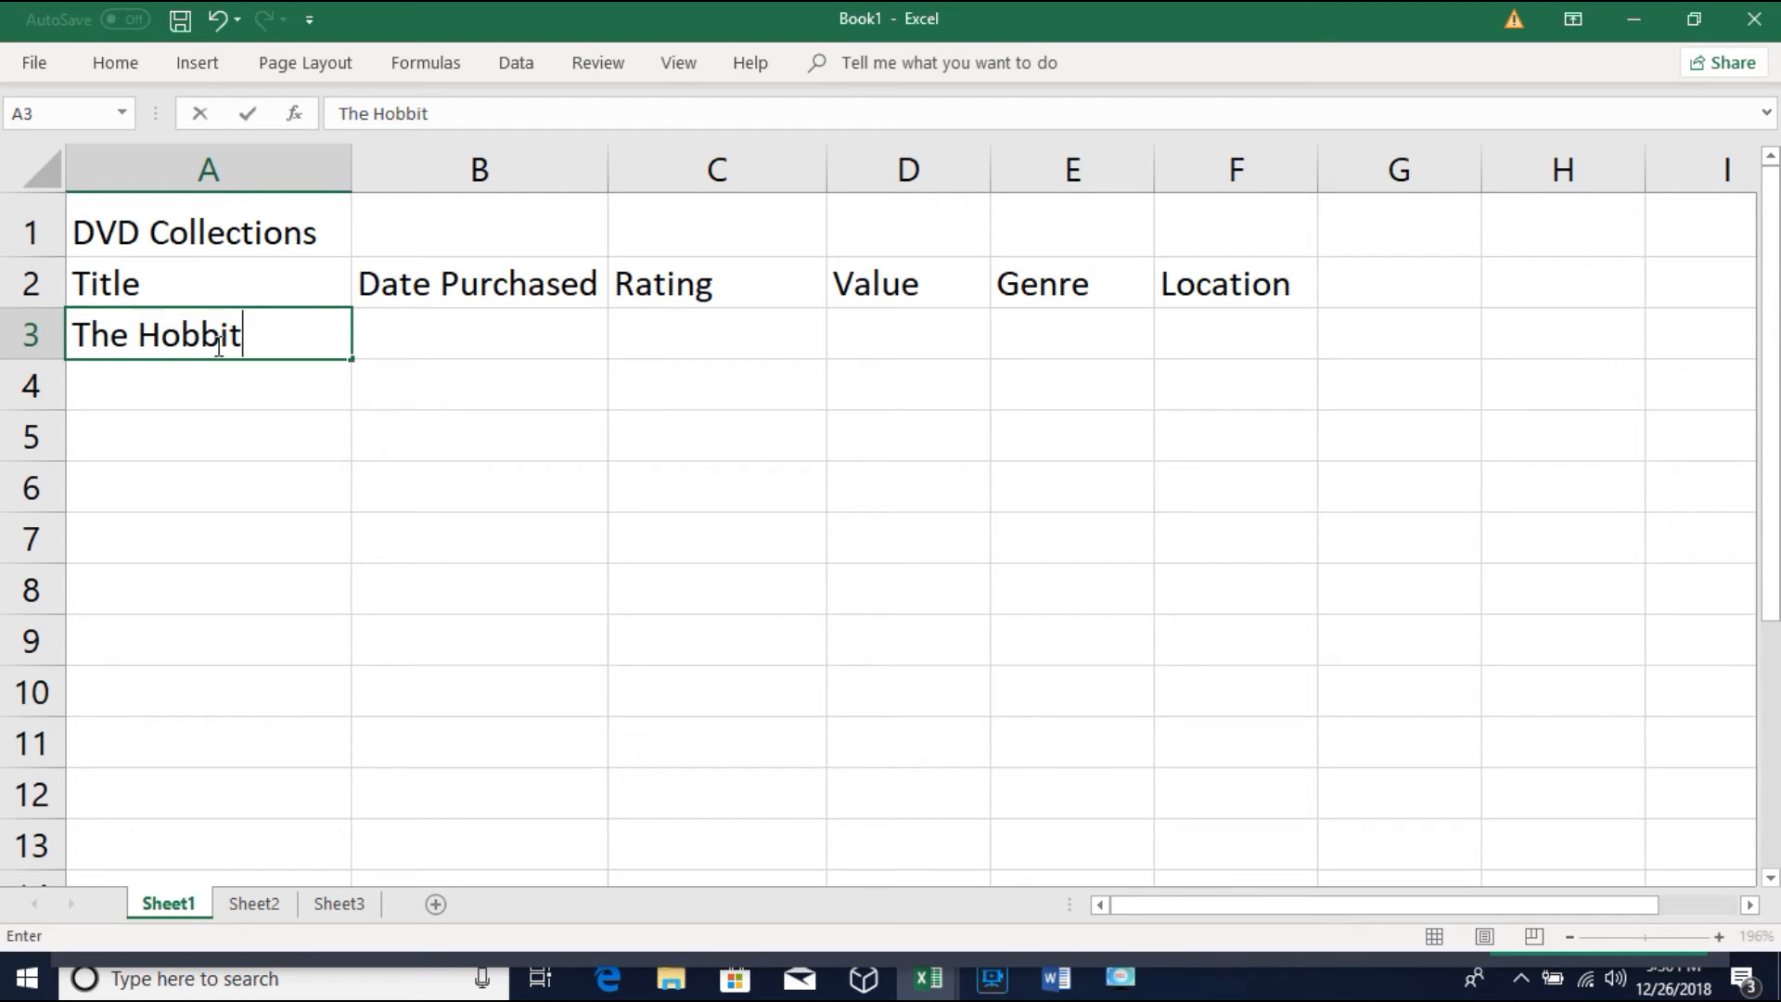
{"action": "key", "text": "Tab"}
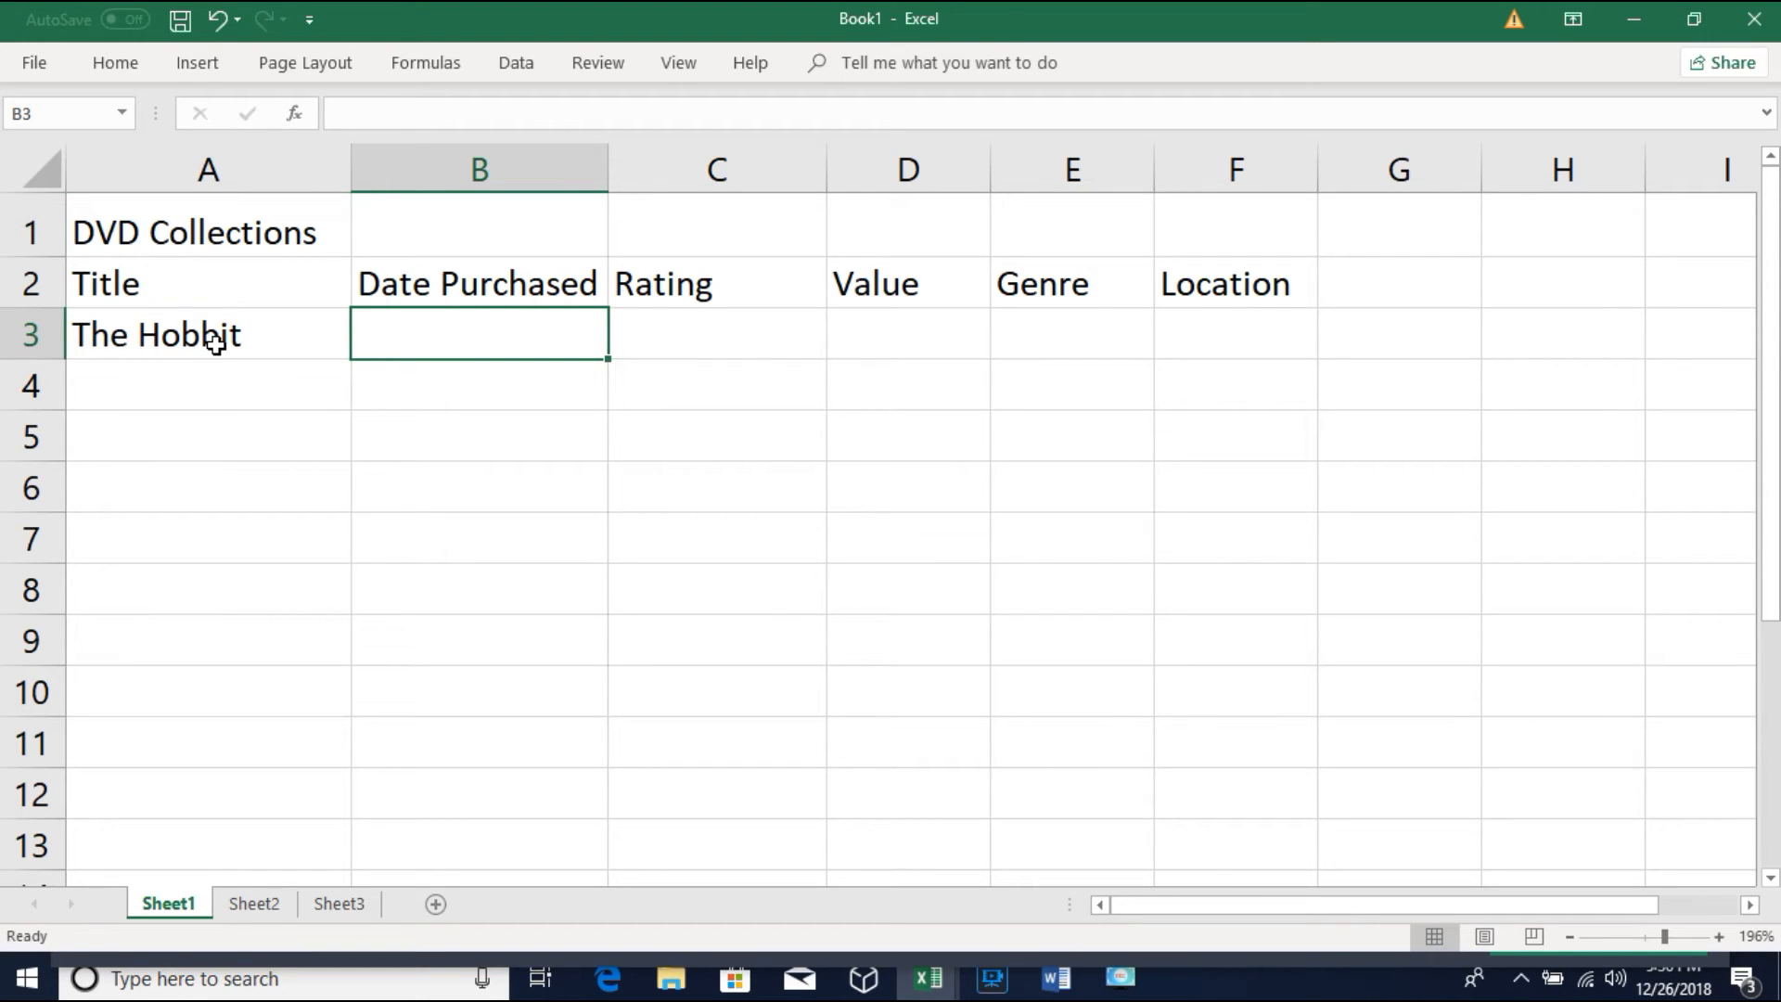
{"action": "type", "text": "2012"}
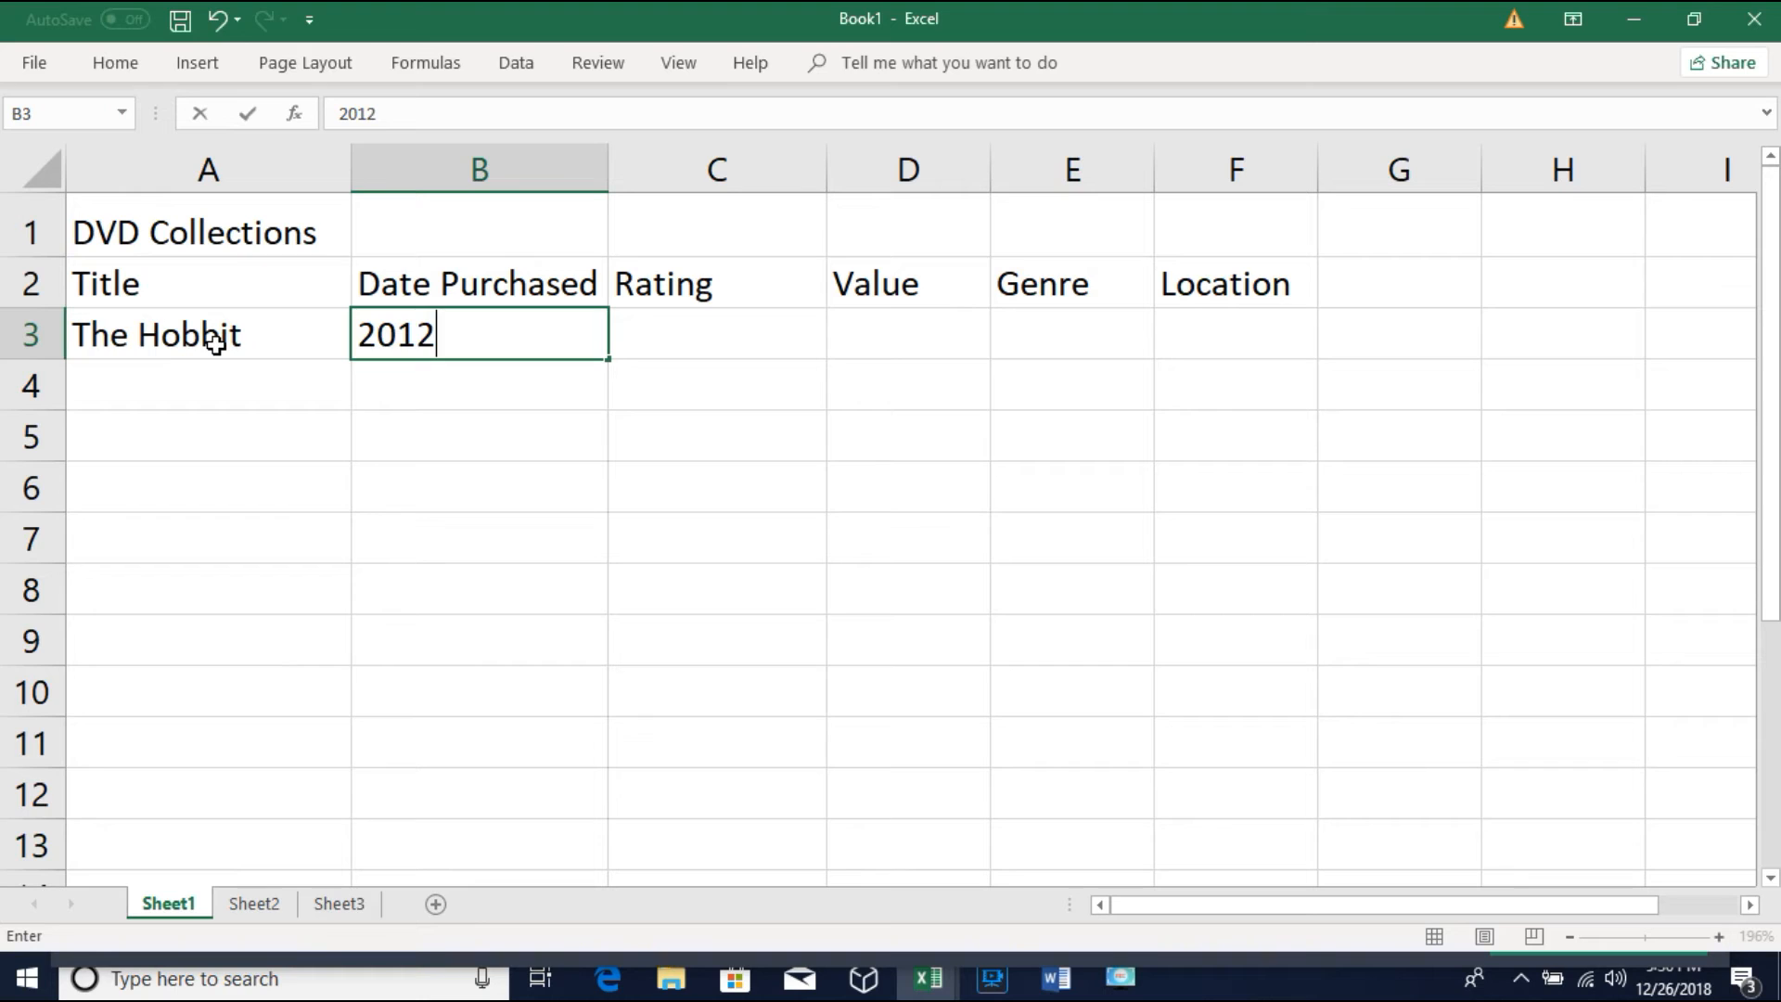
{"action": "key", "text": "Tab"}
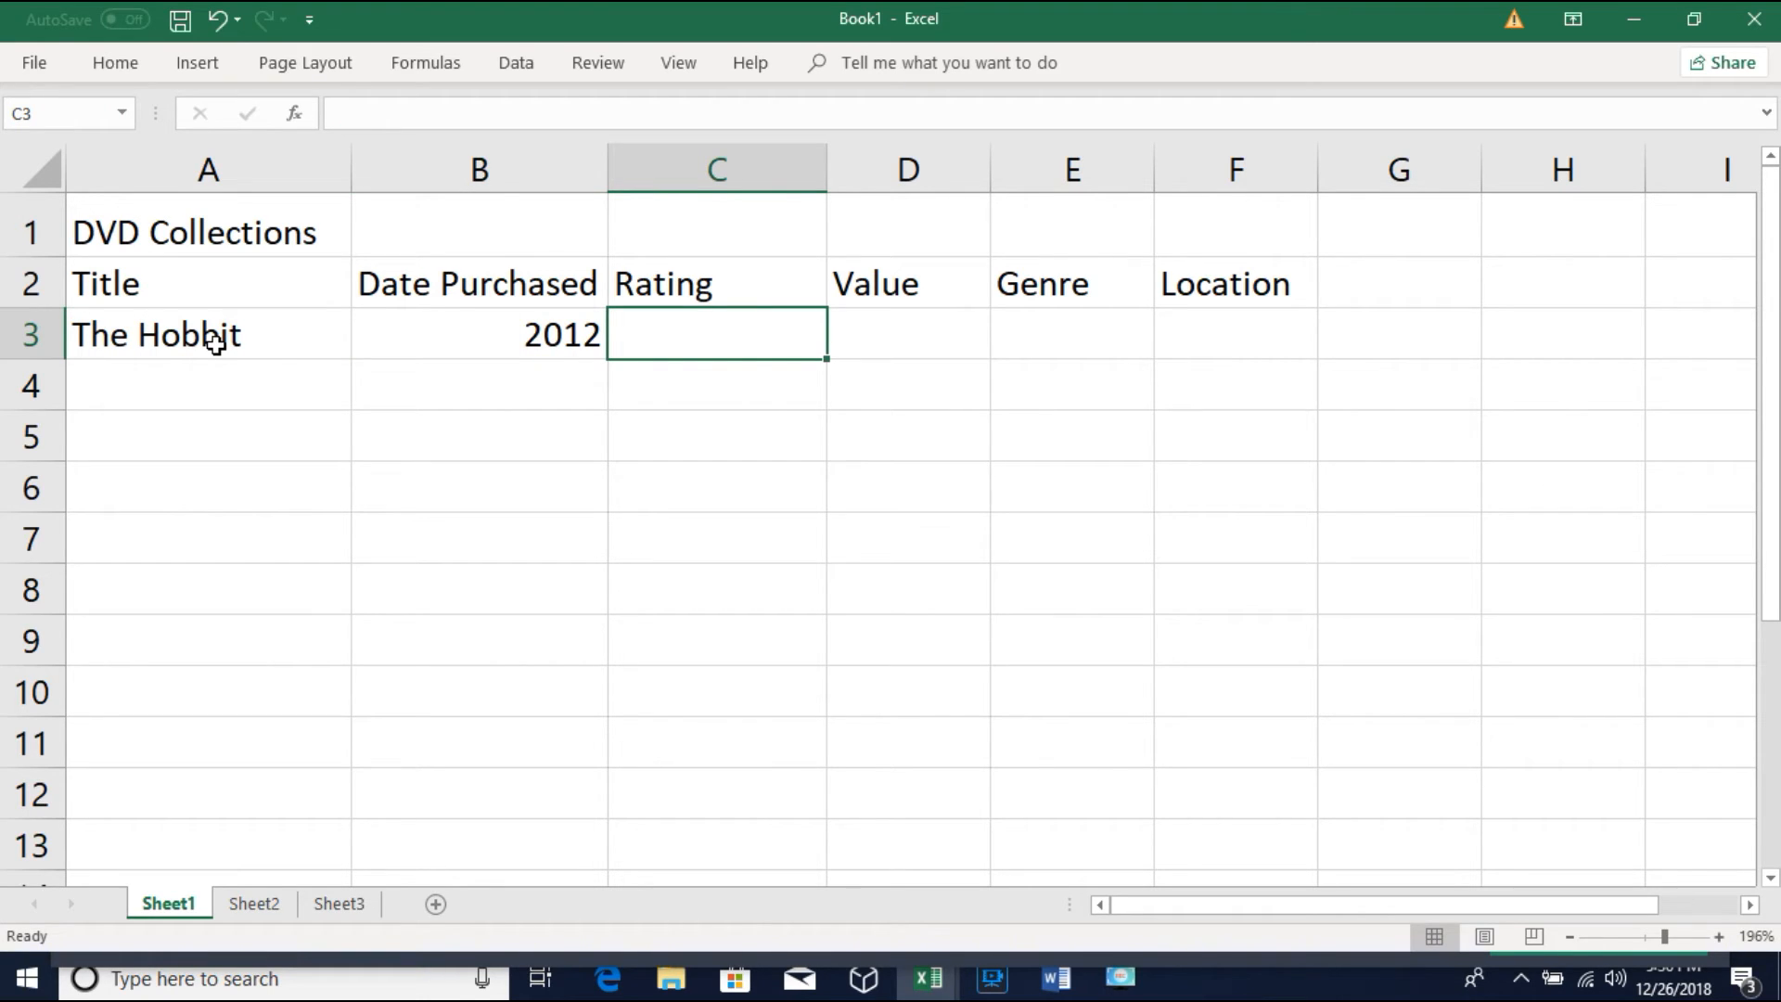
{"action": "type", "text": "PG"}
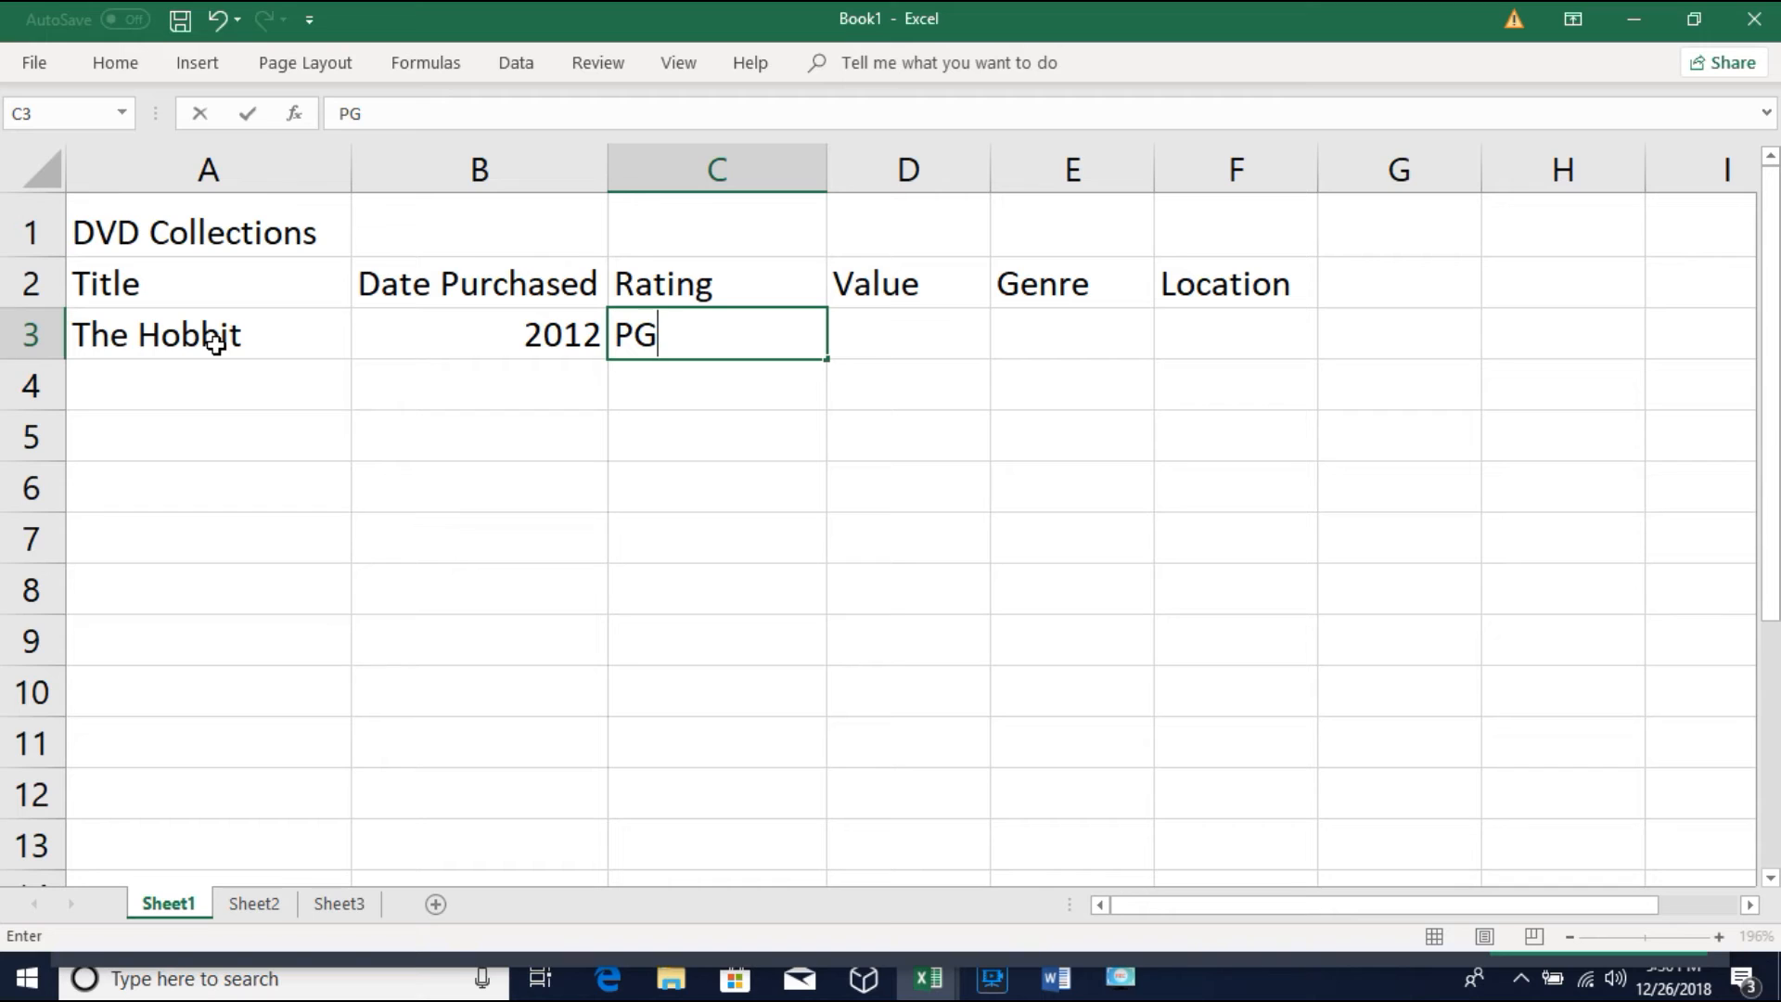
{"action": "key", "text": "Tab"}
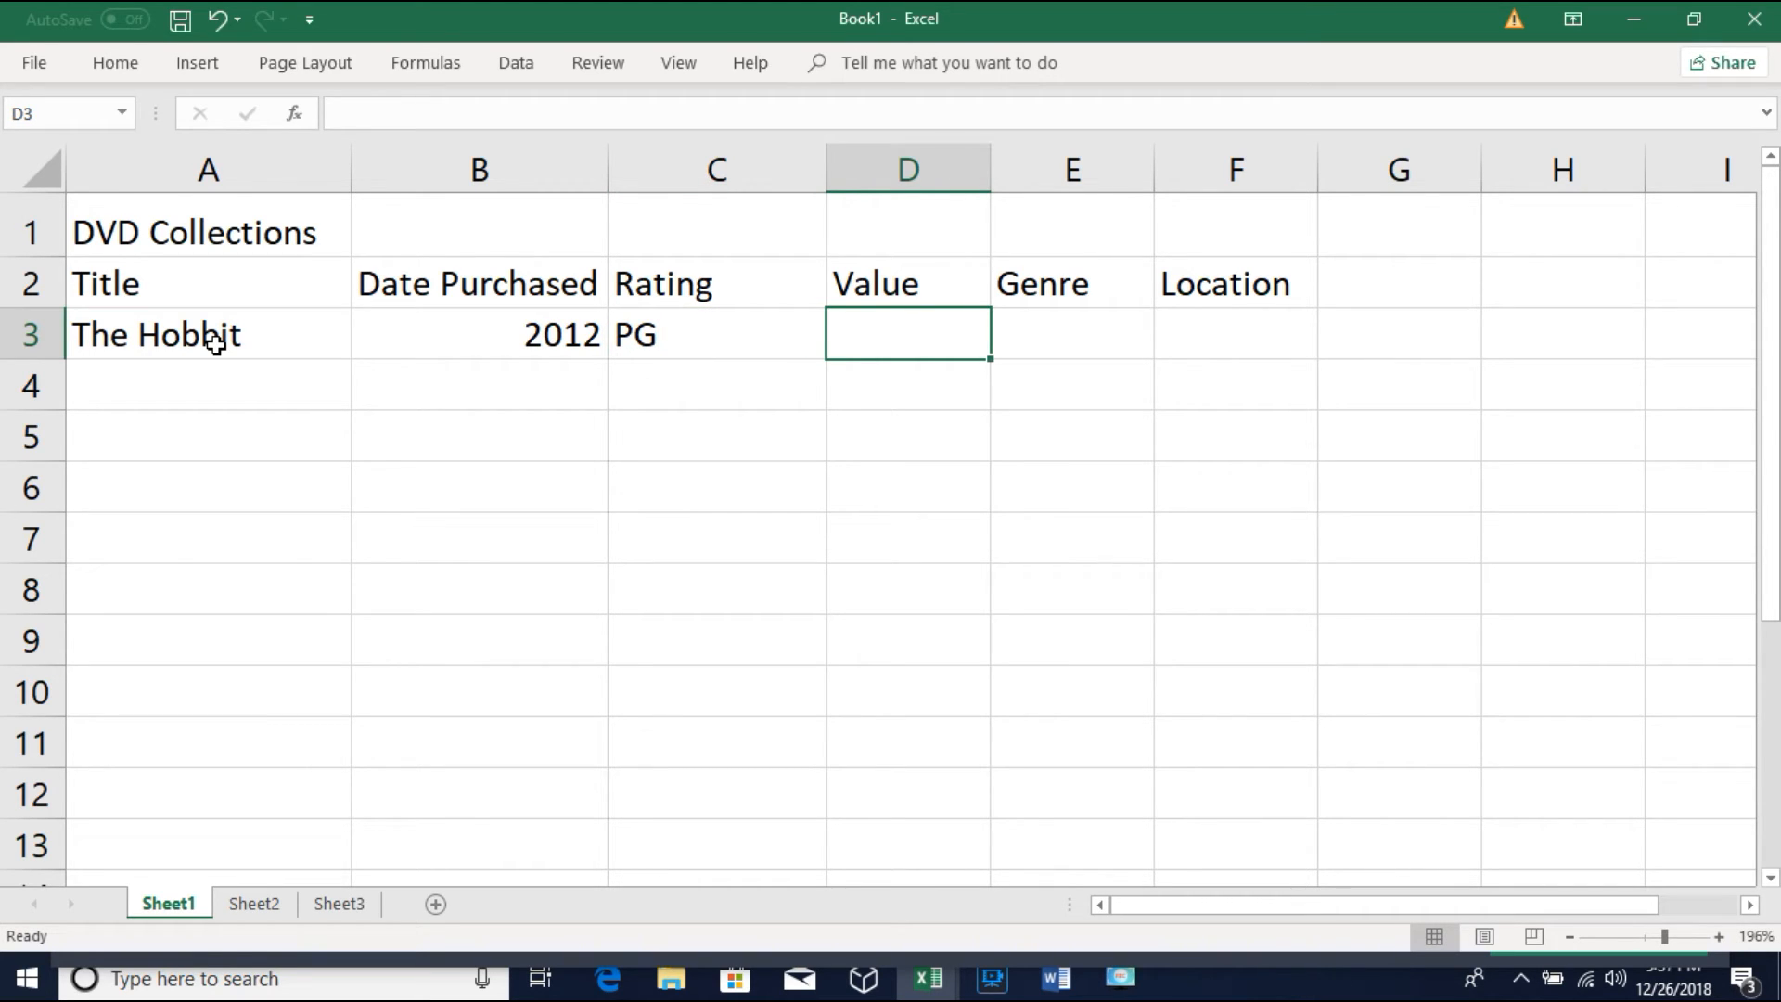
Step: Complete The Hobbit's record in row 3 with value 15.00, genre Scien Fiction and location Living Room, ending on A4
{"action": "type", "text": "15.00"}
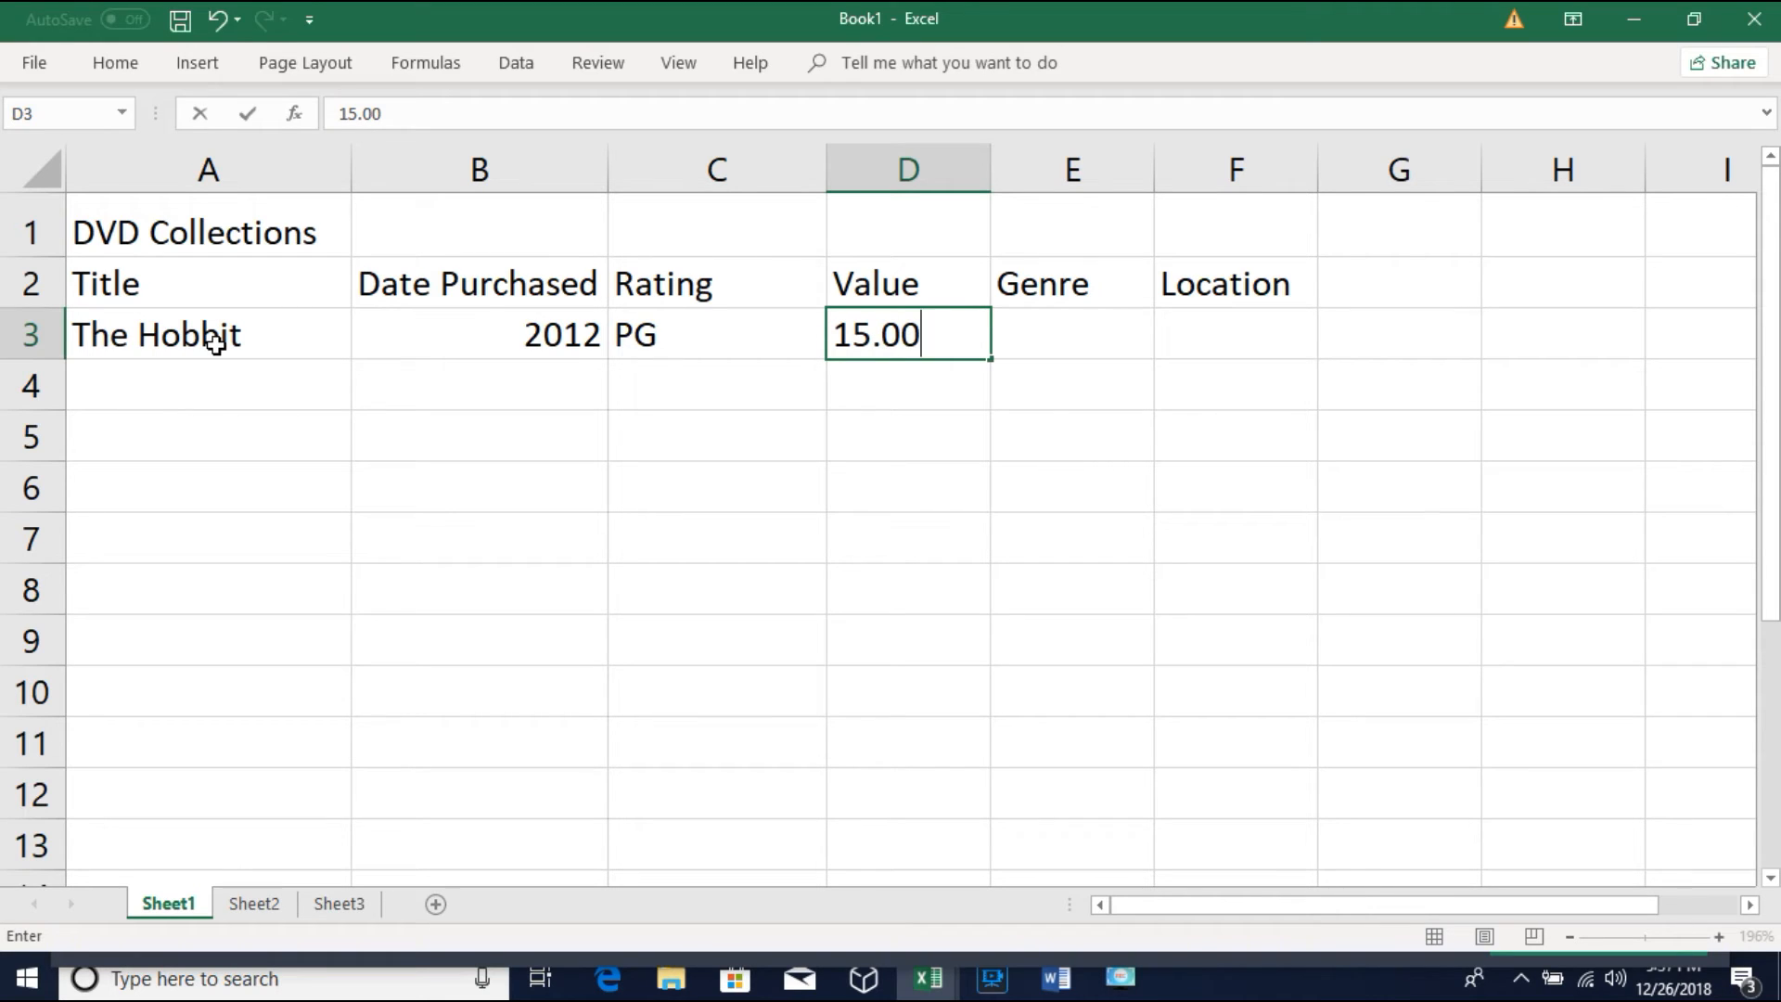
{"action": "key", "text": "Tab"}
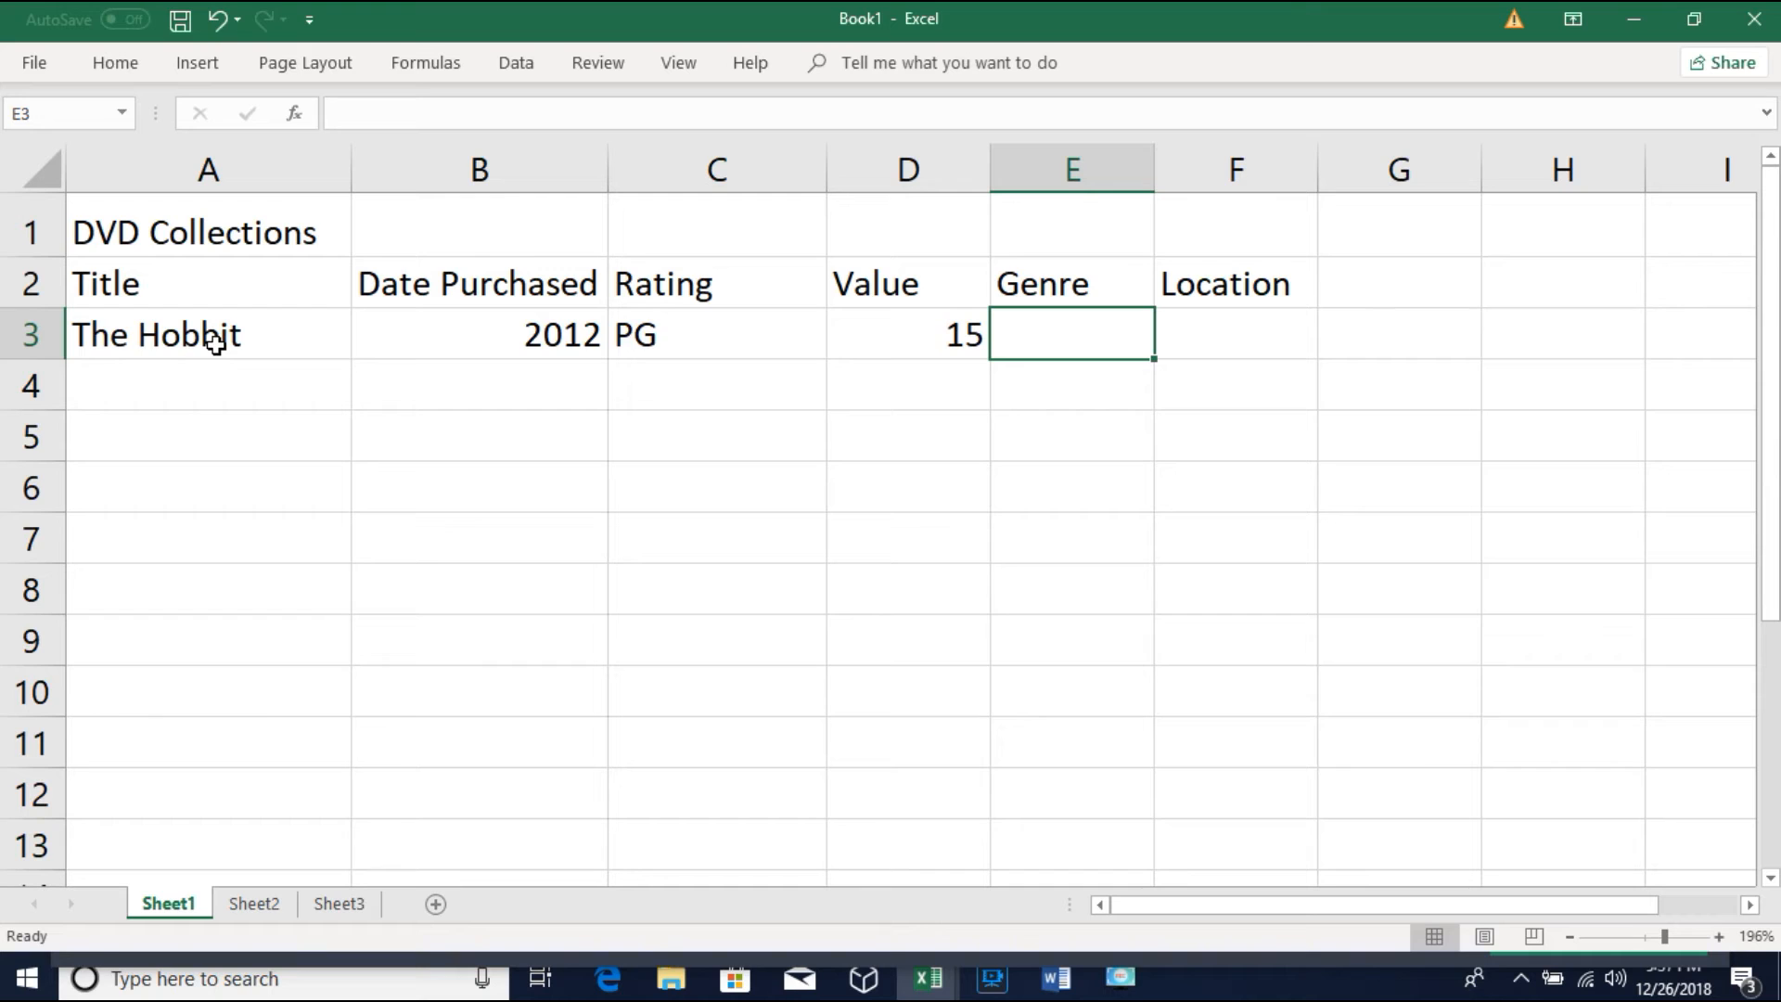
{"action": "type", "text": "Scien "}
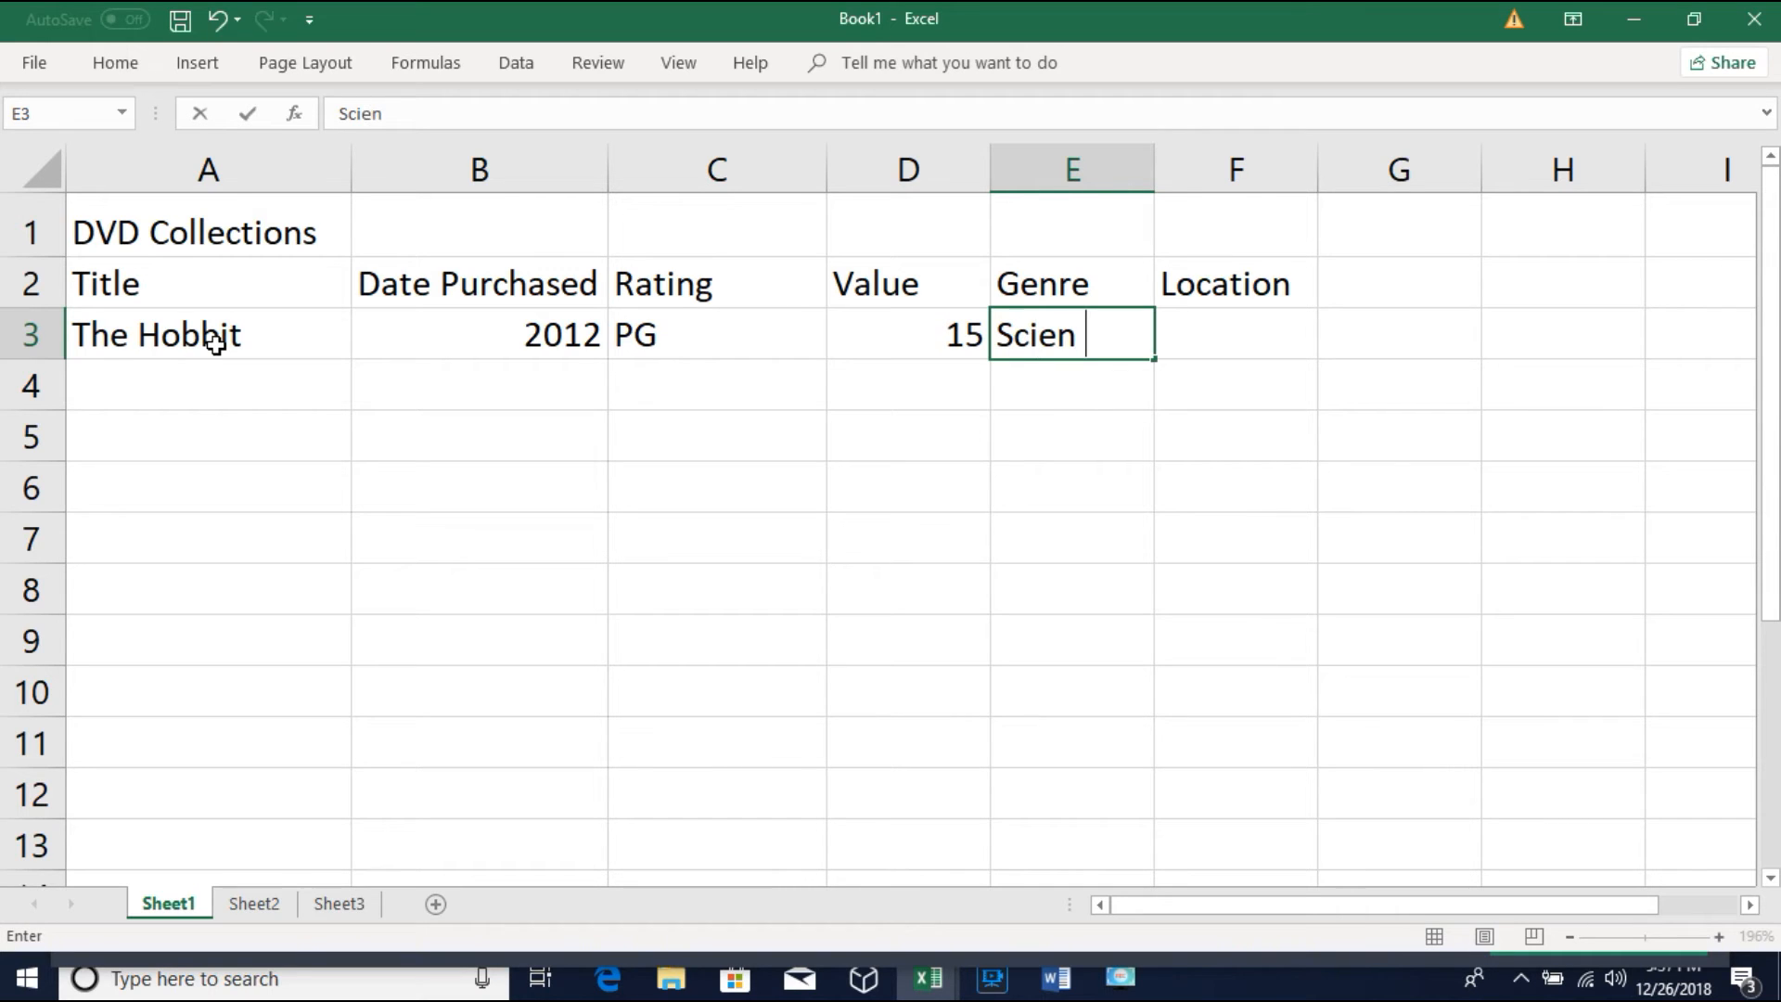
{"action": "type", "text": "Fiction"}
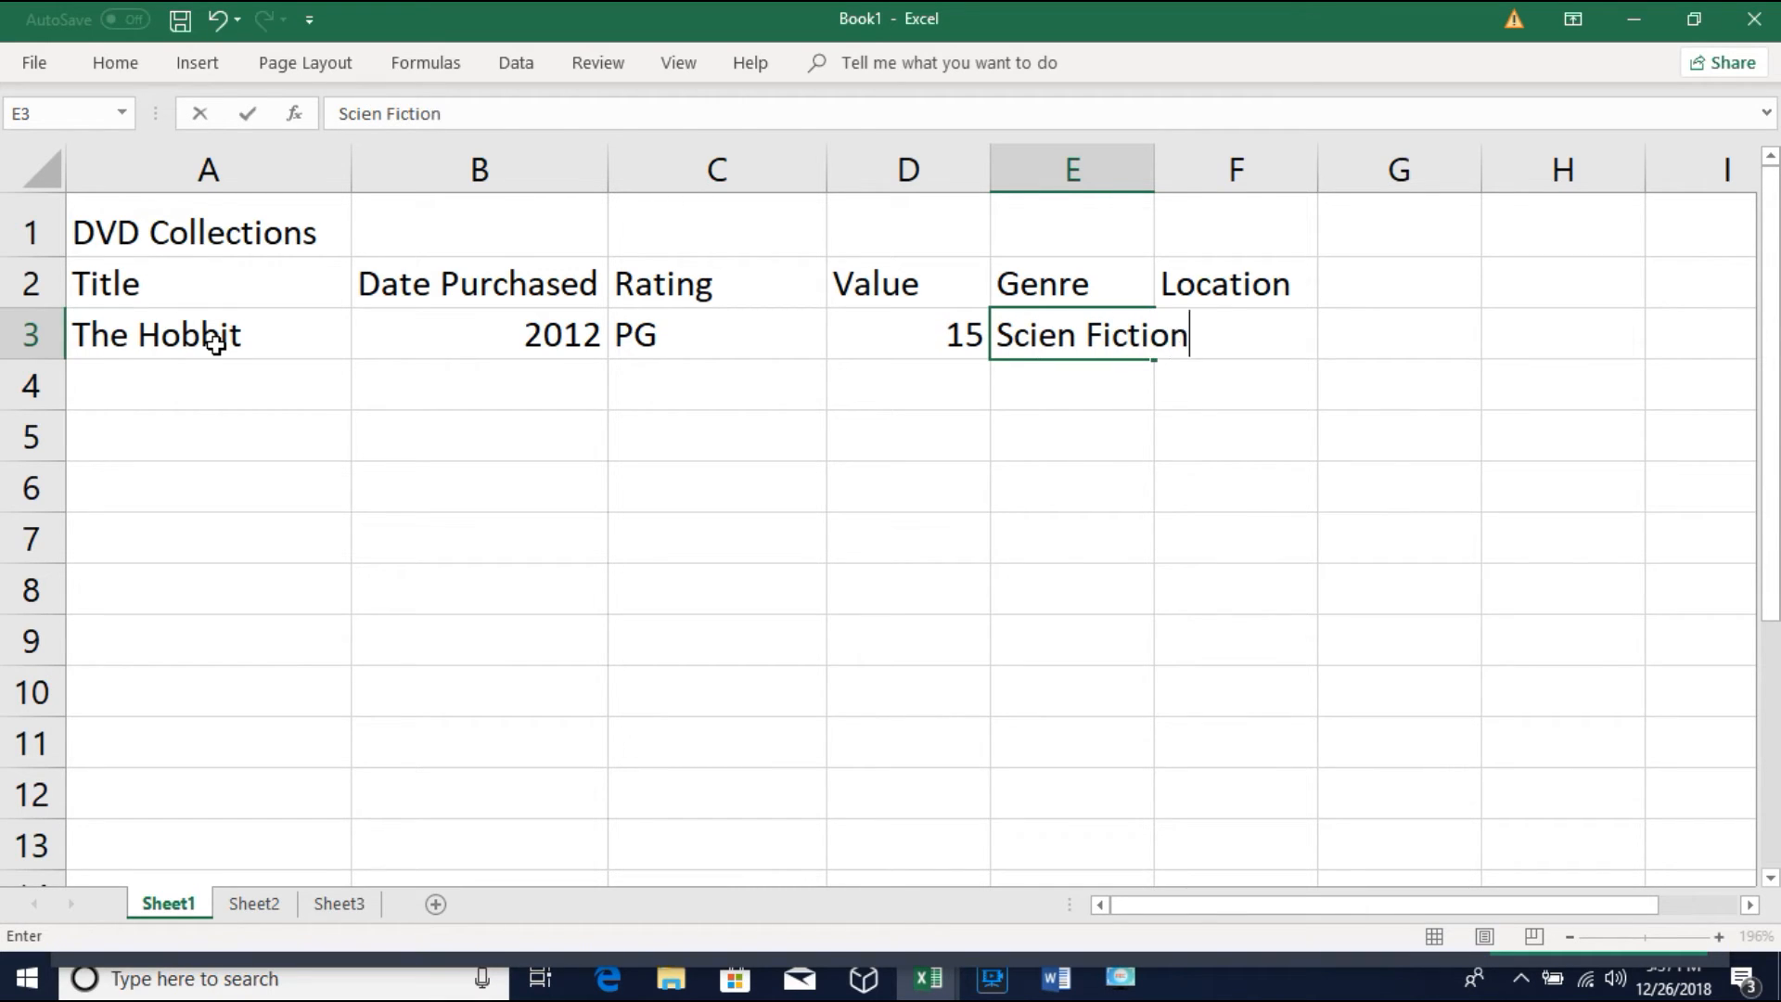
{"action": "key", "text": "Tab"}
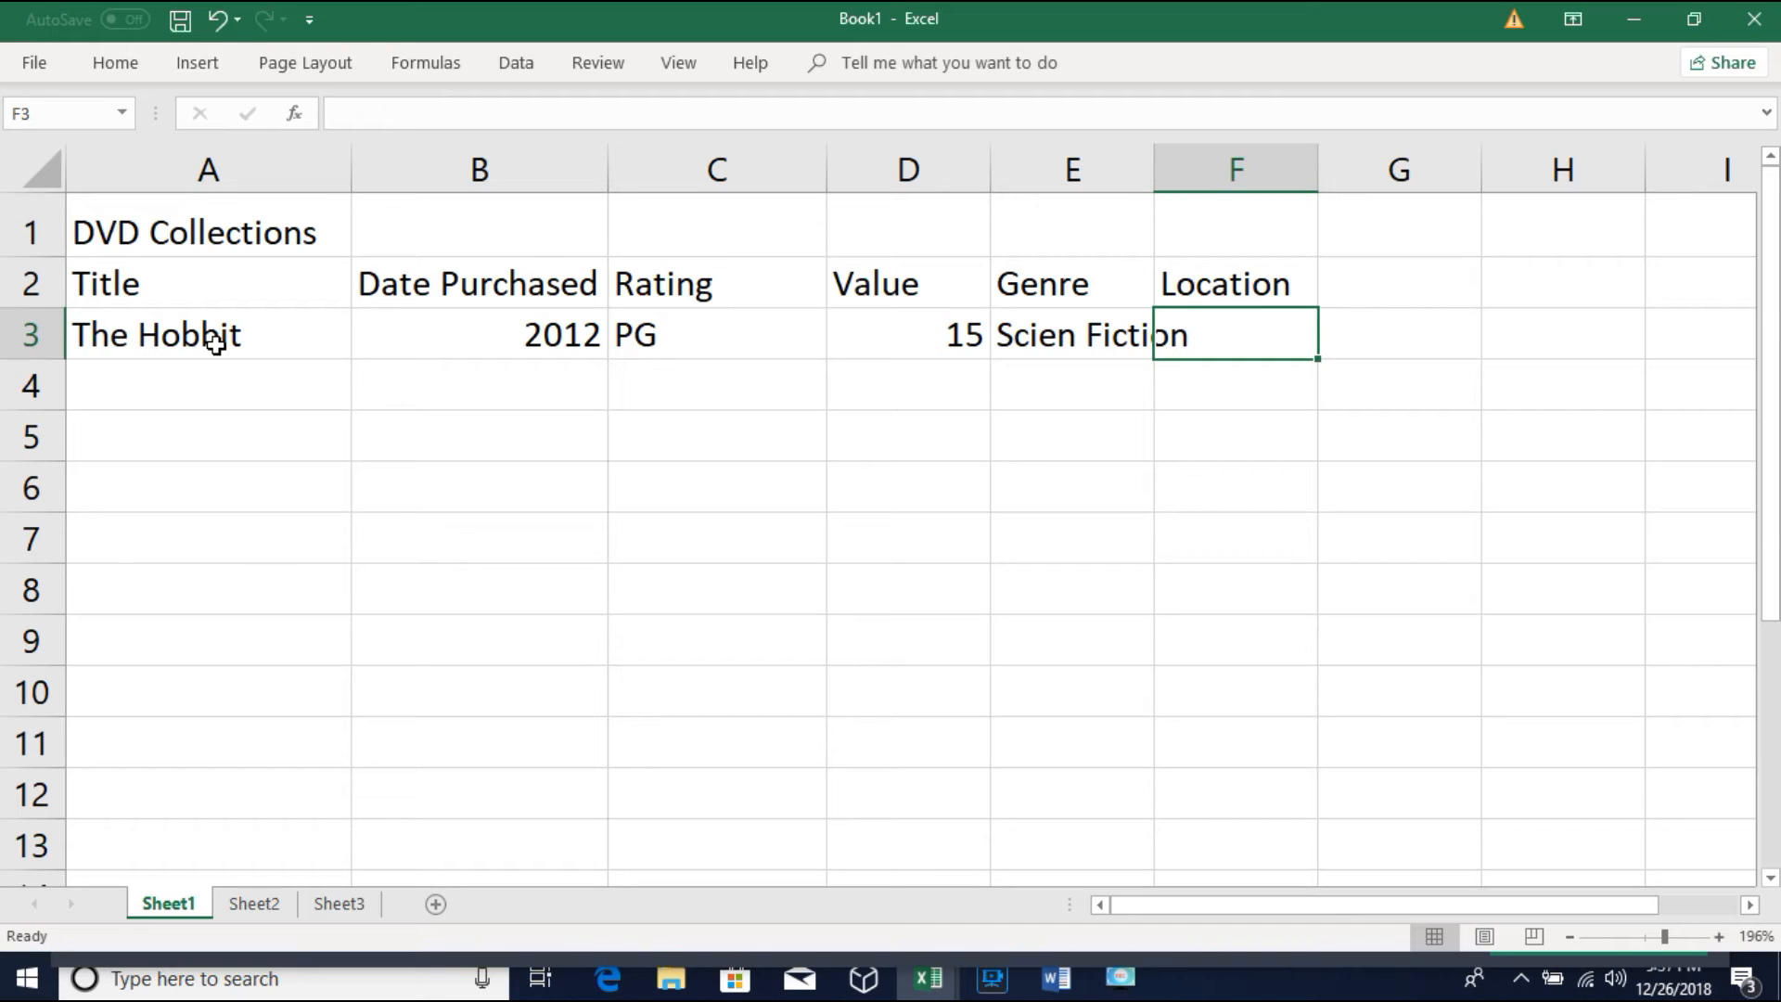
{"action": "type", "text": "Livin"}
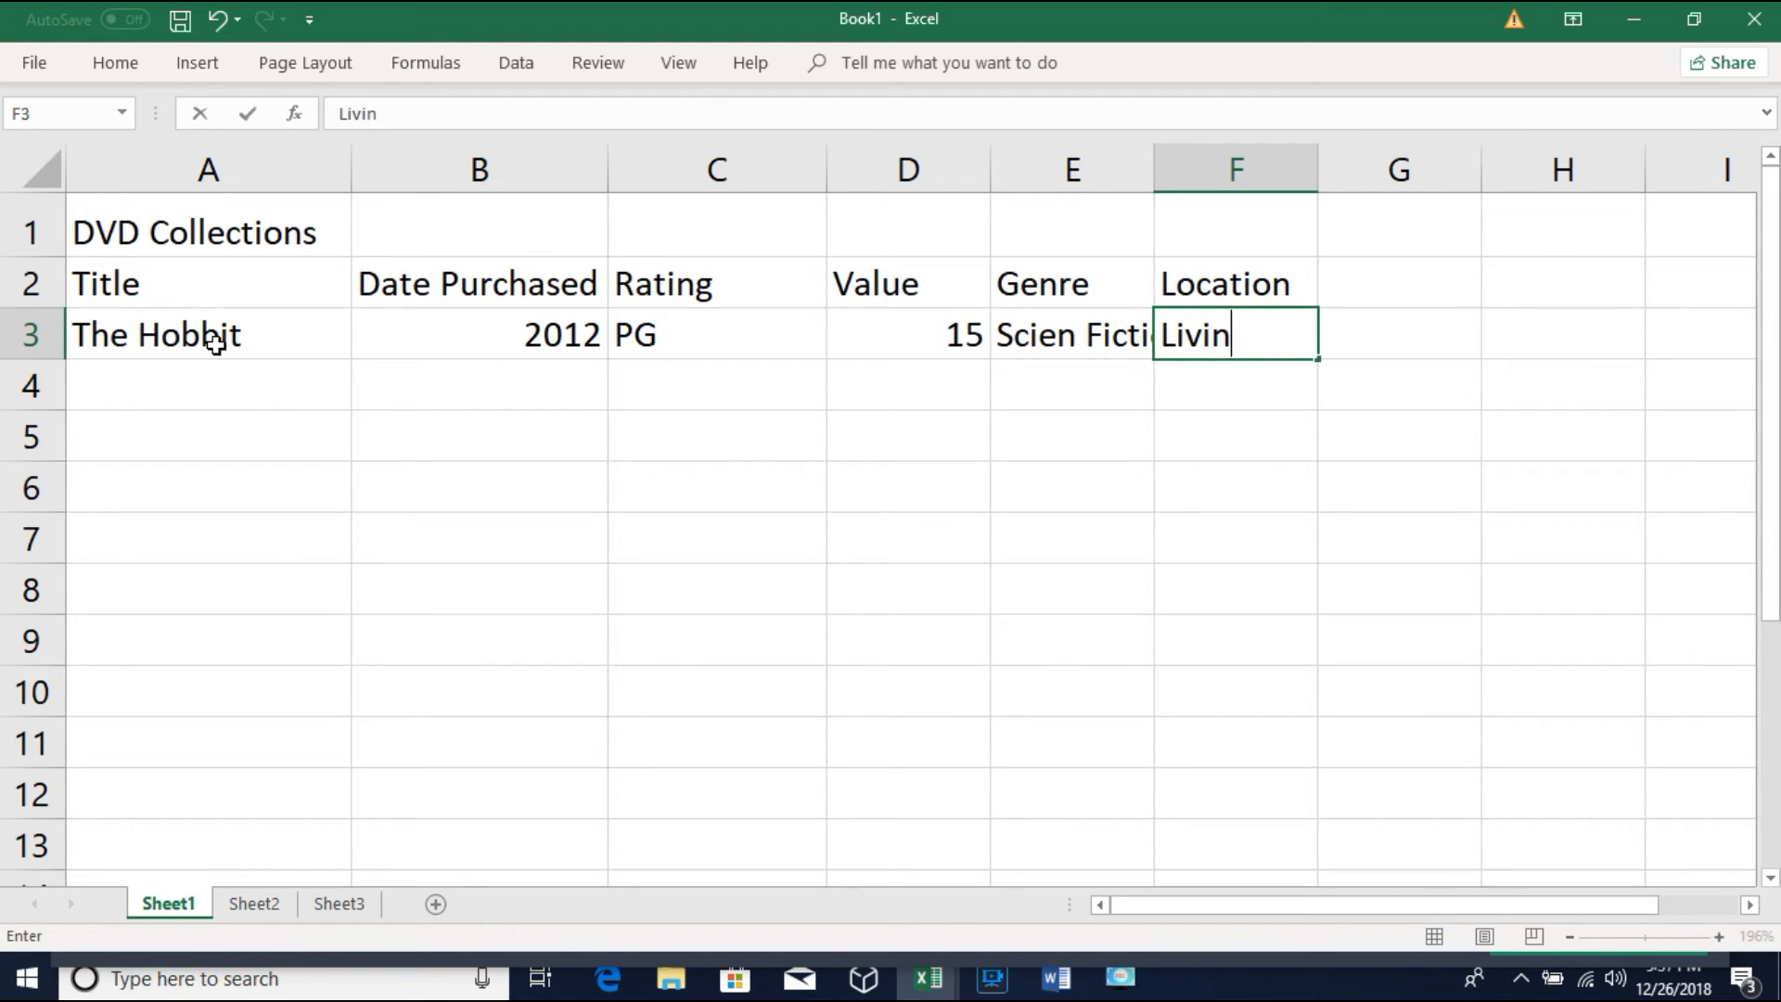
{"action": "type", "text": "g Room"}
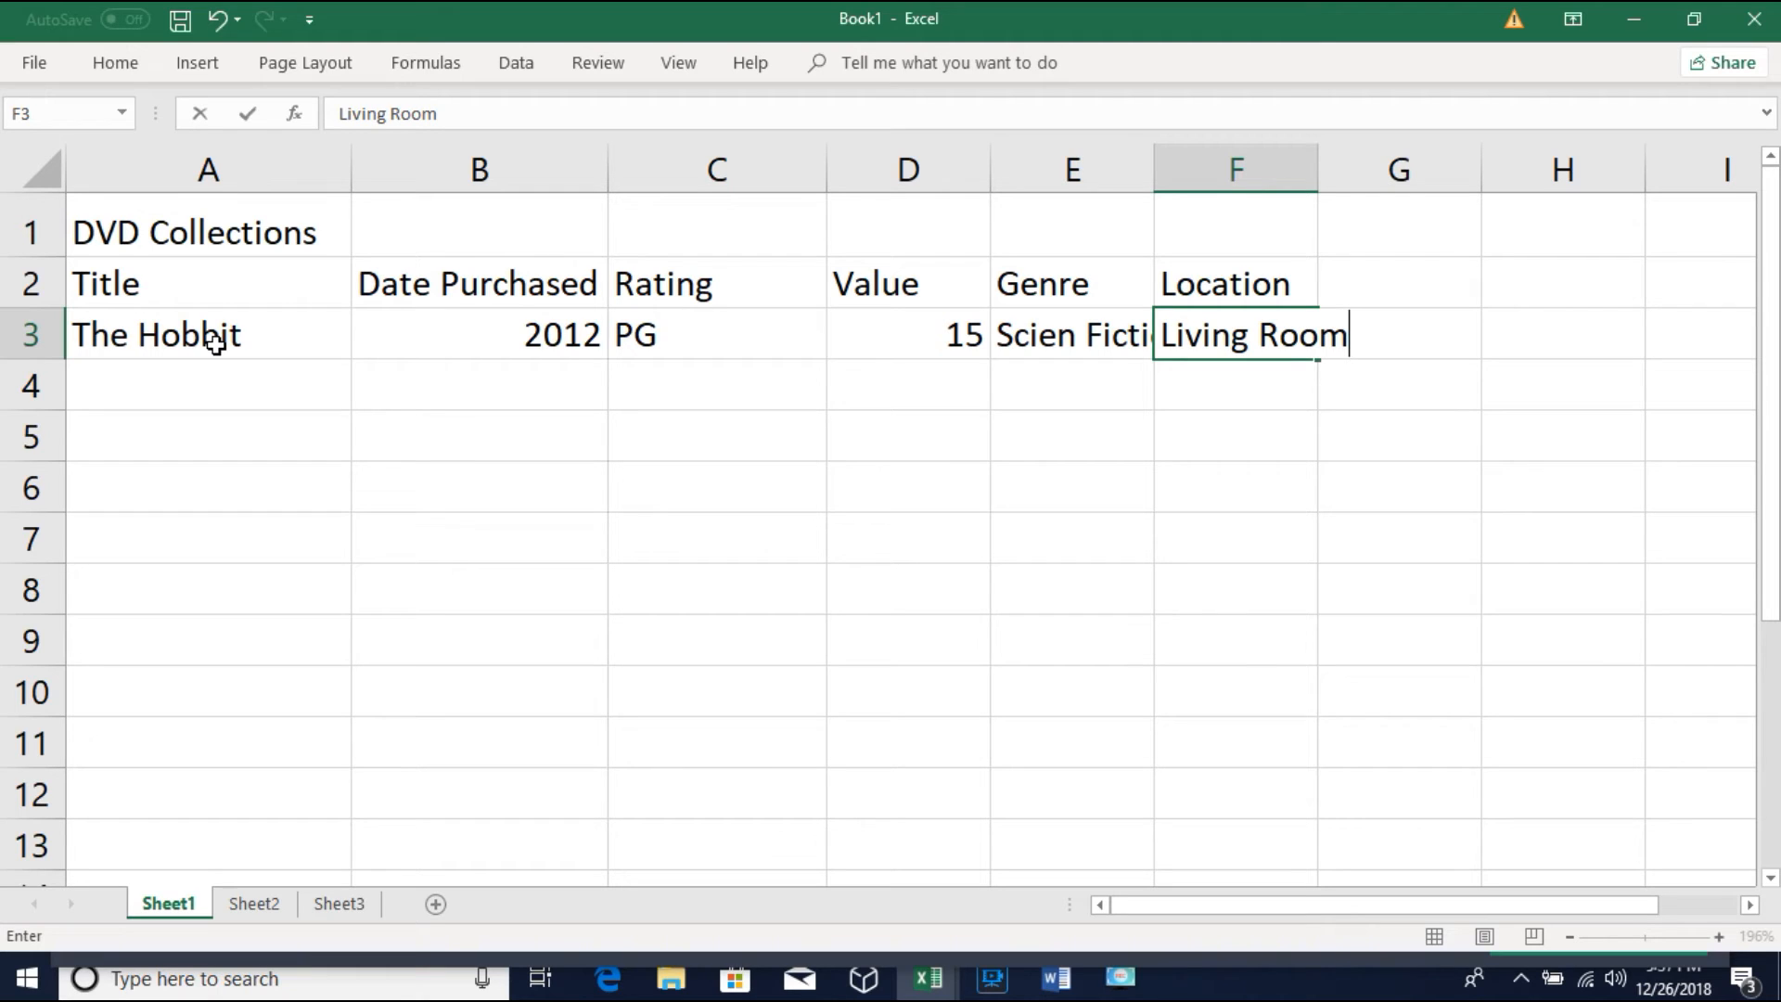
{"action": "key", "text": "Return"}
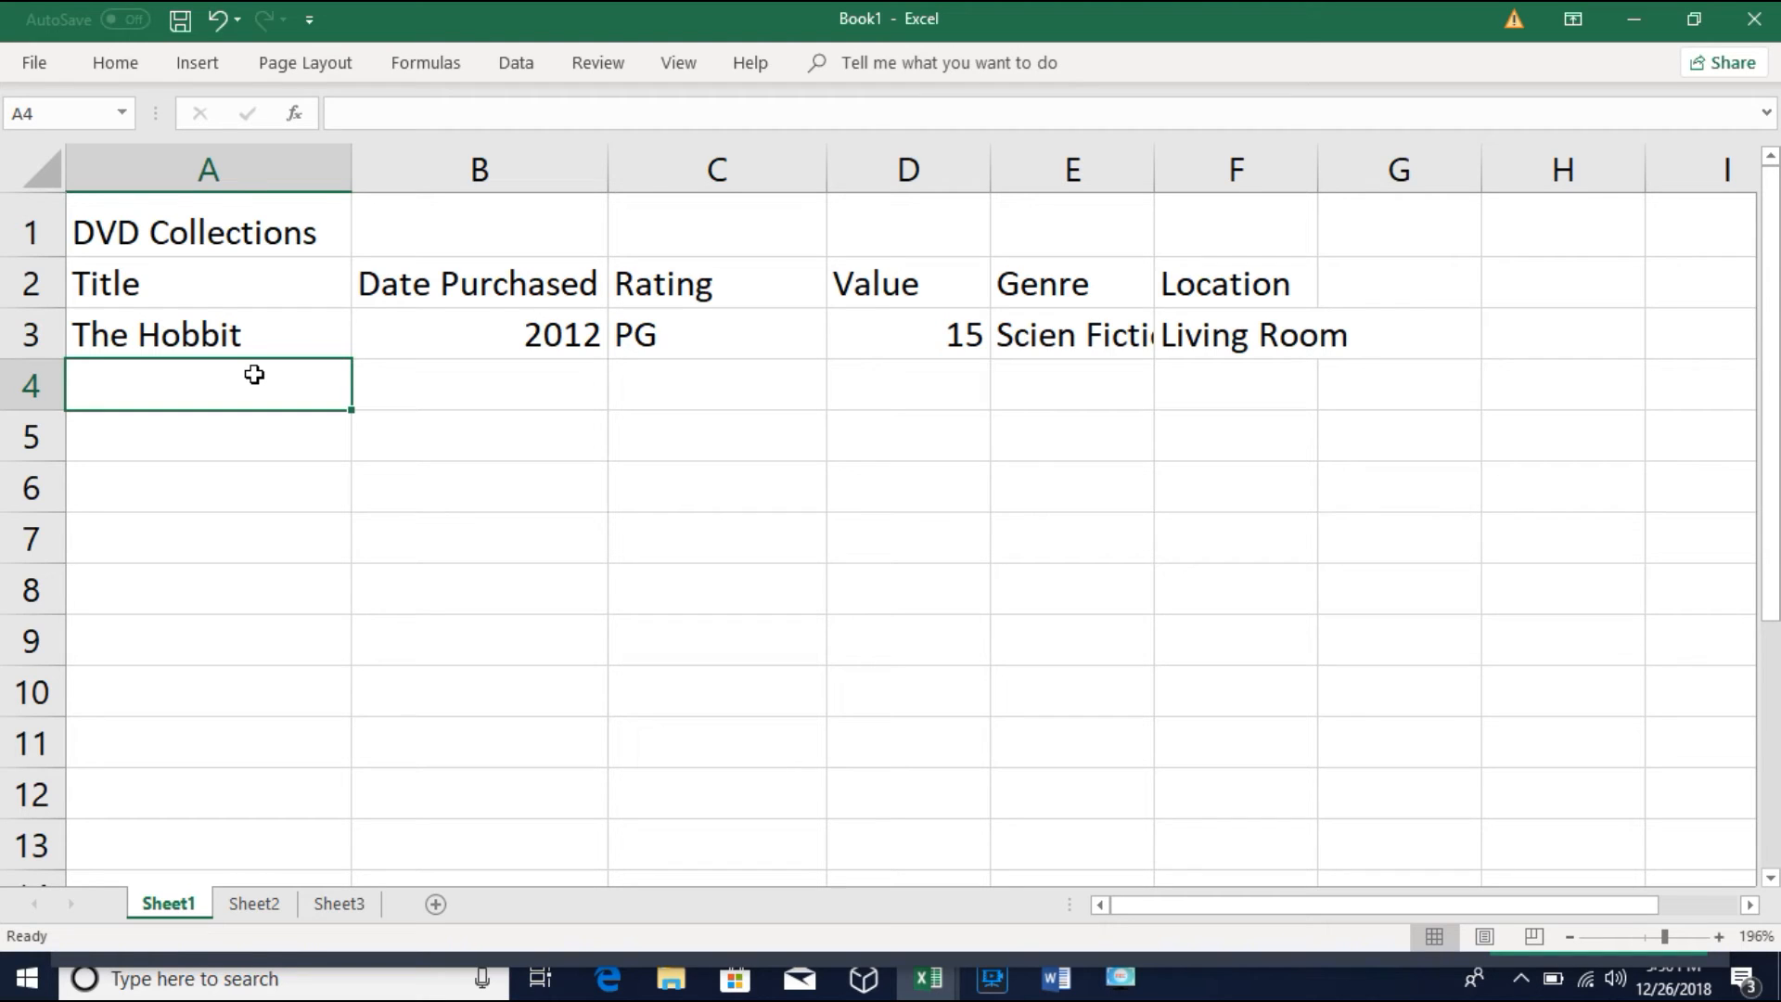
Step: Start the second DVD record in row 4 with title The Avngers, date purchased 2012 and rating PG
{"action": "type", "text": "The "}
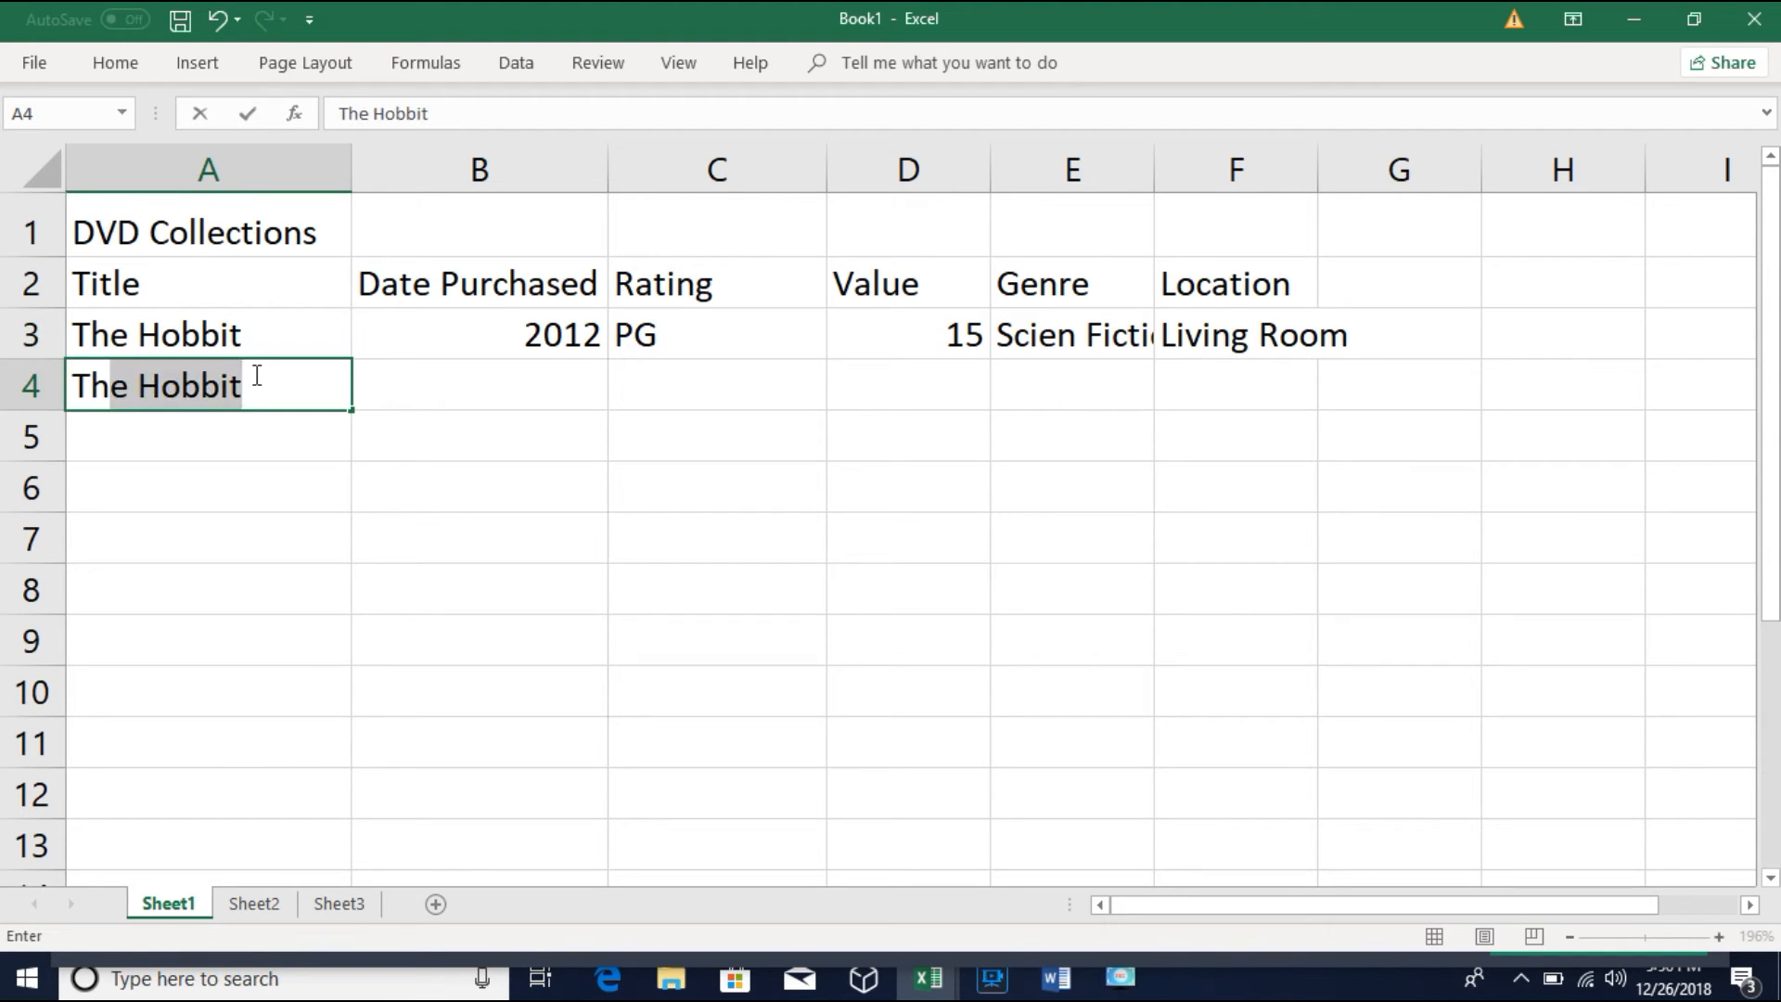
{"action": "type", "text": "A"}
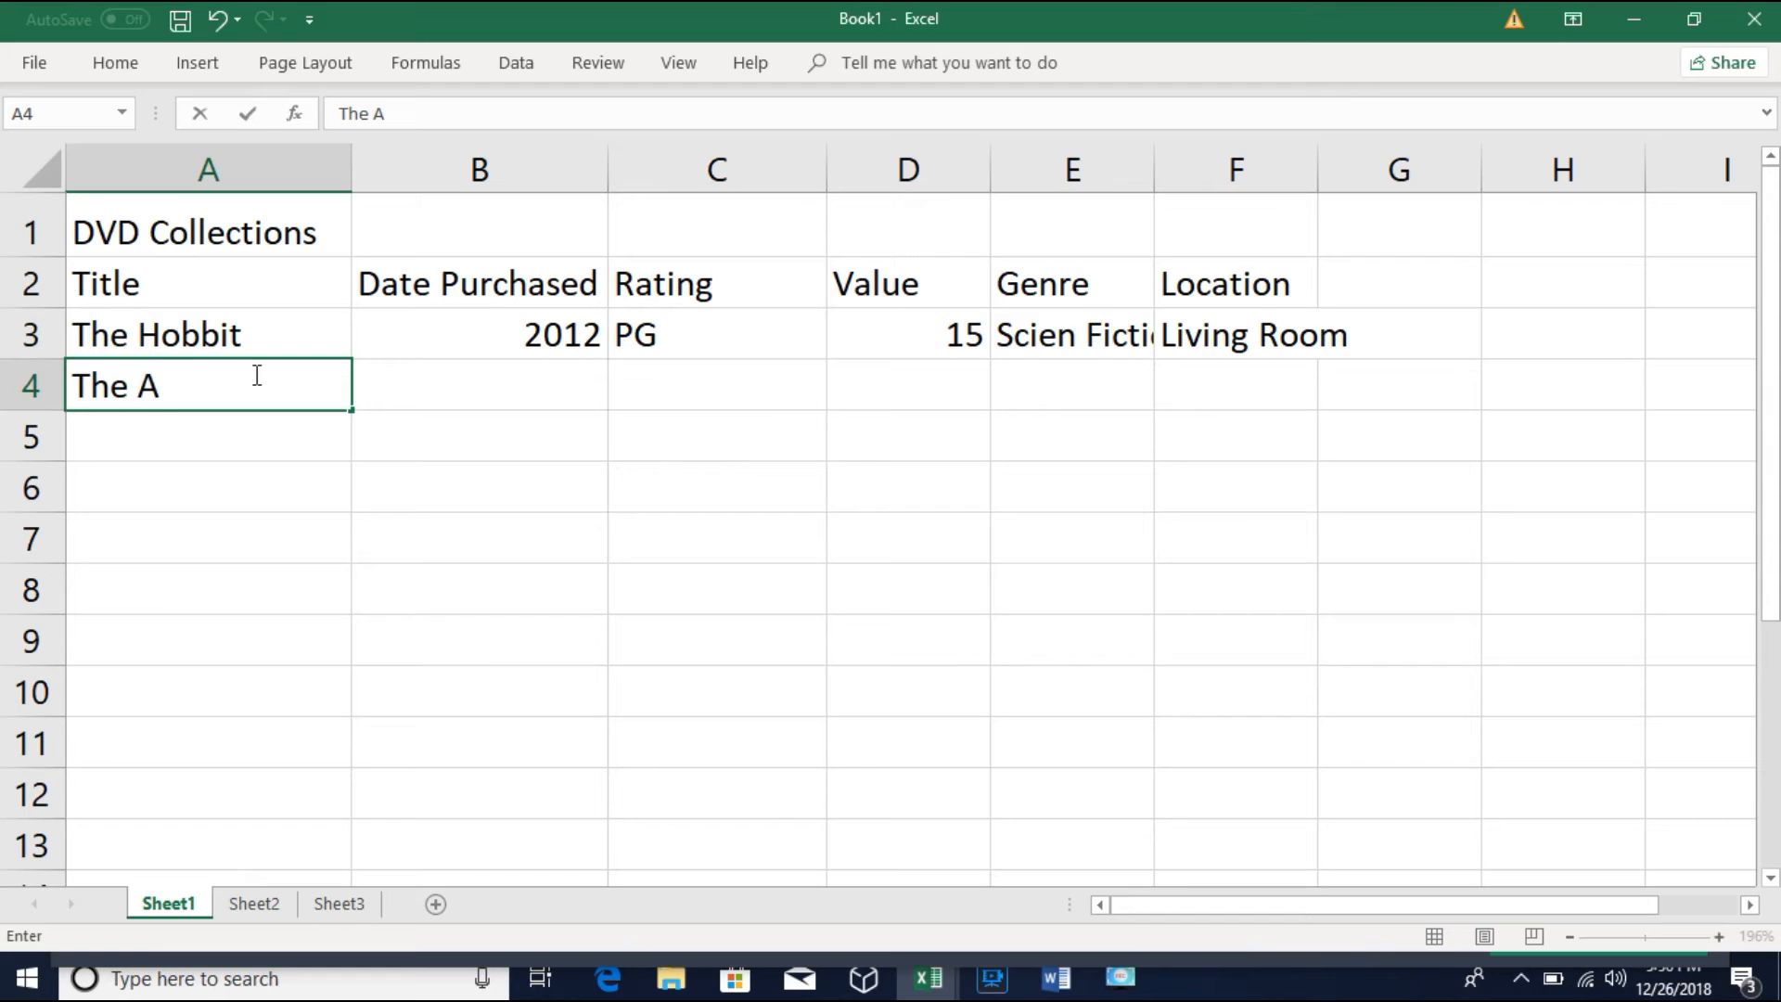
{"action": "type", "text": "vnger"}
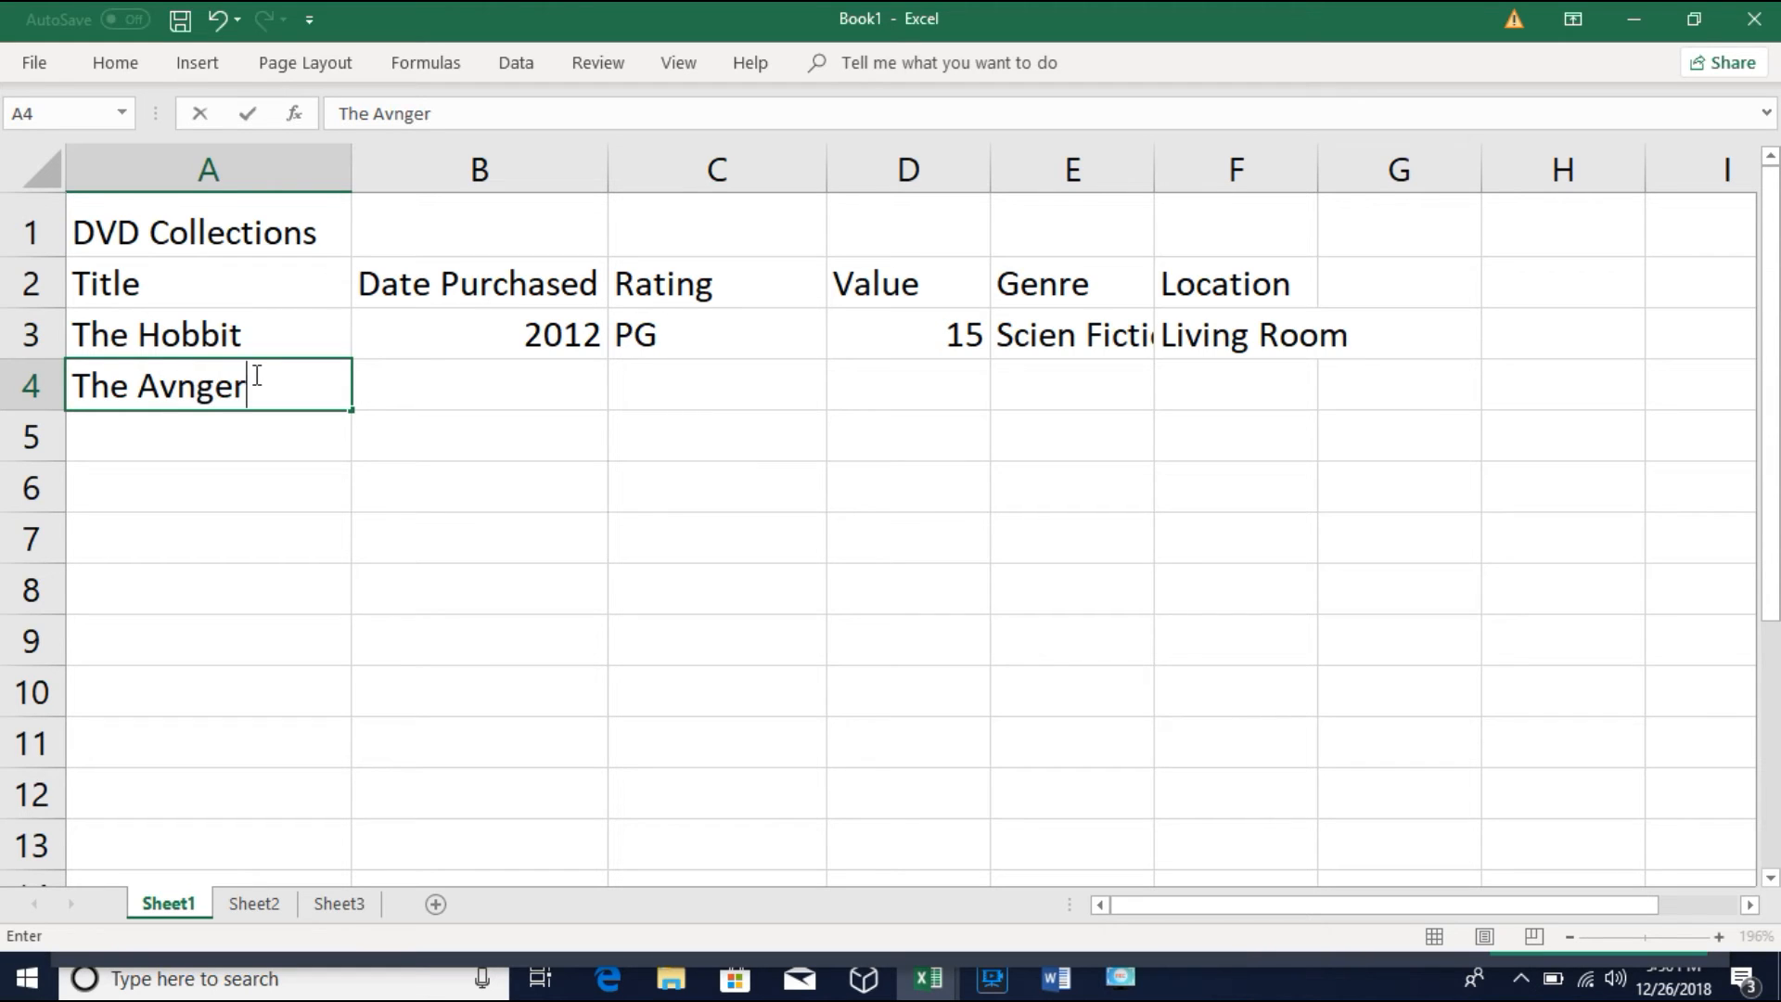
{"action": "type", "text": "s"}
{"action": "key", "text": "Tab"}
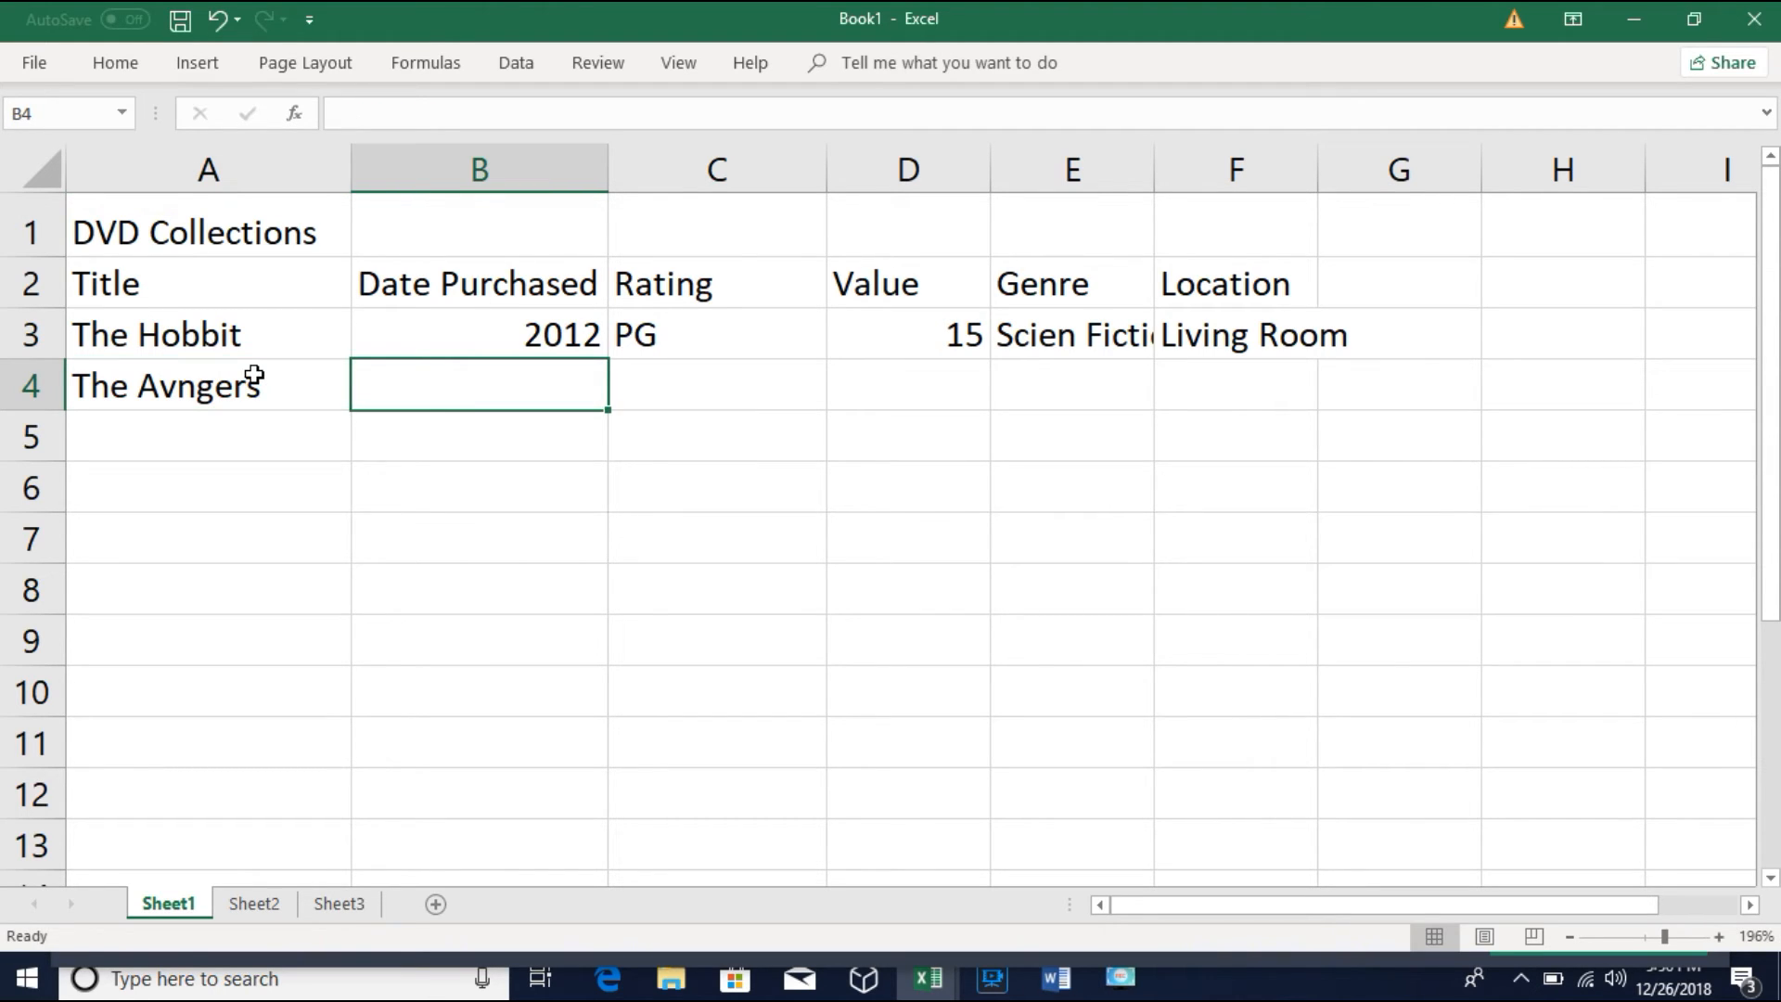
{"action": "type", "text": "2012"}
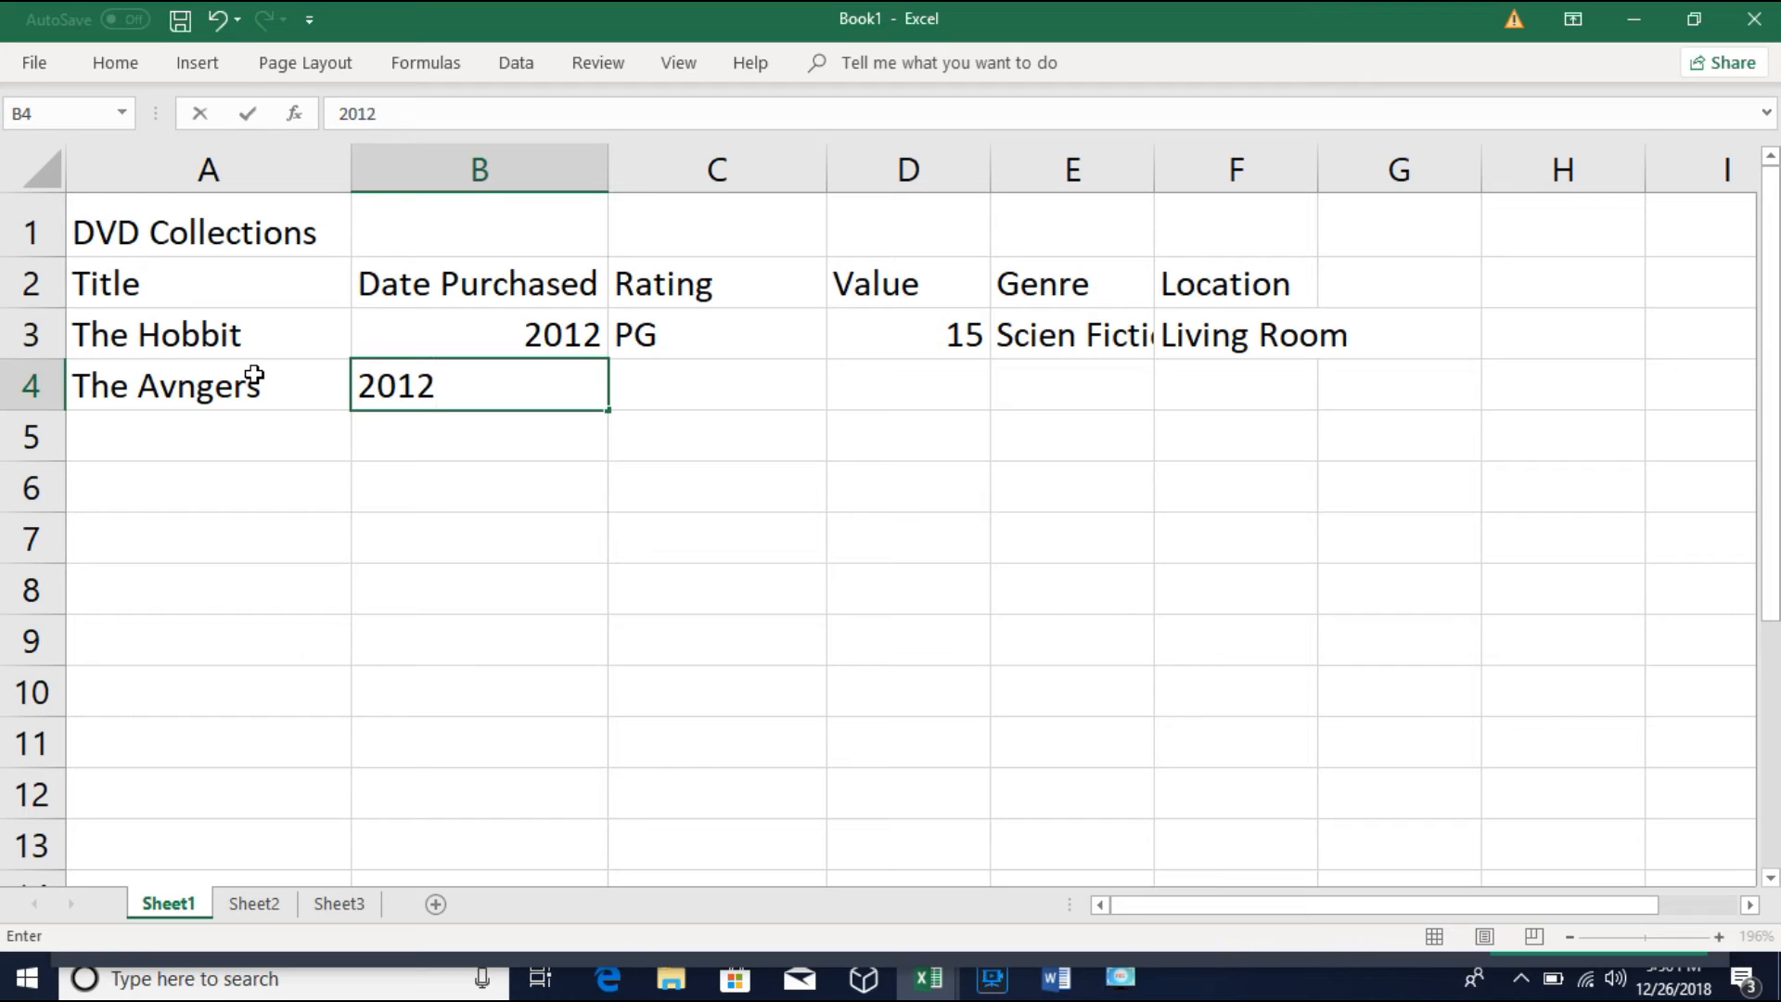
{"action": "key", "text": "ctrl+Return"}
{"action": "key", "text": "Tab"}
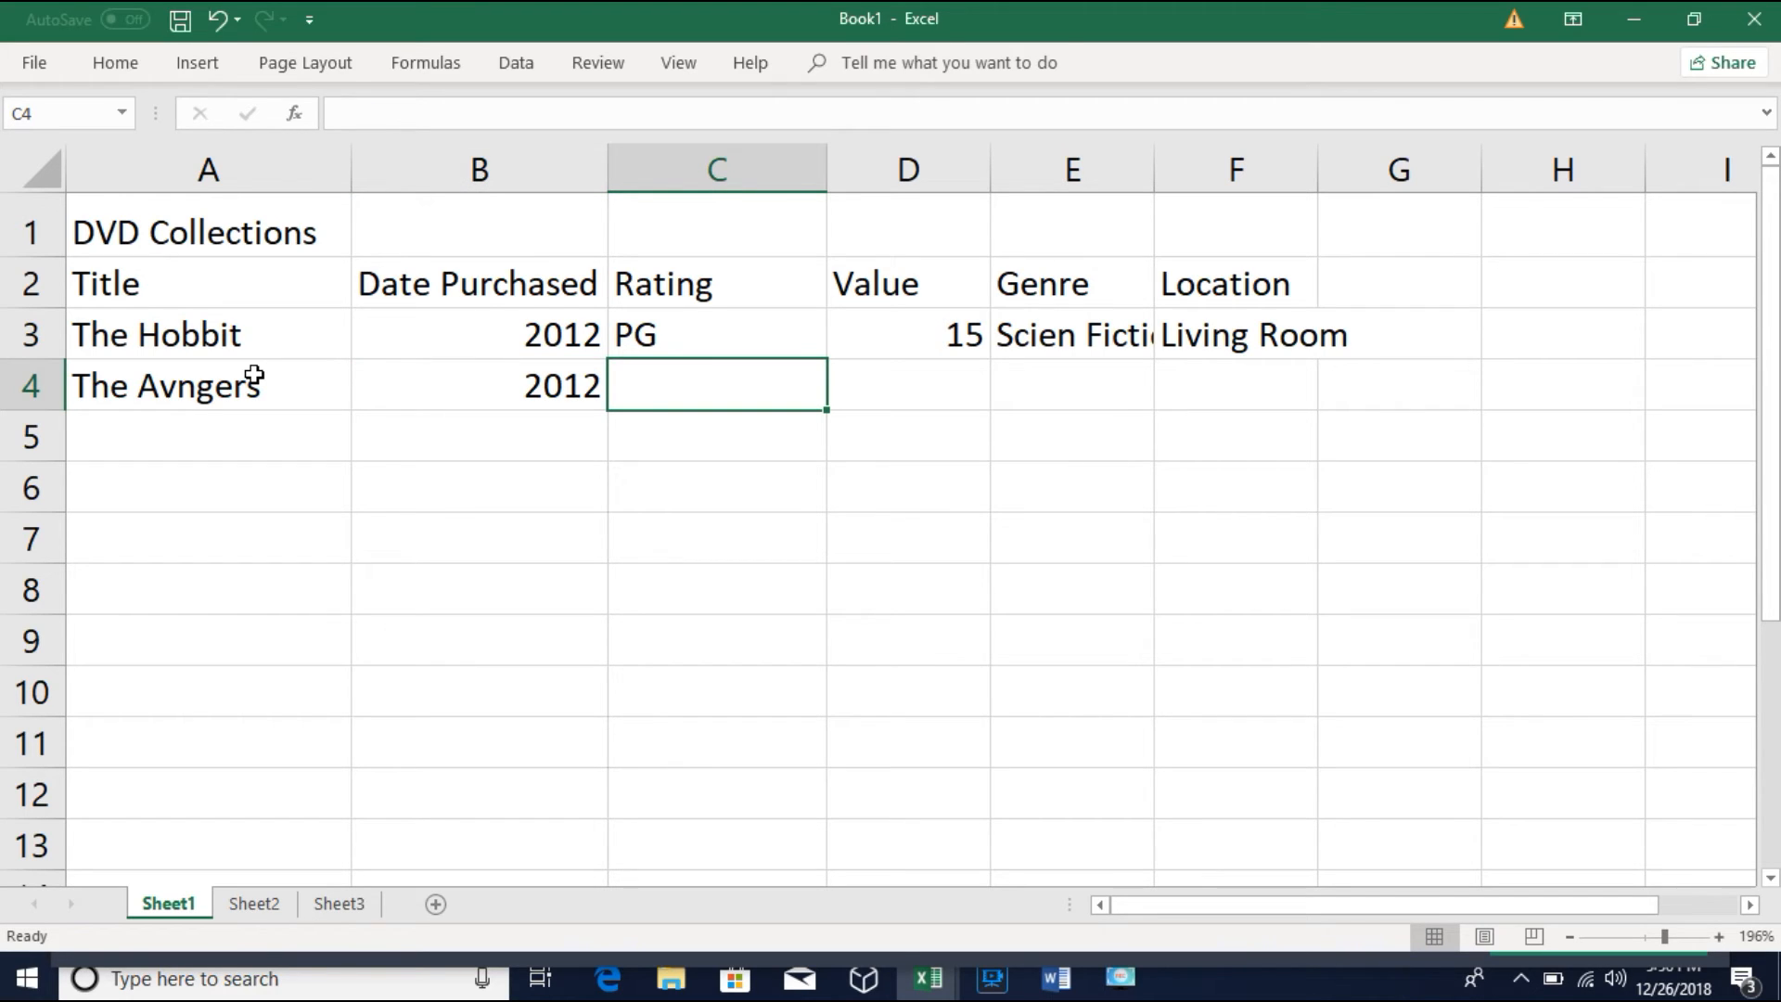
{"action": "type", "text": "PG"}
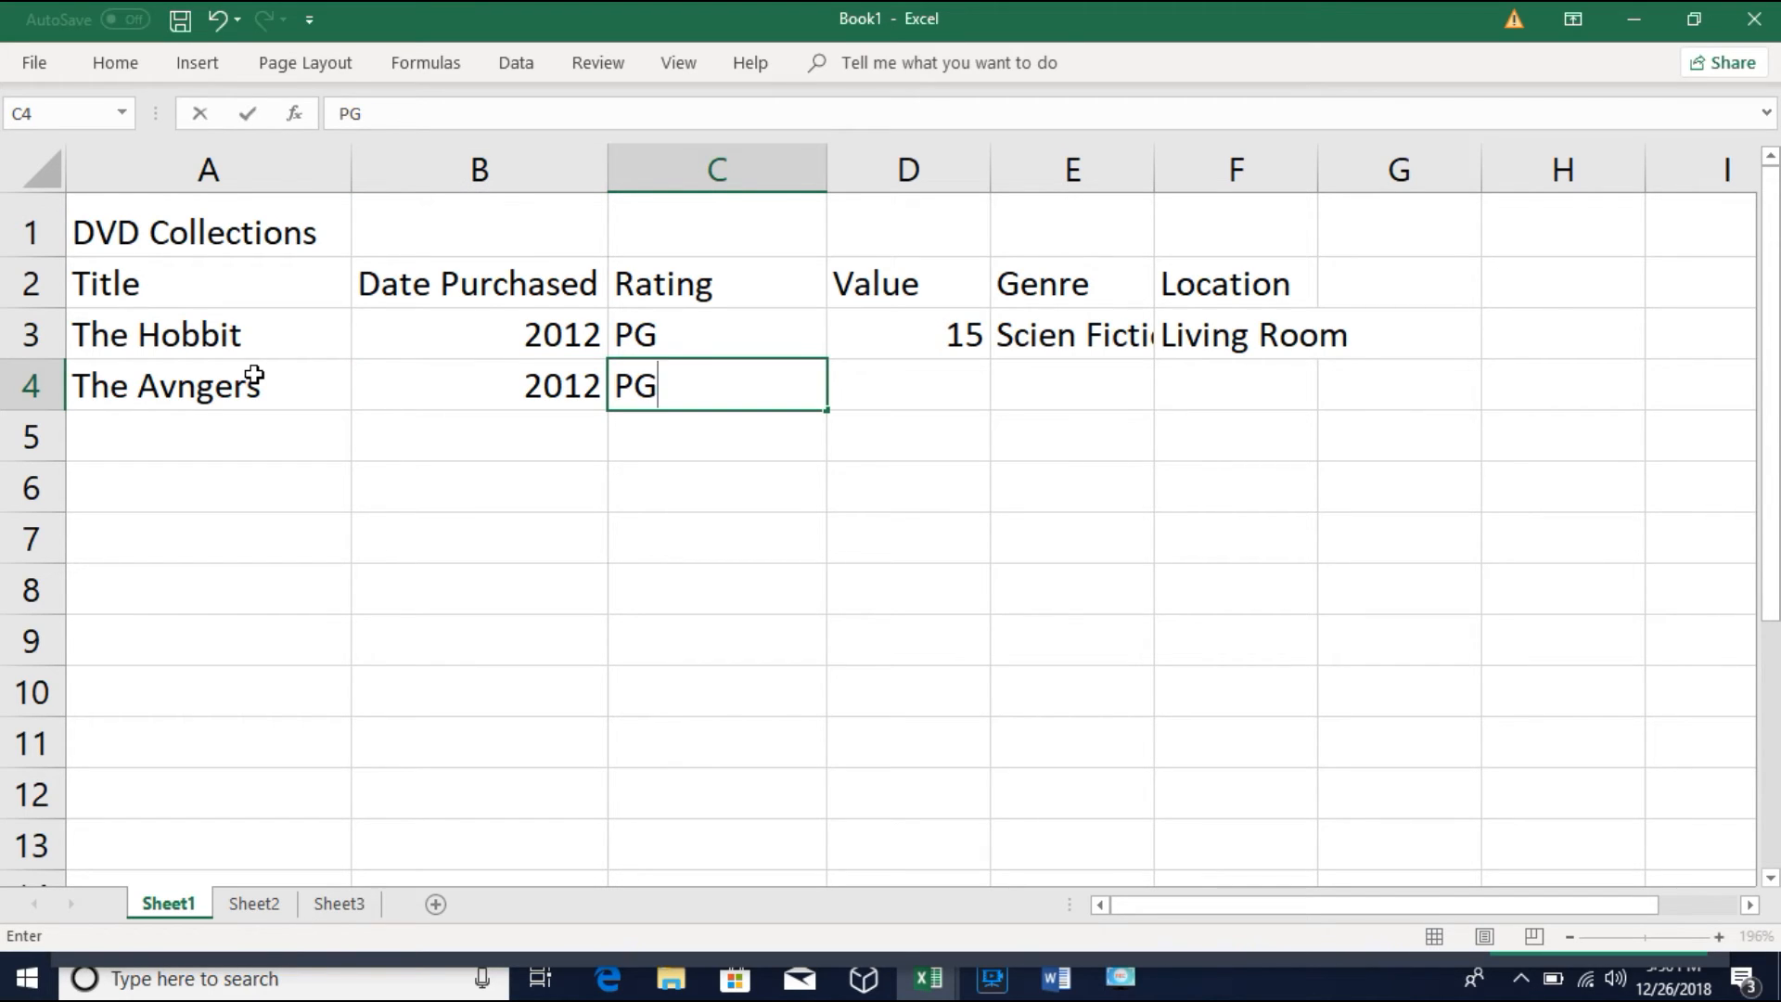
{"action": "key", "text": "Tab"}
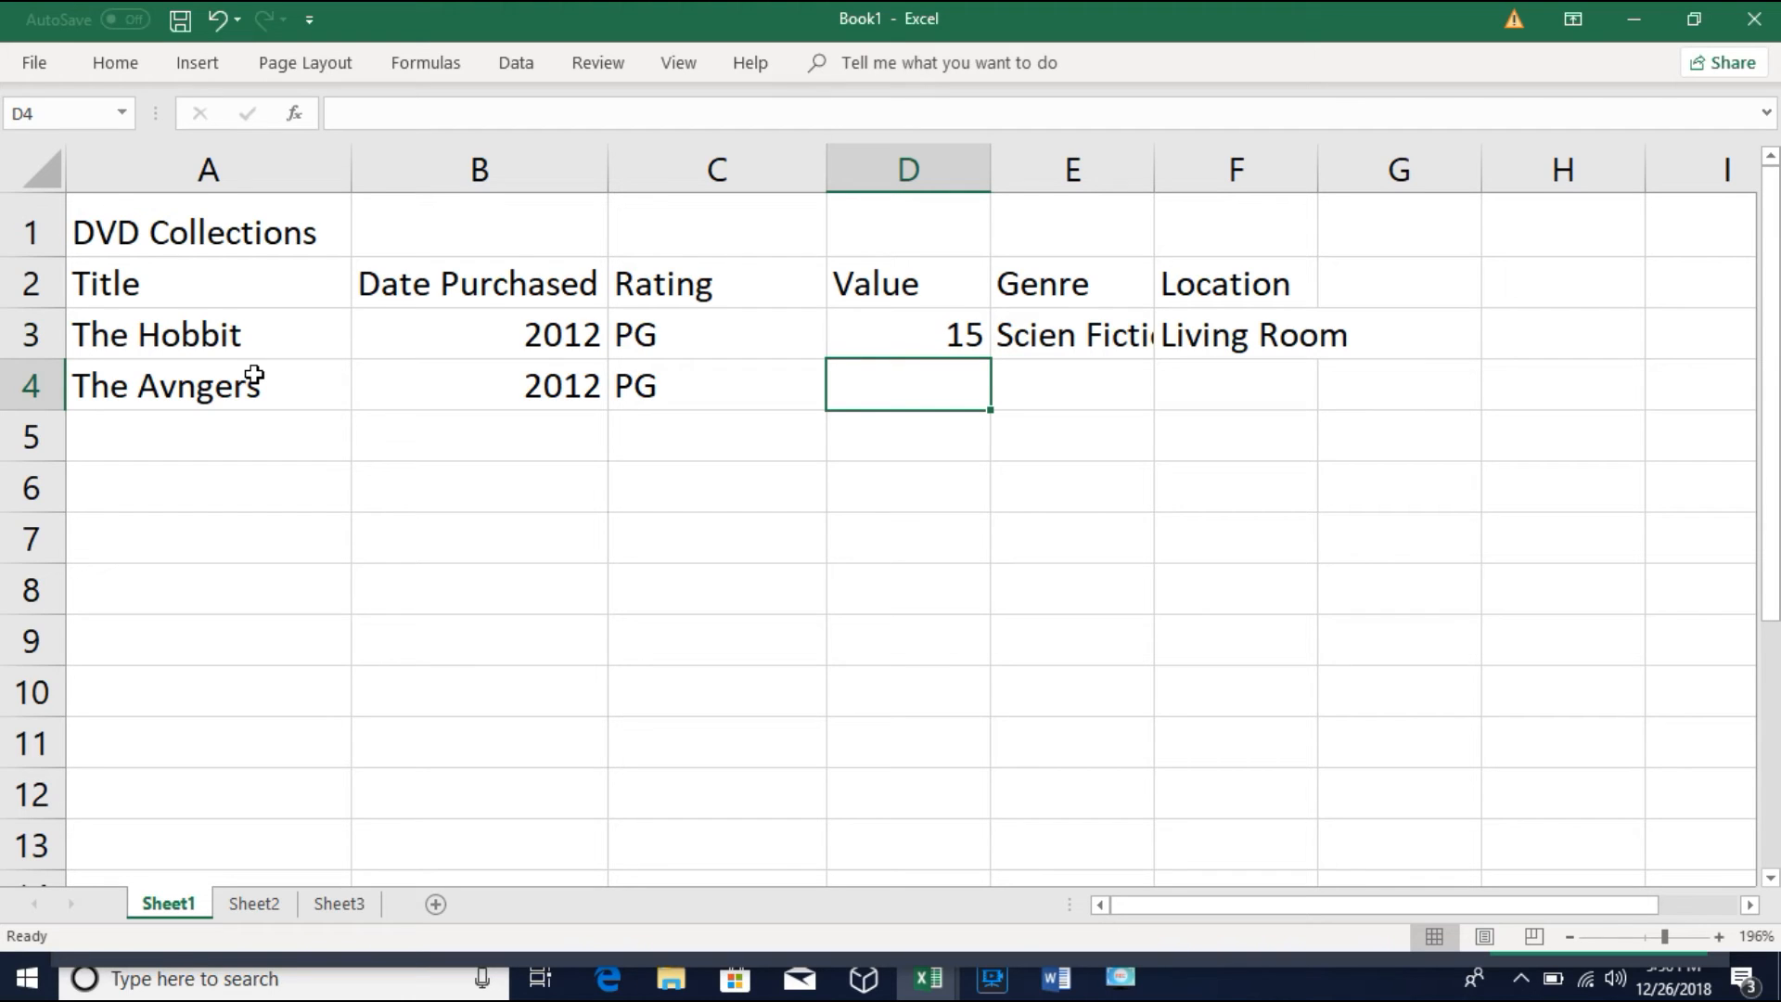
Step: Complete the row 4 record with value 20, genre Sci Fi Fantasy and location Living Room, ending on A5
{"action": "type", "text": "20"}
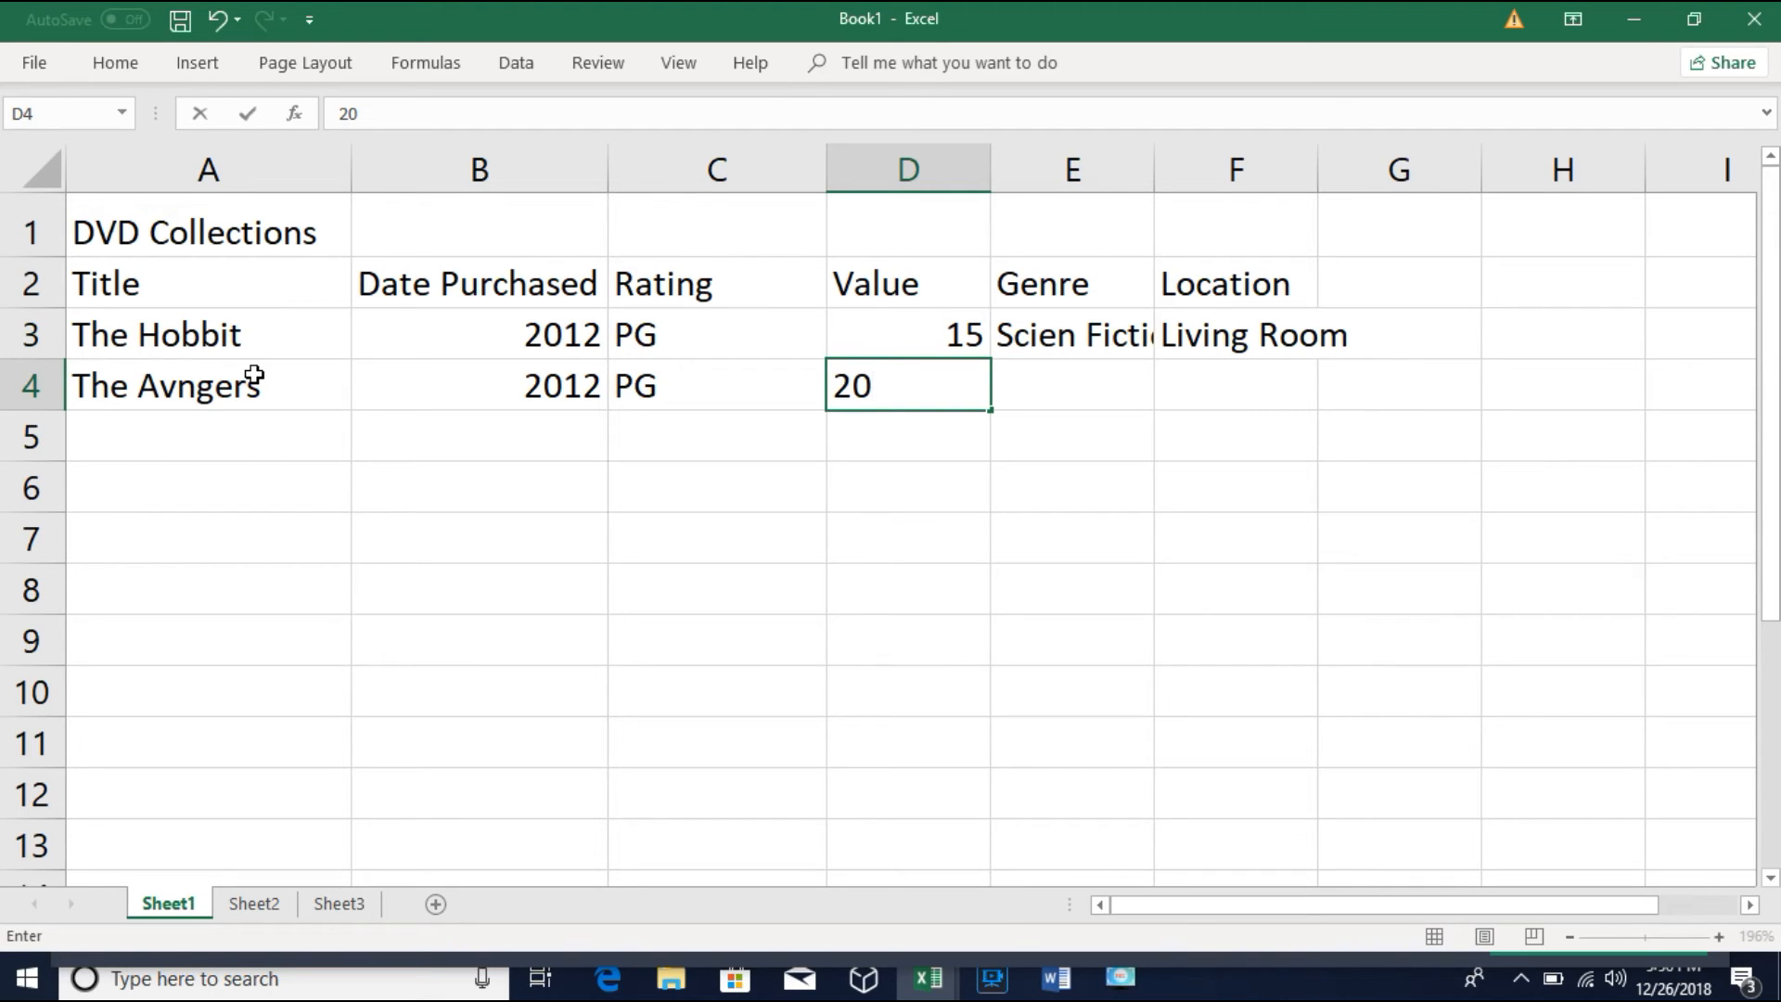
{"action": "key", "text": "Tab"}
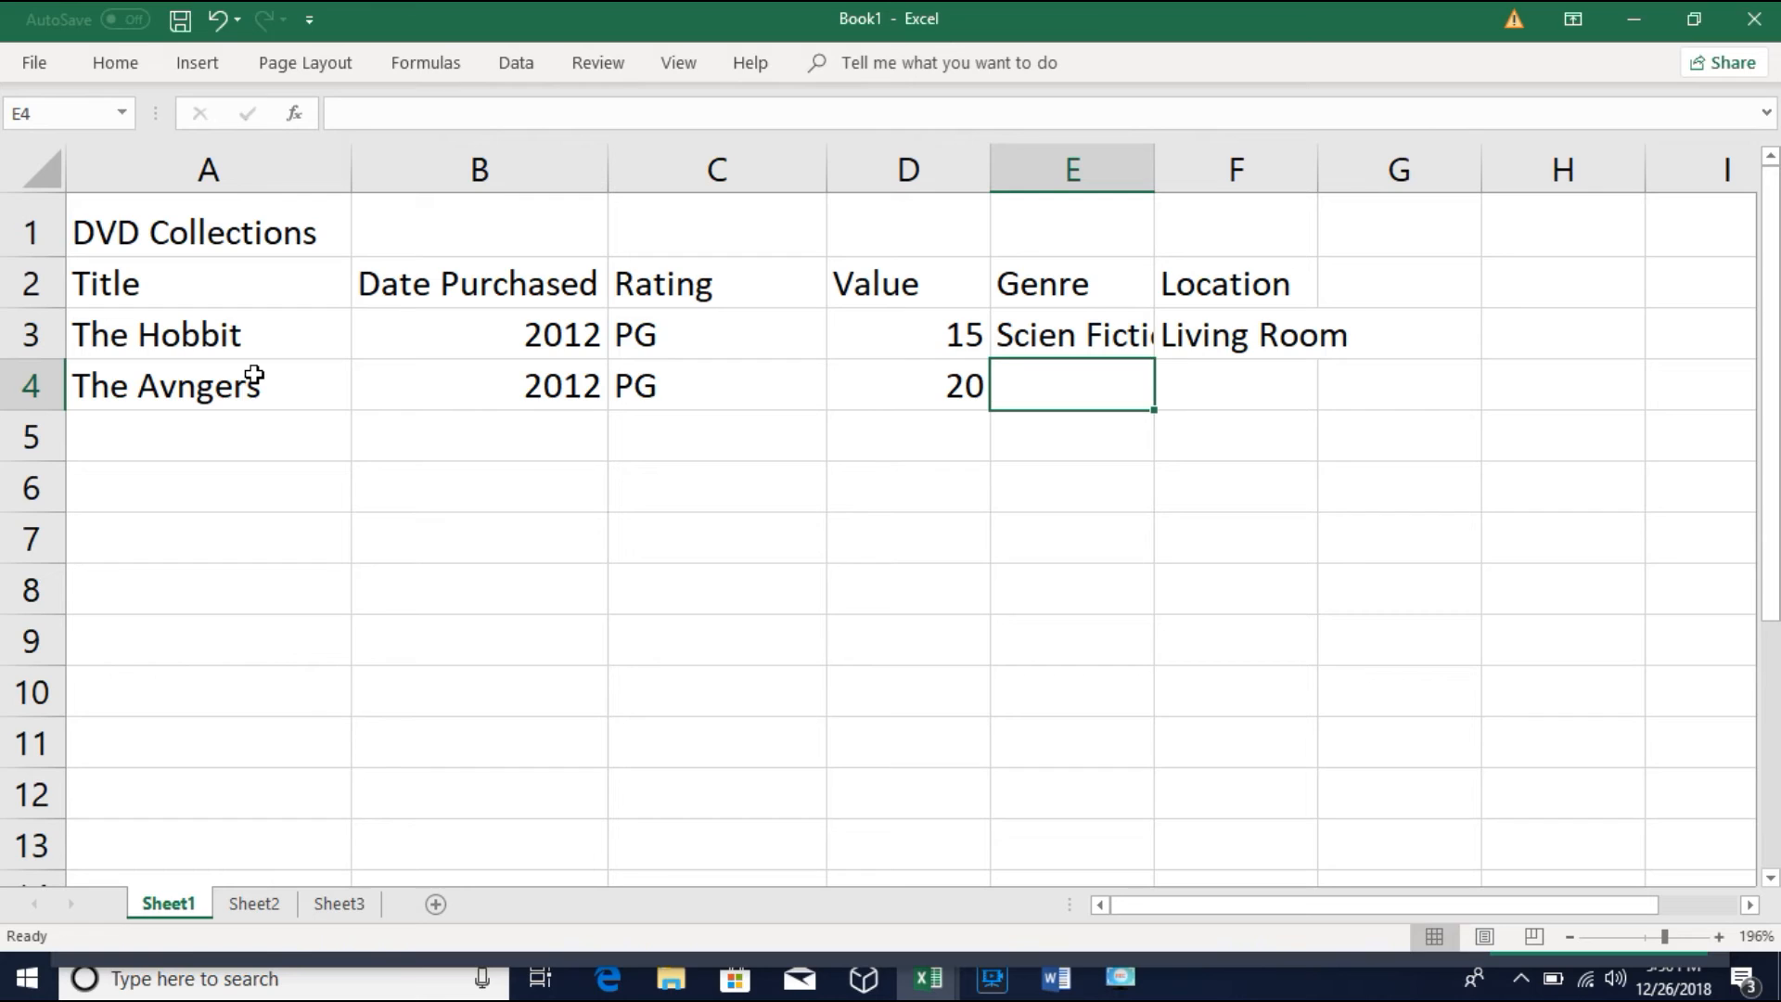
{"action": "type", "text": "Si"}
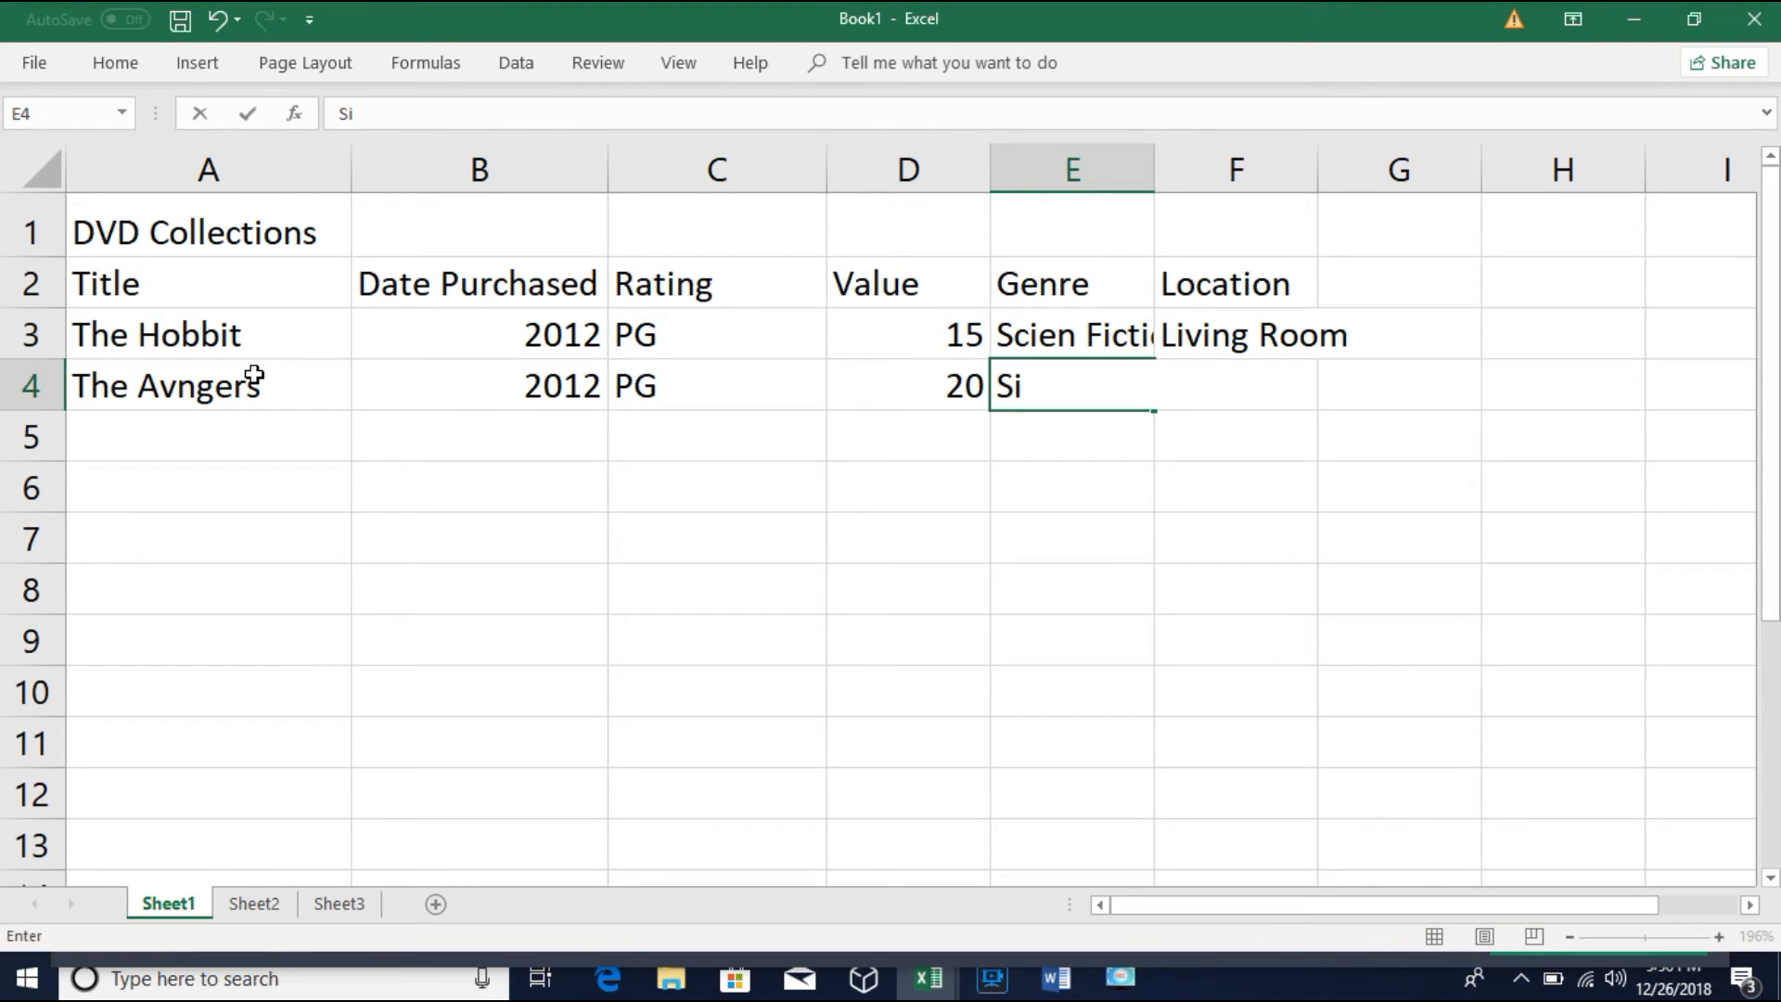
{"action": "key", "text": "BackSpace"}
{"action": "type", "text": "ci"}
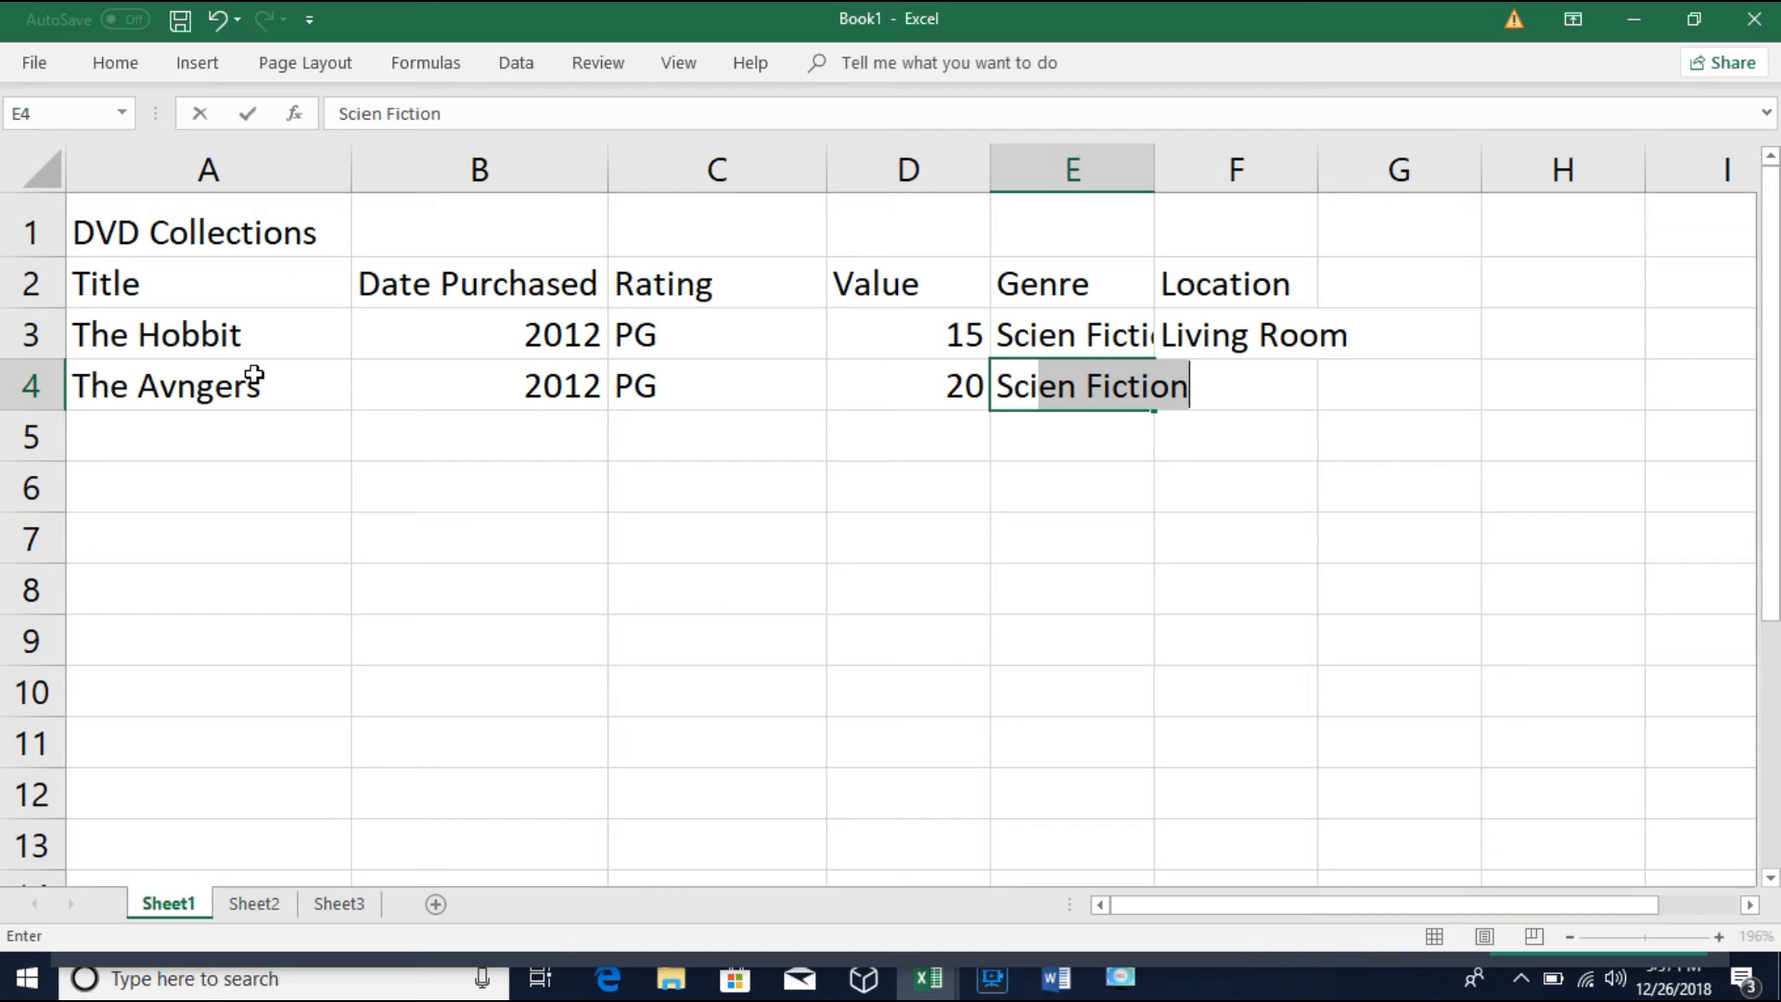
{"action": "type", "text": " Fi Fantasy"}
{"action": "key", "text": "Tab"}
{"action": "type", "text": "Living"}
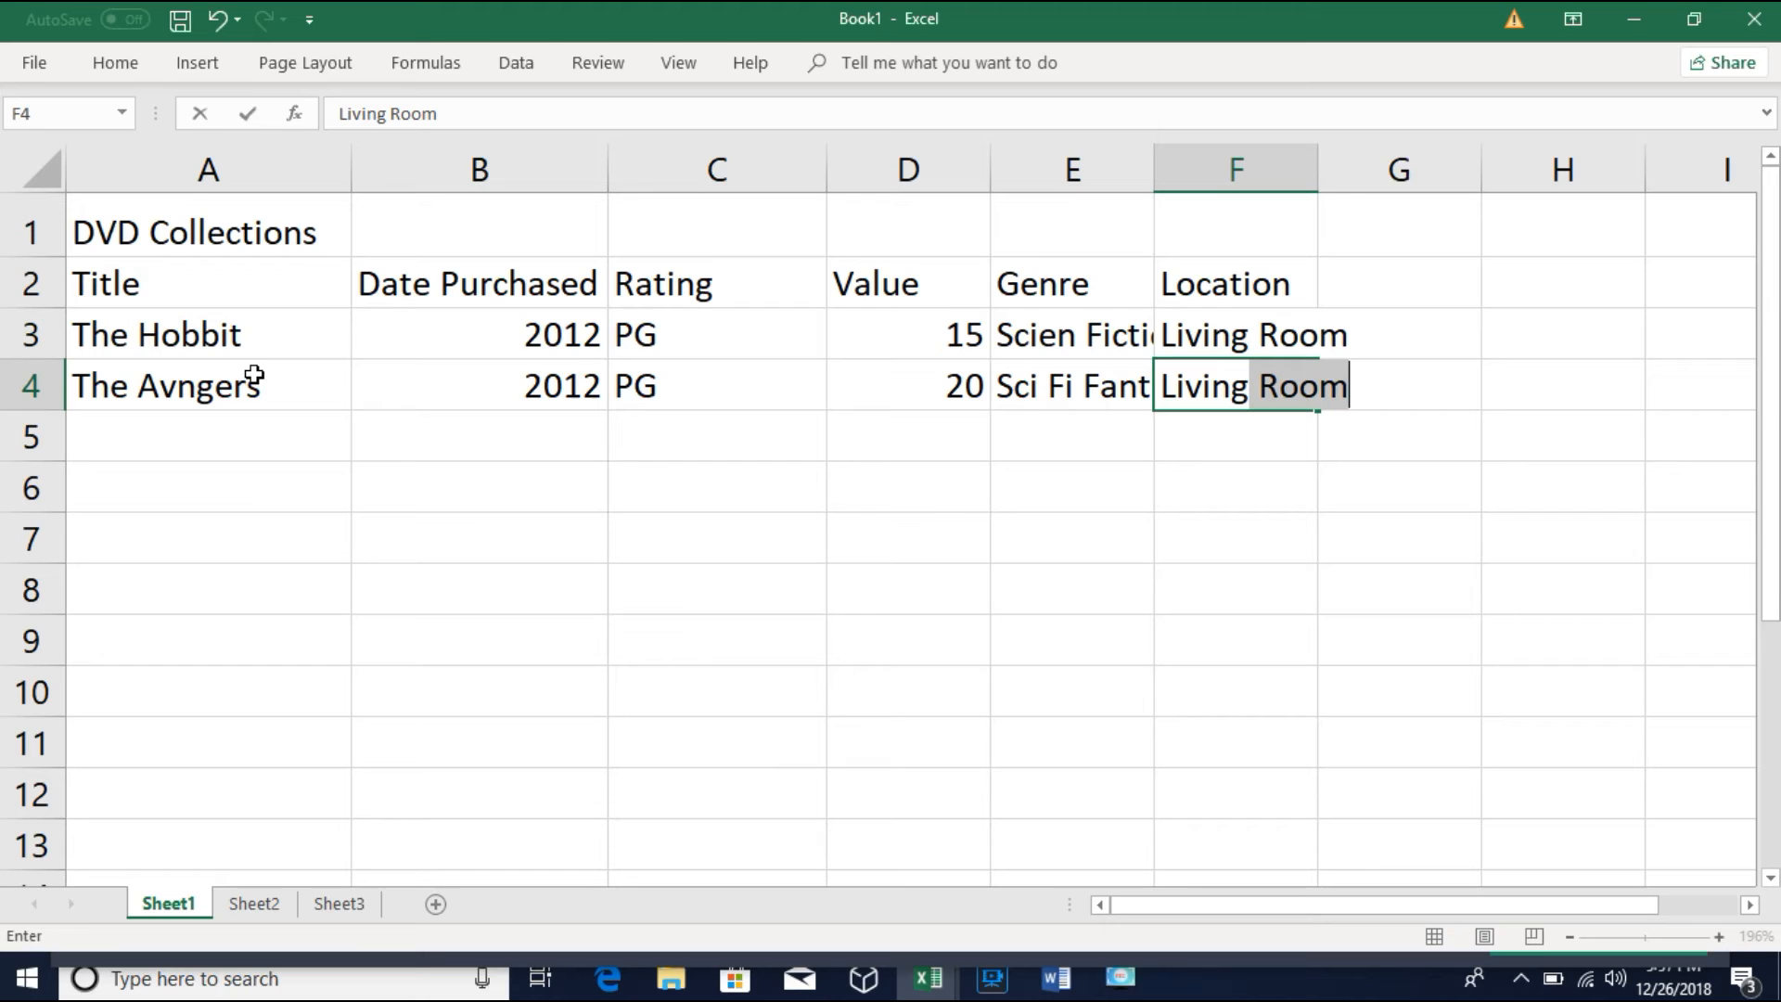
{"action": "key", "text": "Return"}
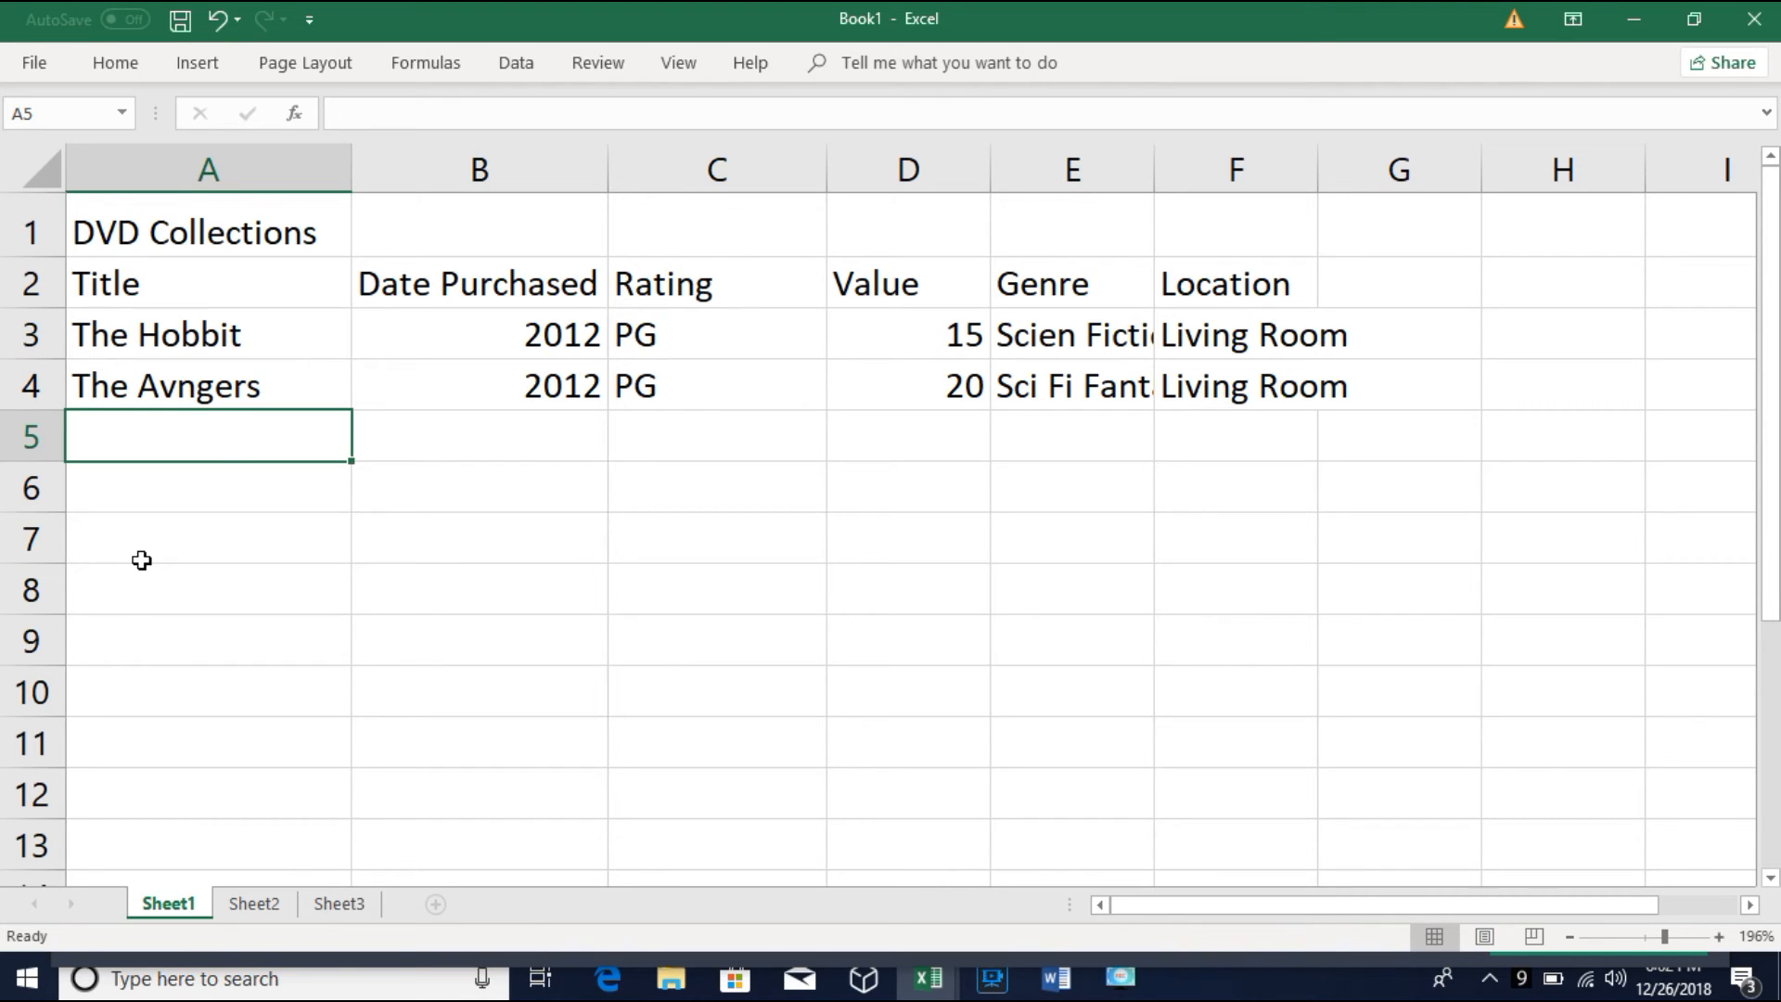
{"action": "left_click", "coordinate": [219, 393]}
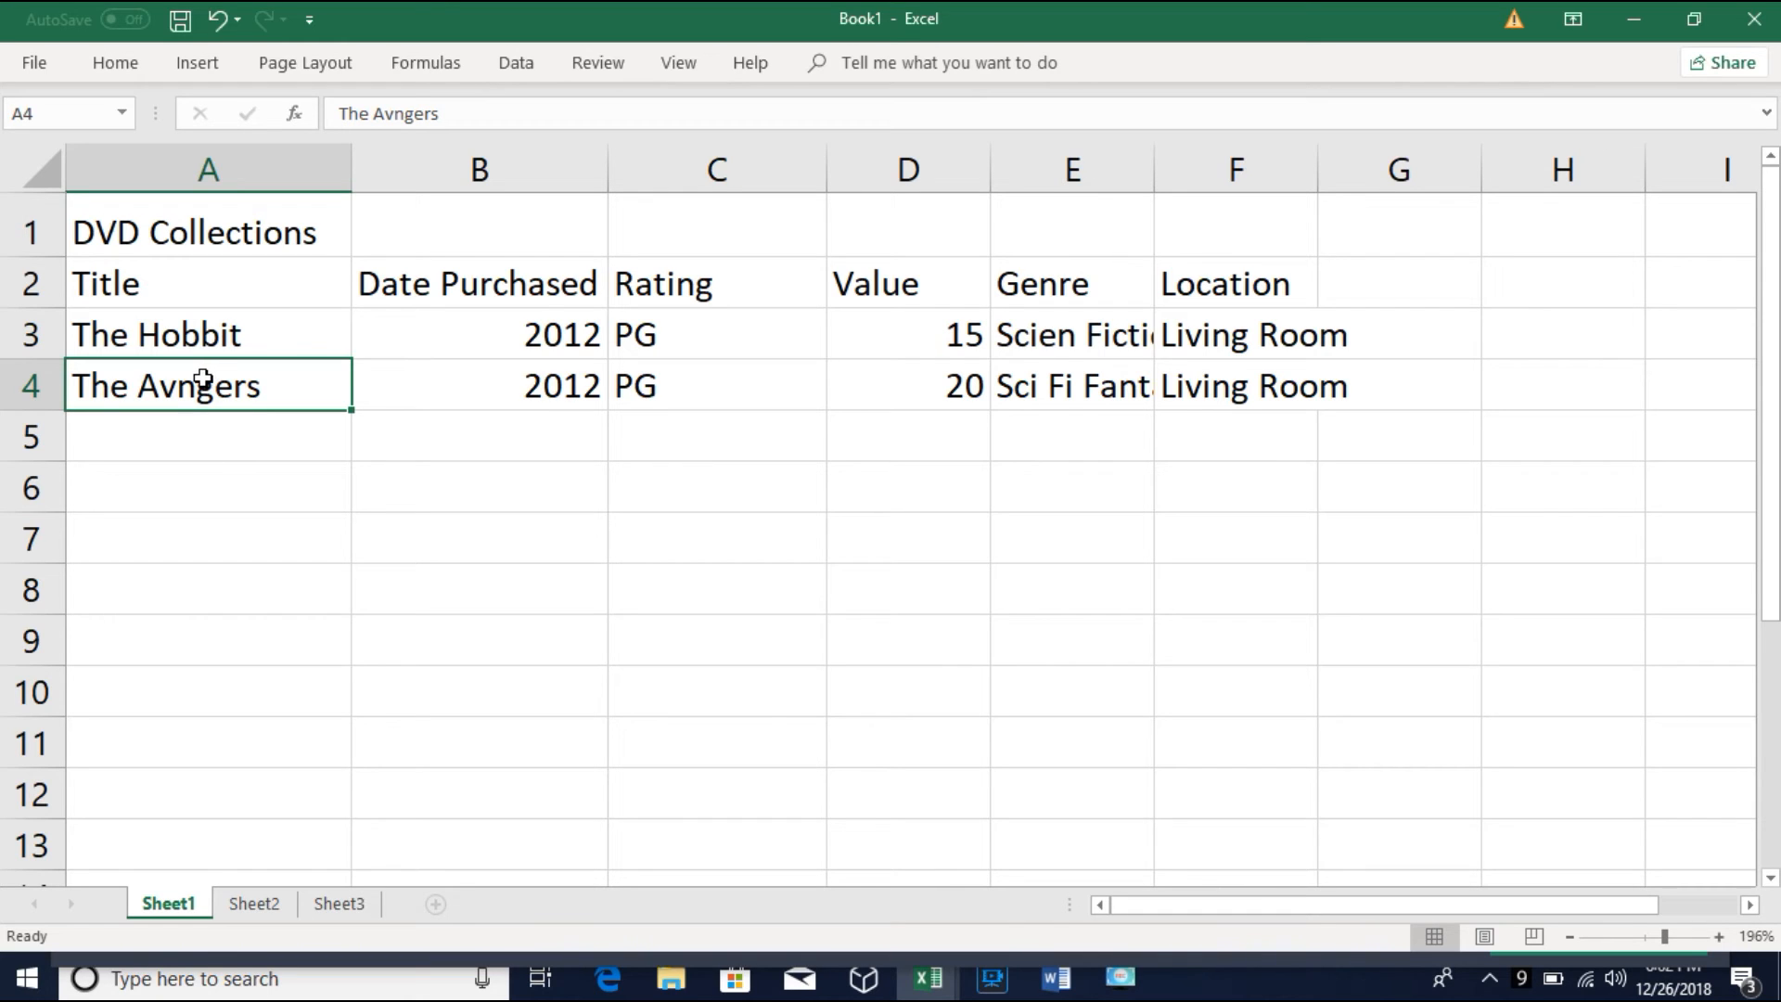
{"action": "right_click", "coordinate": [202, 380]}
{"action": "left_click", "coordinate": [177, 382]}
{"action": "right_click", "coordinate": [177, 385]}
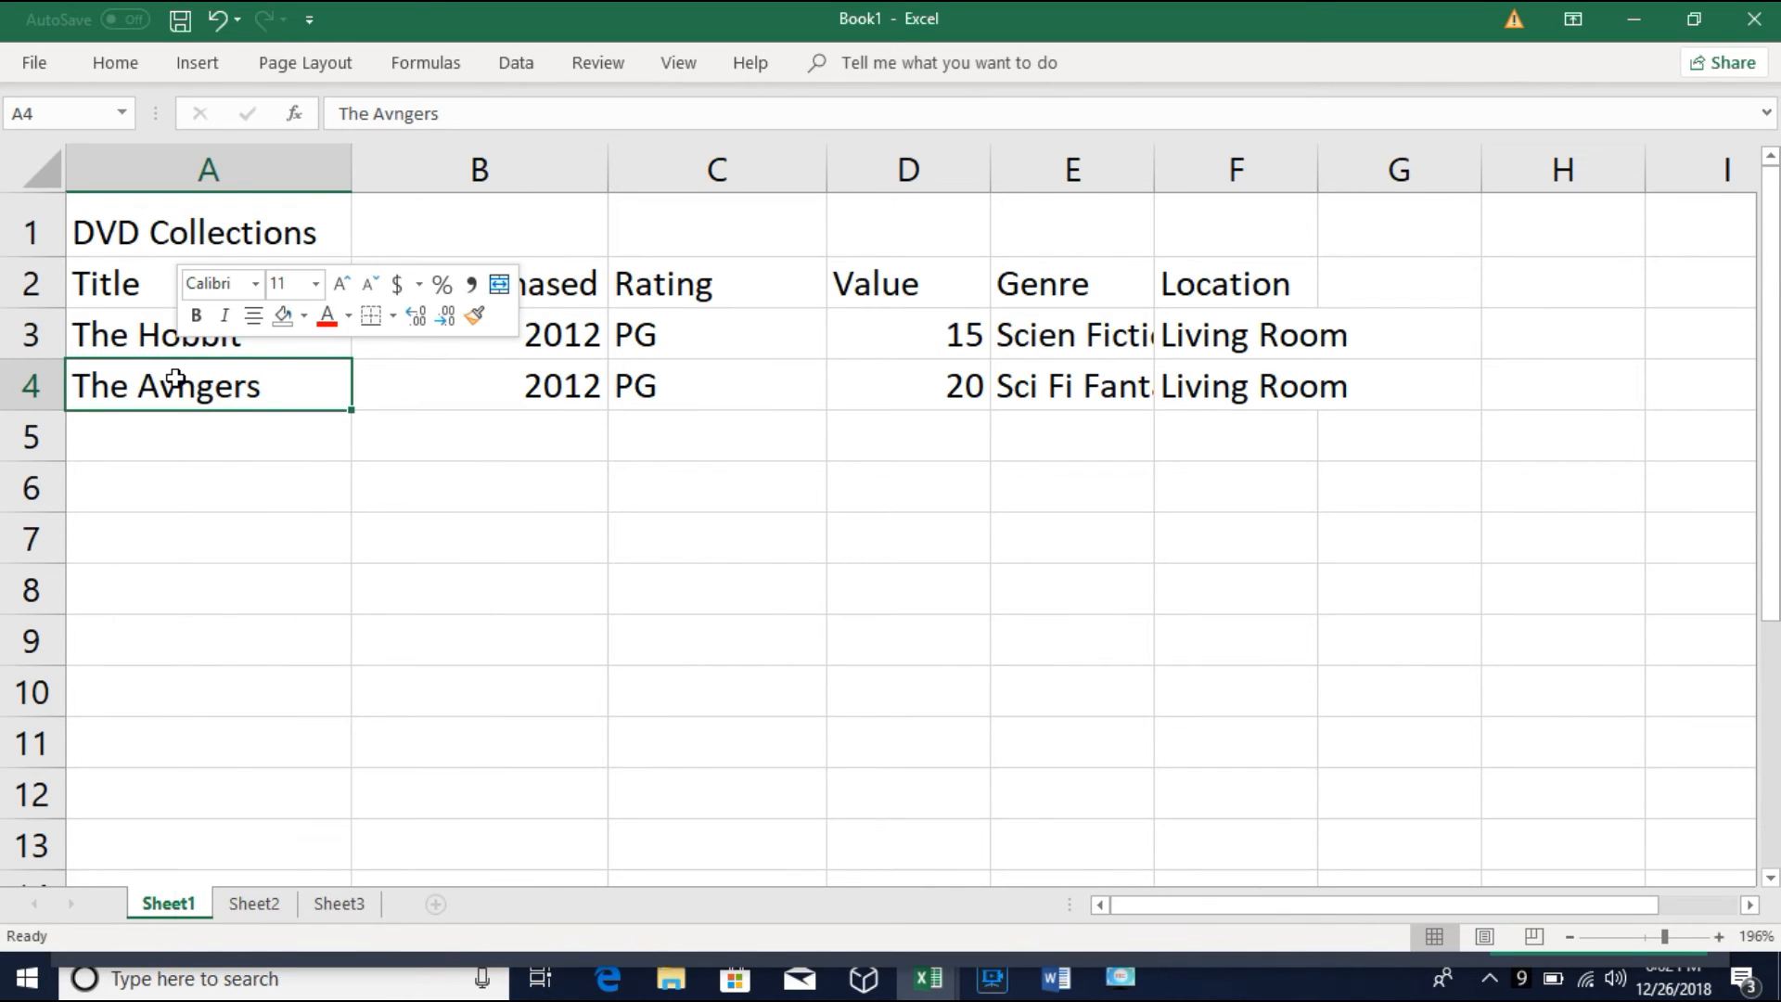
{"action": "left_click", "coordinate": [146, 386]}
{"action": "right_click", "coordinate": [144, 386]}
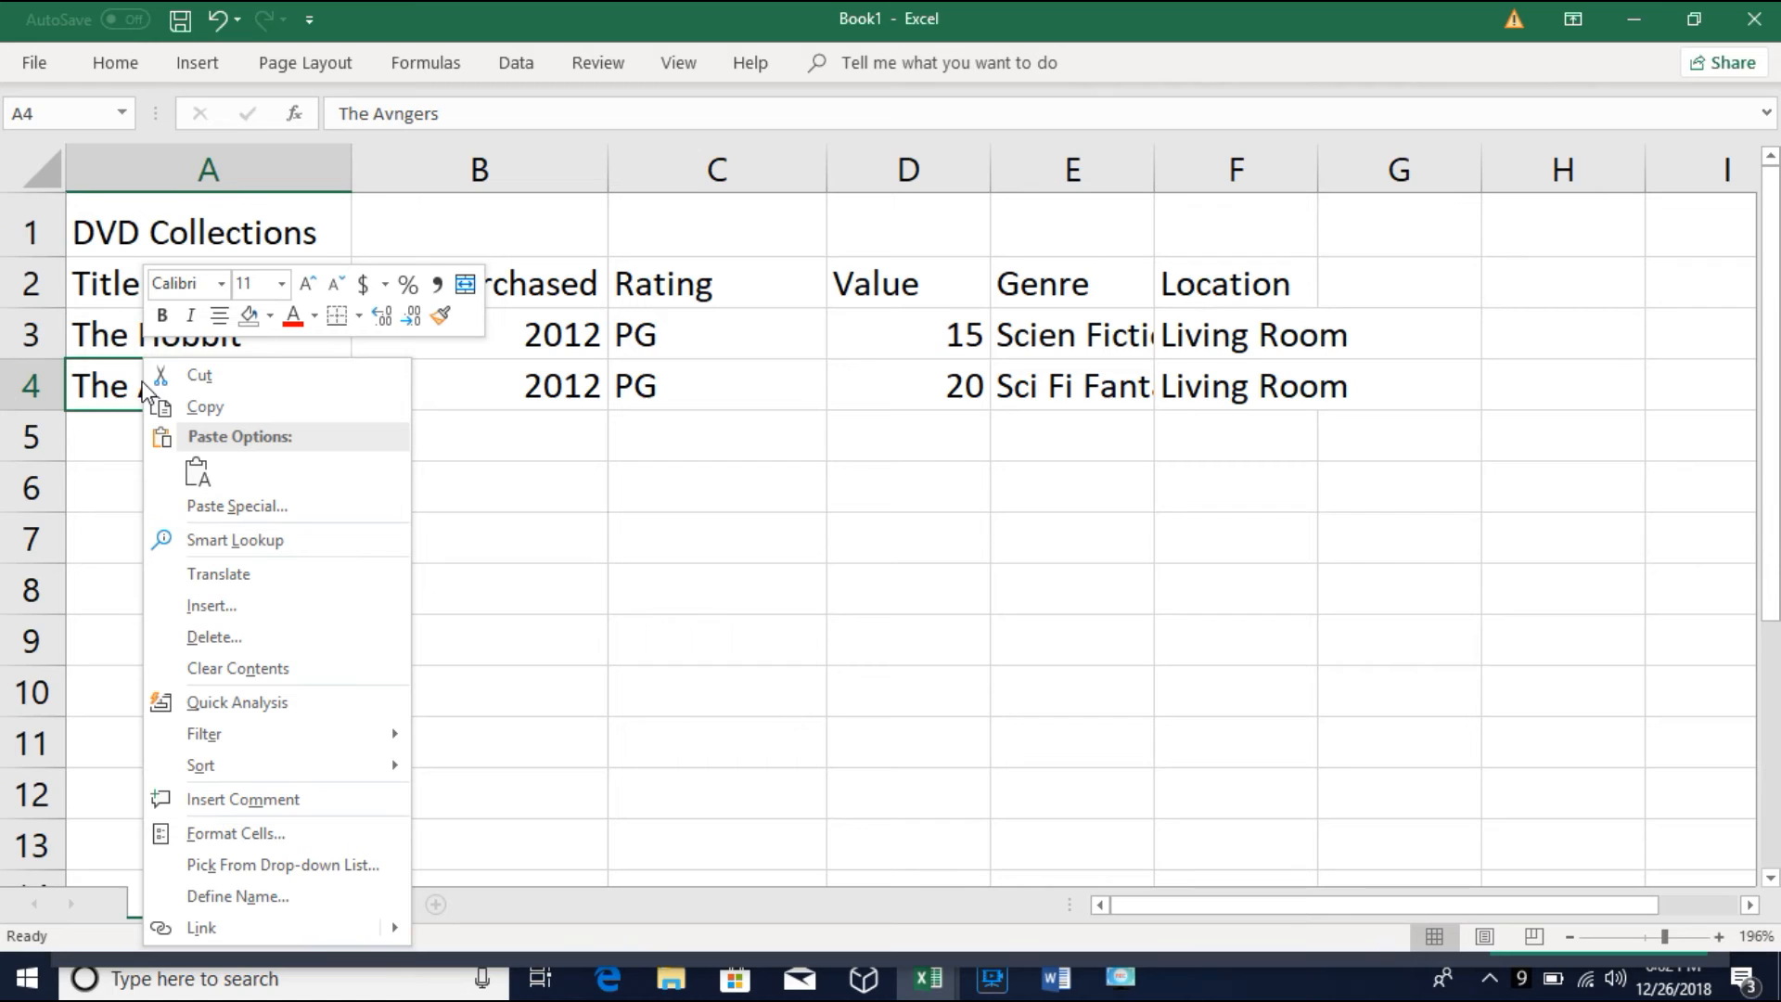
{"action": "left_click", "coordinate": [90, 452]}
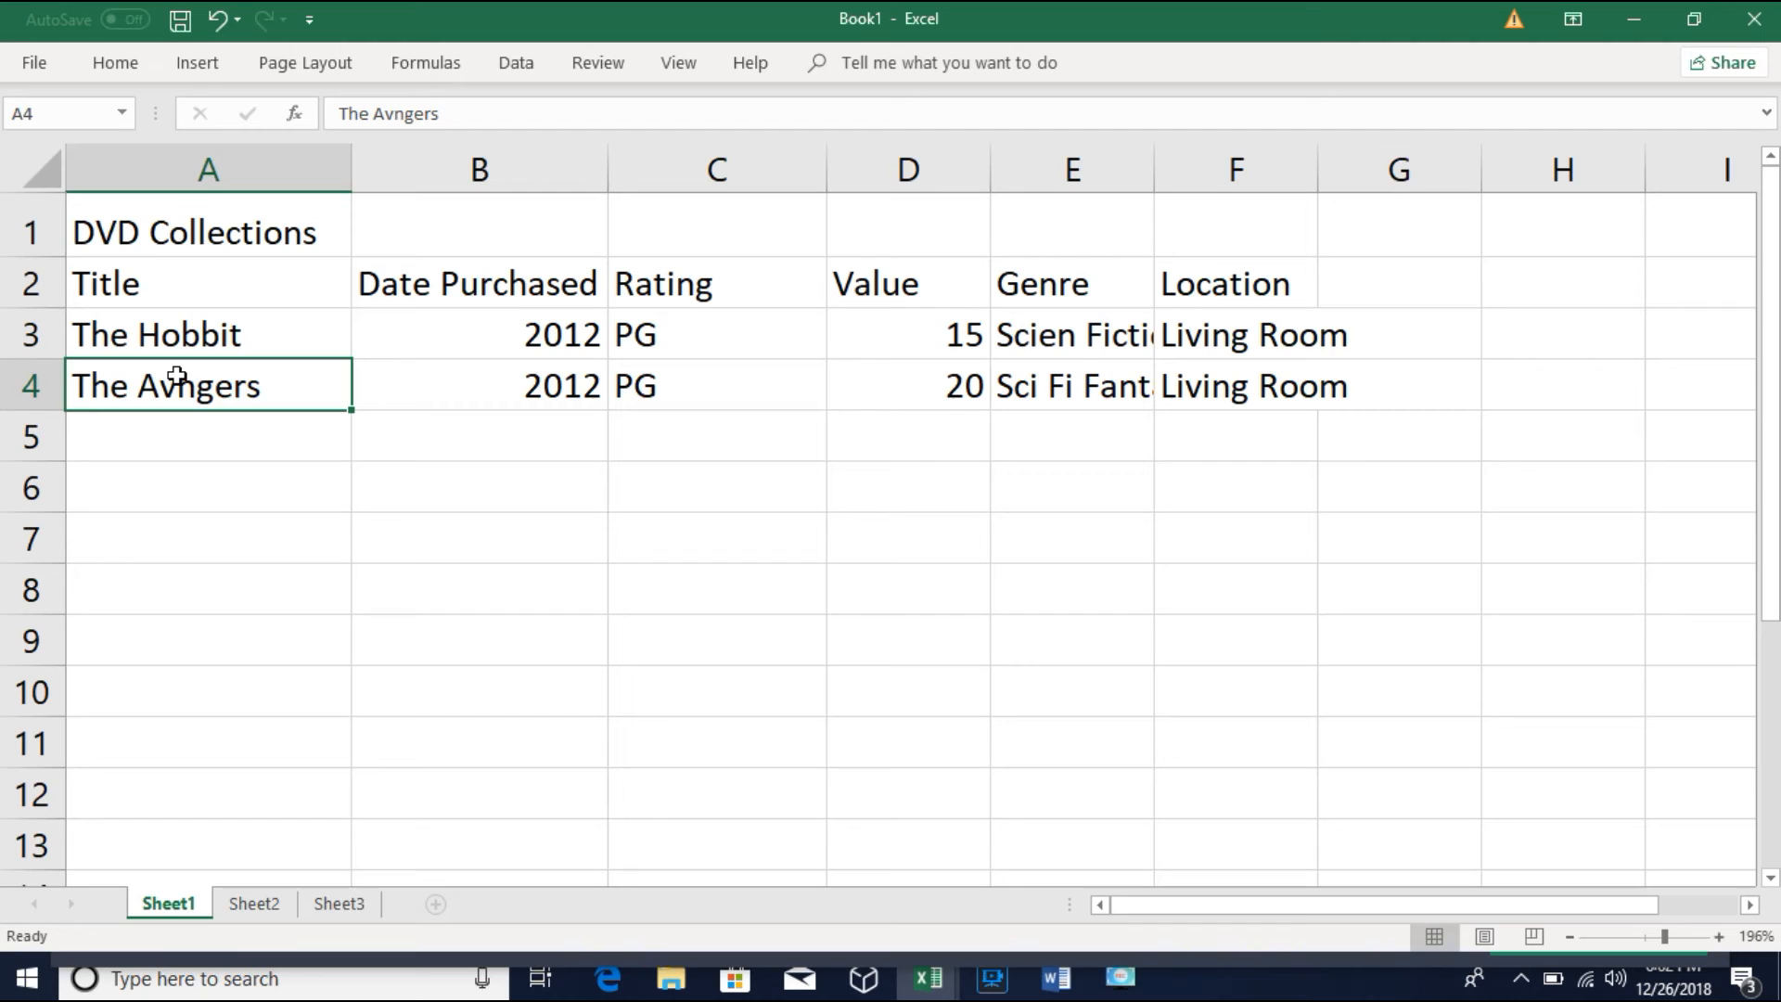
Step: Overwrite the title in A4 with the letter e, retype it as The Avngers and reselect the cell
{"action": "type", "text": "e"}
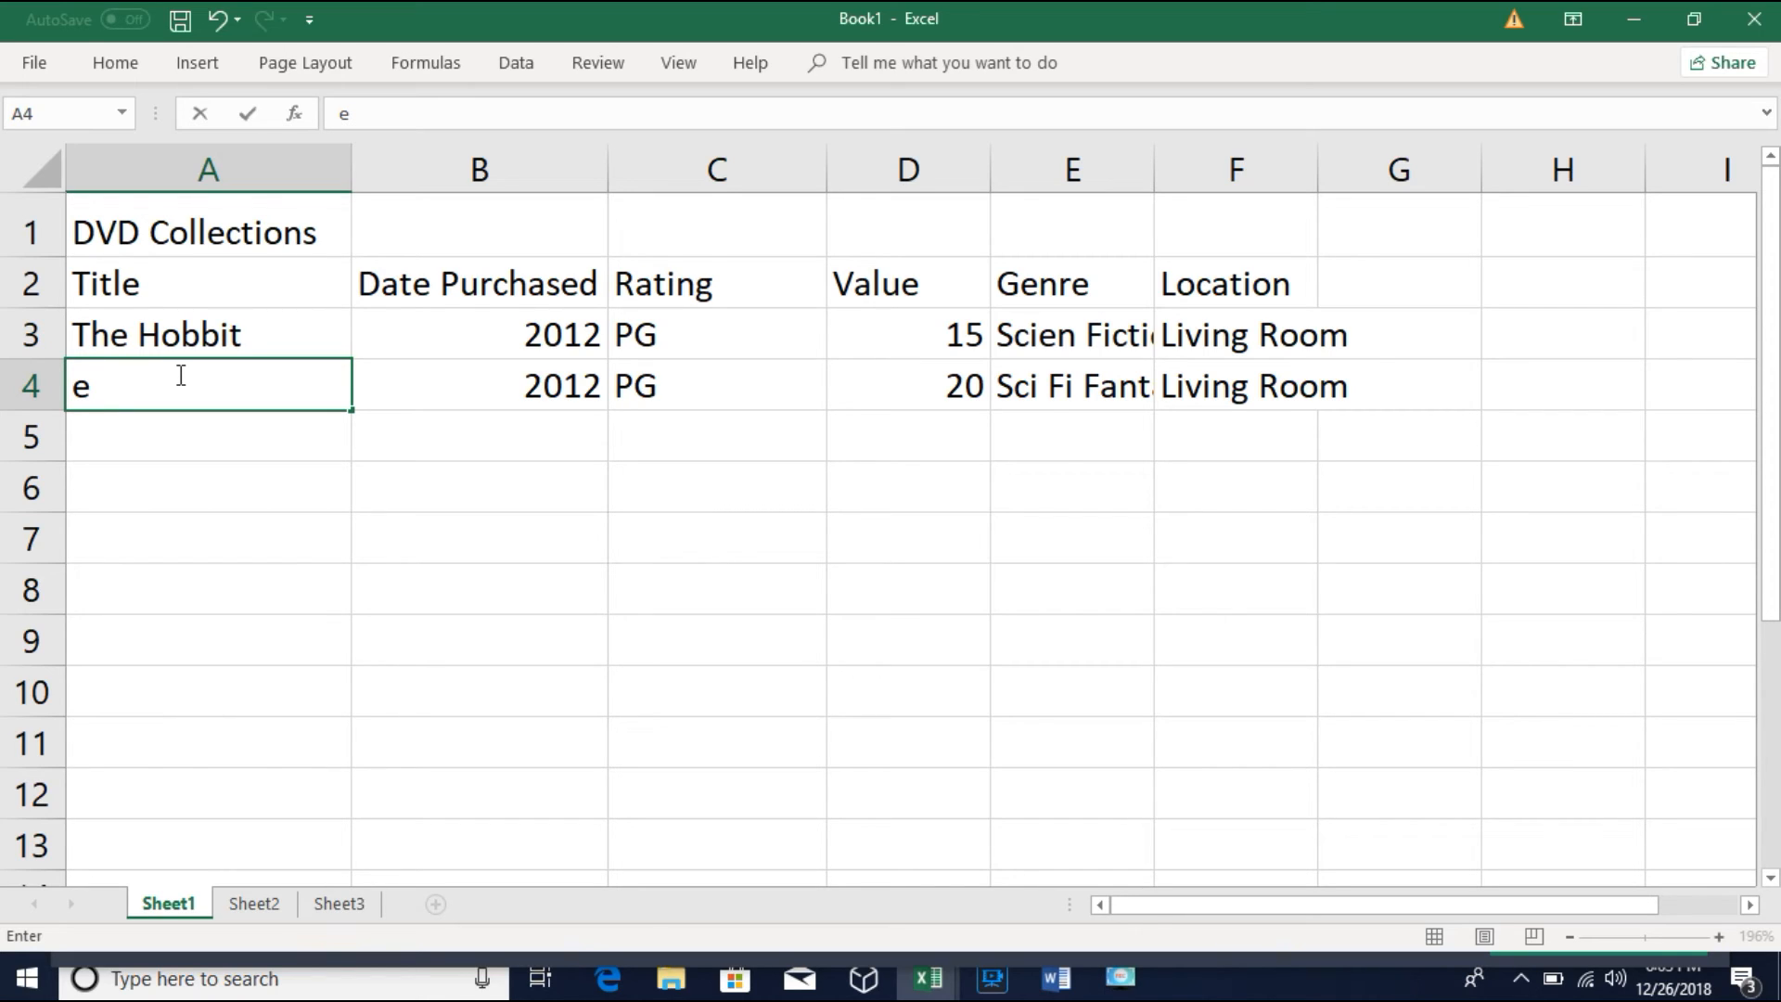
{"action": "left_click", "coordinate": [162, 387]}
{"action": "key", "text": "BackSpace"}
{"action": "type", "text": "The Aven"}
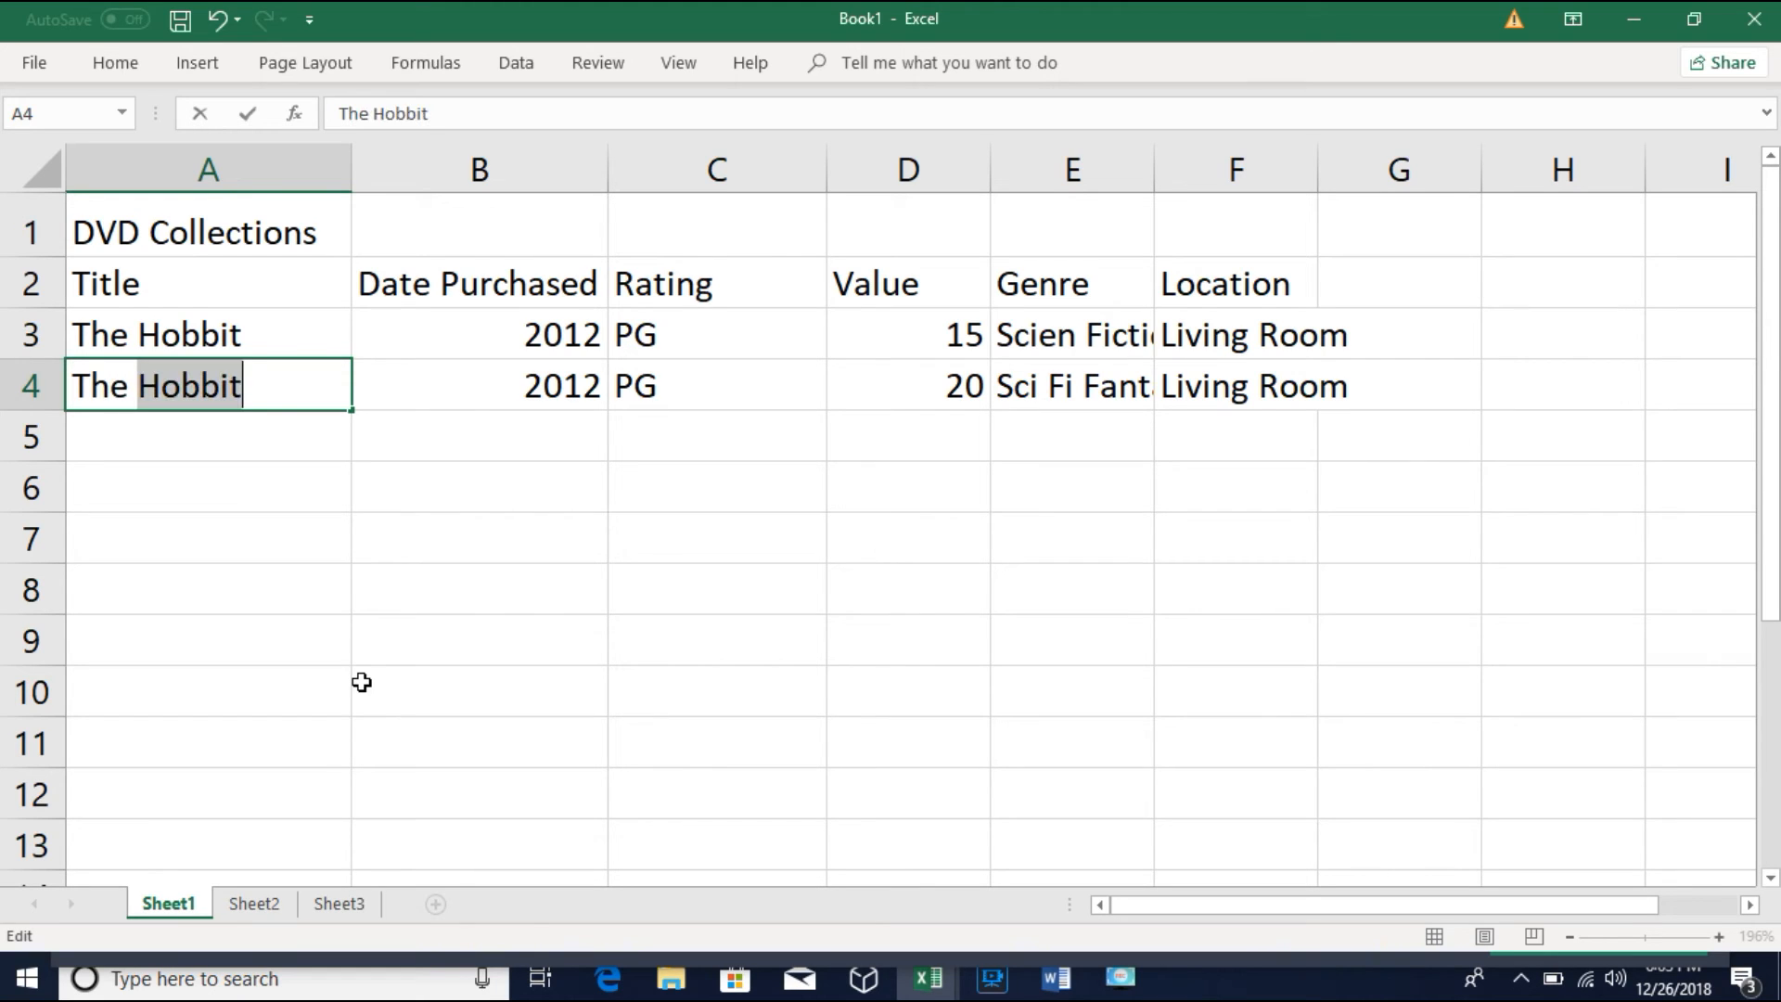
{"action": "key", "text": "BackSpace"}
{"action": "key", "text": "BackSpace"}
{"action": "type", "text": "ngers"}
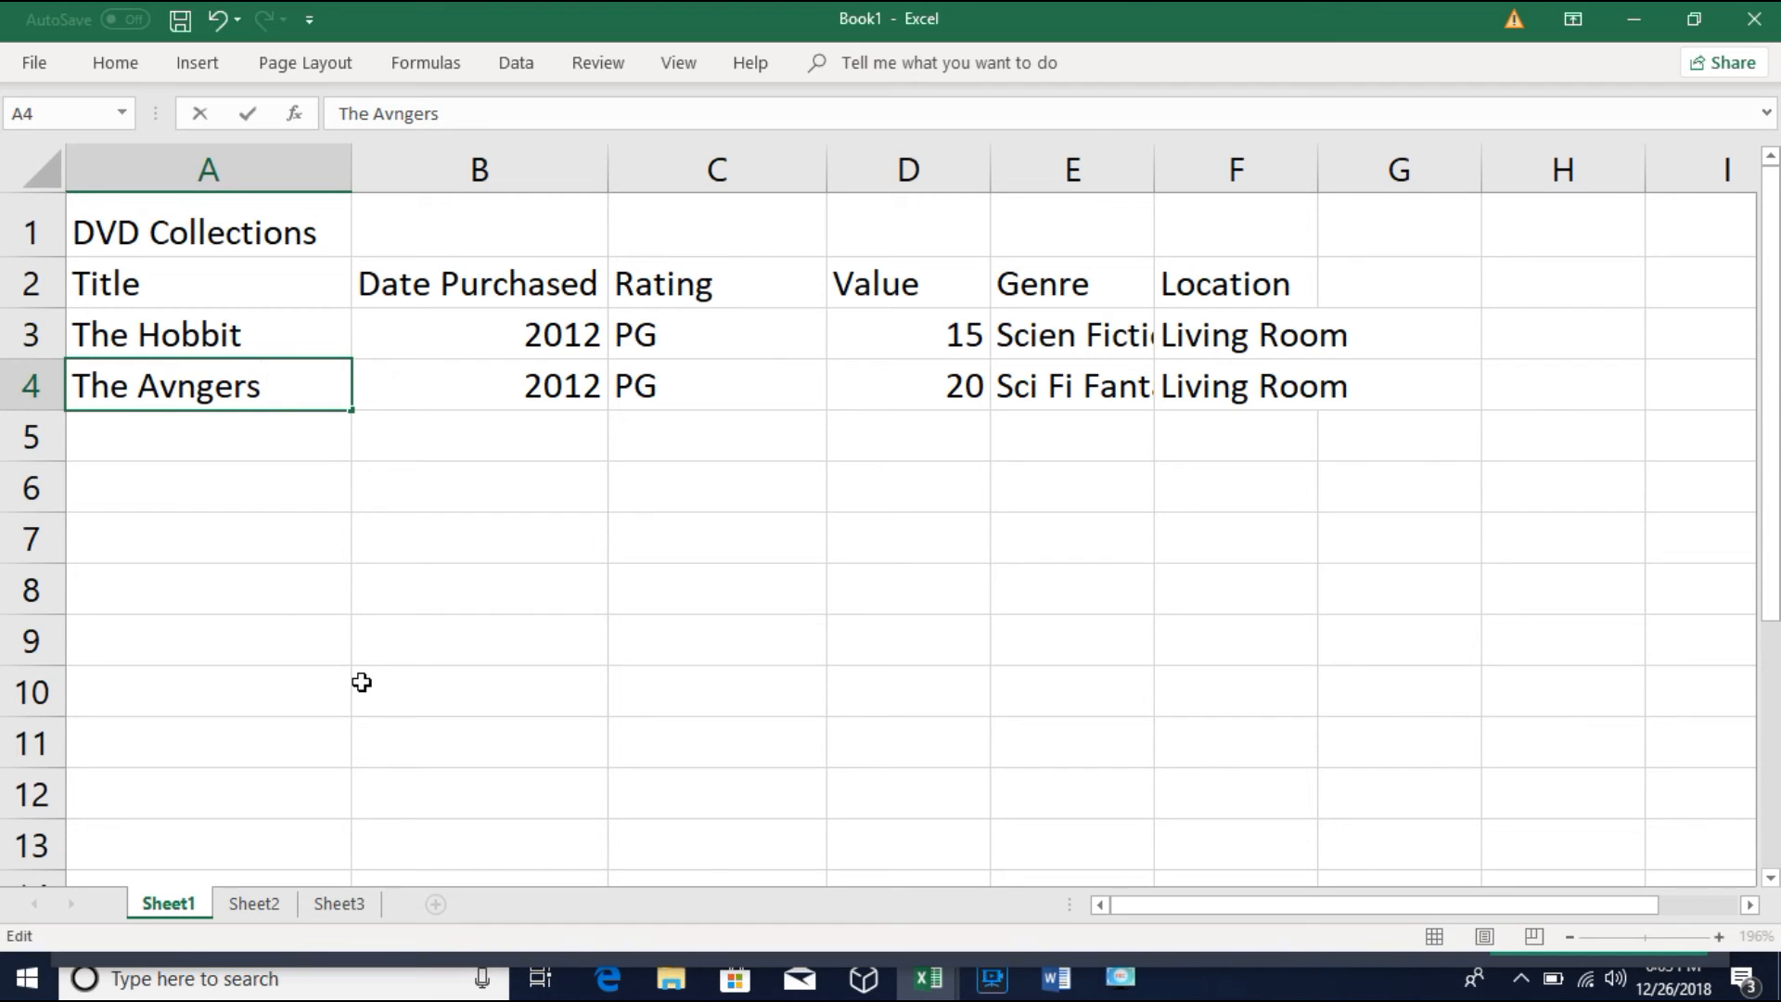
{"action": "key", "text": "Return"}
{"action": "key", "text": "Up"}
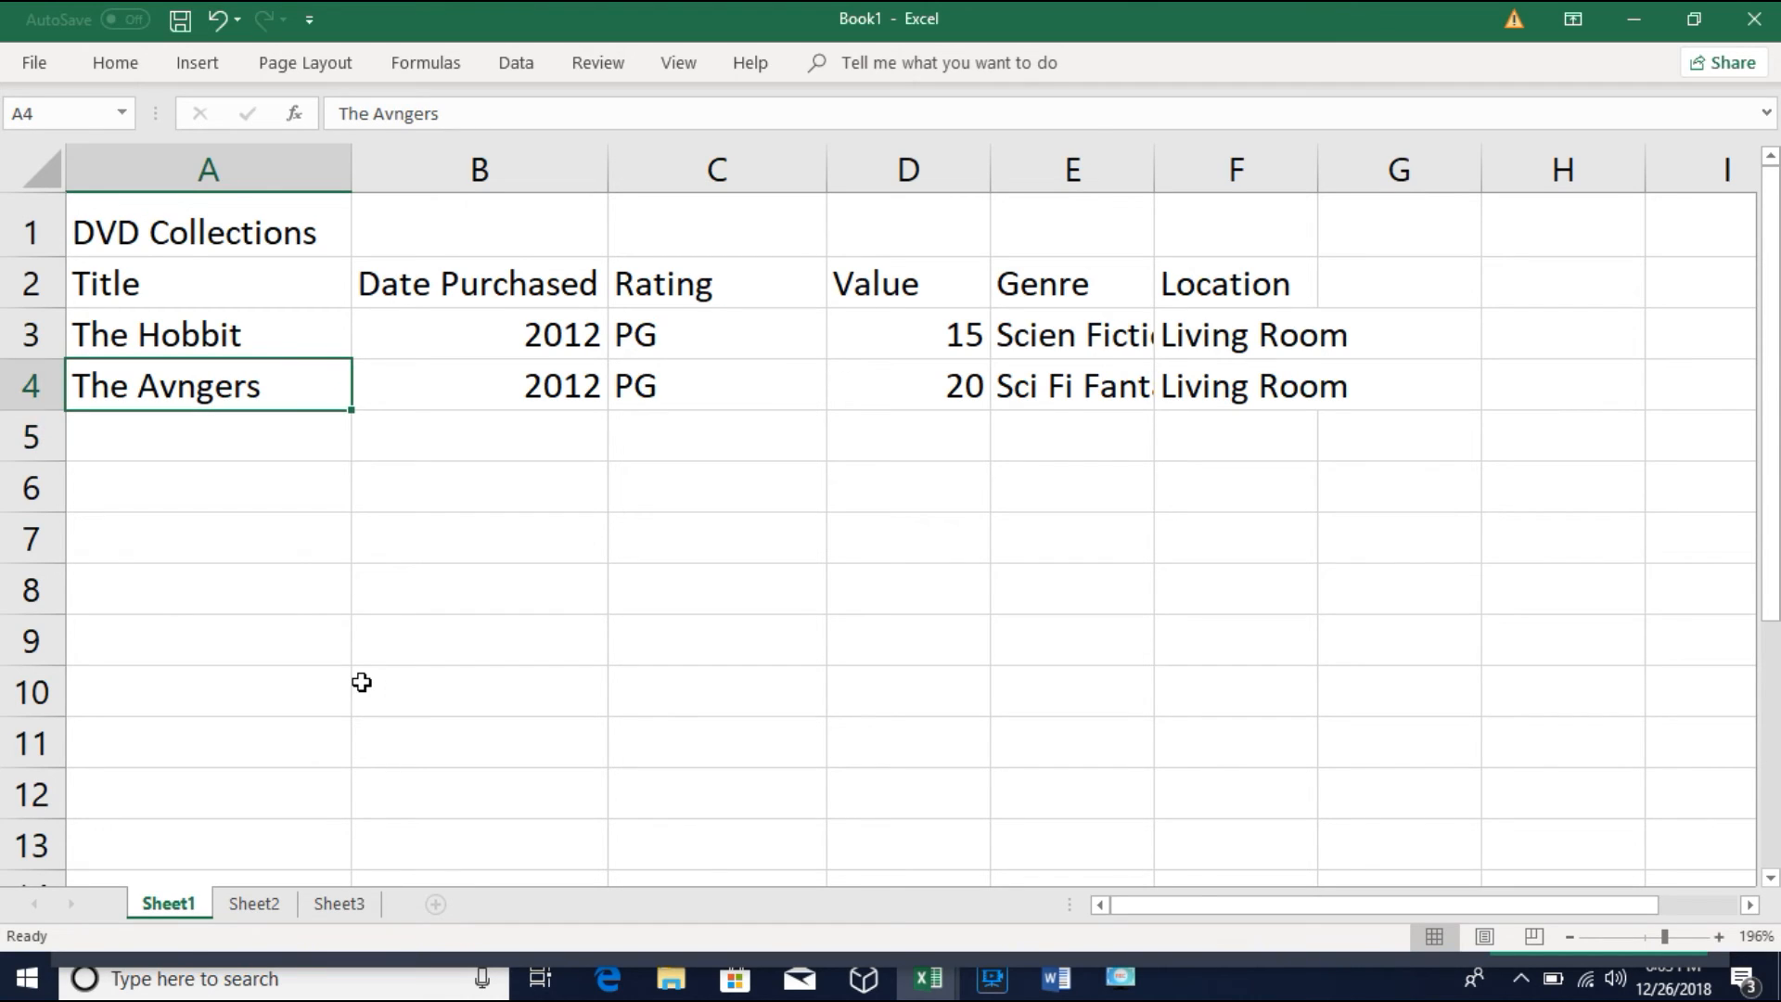
Step: Edit the title in A4 in place to read The Avengers, and move along the row to the rating in C4
{"action": "double_click", "coordinate": [225, 390]}
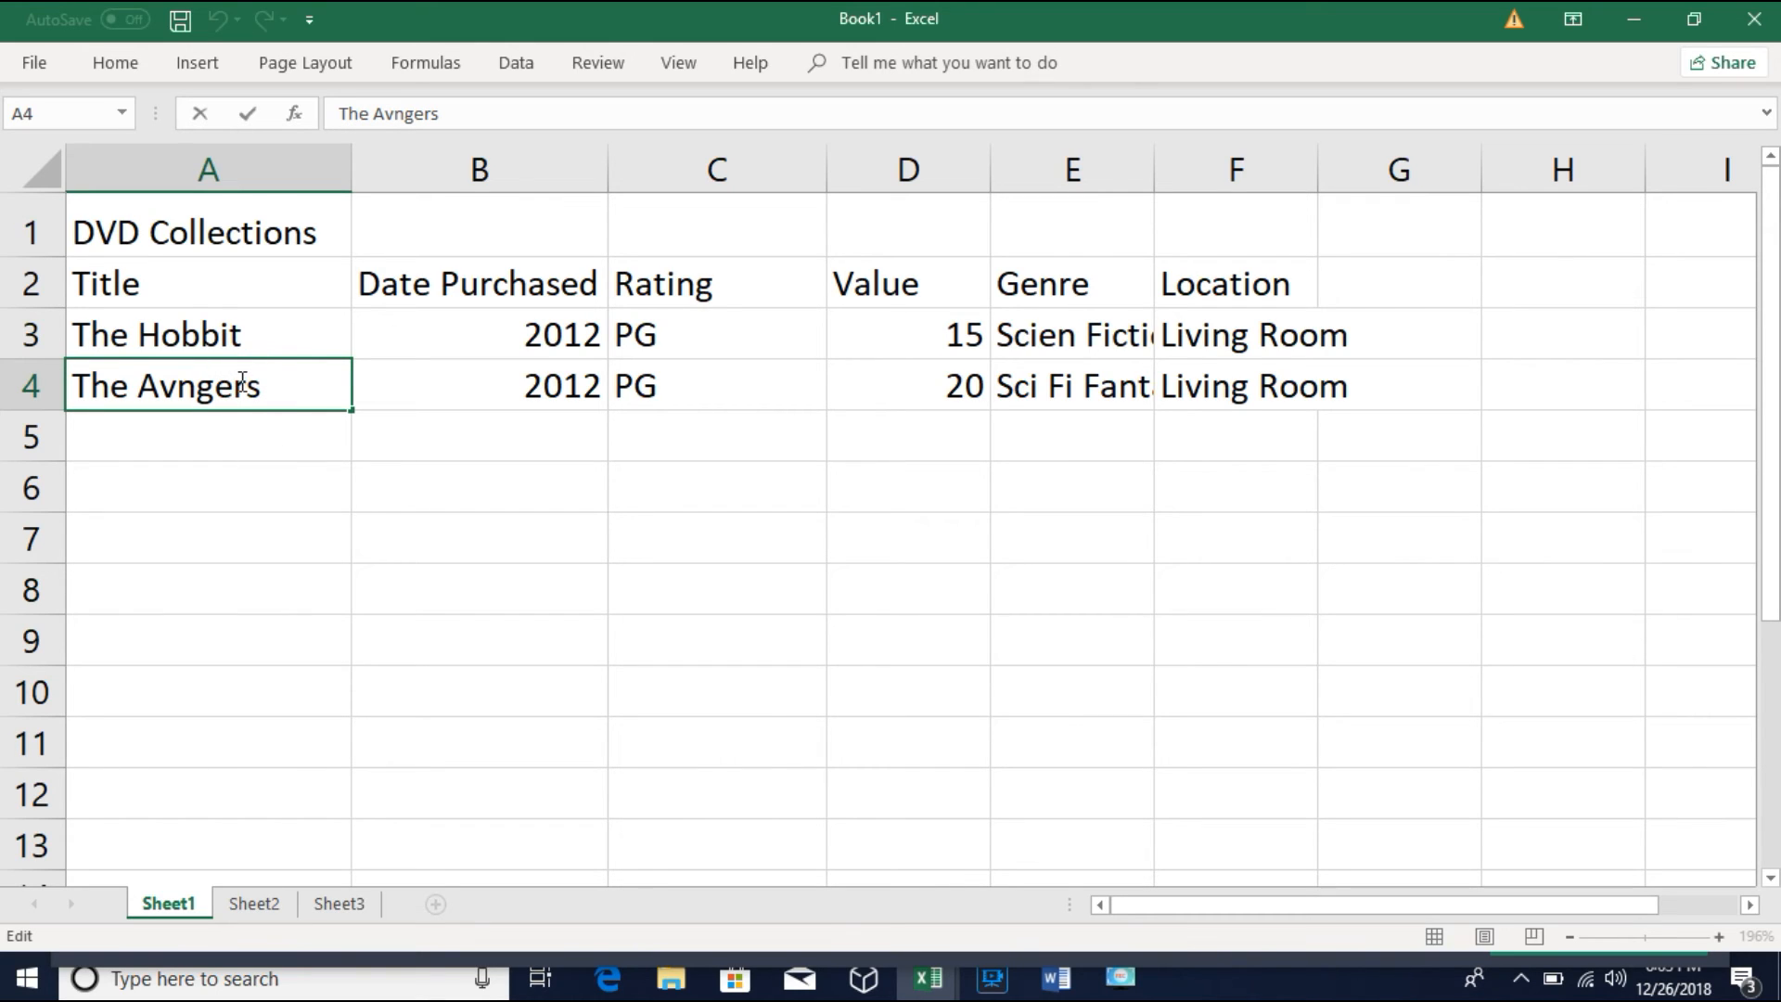
{"action": "key", "text": "Left"}
{"action": "key", "text": "Left"}
{"action": "type", "text": "e"}
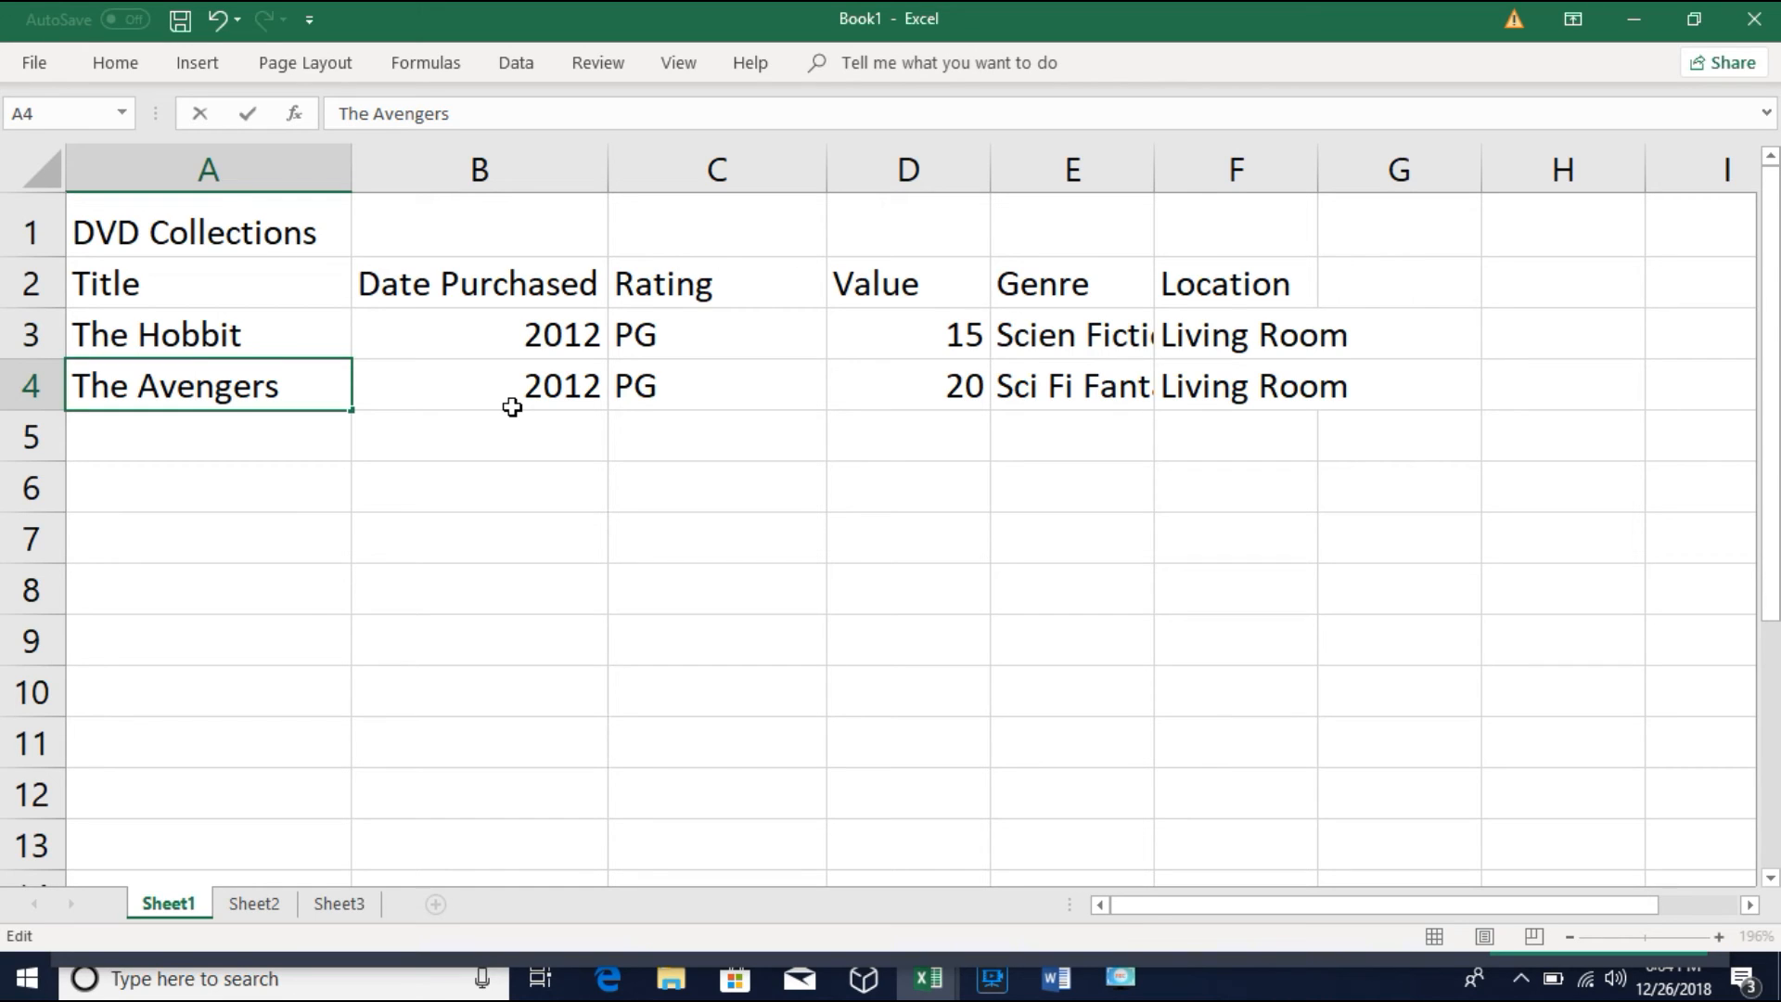
{"action": "key", "text": "Return"}
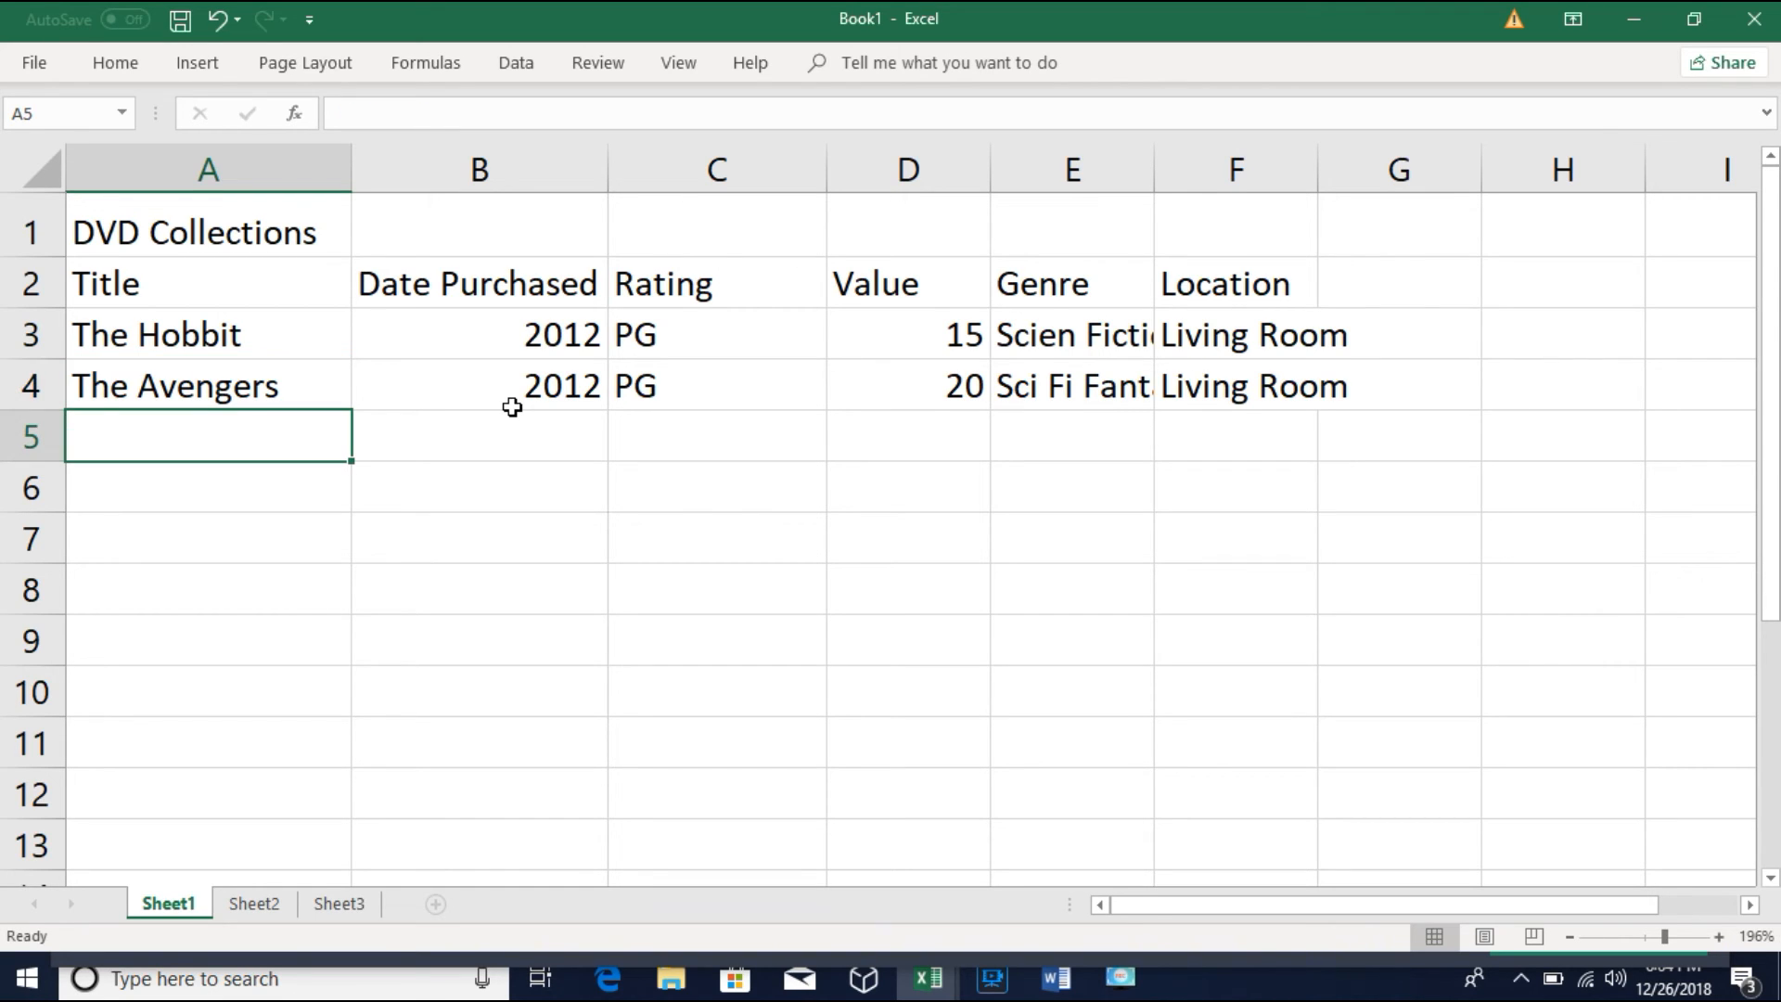
{"action": "key", "text": "Up"}
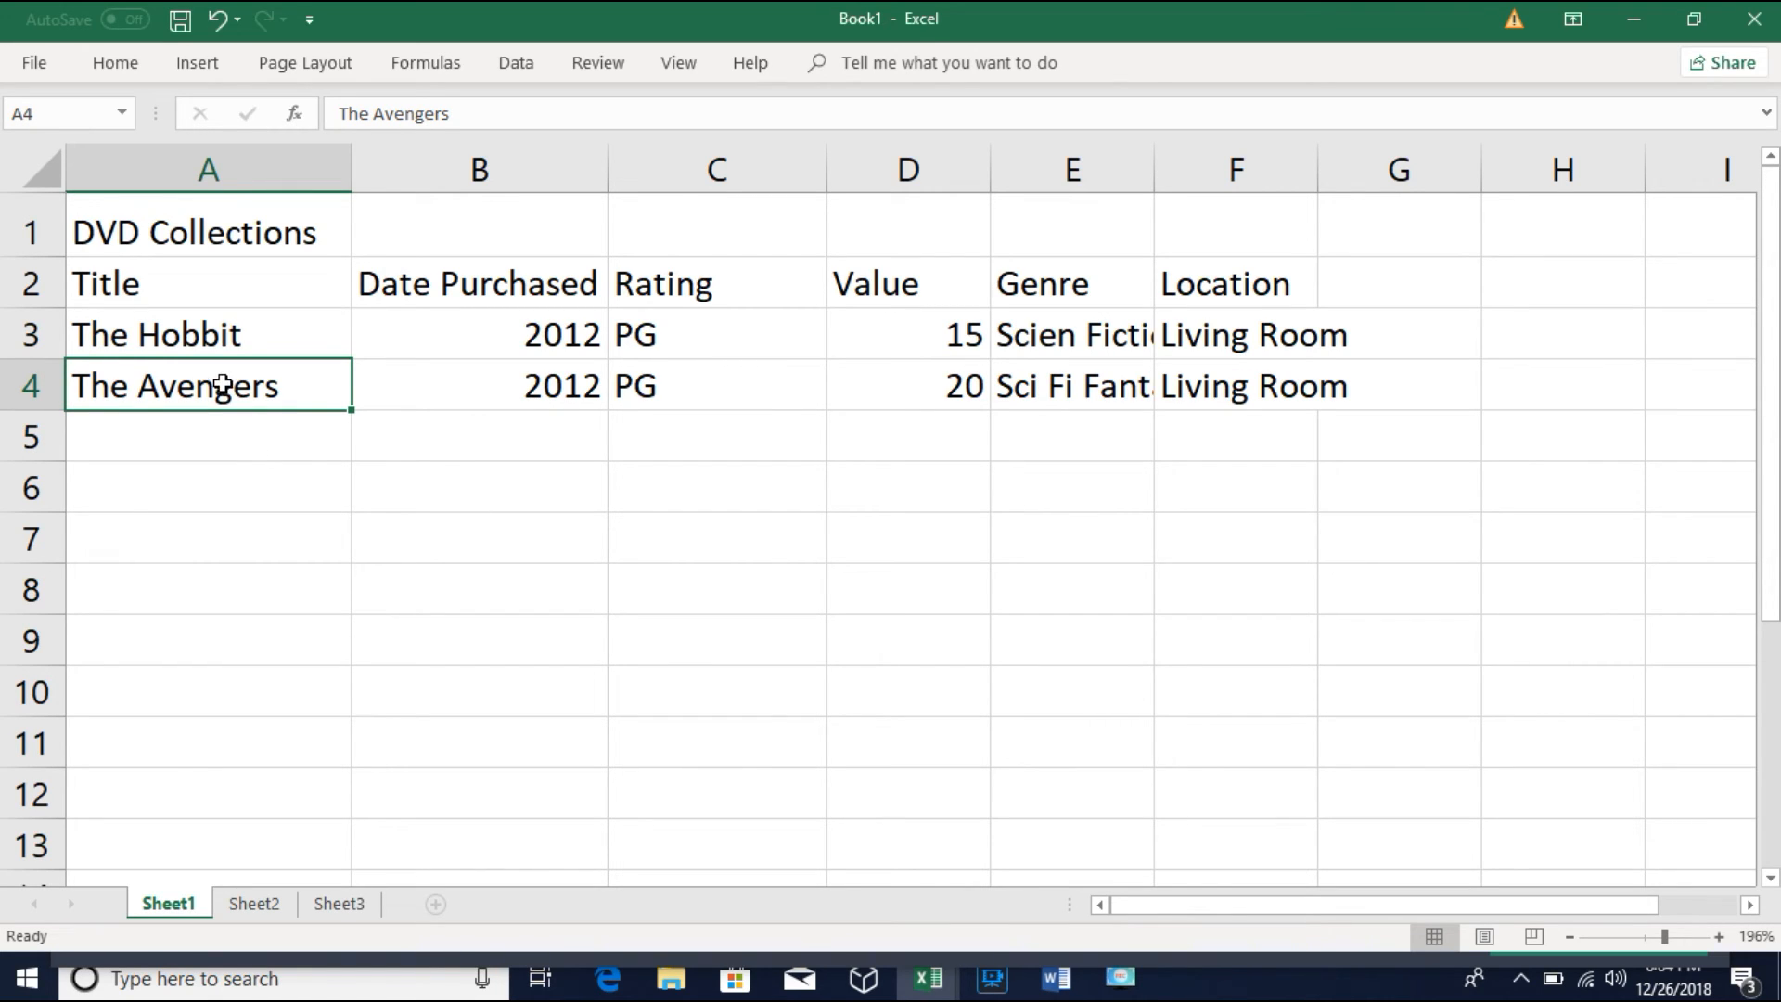
{"action": "left_click", "coordinate": [385, 385]}
{"action": "left_click", "coordinate": [675, 381]}
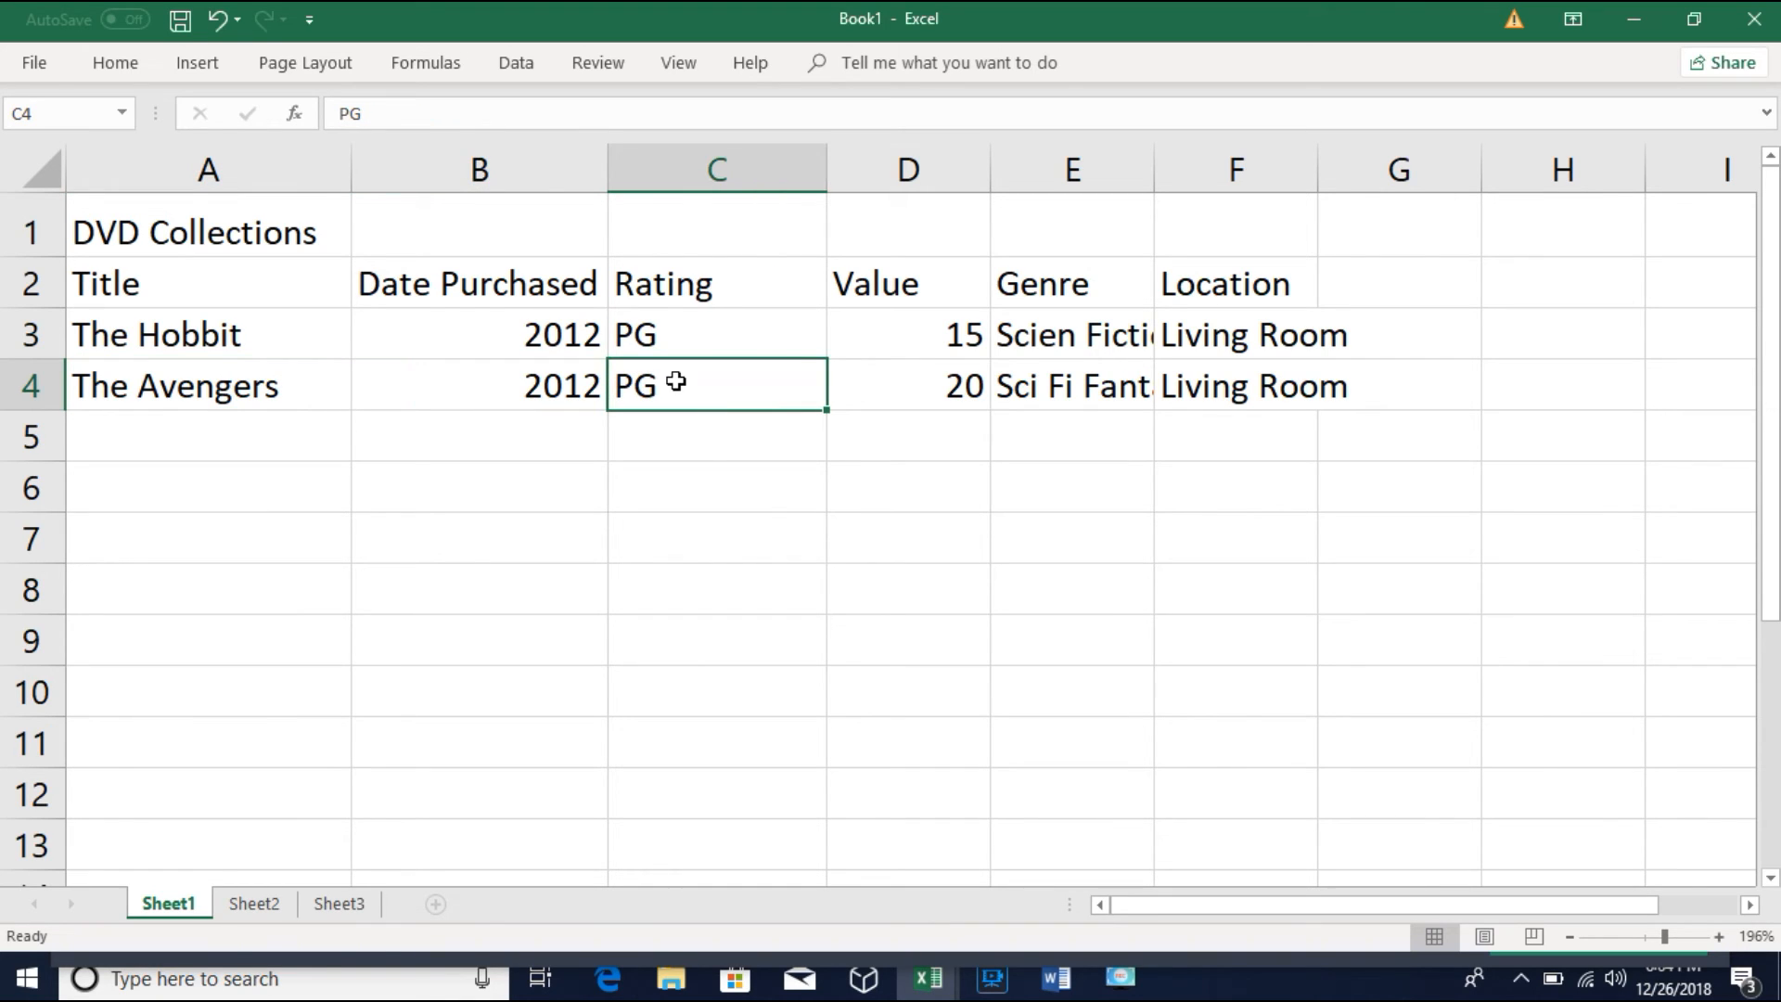
Step: Look over the entries of the two DVD records in rows 3 and 4, from title to location
{"action": "left_click", "coordinate": [943, 379]}
{"action": "left_click", "coordinate": [246, 381]}
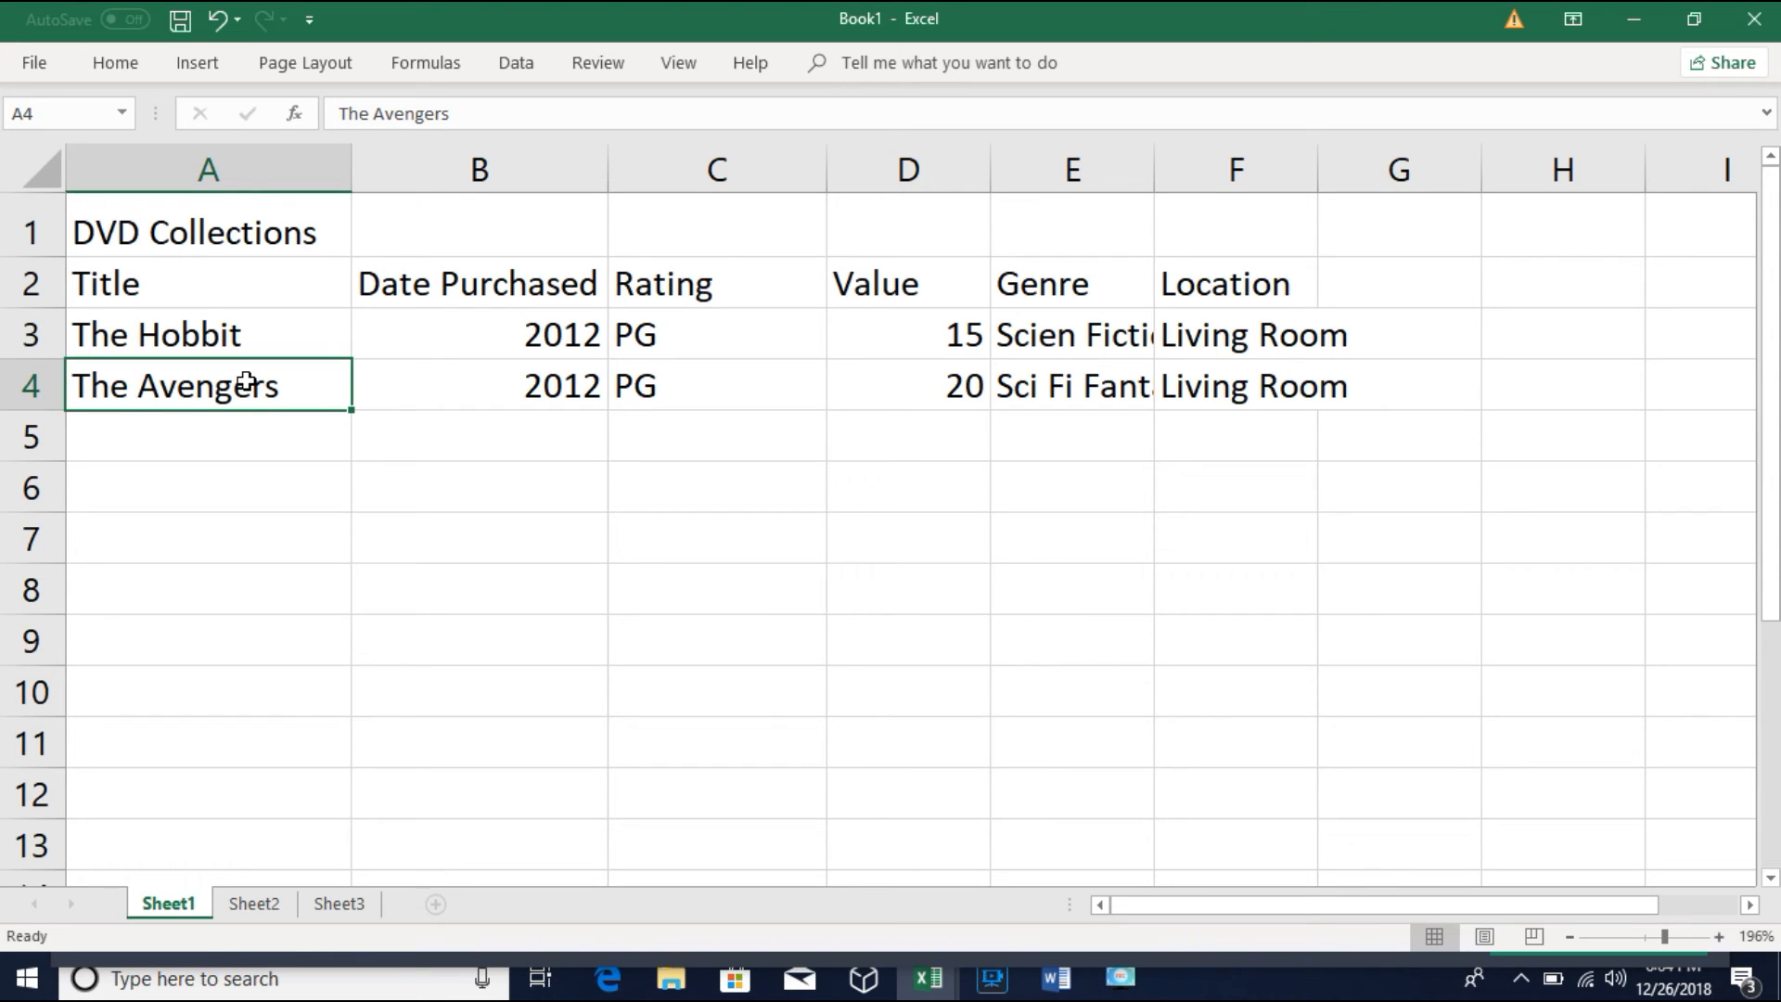
{"action": "left_click", "coordinate": [214, 339]}
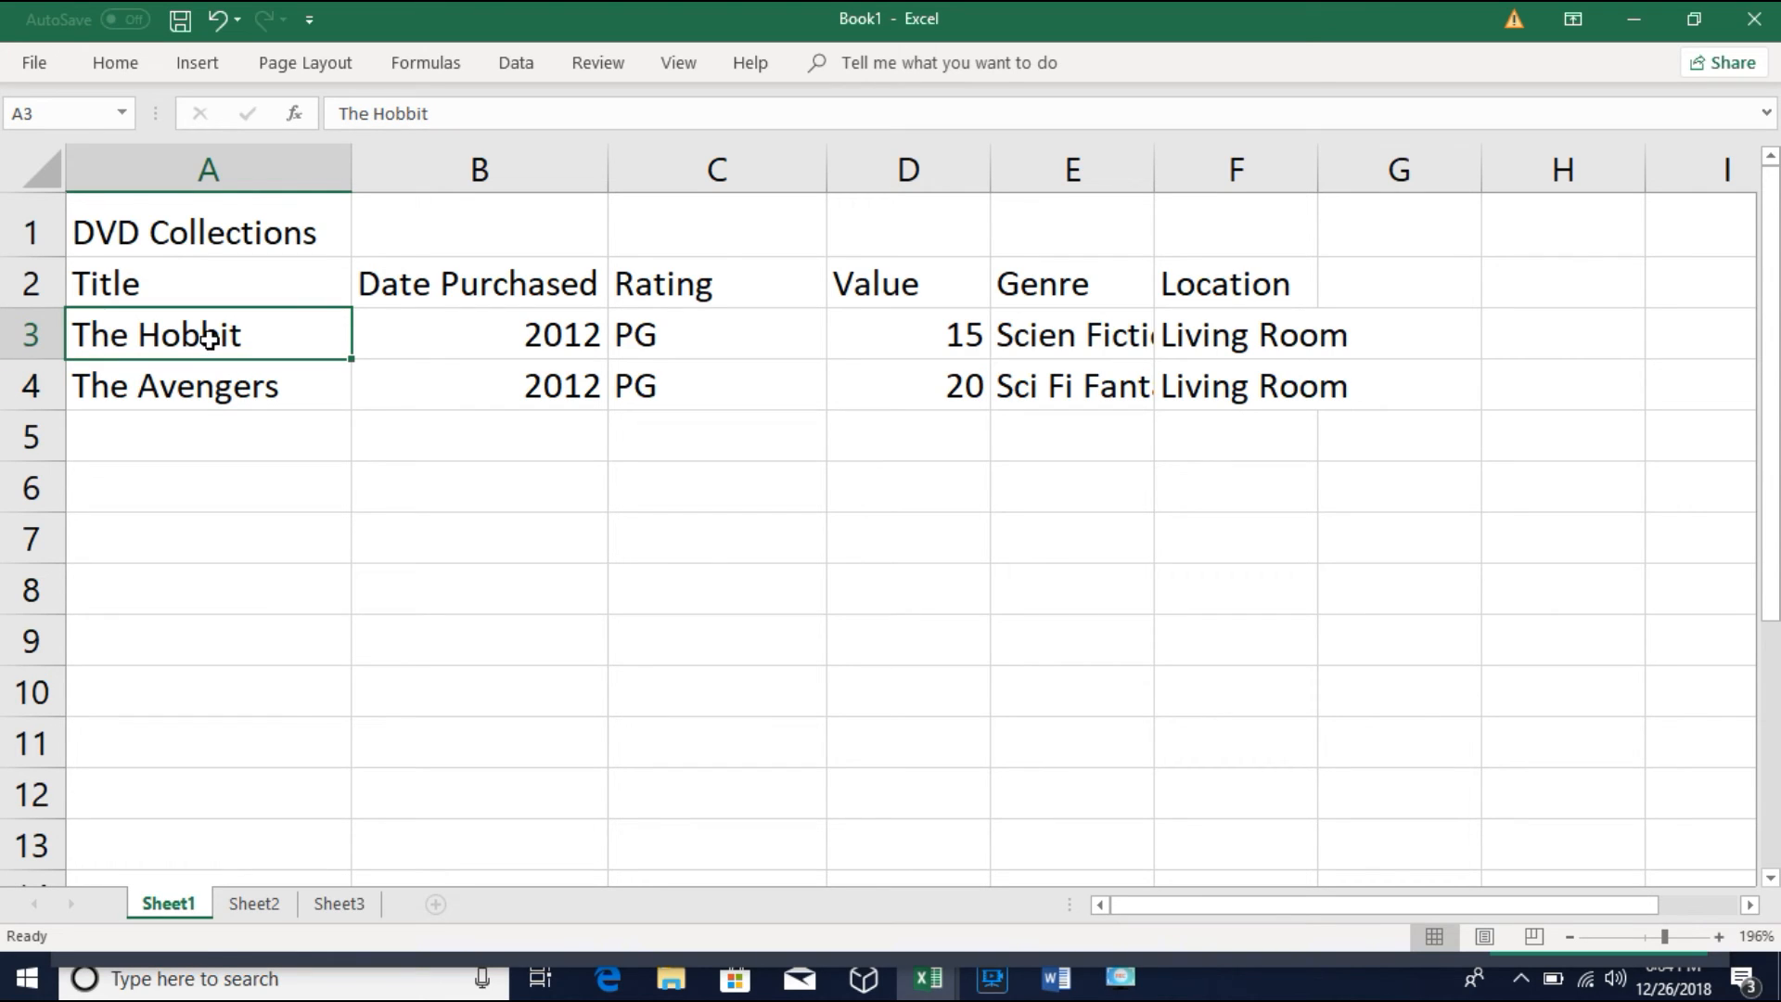
{"action": "left_click", "coordinate": [542, 334]}
{"action": "left_click", "coordinate": [1085, 337]}
{"action": "left_click", "coordinate": [1106, 392]}
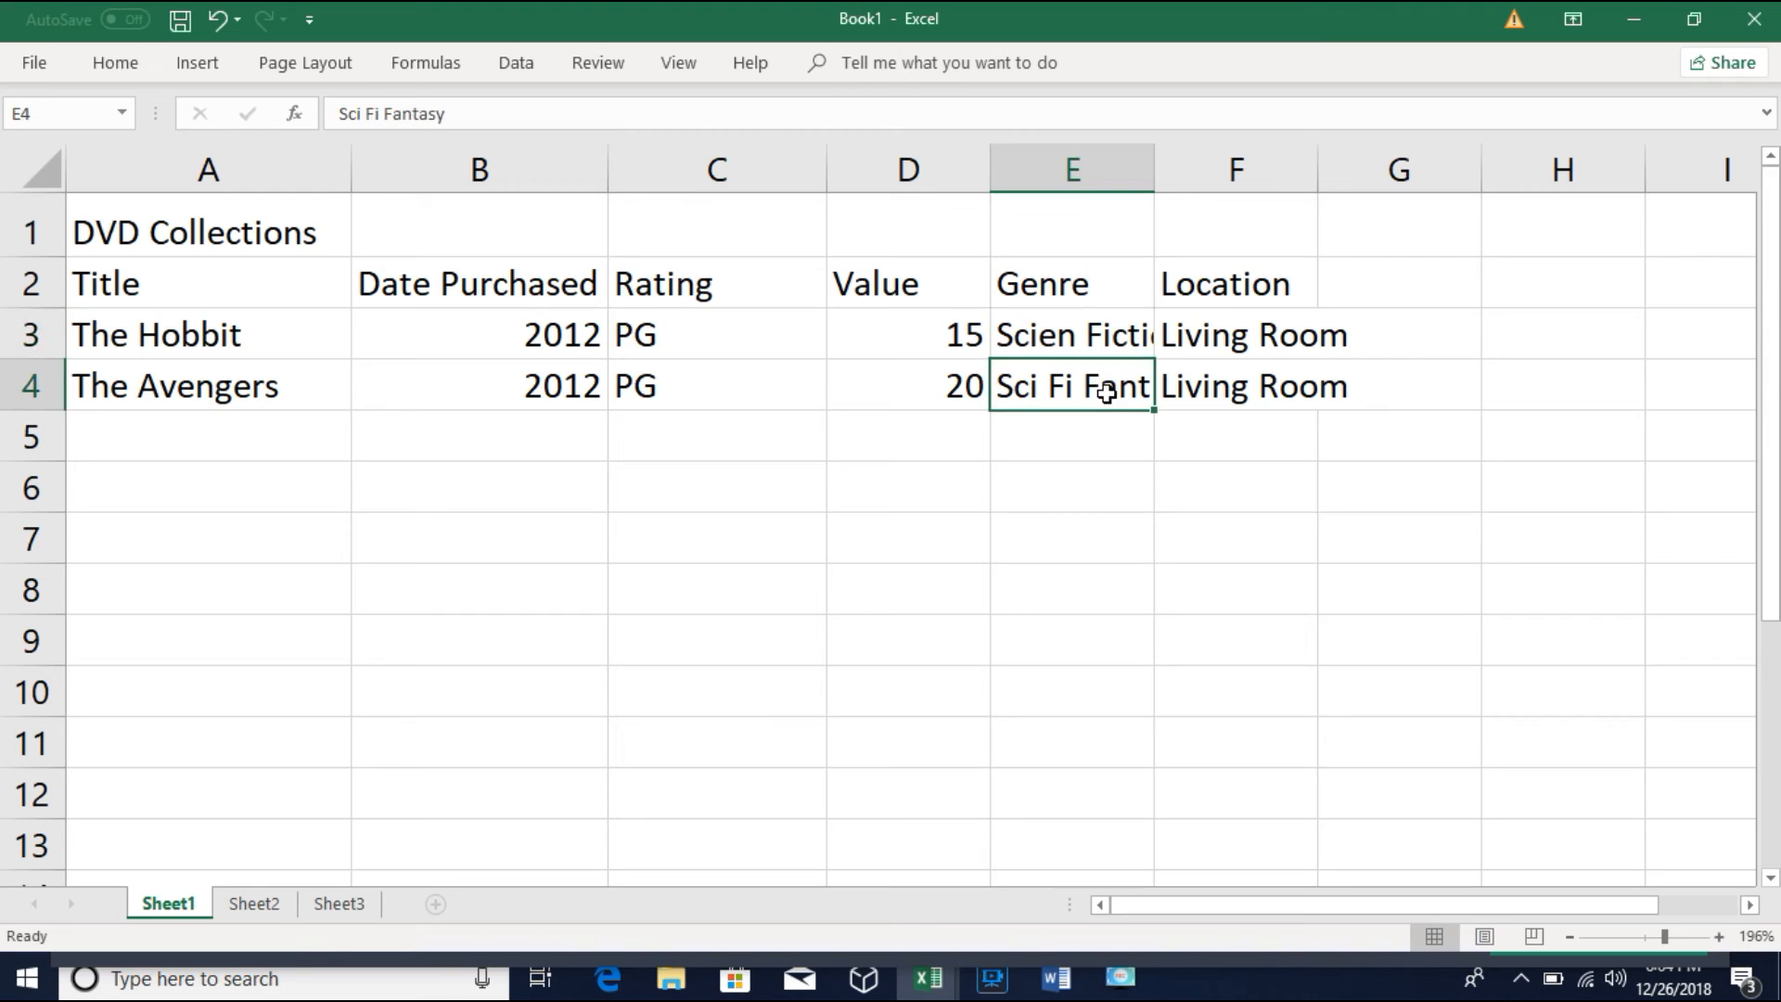
{"action": "left_click", "coordinate": [1206, 390]}
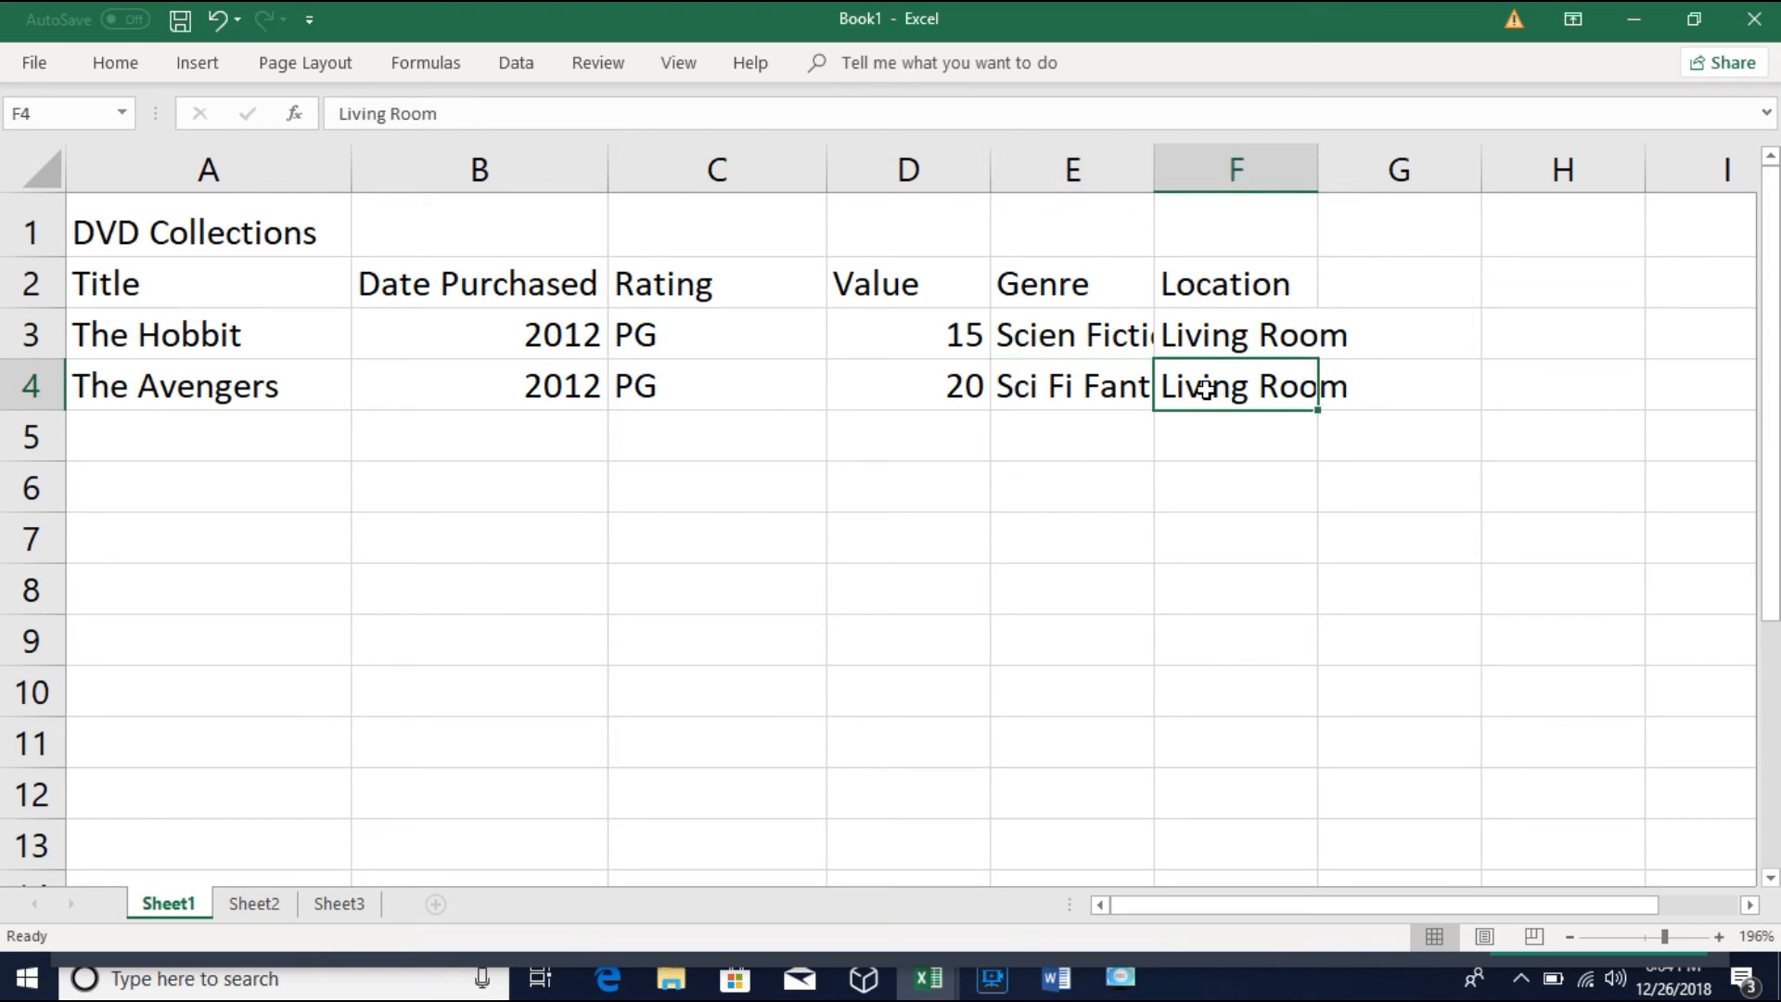
Step: Open the title in A4 for in-cell editing and move the insertion point back and forth through its text
{"action": "left_click", "coordinate": [260, 373]}
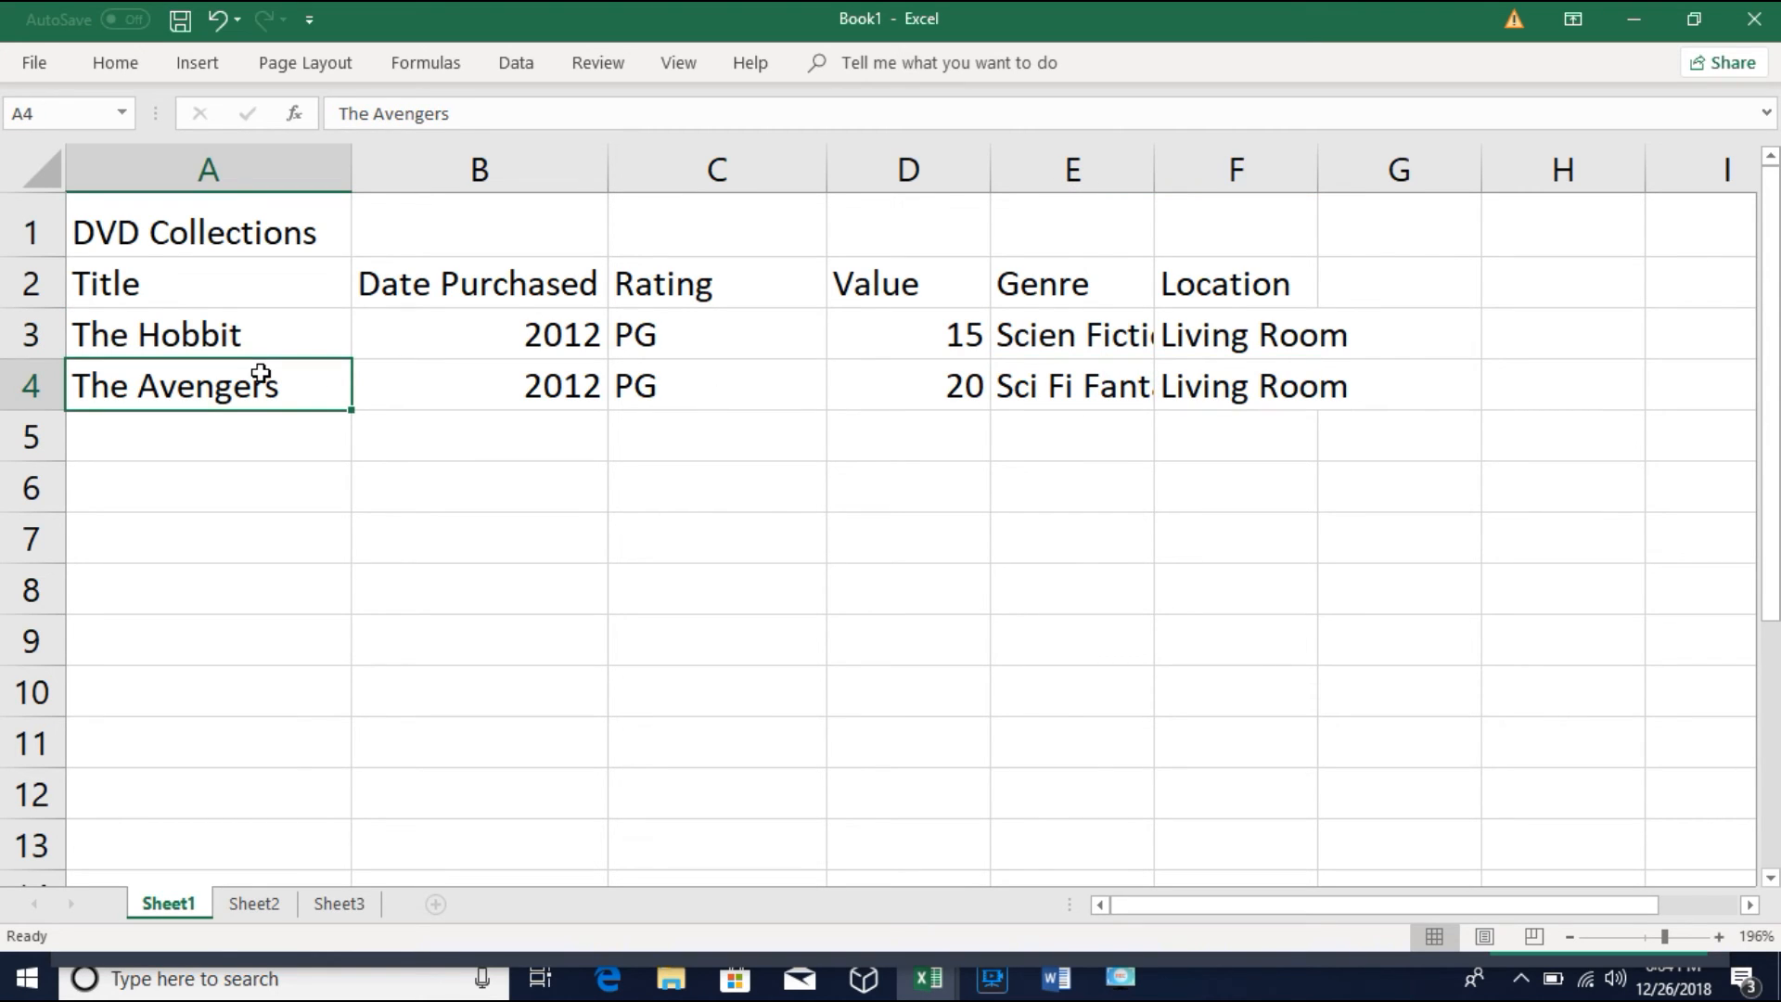
{"action": "double_click", "coordinate": [280, 386]}
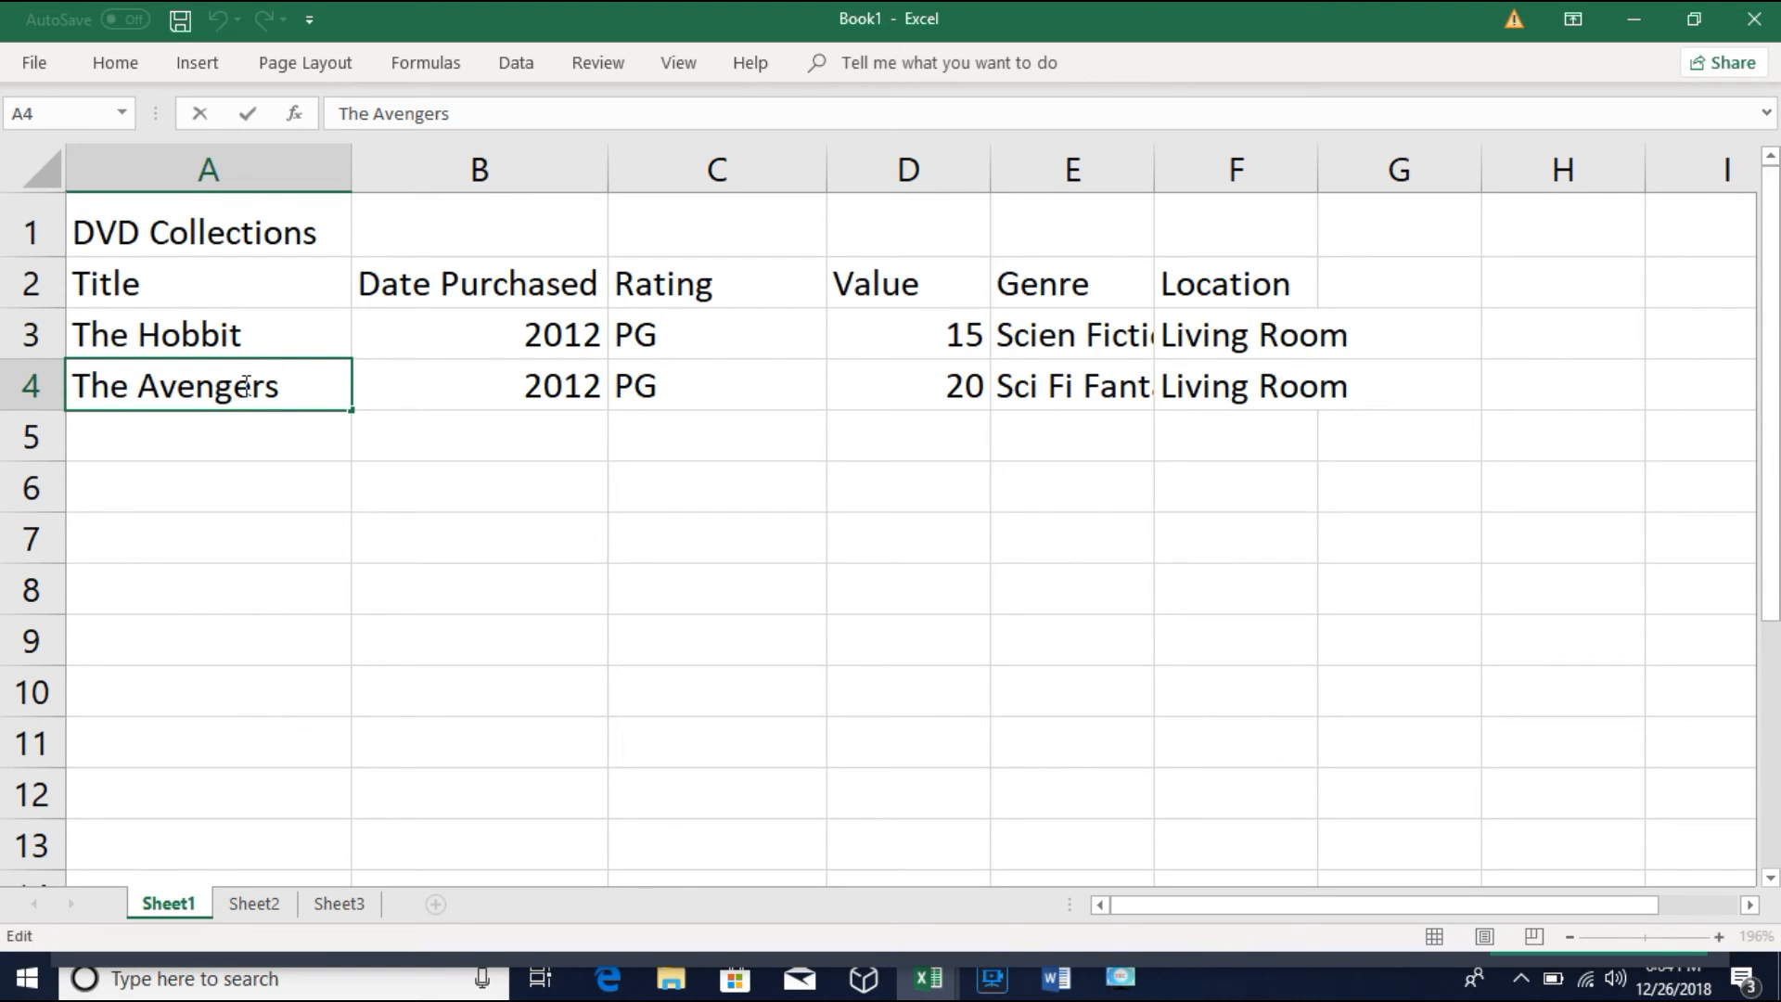
{"action": "key", "text": "Left"}
{"action": "key", "text": "Left"}
{"action": "key", "text": "Left"}
{"action": "key", "text": "Right"}
{"action": "key", "text": "Right"}
{"action": "key", "text": "Right"}
{"action": "key", "text": "Left"}
{"action": "key", "text": "Right"}
{"action": "key", "text": "Right"}
{"action": "key", "text": "Right"}
Step: Open the date purchased in B4 for in-cell editing and move the insertion point to the right
{"action": "left_click", "coordinate": [508, 387]}
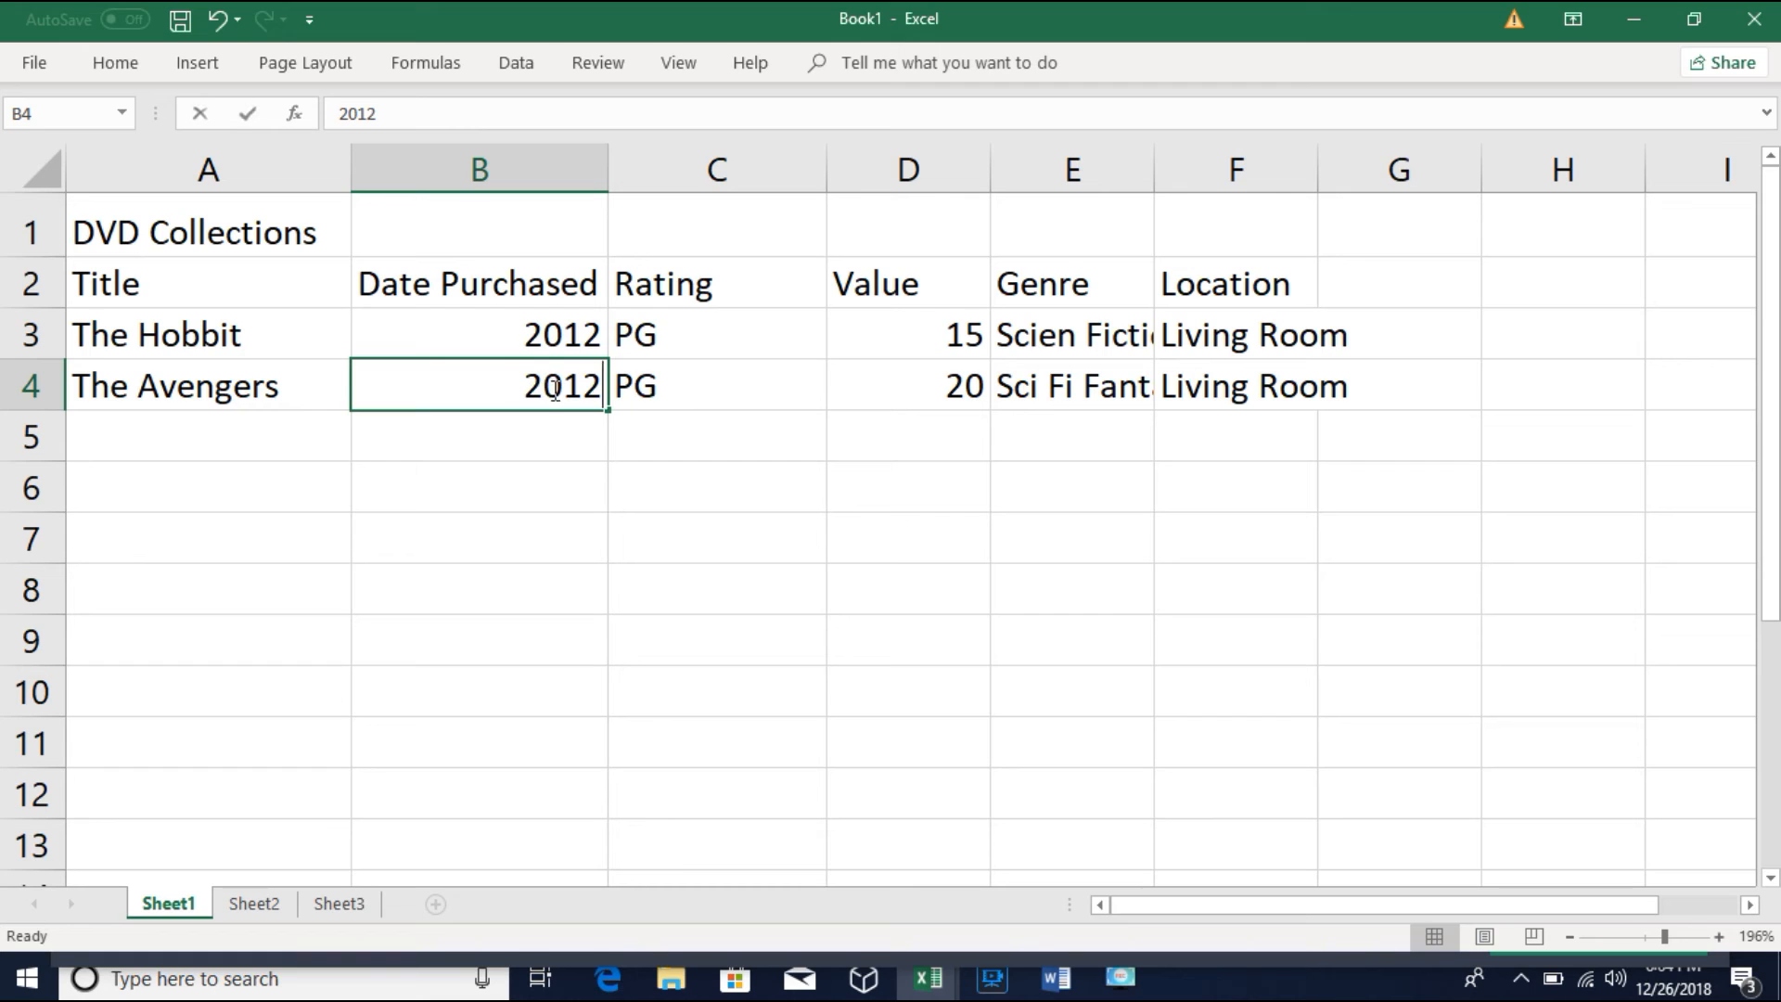
{"action": "double_click", "coordinate": [553, 388]}
{"action": "key", "text": "Right"}
{"action": "key", "text": "Right"}
{"action": "key", "text": "Right"}
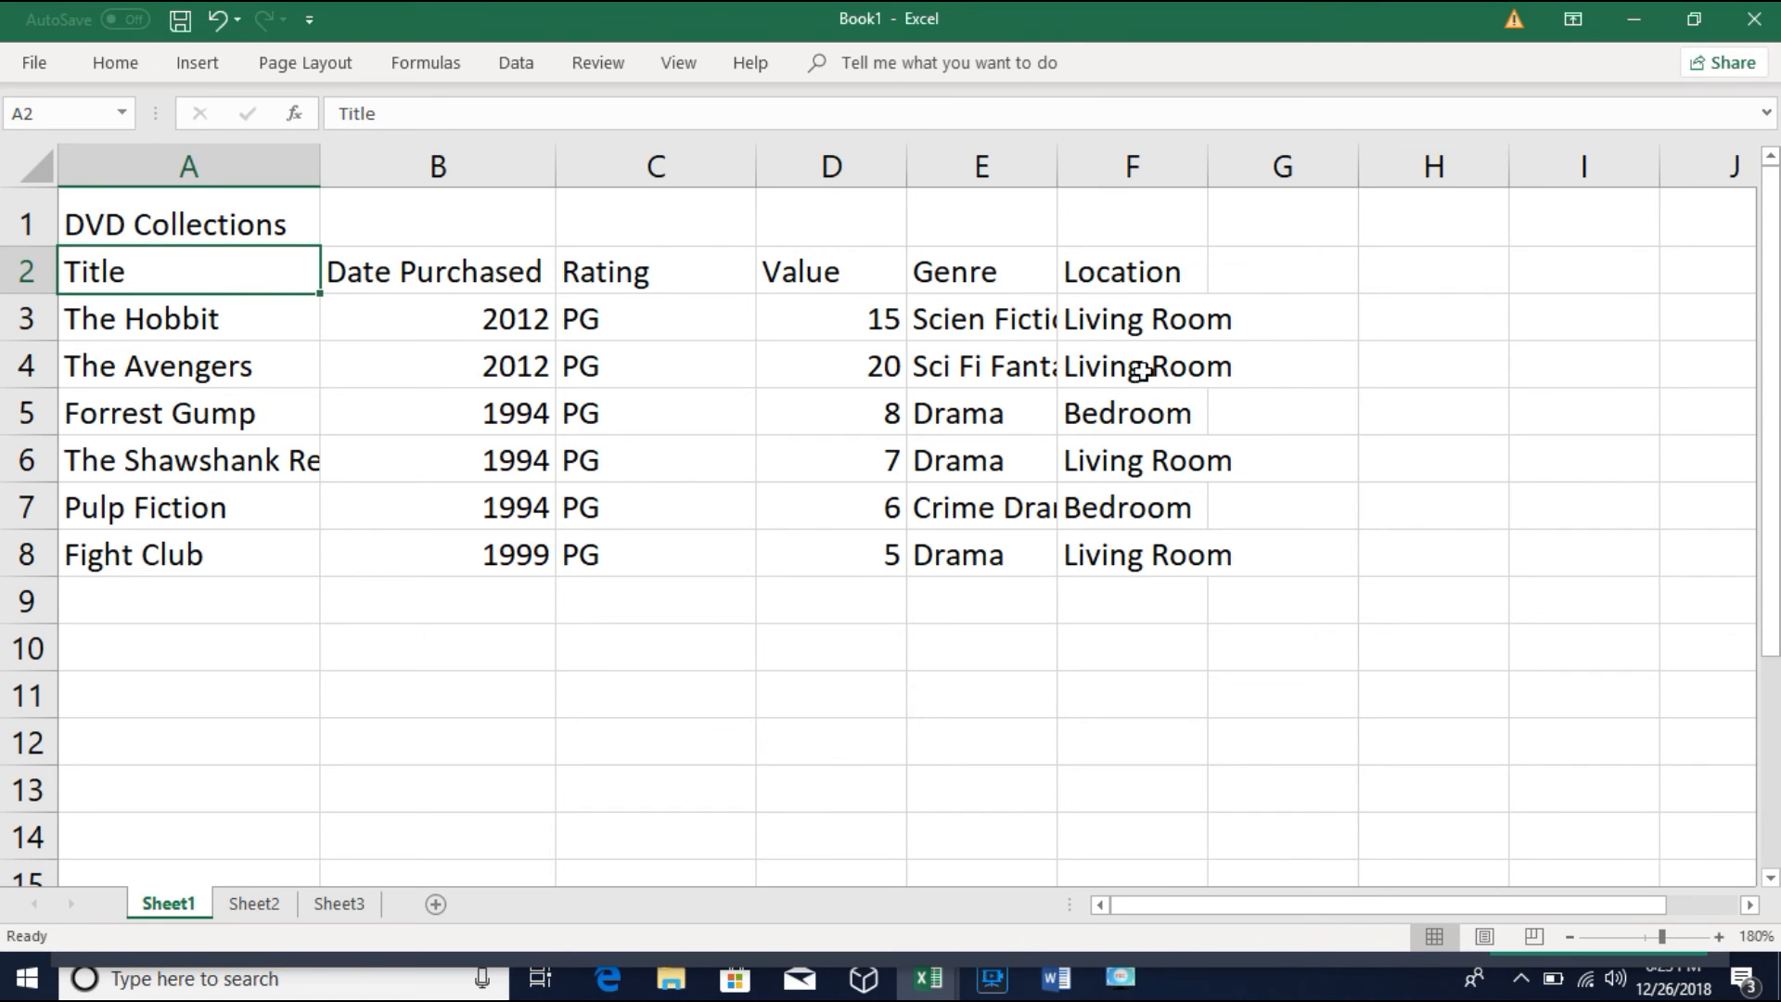
Step: Select the title, date and rating, and value data of the DVD table in turn, ending on D3:D8
{"action": "left_click_drag", "start_coordinate": [254, 226], "coordinate": [268, 546]}
{"action": "left_click_drag", "start_coordinate": [446, 272], "coordinate": [576, 556]}
{"action": "left_click_drag", "start_coordinate": [810, 312], "coordinate": [858, 556]}
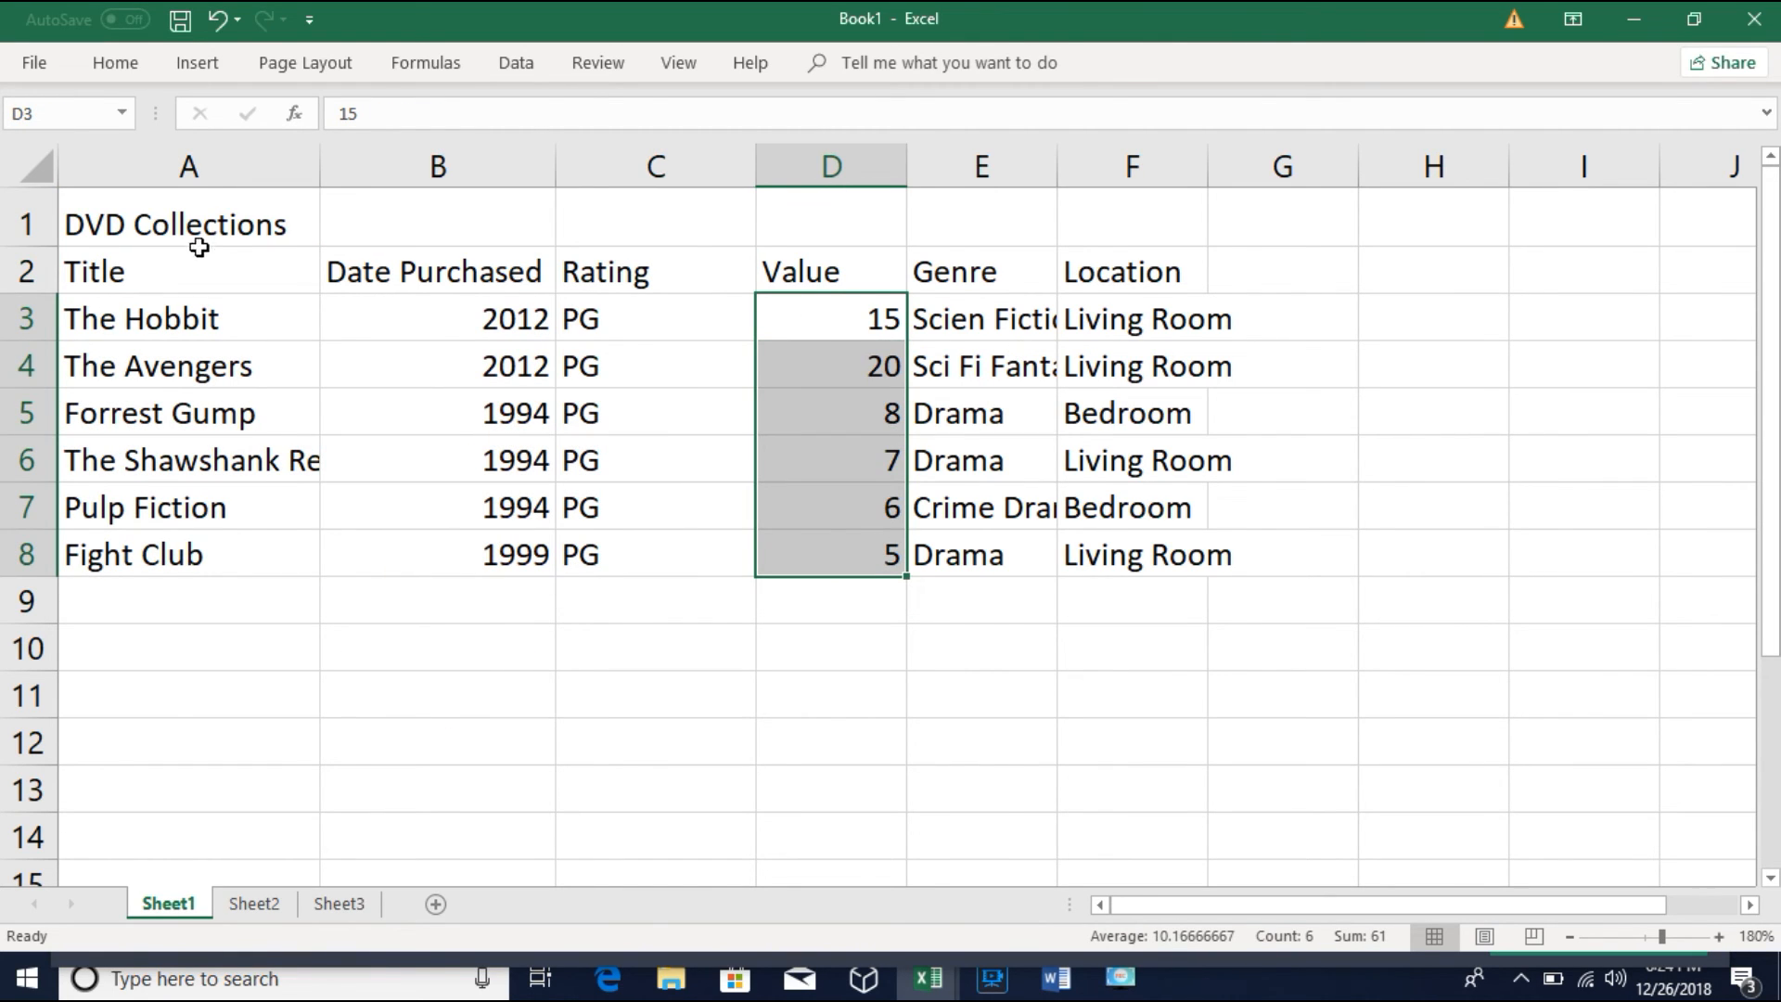
Step: Make the DVD Collections title in A1 bold
{"action": "left_click", "coordinate": [215, 210]}
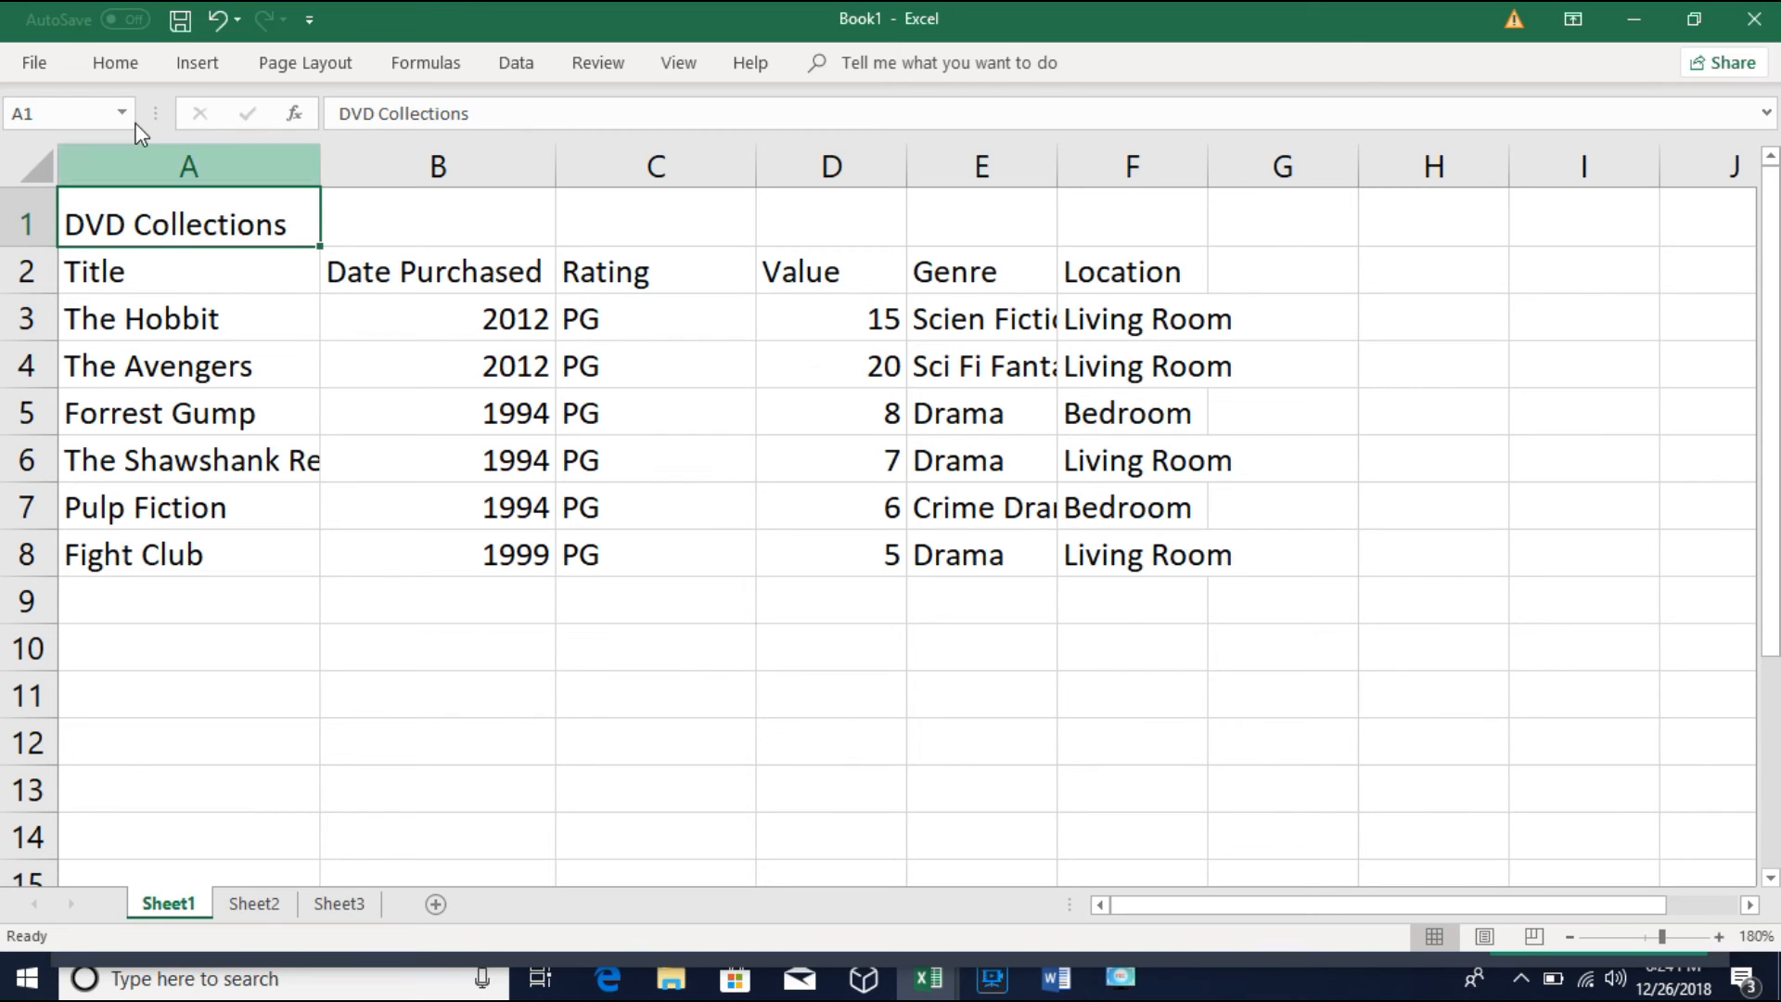
{"action": "left_click", "coordinate": [113, 65]}
{"action": "left_click", "coordinate": [28, 65]}
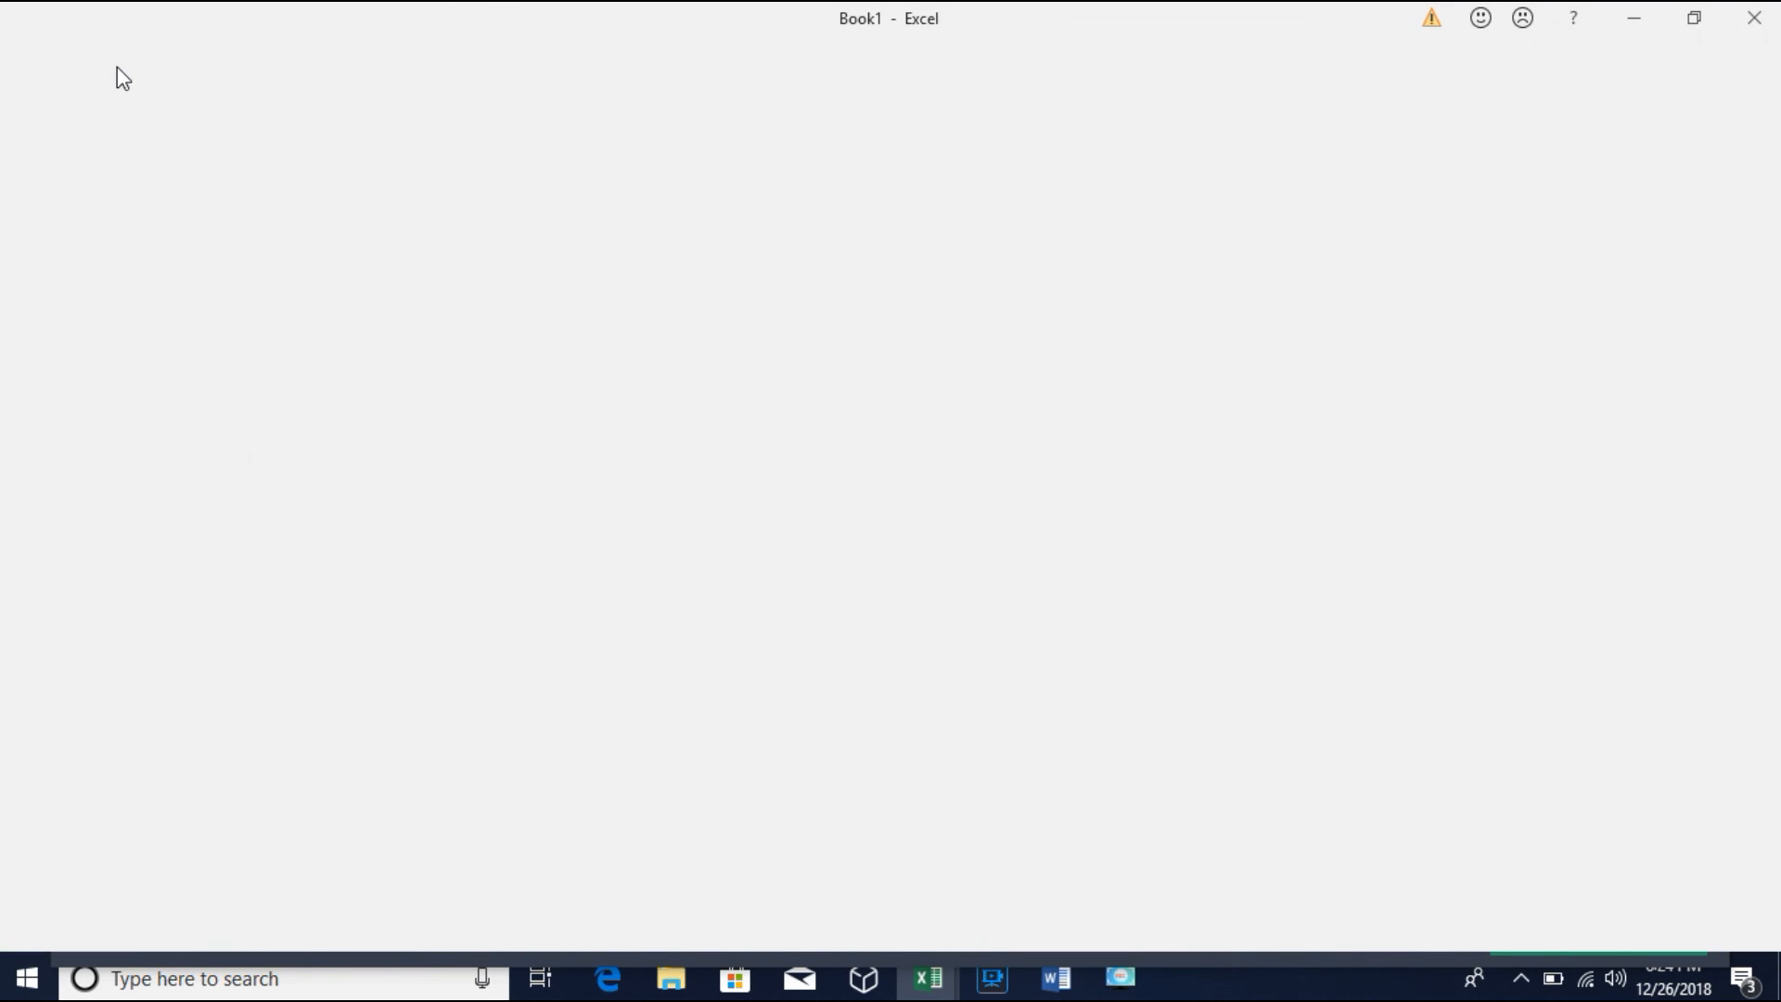
{"action": "left_click", "coordinate": [124, 67]}
{"action": "left_click", "coordinate": [126, 67]}
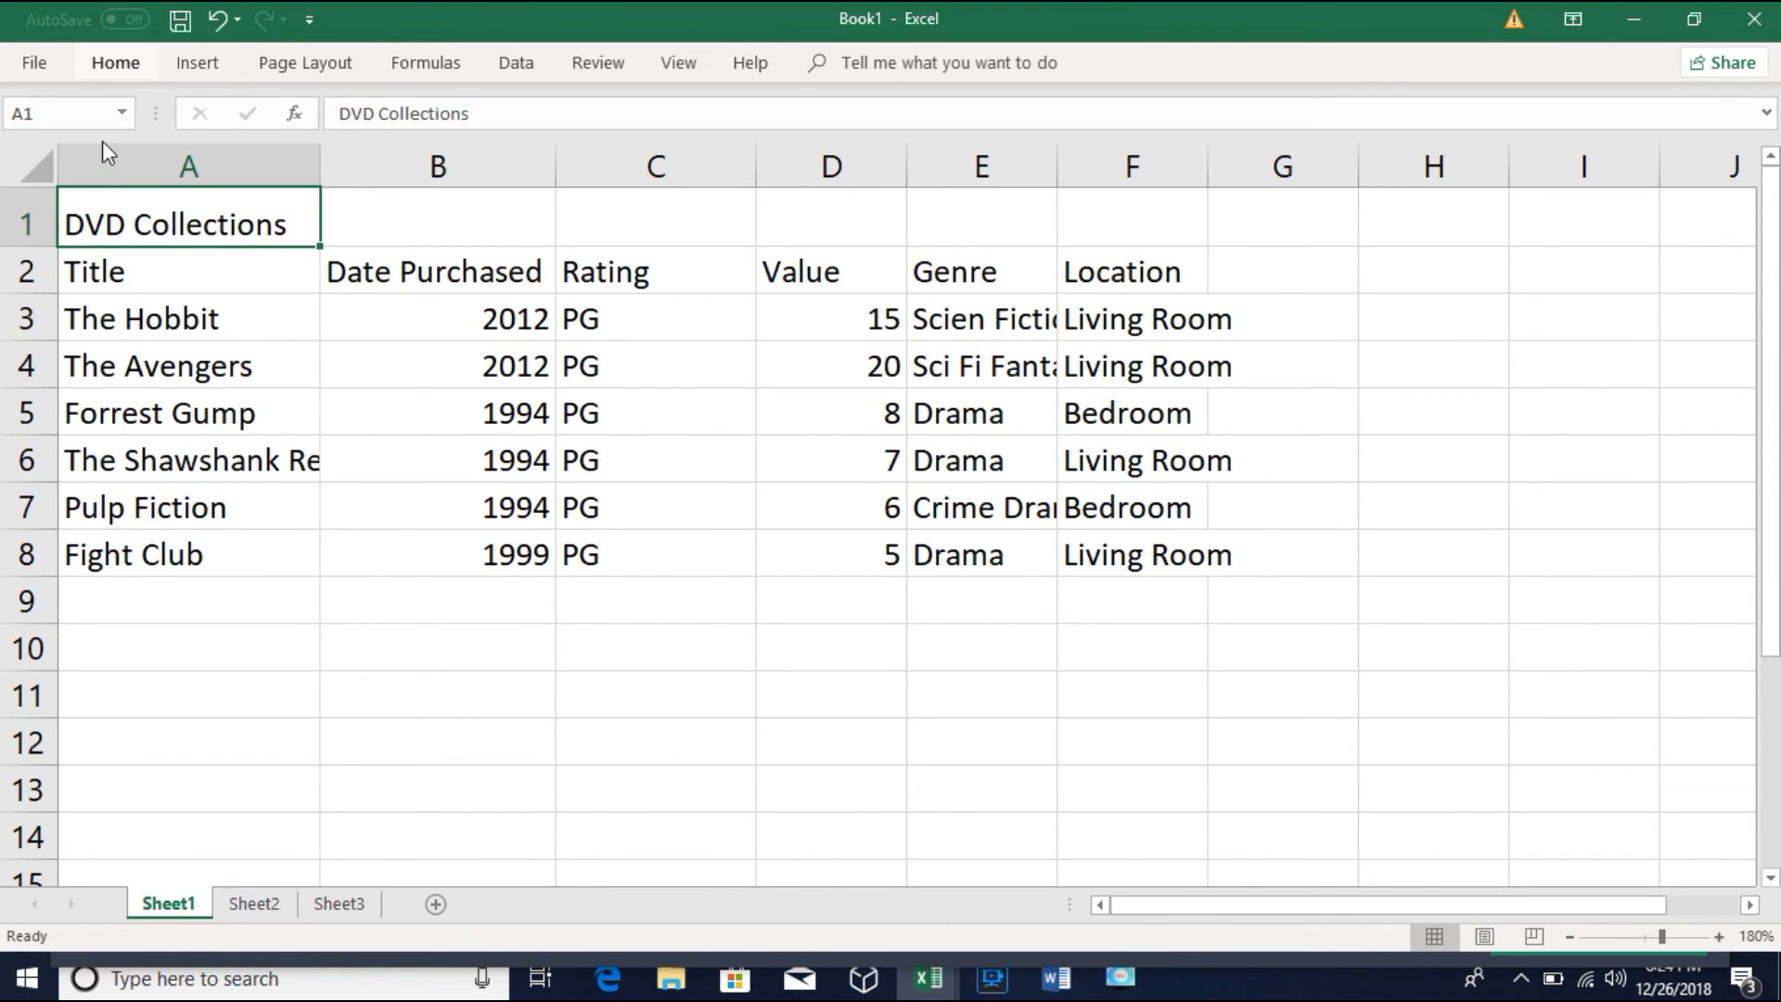
{"action": "left_click", "coordinate": [124, 69]}
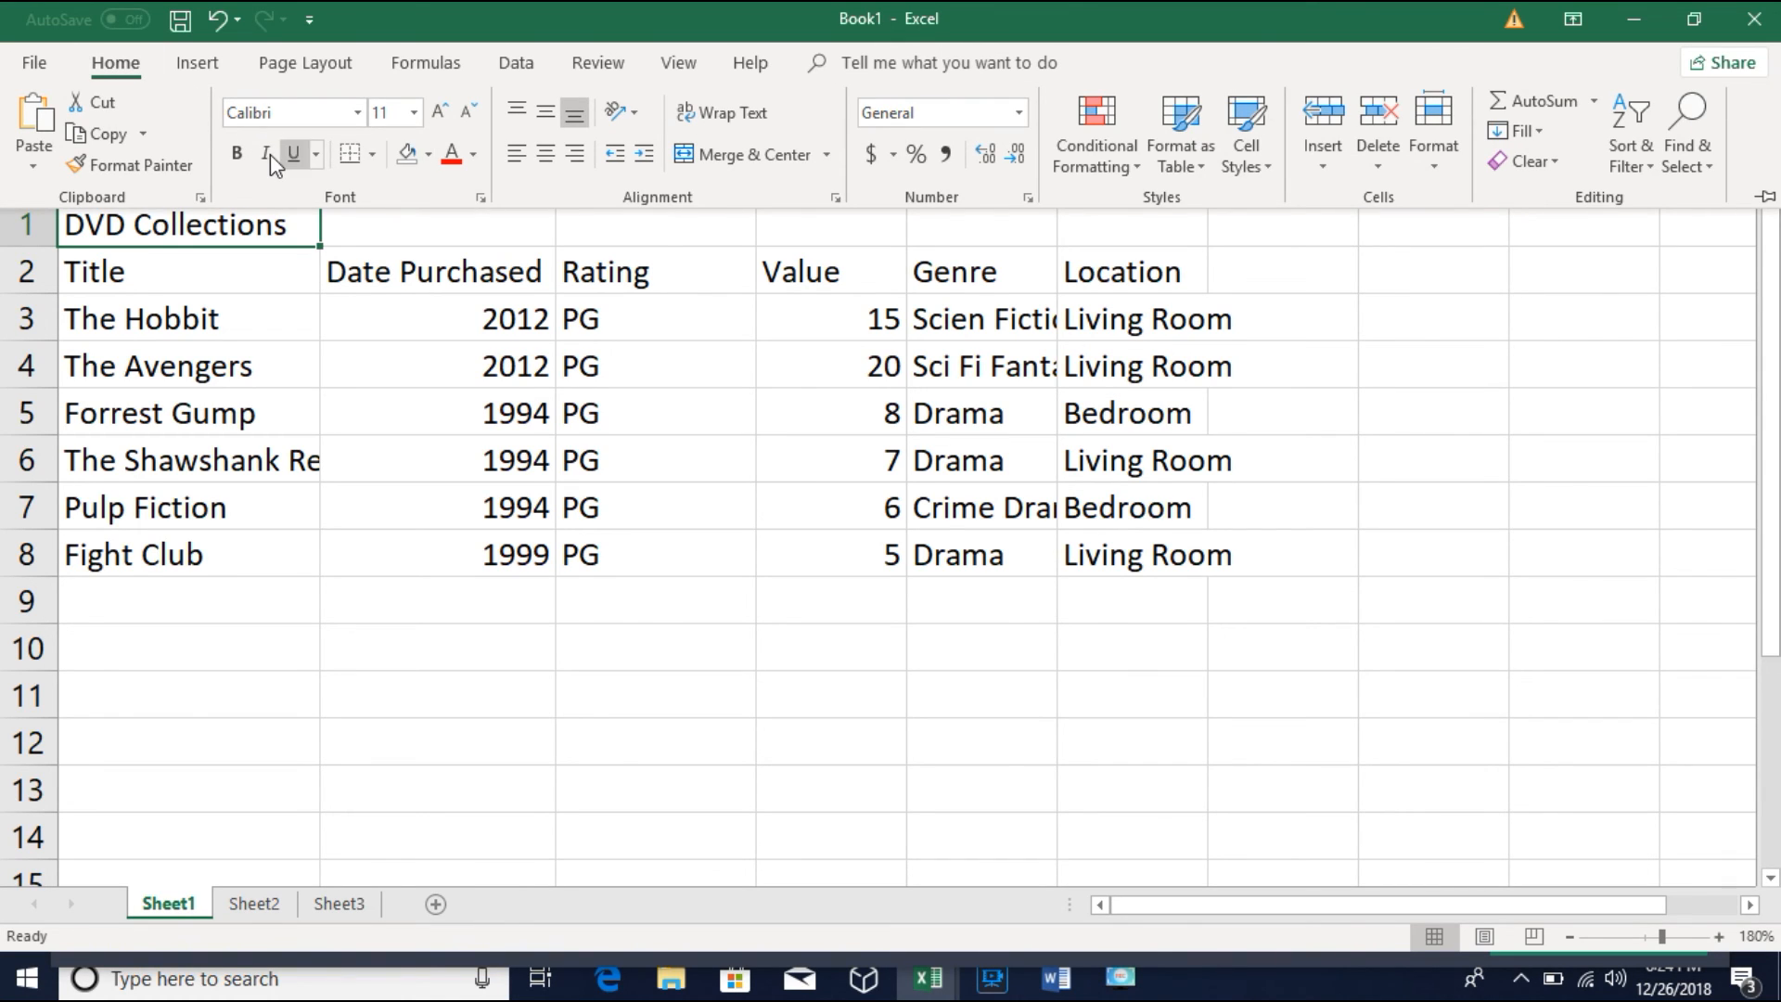
{"action": "left_click", "coordinate": [238, 156]}
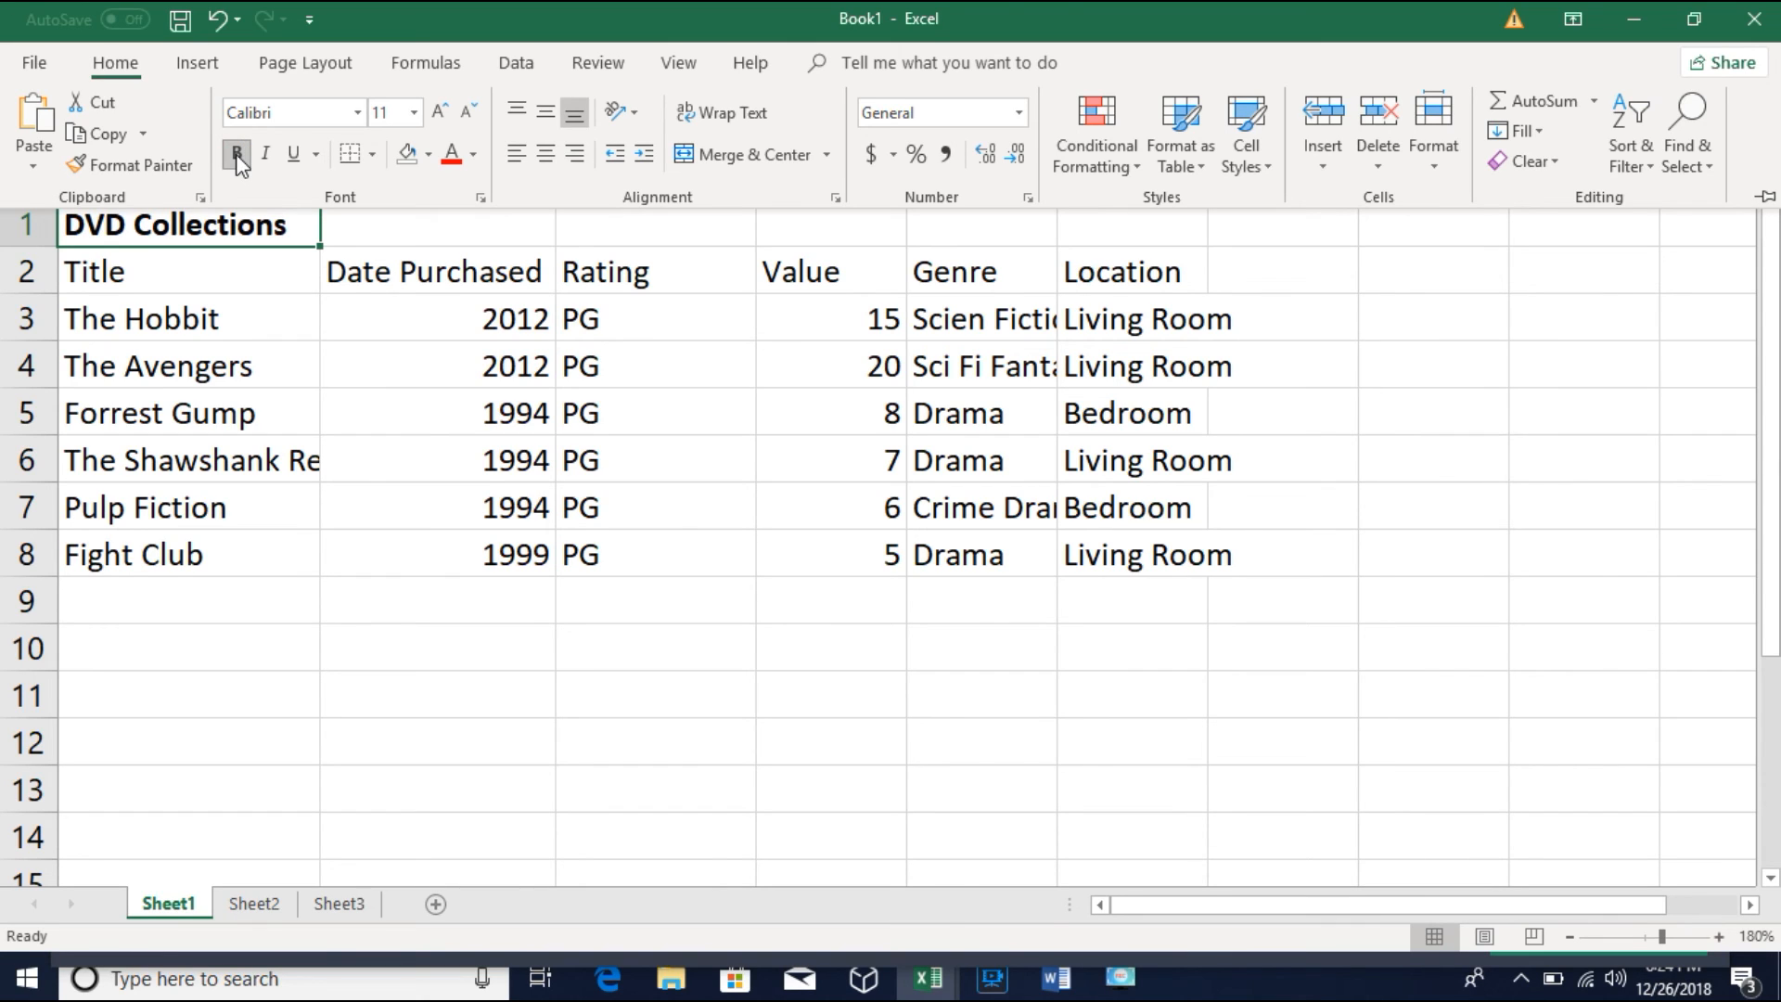
Step: Format the DVD Collections title in A1 in 14-point Abadi Extra Light with a blue font color
{"action": "left_click", "coordinate": [419, 113]}
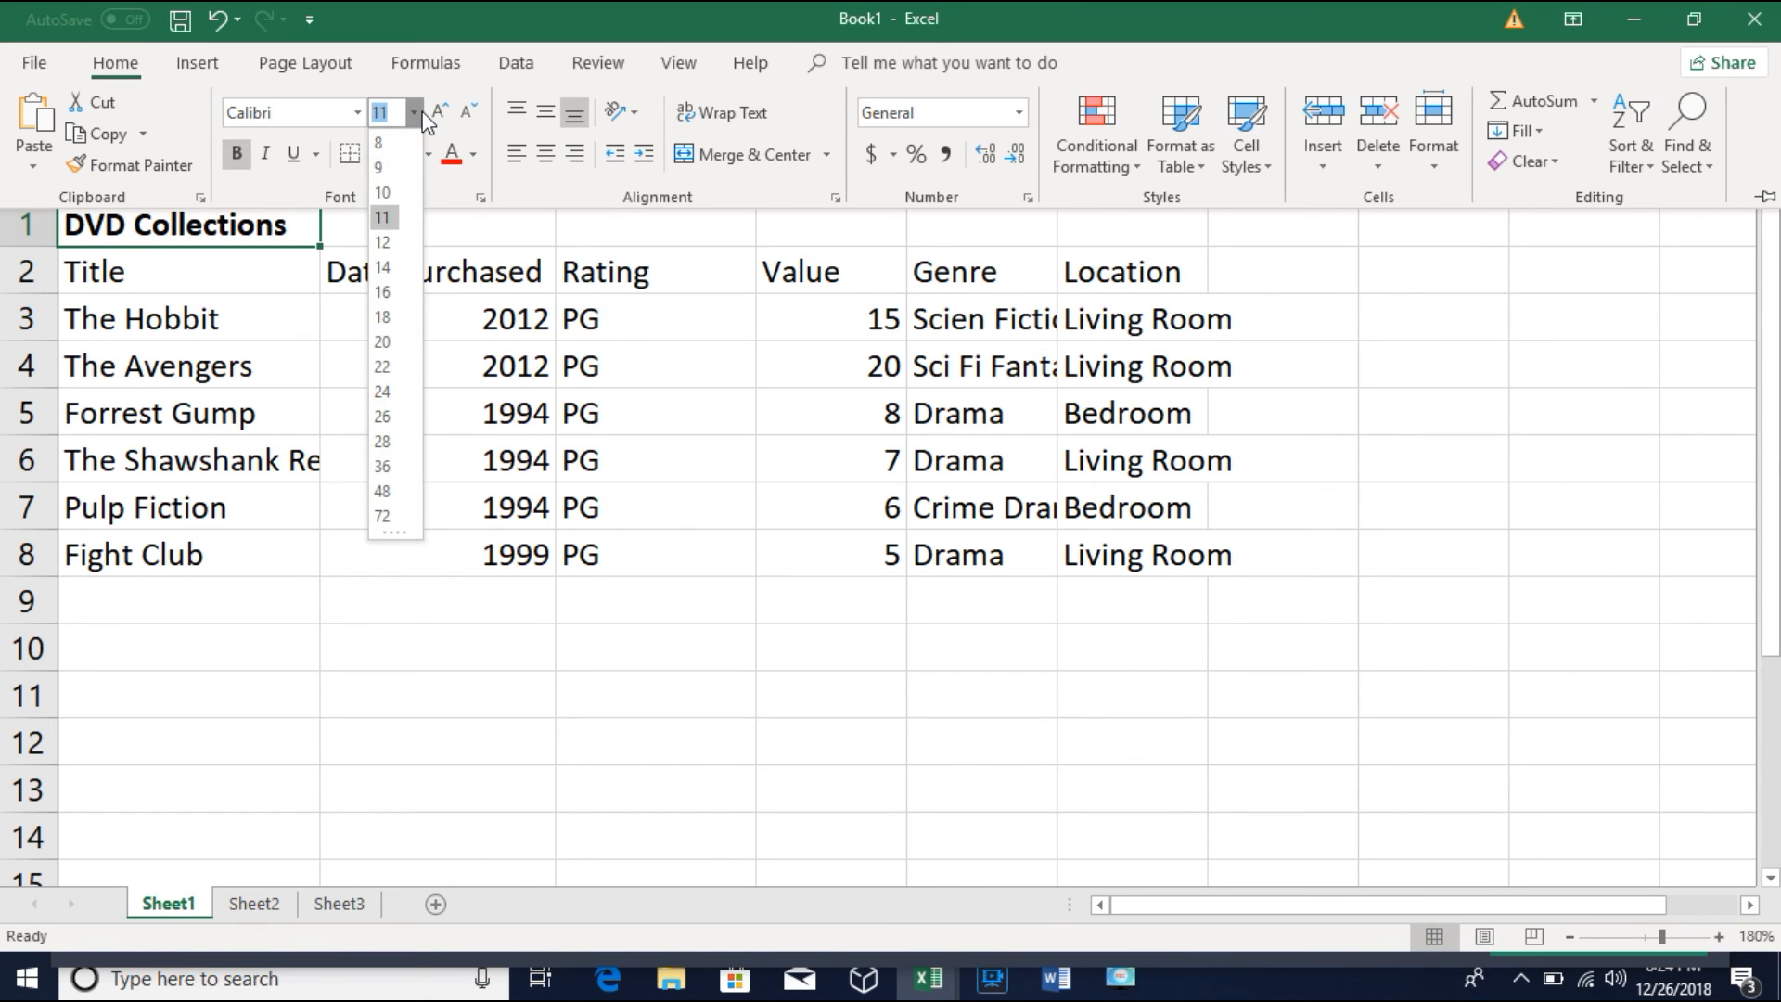
{"action": "left_click", "coordinate": [384, 269]}
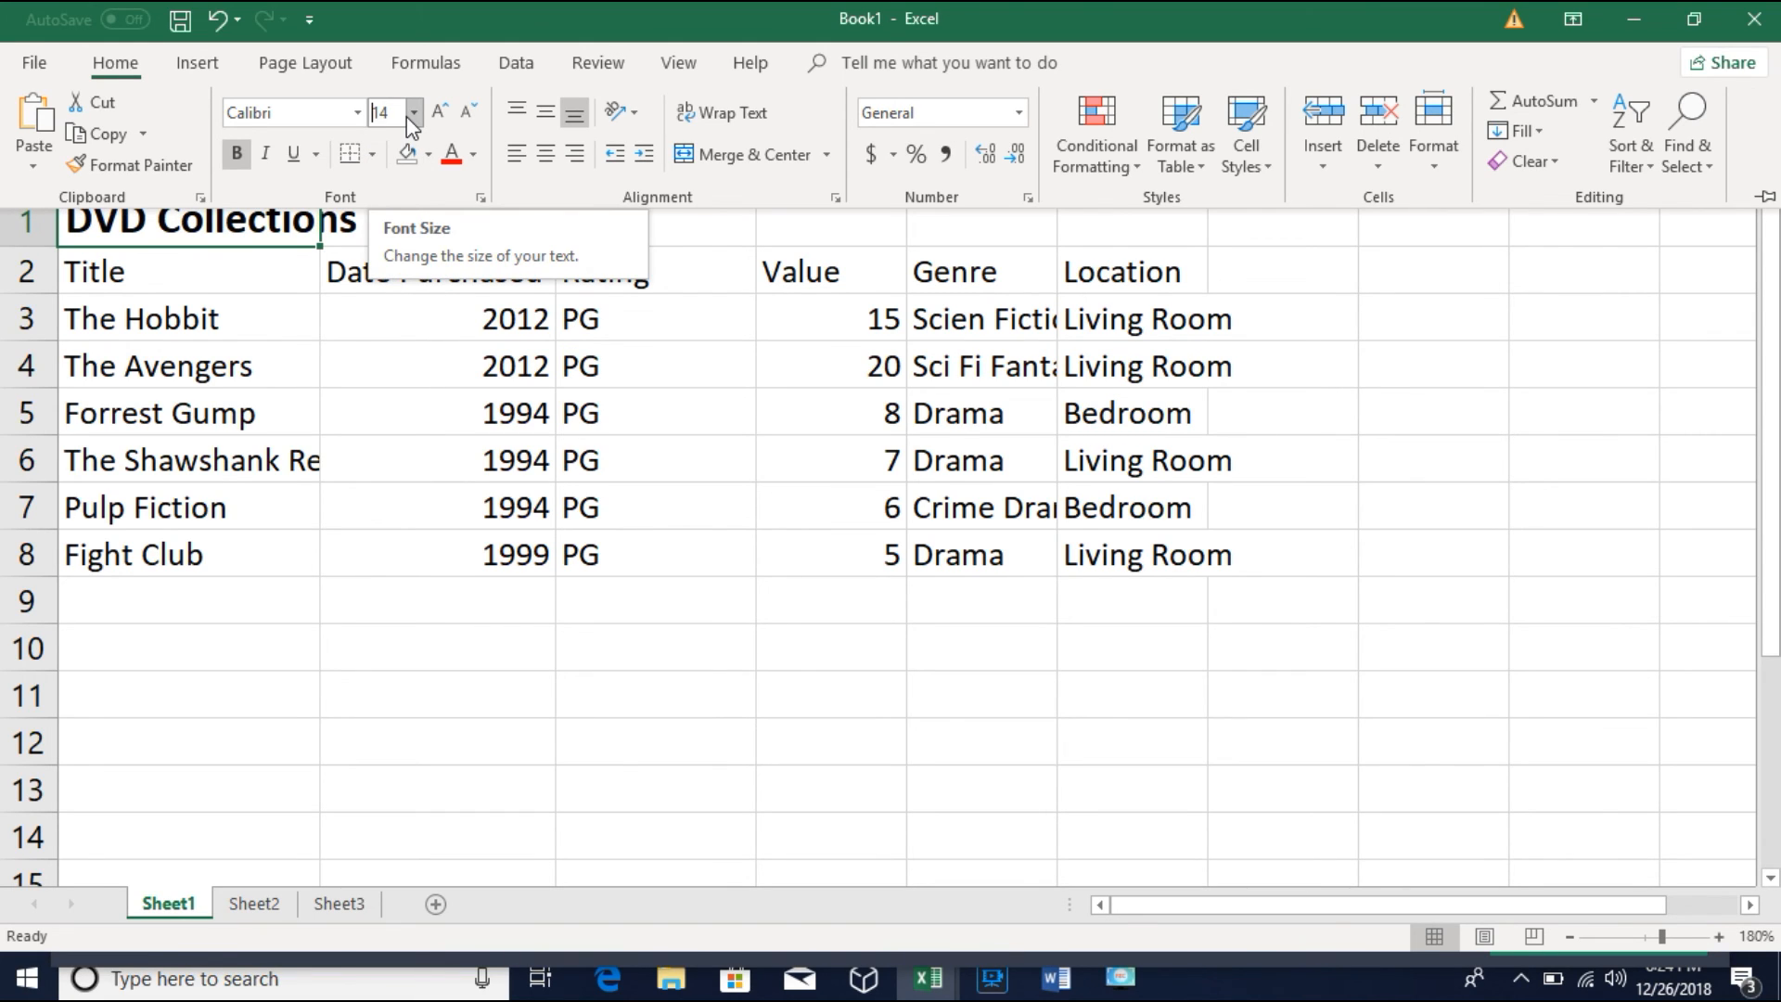
{"action": "left_click", "coordinate": [357, 115]}
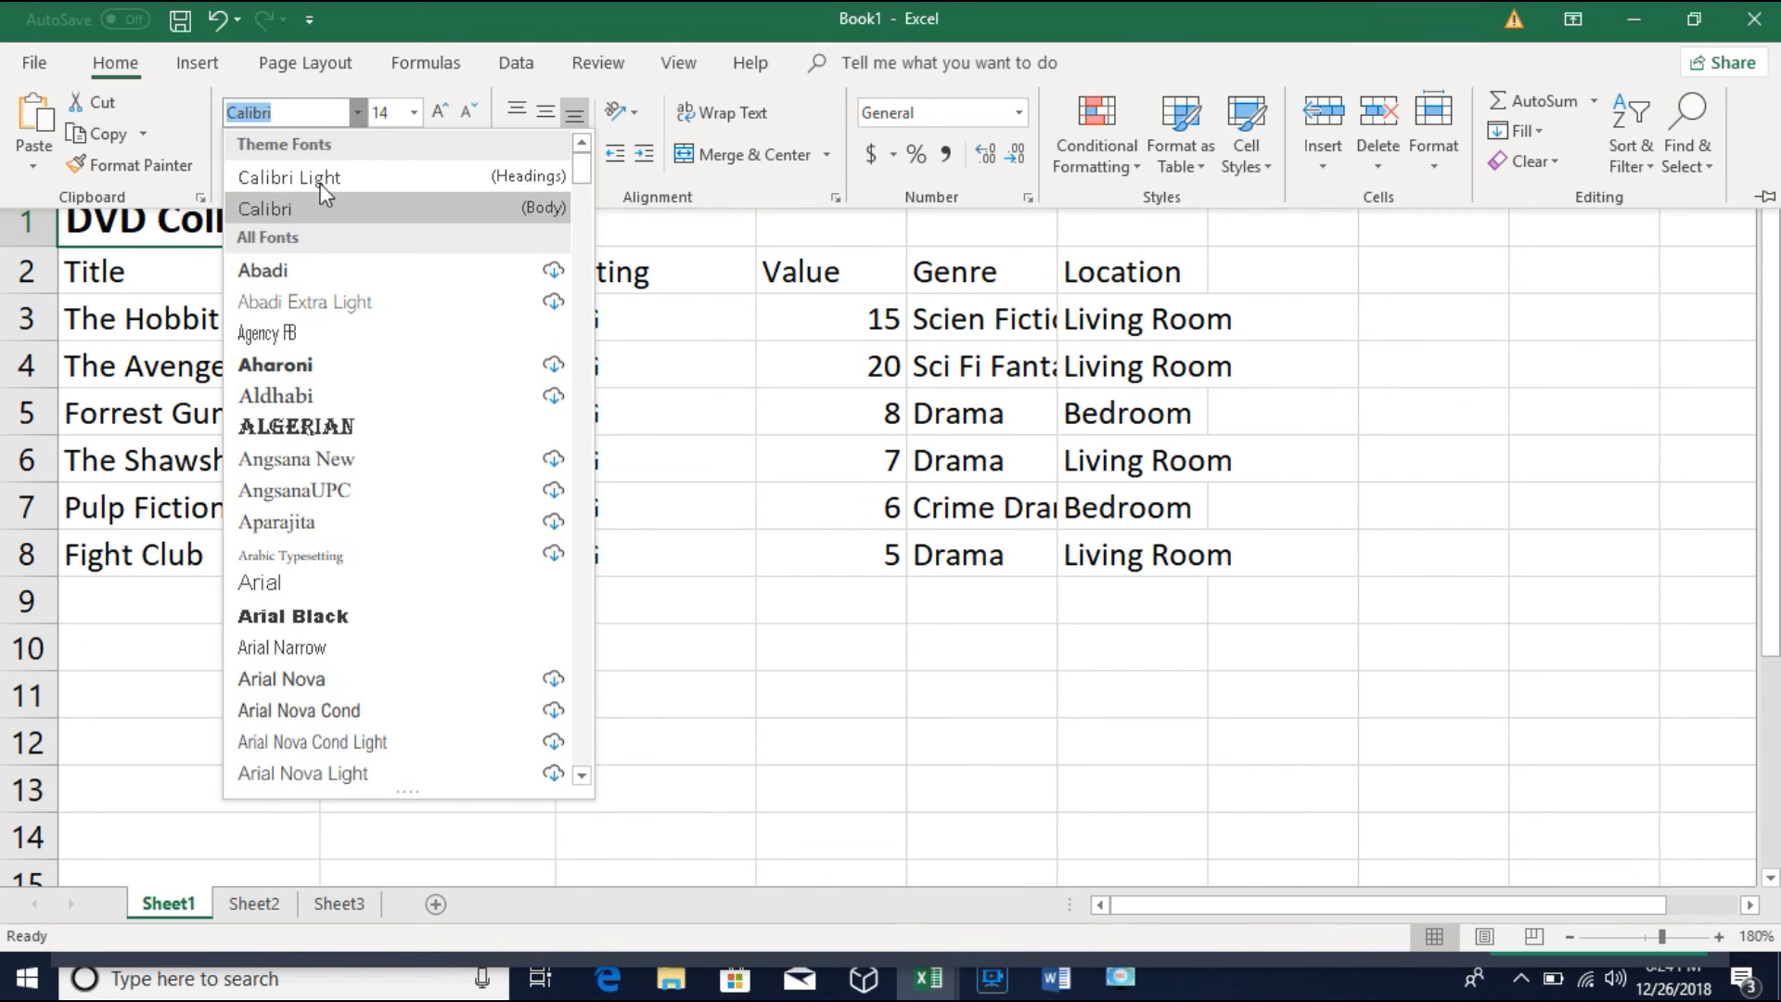
{"action": "left_click", "coordinate": [270, 297]}
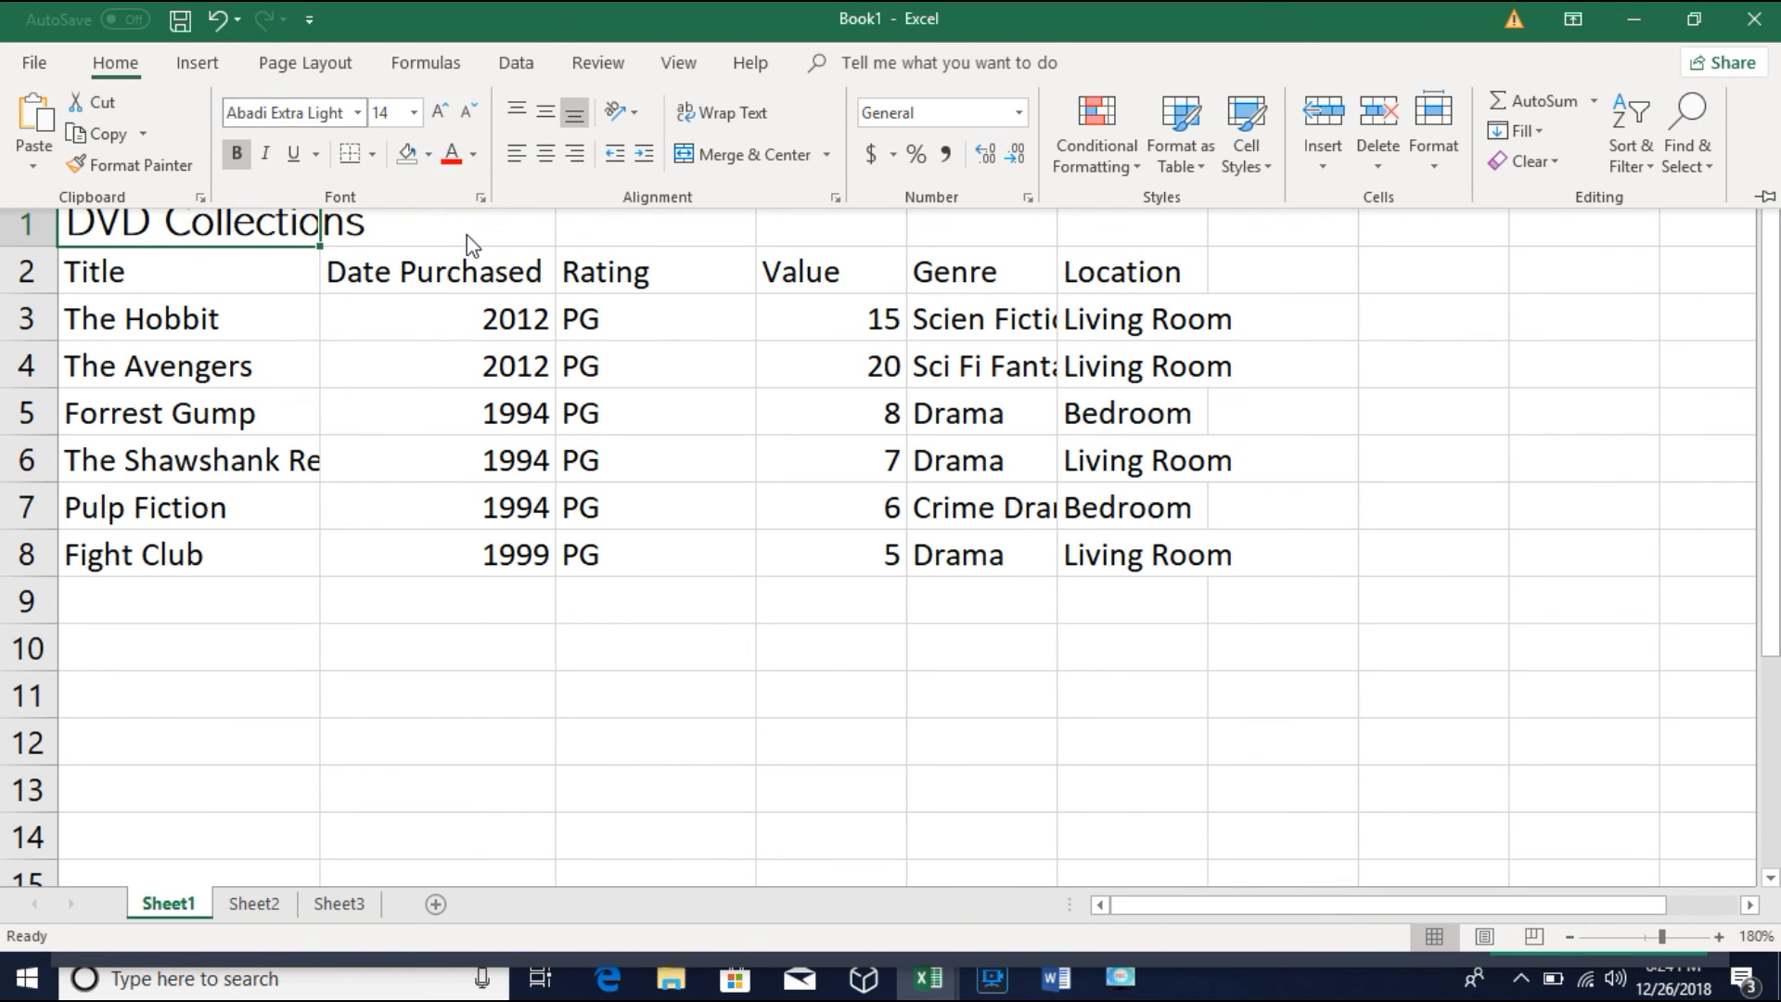
{"action": "left_click", "coordinate": [474, 155]}
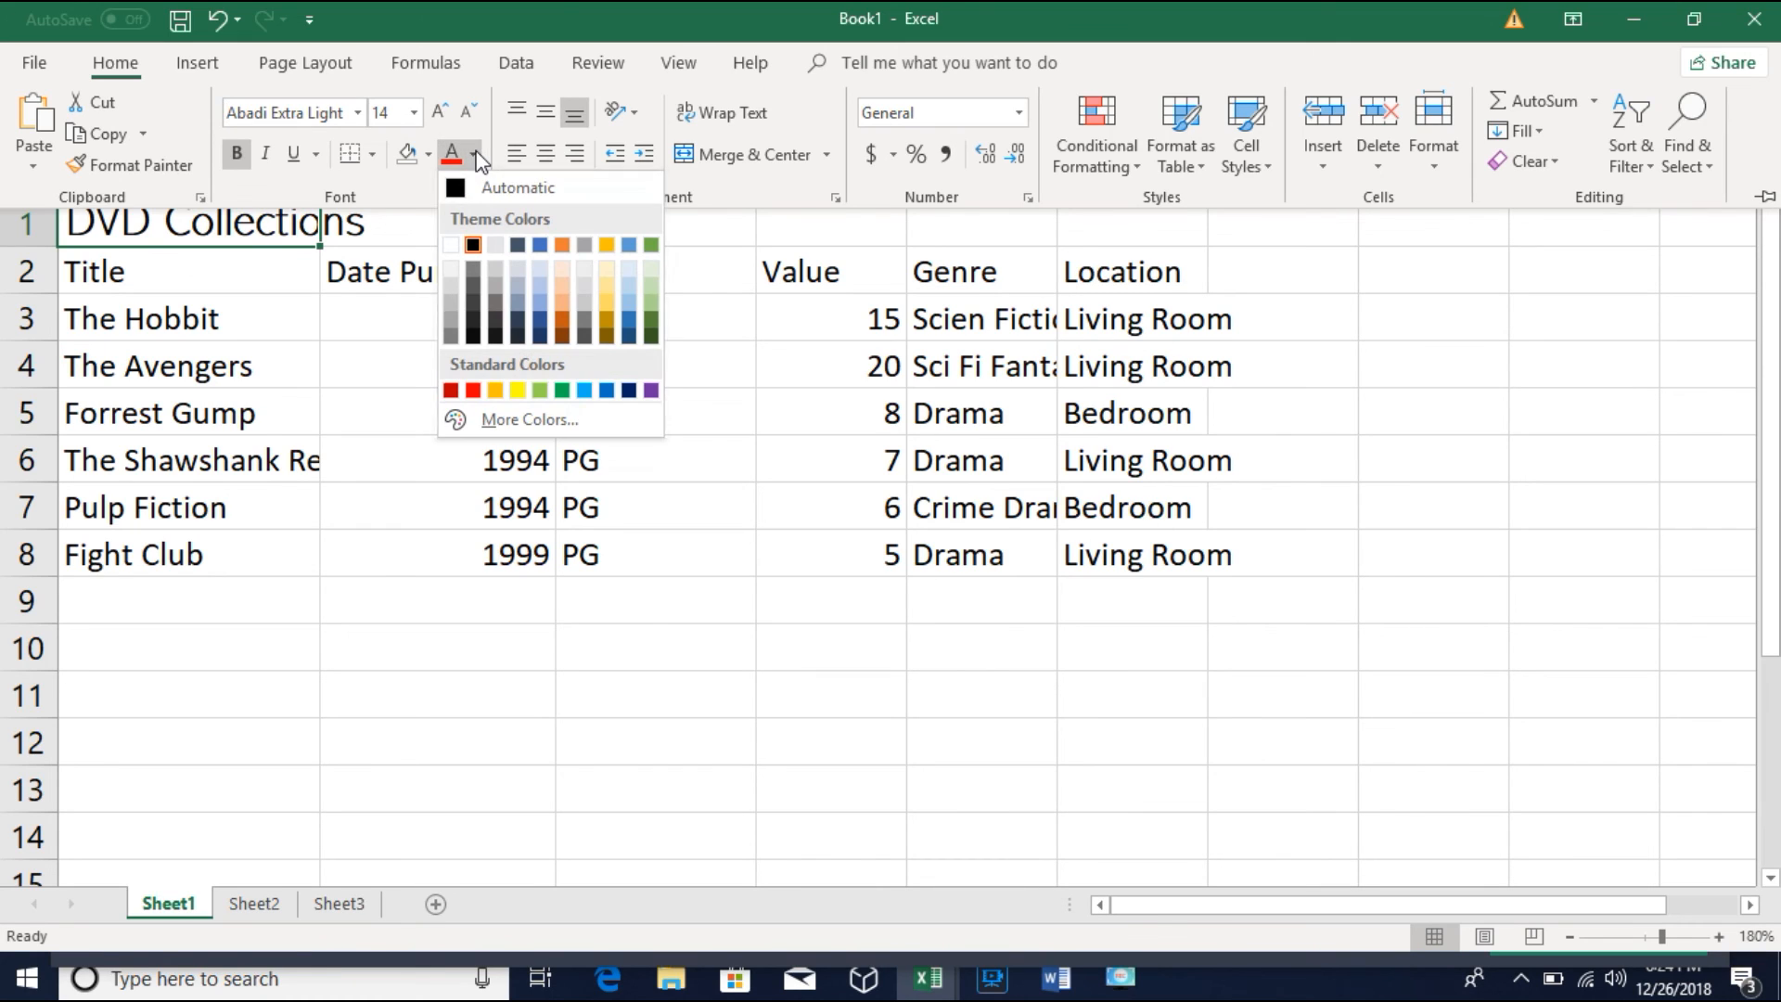
{"action": "left_click", "coordinate": [547, 247]}
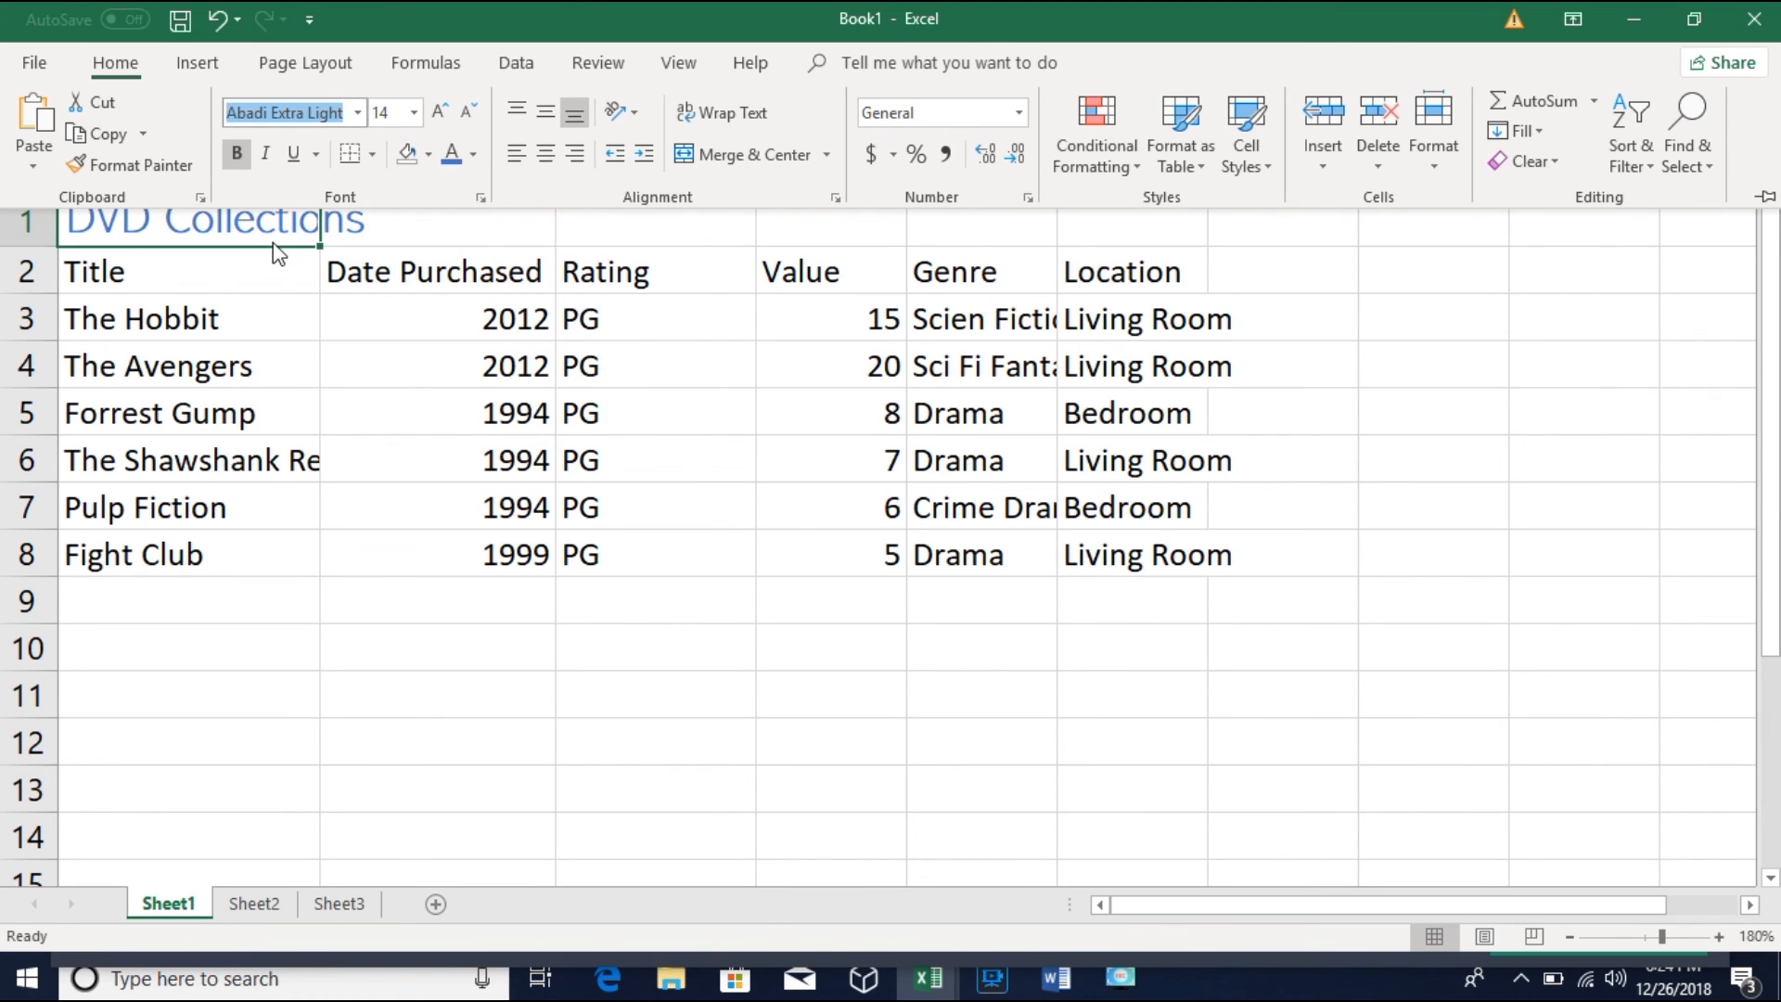
{"action": "left_click", "coordinate": [237, 156]}
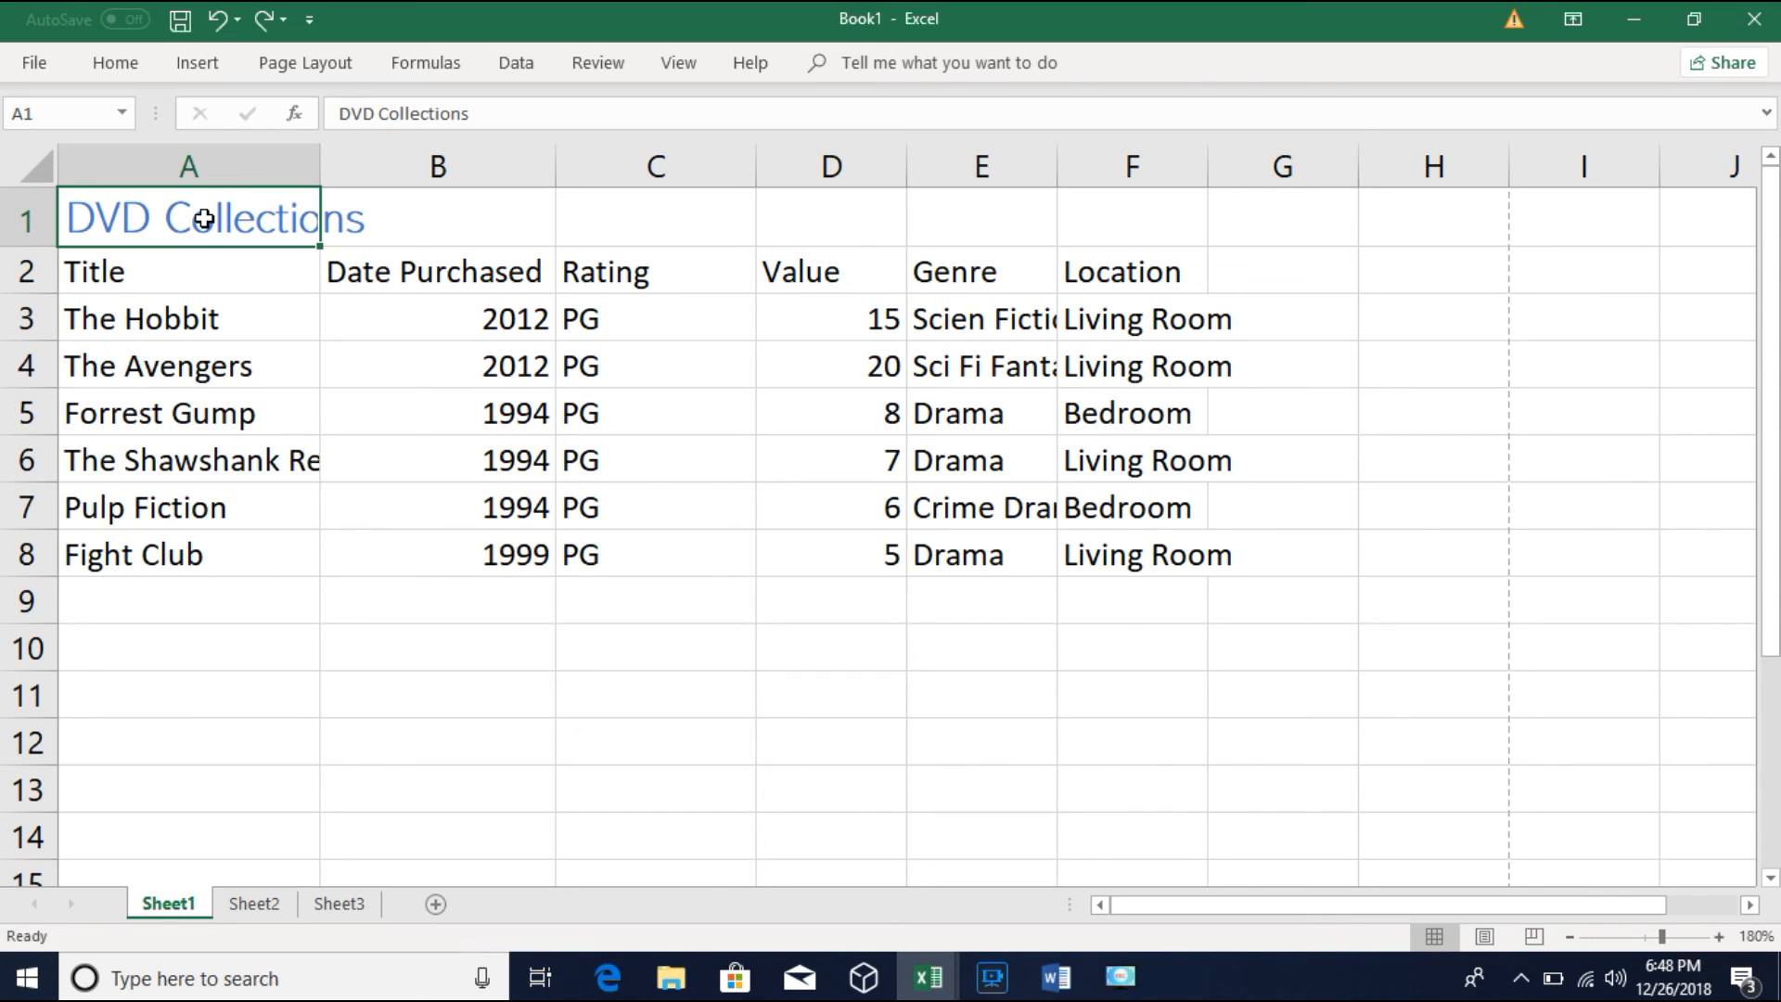
Step: Merge and center the DVD Collections title across A1:F1
{"action": "left_click_drag", "start_coordinate": [204, 219], "coordinate": [278, 223]}
{"action": "left_click_drag", "start_coordinate": [219, 221], "coordinate": [1153, 214]}
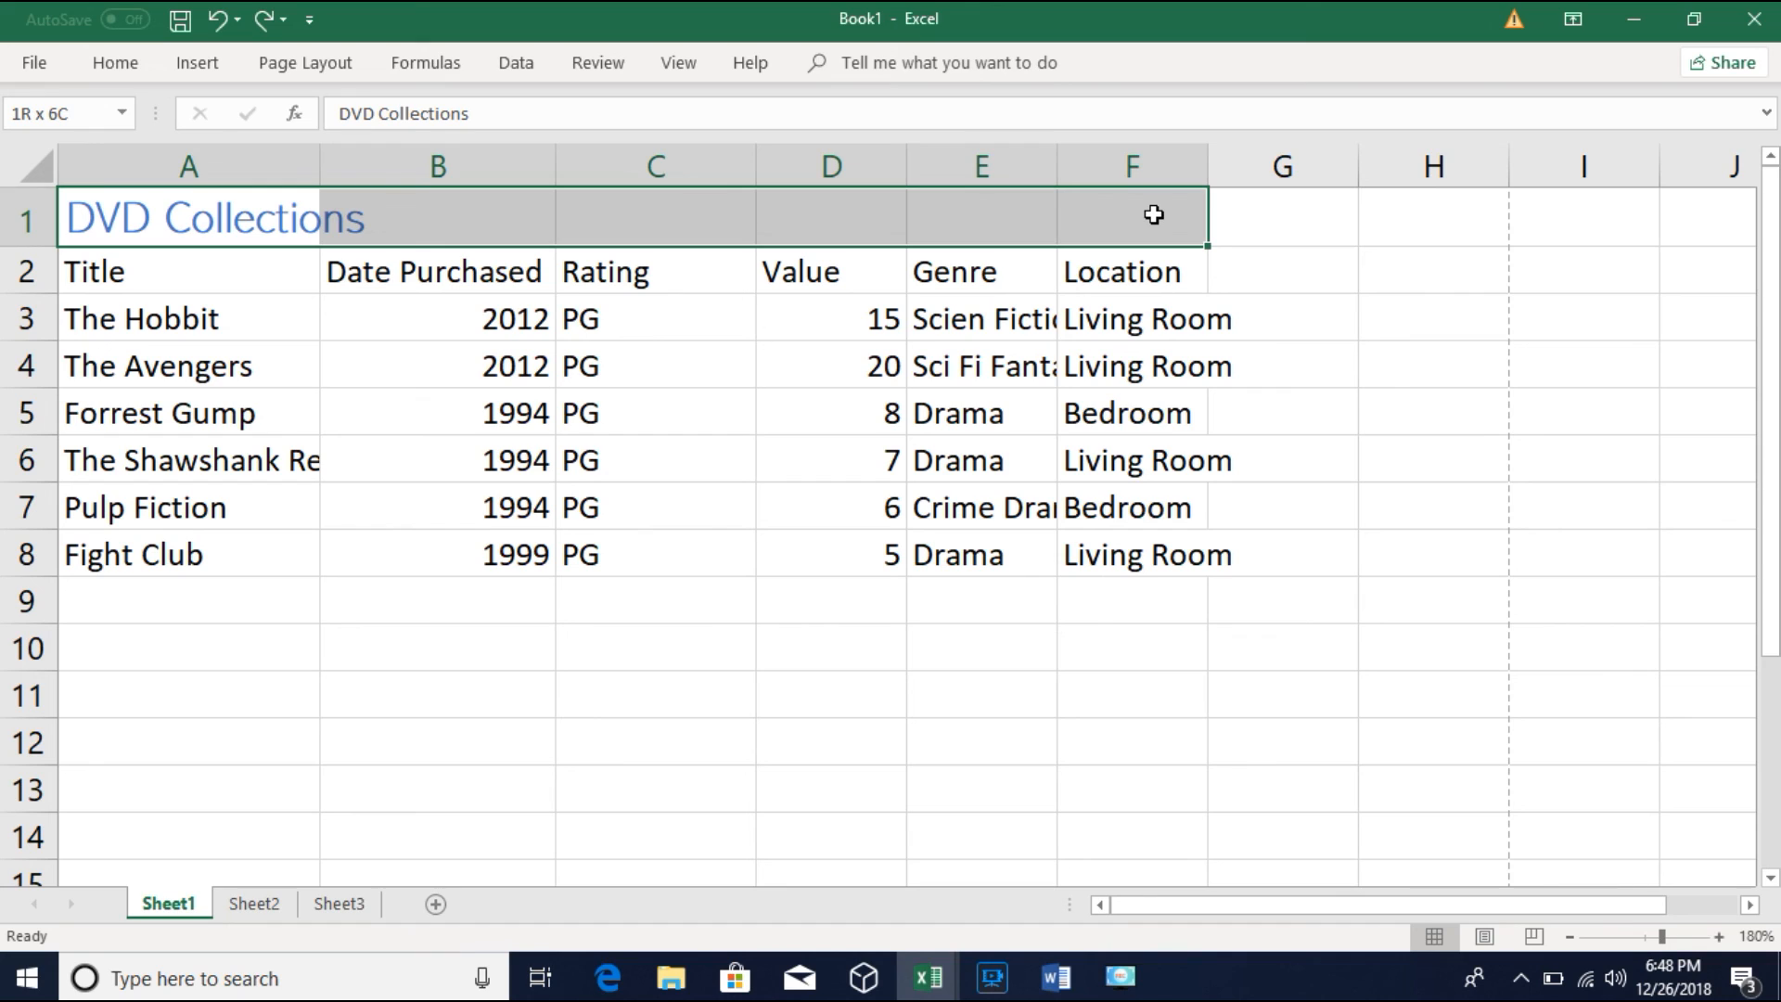
{"action": "left_click_drag", "start_coordinate": [1153, 214], "coordinate": [1153, 214]}
{"action": "left_click", "coordinate": [124, 63]}
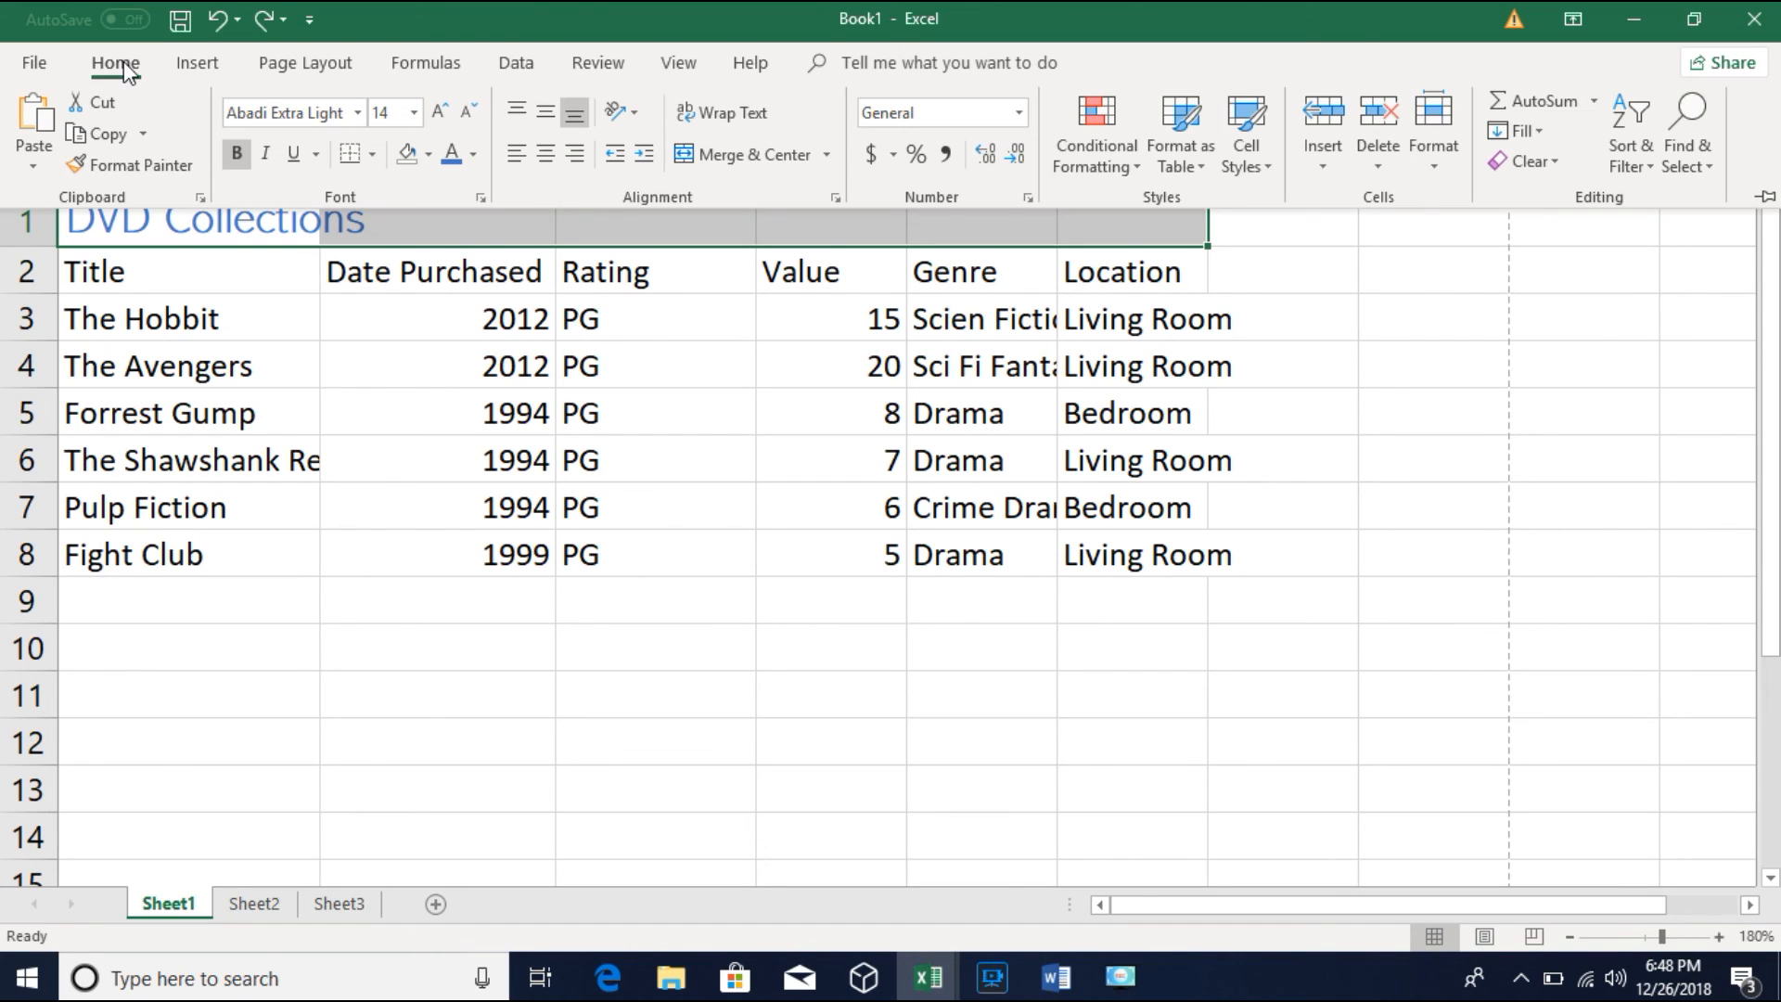
{"action": "left_click", "coordinate": [734, 156]}
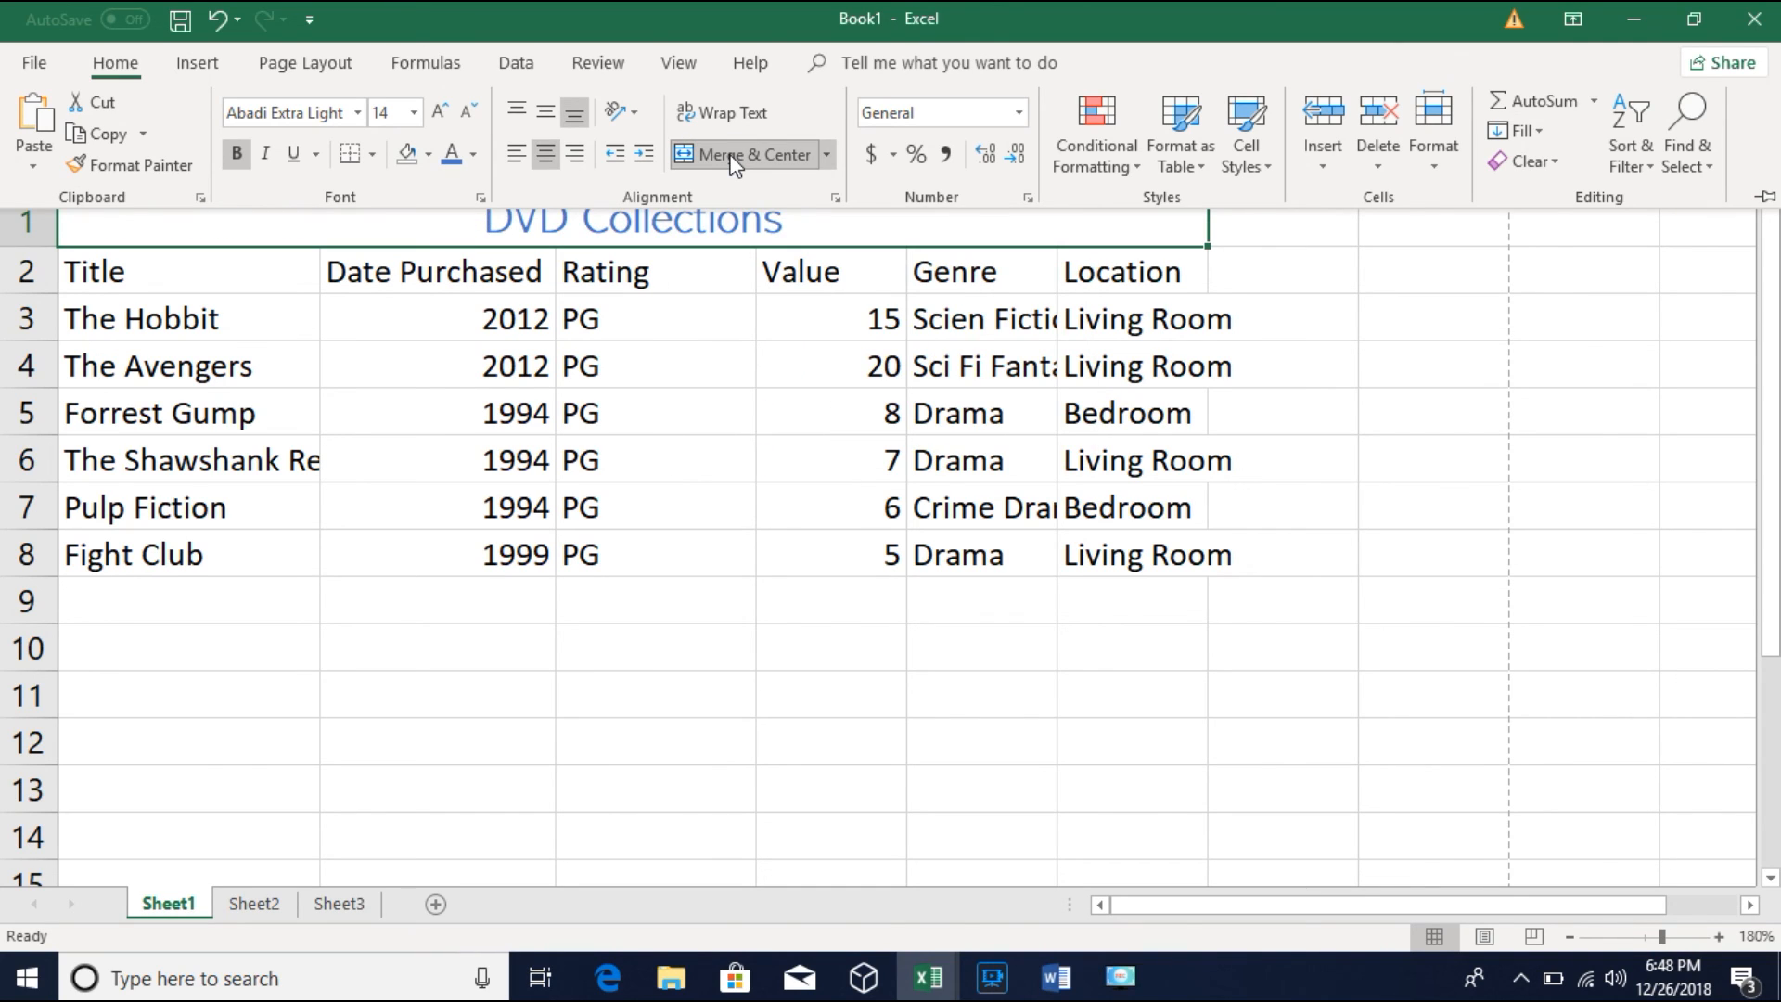
{"action": "left_click", "coordinate": [708, 267]}
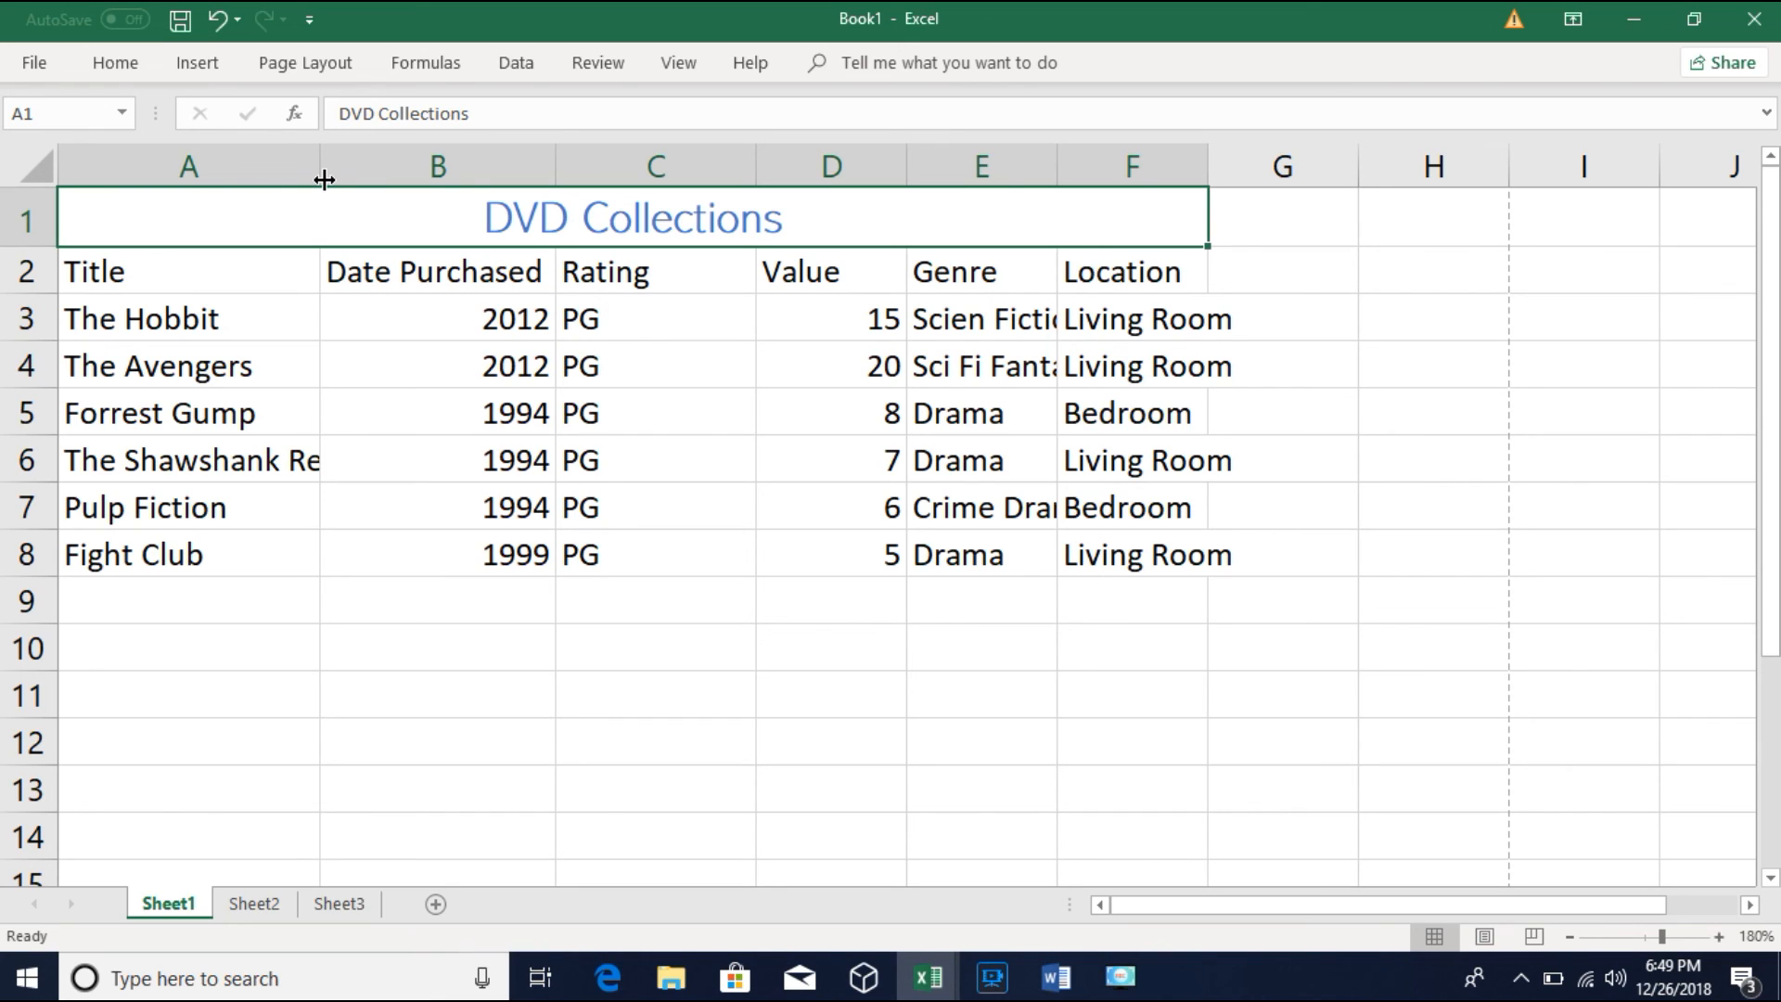
Step: Widen column A so the longest title fits, and autofit the Genre and Location columns to their contents
{"action": "left_click_drag", "start_coordinate": [322, 178], "coordinate": [517, 186]}
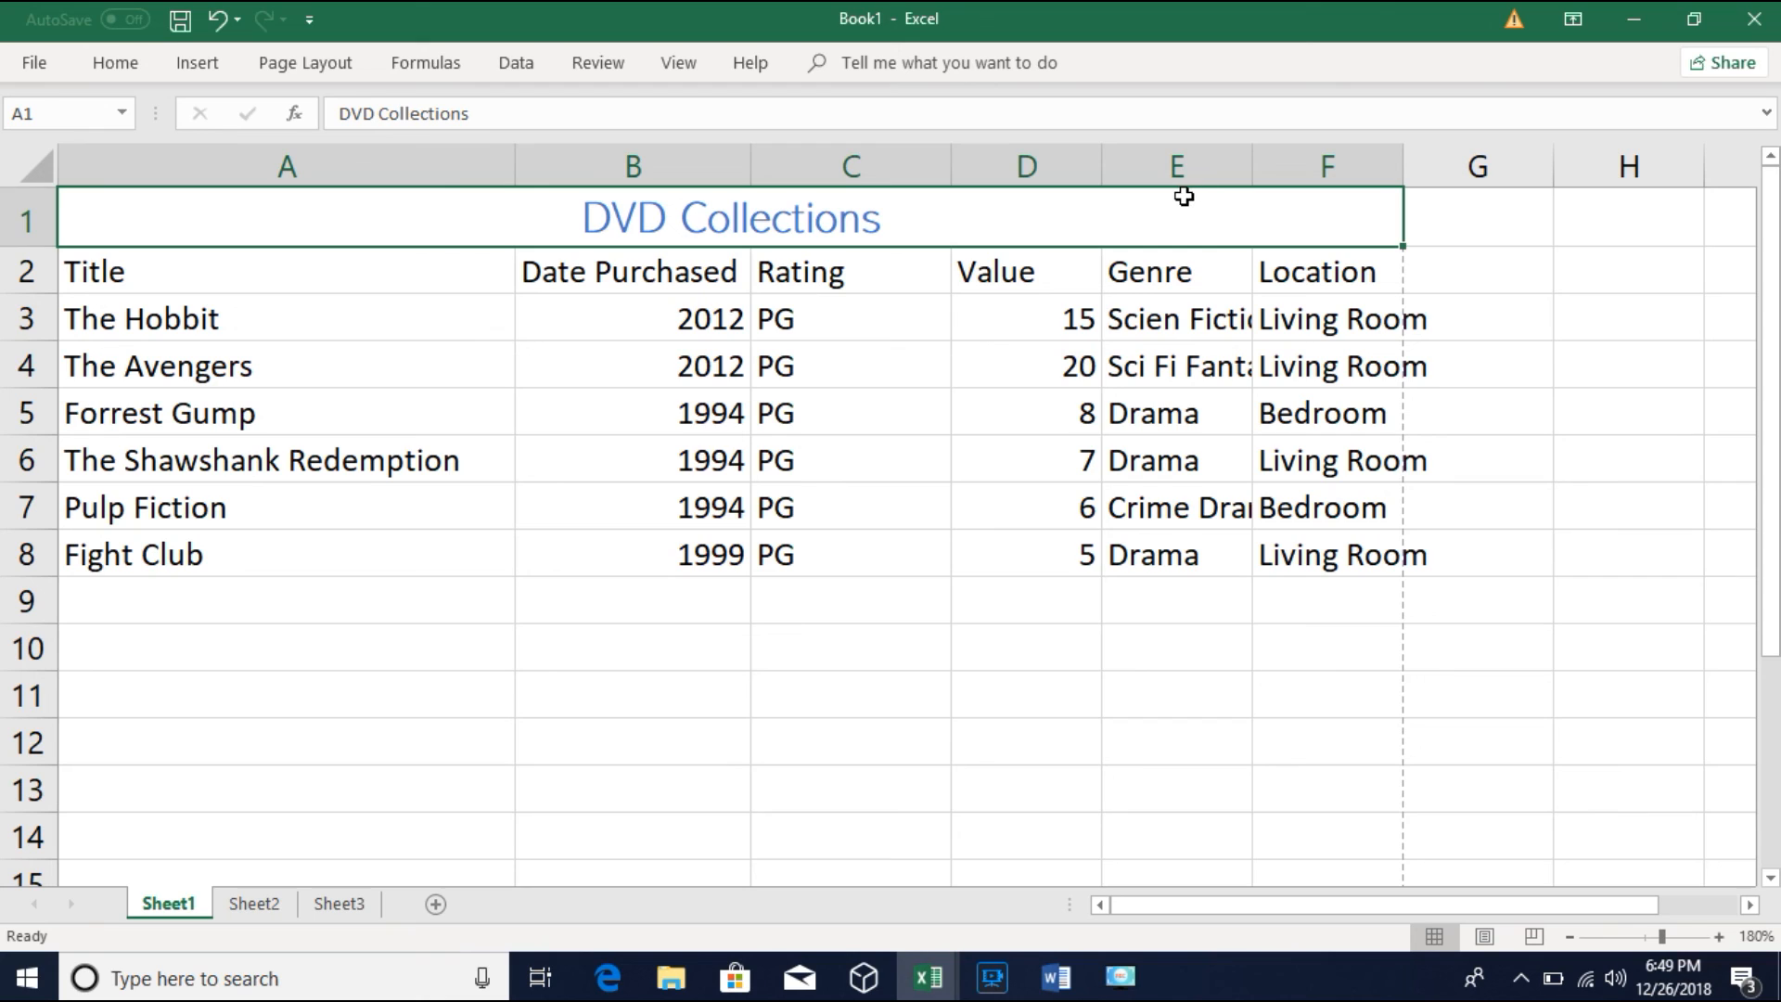
{"action": "double_click", "coordinate": [1252, 169]}
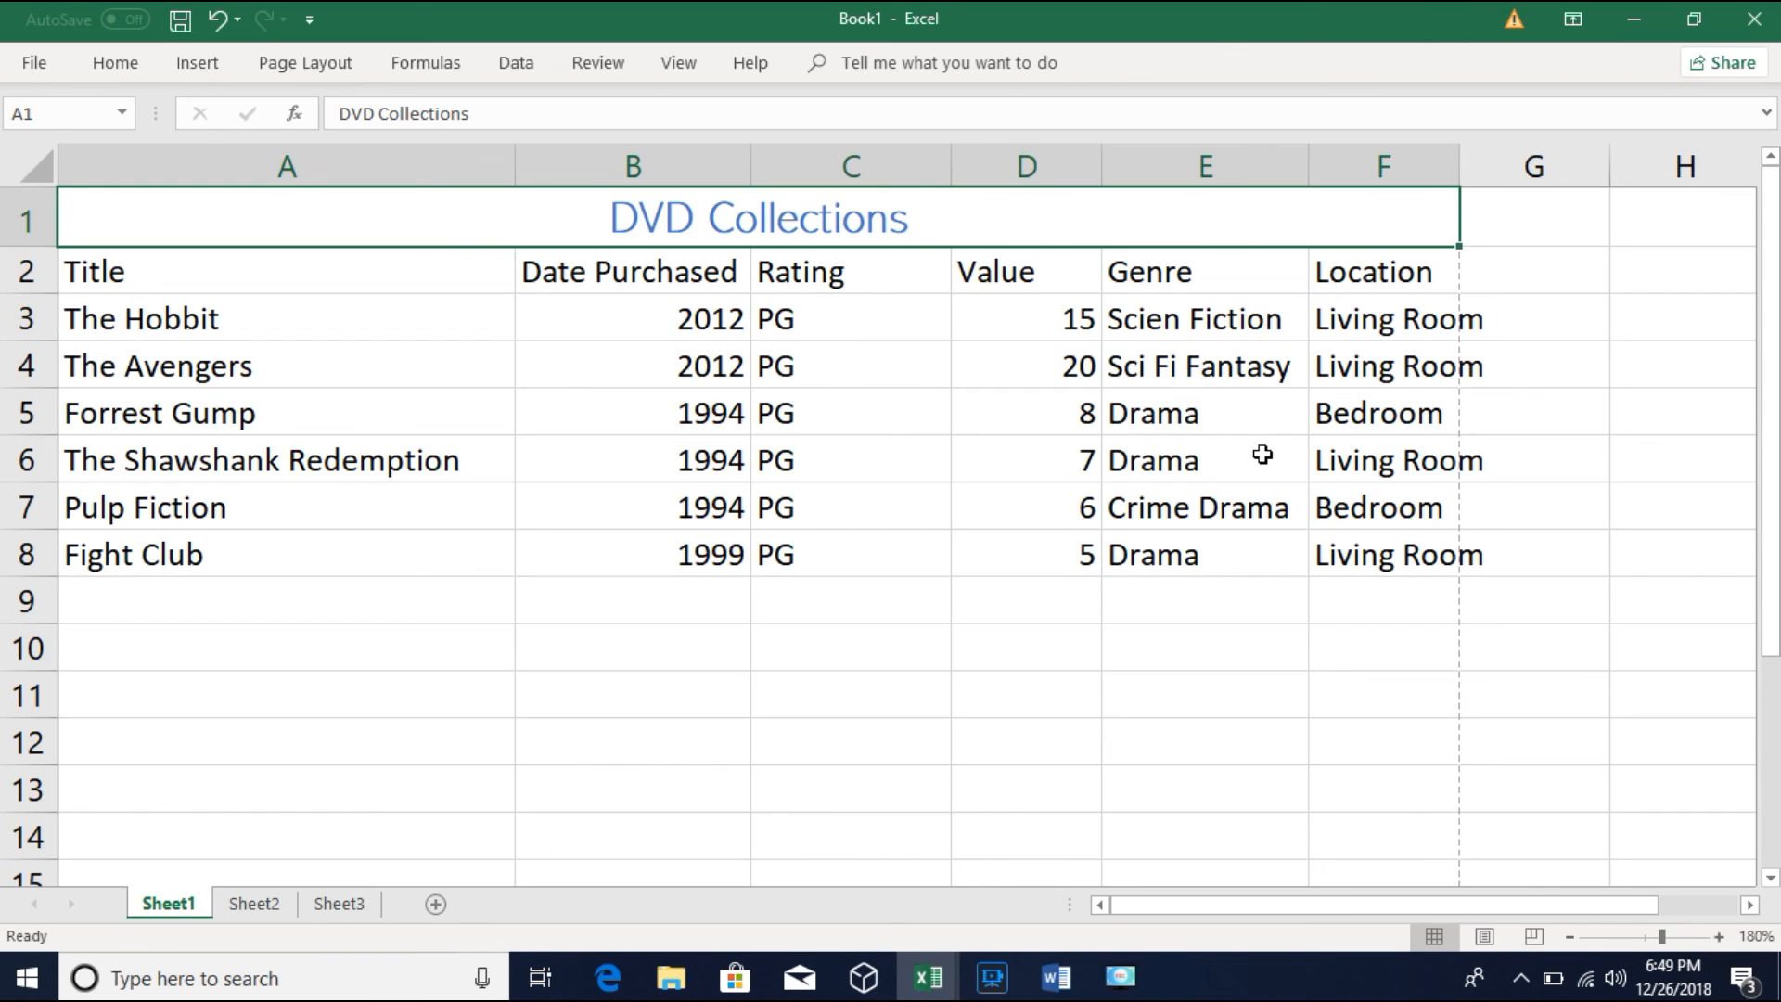
{"action": "double_click", "coordinate": [1463, 167]}
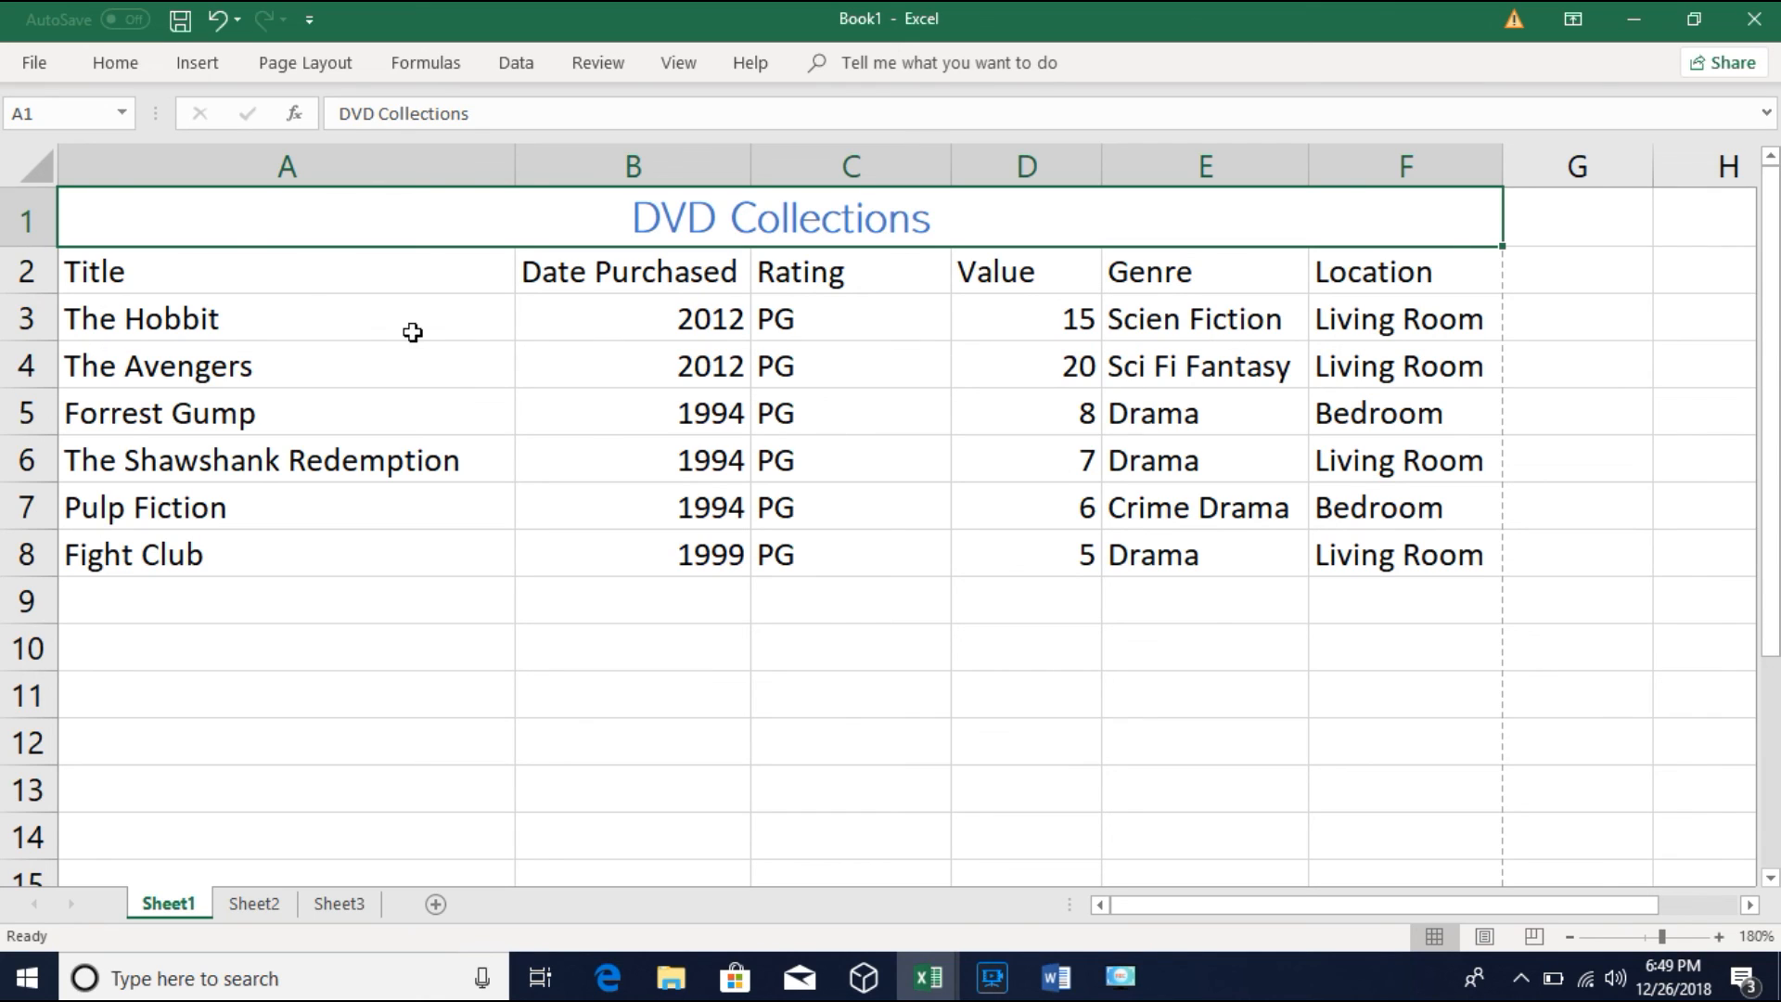
Step: Make the column headings in A2:F2 bold and color their text green
{"action": "left_click", "coordinate": [267, 284]}
{"action": "left_click_drag", "start_coordinate": [267, 284], "coordinate": [1412, 273]}
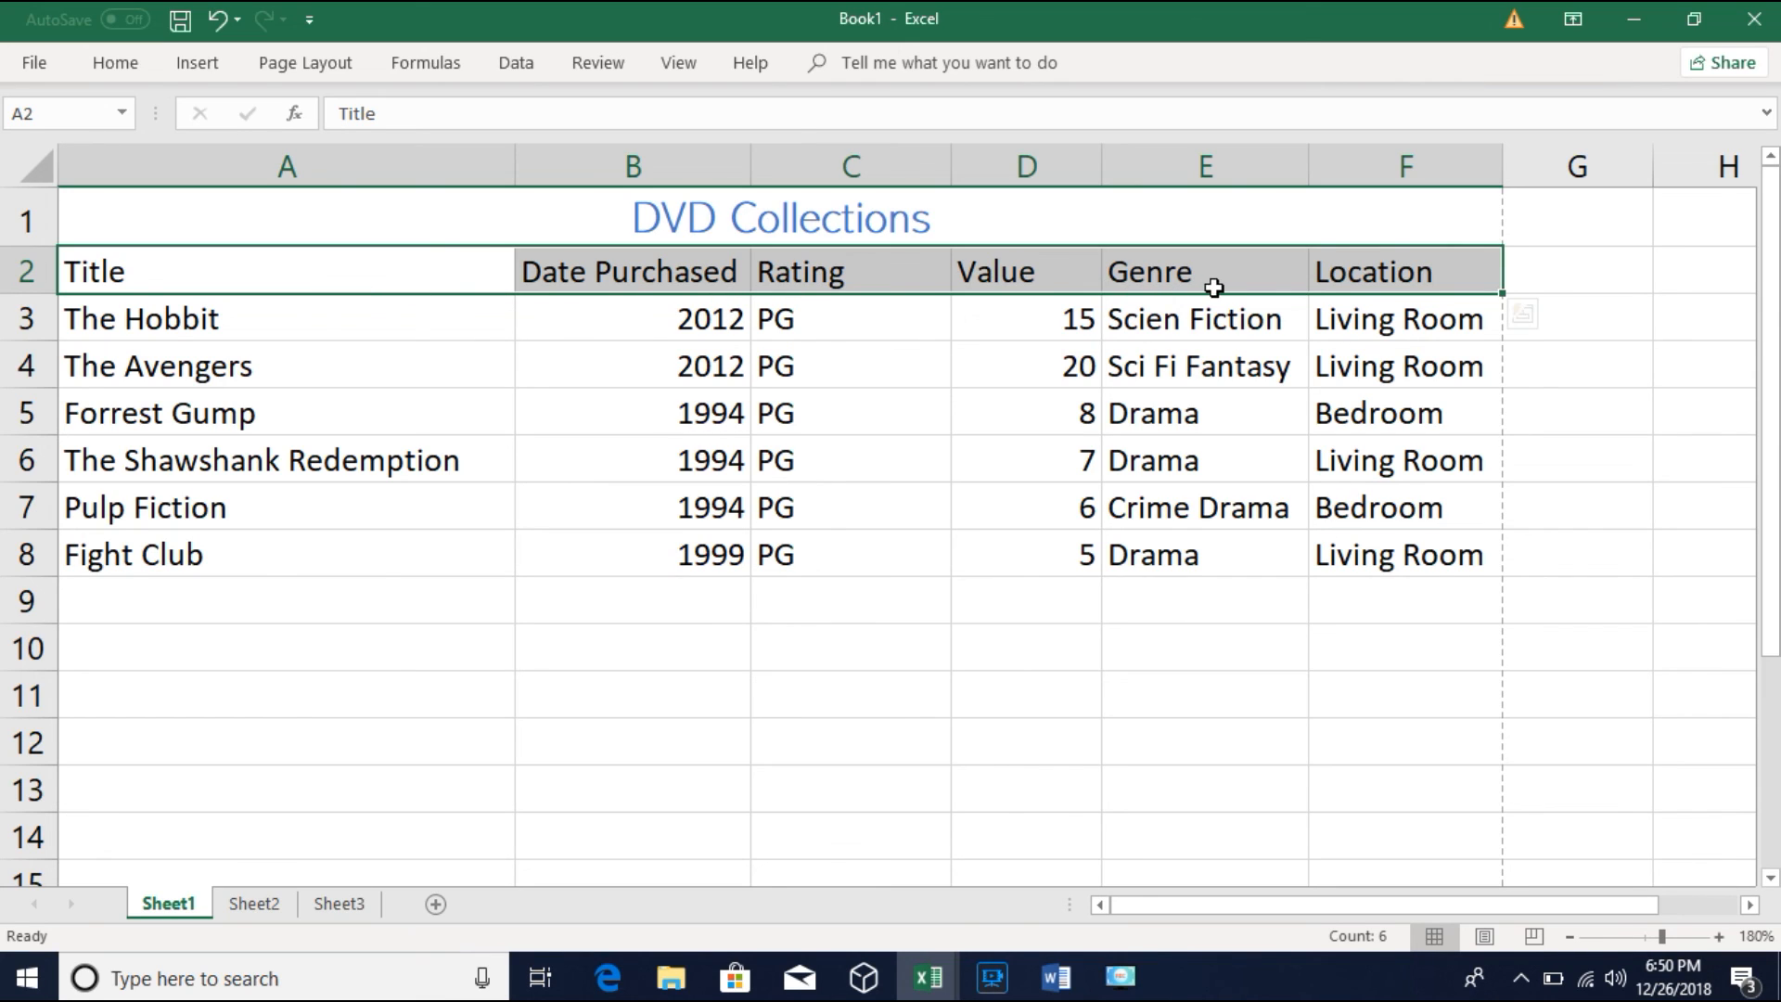
{"action": "left_click", "coordinate": [114, 65]}
{"action": "left_click", "coordinate": [242, 154]}
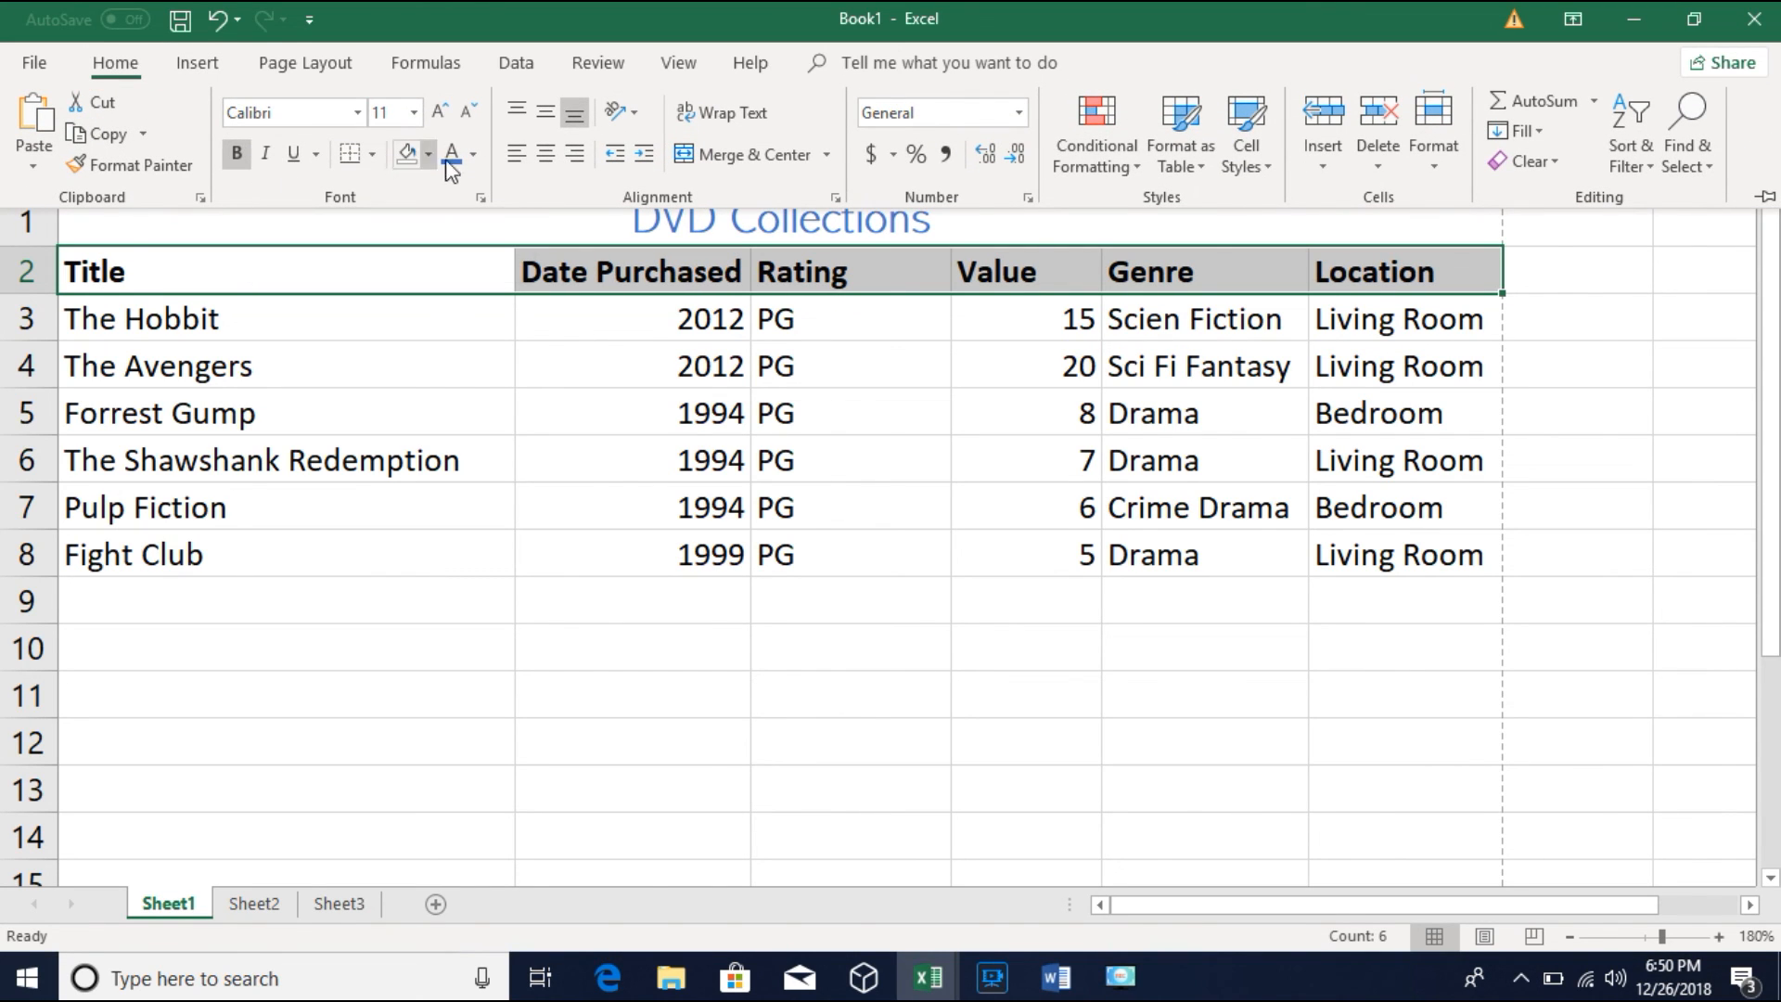
{"action": "left_click", "coordinate": [473, 156]}
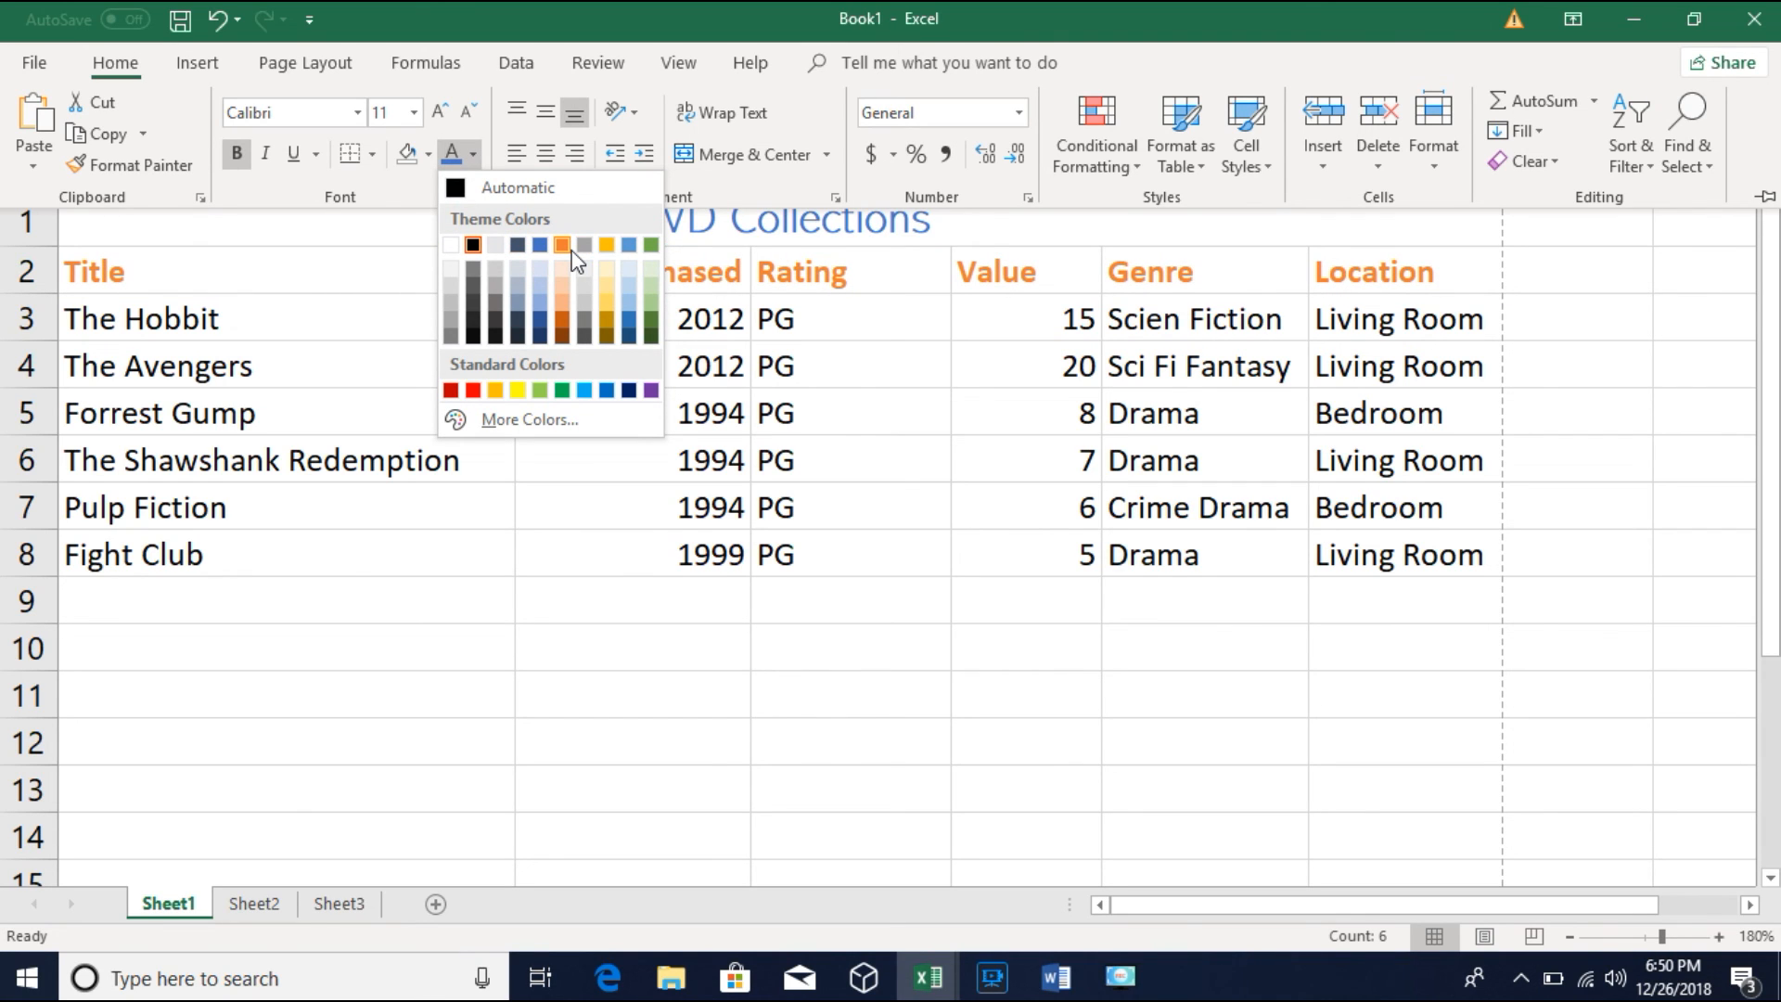
{"action": "left_click", "coordinate": [650, 245]}
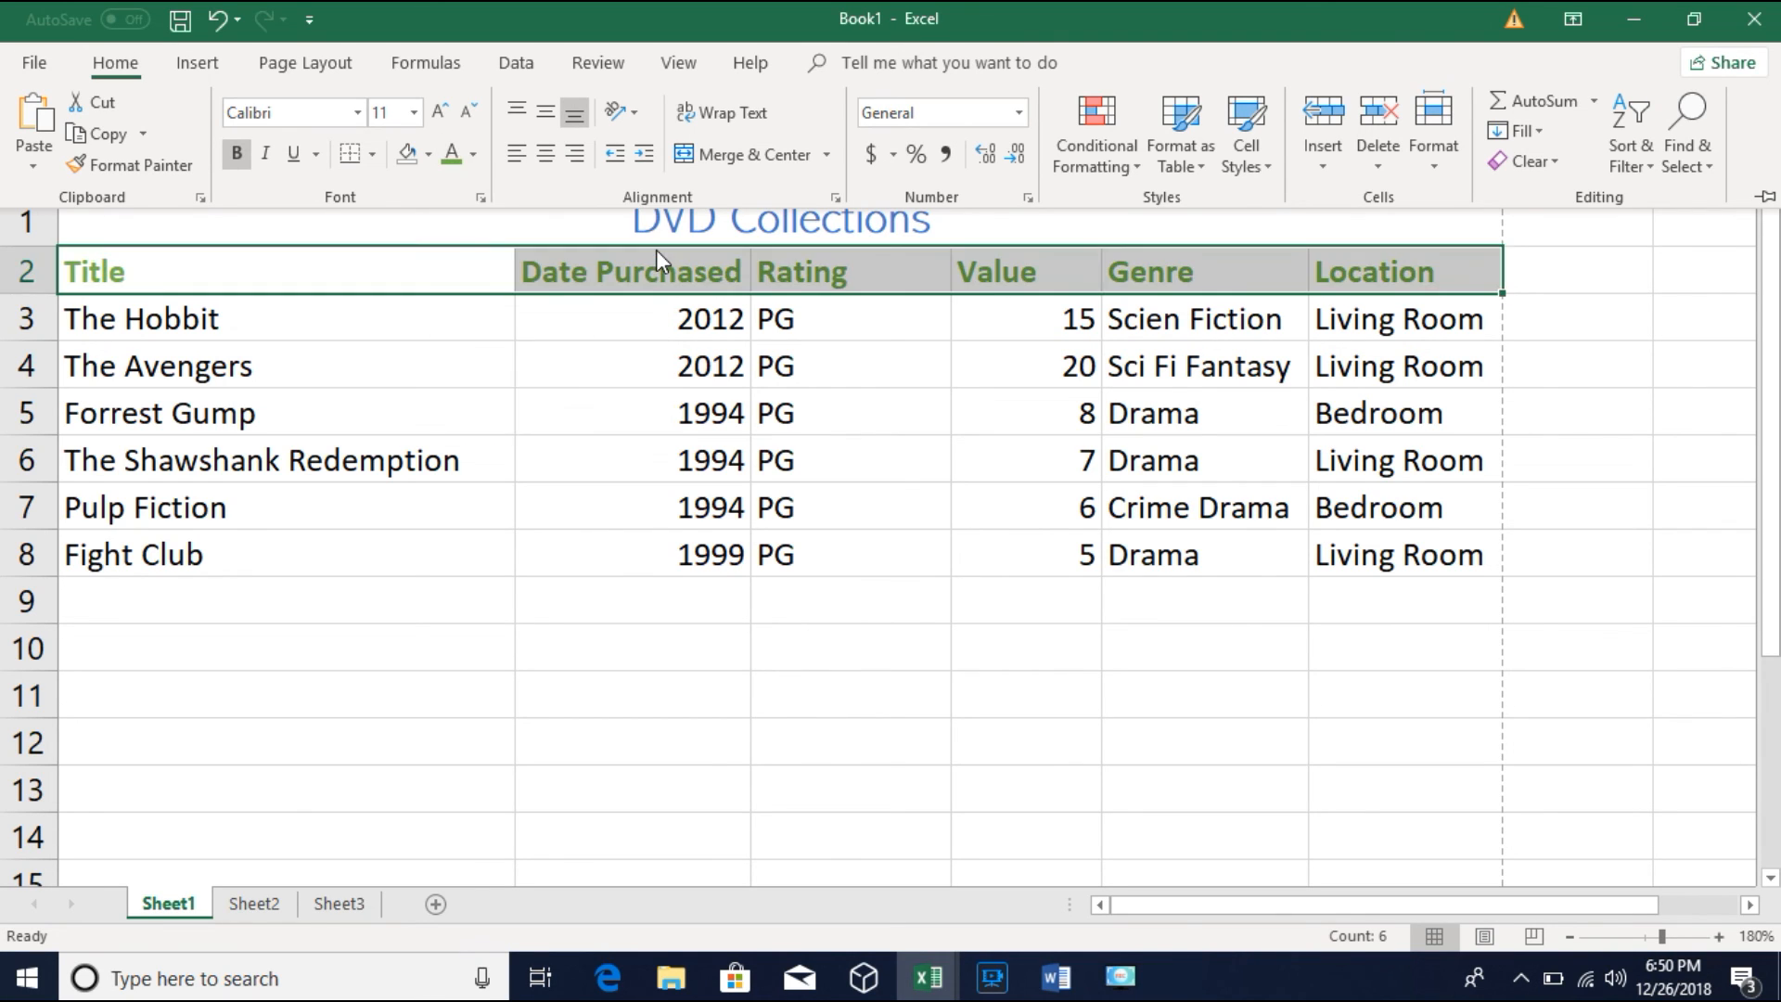
{"action": "left_click", "coordinate": [635, 375]}
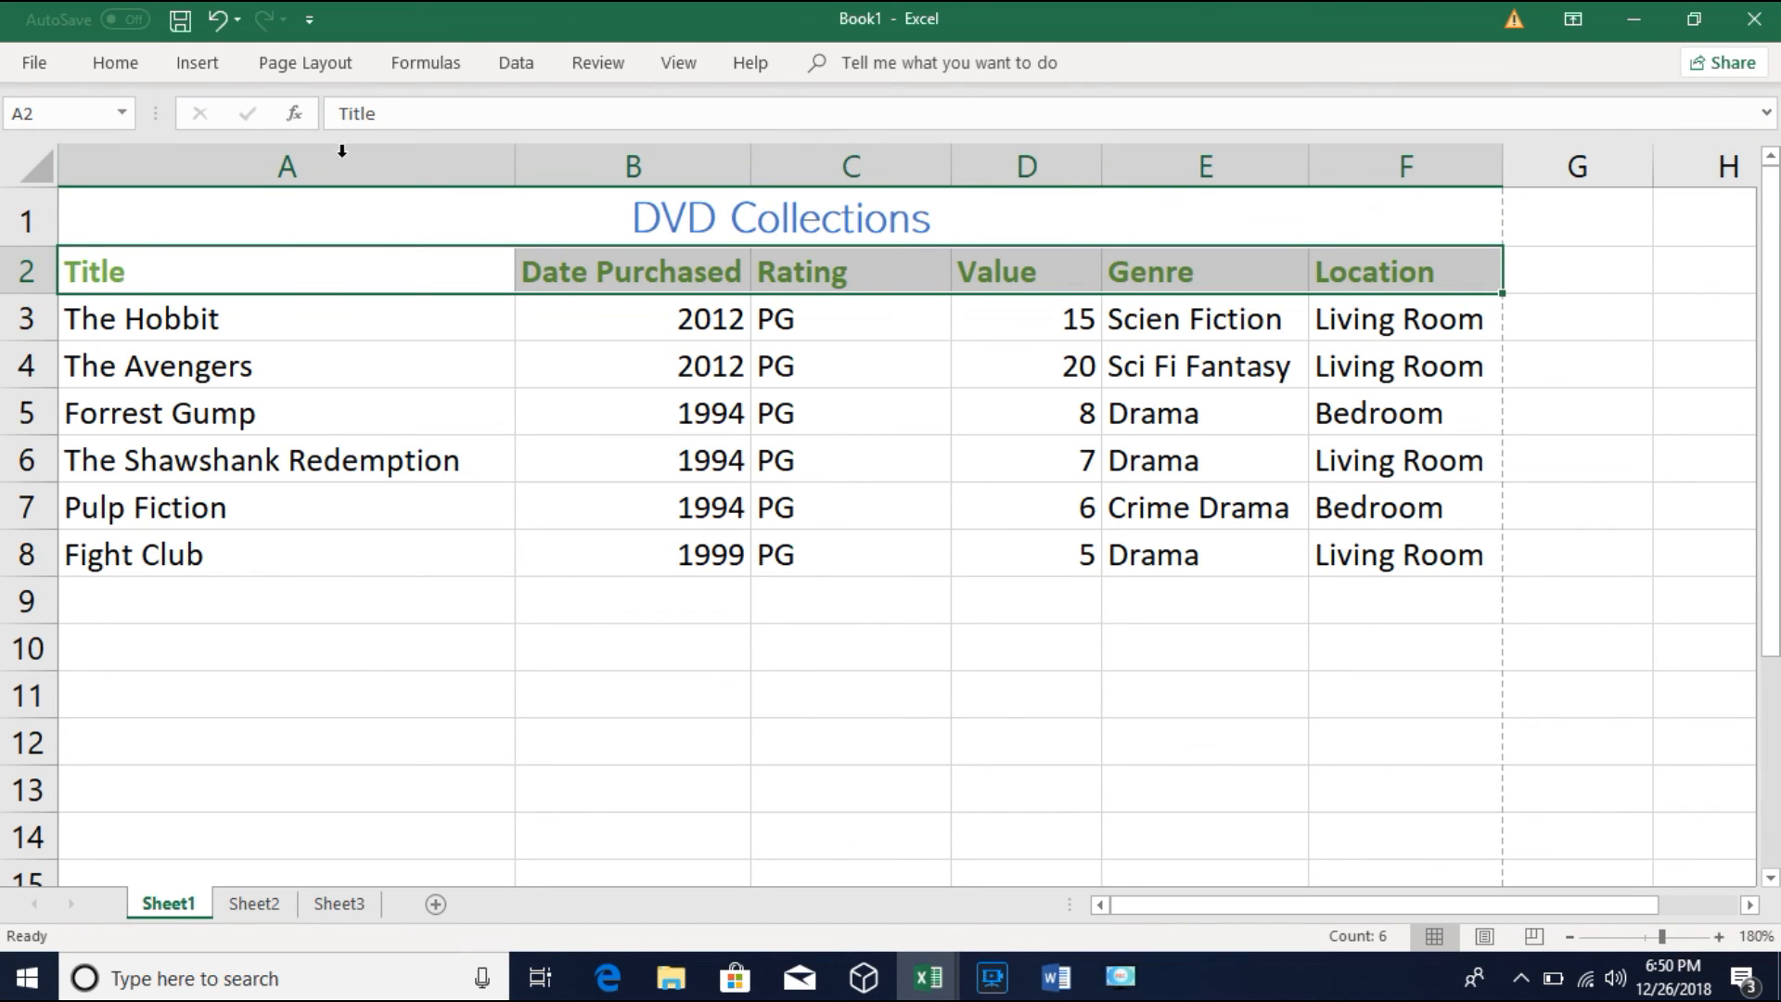
{"action": "left_click", "coordinate": [114, 65]}
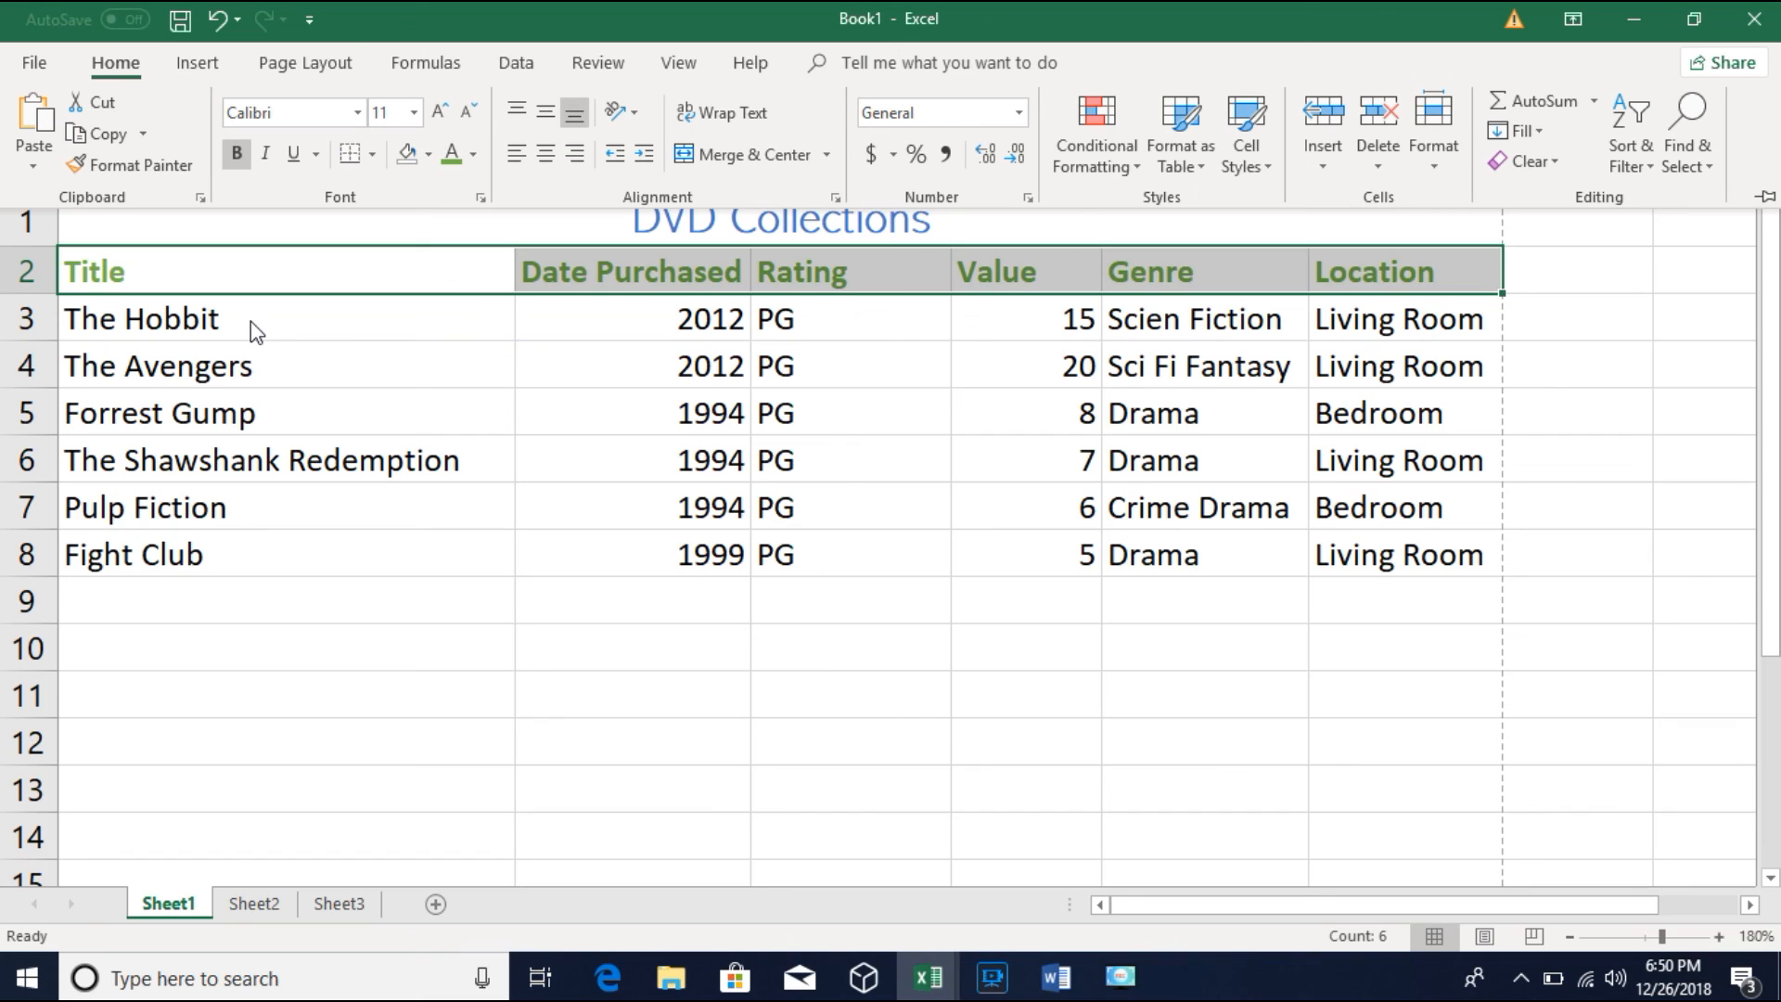
{"action": "left_click", "coordinate": [187, 287]}
{"action": "left_click", "coordinate": [75, 271]}
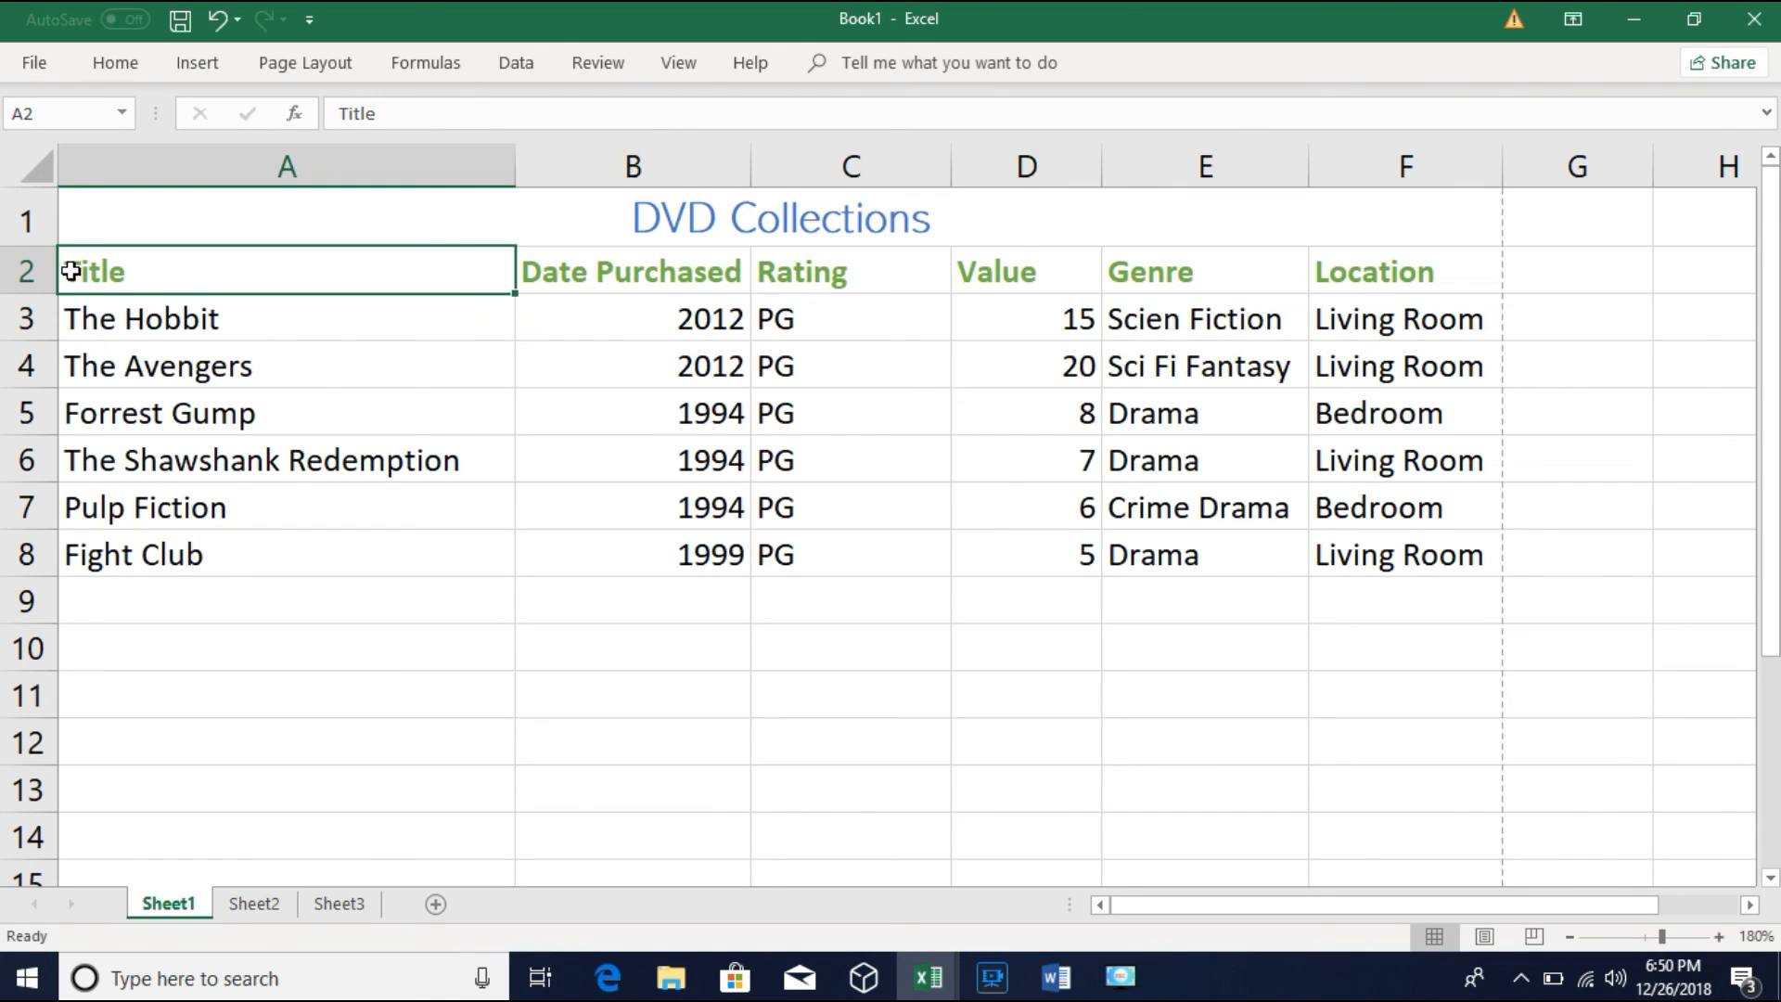
{"action": "left_click", "coordinate": [603, 273]}
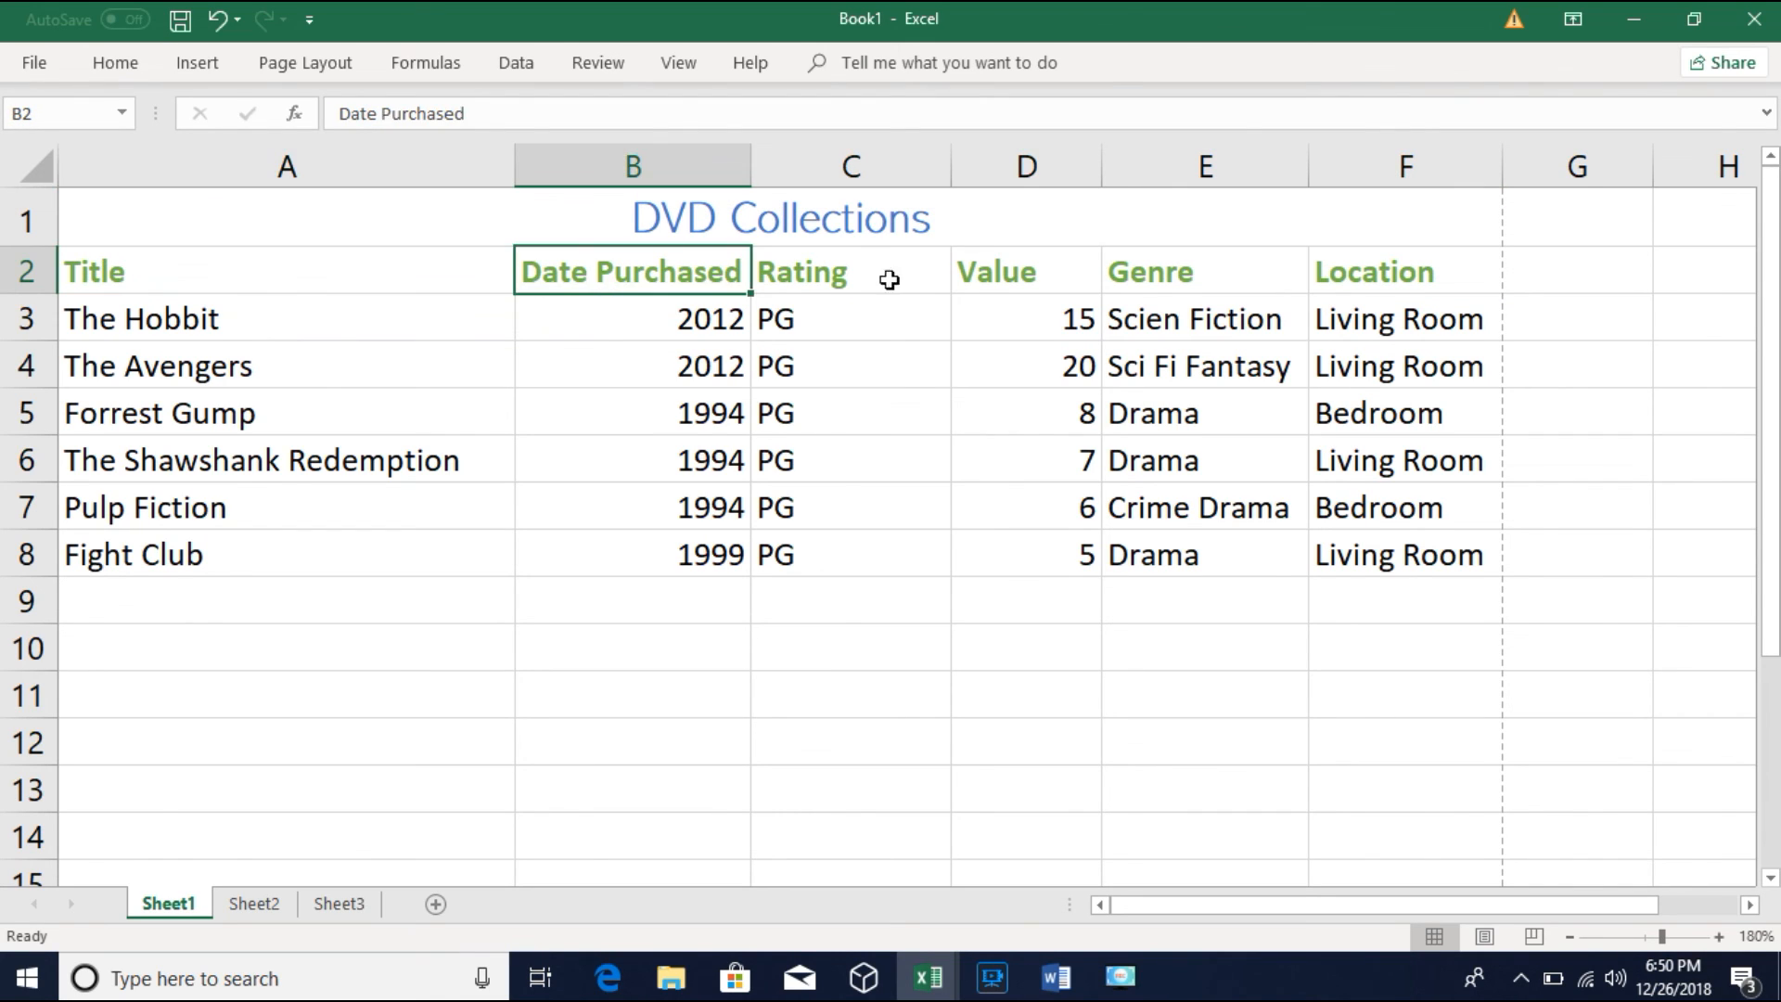
{"action": "left_click", "coordinate": [899, 278]}
{"action": "left_click", "coordinate": [251, 272]}
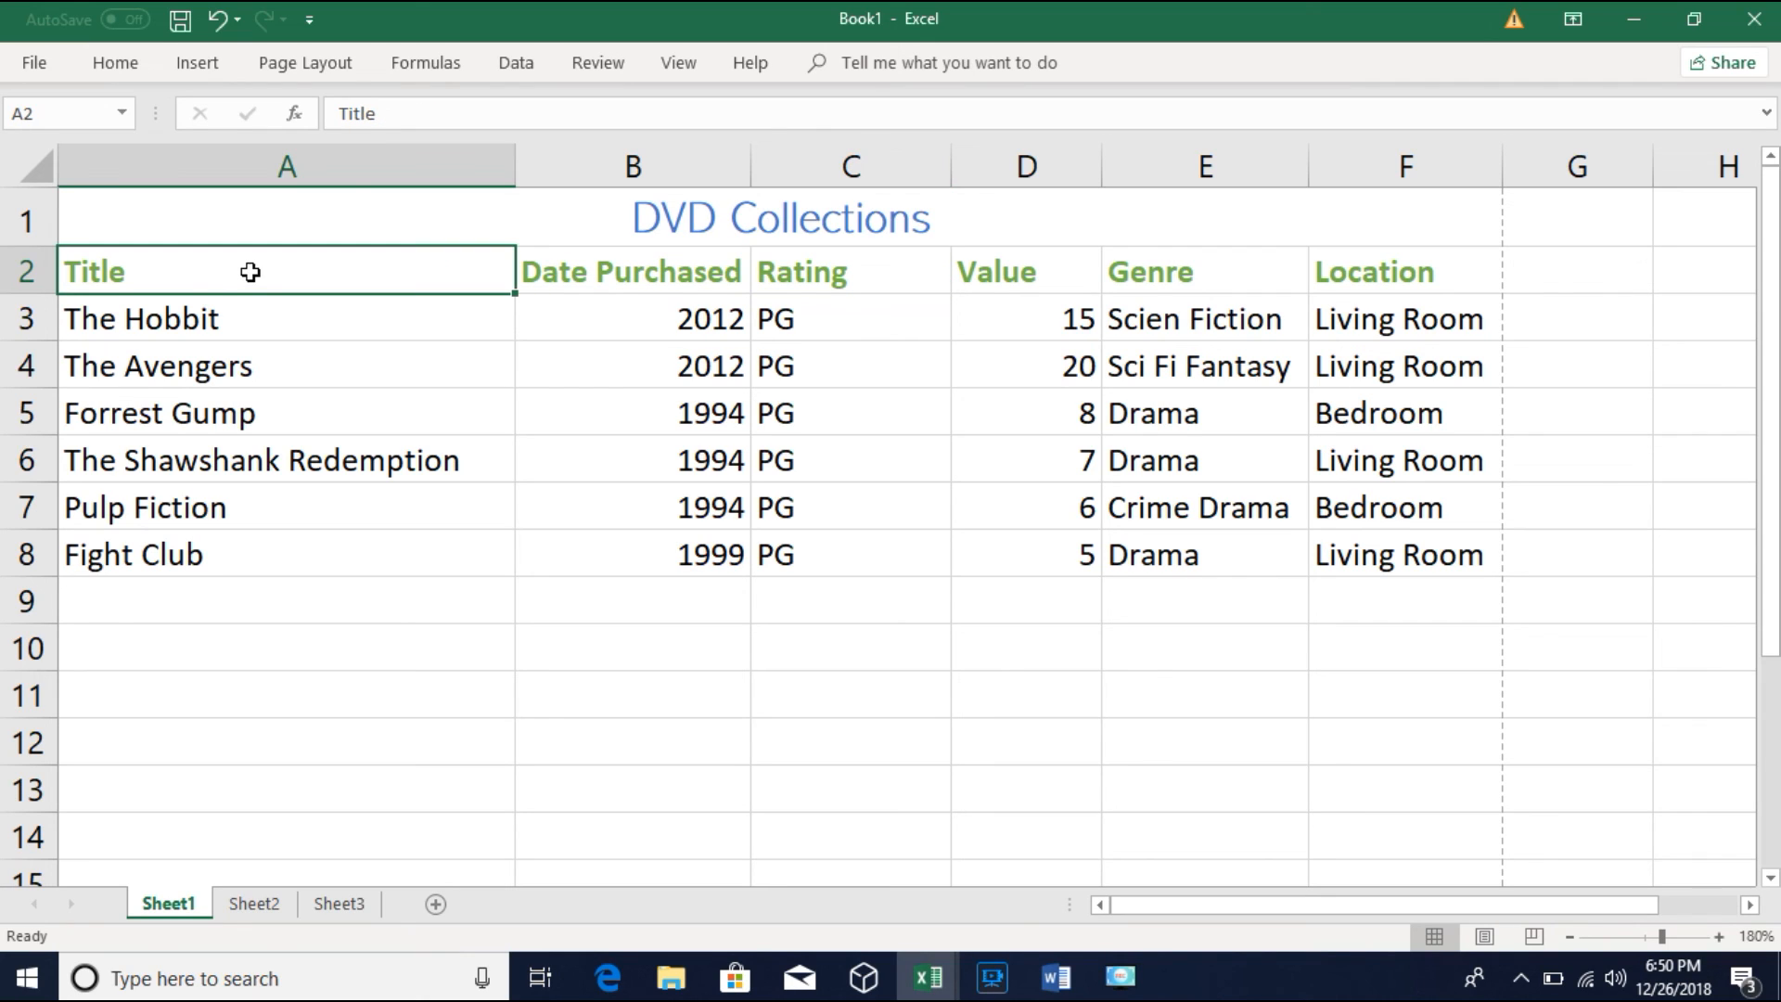
Step: Center the column headings by applying horizontal center alignment to all of row 2
{"action": "left_click", "coordinate": [26, 271]}
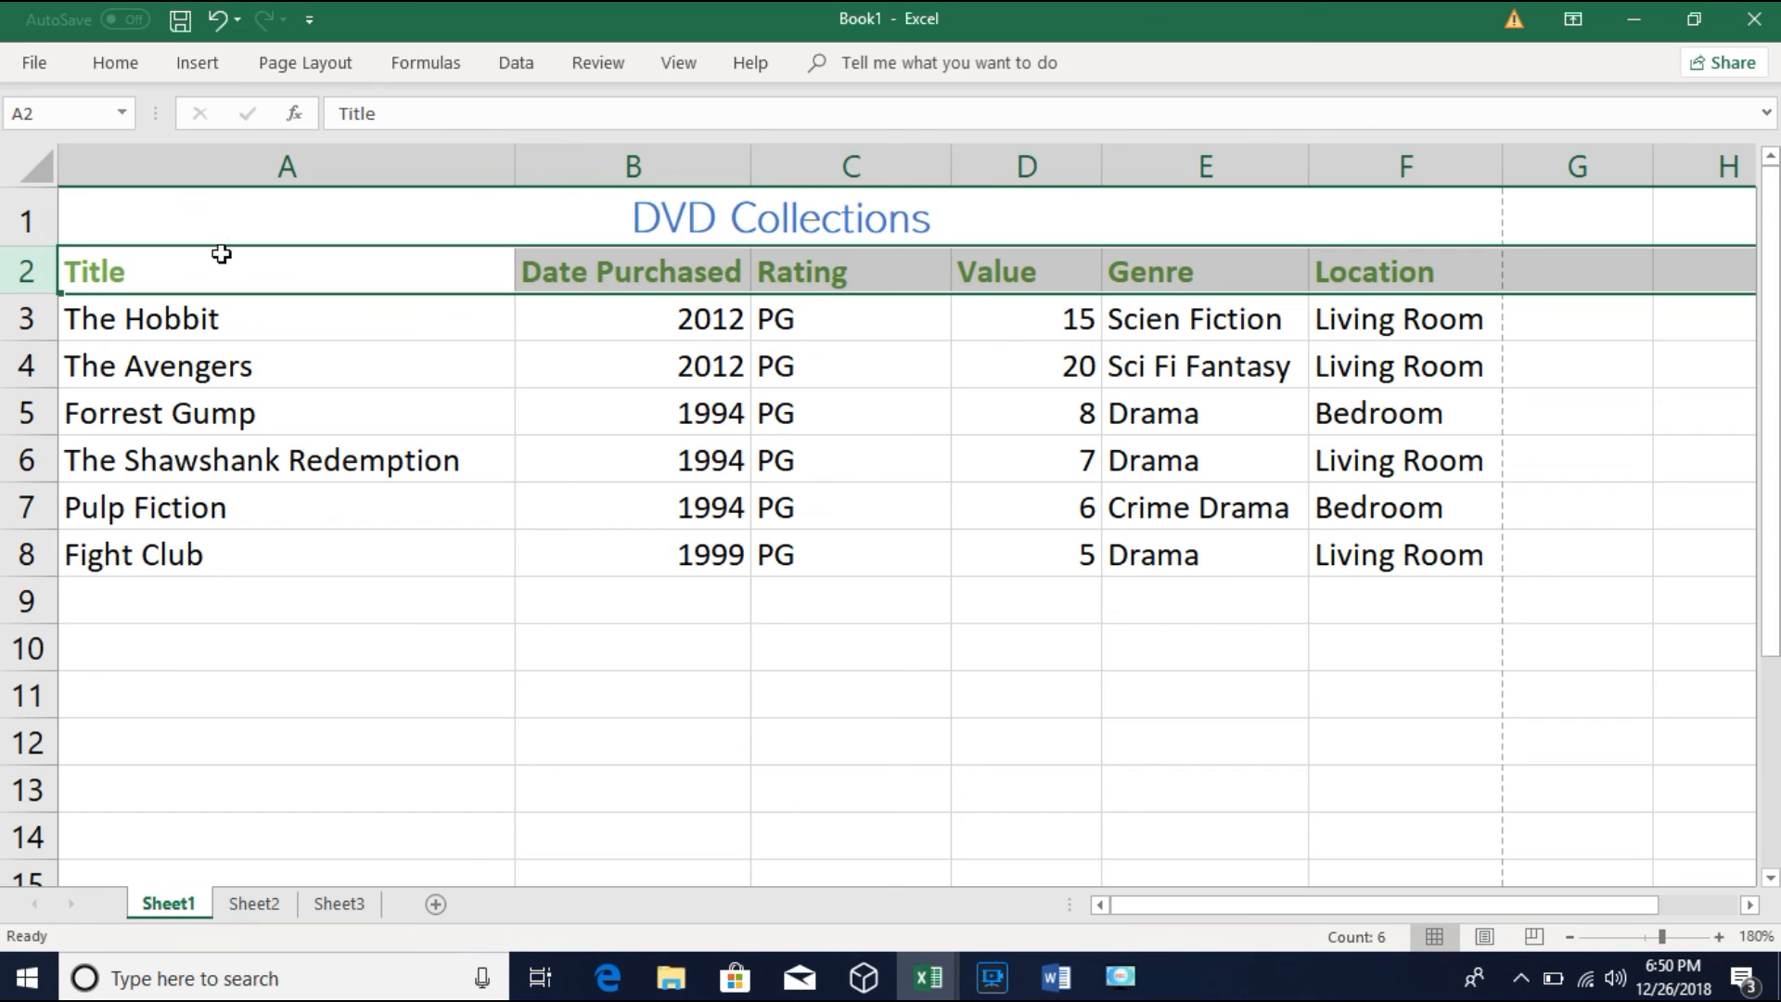
{"action": "left_click", "coordinate": [116, 64]}
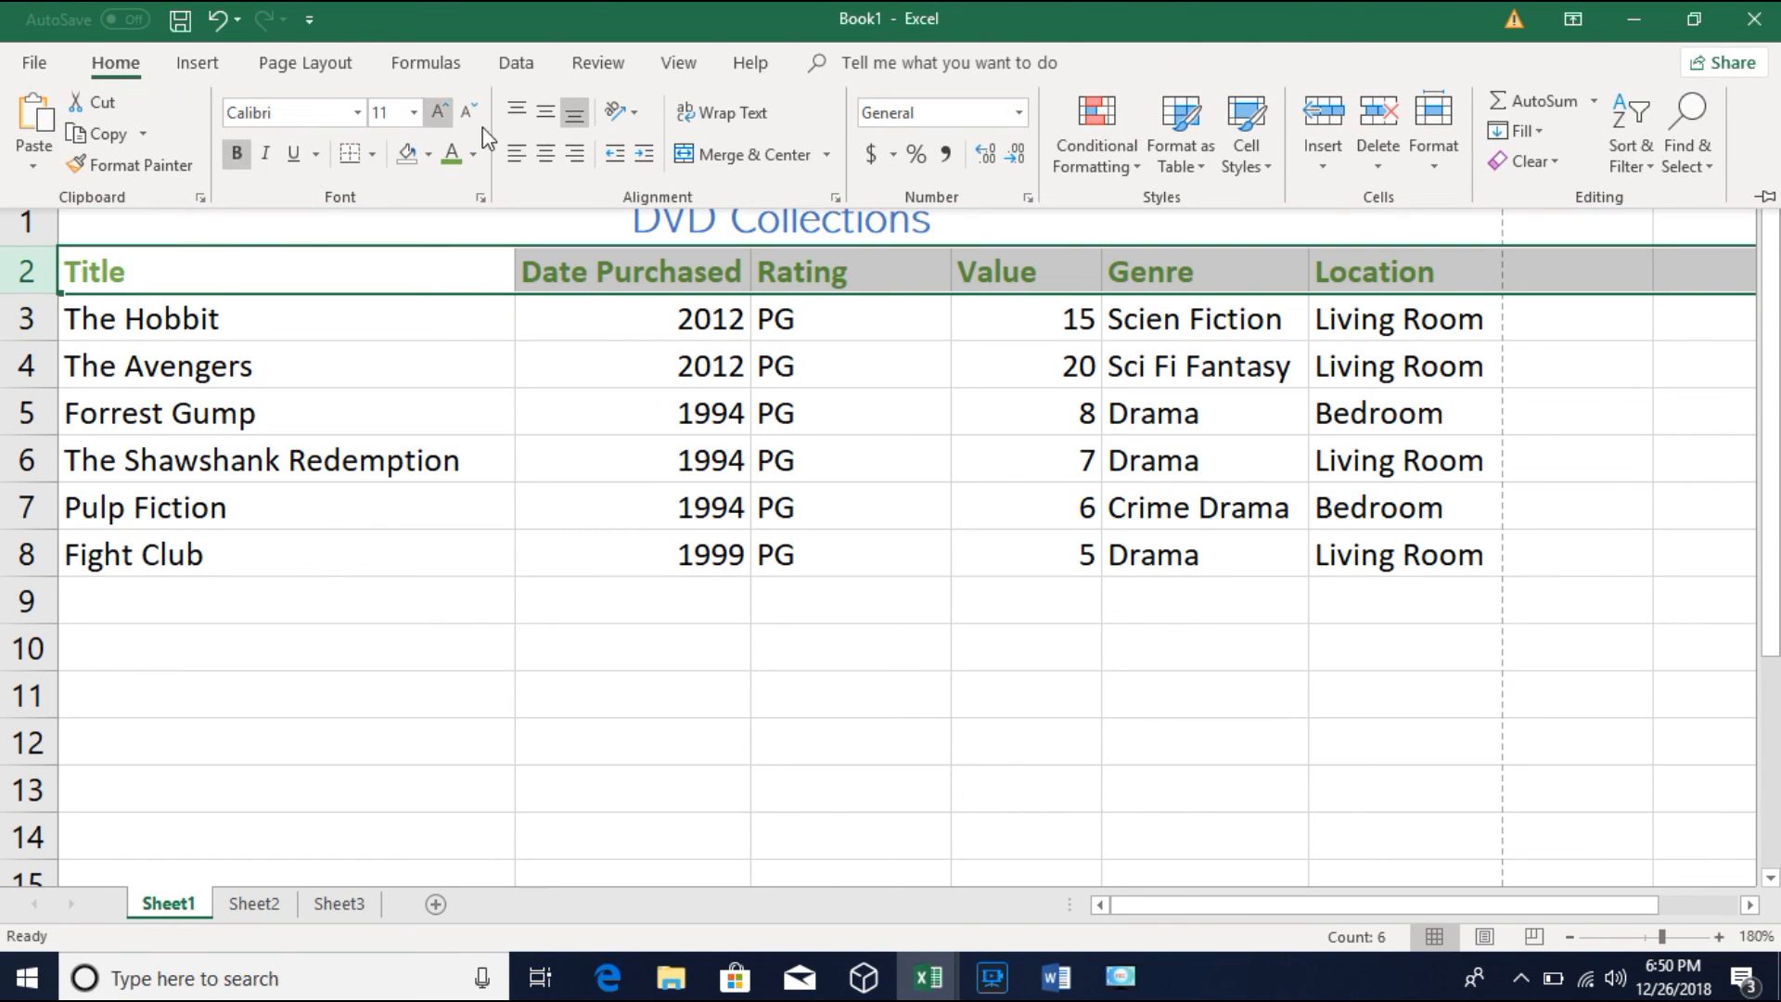
{"action": "left_click", "coordinate": [550, 157]}
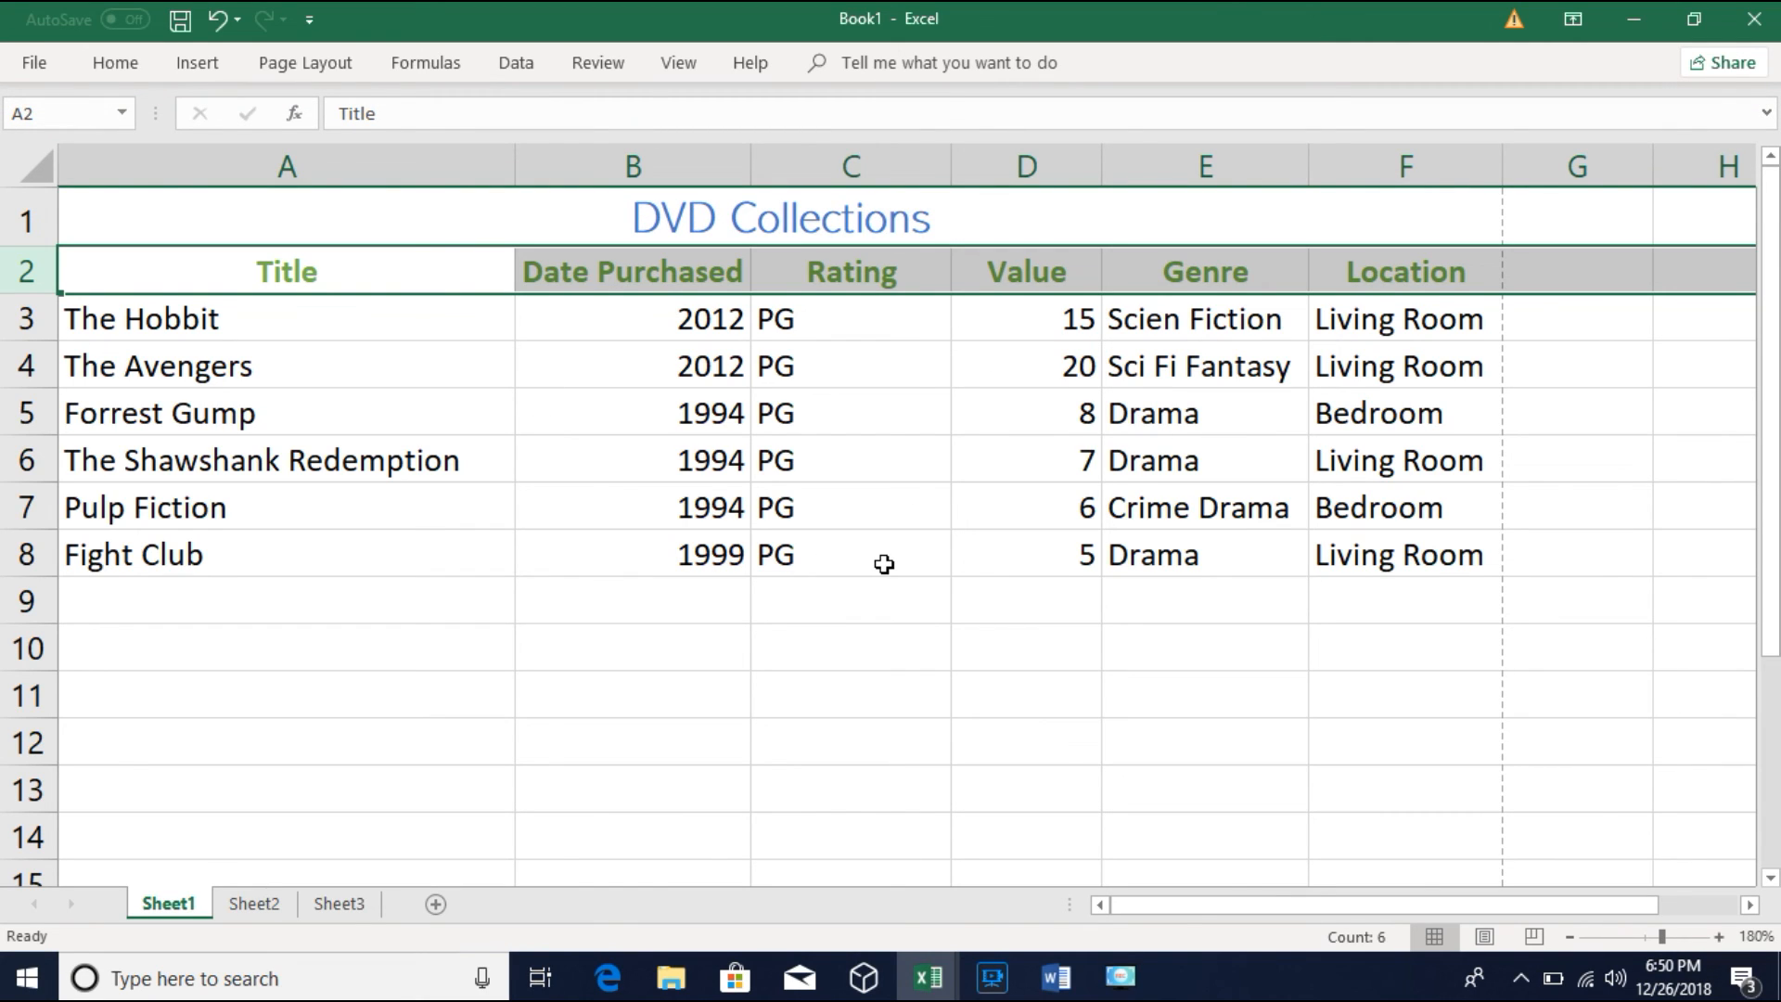
{"action": "left_click", "coordinate": [112, 65]}
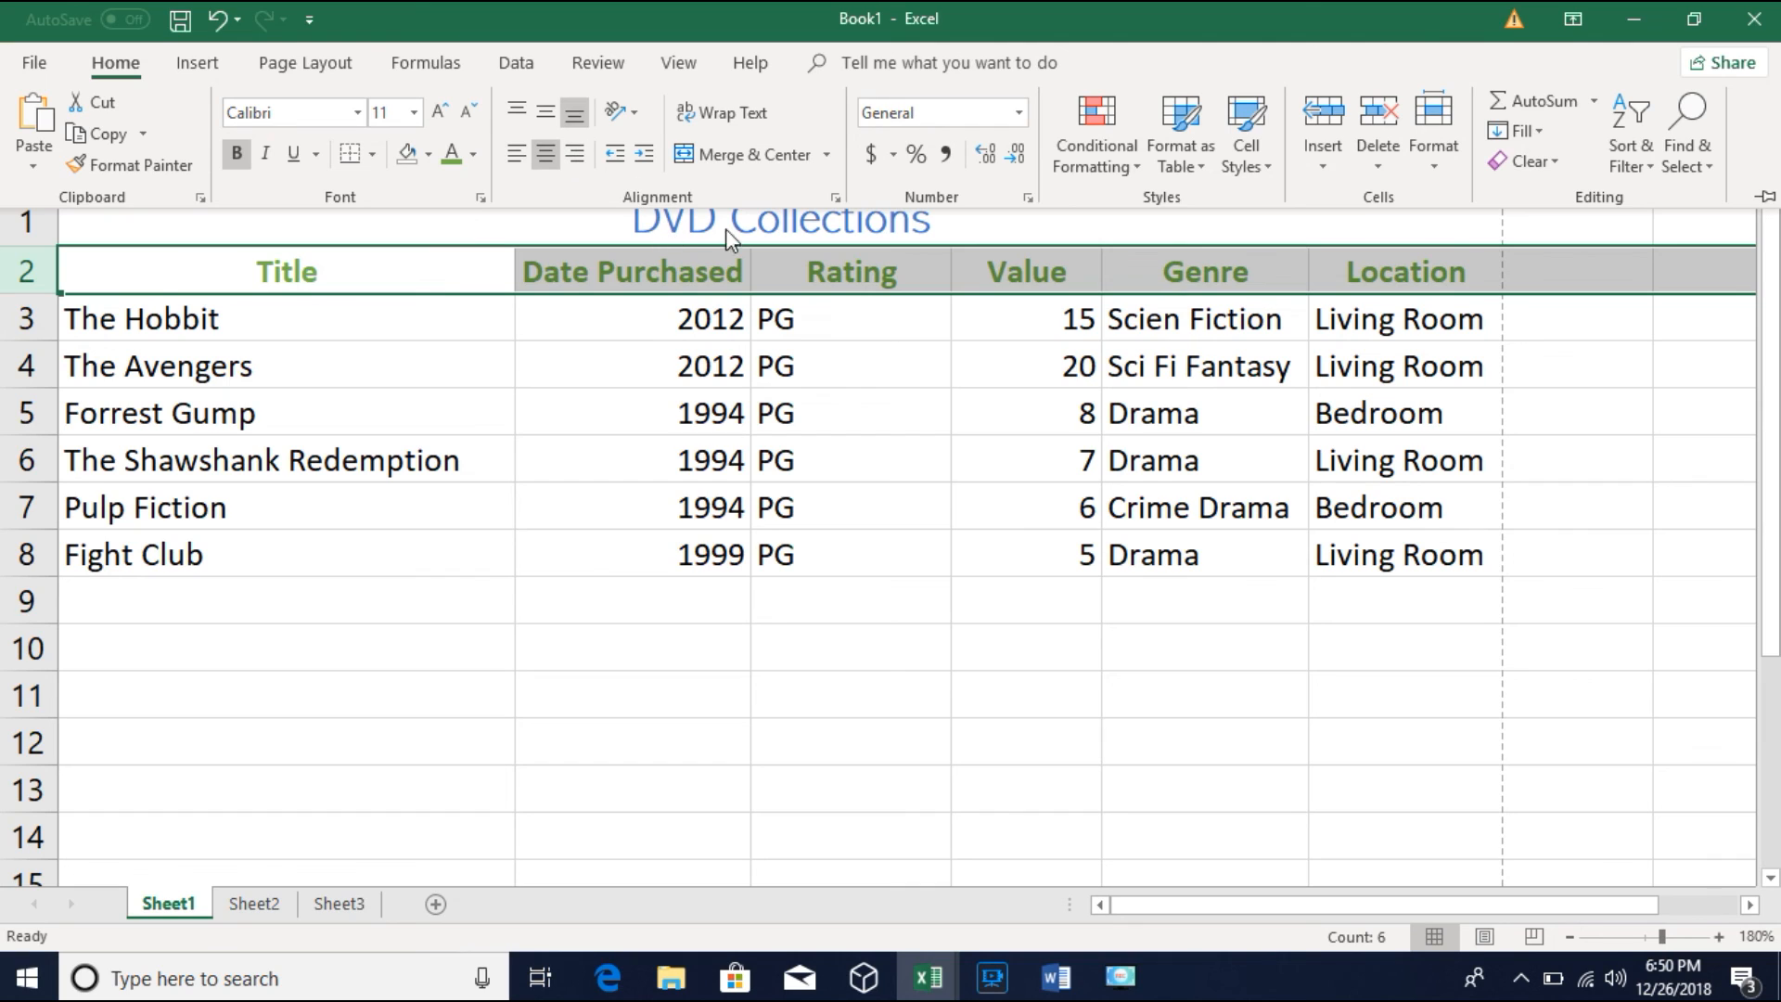
{"action": "left_click", "coordinate": [19, 238]}
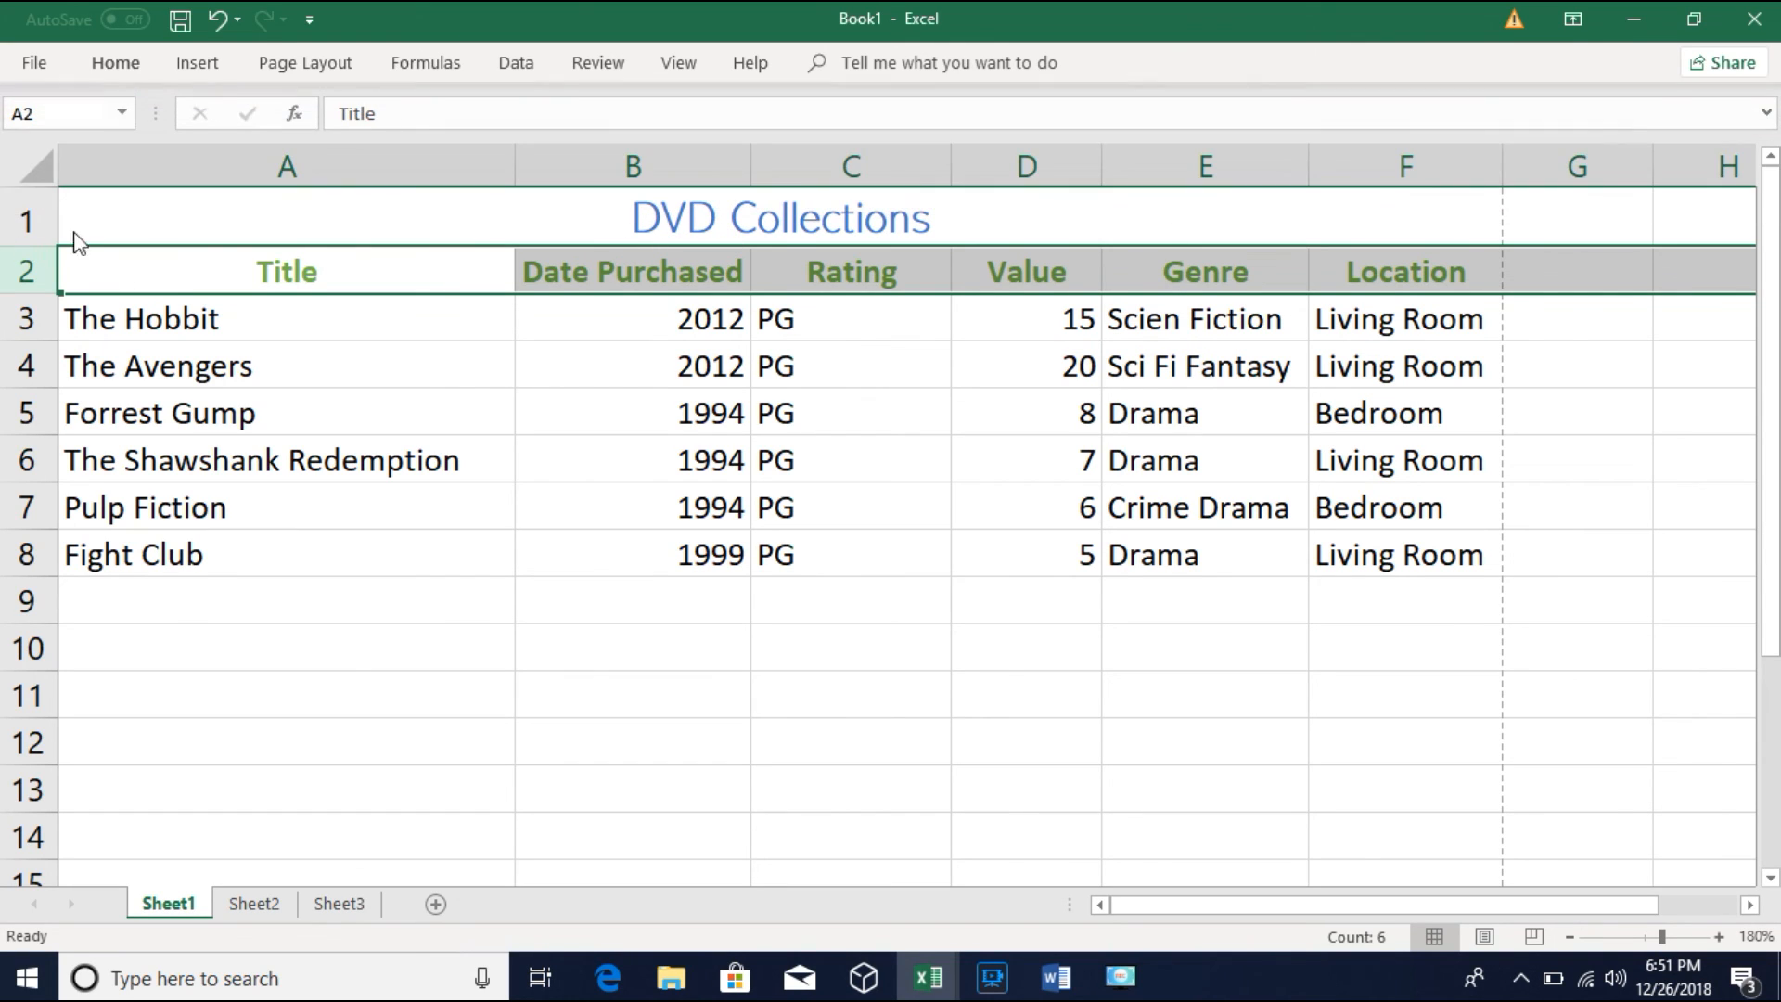
{"action": "left_click", "coordinate": [365, 204]}
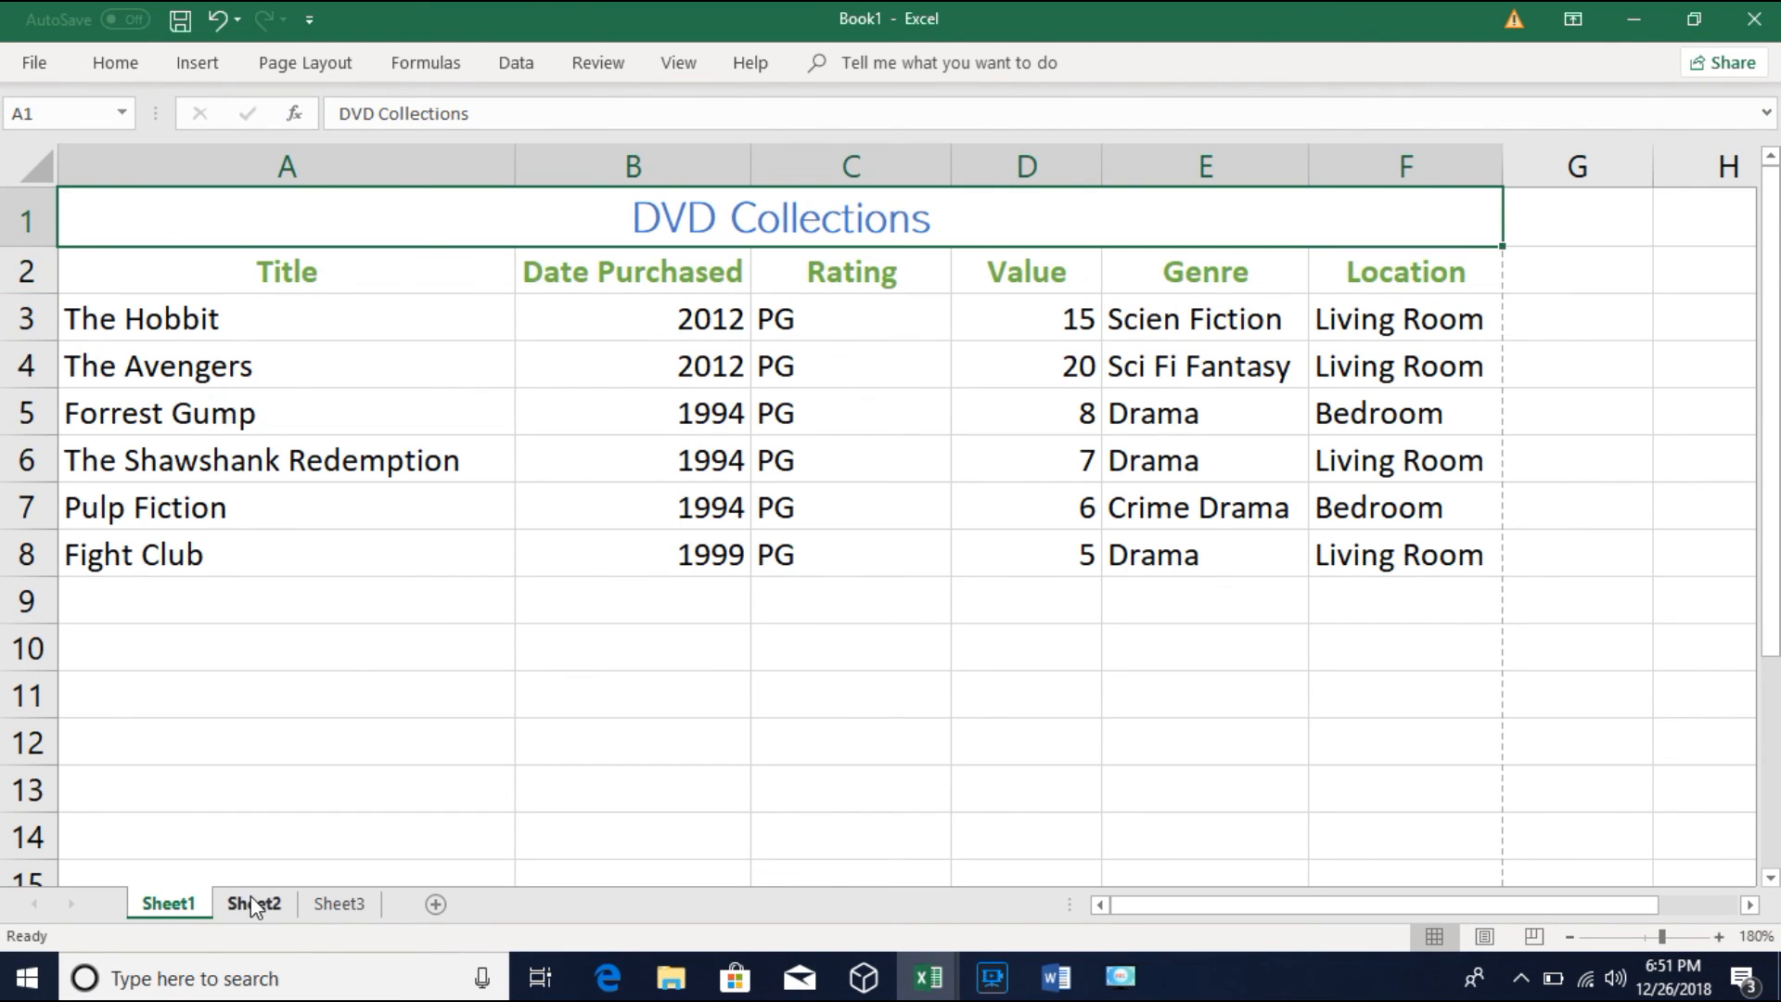